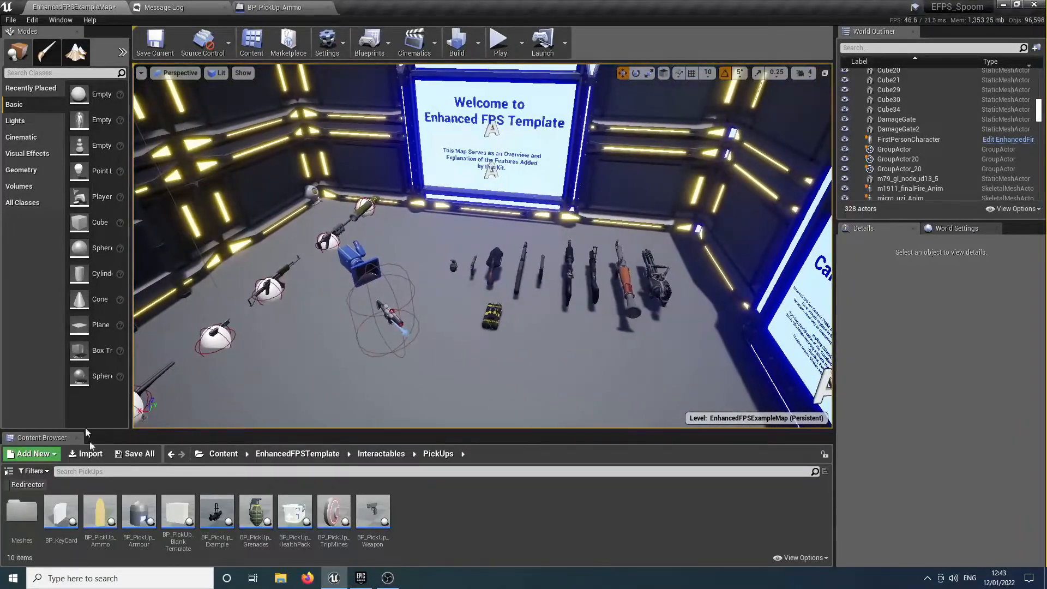
# Open the Spoom_1 level from the EnhancedFPSCore Maps SpoomLevels folder, saving the modified EnhancedFPSExampleMap
pyautogui.click(313, 454)
pyautogui.click(110, 515)
pyautogui.doubleClick(110, 515)
pyautogui.click(60, 513)
pyautogui.doubleClick(60, 513)
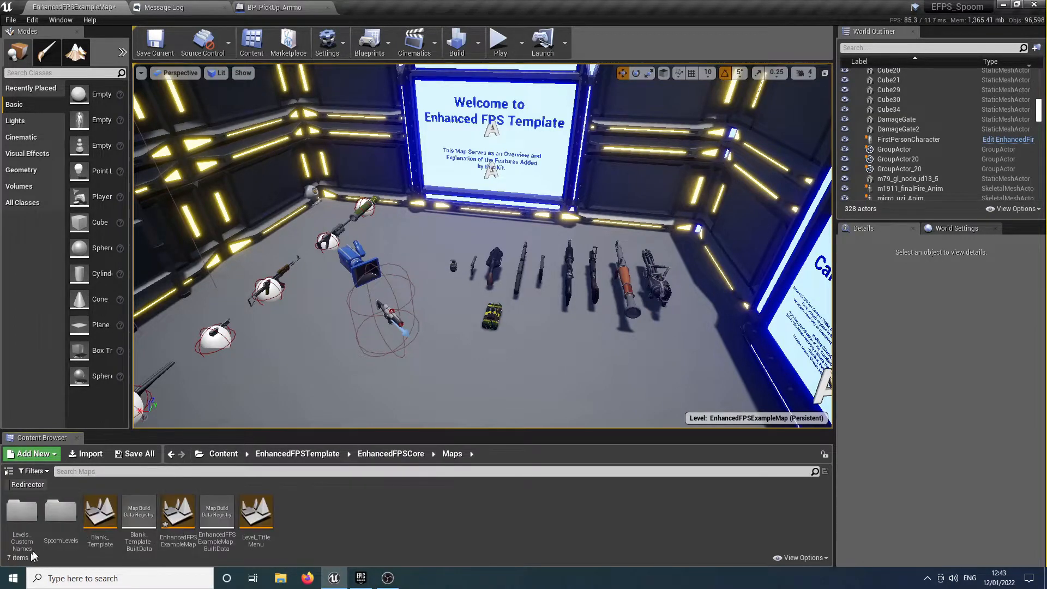
pyautogui.doubleClick(62, 516)
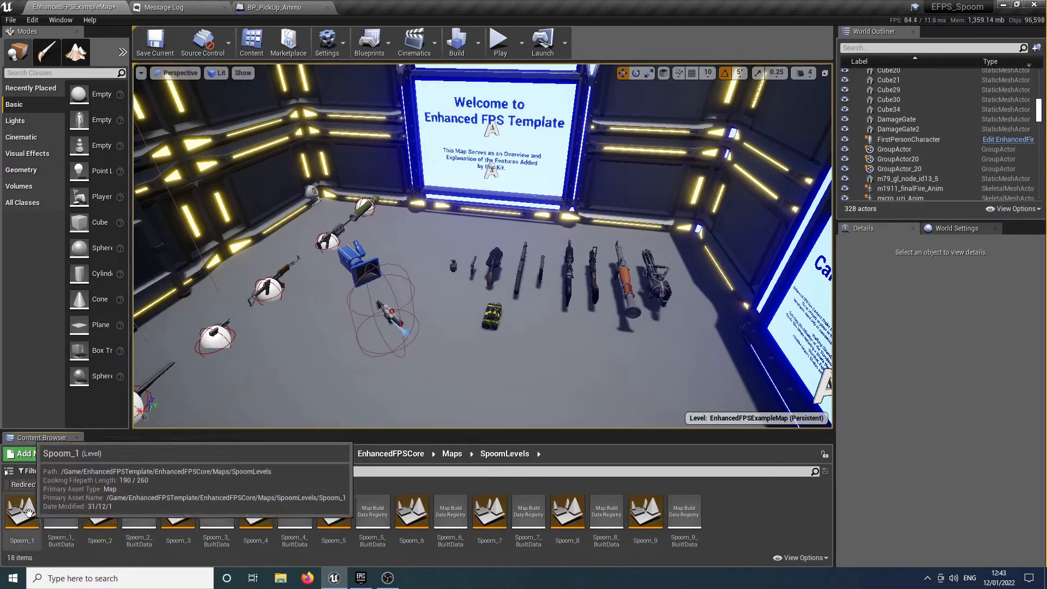
pyautogui.doubleClick(39, 523)
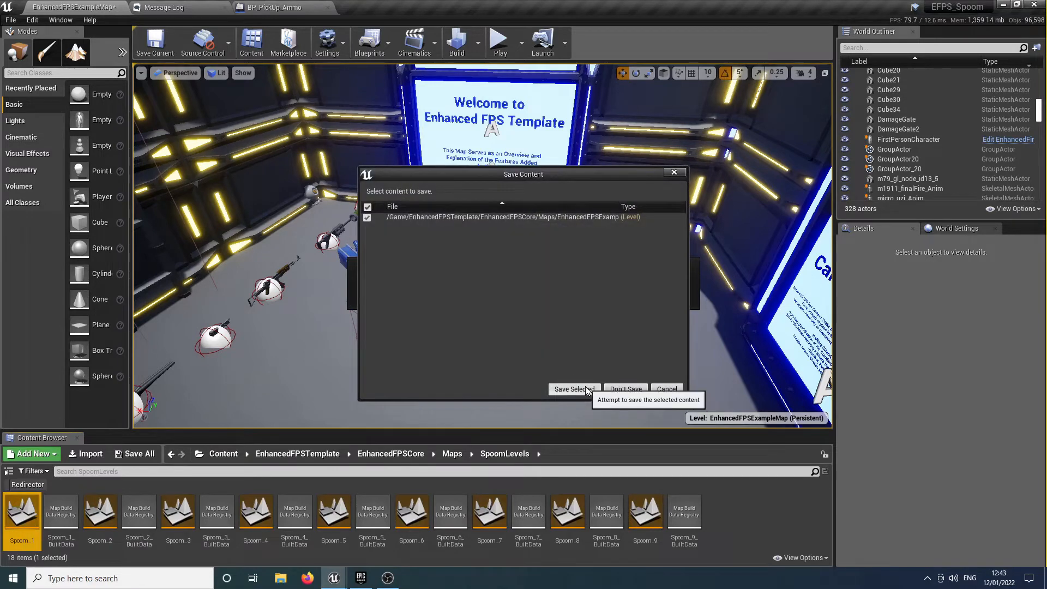
pyautogui.click(574, 389)
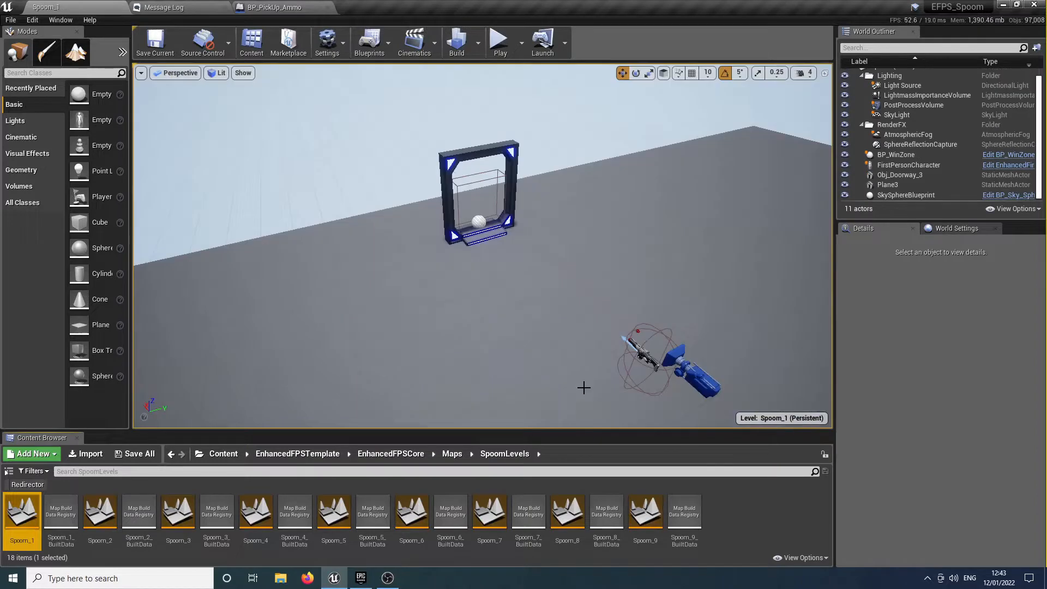
# Browse the EnhancedFPSTemplate Weapons Firearms content, including SpoomGuns, and open the firearm Blueprints folder
pyautogui.moveTo(482, 245); pyautogui.dragTo(551, 251, button='right')
pyautogui.moveTo(532, 352)
pyautogui.mouseDown(button='right')
pyautogui.moveTo(655, 333)
pyautogui.moveTo(532, 351)
pyautogui.mouseUp(button='right')
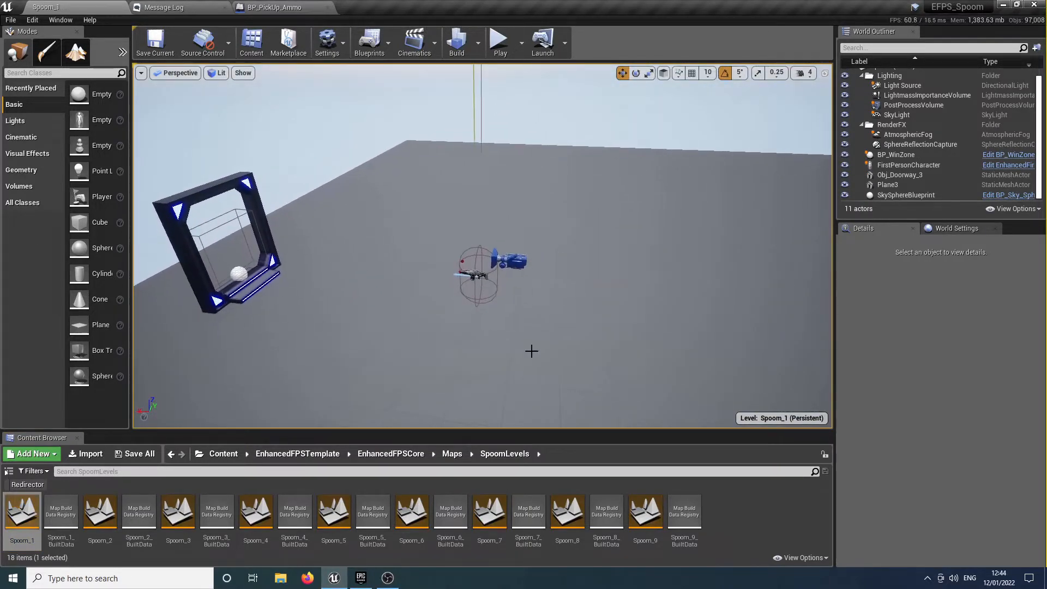
pyautogui.click(325, 456)
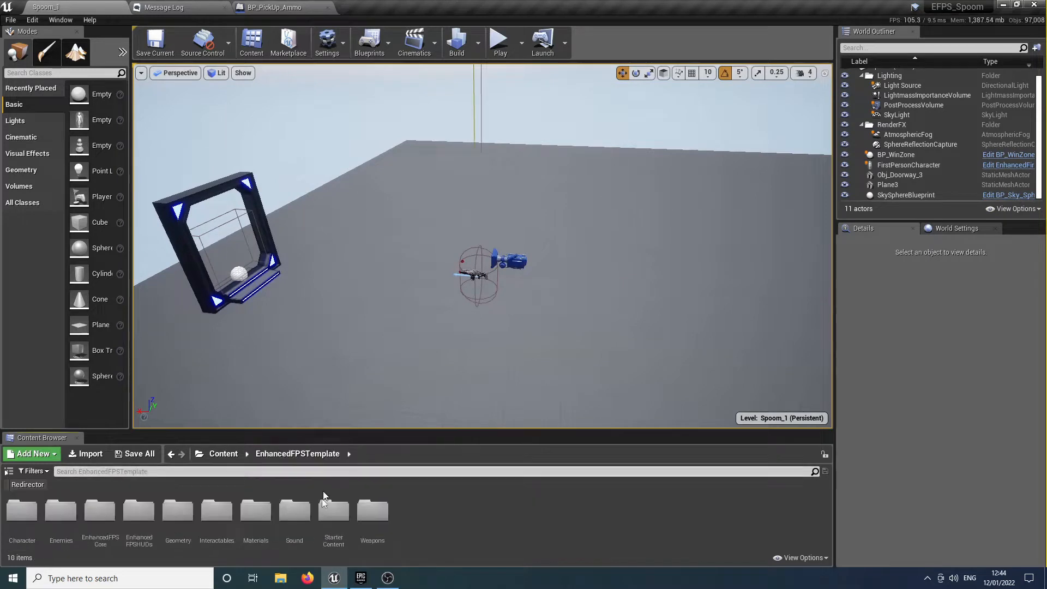
pyautogui.doubleClick(362, 523)
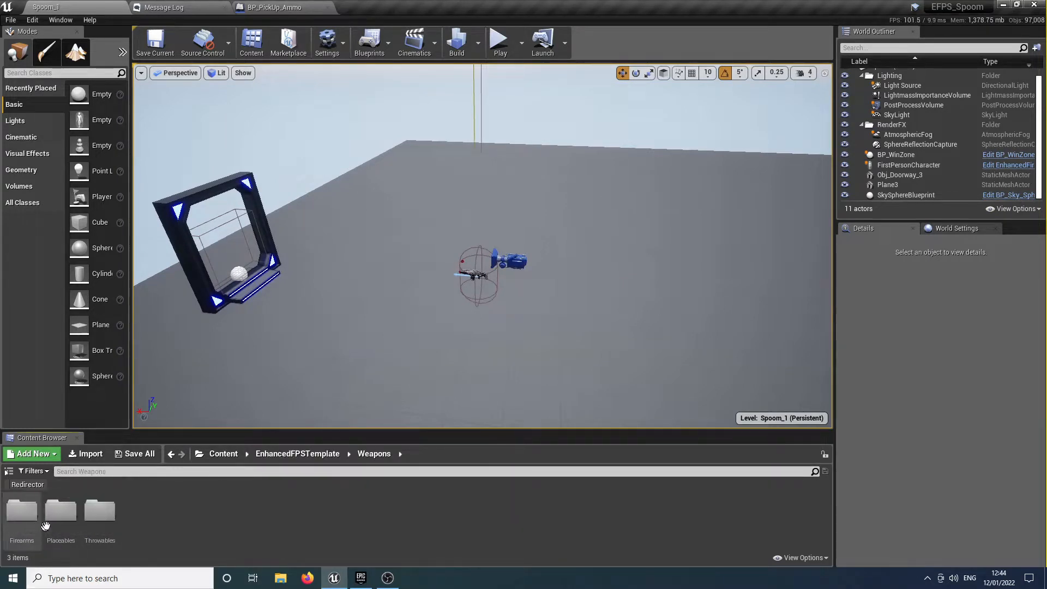
pyautogui.doubleClick(23, 512)
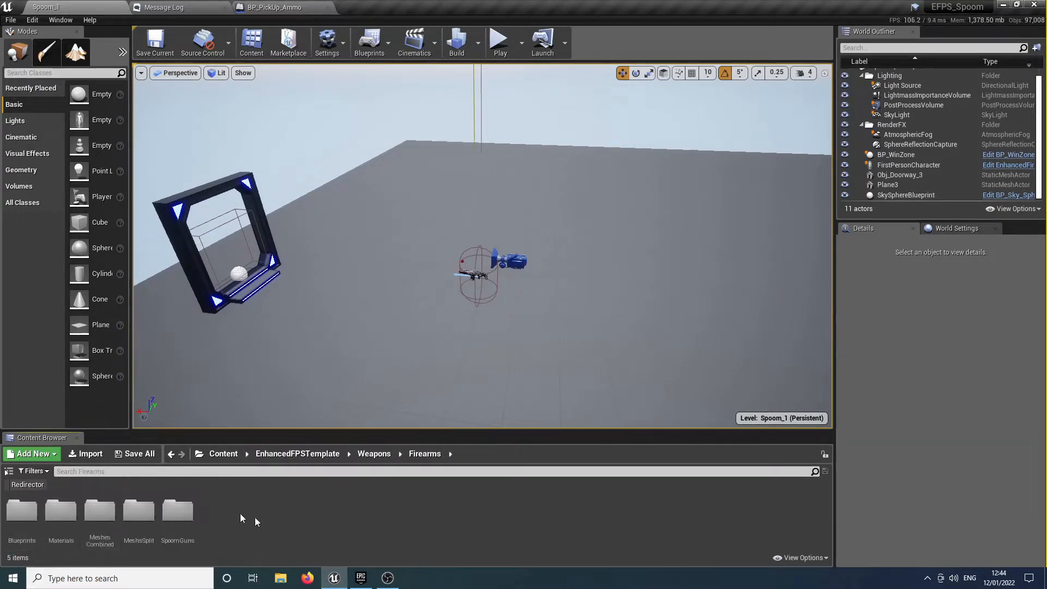
pyautogui.doubleClick(173, 522)
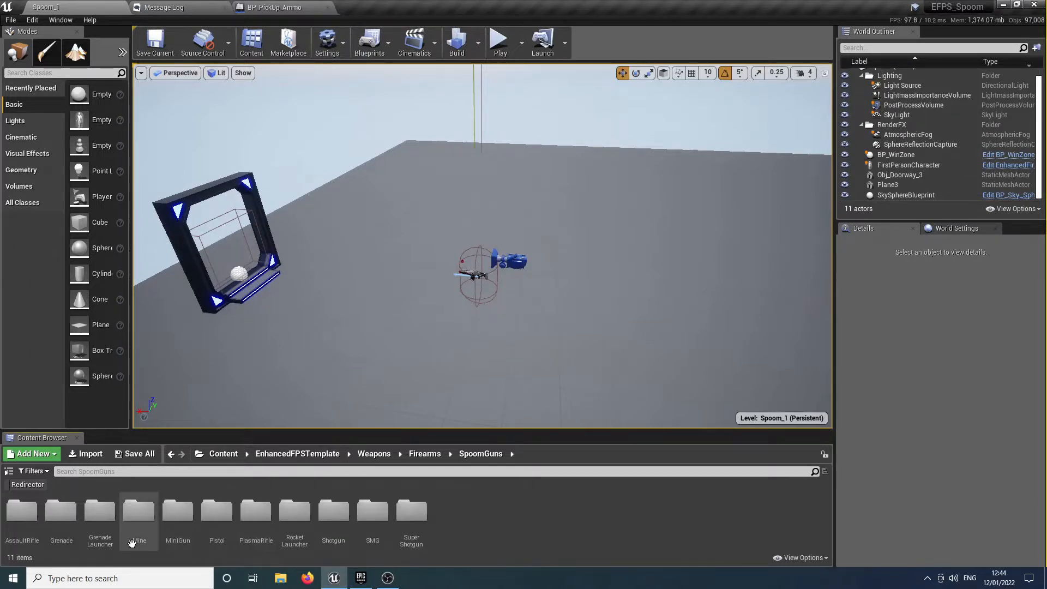
pyautogui.click(435, 453)
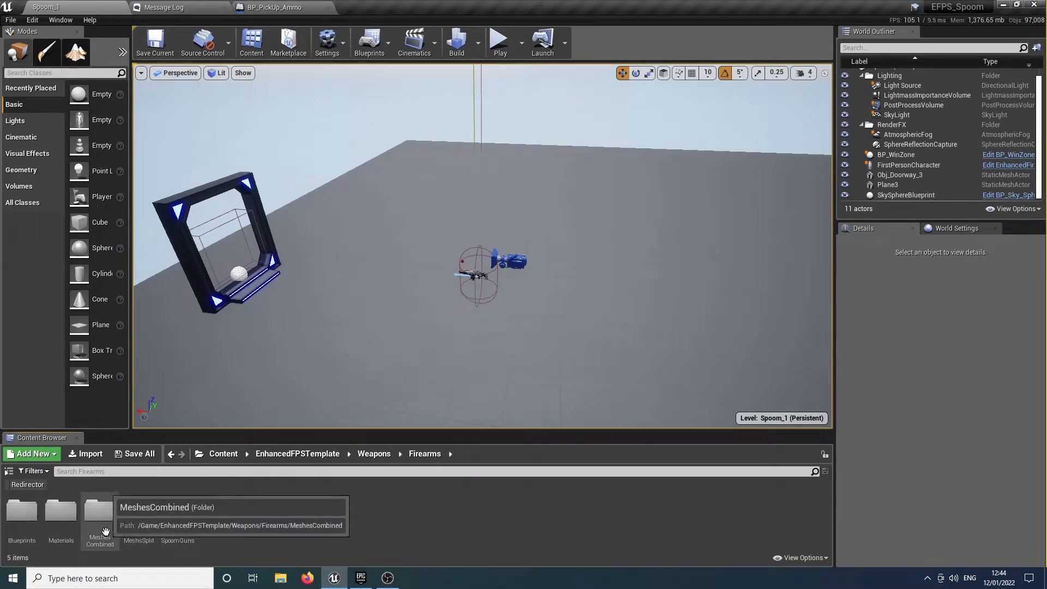
pyautogui.click(33, 522)
pyautogui.doubleClick(33, 523)
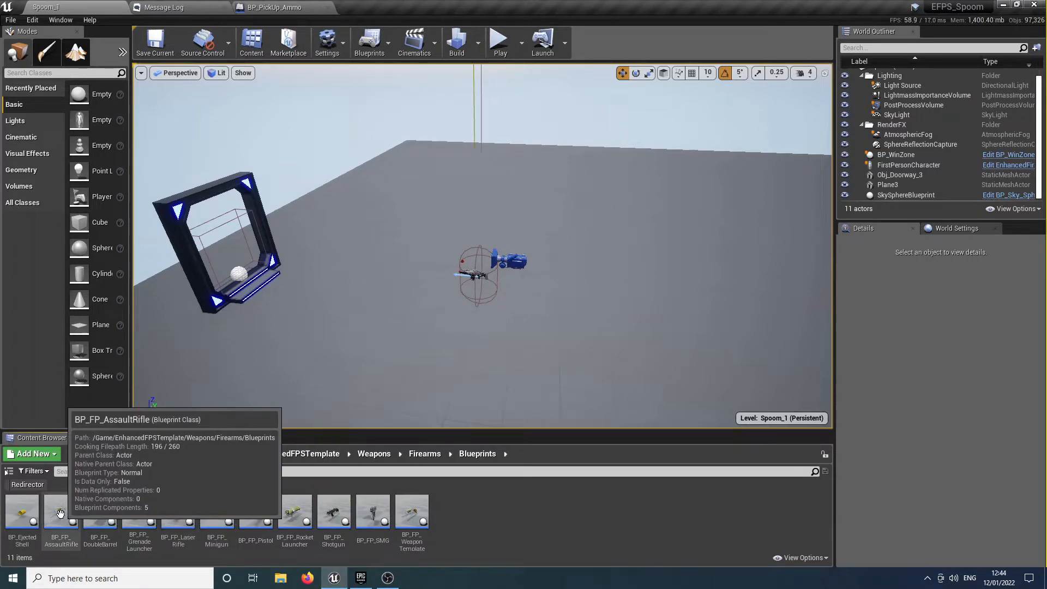
# Place BP_FP_AssaultRifle in the level, raise it above the floor to inspect its model, and delete it again
pyautogui.moveTo(60, 513); pyautogui.dragTo(364, 366)
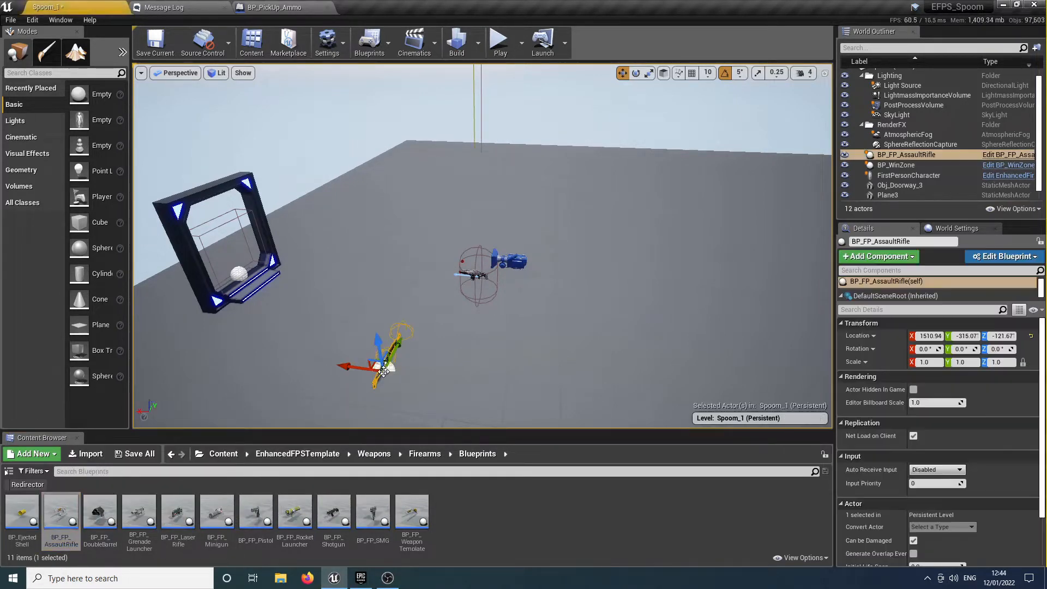
pyautogui.press('f')
pyautogui.moveTo(482, 246); pyautogui.dragTo(456, 342, button='right')
pyautogui.press('w')
pyautogui.press('a')
pyautogui.press('w')
pyautogui.moveTo(486, 273); pyautogui.dragTo(484, 207)
pyautogui.moveTo(484, 207); pyautogui.dragTo(480, 166, button='right')
pyautogui.press('s')
pyautogui.press('w')
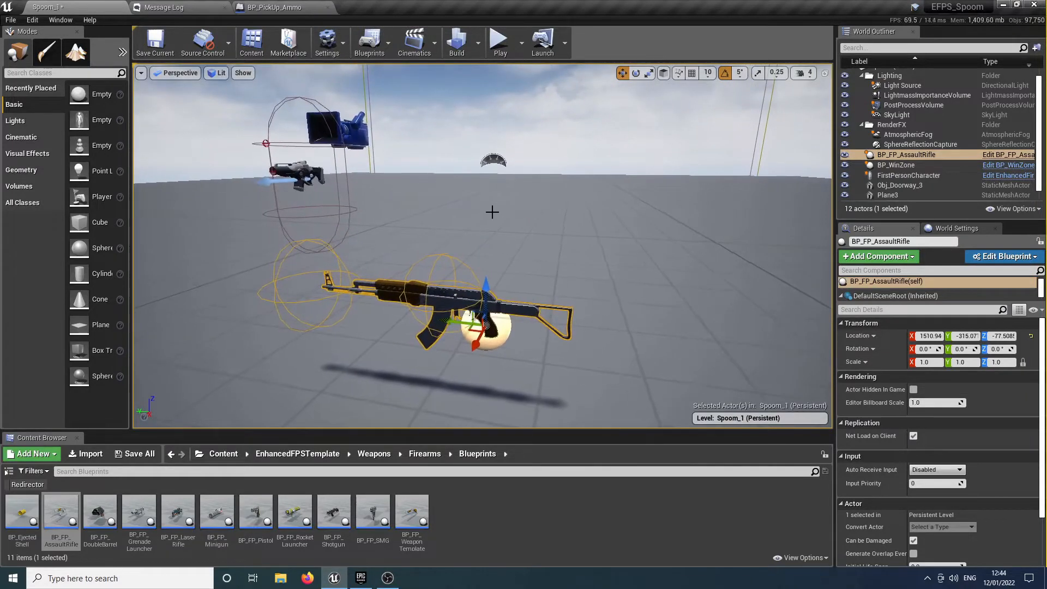
pyautogui.press('Delete')
# Open the BP_FP_AssaultRifle blueprint, delete the SetRelativeLocation and ARCharging Handle nodes beside the RackSlide timeline, and compile
pyautogui.doubleClick(67, 508)
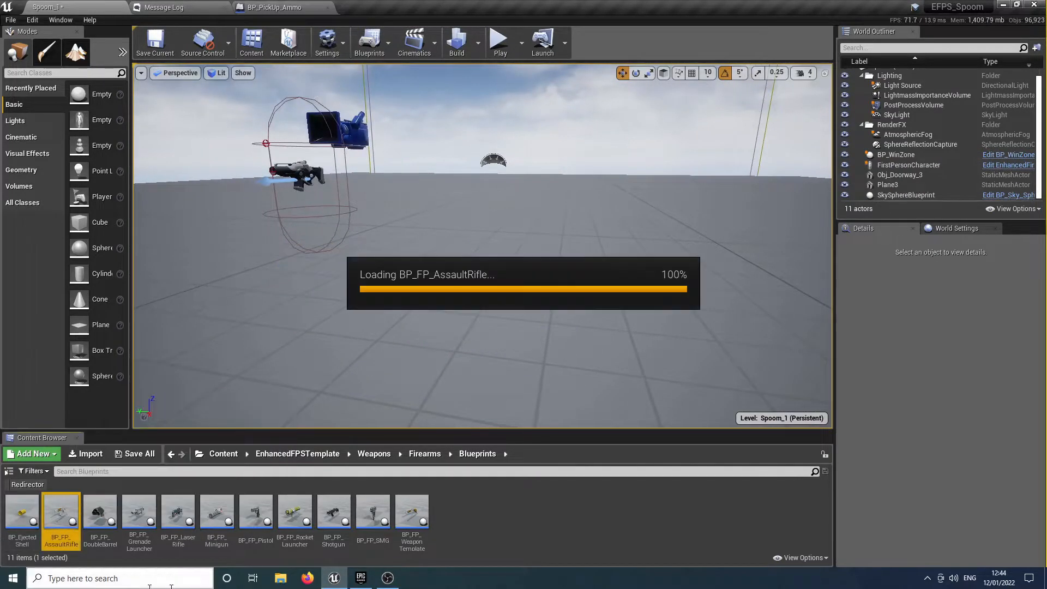
pyautogui.scroll(-5, 420, 381)
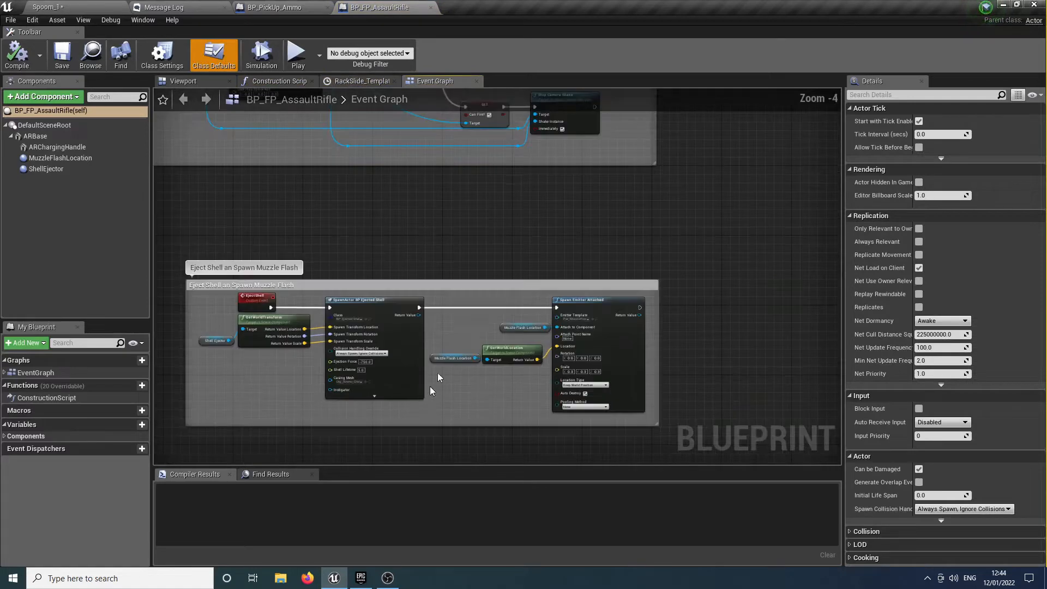
pyautogui.scroll(5, 434, 321)
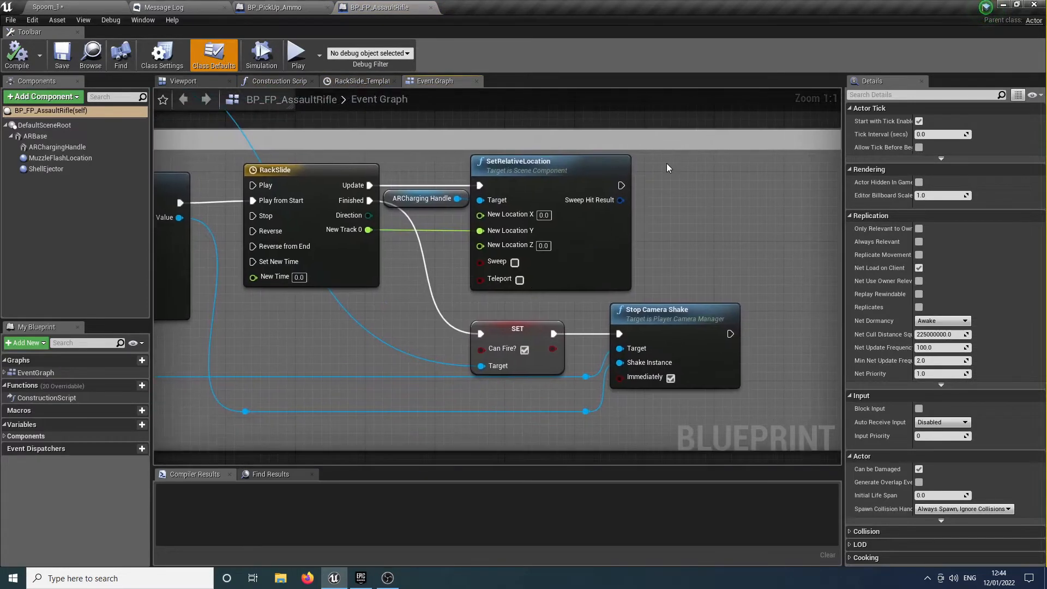
pyautogui.moveTo(471, 230); pyautogui.dragTo(454, 236)
pyautogui.press('Delete')
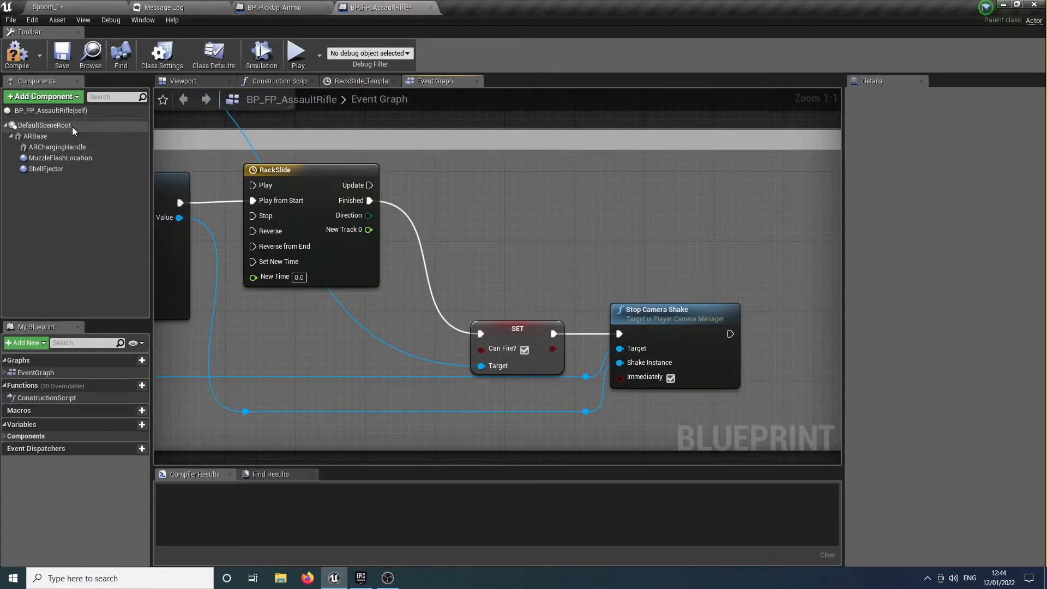
pyautogui.click(24, 60)
# Delete the ARBase and ARChargingHandle mesh components from the assault rifle blueprint
pyautogui.click(34, 138)
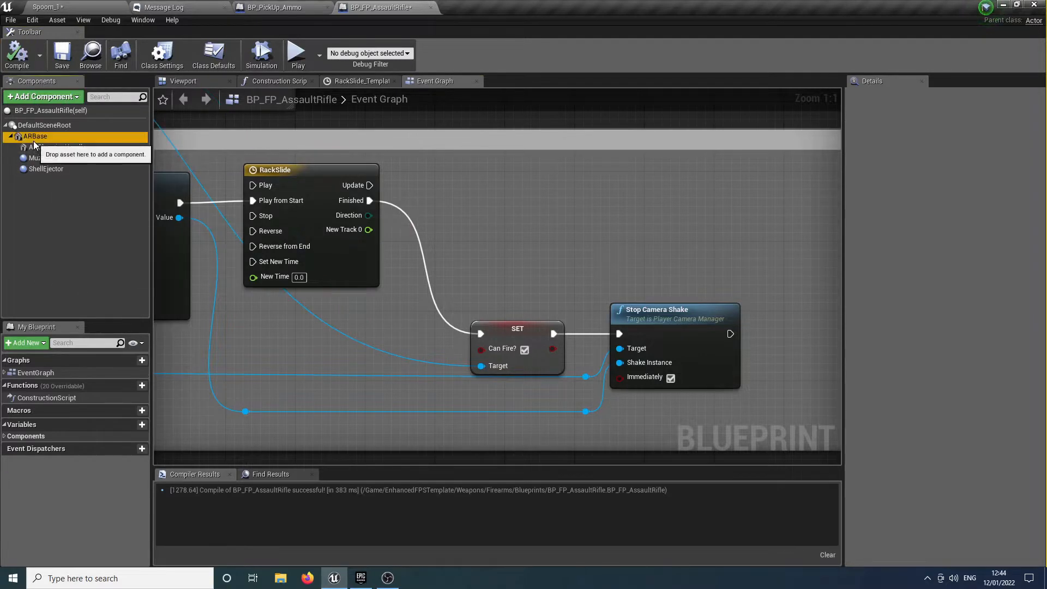
pyautogui.press('Delete')
pyautogui.press('Delete')
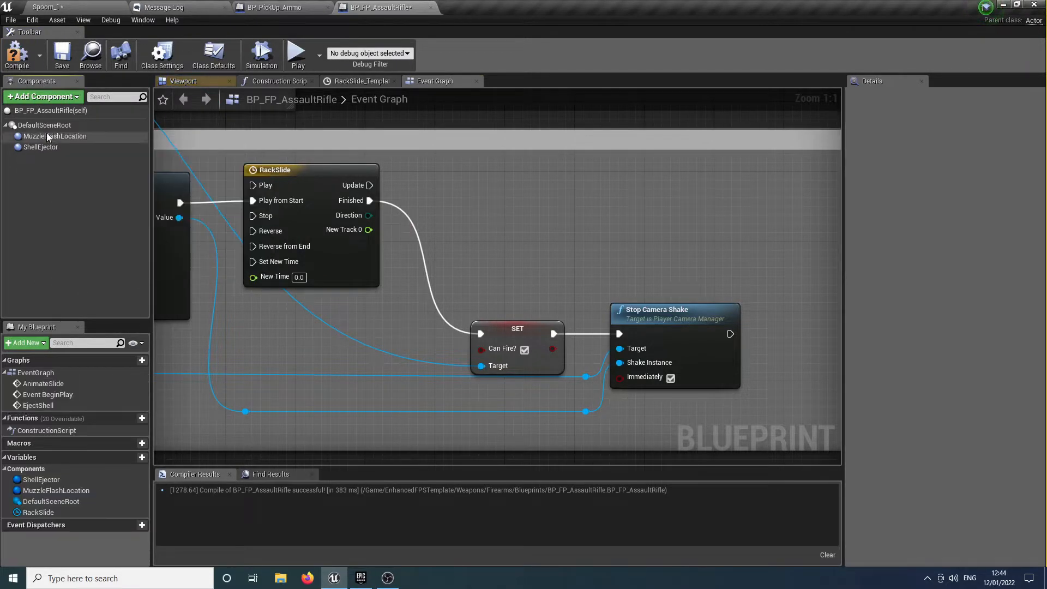
# Add a Skeletal Mesh component under DefaultSceneRoot and name it AssaultRifle
pyautogui.click(48, 125)
pyautogui.click(43, 97)
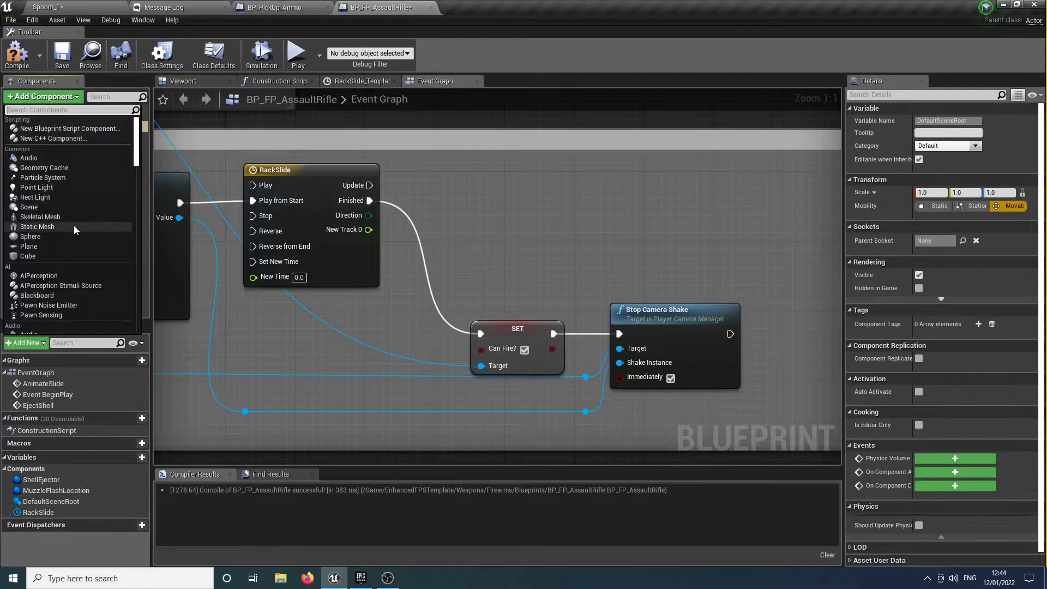
pyautogui.click(73, 220)
pyautogui.write('AssaultRf')
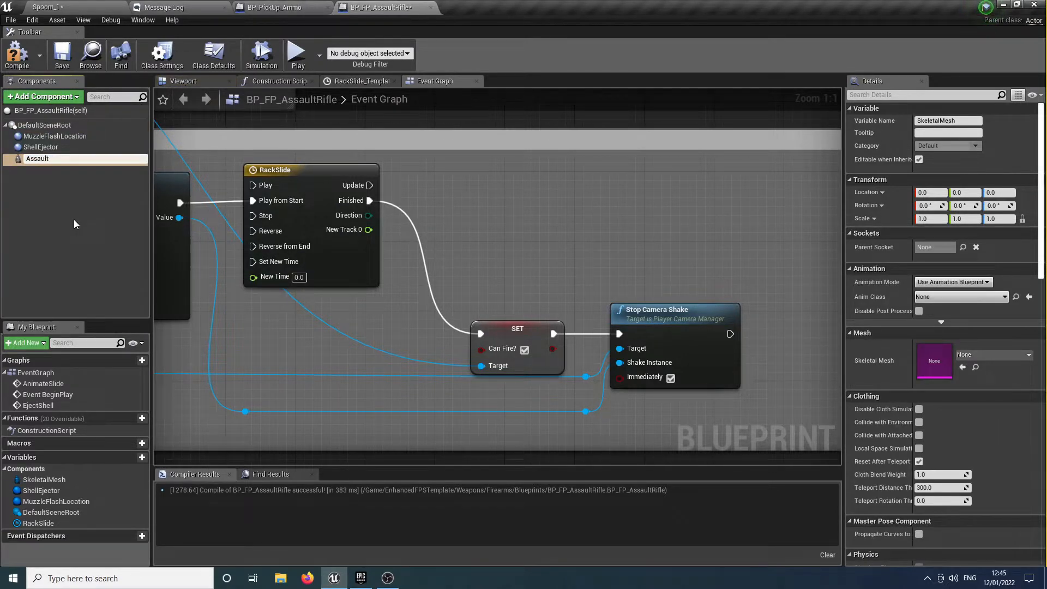
pyautogui.press('BackSpace')
pyautogui.write('ifle')
pyautogui.press('Return')
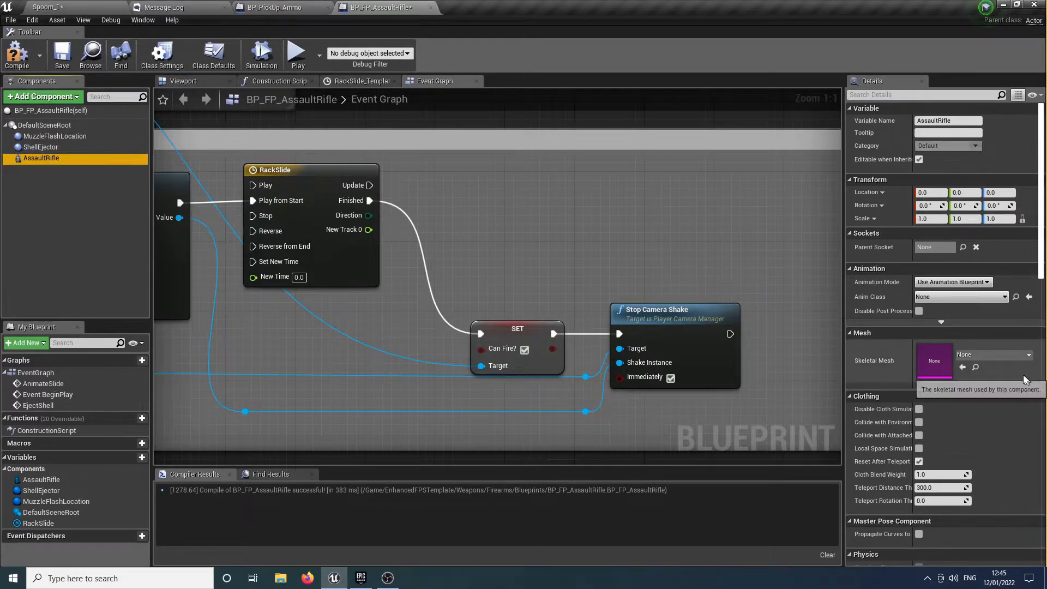
# Assign the SKM_AssaultRifle skeletal mesh to the AssaultRifle component
pyautogui.click(1018, 359)
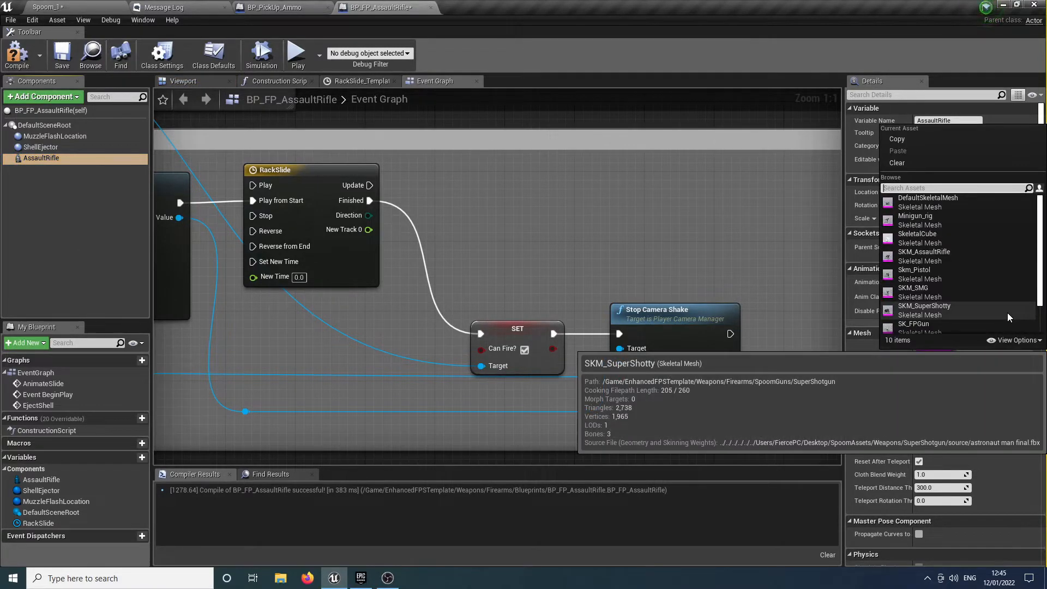
pyautogui.write('assau')
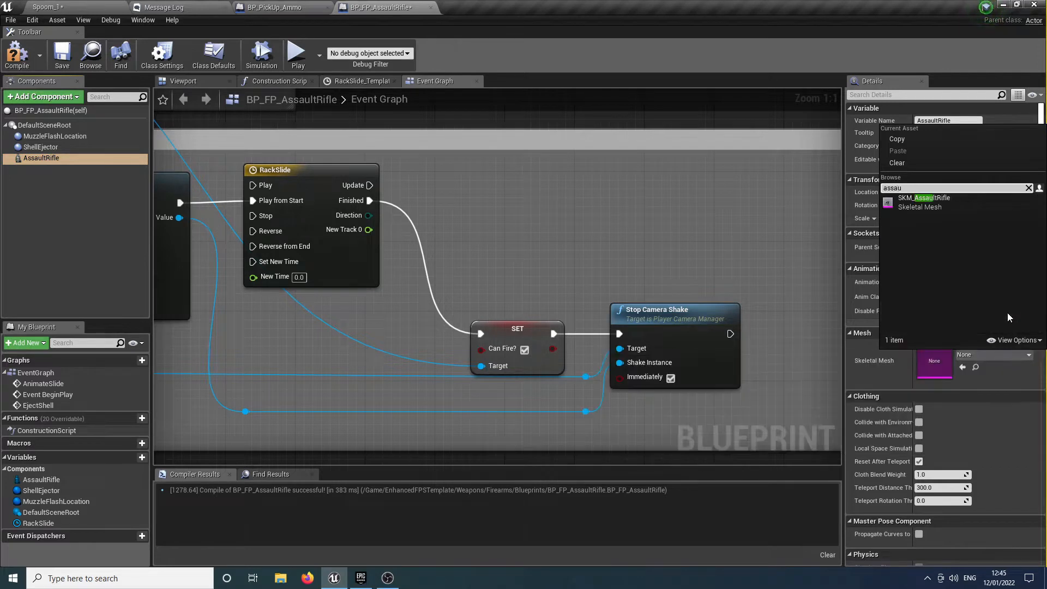
pyautogui.press('Return')
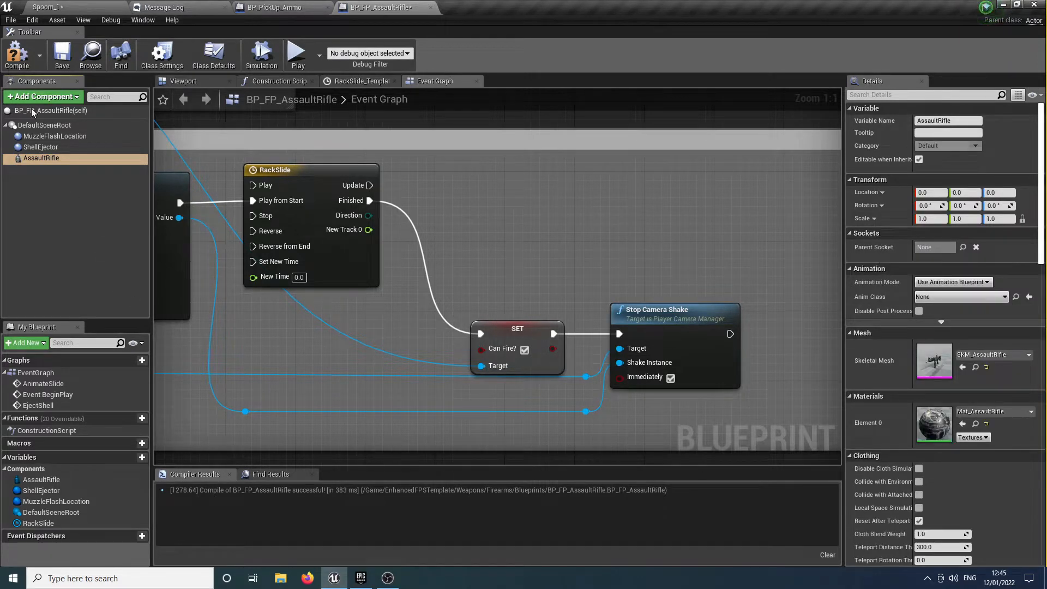
# Parent the ShellEjector and MuzzleFlashLocation components to AssaultRifle, and compile the blueprint
pyautogui.click(50, 148)
pyautogui.moveTo(49, 167); pyautogui.dragTo(54, 156)
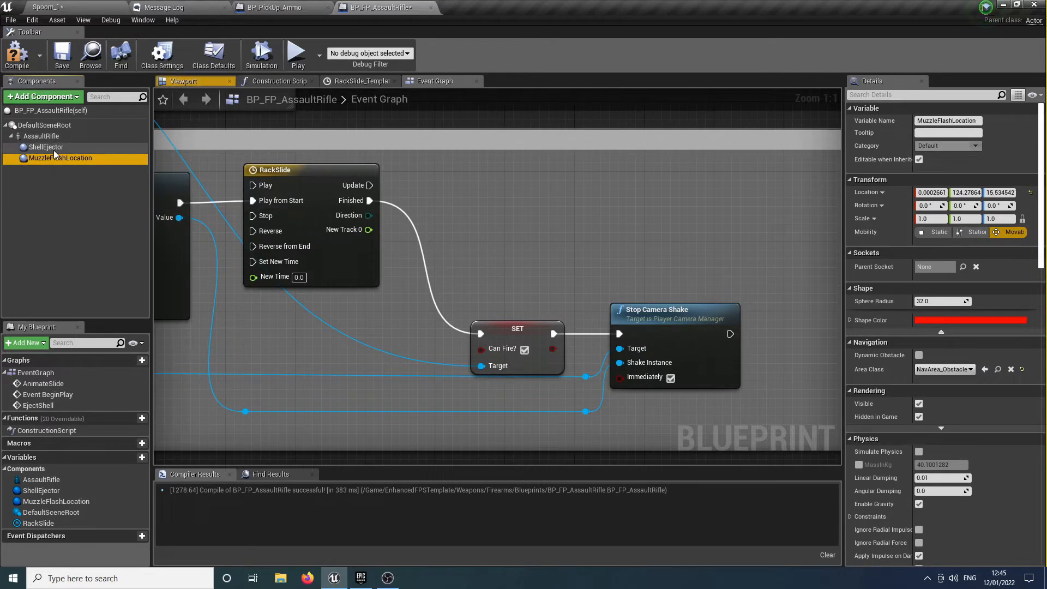
pyautogui.click(53, 99)
pyautogui.click(17, 52)
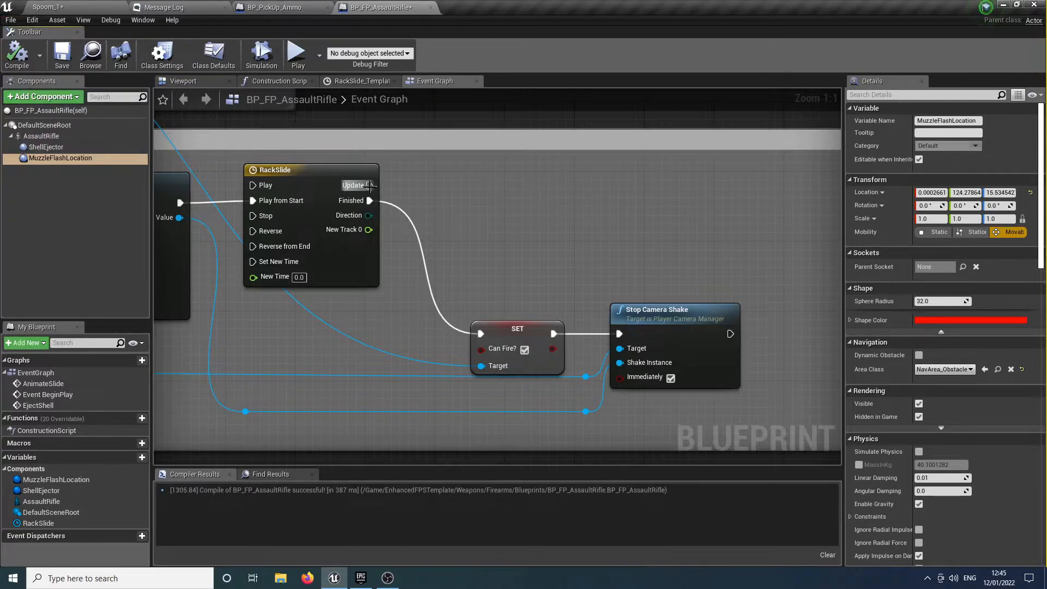
# Move the RackSlide, Set Can Fire and Stop Camera Shake nodes away from Play Camera Shake to make room between them
pyautogui.moveTo(457, 380); pyautogui.dragTo(457, 380)
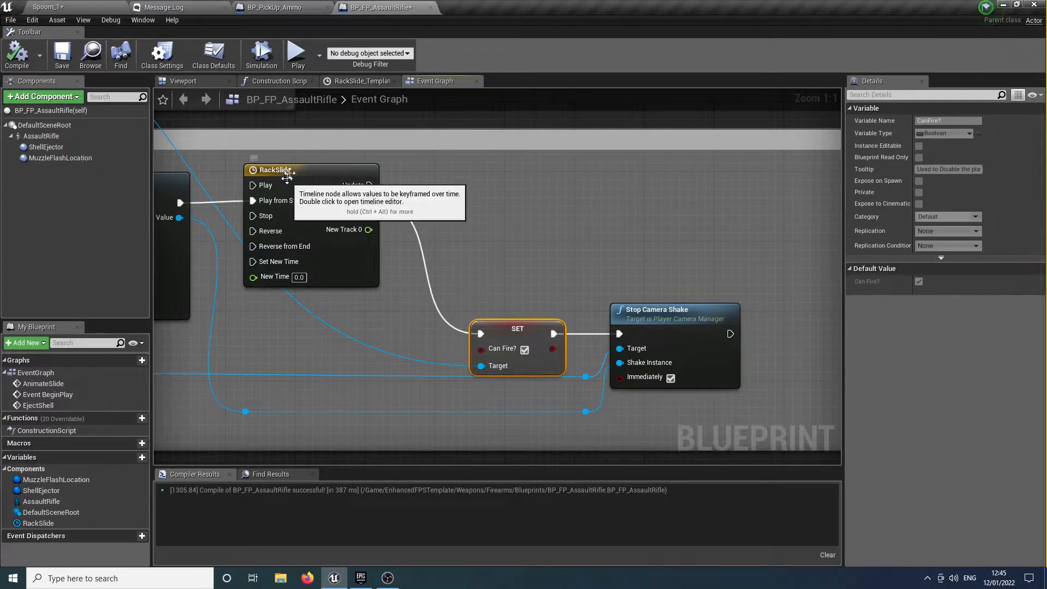
pyautogui.moveTo(299, 156); pyautogui.dragTo(636, 352)
pyautogui.moveTo(706, 414); pyautogui.dragTo(705, 413)
pyautogui.scroll(-4, 705, 413)
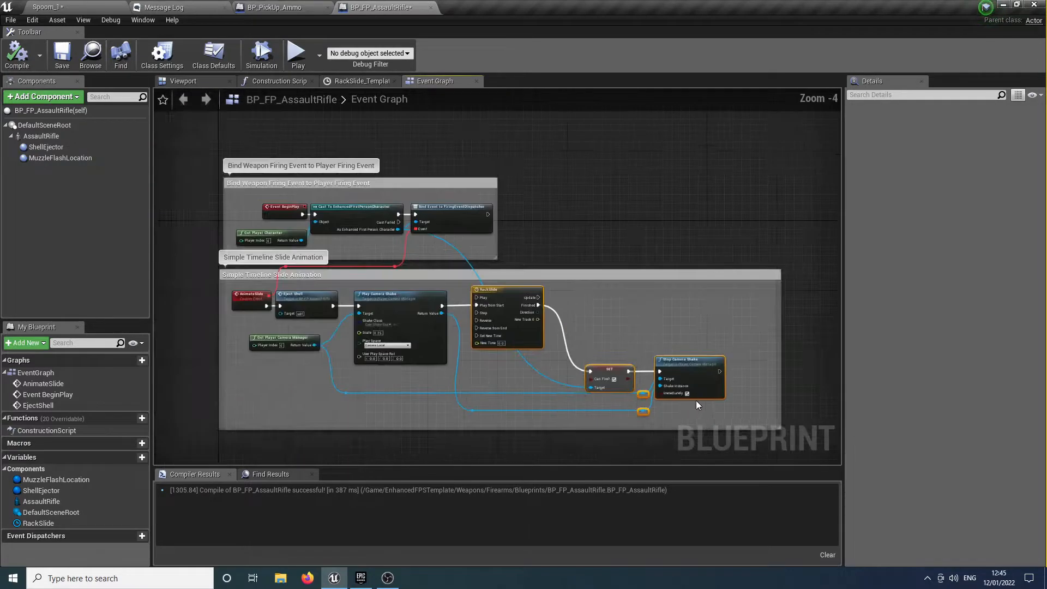
pyautogui.moveTo(574, 338); pyautogui.dragTo(677, 330)
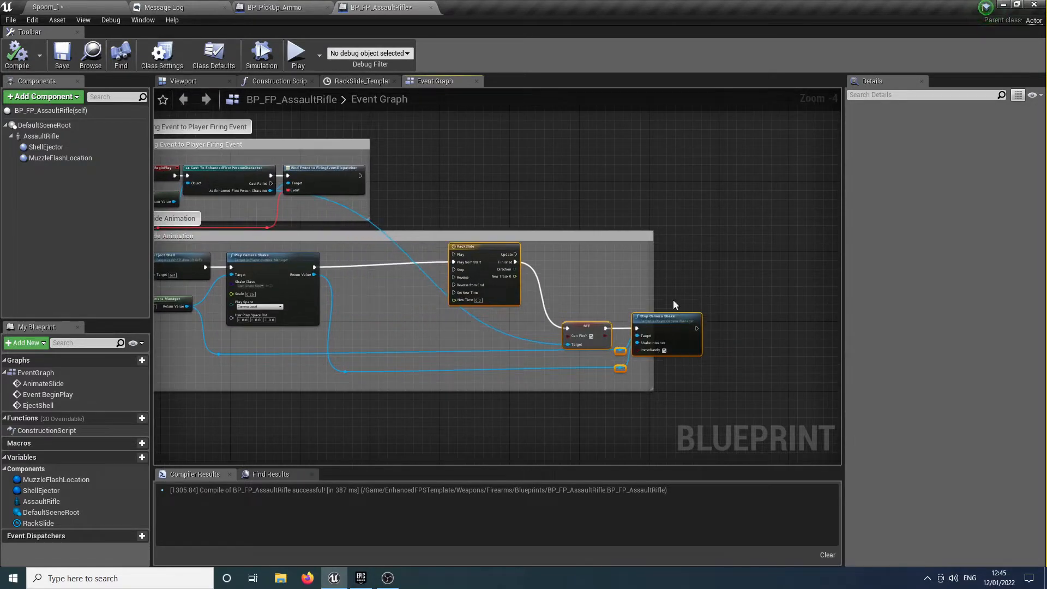
pyautogui.moveTo(653, 289); pyautogui.dragTo(738, 298)
pyautogui.scroll(3, 566, 267)
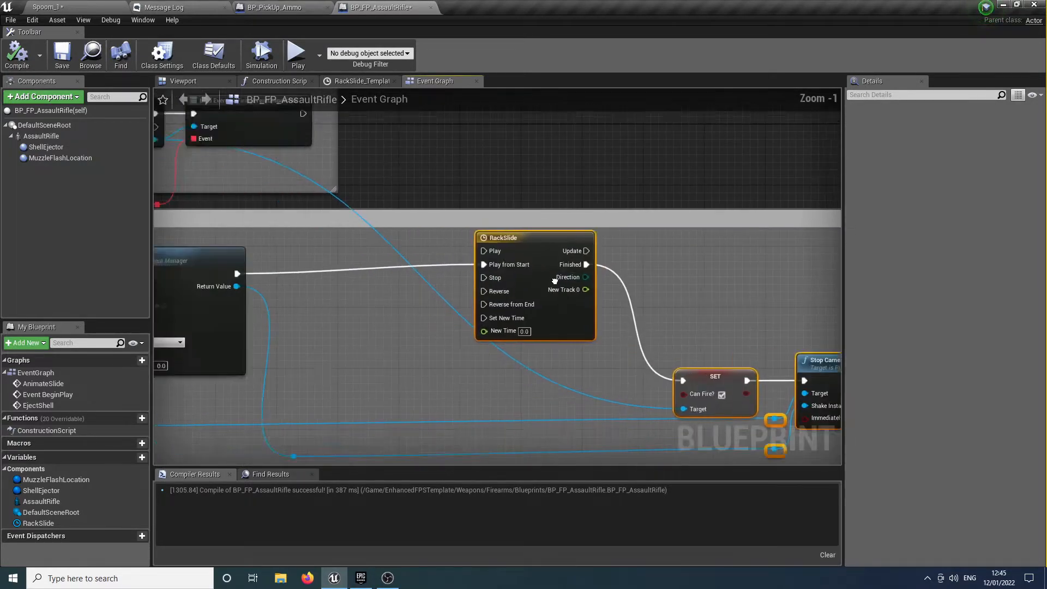
pyautogui.moveTo(633, 251); pyautogui.dragTo(632, 257)
pyautogui.click(480, 308)
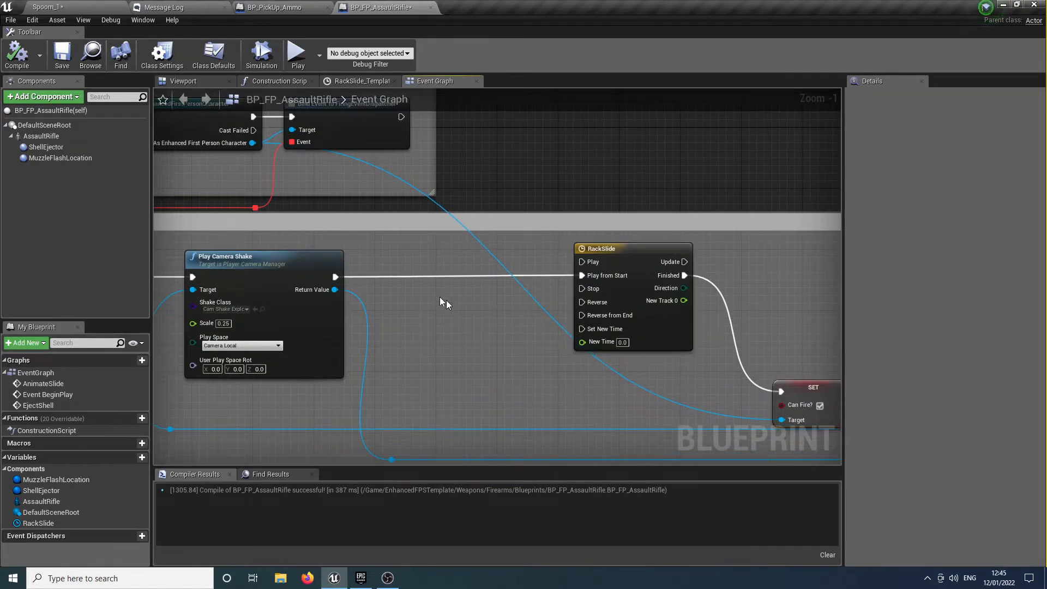
# Insert a Play Animation node targeting Assault Rifle between Play Camera Shake and RackSlide, and arrange it with its reference node
pyautogui.moveTo(476, 309); pyautogui.dragTo(502, 304, button='right')
pyautogui.moveTo(361, 273); pyautogui.dragTo(413, 285)
pyautogui.write('play anim')
pyautogui.press('Return')
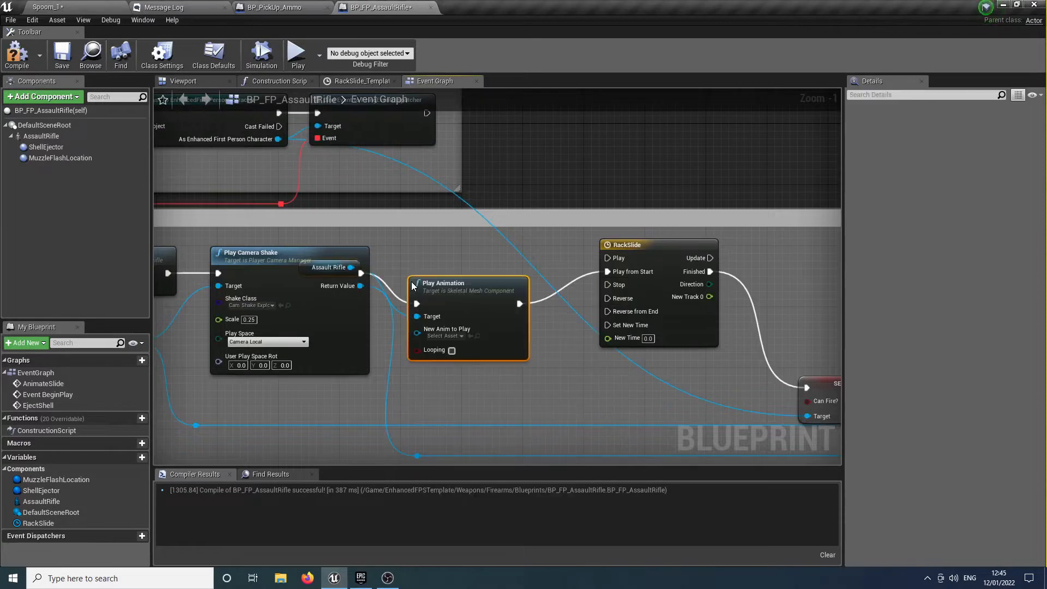
pyautogui.moveTo(457, 282); pyautogui.dragTo(507, 252)
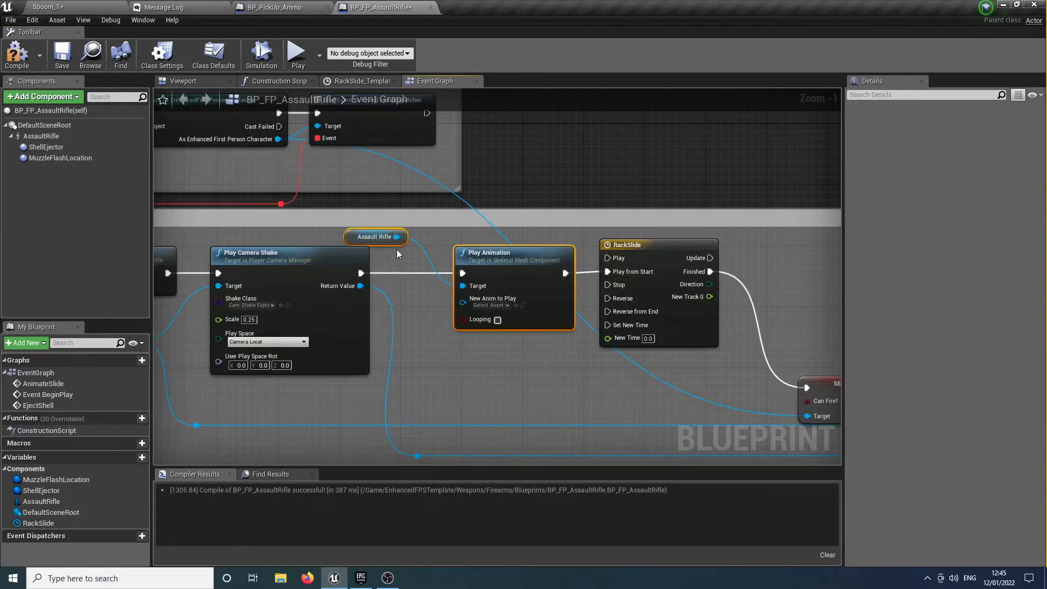
pyautogui.moveTo(383, 244); pyautogui.dragTo(429, 294)
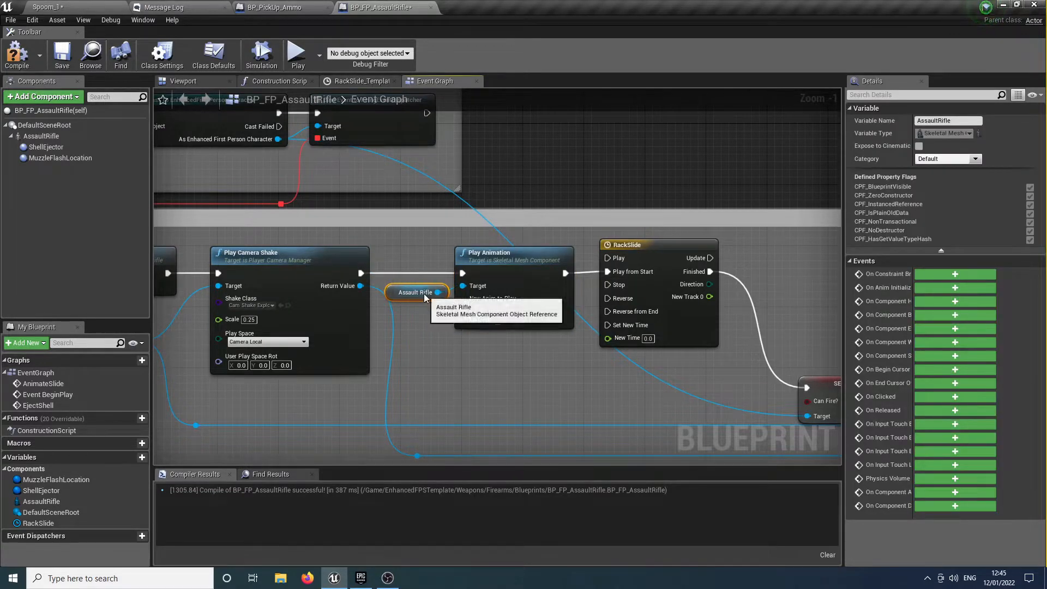
# Set the Play Animation node's New Anim to Play to Anim_AssaultRifle_Fire and compile the blueprint
pyautogui.click(489, 306)
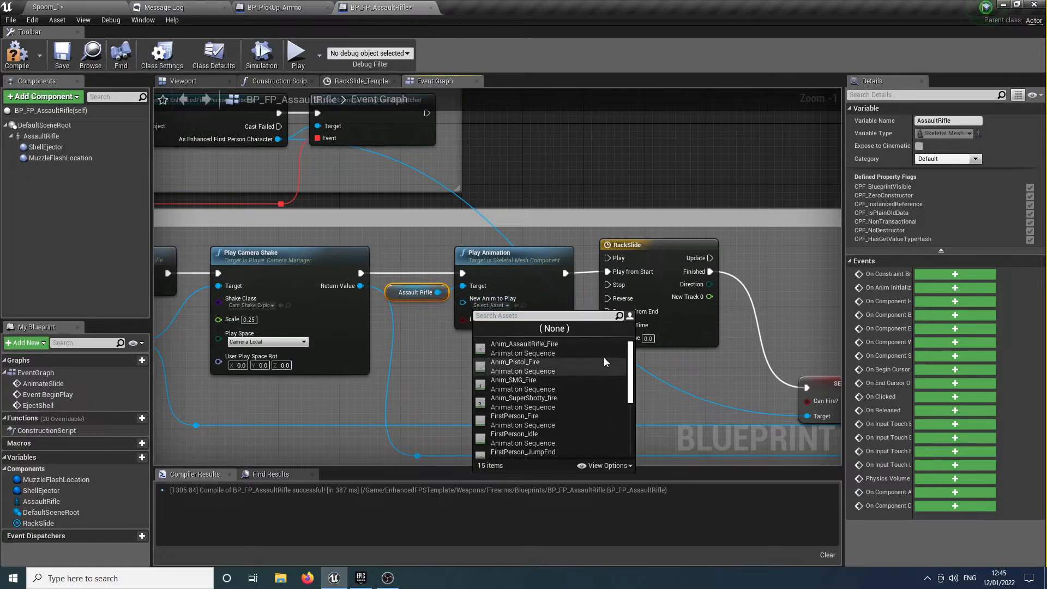
pyautogui.click(605, 362)
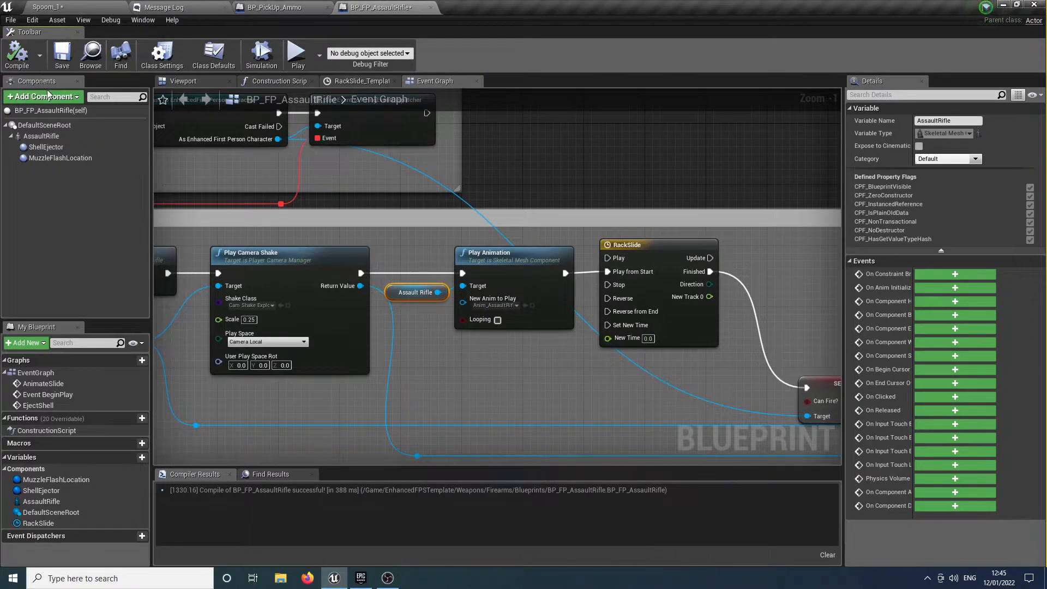
# Move the AssaultRifle component forward along Y to about 38.5 in the blueprint viewport
pyautogui.click(212, 80)
pyautogui.moveTo(497, 276); pyautogui.dragTo(363, 276, button='right')
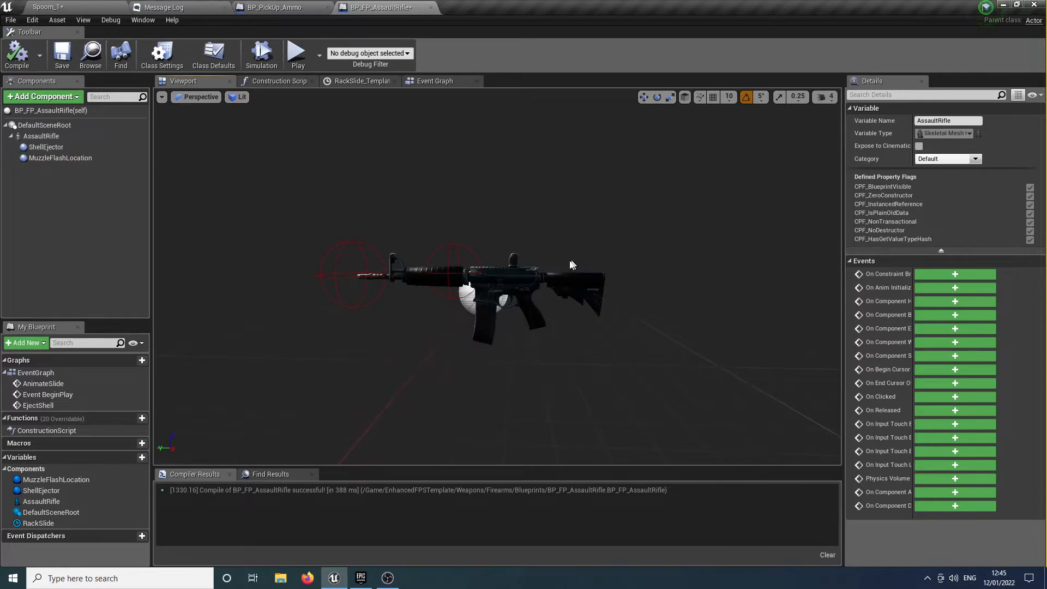
pyautogui.click(484, 292)
pyautogui.moveTo(457, 296); pyautogui.dragTo(416, 300)
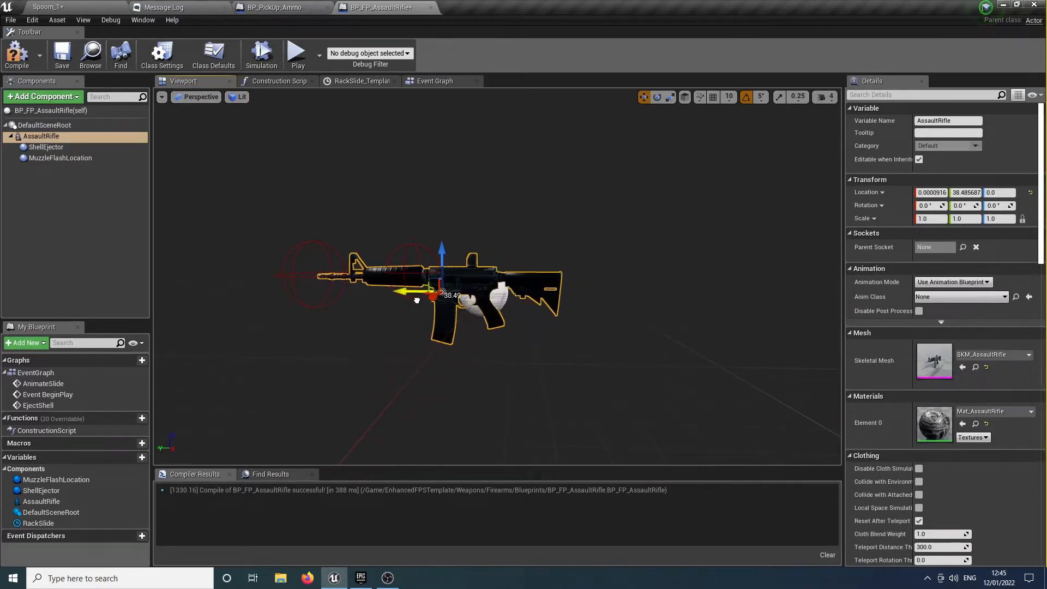
pyautogui.moveTo(417, 301); pyautogui.dragTo(390, 280, button='right')
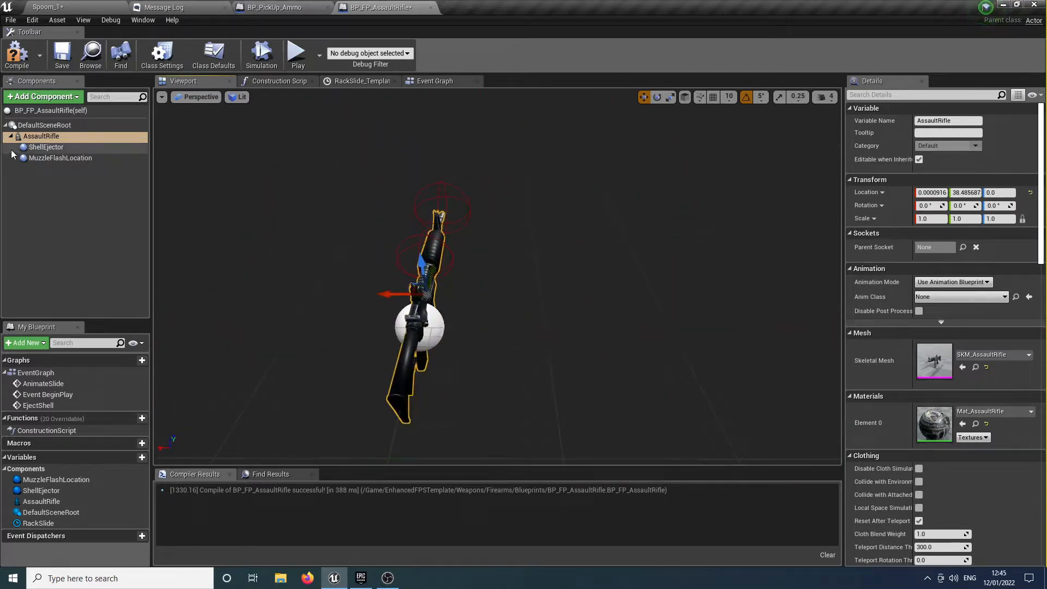
# Reposition the ShellEjector component at the ejection port on the side of the rifle's receiver
pyautogui.click(44, 147)
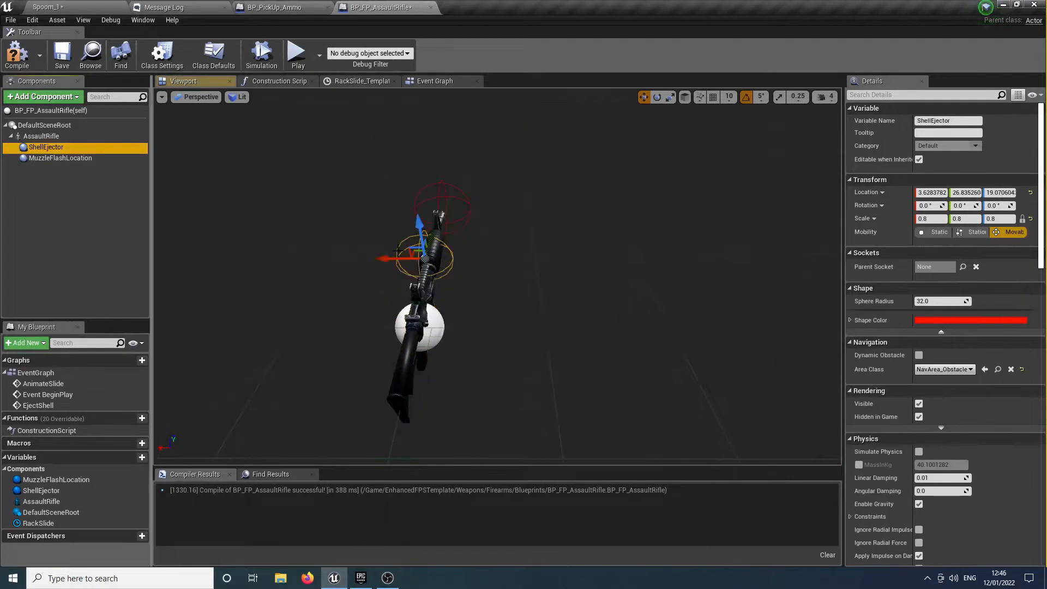
pyautogui.moveTo(425, 258)
pyautogui.mouseDown(button='right')
pyautogui.moveTo(480, 267)
pyautogui.moveTo(491, 246)
pyautogui.moveTo(425, 259)
pyautogui.mouseUp(button='right')
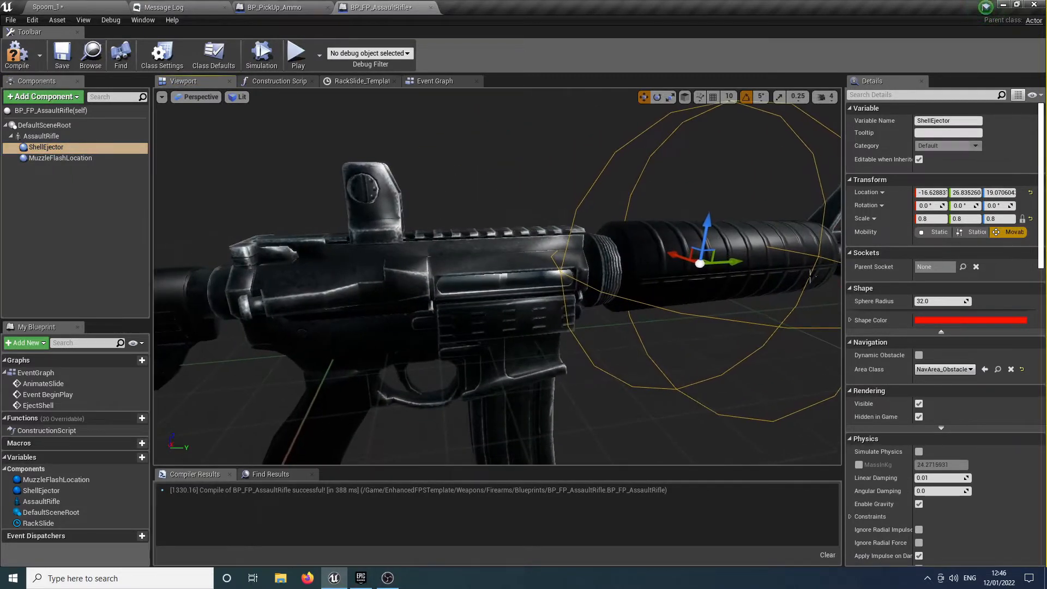
pyautogui.moveTo(719, 263); pyautogui.dragTo(532, 273)
pyautogui.moveTo(532, 273); pyautogui.dragTo(544, 245, button='right')
pyautogui.moveTo(557, 236); pyautogui.dragTo(568, 291)
pyautogui.moveTo(535, 323); pyautogui.dragTo(515, 320)
pyautogui.moveTo(515, 320); pyautogui.dragTo(655, 322, button='right')
# Check the MuzzleFlashLocation component against the tip of the rifle's barrel and compile the blueprint
pyautogui.click(70, 157)
pyautogui.moveTo(379, 203)
pyautogui.mouseDown(button='right')
pyautogui.moveTo(378, 284)
pyautogui.moveTo(379, 223)
pyautogui.moveTo(349, 218)
pyautogui.moveTo(392, 194)
pyautogui.mouseUp(button='right')
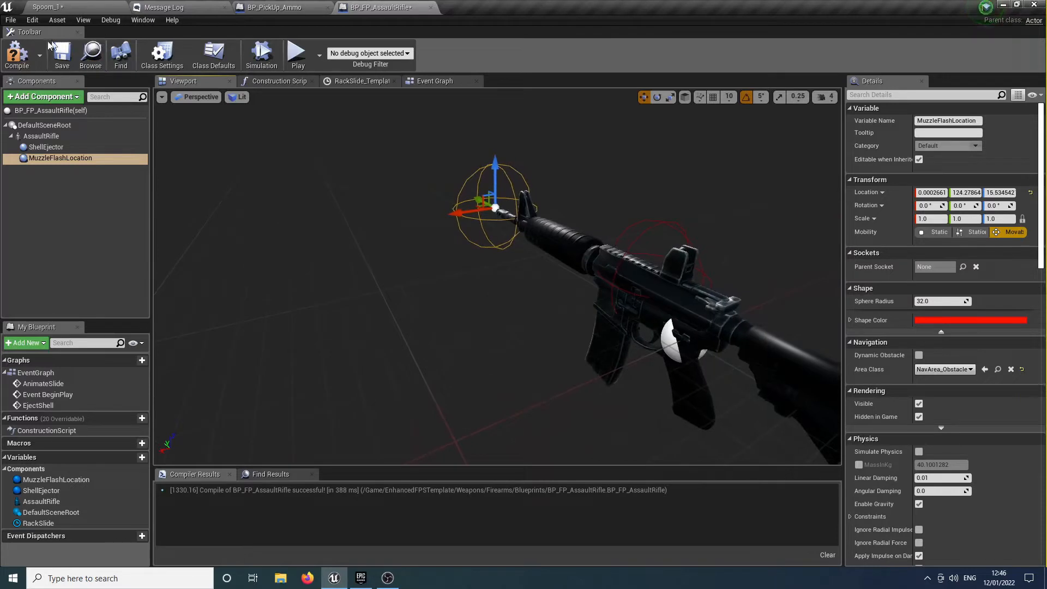
pyautogui.click(25, 54)
# Place BP_PickUp_Weapon from Interactables/PickUps in the Spoom_1 level, with Weapon Type 5 and Ammo to Add 100
pyautogui.click(57, 10)
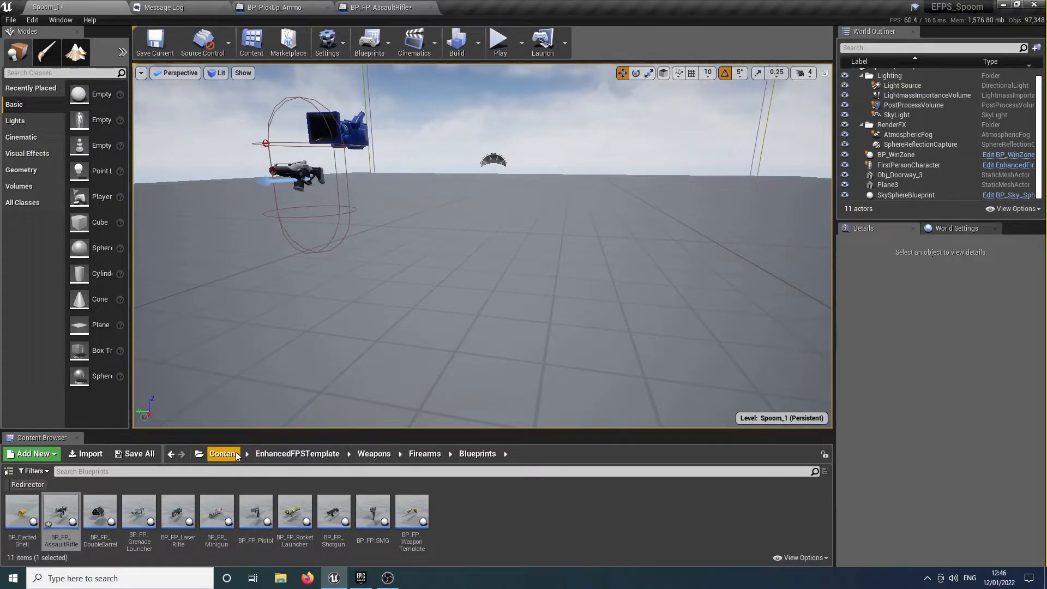
pyautogui.click(290, 454)
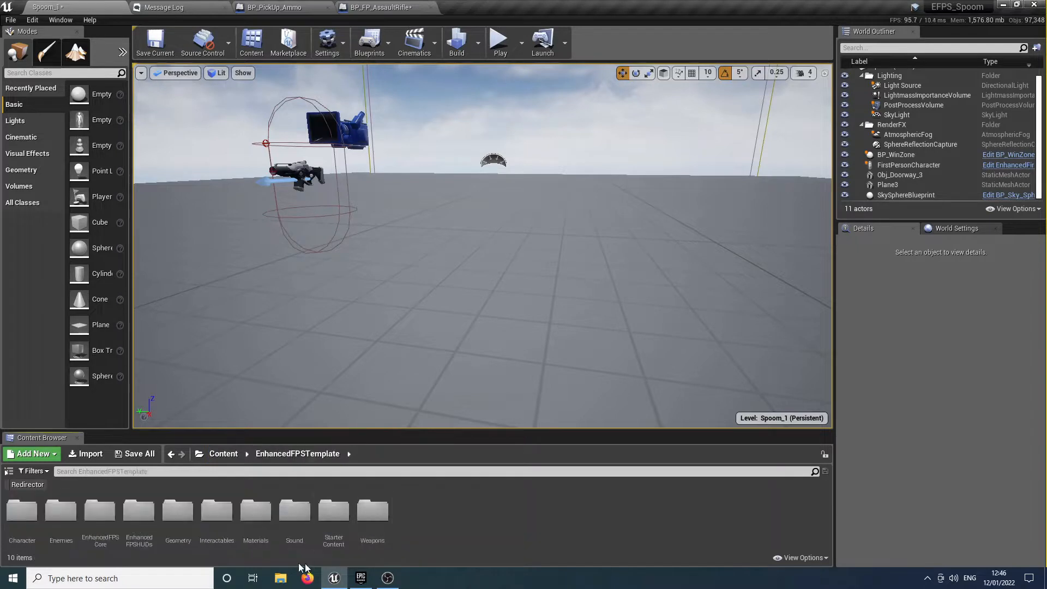
pyautogui.doubleClick(223, 520)
pyautogui.doubleClick(232, 537)
pyautogui.moveTo(376, 519); pyautogui.dragTo(431, 248)
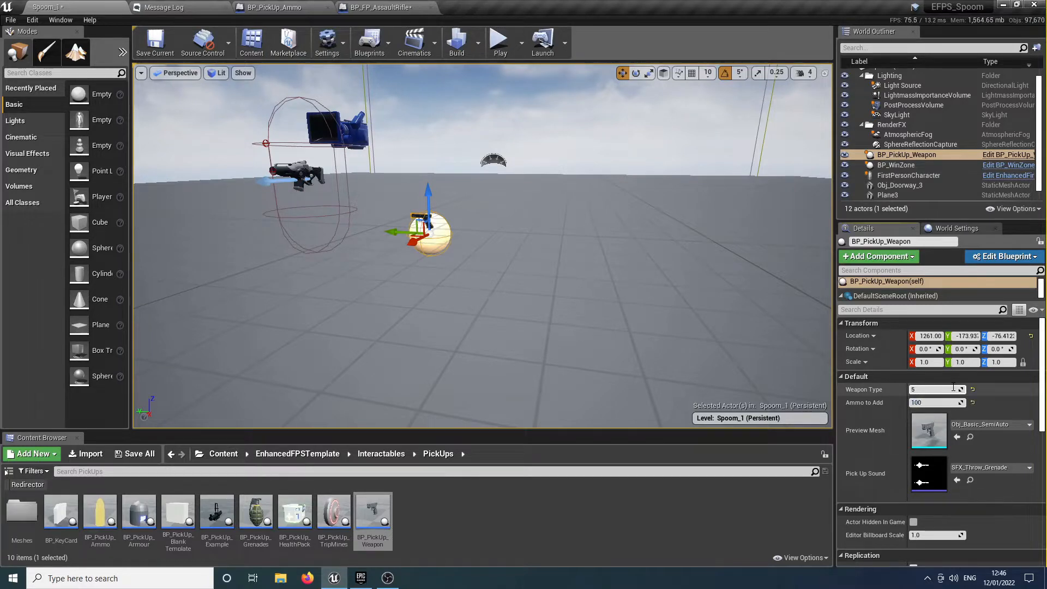
pyautogui.click(1019, 427)
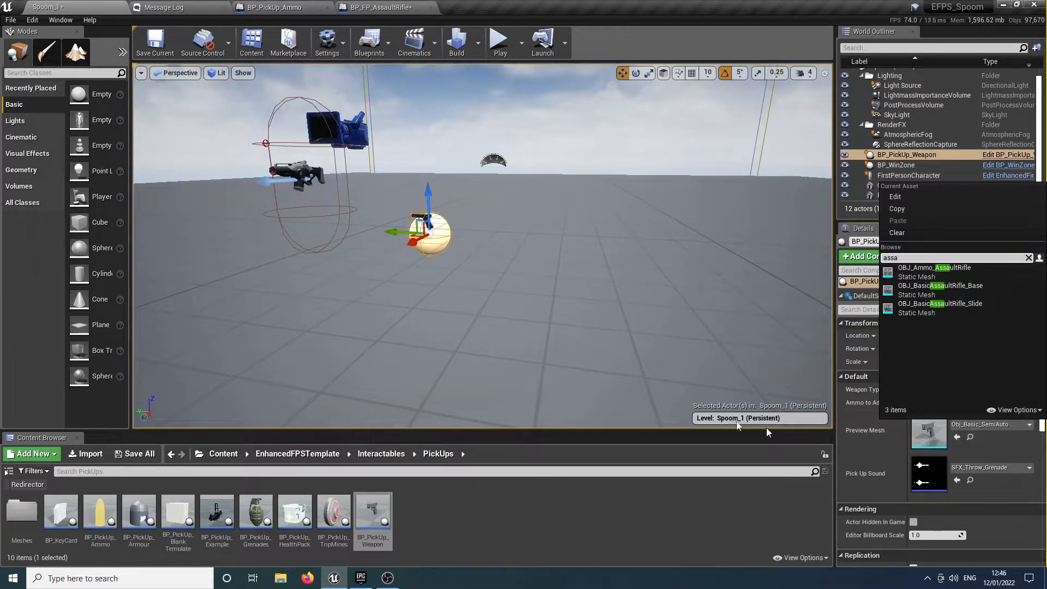
pyautogui.moveTo(480, 286); pyautogui.dragTo(440, 257, button='right')
pyautogui.press('s')
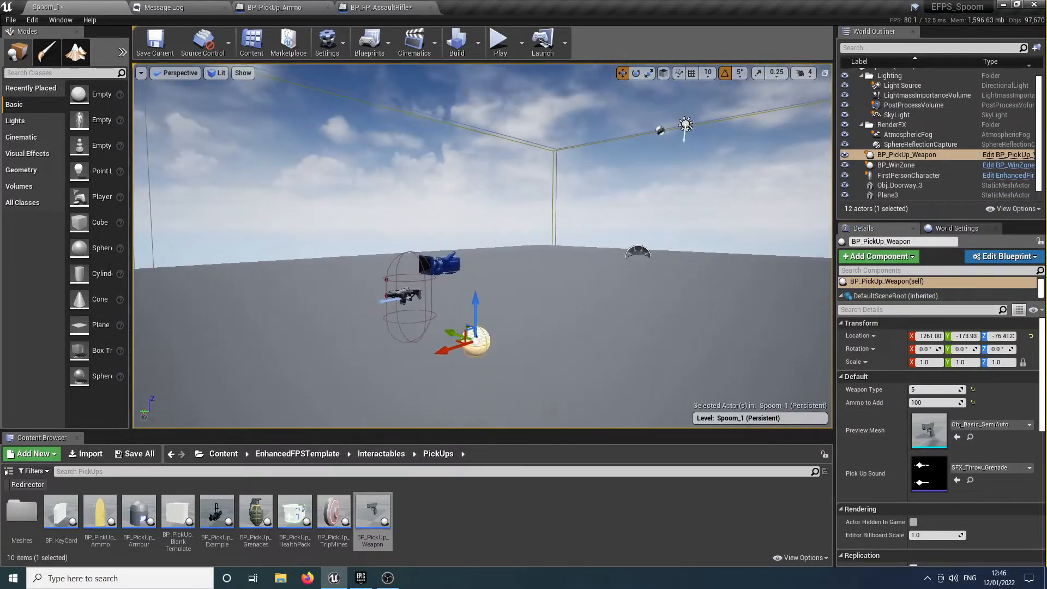
# Browse to the Weapons/Firearms/SpoomGuns/AssaultRifle folder and open the SKM_AssaultRifle skeletal mesh for editing
pyautogui.click(322, 456)
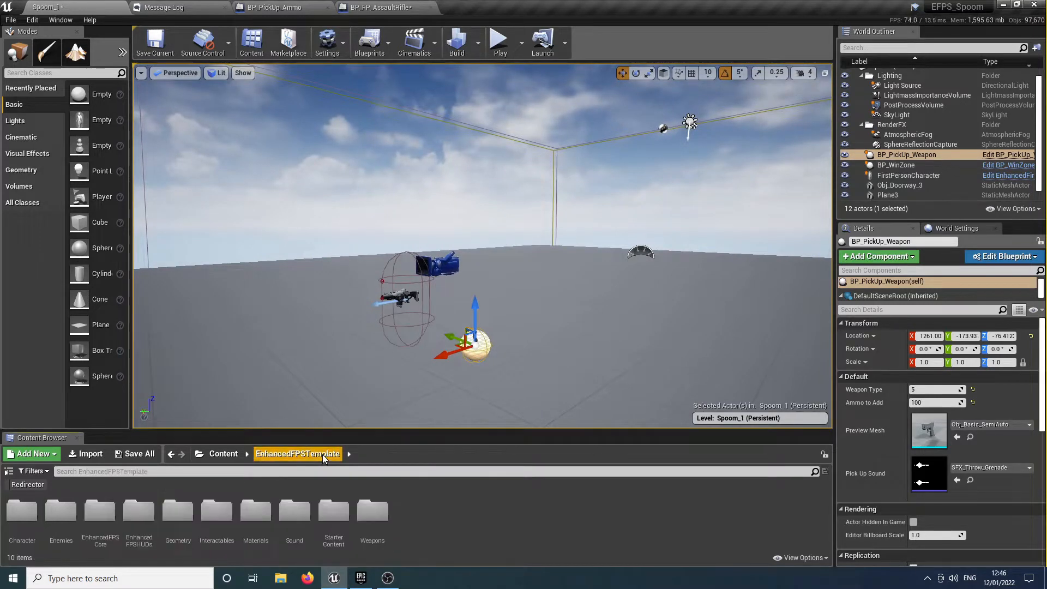
pyautogui.doubleClick(380, 506)
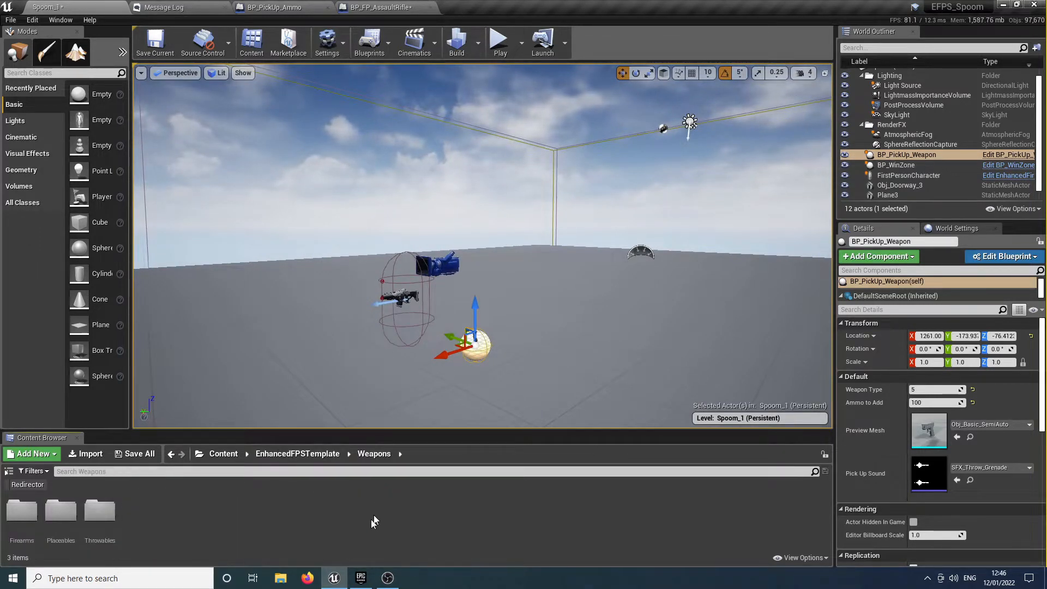
pyautogui.doubleClick(22, 511)
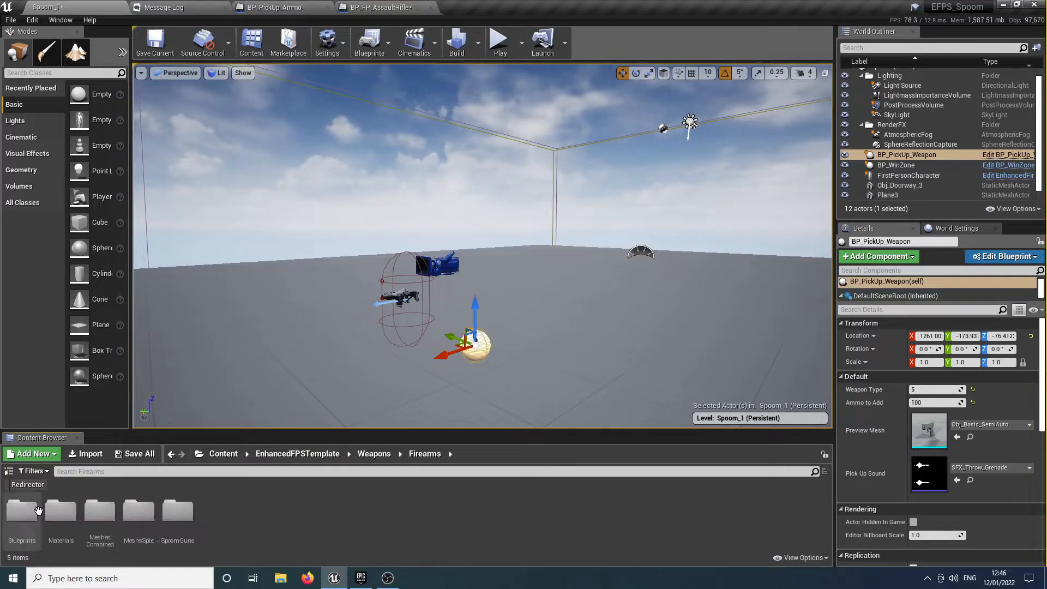
pyautogui.click(180, 513)
pyautogui.doubleClick(183, 517)
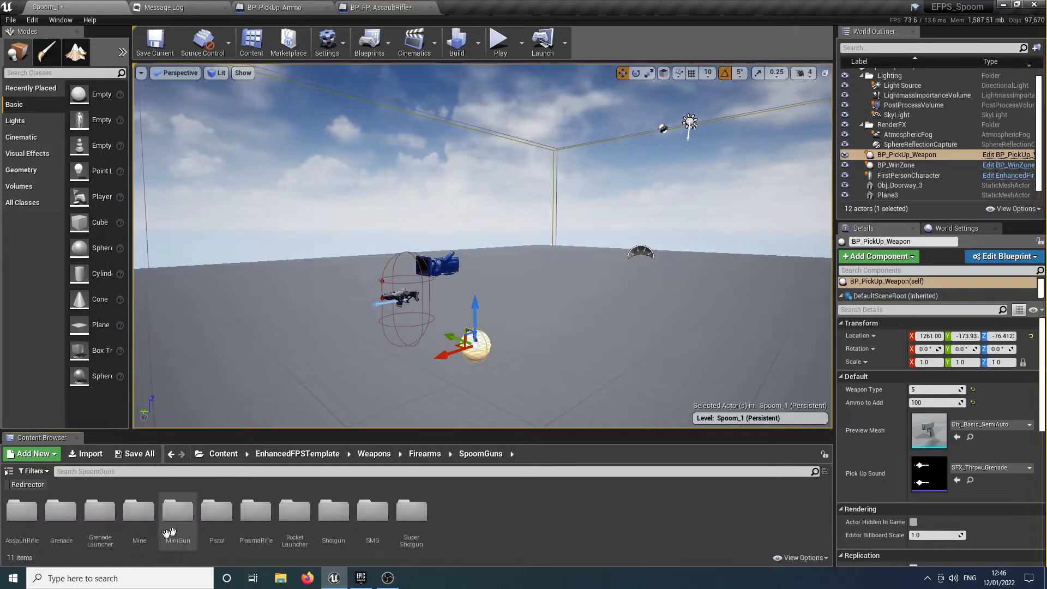
pyautogui.doubleClick(20, 516)
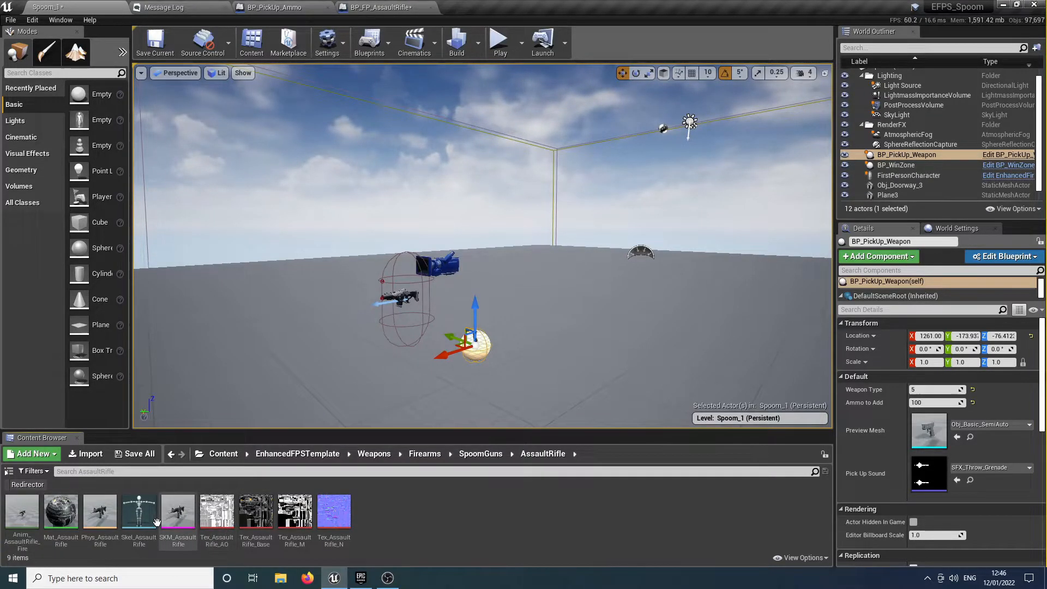
pyautogui.rightClick(177, 516)
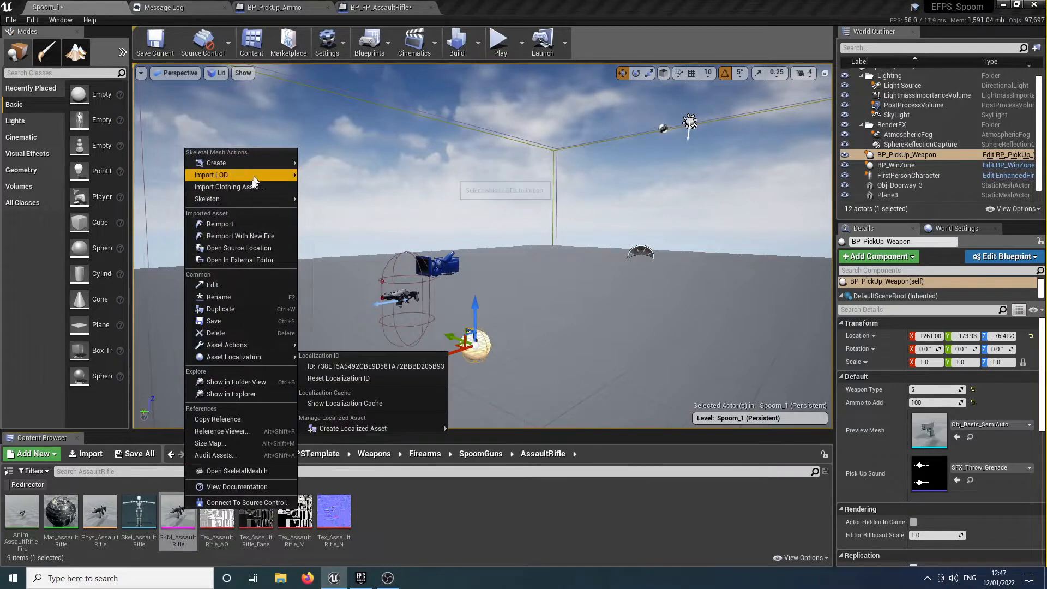
pyautogui.click(173, 531)
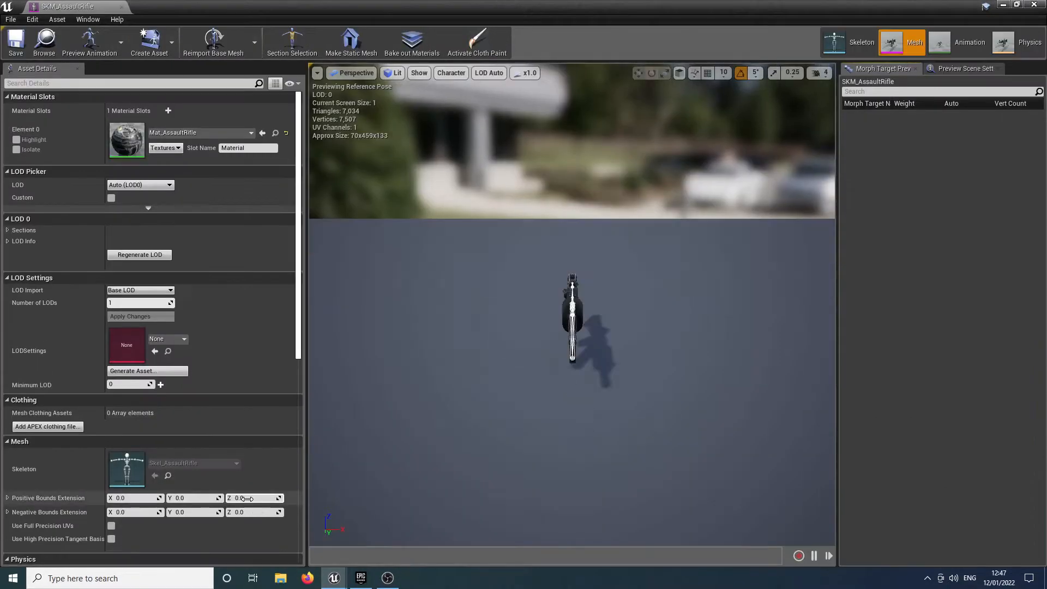
# Convert SKM_AssaultRifle to a static mesh named OBJ_Spoom_AssaultRifle in the SpoomGuns/AssaultRifle folder, and close the mesh editor
pyautogui.keyDown('alt'); pyautogui.moveTo(551, 200); pyautogui.dragTo(398, 180); pyautogui.keyUp('alt')
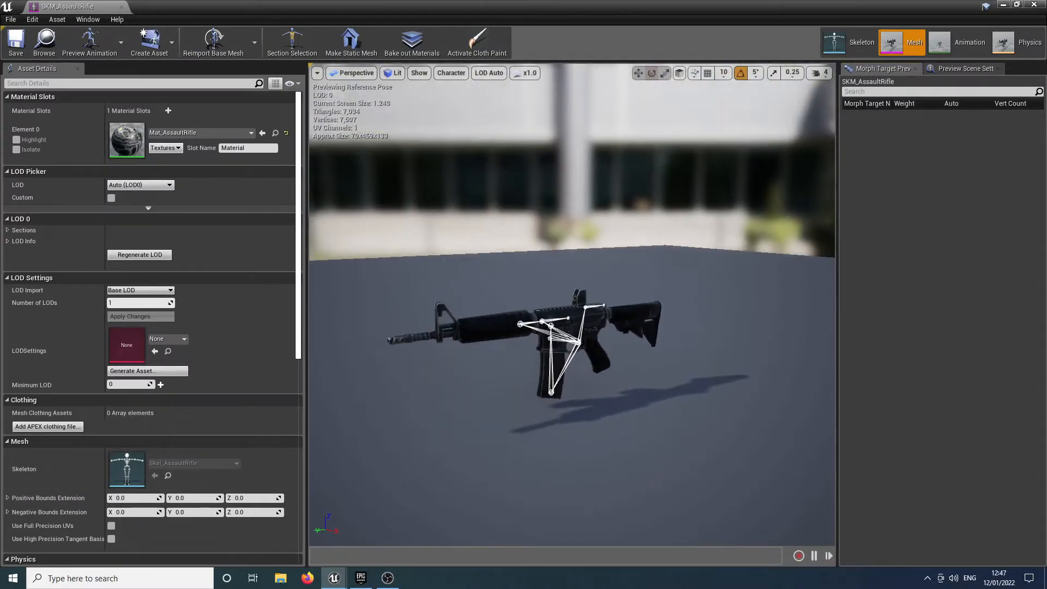
pyautogui.click(351, 41)
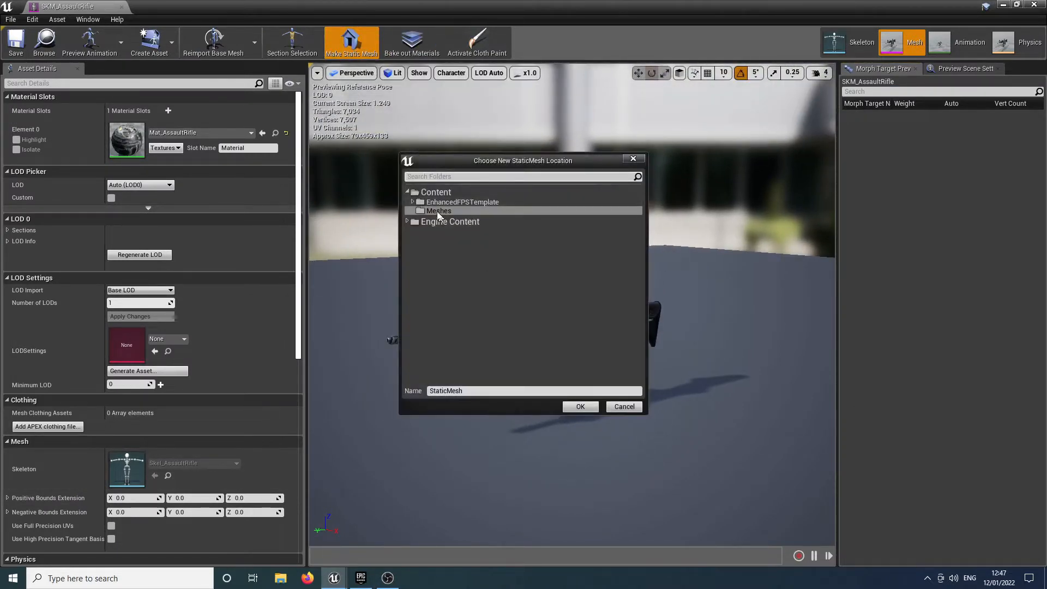
pyautogui.click(413, 202)
pyautogui.click(419, 290)
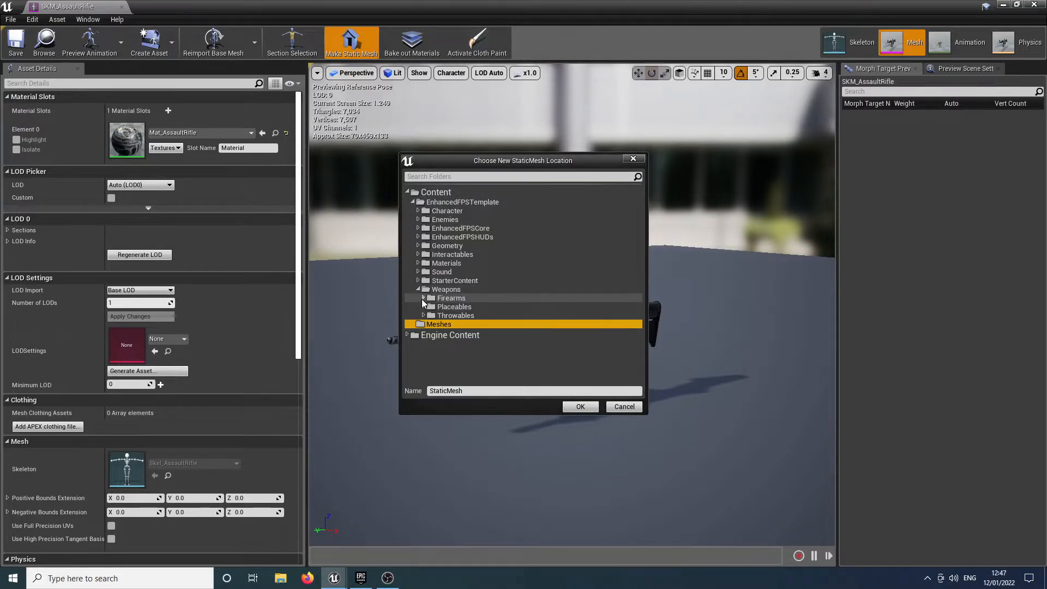
pyautogui.click(424, 298)
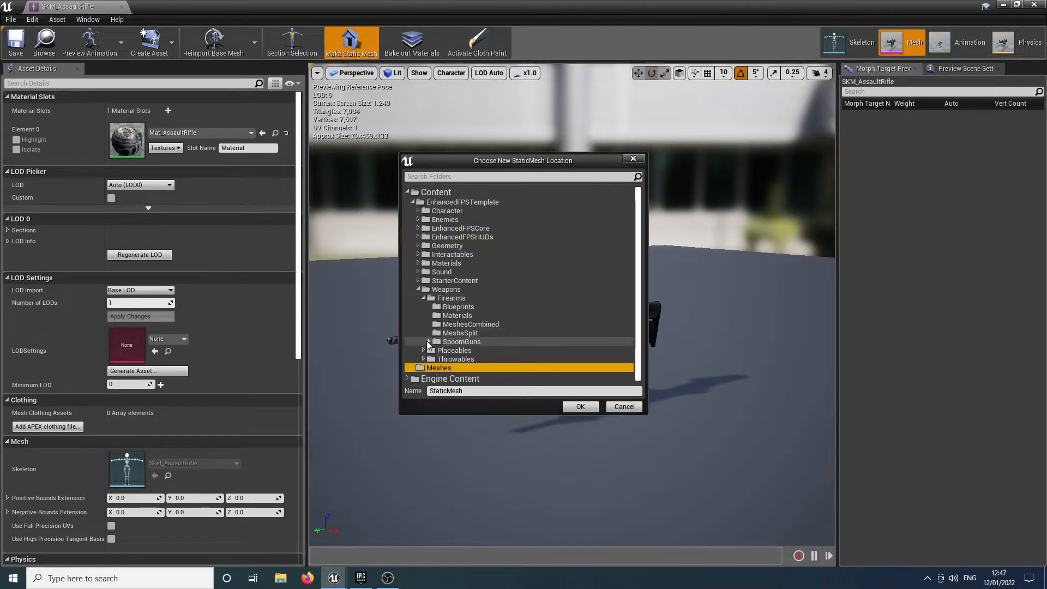
pyautogui.click(429, 342)
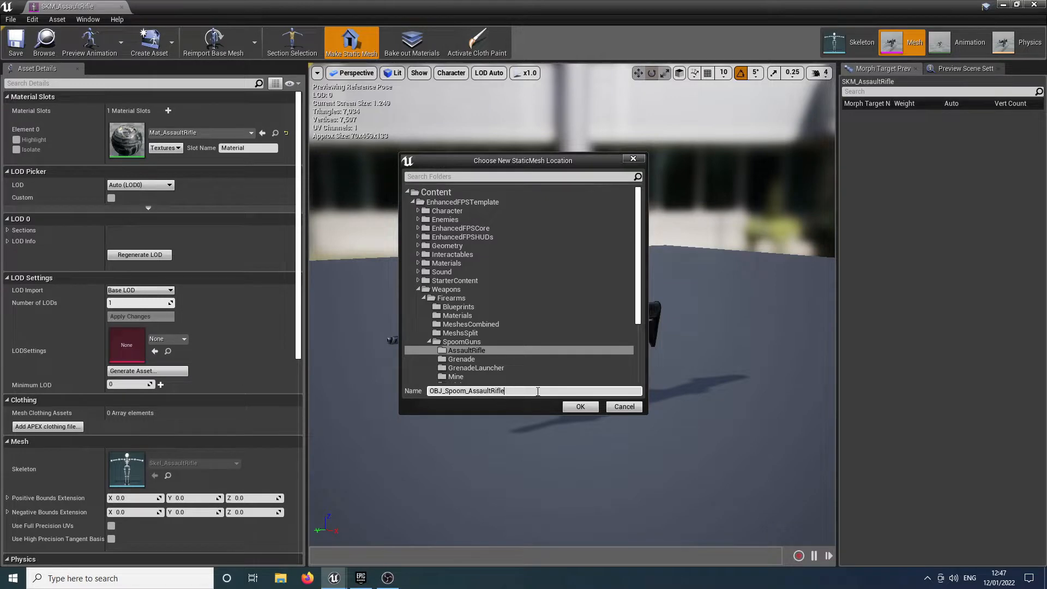
pyautogui.click(581, 407)
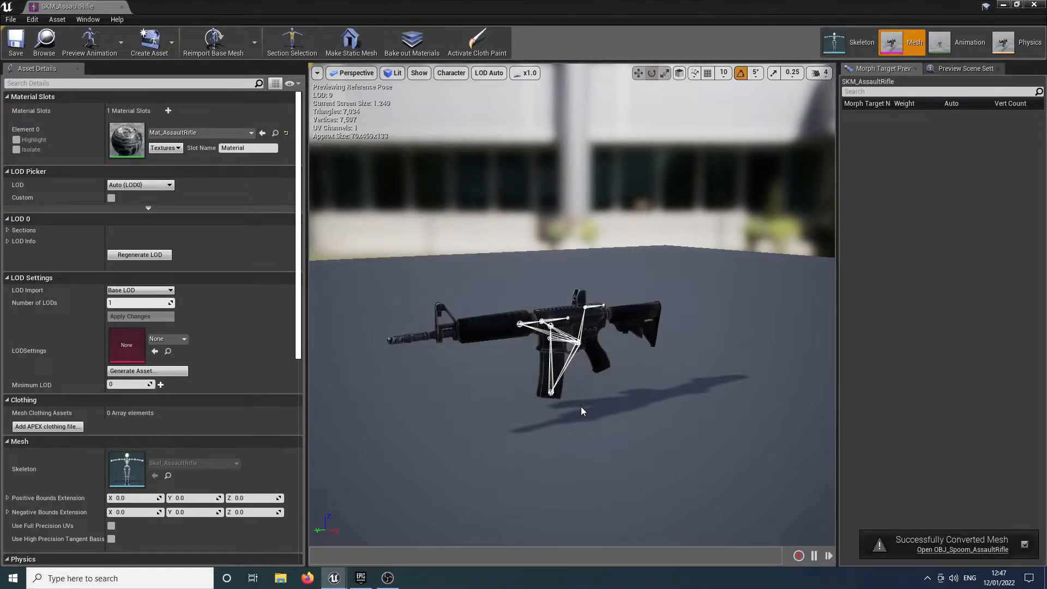
pyautogui.click(122, 6)
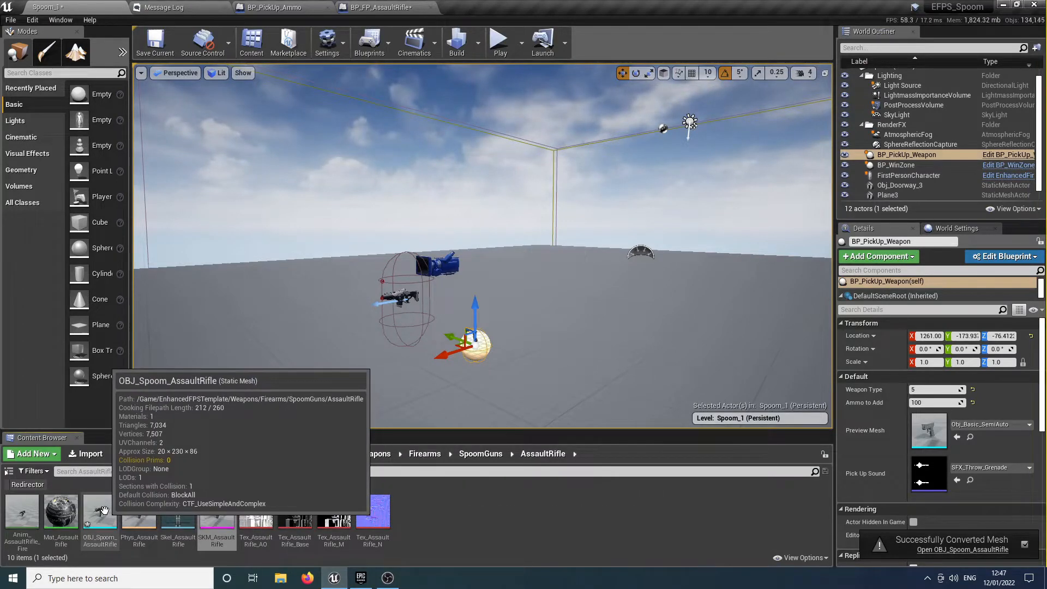
# Set the weapon pickup's Preview Mesh to OBJ_Spoom_AssaultRifle
pyautogui.moveTo(419, 380); pyautogui.dragTo(452, 371, button='right')
pyautogui.press('w')
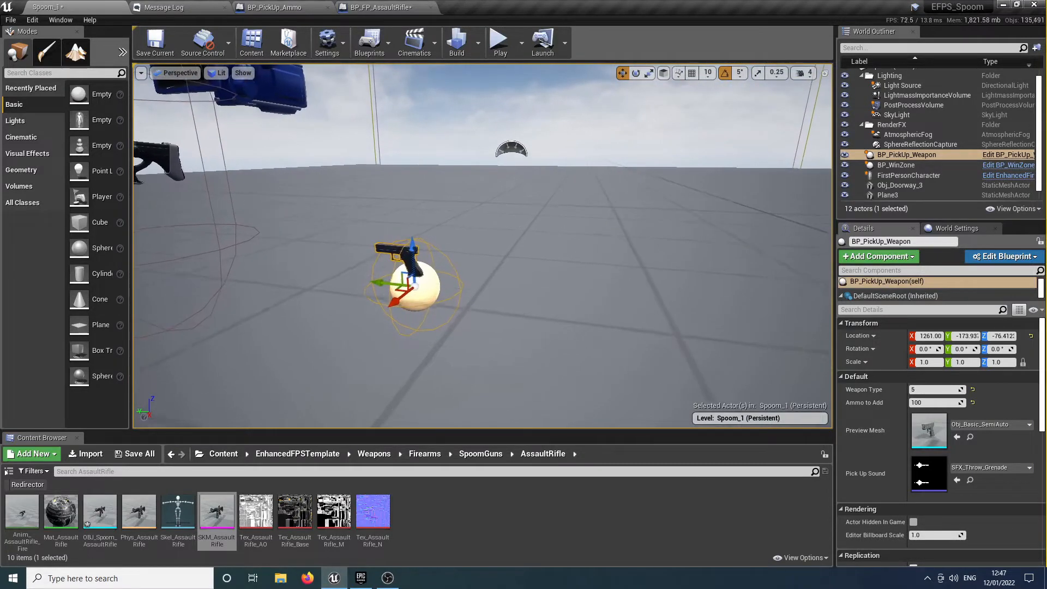
pyautogui.click(980, 425)
pyautogui.write('spoom')
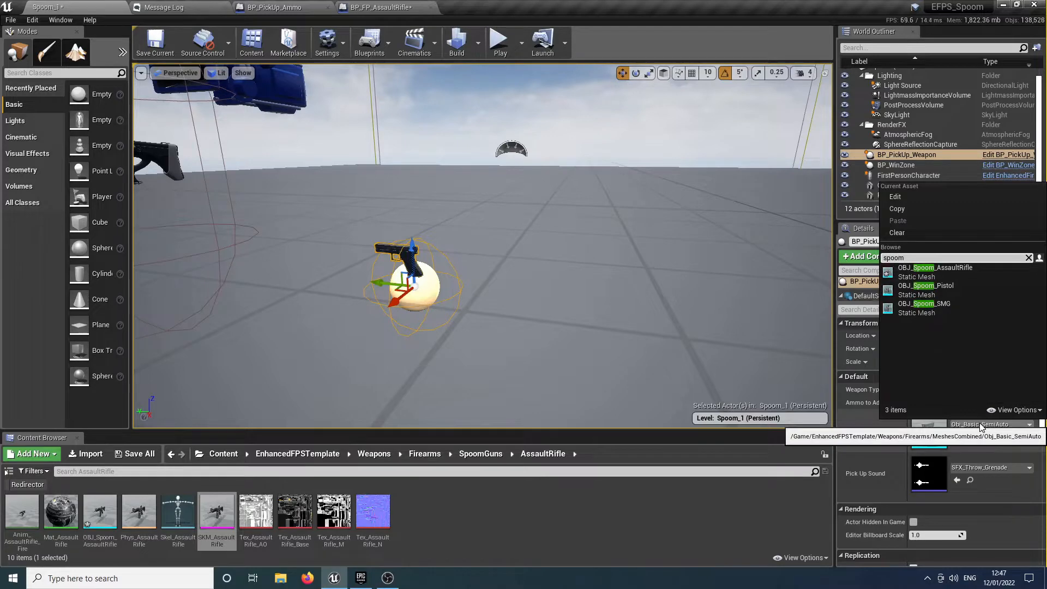
pyautogui.click(928, 271)
# Play-test the level by picking up the assault rifle and firing it several times, and stop the session
pyautogui.moveTo(632, 340); pyautogui.dragTo(572, 87, button='right')
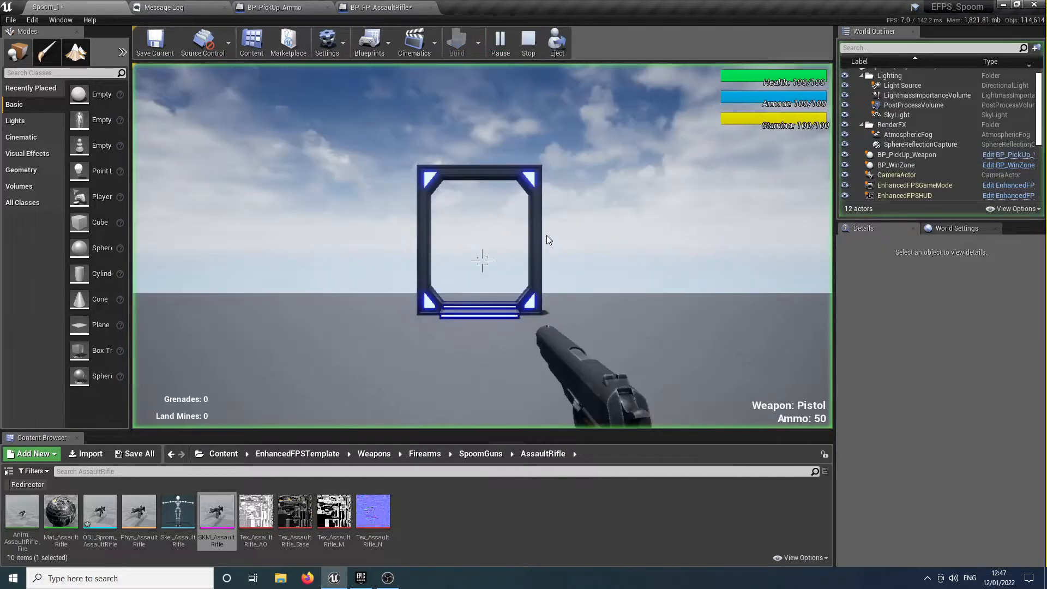
pyautogui.click(760, 281)
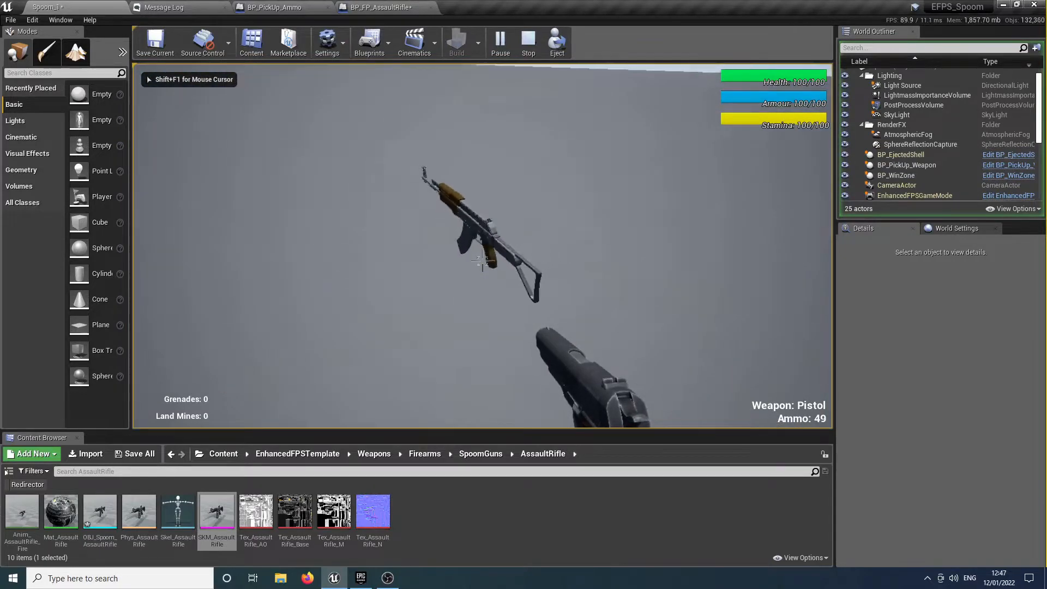
pyautogui.press('w')
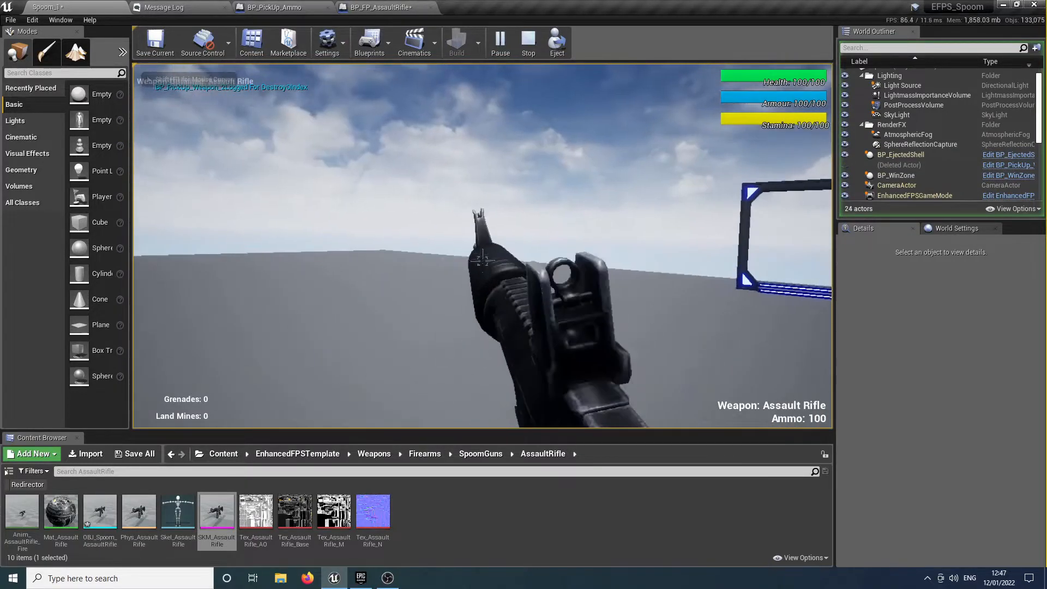
pyautogui.click(482, 261)
pyautogui.moveTo(482, 261); pyautogui.dragTo(482, 260)
pyautogui.click(482, 261)
pyautogui.press('Escape')
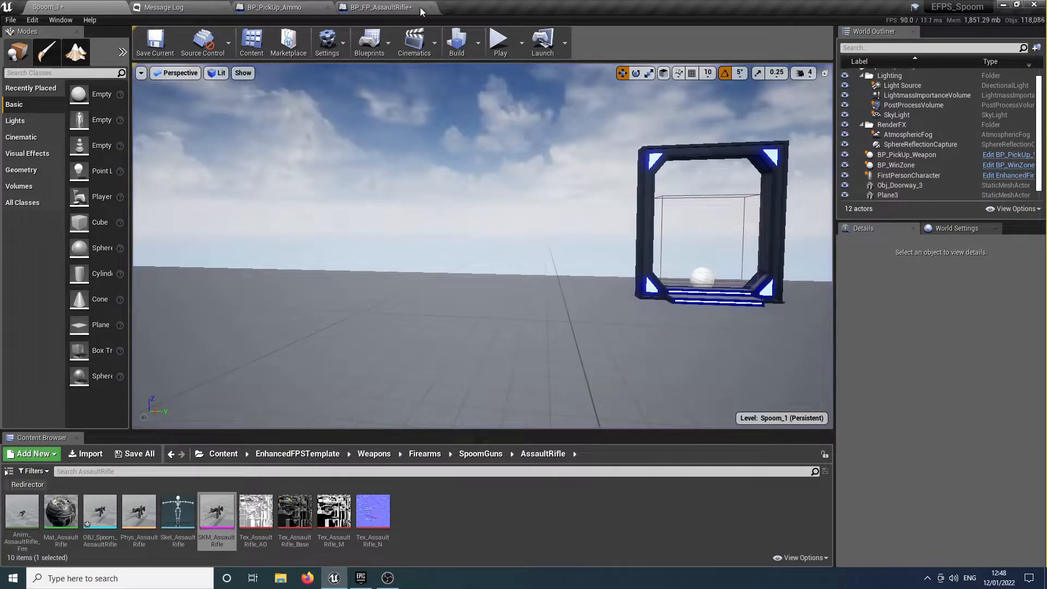
# In BP_FP_AssaultRifle, shift the AssaultRifle component to about X -7.4 and Y 48.3
pyautogui.click(421, 10)
pyautogui.click(631, 325)
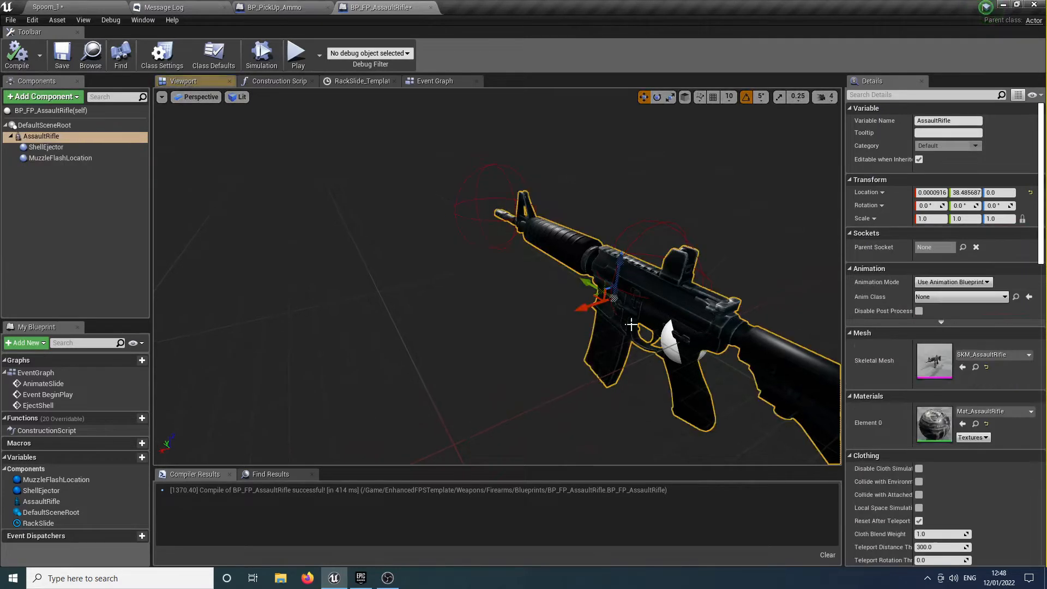
pyautogui.moveTo(595, 288)
pyautogui.mouseDown()
pyautogui.moveTo(563, 296)
pyautogui.moveTo(583, 303)
pyautogui.mouseUp()
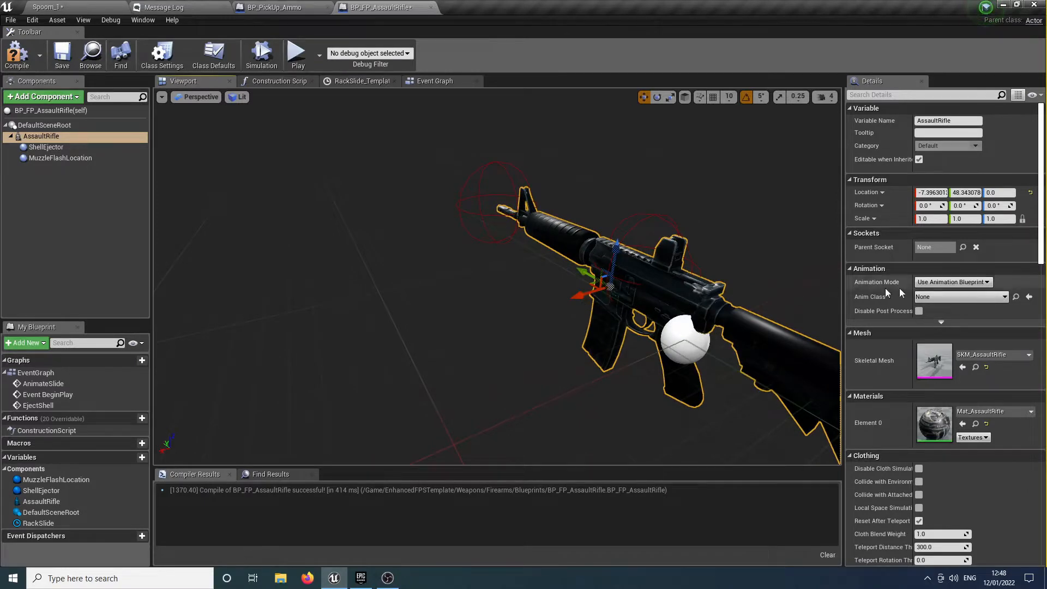
# Scale the AssaultRifle component uniformly to 0.8 and compile BP_FP_AssaultRifle
pyautogui.click(945, 219)
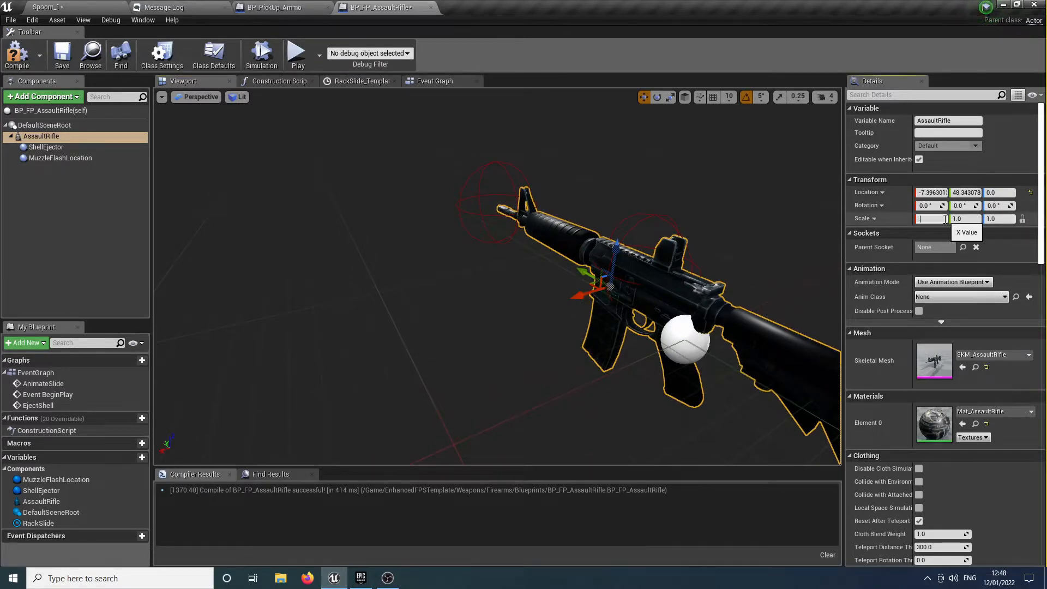
pyautogui.write('0.8')
pyautogui.press('Tab')
pyautogui.click(17, 54)
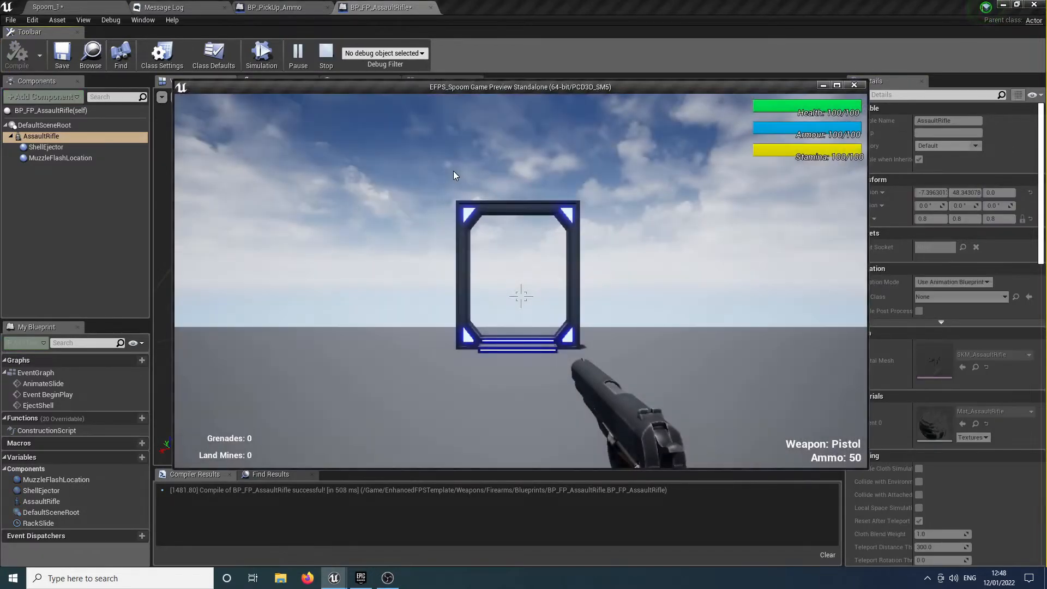
# Play-test the rescaled assault rifle in a standalone preview, firing it repeatedly and switching between it and the pistol, and end the session
pyautogui.click(456, 176)
pyautogui.press('w')
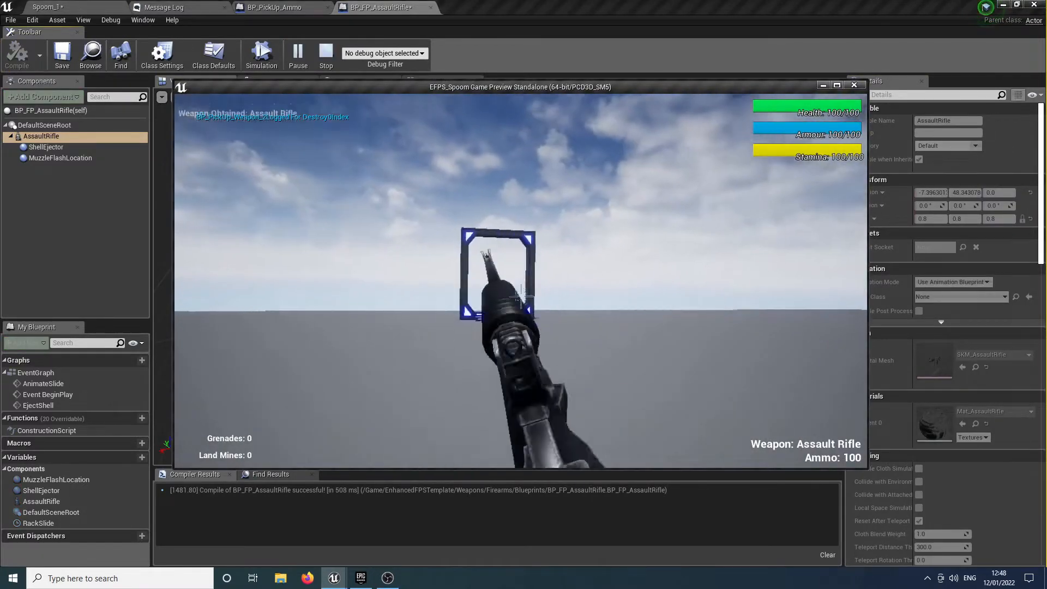
pyautogui.click(521, 295)
pyautogui.press('w')
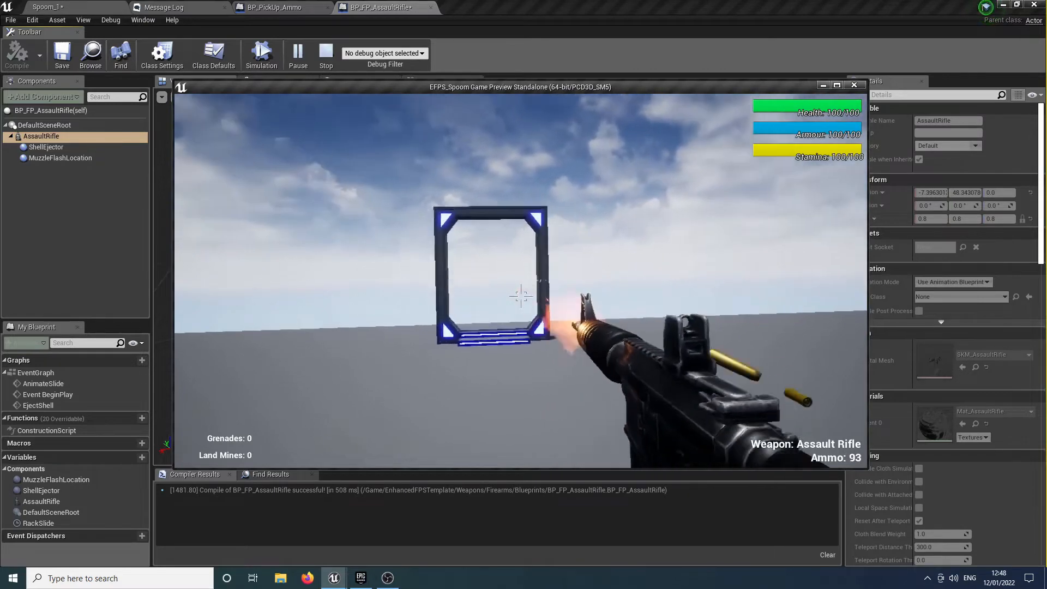
pyautogui.press('s')
pyautogui.click(520, 296)
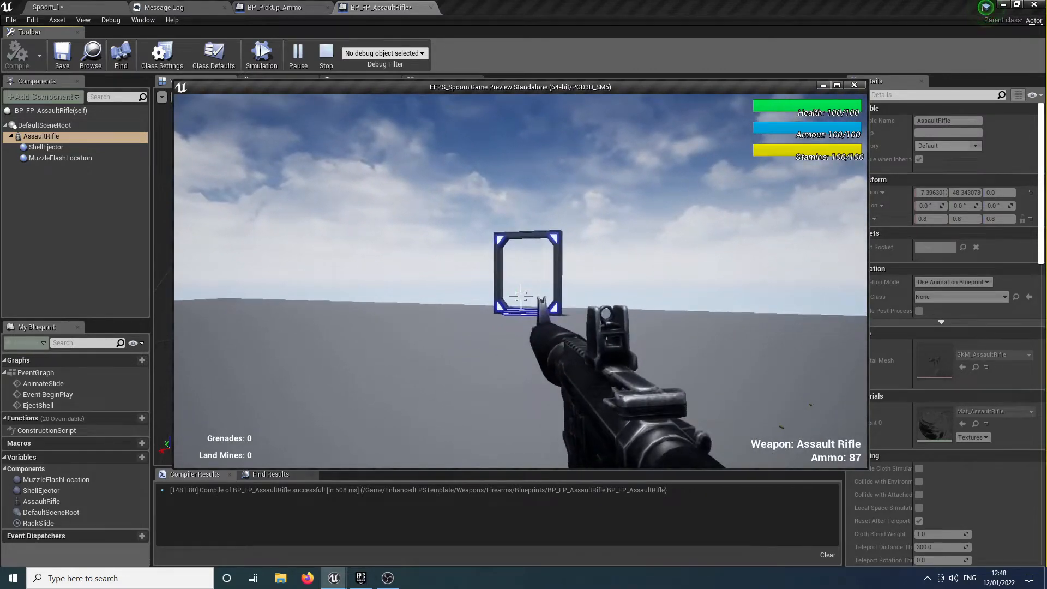
pyautogui.click(520, 296)
pyautogui.click(521, 297)
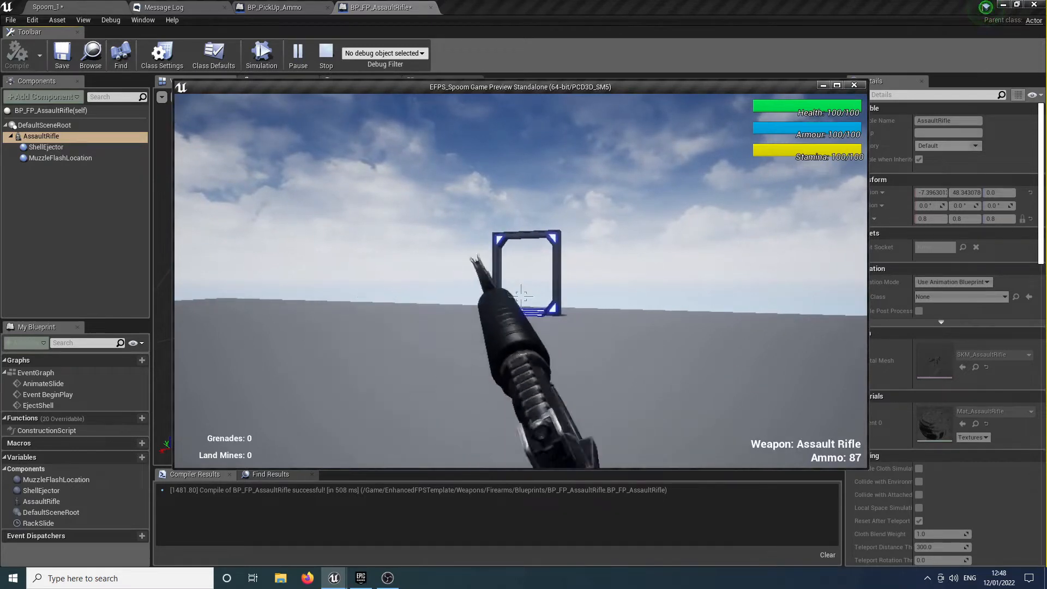
pyautogui.press('1')
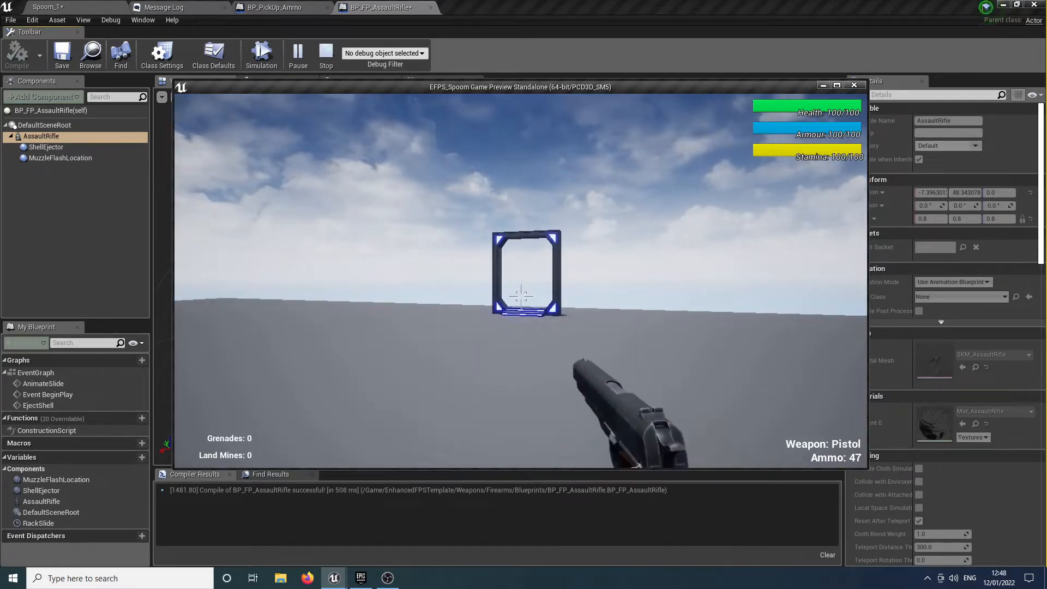
pyautogui.moveTo(521, 296); pyautogui.dragTo(521, 296)
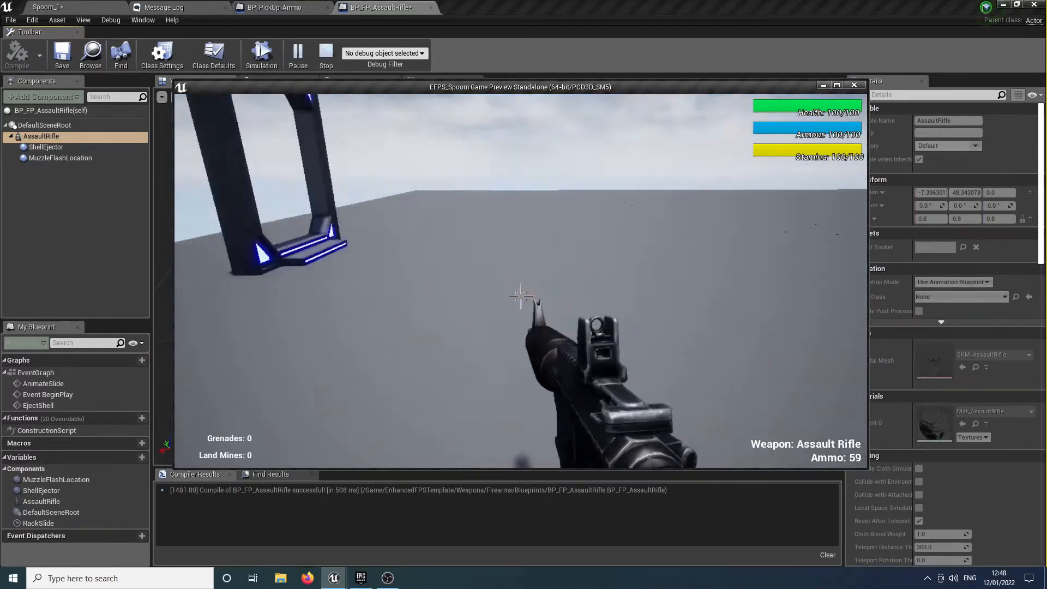
pyautogui.press('w')
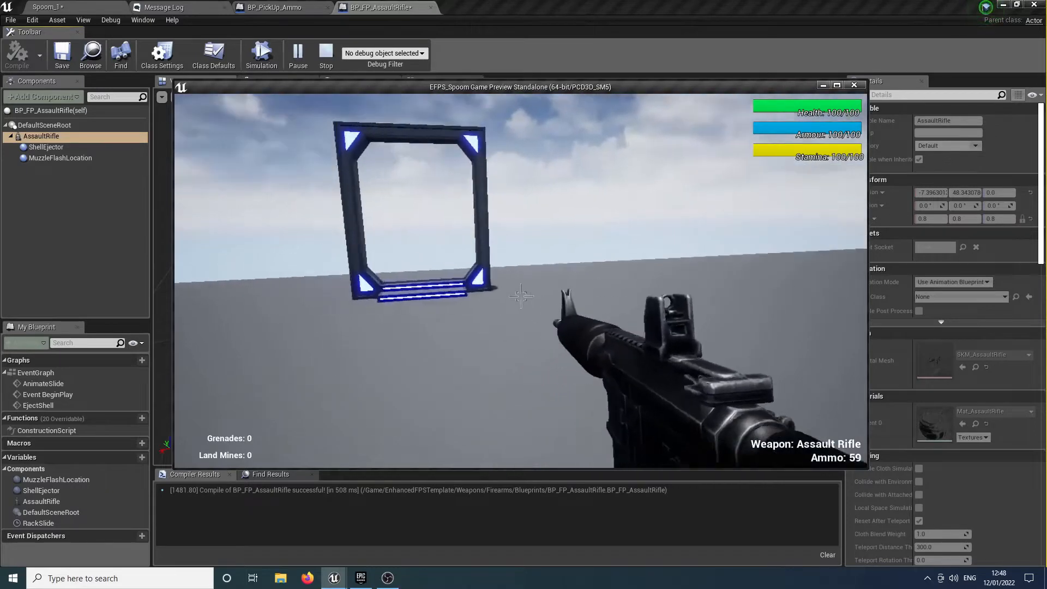
pyautogui.press('Escape')
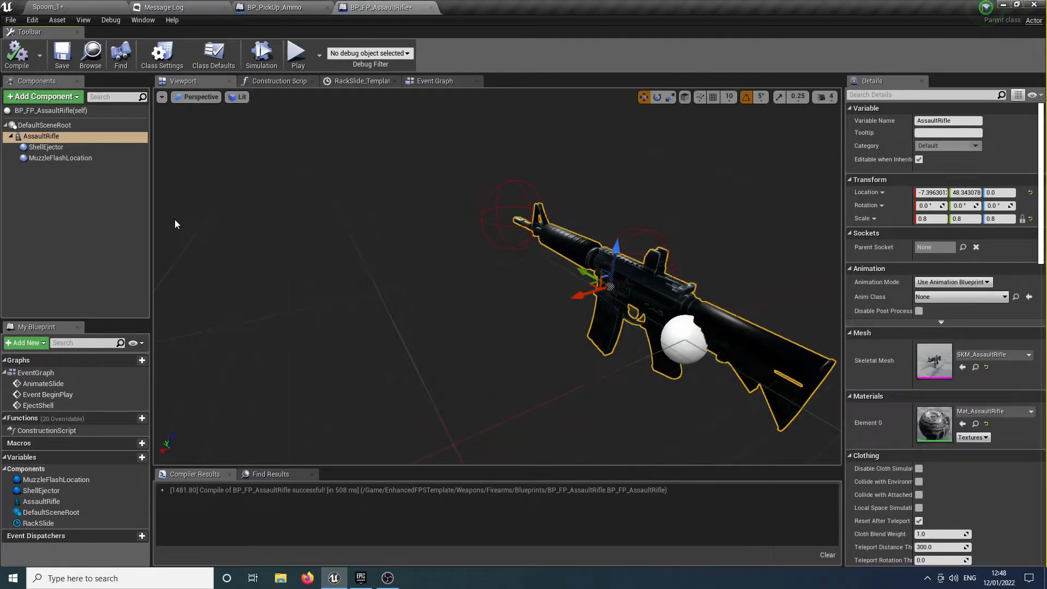
# Open the EnhancedFPSGameInstance blueprint from the EnhancedFPSTemplate/EnhancedFPSCore/Blueprints folder
pyautogui.click(116, 6)
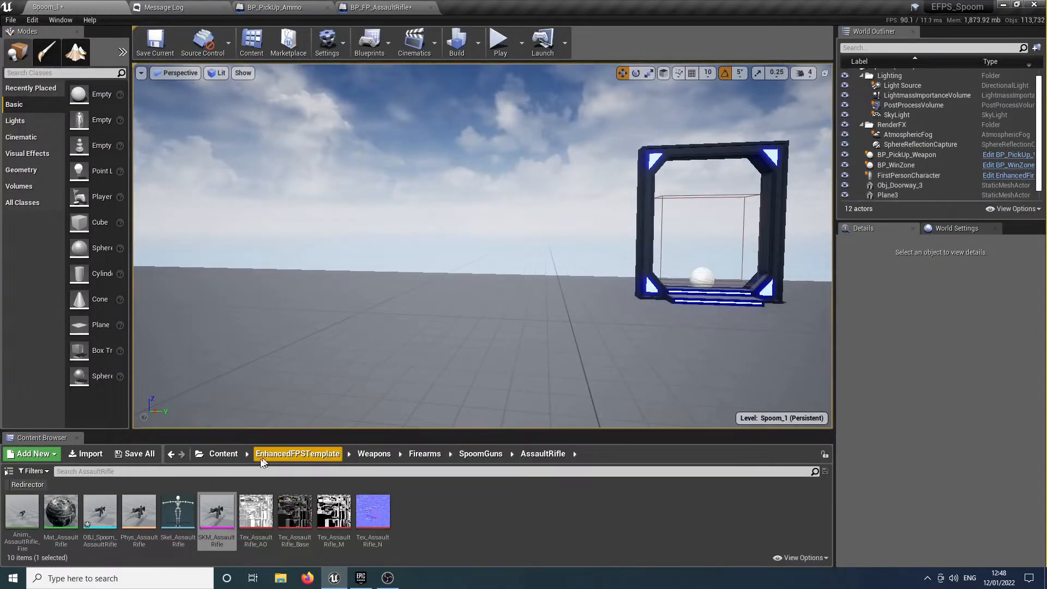
pyautogui.click(294, 453)
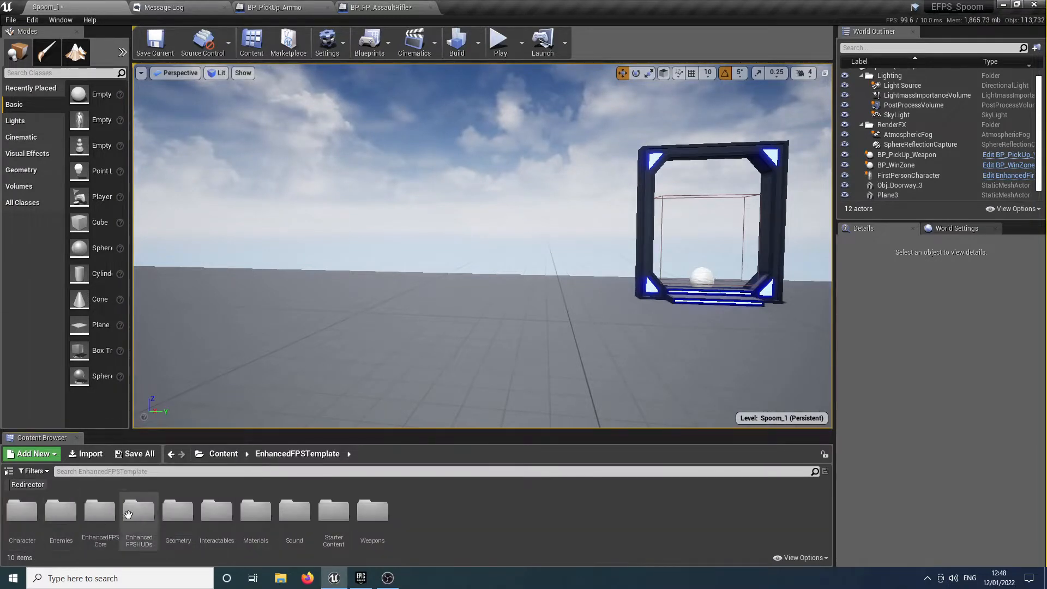
pyautogui.doubleClick(105, 514)
pyautogui.doubleClick(32, 516)
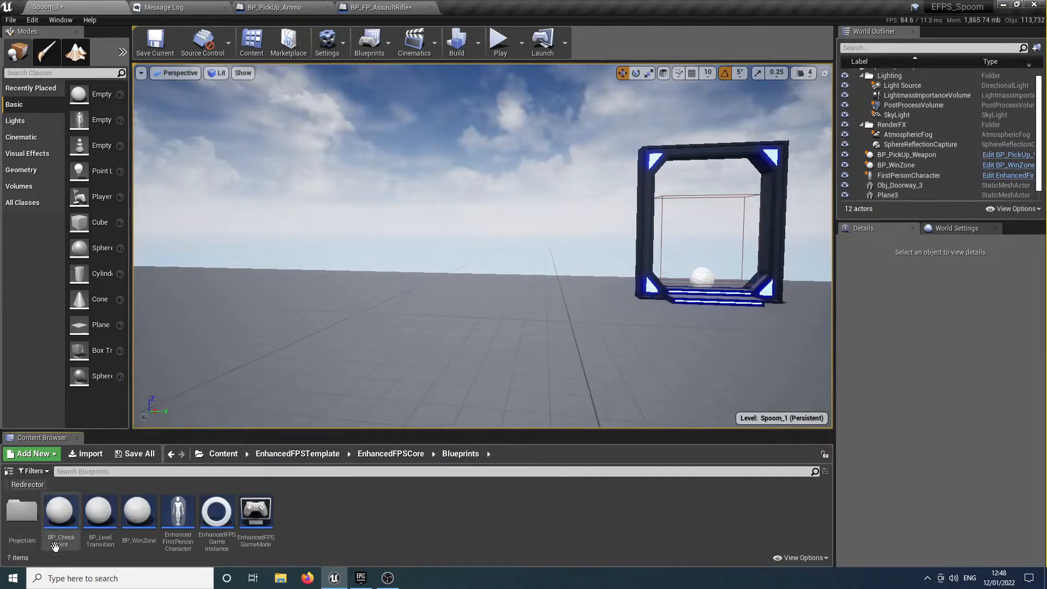
pyautogui.doubleClick(220, 518)
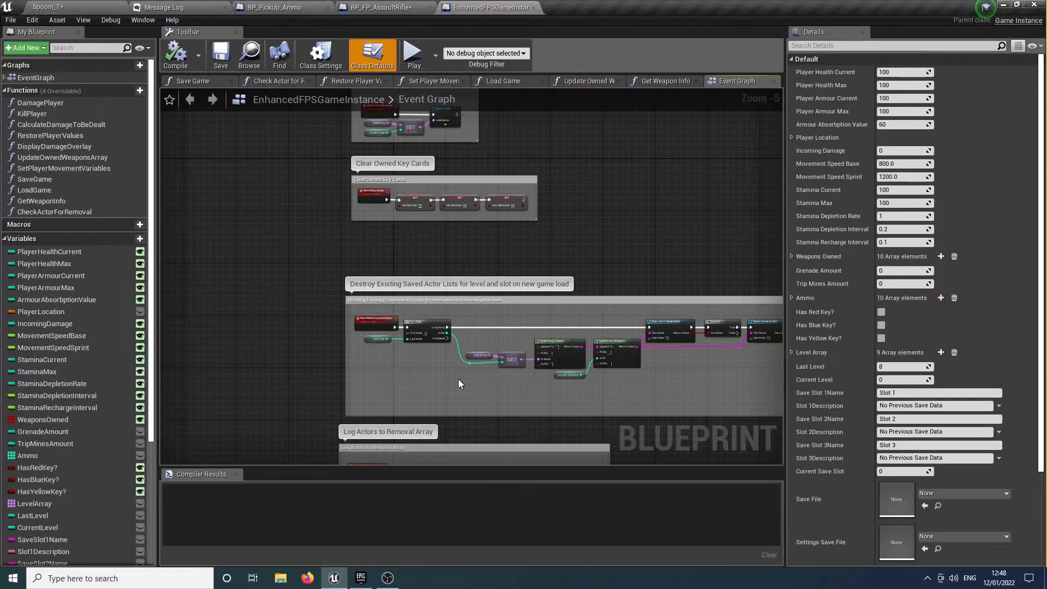
# Open the game instance's GetWeaponInfo function graph
pyautogui.scroll(2, 280, 193)
pyautogui.scroll(-5, 279, 193)
pyautogui.moveTo(280, 193); pyautogui.dragTo(295, 260, button='right')
pyautogui.click(42, 200)
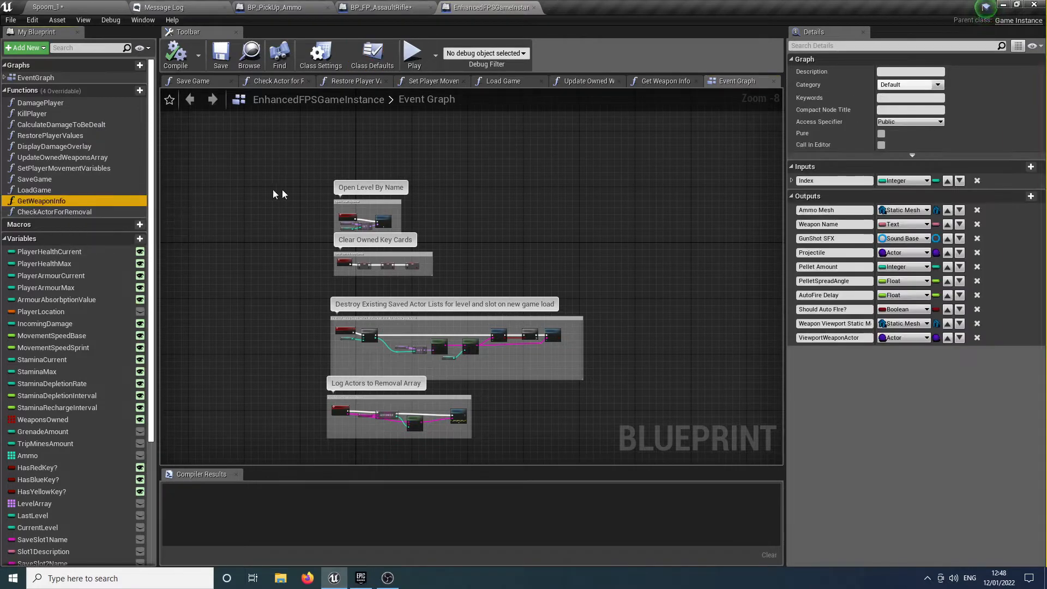
pyautogui.doubleClick(51, 202)
# Set Option 5 of the Get Weapon Viewport Mesh Select node to OBJ_Spoom_AssaultRifle and compile the game instance
pyautogui.scroll(7, 314, 233)
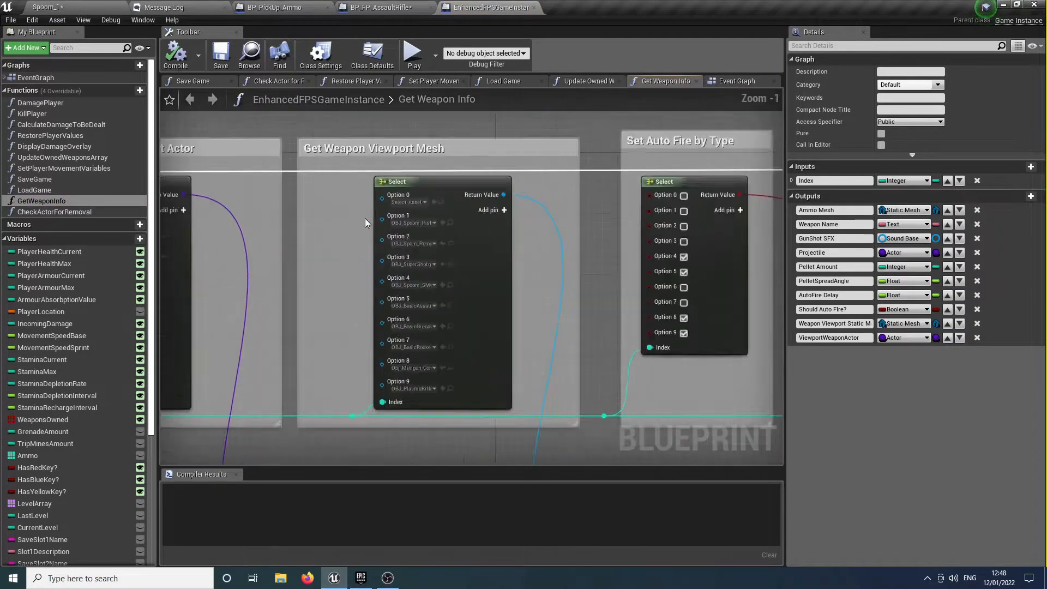
pyautogui.click(445, 321)
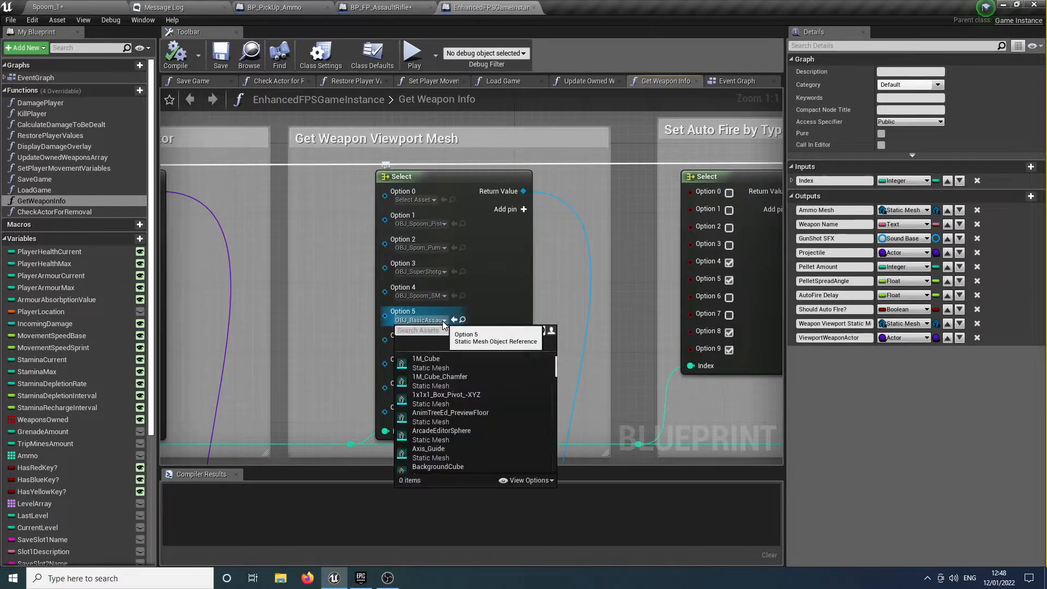
pyautogui.write('spom')
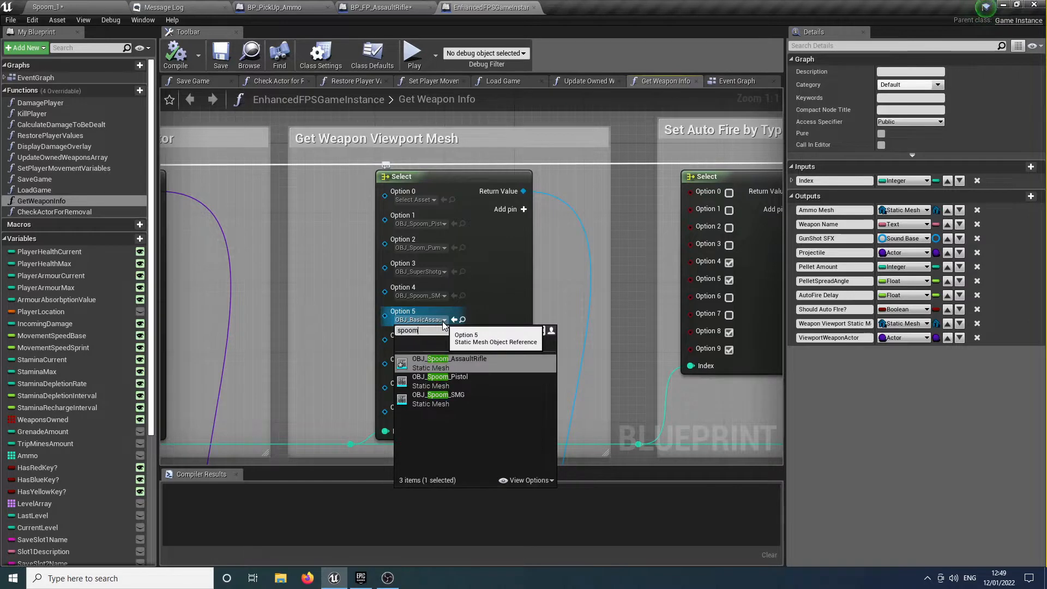
pyautogui.press('Return')
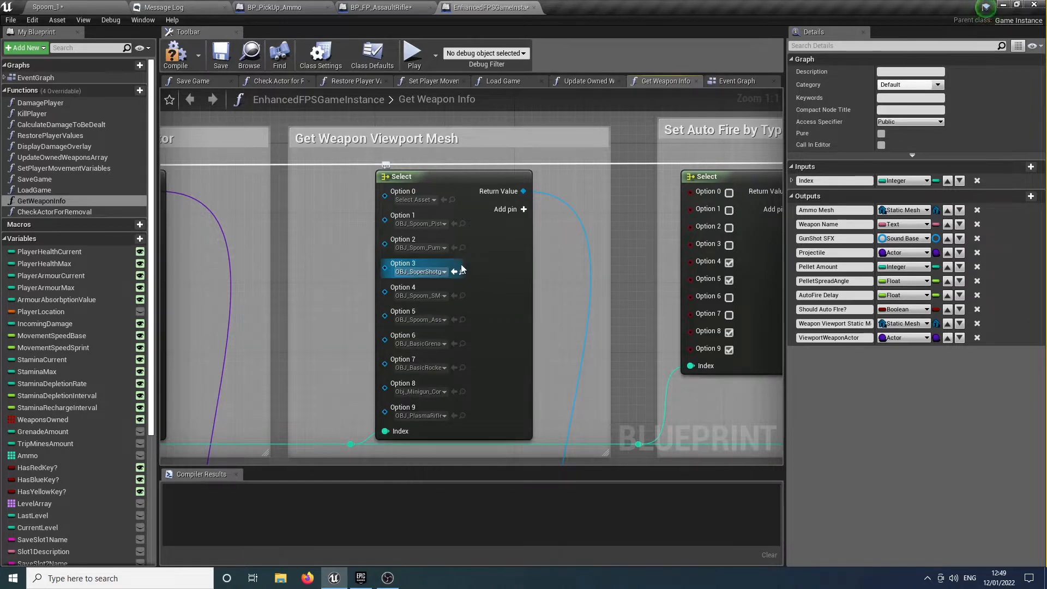
pyautogui.press('F7')
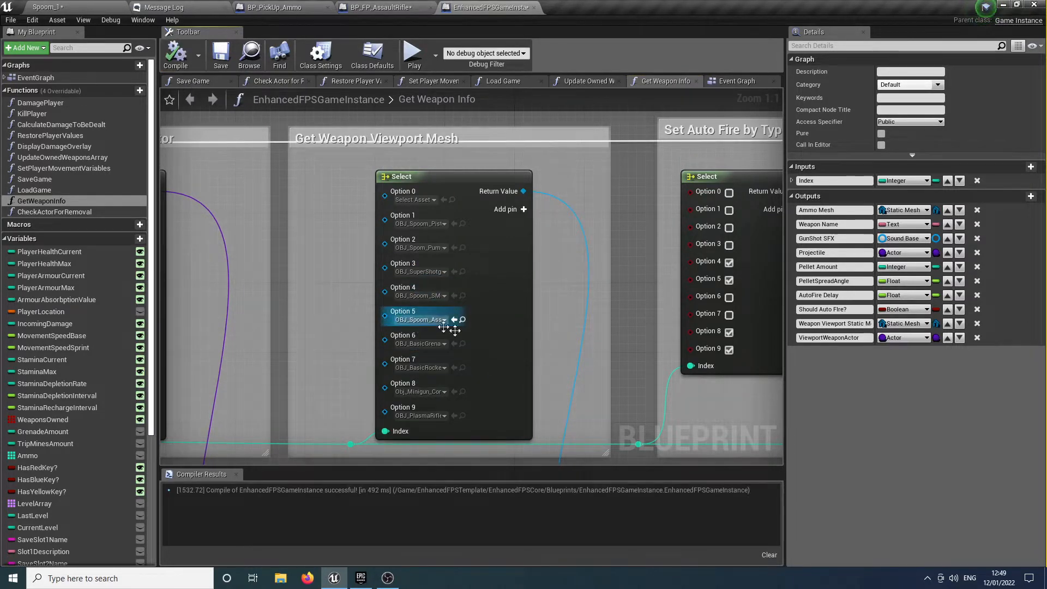
# Play-test the Spoom_1 level by inspecting the assault rifle pickup, collecting it and firing it, and stop the session
pyautogui.click(94, 6)
pyautogui.moveTo(456, 159); pyautogui.dragTo(322, 199, button='right')
pyautogui.press('s')
pyautogui.click(496, 55)
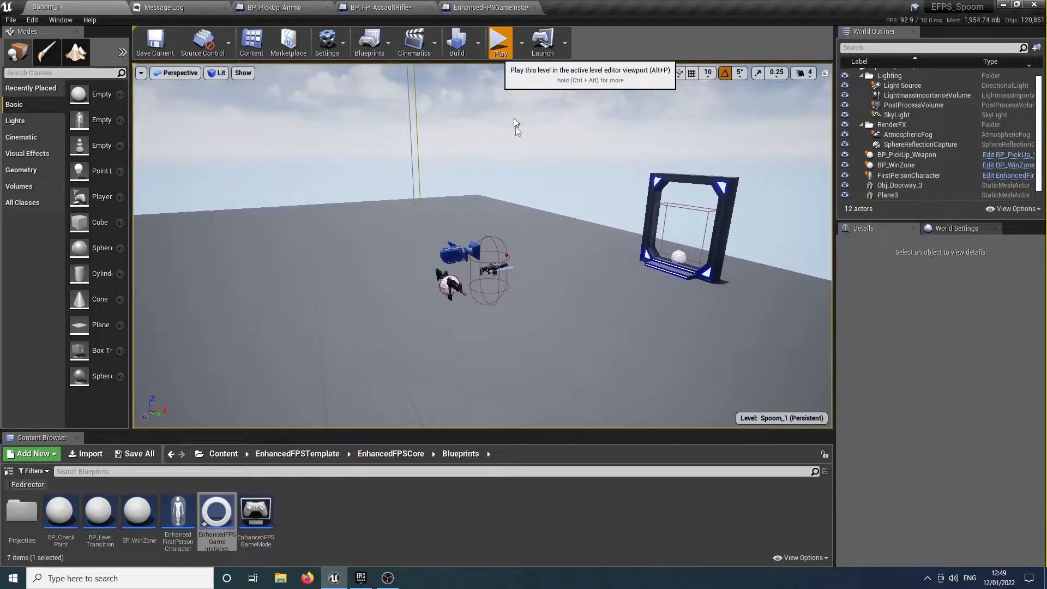
pyautogui.press('s')
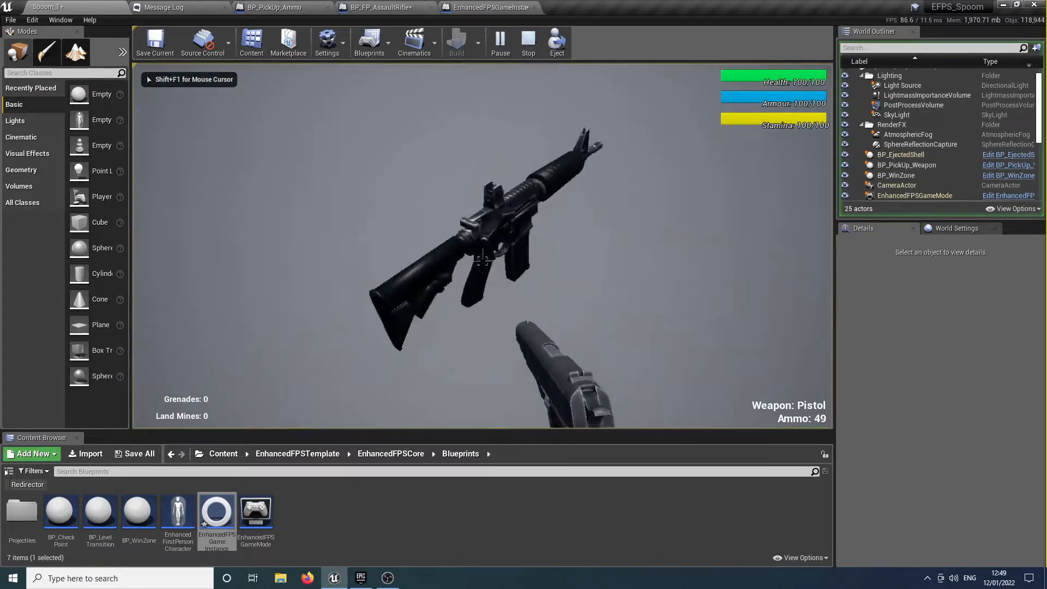
pyautogui.press('w')
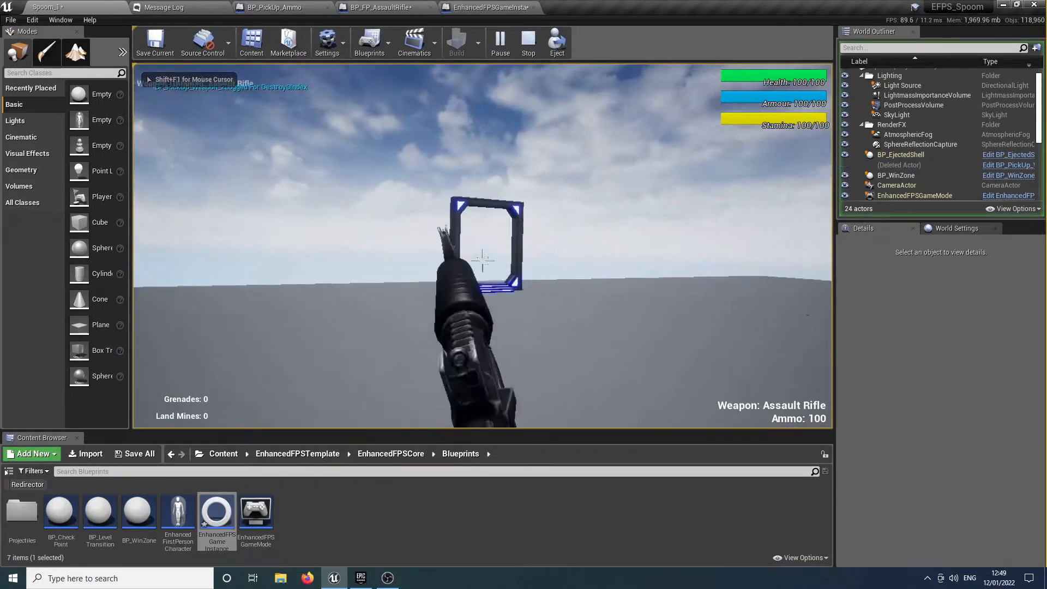
pyautogui.press('w')
pyautogui.click(483, 261)
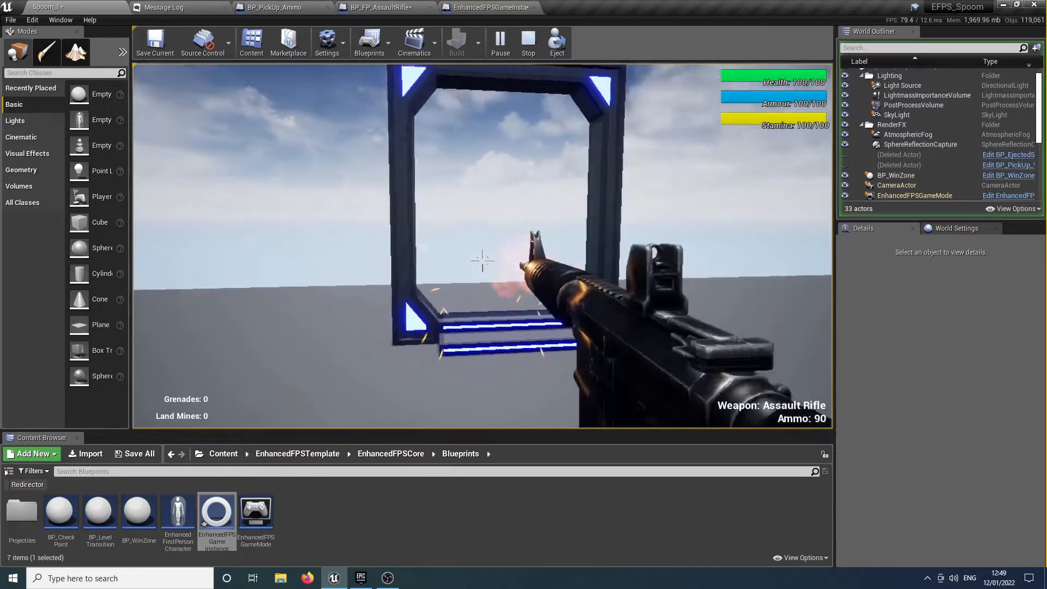
pyautogui.press('s')
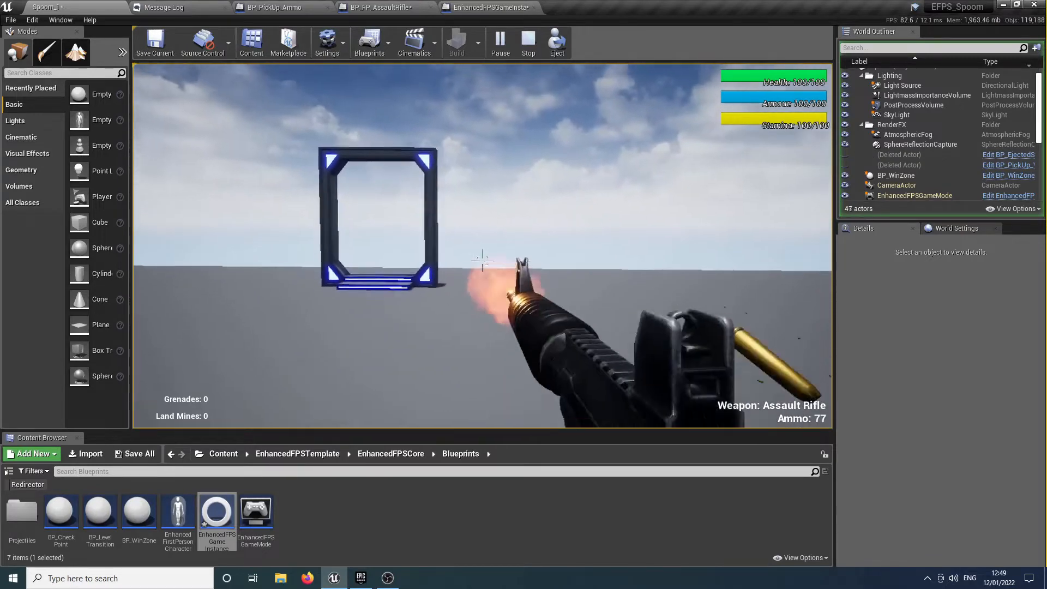
pyautogui.press('Escape')
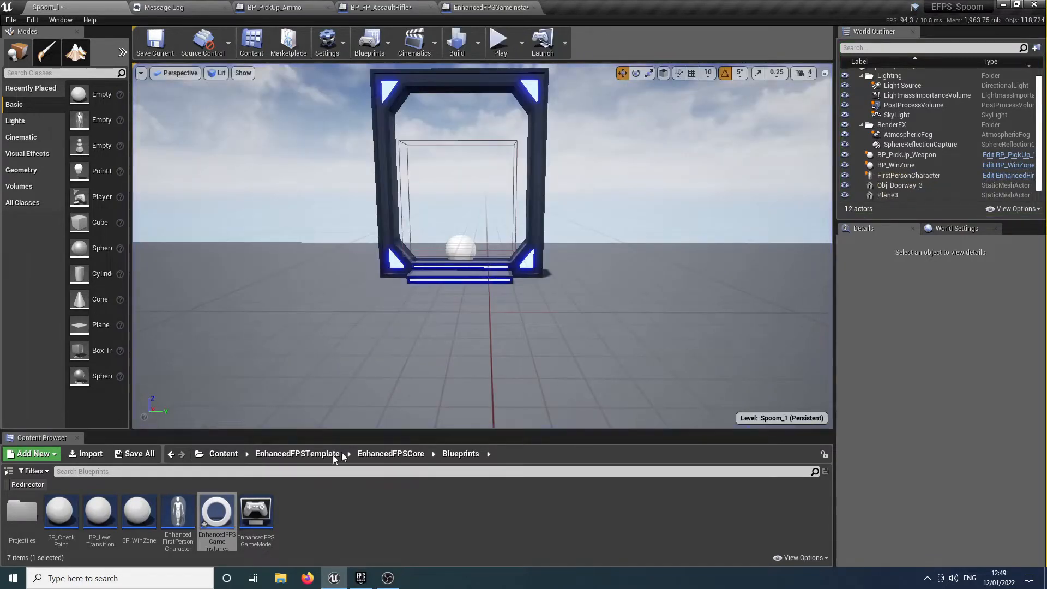
# Open BP_FP_WeaponTemplate from the Weapons/Firearms/Blueprints folder, examine its event graph and 3D weapon preview, and close it
pyautogui.click(298, 454)
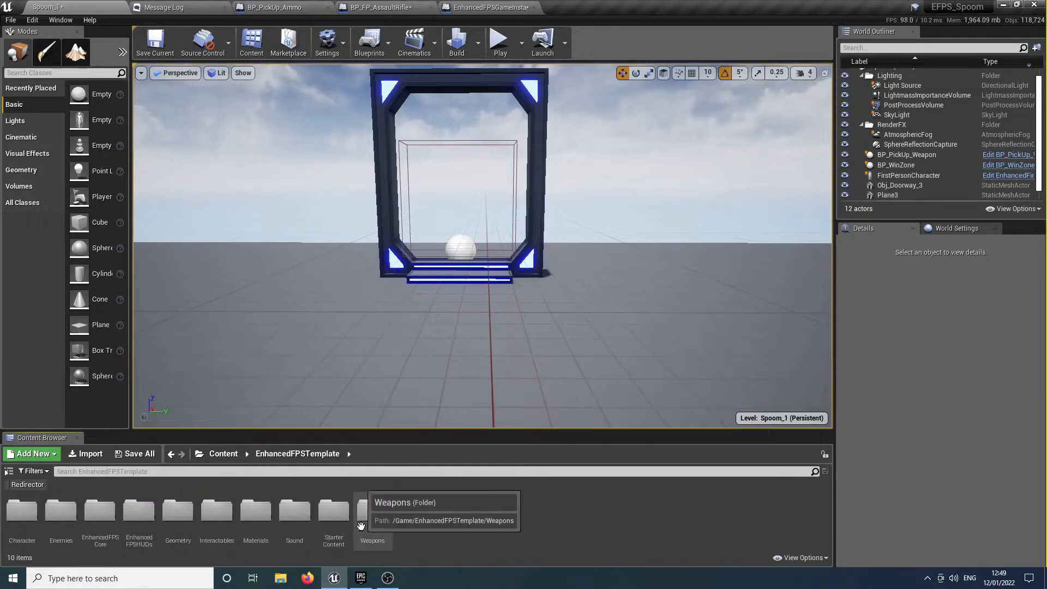
pyautogui.doubleClick(333, 511)
pyautogui.doubleClick(24, 507)
pyautogui.doubleClick(22, 508)
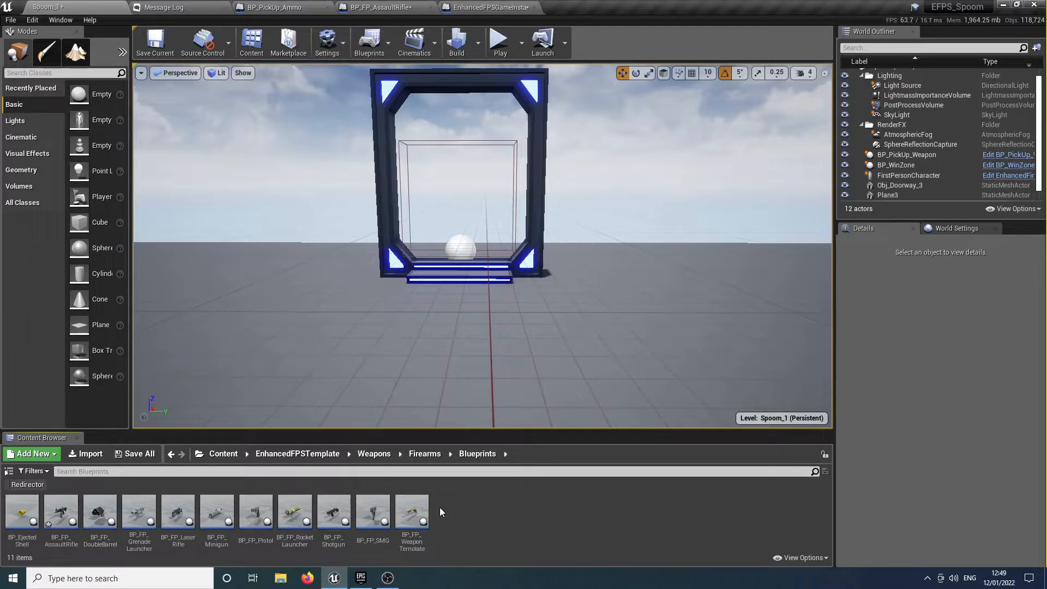
pyautogui.doubleClick(417, 513)
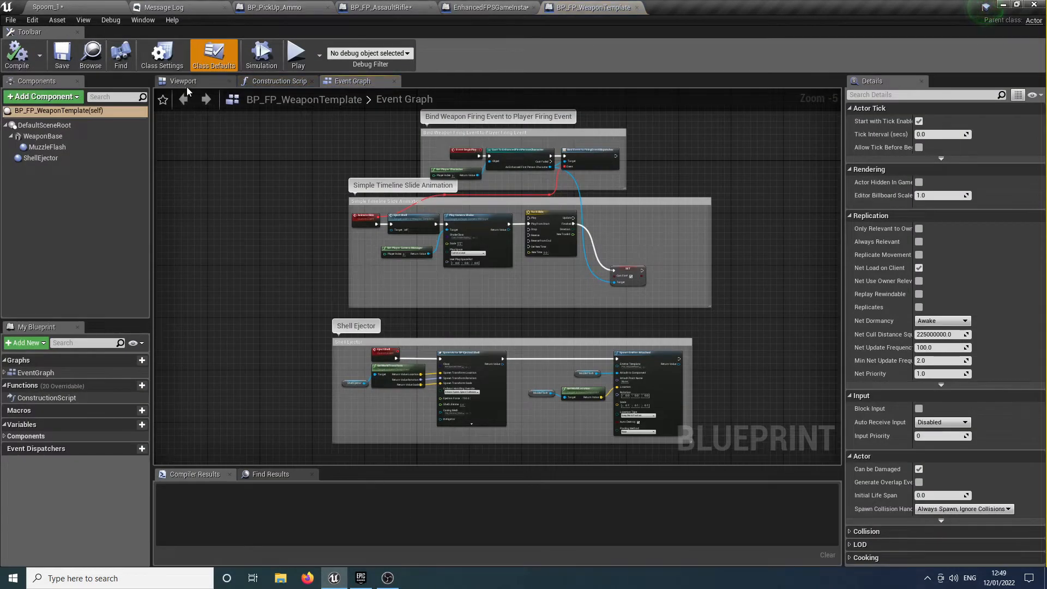
pyautogui.click(187, 85)
pyautogui.moveTo(425, 175); pyautogui.dragTo(633, 170, button='right')
pyautogui.press('s')
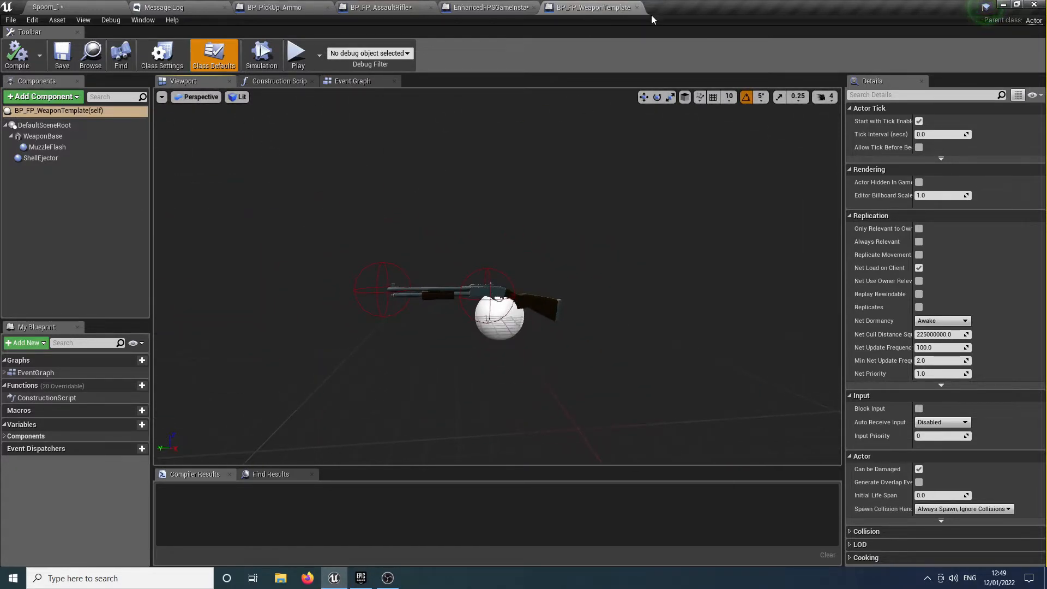
pyautogui.click(637, 8)
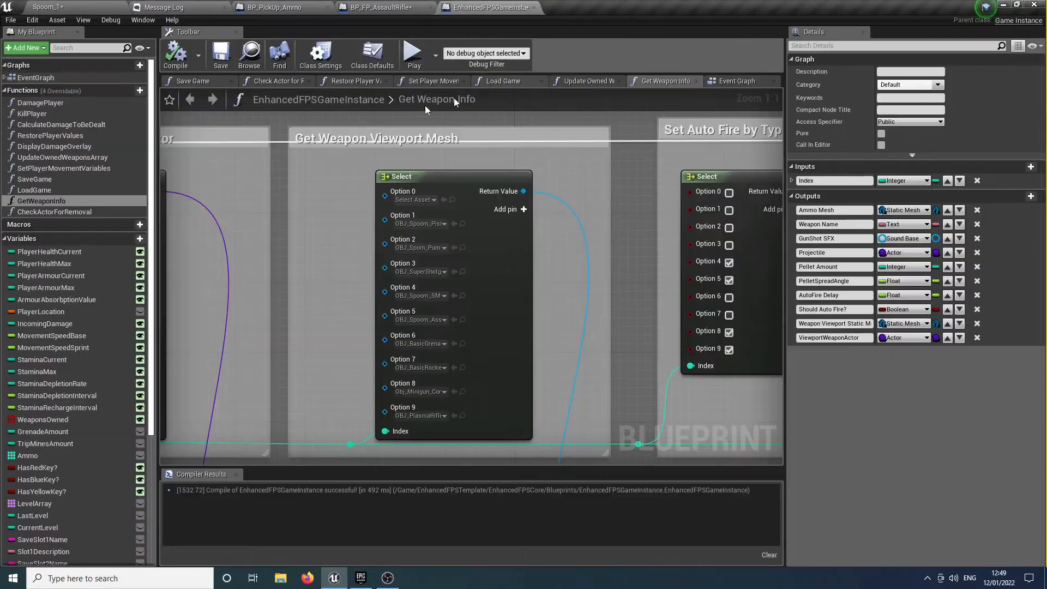
# Open the BP_FP_GrenadeLauncher blueprint from the Weapons/Firearms/Blueprints folder and show its 3D weapon preview
pyautogui.click(48, 8)
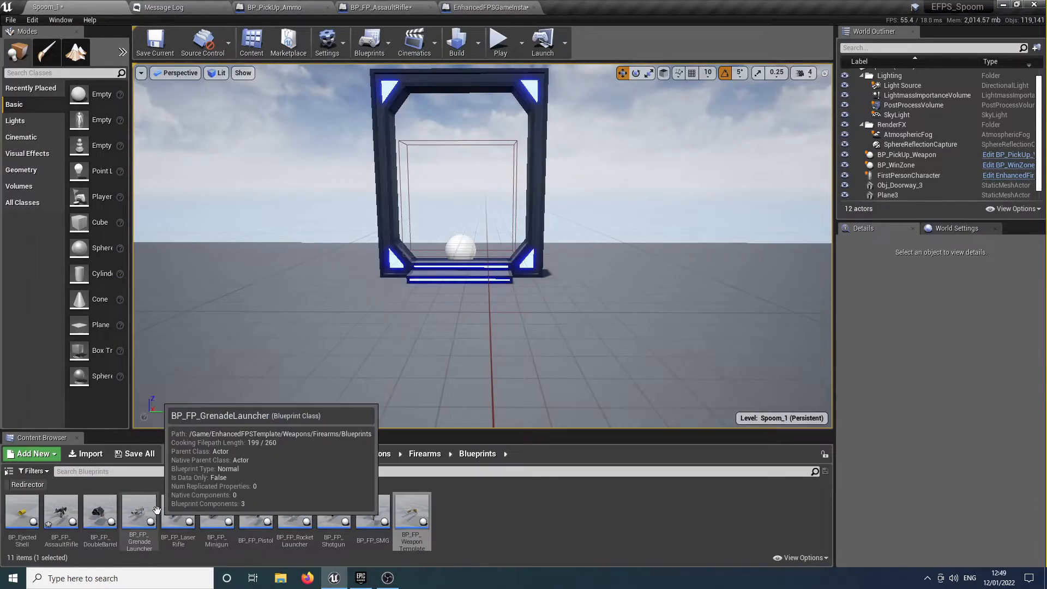
pyautogui.doubleClick(139, 513)
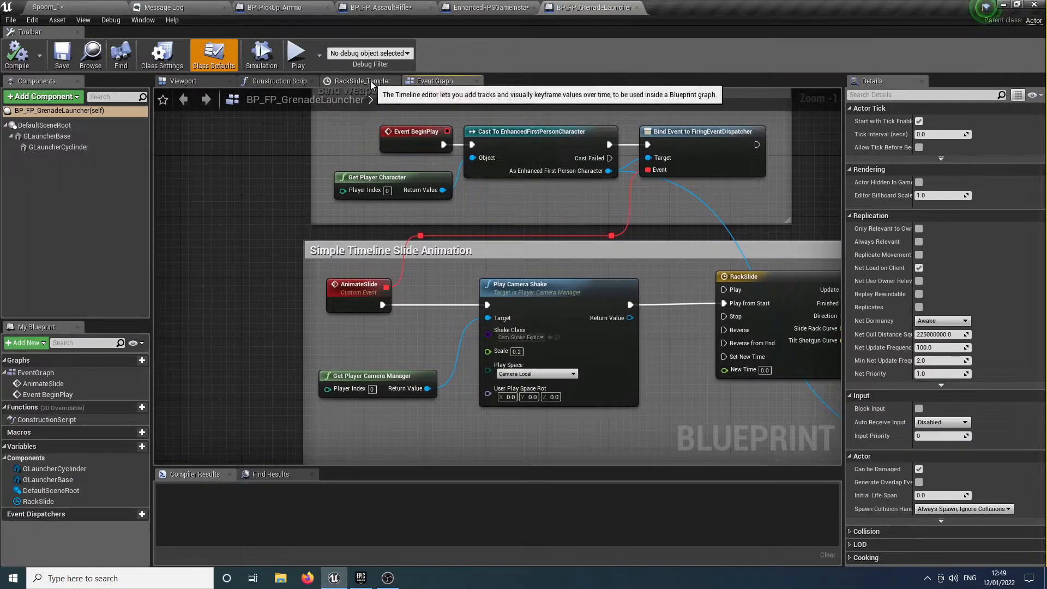
pyautogui.click(183, 81)
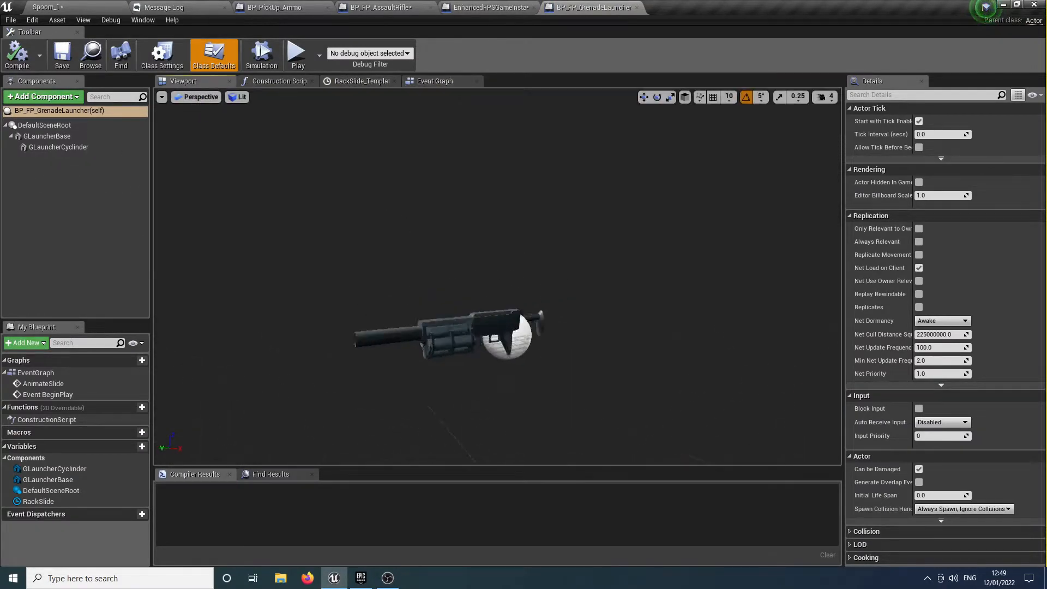
# Set the GLauncherBase component's static mesh to Obj_GrenadeLauncher_Barrel
pyautogui.click(48, 136)
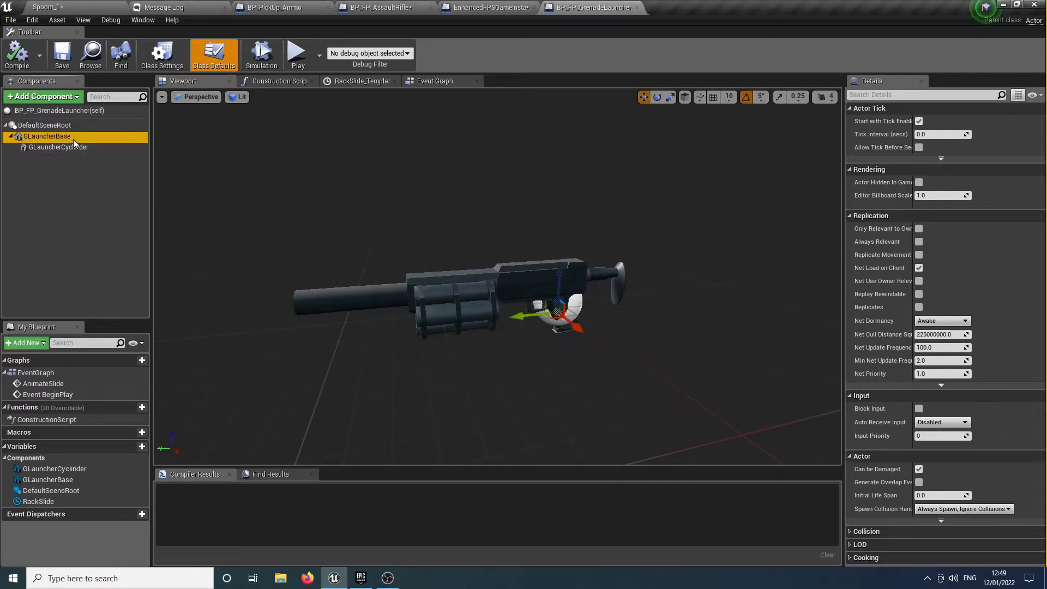
pyautogui.click(994, 310)
pyautogui.write('spoom')
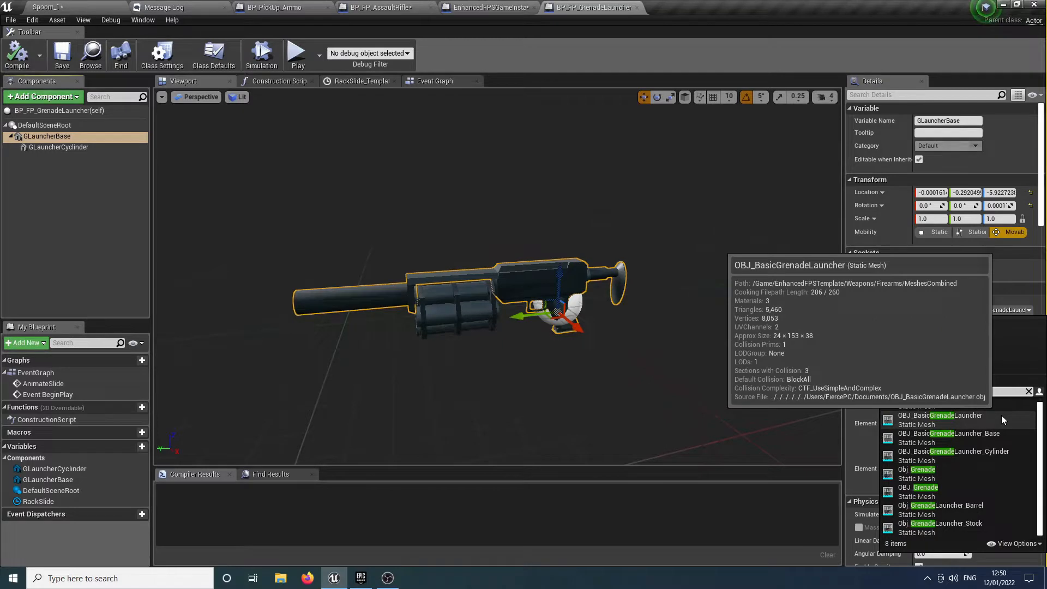
pyautogui.click(953, 506)
pyautogui.click(954, 505)
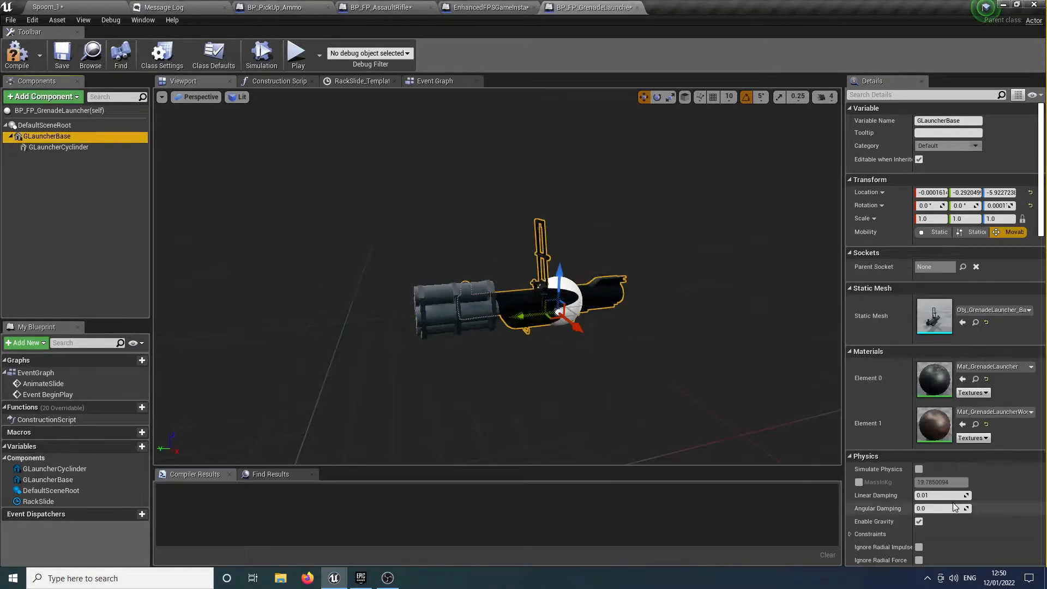
# Move GLauncherBase forward to a Y location of about 38.68 and set its static mesh to Obj_GrenadeLauncher_Stock
pyautogui.moveTo(536, 313); pyautogui.dragTo(458, 322)
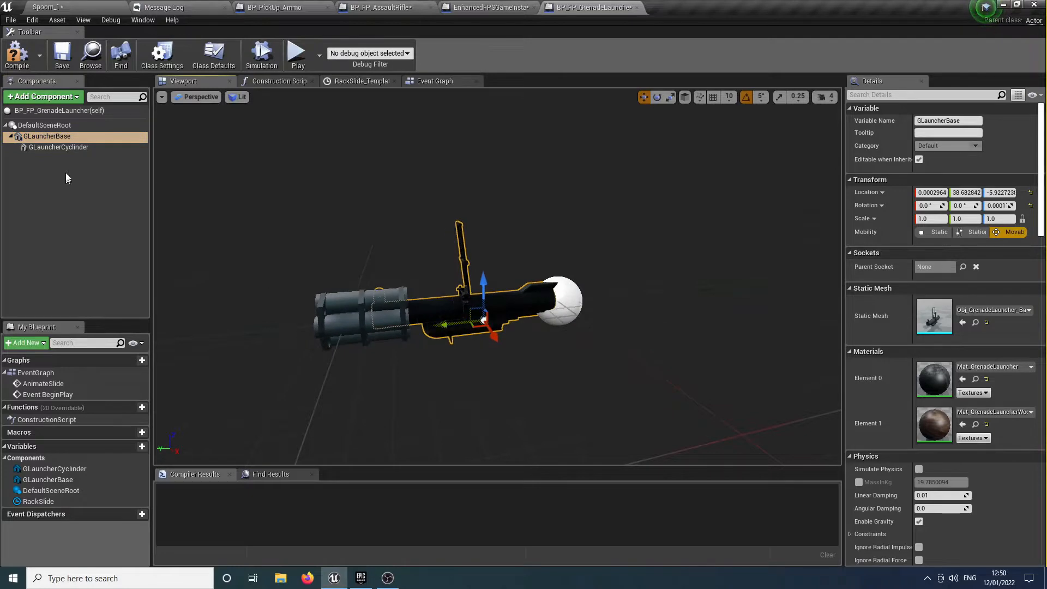
pyautogui.click(1003, 310)
pyautogui.write('sto')
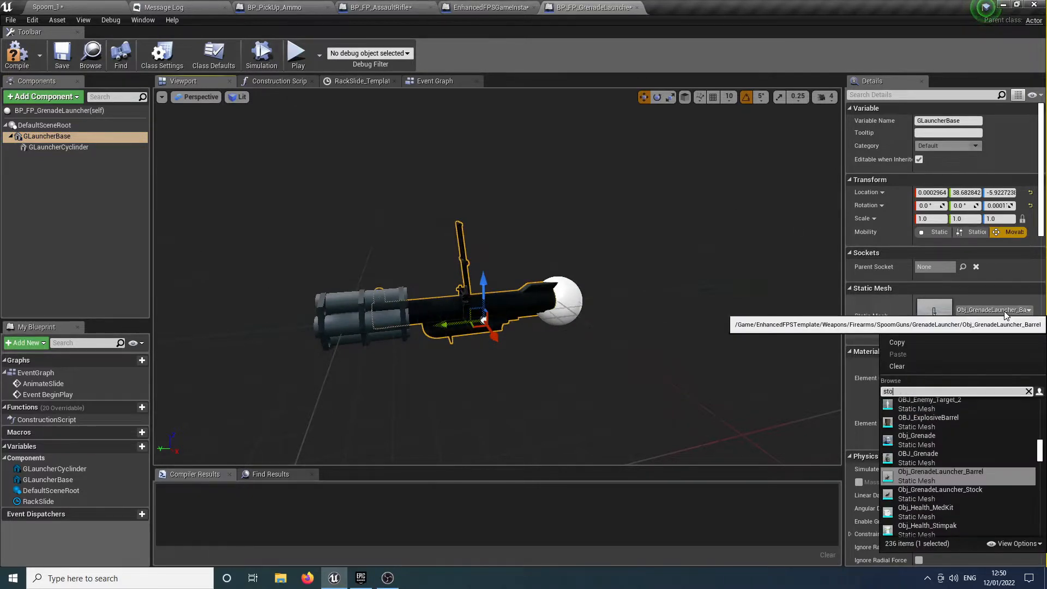
pyautogui.write('ck')
pyautogui.press('Down')
pyautogui.press('Return')
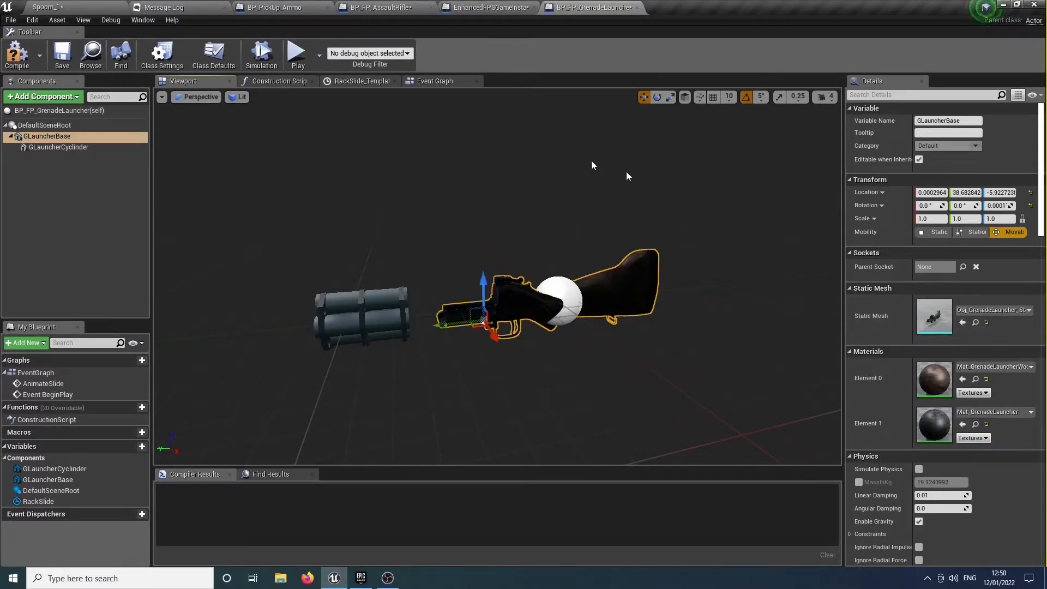
# Set the GLauncherCyclinder component's static mesh to Obj_GrenadeLauncher_Barrel
pyautogui.click(59, 147)
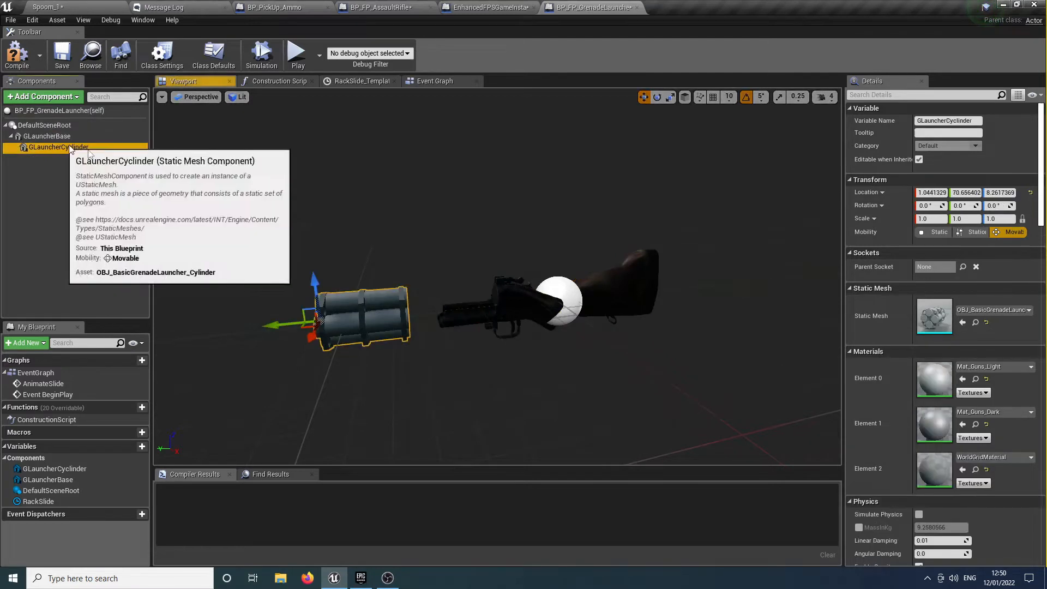
pyautogui.click(984, 312)
pyautogui.write('ba')
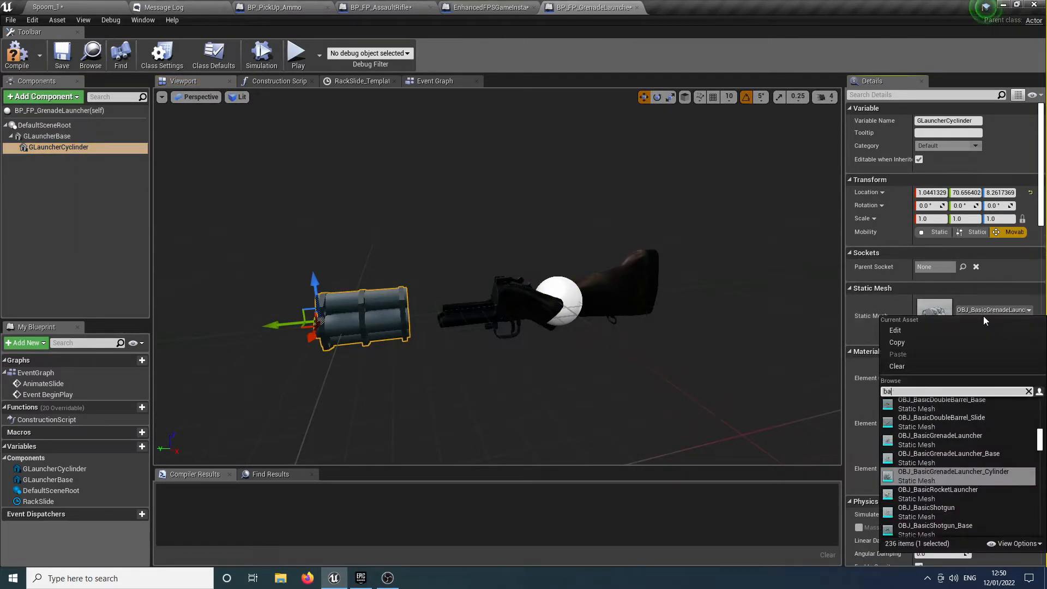
pyautogui.write('rrel')
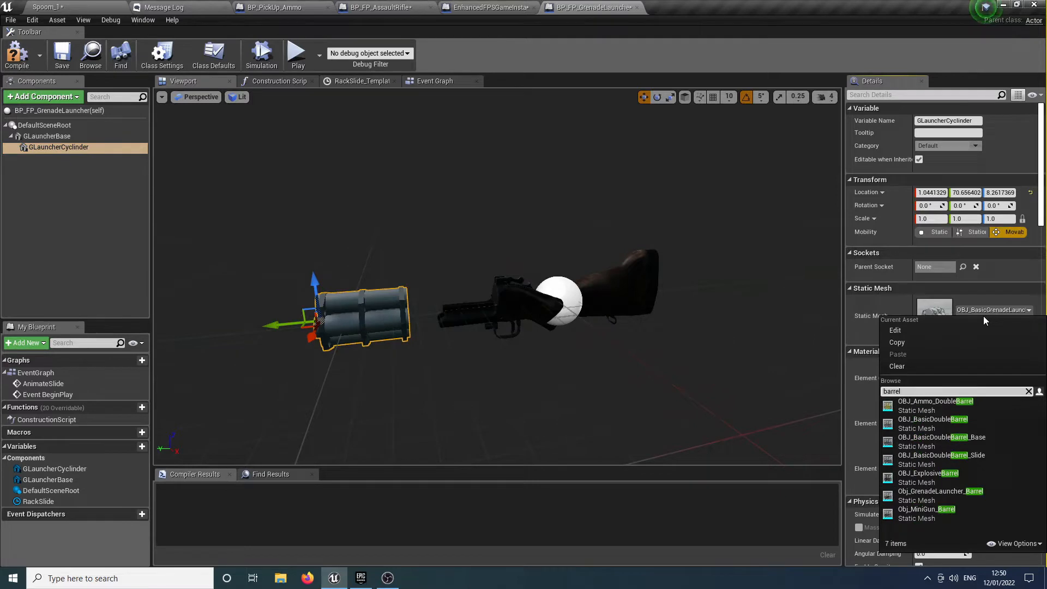
pyautogui.click(944, 495)
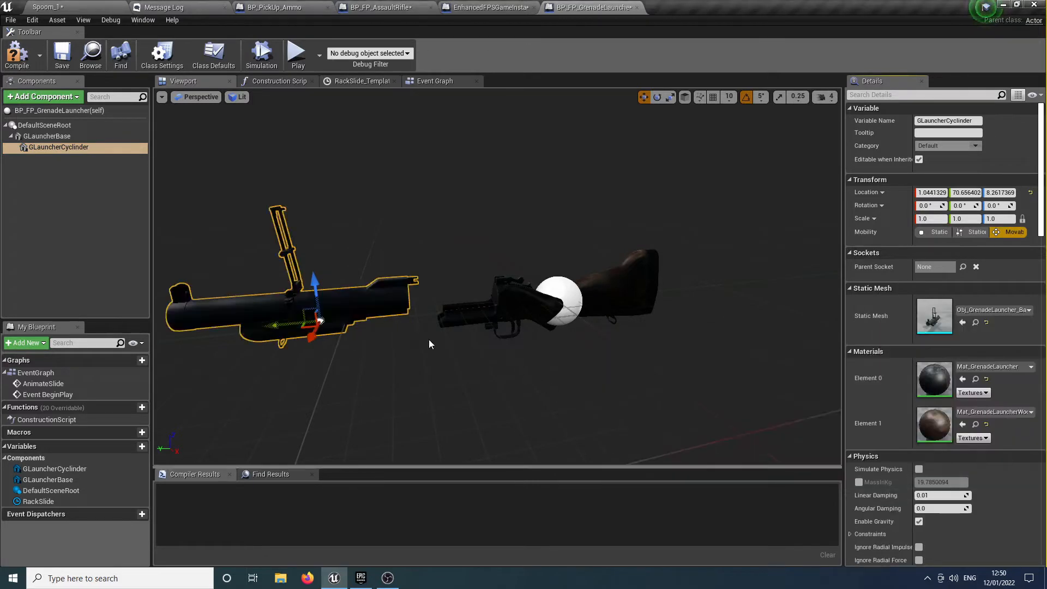
# Move the barrel component back against the stock, to a location of about Y 31.67 and Z 4.73
pyautogui.moveTo(280, 326); pyautogui.dragTo(381, 317)
pyautogui.moveTo(381, 318); pyautogui.dragTo(306, 311, button='right')
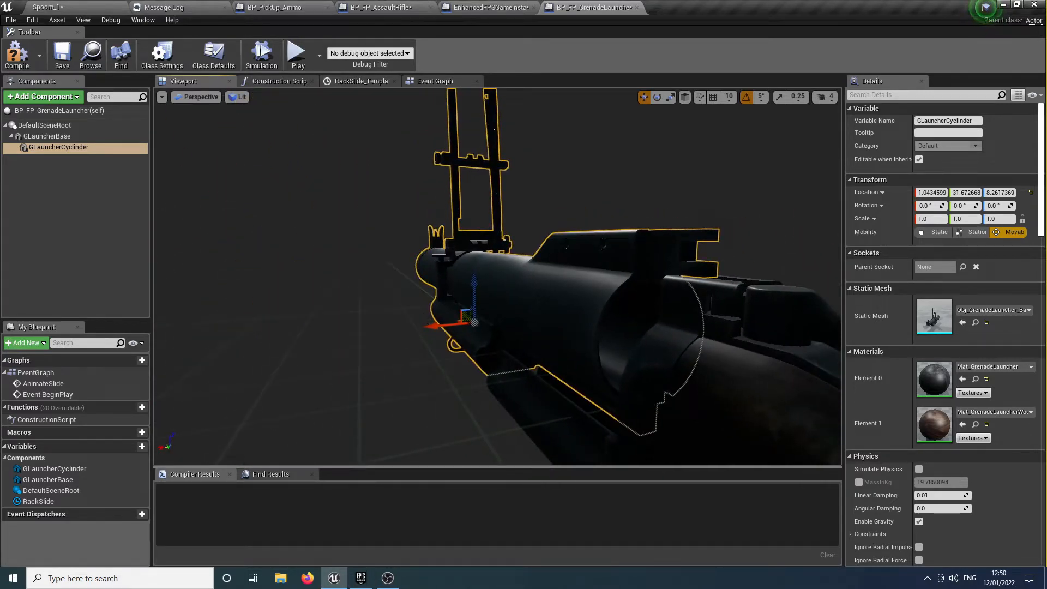
pyautogui.moveTo(472, 295); pyautogui.dragTo(476, 318)
pyautogui.moveTo(476, 317); pyautogui.dragTo(369, 288, button='right')
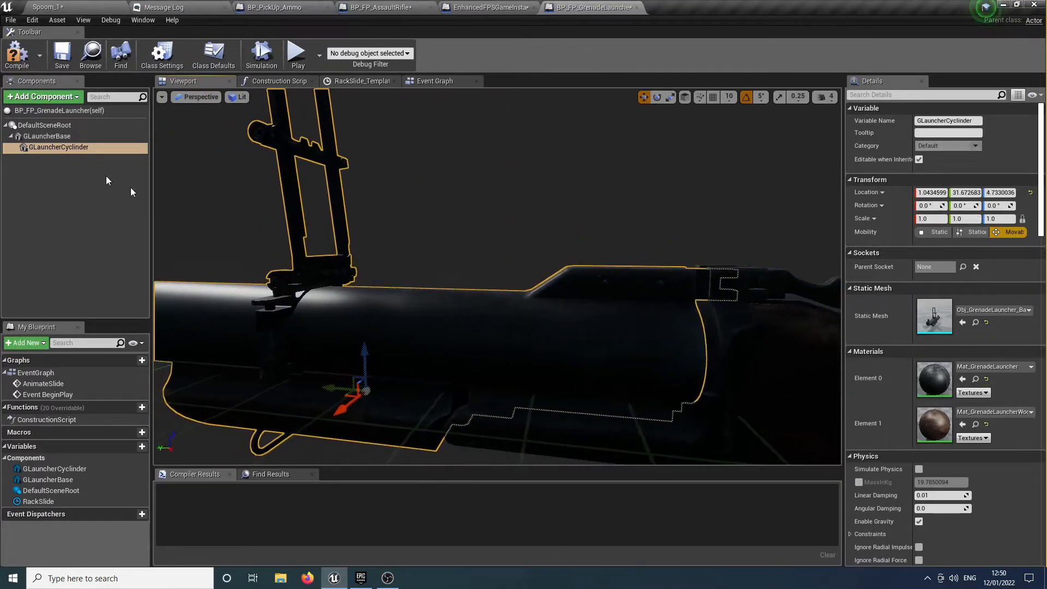
# Set the Z location of both GLauncherBase and GLauncherCyclinder to 0
pyautogui.click(72, 137)
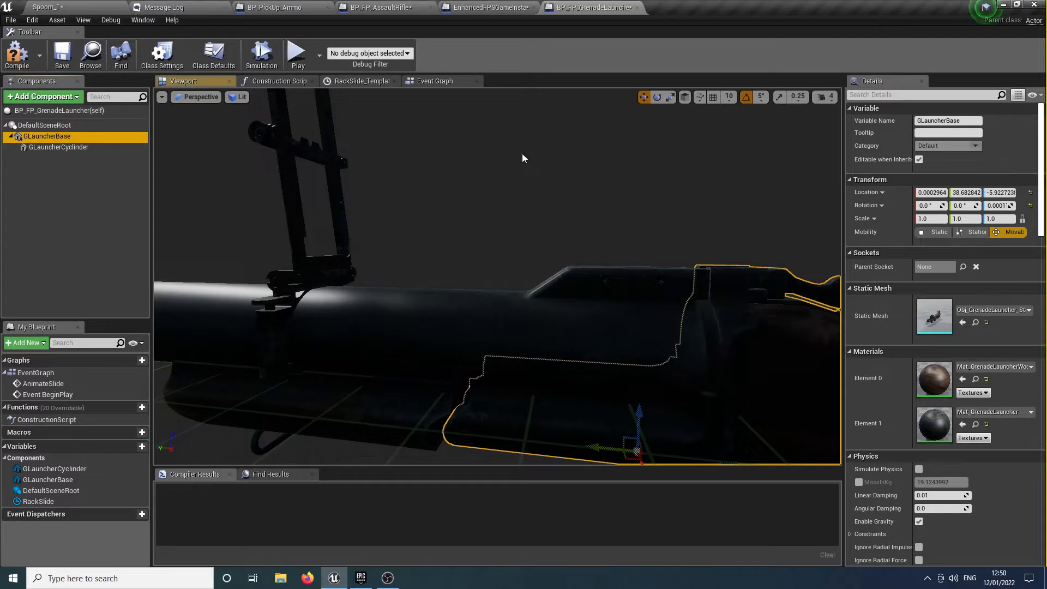
pyautogui.click(1009, 191)
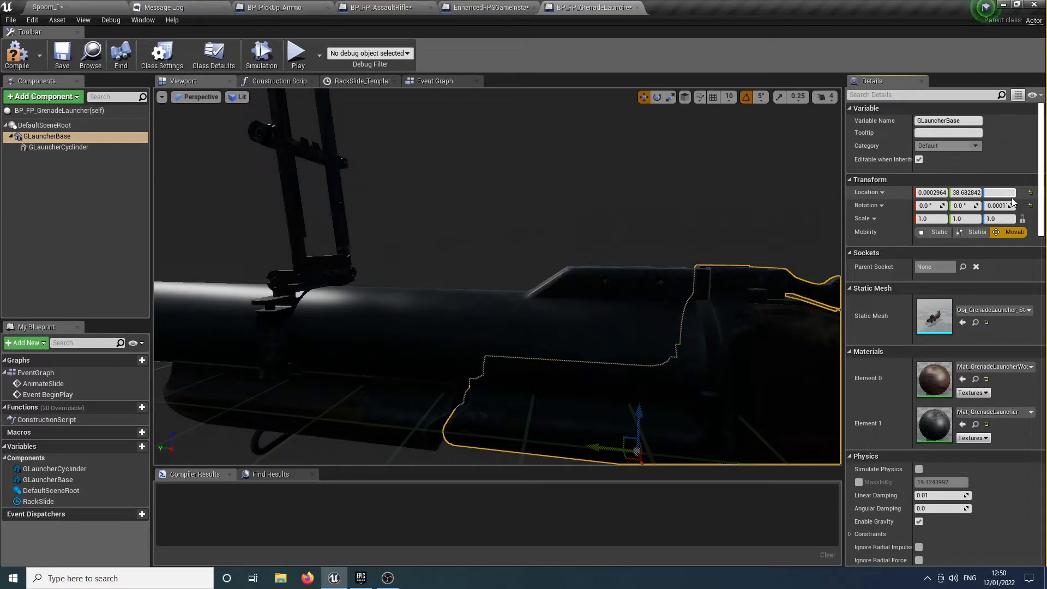
pyautogui.press('Return')
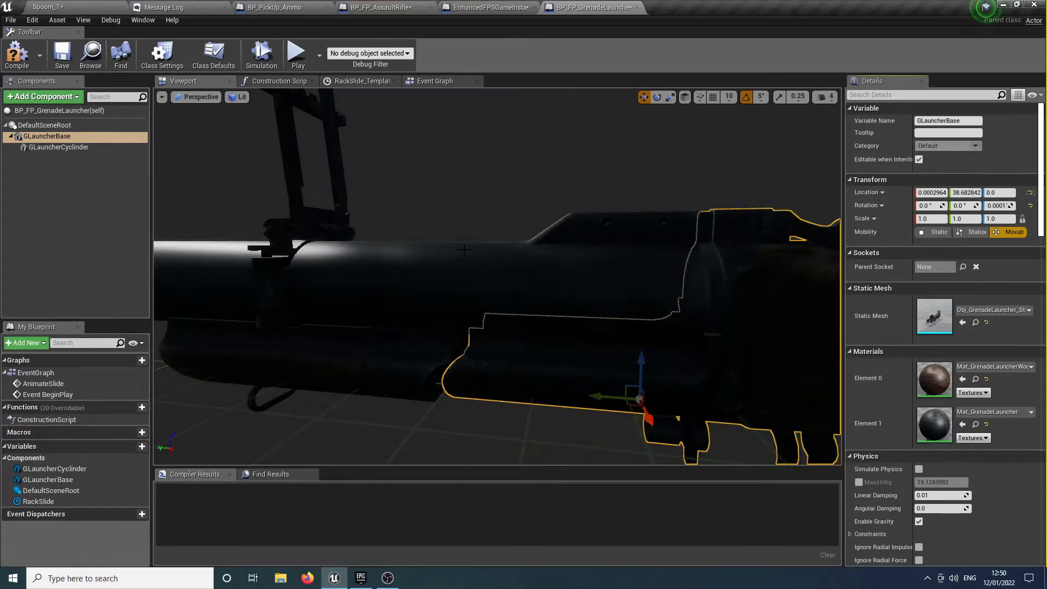
pyautogui.click(453, 258)
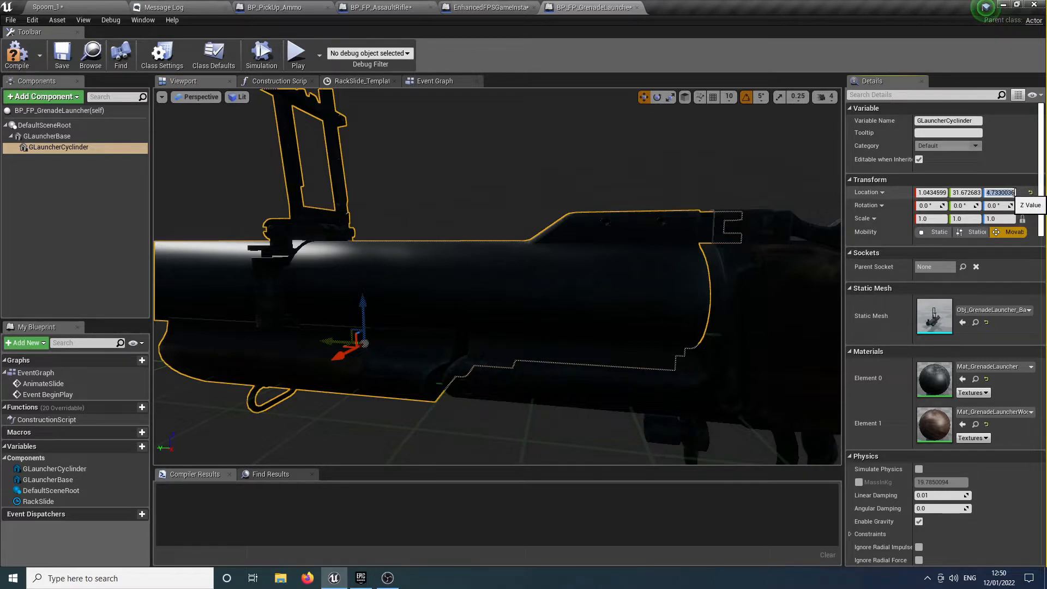
pyautogui.press('Return')
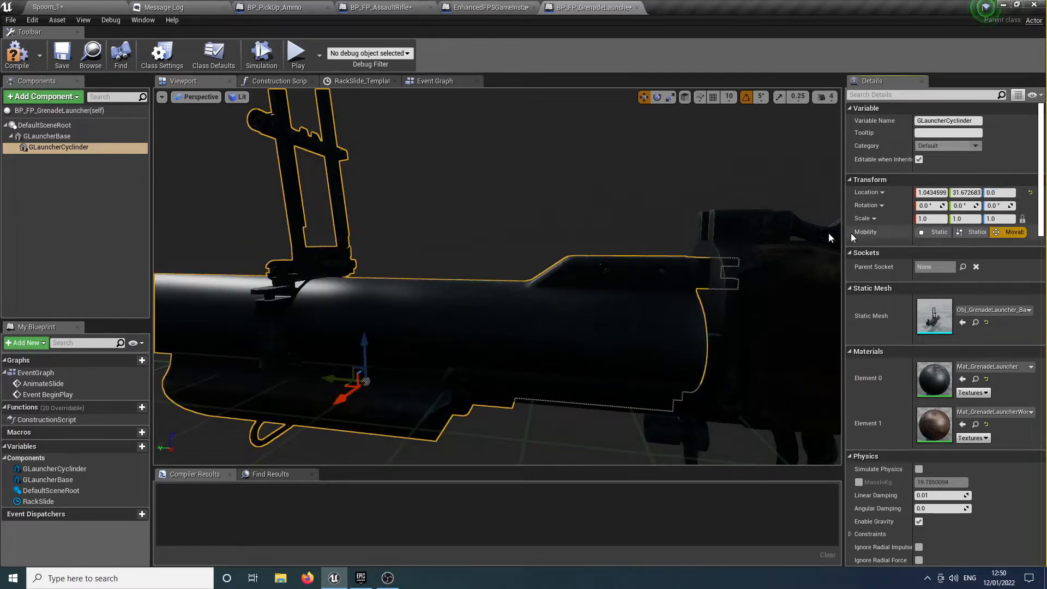
# Turn on grid snapping with a snap size of 1 and raise the barrel component to a Z location of 8
pyautogui.moveTo(717, 254); pyautogui.dragTo(689, 267, button='right')
pyautogui.scroll(3, 749, 168)
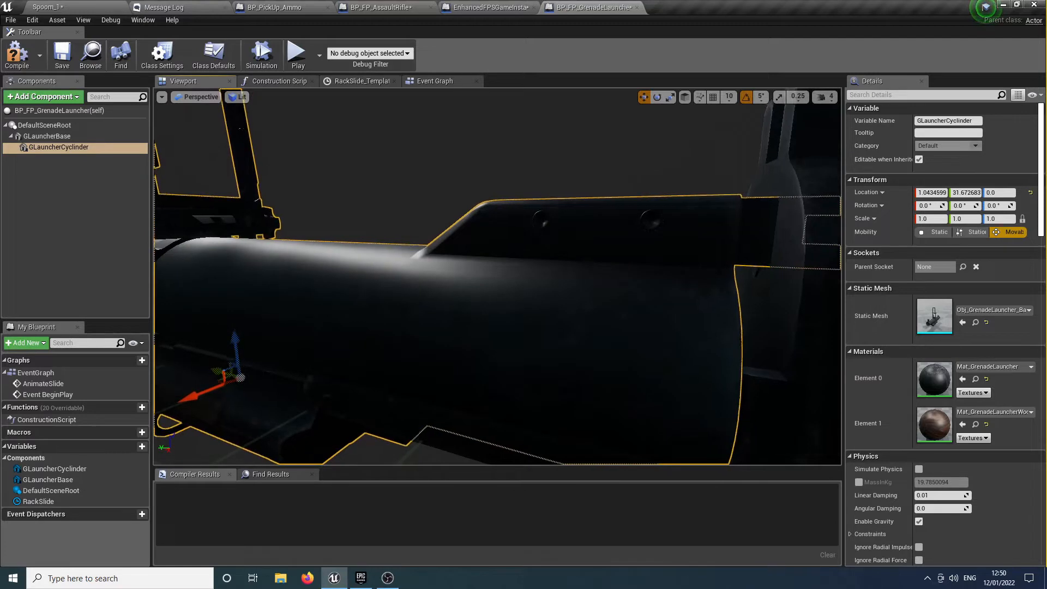
pyautogui.scroll(-2, 749, 168)
pyautogui.click(712, 97)
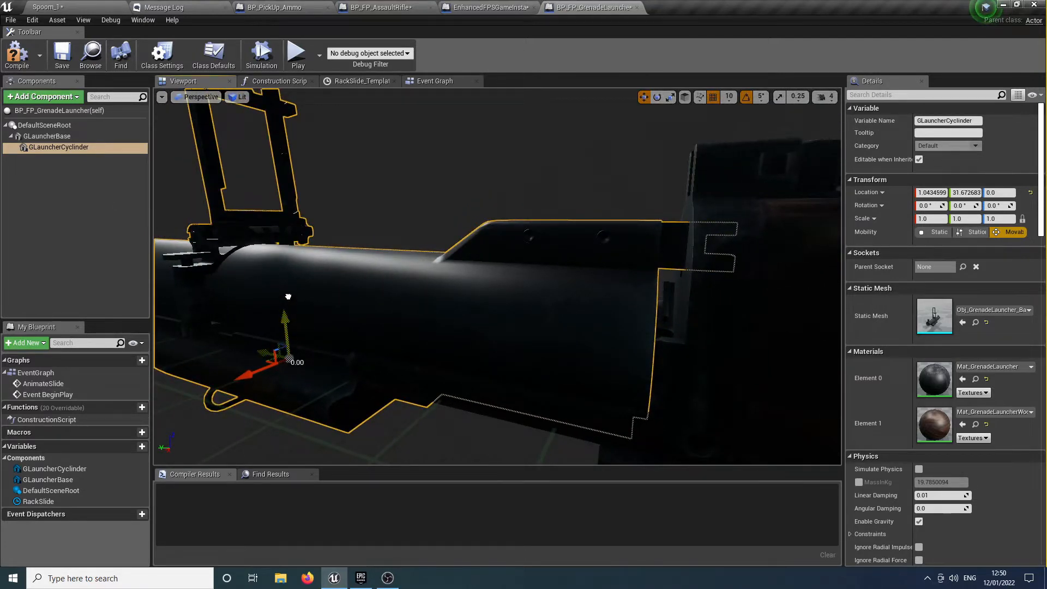
pyautogui.moveTo(288, 296); pyautogui.dragTo(292, 280)
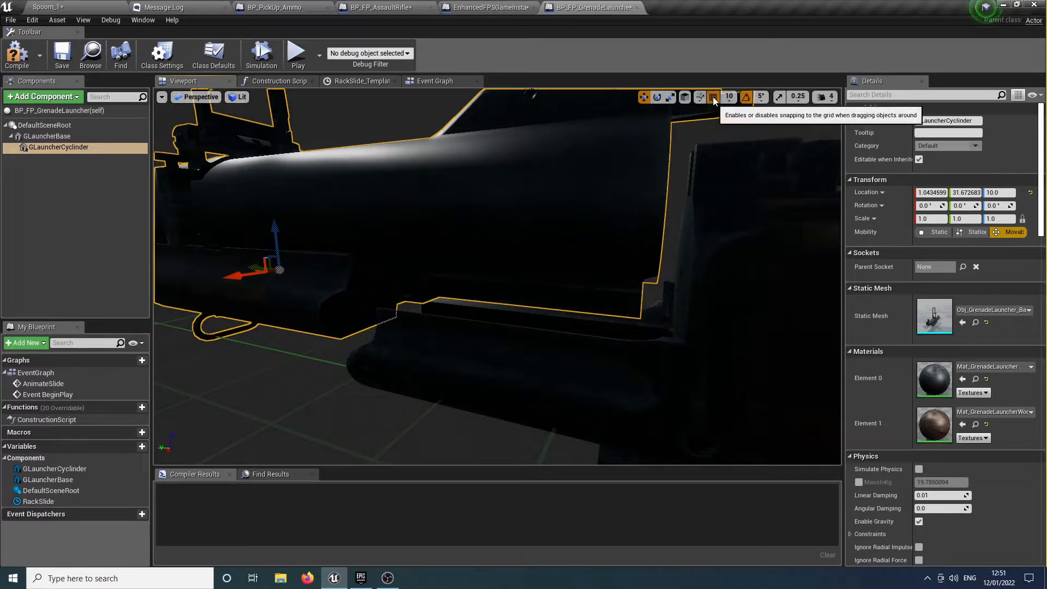
pyautogui.click(729, 97)
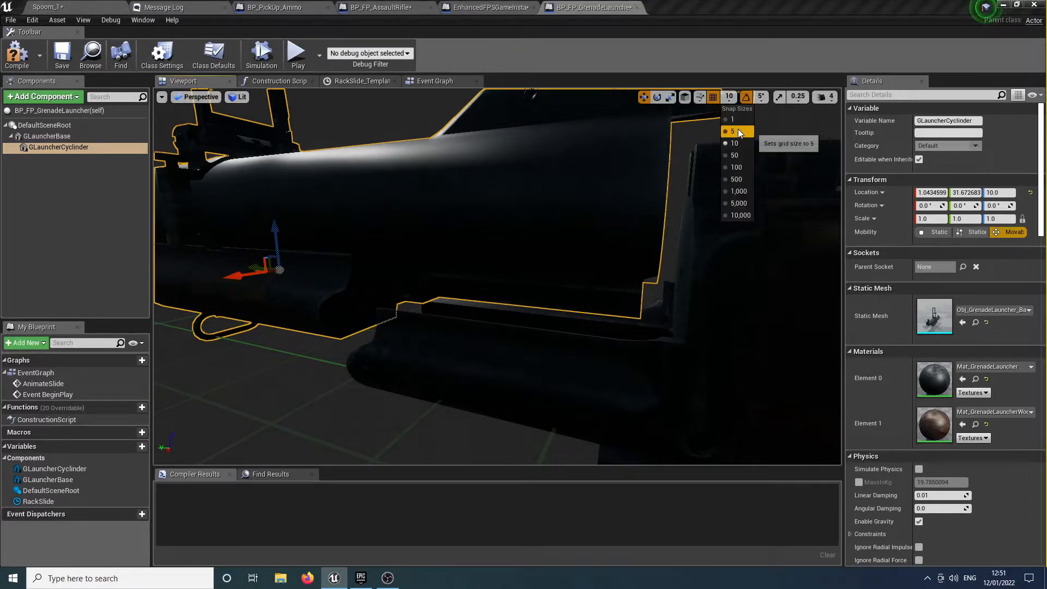
pyautogui.click(736, 120)
pyautogui.moveTo(273, 236); pyautogui.dragTo(279, 252)
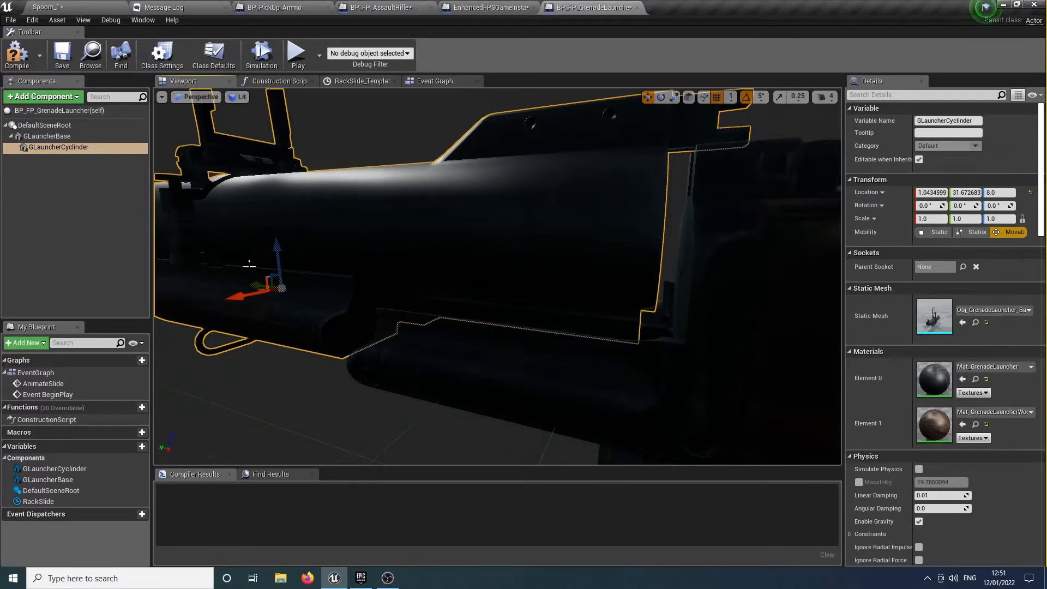
# Shift the barrel component toward the stock to about Y 28.67 and lower it to Z 5
pyautogui.moveTo(256, 287)
pyautogui.mouseDown()
pyautogui.moveTo(464, 294)
pyautogui.moveTo(269, 289)
pyautogui.mouseUp()
pyautogui.moveTo(380, 281); pyautogui.dragTo(270, 298)
pyautogui.moveTo(328, 305); pyautogui.dragTo(322, 305, button='right')
pyautogui.press('a')
pyautogui.moveTo(318, 324); pyautogui.dragTo(326, 326)
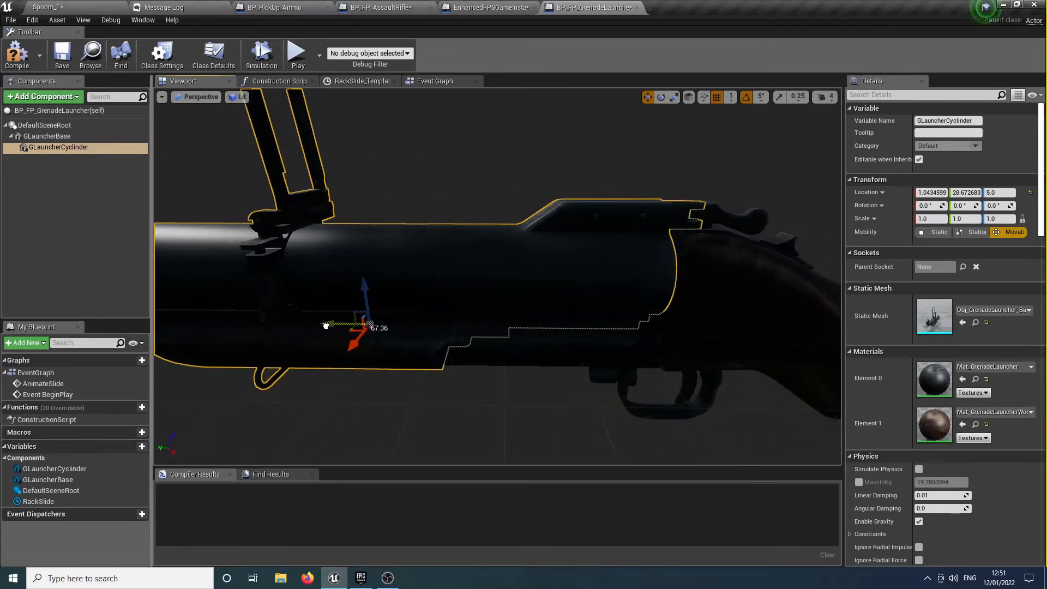
# Close the remaining gap to the stock by moving the barrel component to a Y location of about 26.67
pyautogui.press('d')
pyautogui.moveTo(355, 302); pyautogui.dragTo(322, 308, button='right')
pyautogui.press('a')
pyautogui.press('d')
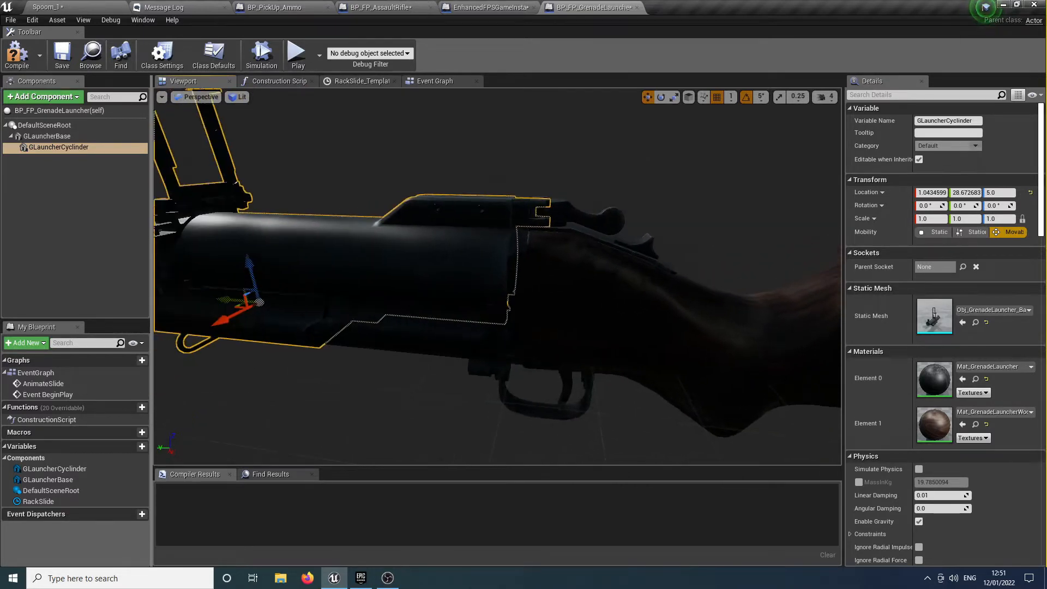
pyautogui.moveTo(228, 298); pyautogui.dragTo(241, 302)
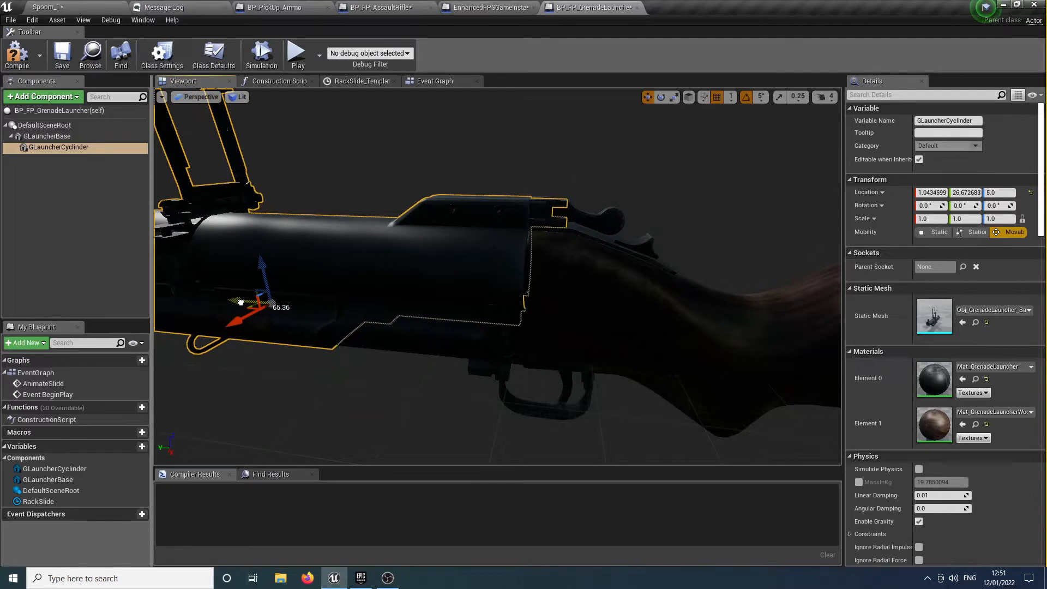
# Centre the barrel component sideways on the stock at about X 0.04 and compile the grenade launcher blueprint
pyautogui.press('d')
pyautogui.moveTo(355, 300); pyautogui.dragTo(213, 330, button='right')
pyautogui.press('e')
pyautogui.press('w')
pyautogui.moveTo(427, 270); pyautogui.dragTo(434, 274)
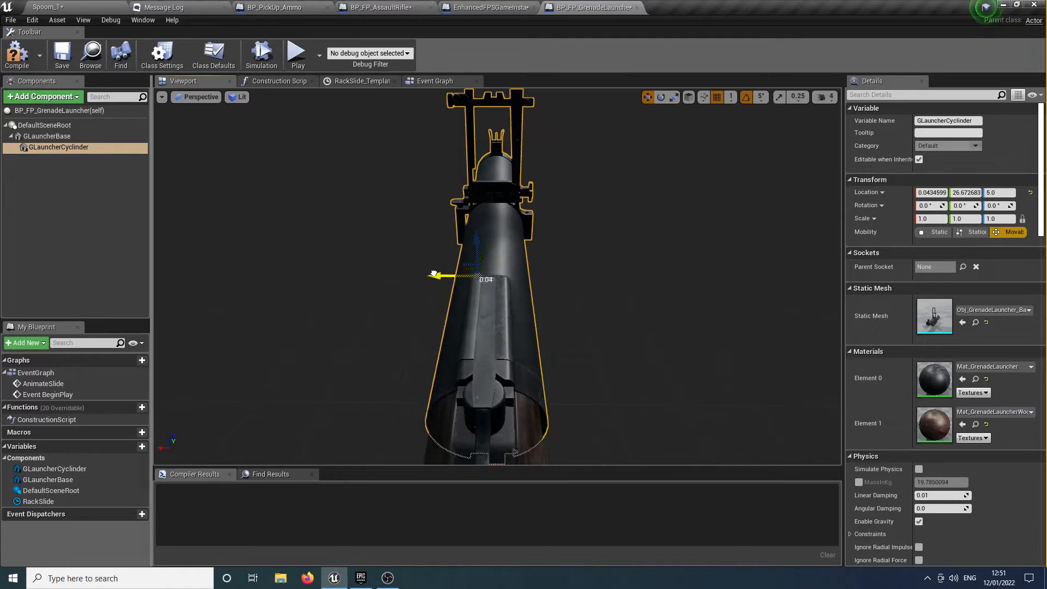
pyautogui.press('a')
pyautogui.moveTo(435, 277); pyautogui.dragTo(644, 275, button='right')
pyautogui.press('s')
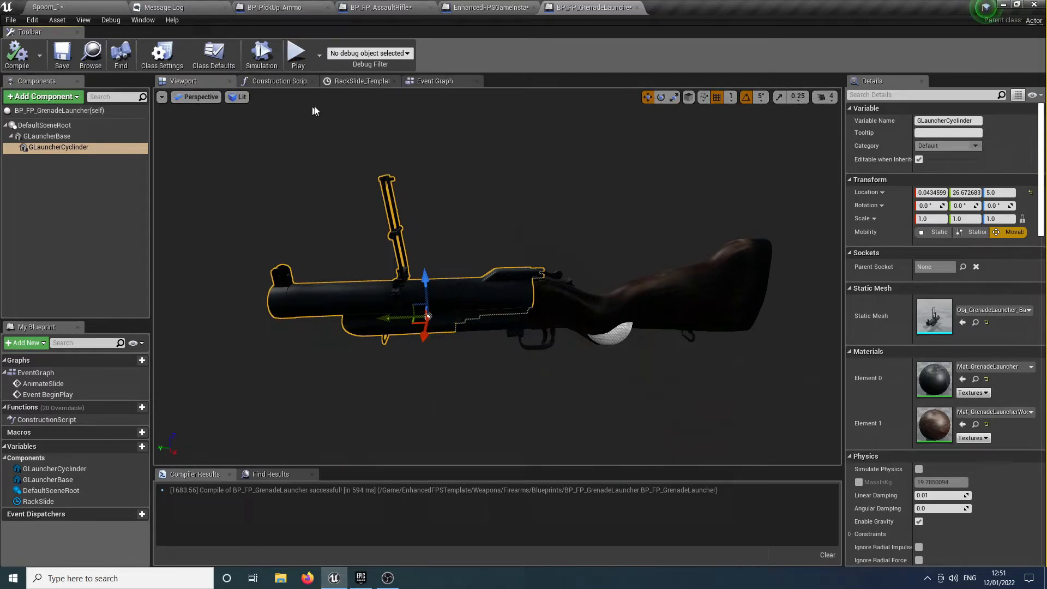
# In the Spoom_1 level, set the BP_PickUp_Weapon actor's Weapon Type to 6
pyautogui.click(112, 7)
pyautogui.moveTo(411, 220); pyautogui.dragTo(411, 220, button='right')
pyautogui.moveTo(395, 313); pyautogui.dragTo(394, 313, button='right')
pyautogui.click(448, 297)
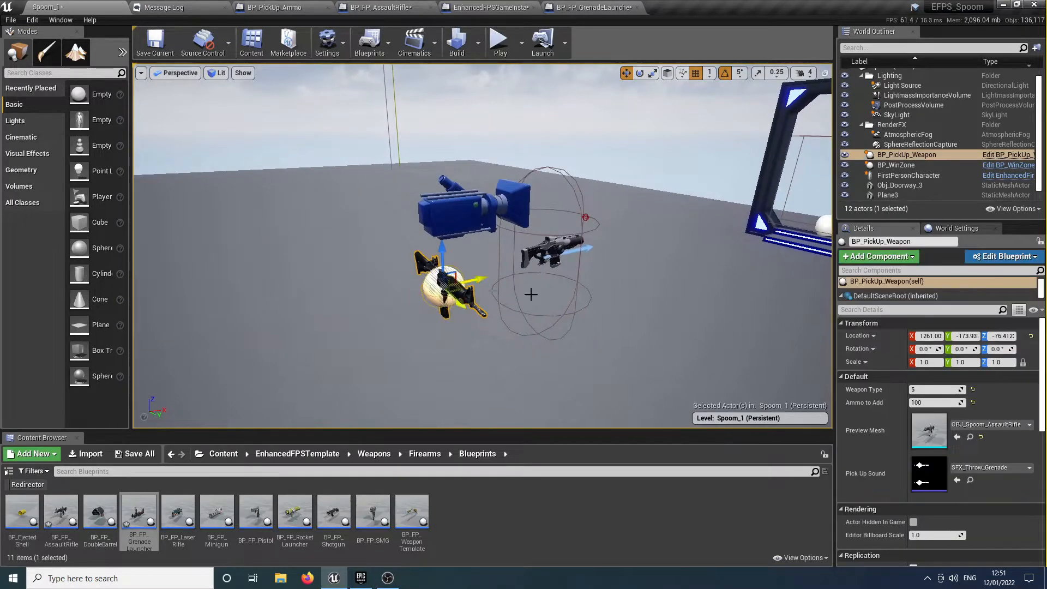
pyautogui.click(955, 390)
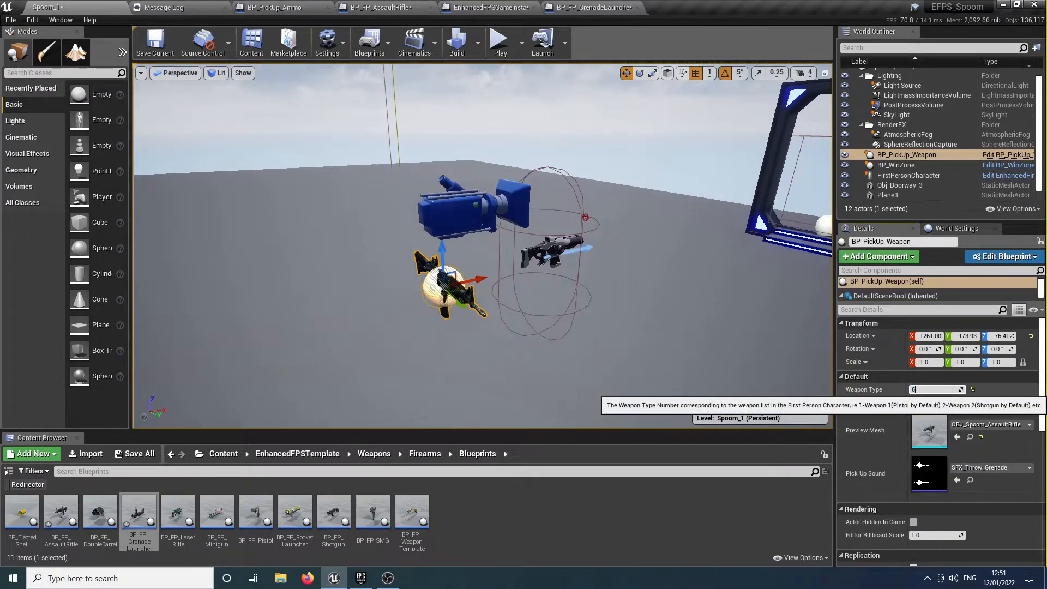
# Play the level, pick up the grenade launcher and fire it to check its model and barrel motion, ending the play session
pyautogui.click(507, 50)
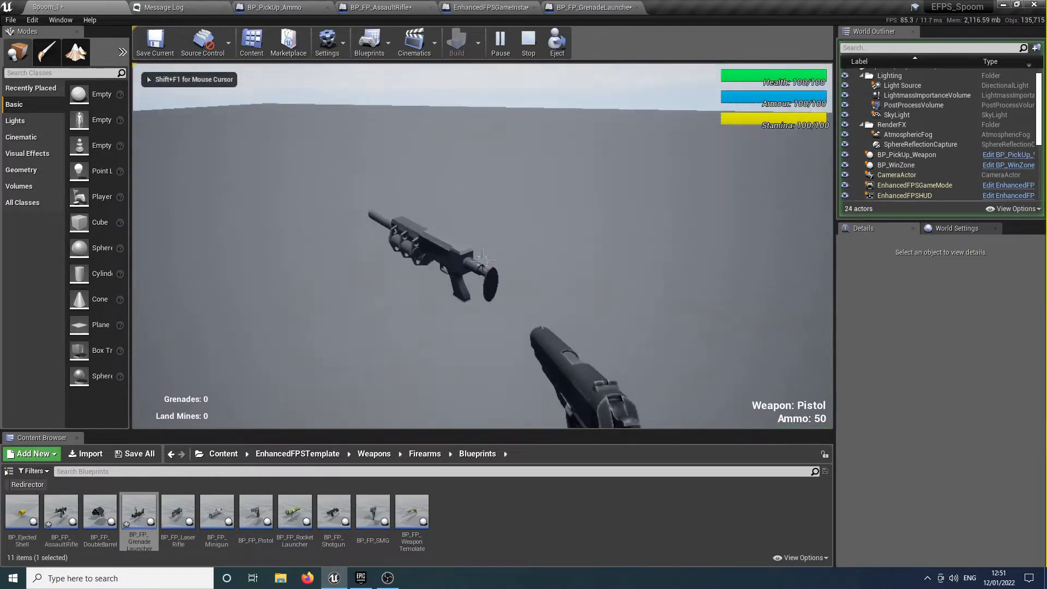
pyautogui.press('w')
pyautogui.click(482, 261)
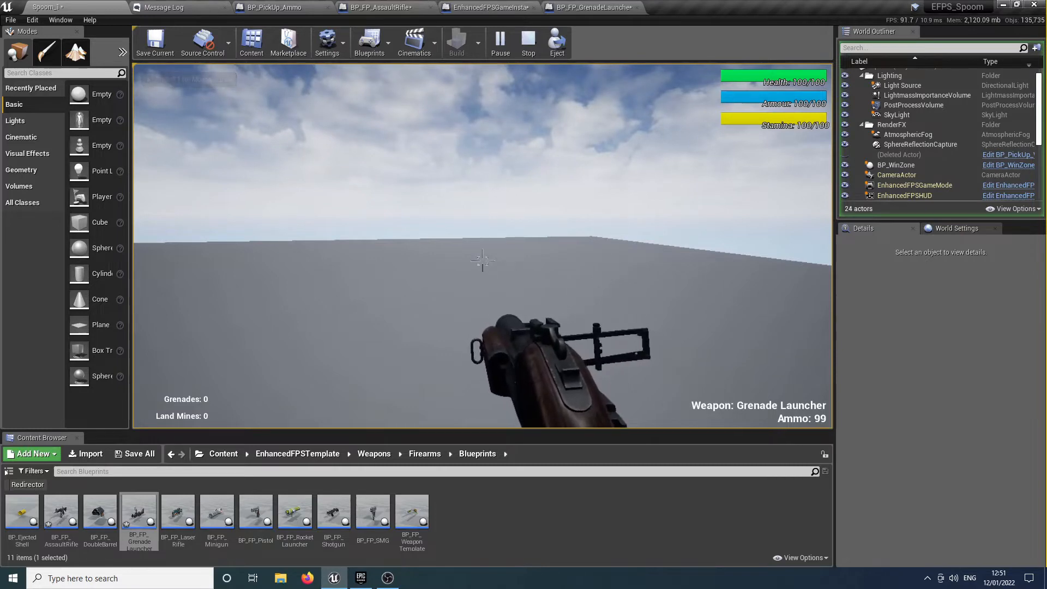
pyautogui.click(483, 260)
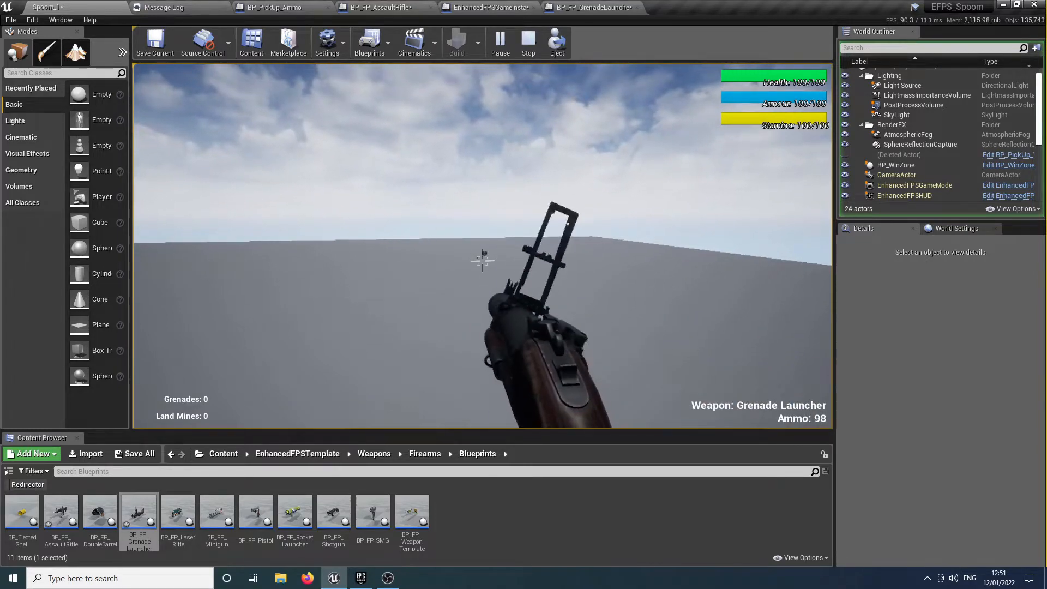
pyautogui.press('Escape')
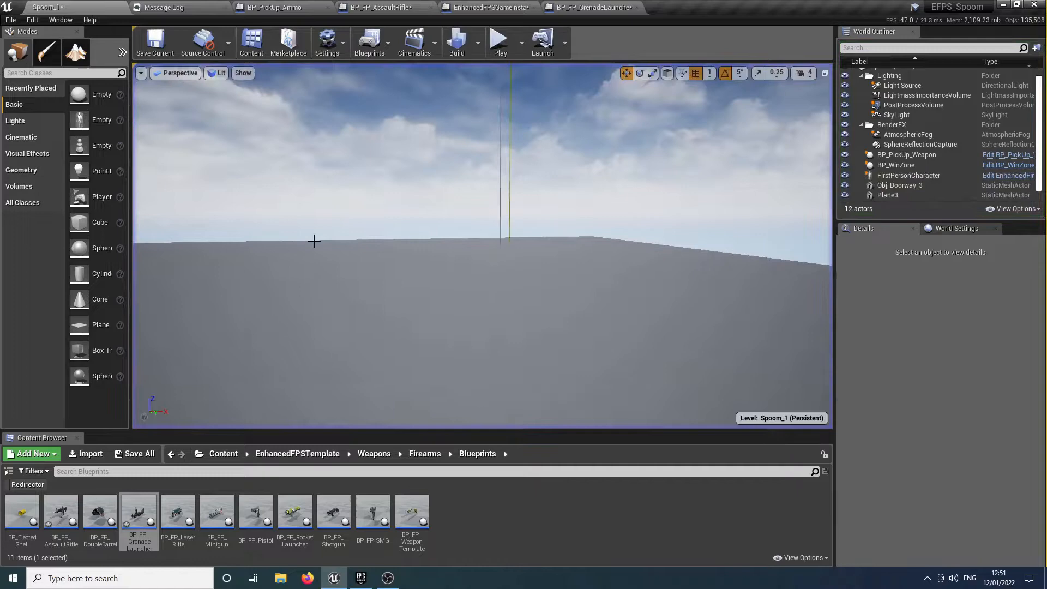
# In the grenade launcher's Event Graph, rewire the Tilt Shotgun Curve from pitch to New Rotation X (Roll) on SetRelativeRotation and compile
pyautogui.click(593, 7)
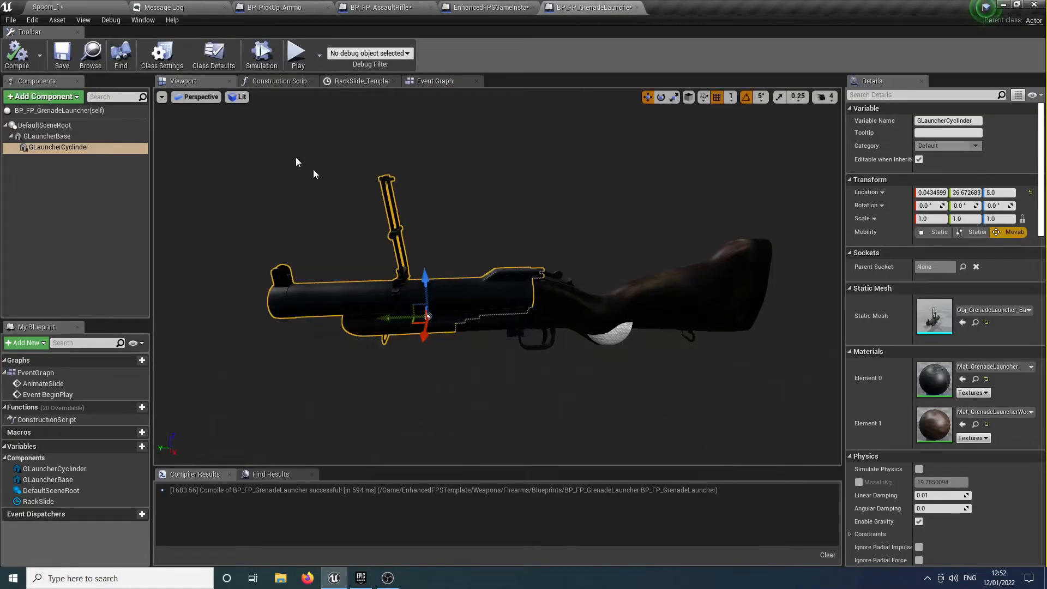
pyautogui.click(440, 83)
pyautogui.moveTo(666, 263); pyautogui.dragTo(190, 231, button='right')
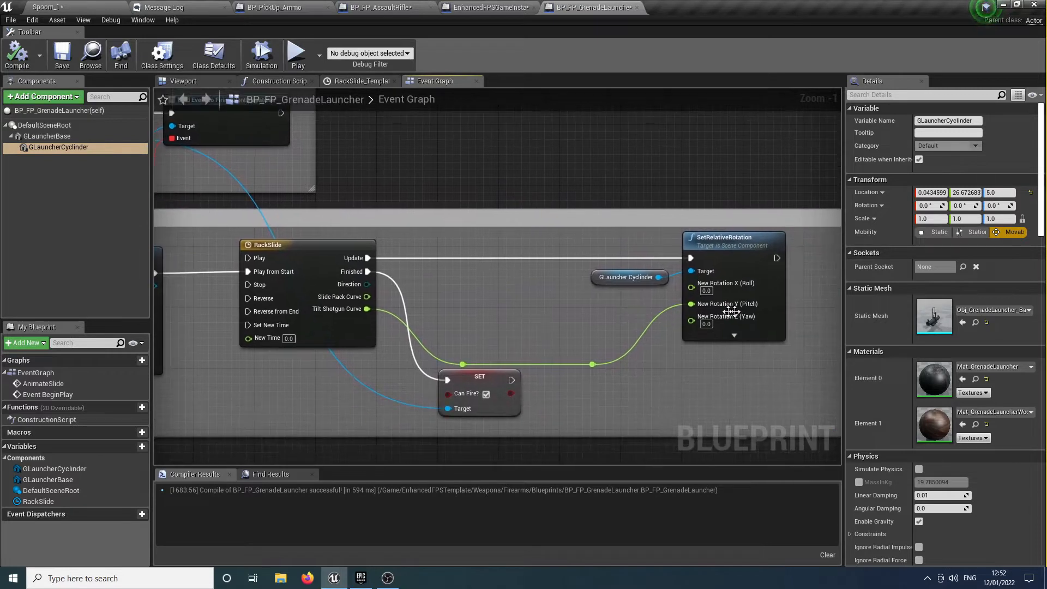
pyautogui.keyDown('alt'); pyautogui.click(667, 311); pyautogui.keyUp('alt')
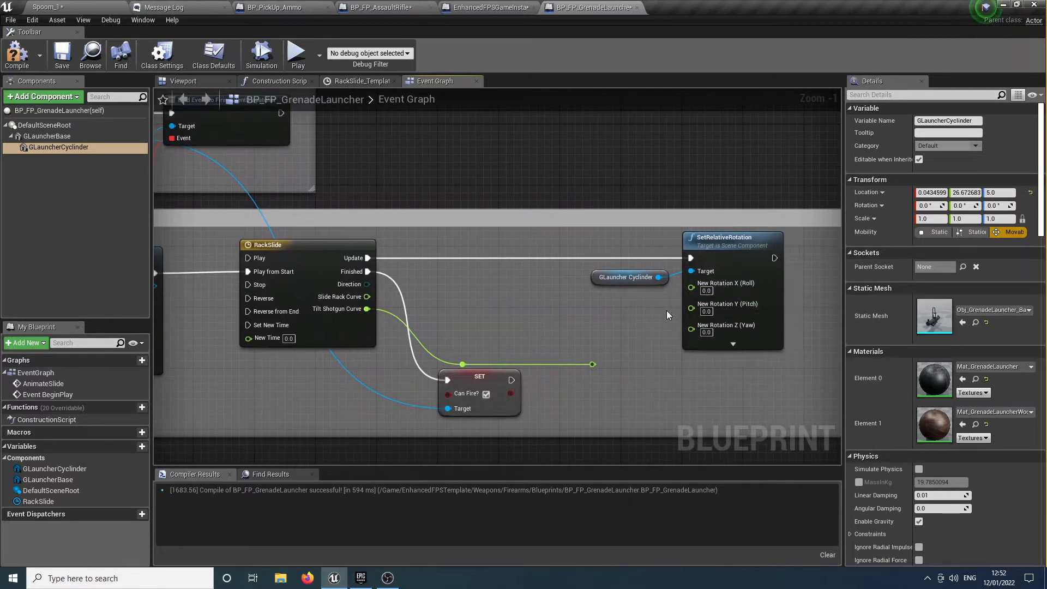
pyautogui.moveTo(592, 363); pyautogui.dragTo(692, 283)
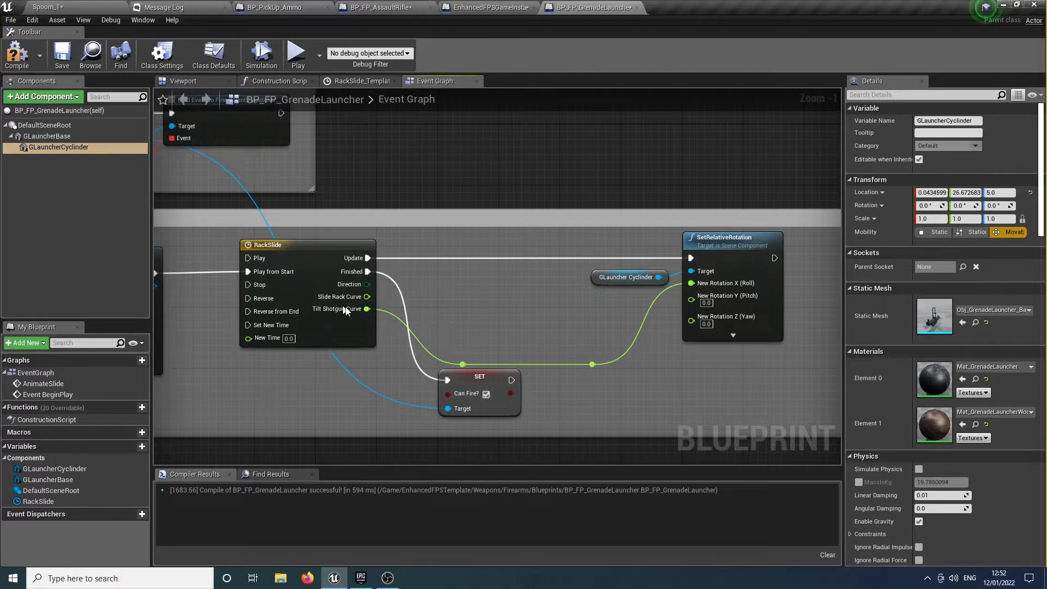
pyautogui.doubleClick(334, 244)
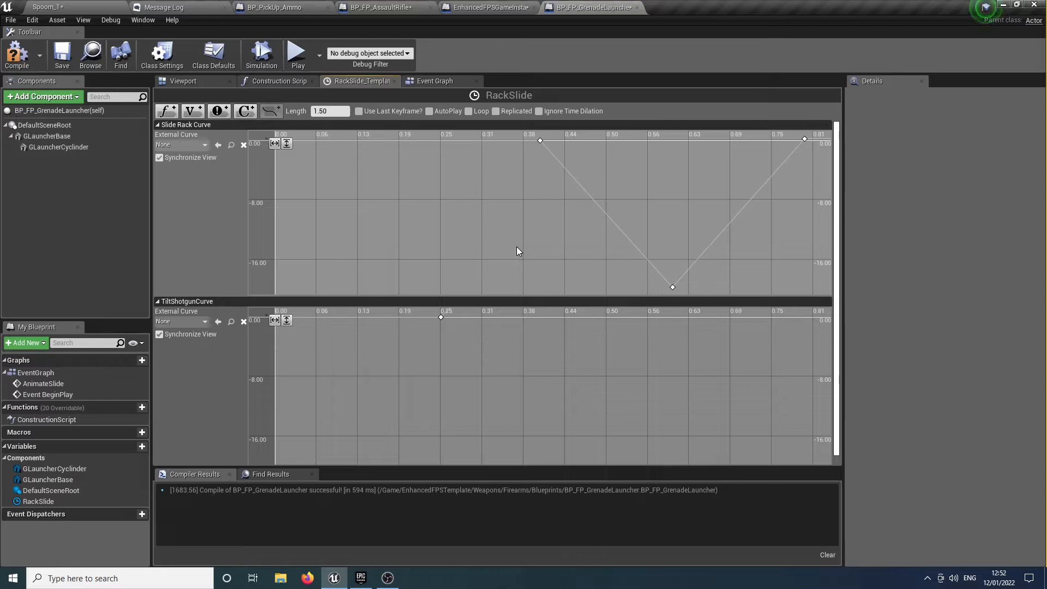
pyautogui.click(16, 52)
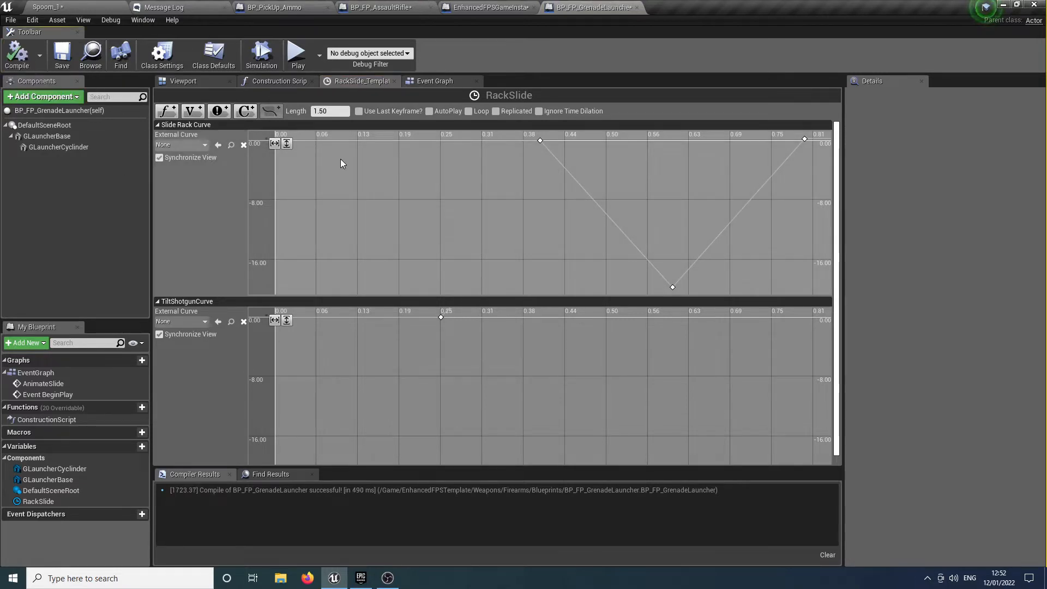
# Check the Slide Rack Curve's keys in the RackSlide timeline and connect that curve's output to New Rotation X (Roll) in place of Tilt Shotgun Curve
pyautogui.scroll(-4, 459, 173)
pyautogui.moveTo(588, 177); pyautogui.dragTo(515, 188, button='right')
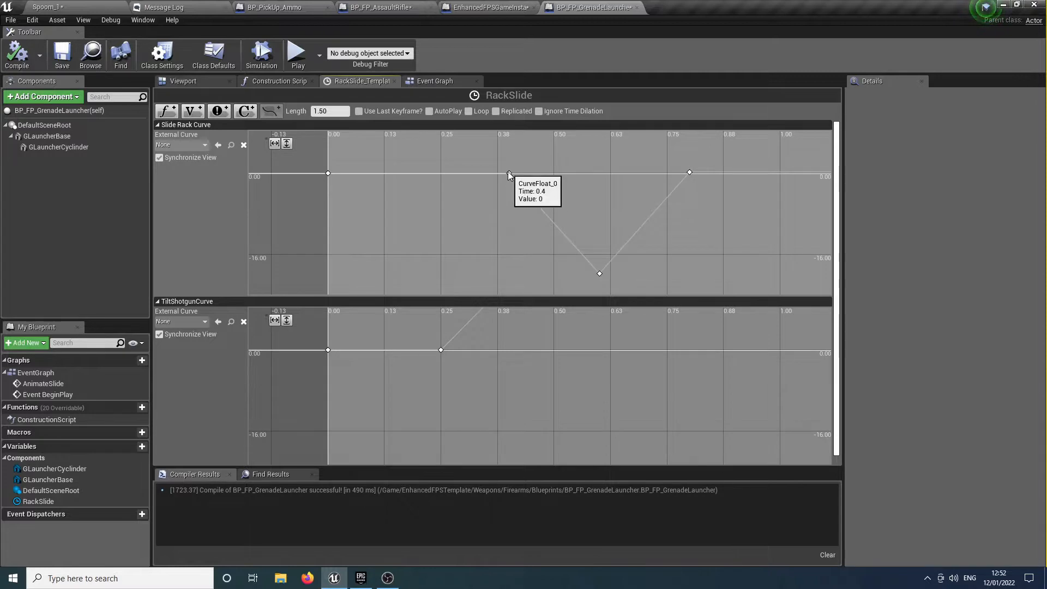
pyautogui.click(509, 173)
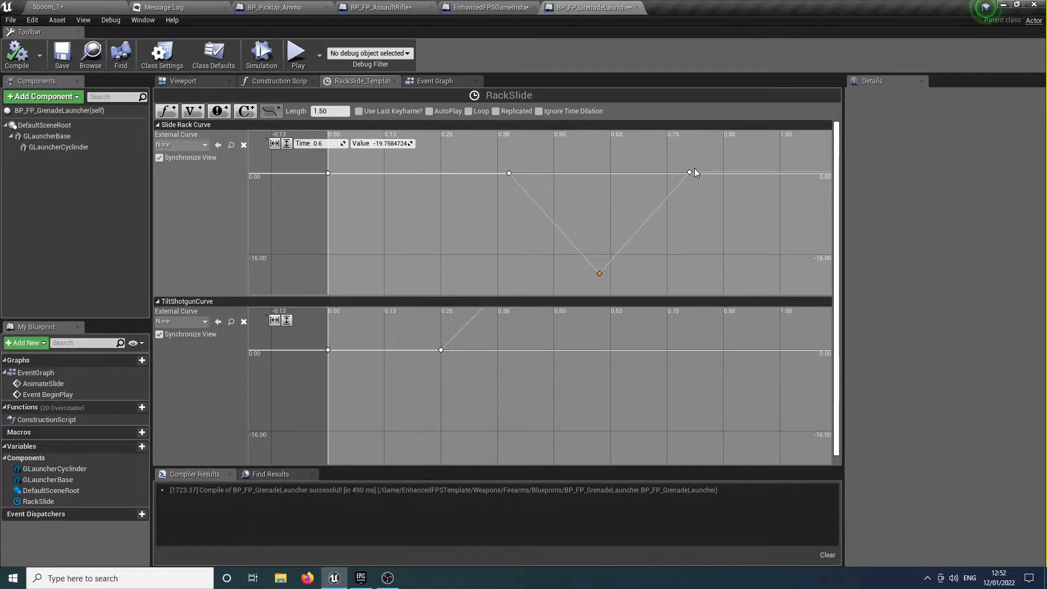
pyautogui.click(439, 82)
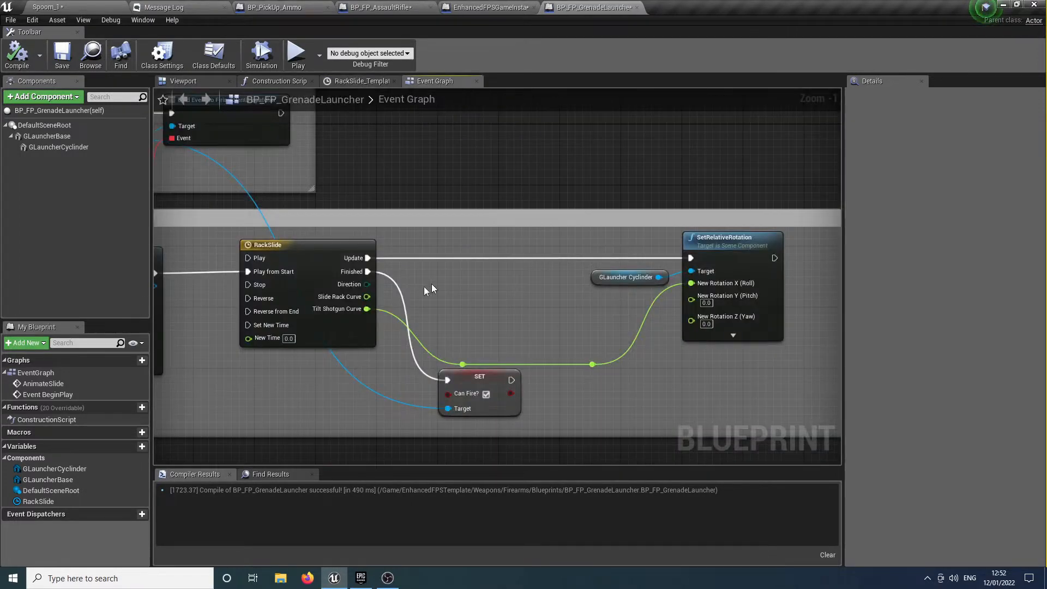
pyautogui.moveTo(367, 297); pyautogui.dragTo(463, 364)
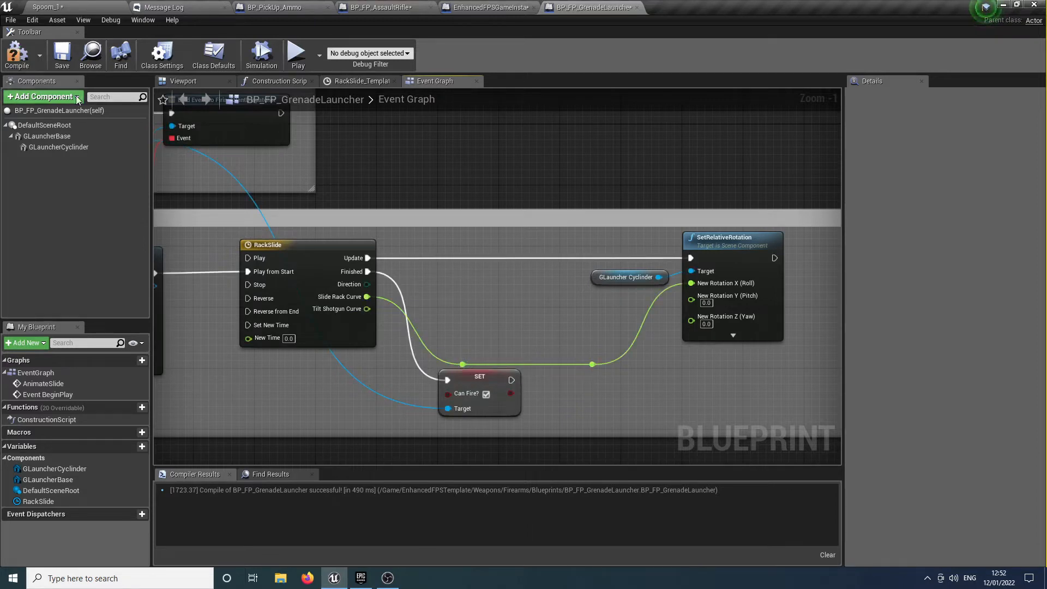
# Play the Spoom_1 level, pick up the grenade launcher and fire several shots to check the barrel's rotation, ending the play session
pyautogui.click(73, 6)
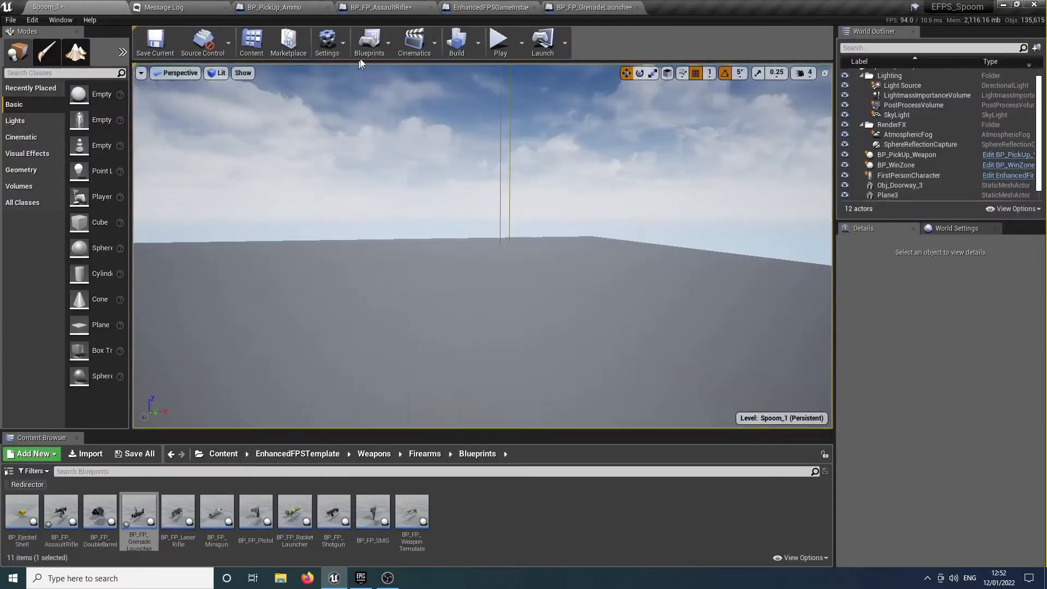
pyautogui.click(502, 42)
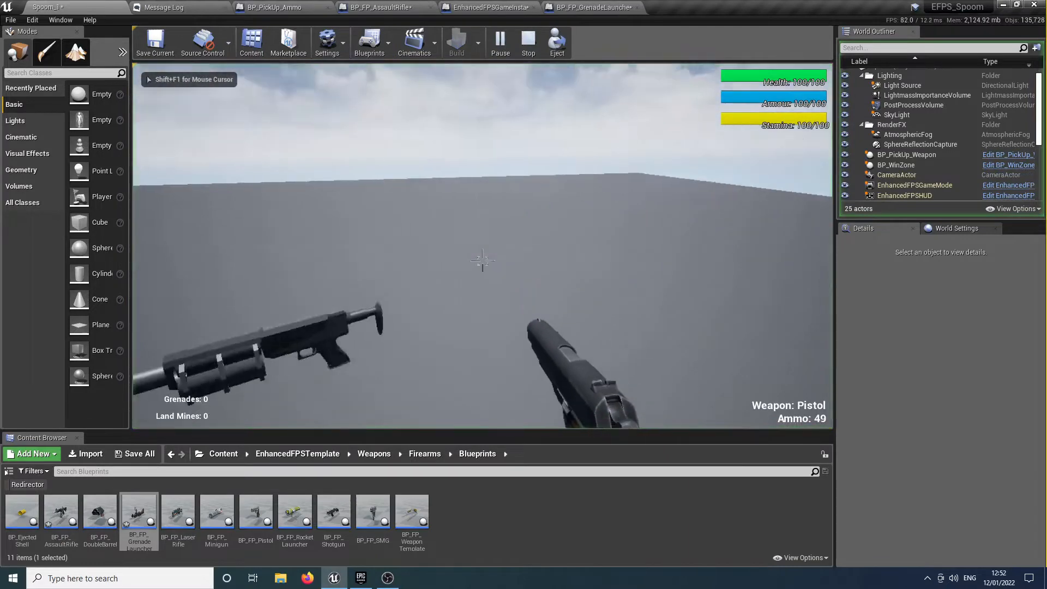
pyautogui.press('w')
pyautogui.click(483, 261)
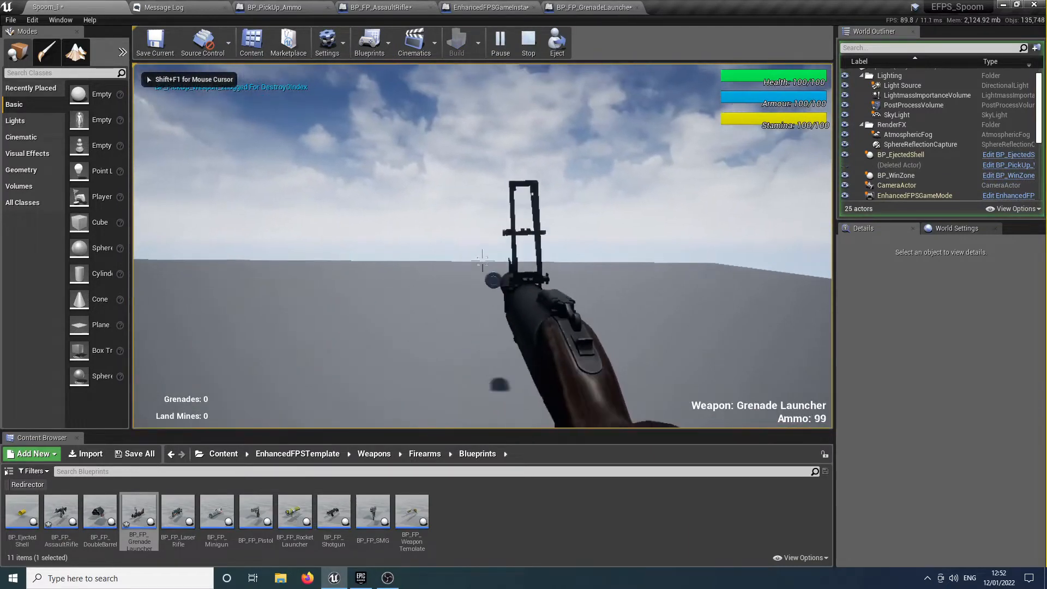
pyautogui.click(483, 261)
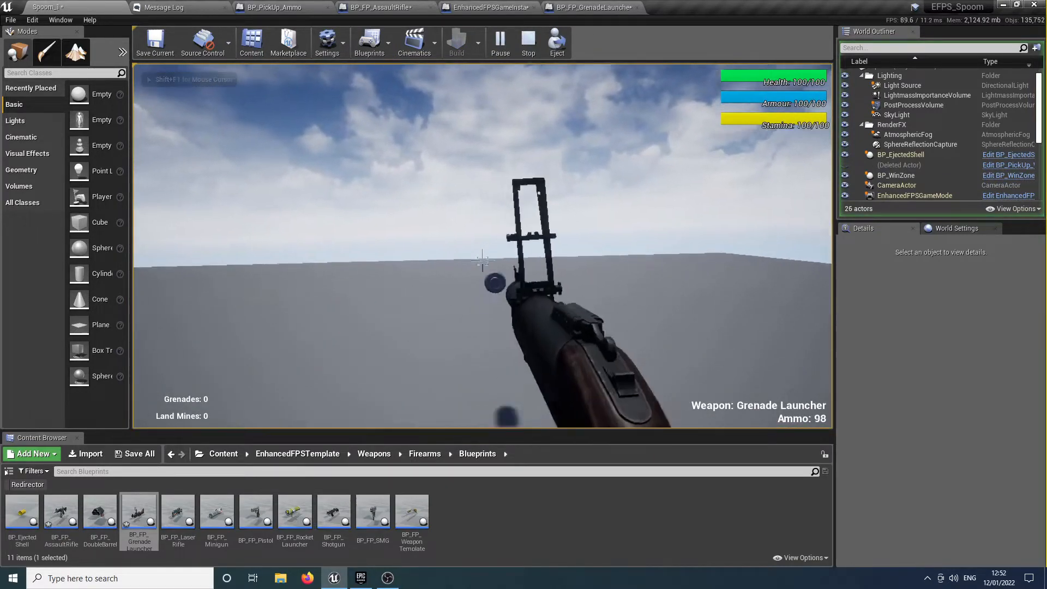
pyautogui.click(482, 261)
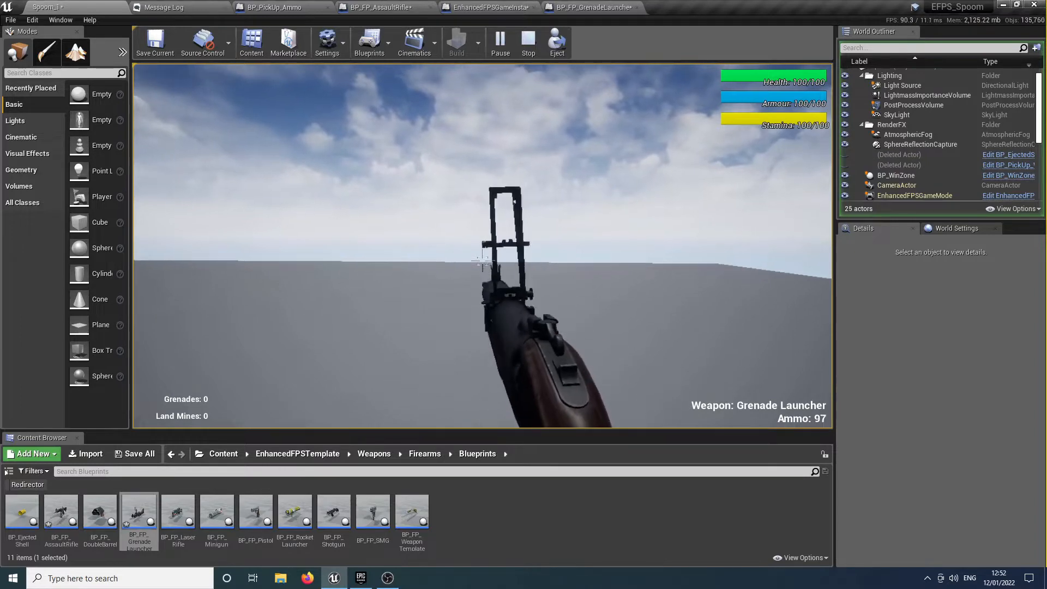
pyautogui.click(483, 261)
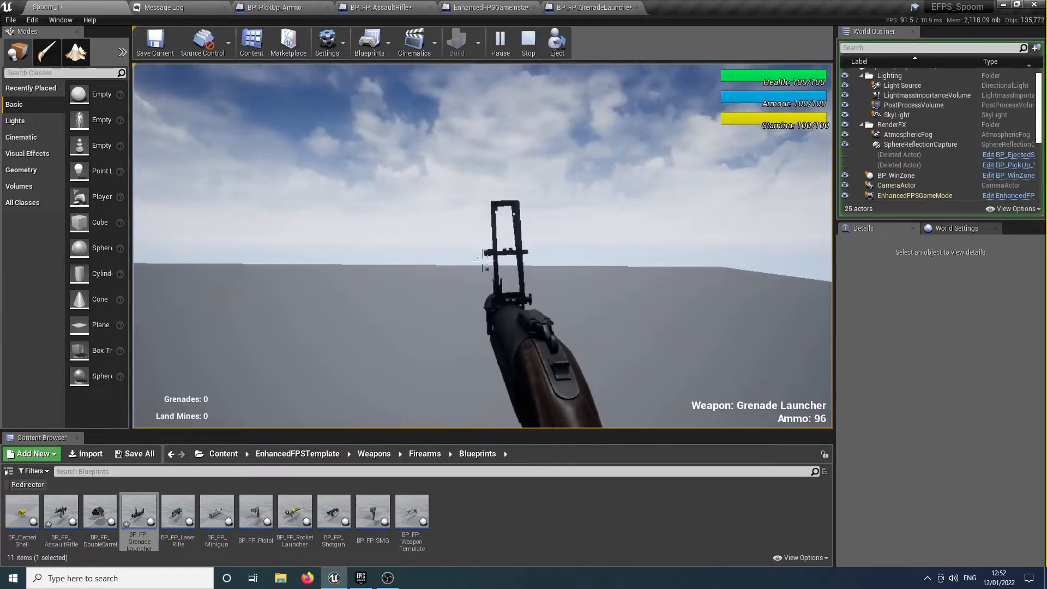
pyautogui.press('Escape')
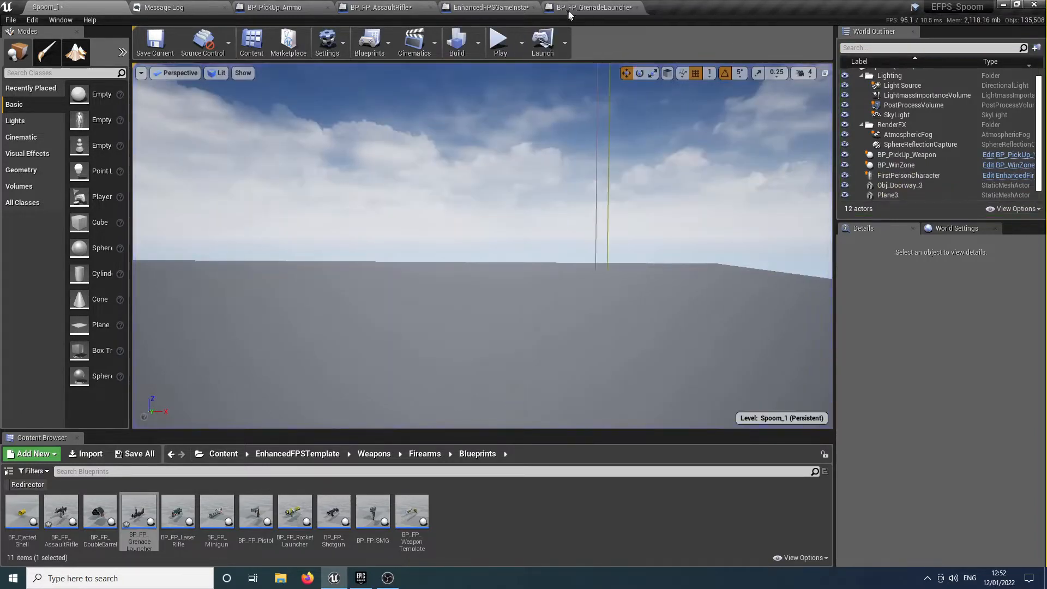
# Set the Slide Rack Curve's key at time 0.6 in the RackSlide timeline to a value of 60 and compile the blueprint
pyautogui.click(618, 6)
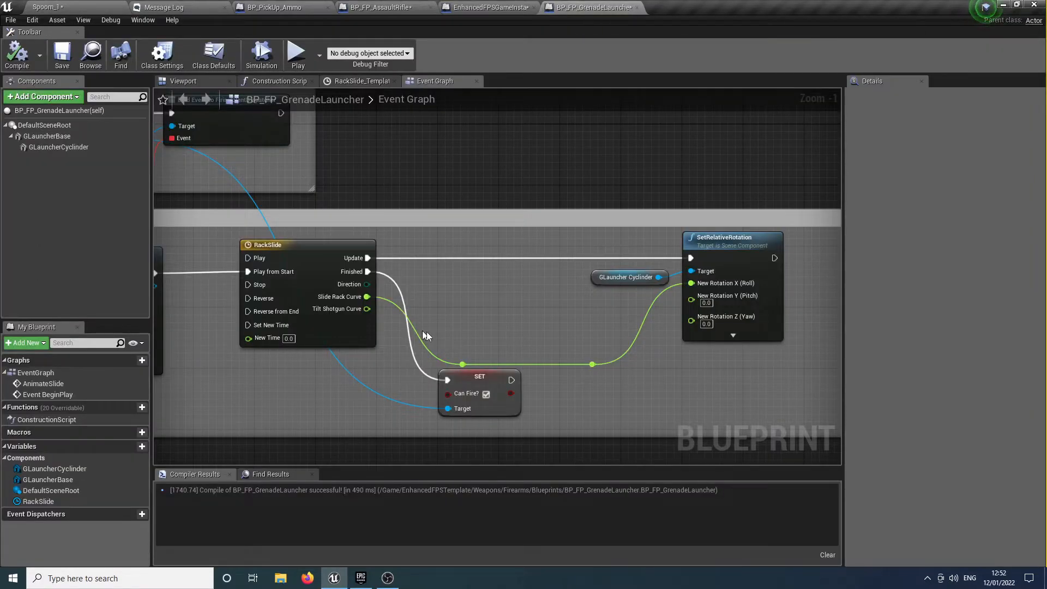
pyautogui.doubleClick(326, 259)
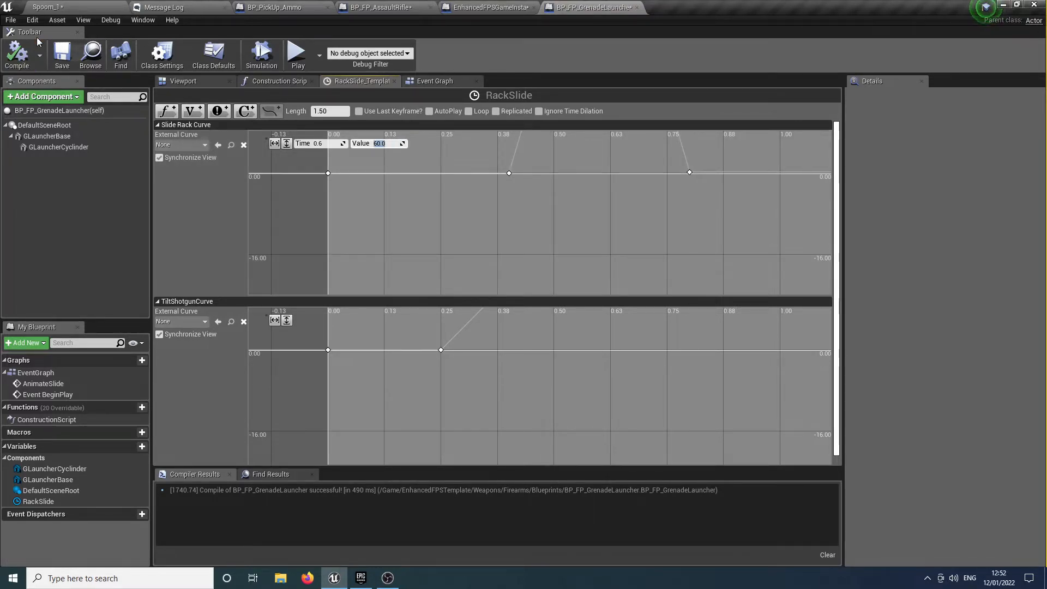
pyautogui.click(18, 53)
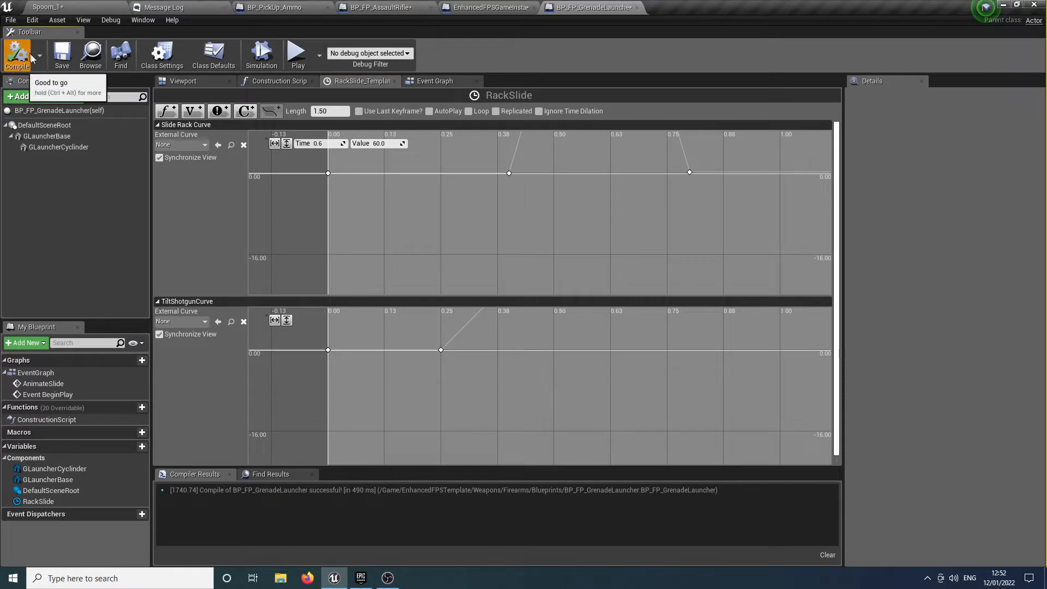
# Run the standalone game preview from the blueprint, fire the grenade launcher repeatedly to check the barrel's break-open animation, and close the preview
pyautogui.click(299, 57)
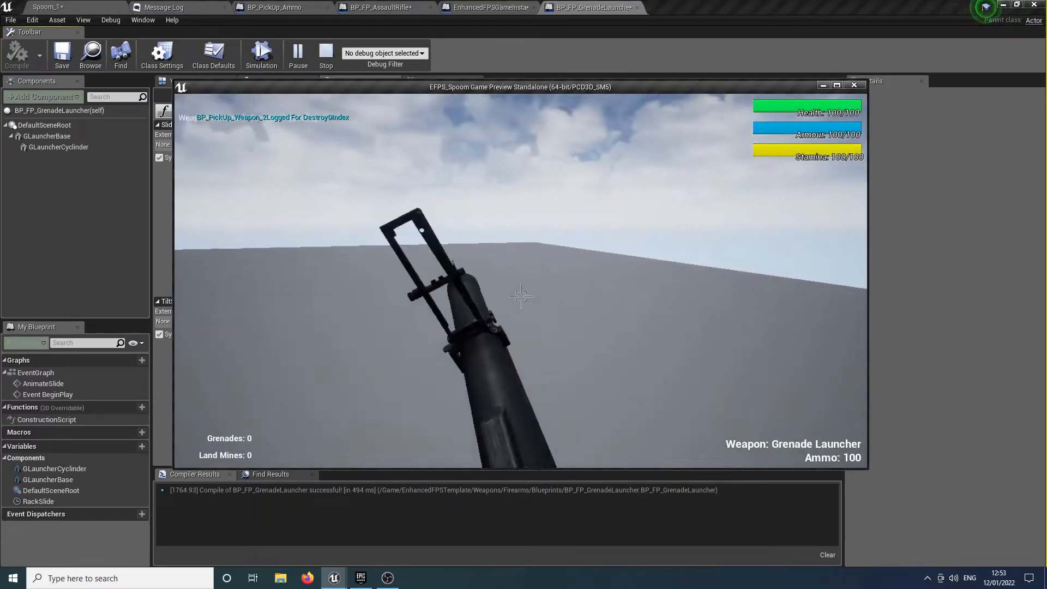
pyautogui.click(521, 296)
pyautogui.click(521, 296)
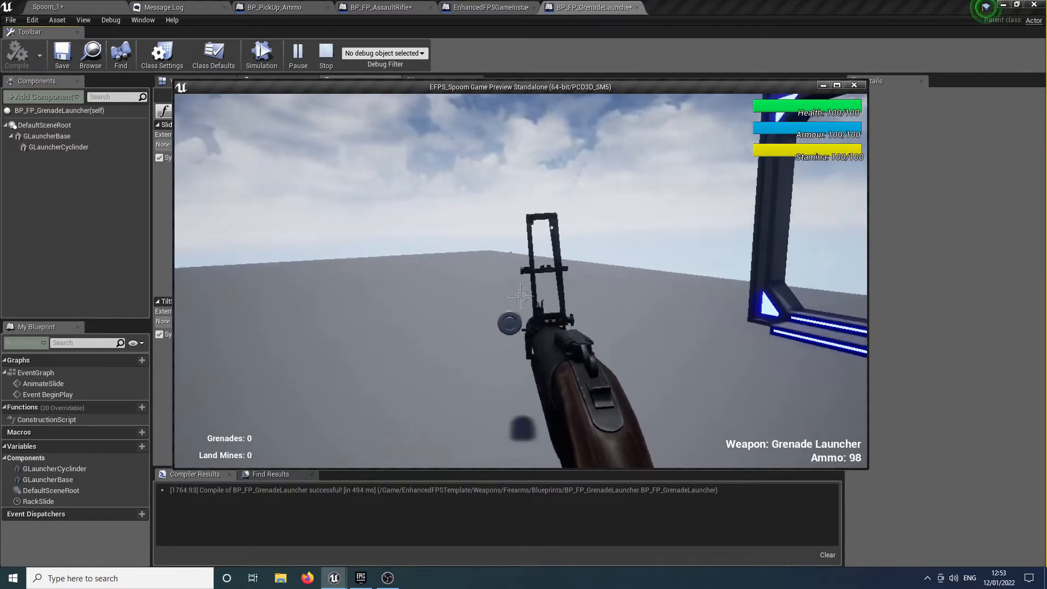
pyautogui.click(521, 296)
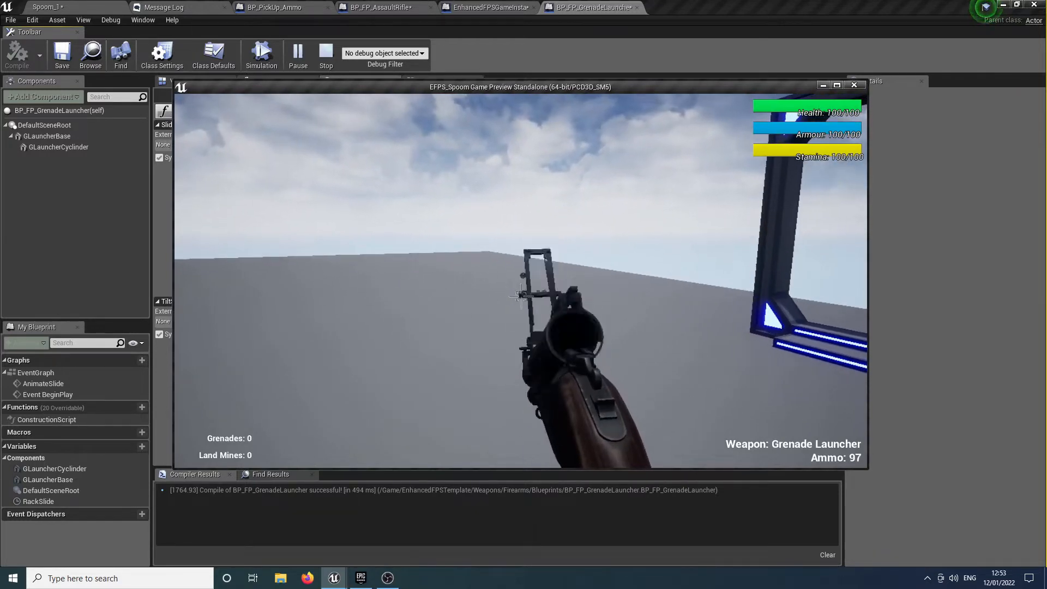
pyautogui.click(521, 296)
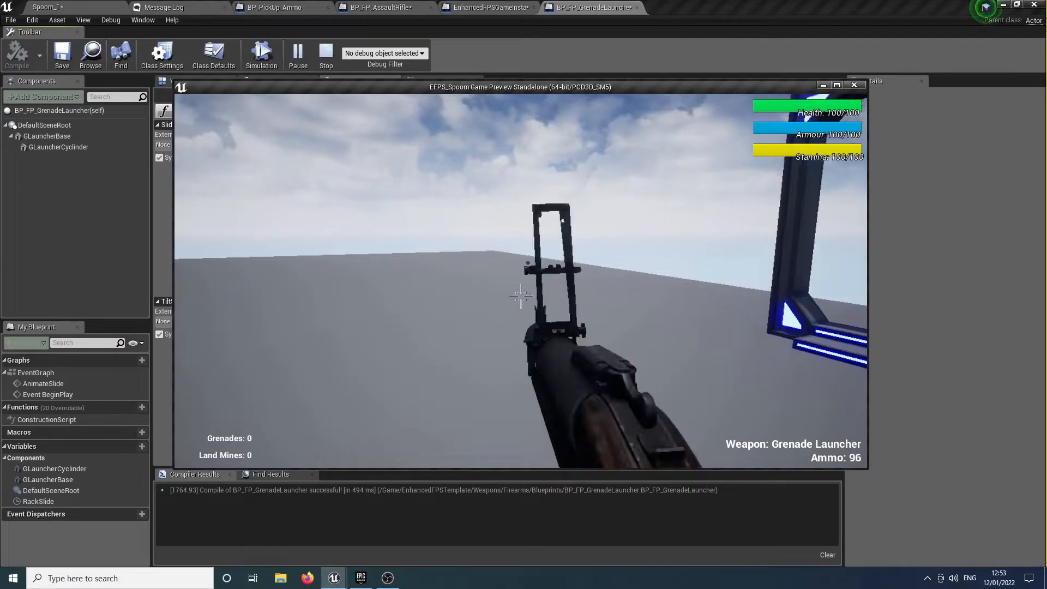
pyautogui.click(521, 296)
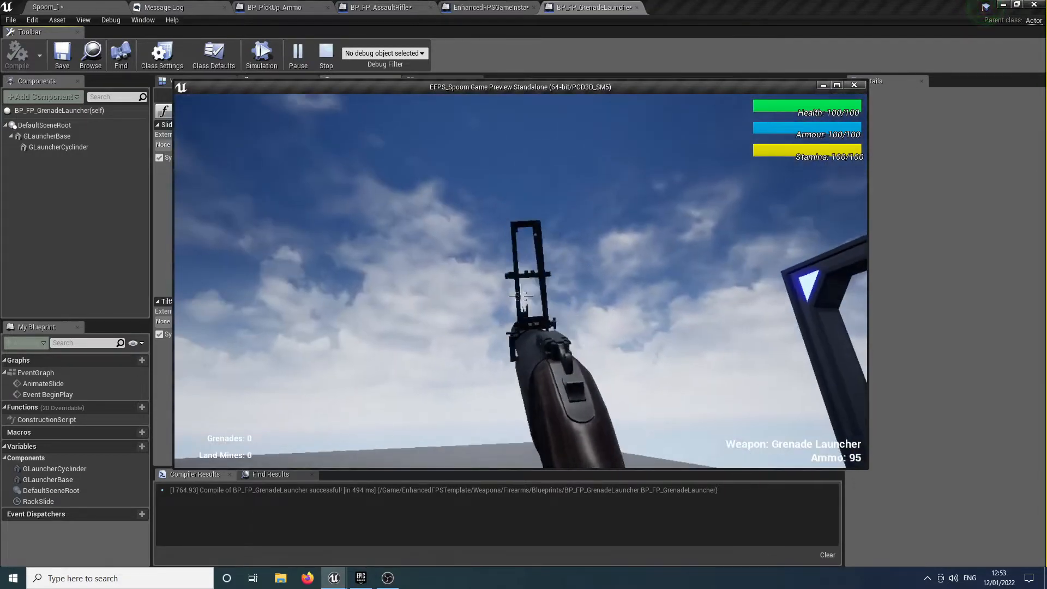
pyautogui.click(520, 296)
pyautogui.click(521, 296)
pyautogui.press('Escape')
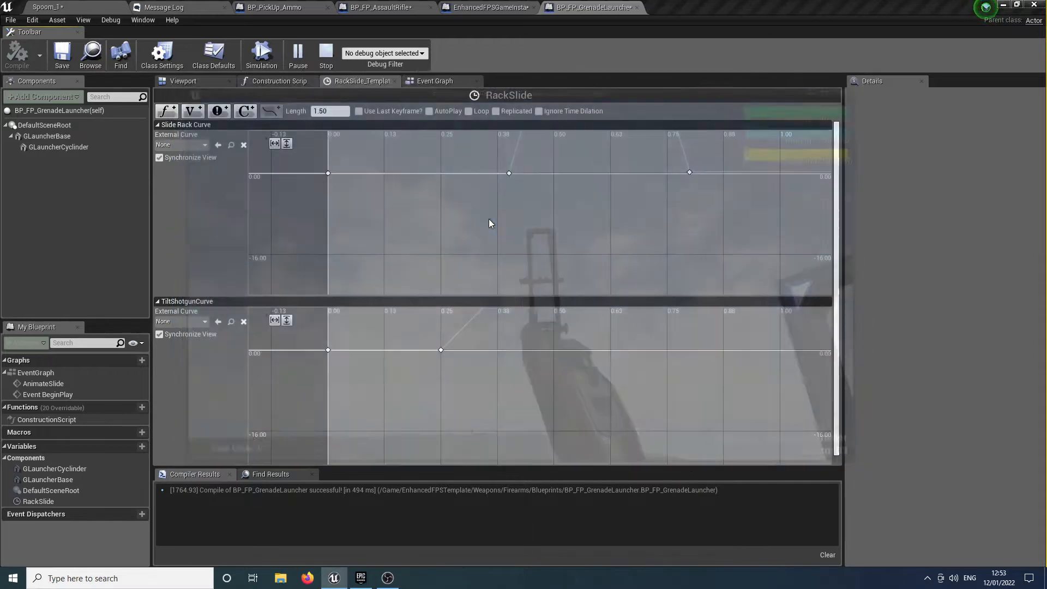
# Add a key to the TiltShotgunCurve's rising section at about time 0.65 with a value of about 55.9
pyautogui.scroll(-5, 513, 346)
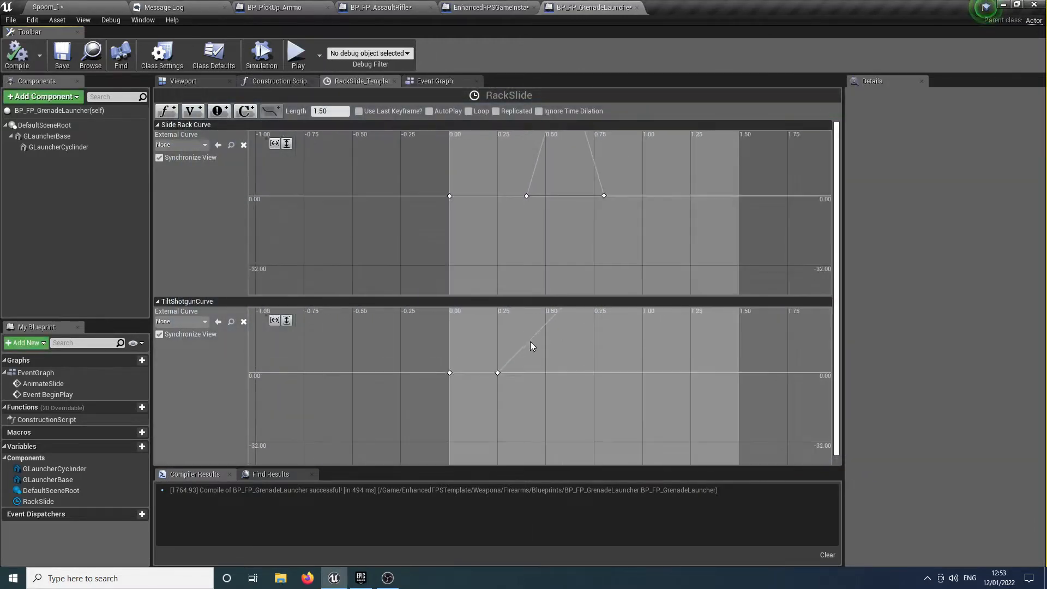
pyautogui.moveTo(486, 452); pyautogui.dragTo(490, 449, button='right')
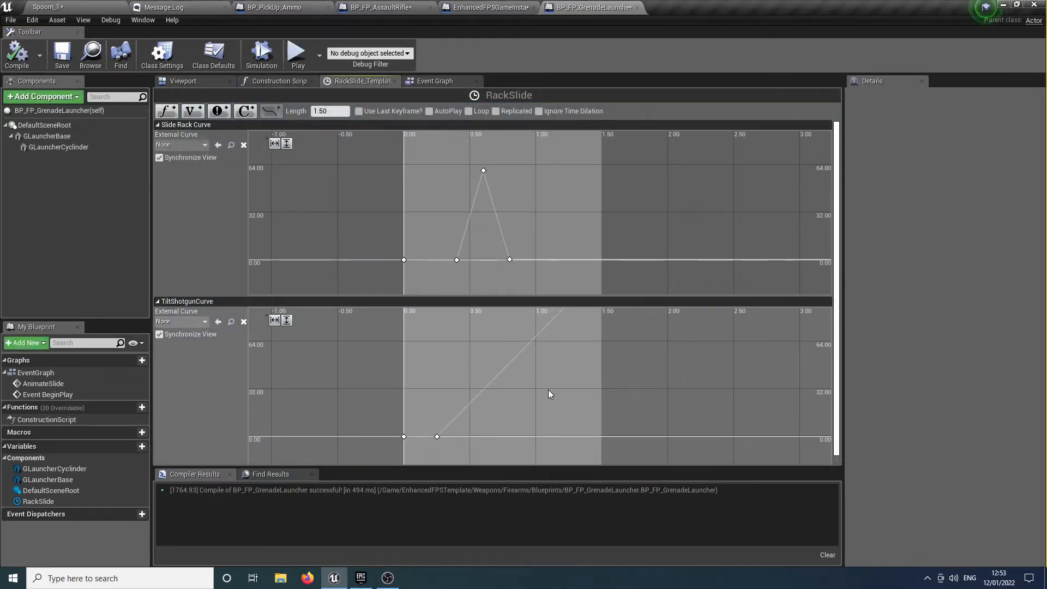
pyautogui.keyDown('shift'); pyautogui.click(505, 367); pyautogui.keyUp('shift')
pyautogui.moveTo(589, 375)
pyautogui.mouseDown(button='middle')
pyautogui.moveTo(568, 406)
pyautogui.moveTo(582, 366)
pyautogui.mouseUp(button='middle')
pyautogui.moveTo(581, 365); pyautogui.dragTo(552, 321, button='right')
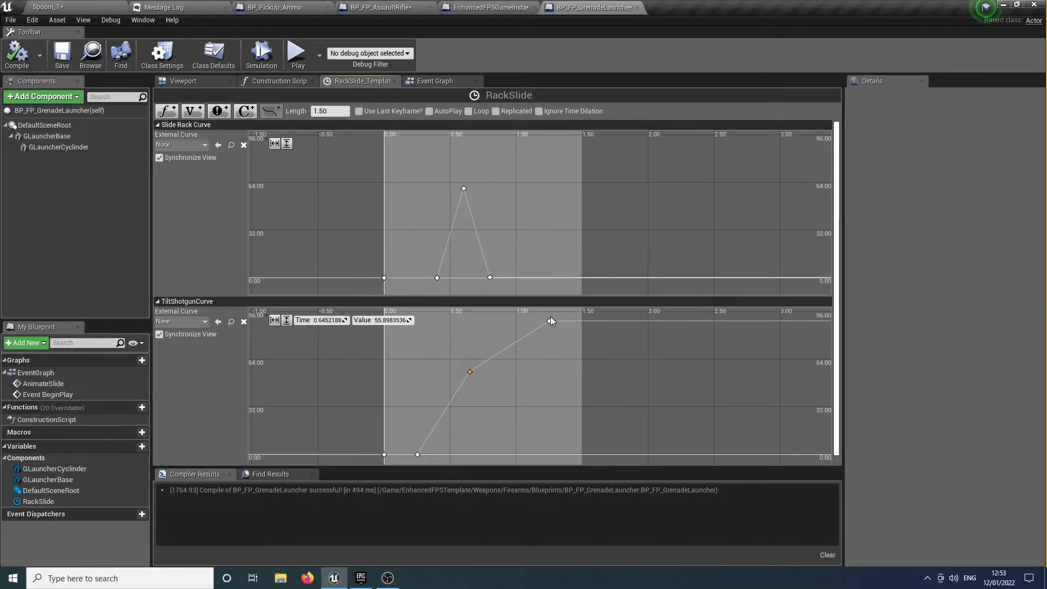
# Bring the TiltShotgunCurve's last key level with the added one and add an end key at about time 1.52 with value 0
pyautogui.moveTo(551, 324); pyautogui.dragTo(528, 376, button='middle')
pyautogui.keyDown('shift'); pyautogui.click(582, 419); pyautogui.keyUp('shift')
pyautogui.moveTo(582, 419); pyautogui.dragTo(585, 452)
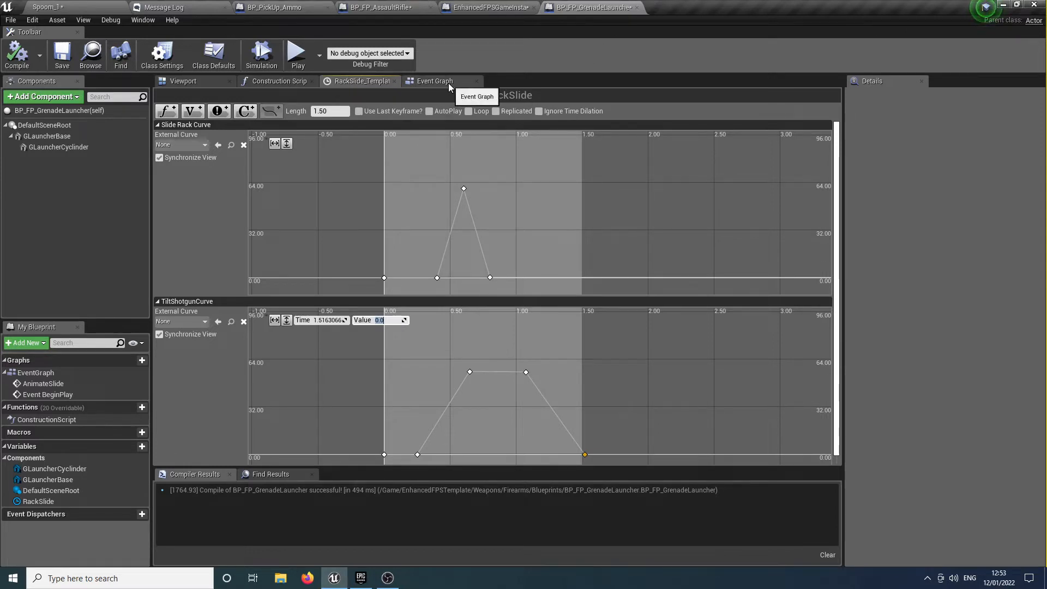
pyautogui.click(435, 81)
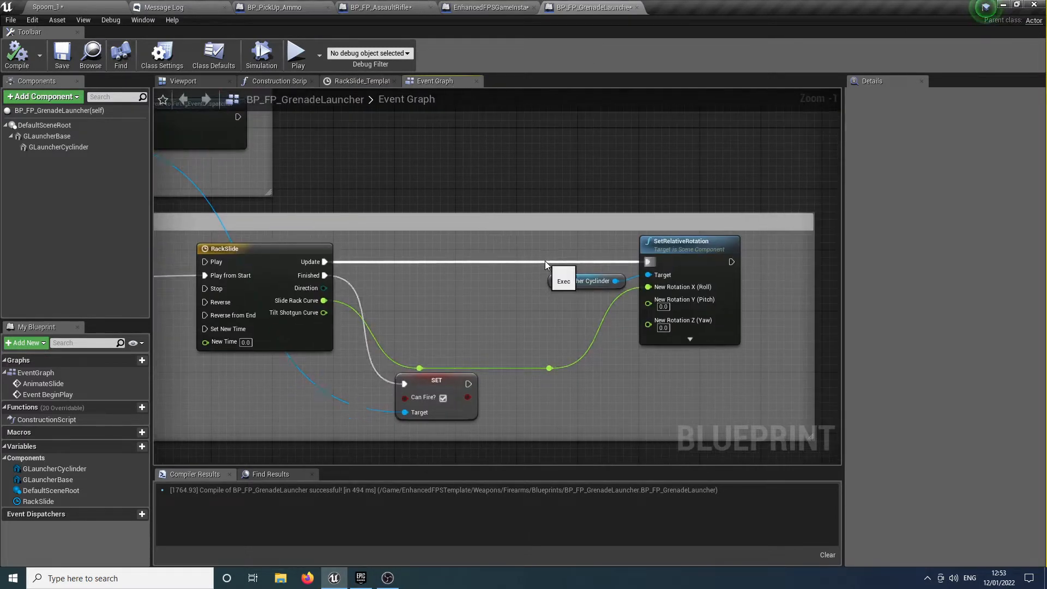
# Duplicate the SetRelativeRotation node and chain the copy between RackSlide's Update output and the GLauncher Cylinder rotation node
pyautogui.click(677, 256)
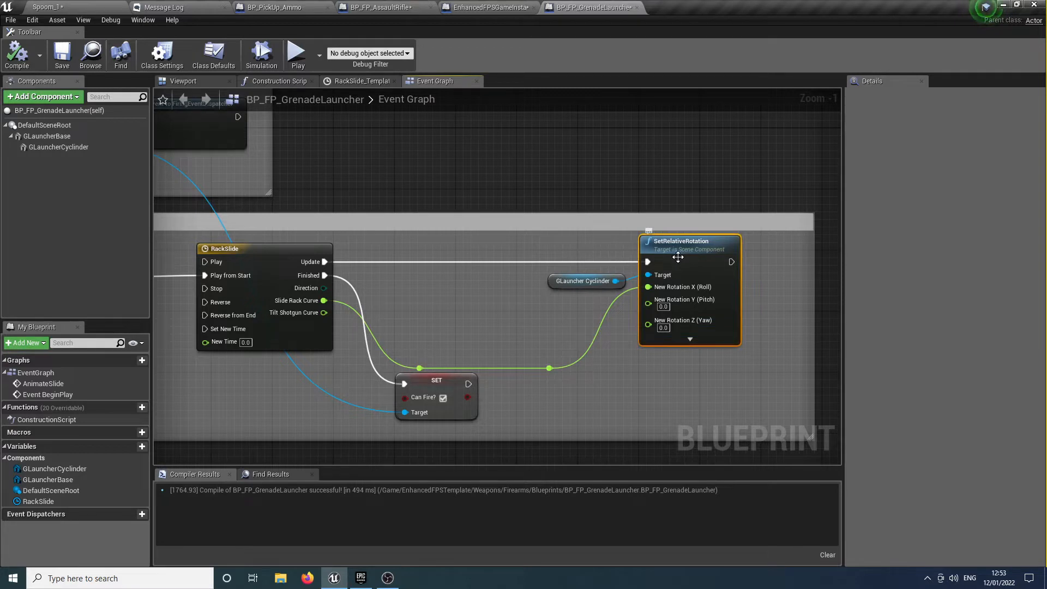
pyautogui.hotkey('ctrl', 'c')
pyautogui.hotkey('ctrl', 'v')
pyautogui.moveTo(685, 274); pyautogui.dragTo(472, 246)
pyautogui.moveTo(324, 263); pyautogui.dragTo(419, 263)
pyautogui.moveTo(503, 262); pyautogui.dragTo(648, 262)
# Connect GLauncherBase as the copied rotation node's target, feed Tilt Shotgun Curve into its New Rotation X (Roll), and compile
pyautogui.moveTo(39, 127); pyautogui.dragTo(420, 276)
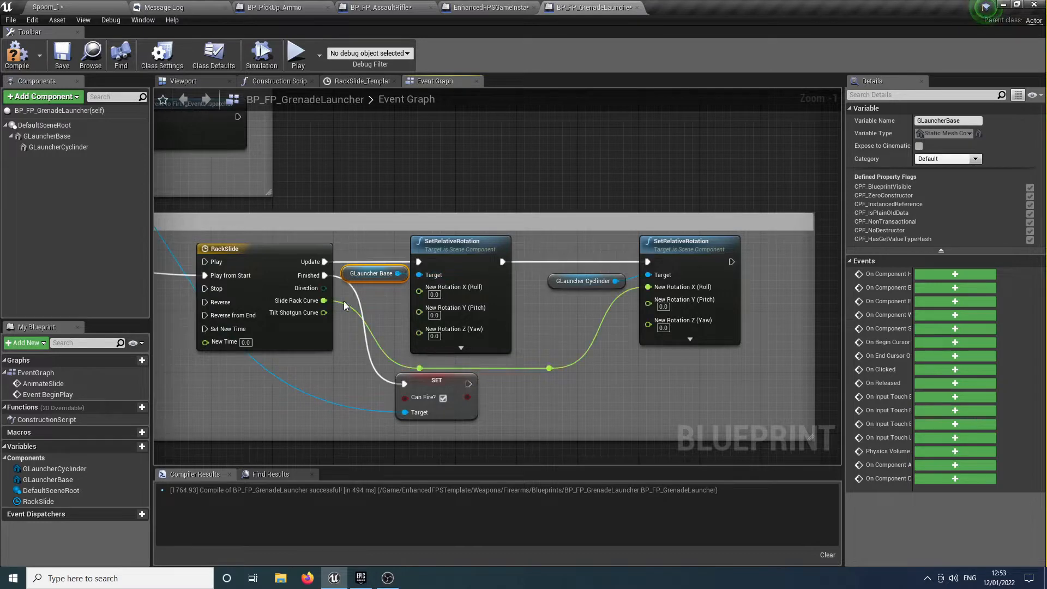
pyautogui.moveTo(325, 313); pyautogui.dragTo(419, 290)
pyautogui.click(16, 54)
# Run the standalone game preview, collect and fire the grenade launcher to check its tilt animation, and close the preview
pyautogui.click(297, 53)
pyautogui.click(410, 228)
pyautogui.press('w')
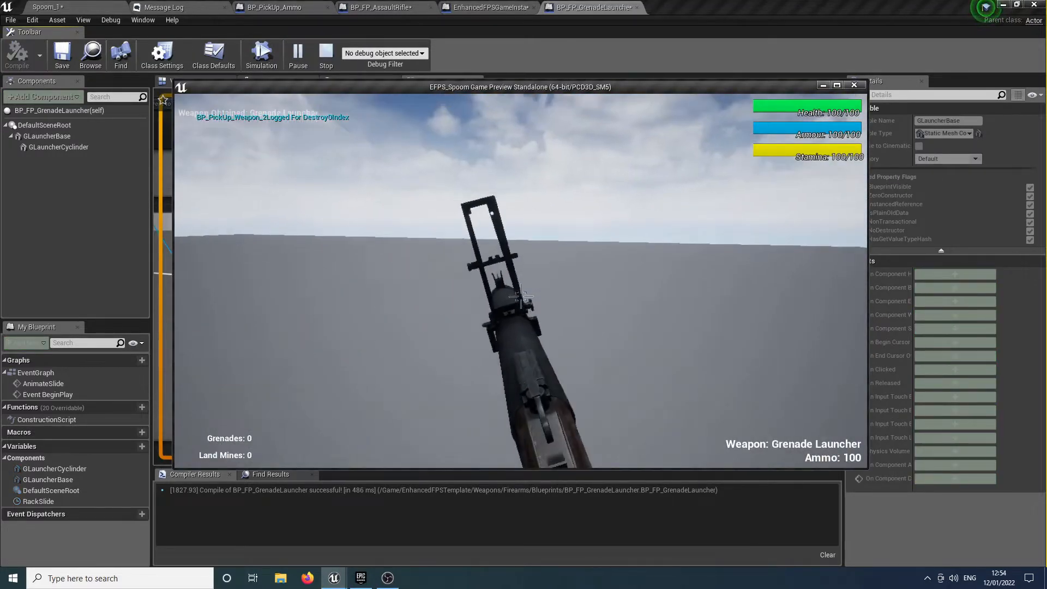
pyautogui.click(521, 296)
pyautogui.click(521, 296)
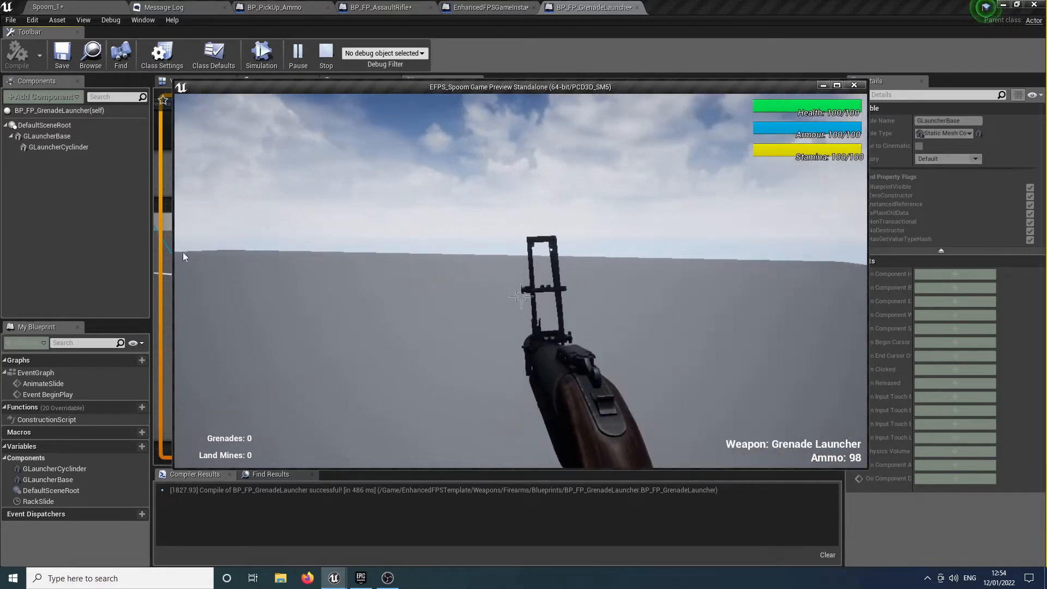
pyautogui.press('Escape')
# Lower the two raised keys of the RackSlide timeline's TiltShotgunCurve to a value of about 18.4 and compile the blueprint
pyautogui.doubleClick(295, 265)
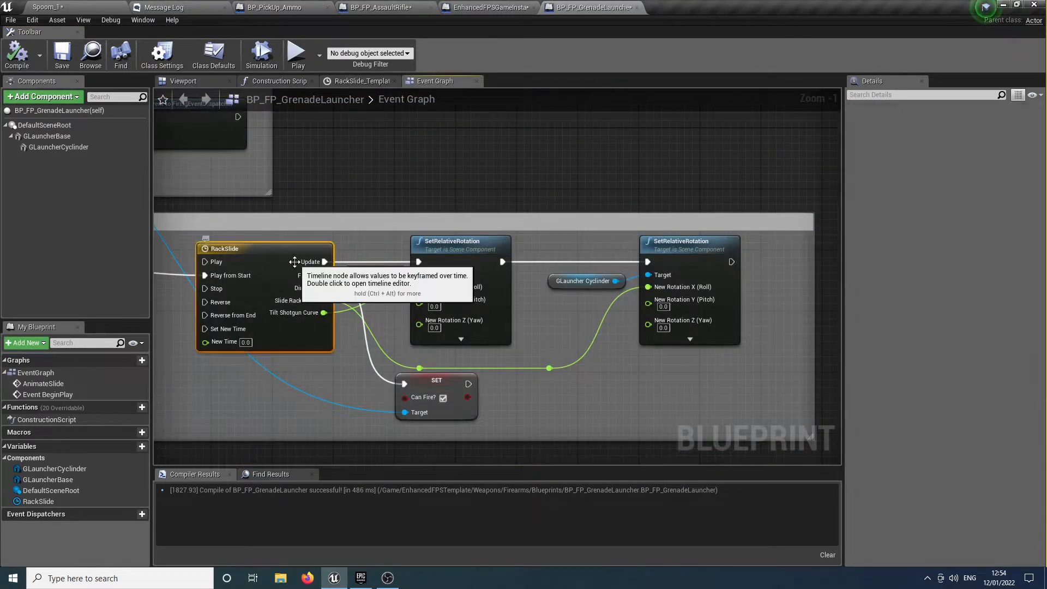
pyautogui.moveTo(463, 346); pyautogui.dragTo(528, 428)
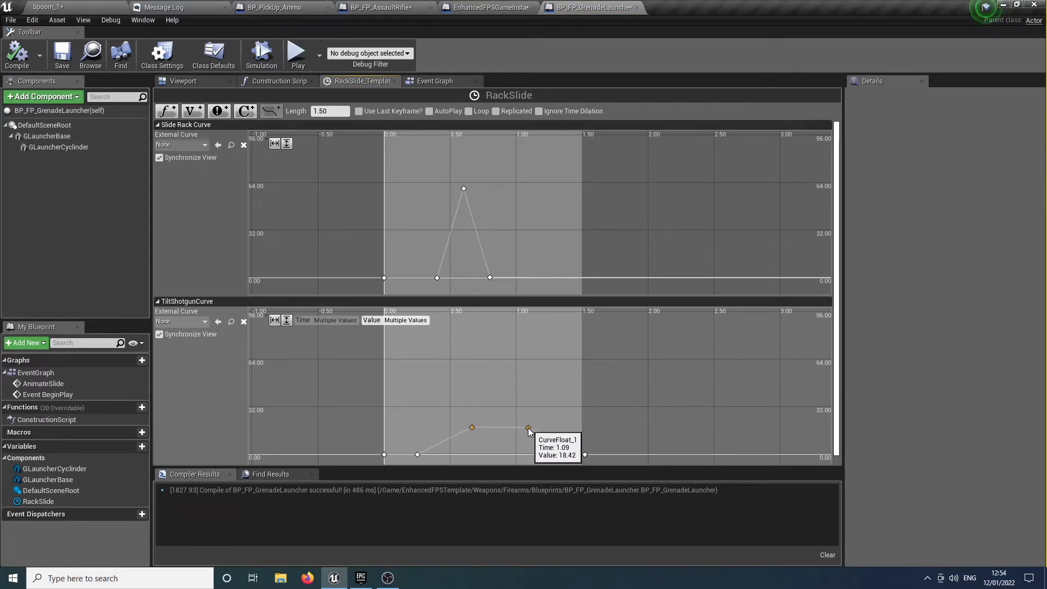
pyautogui.click(16, 53)
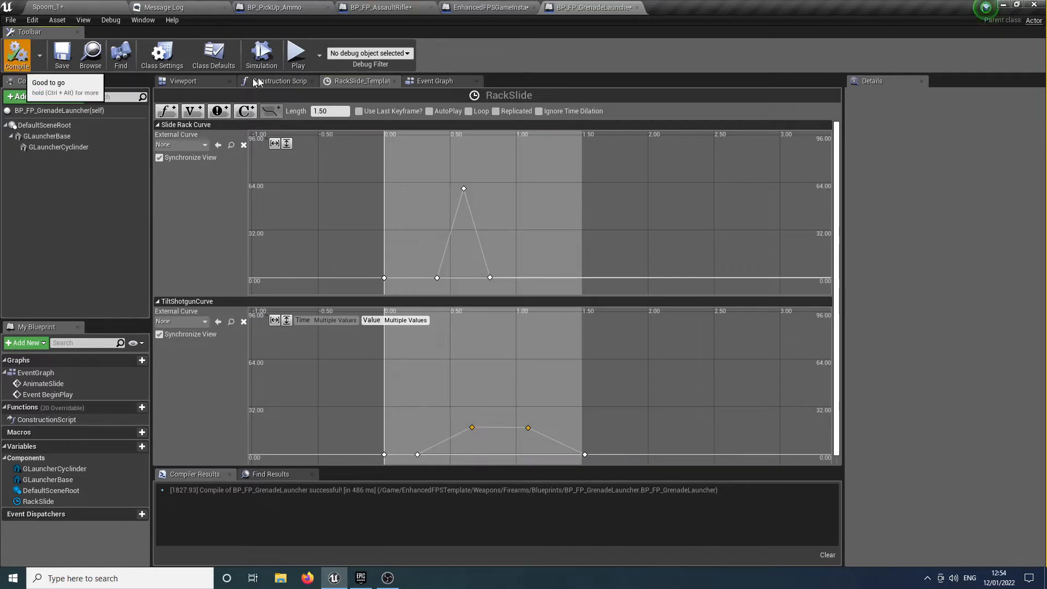
# Test the reduced tilt by firing the grenade launcher several times in the standalone game preview, and close it
pyautogui.click(296, 56)
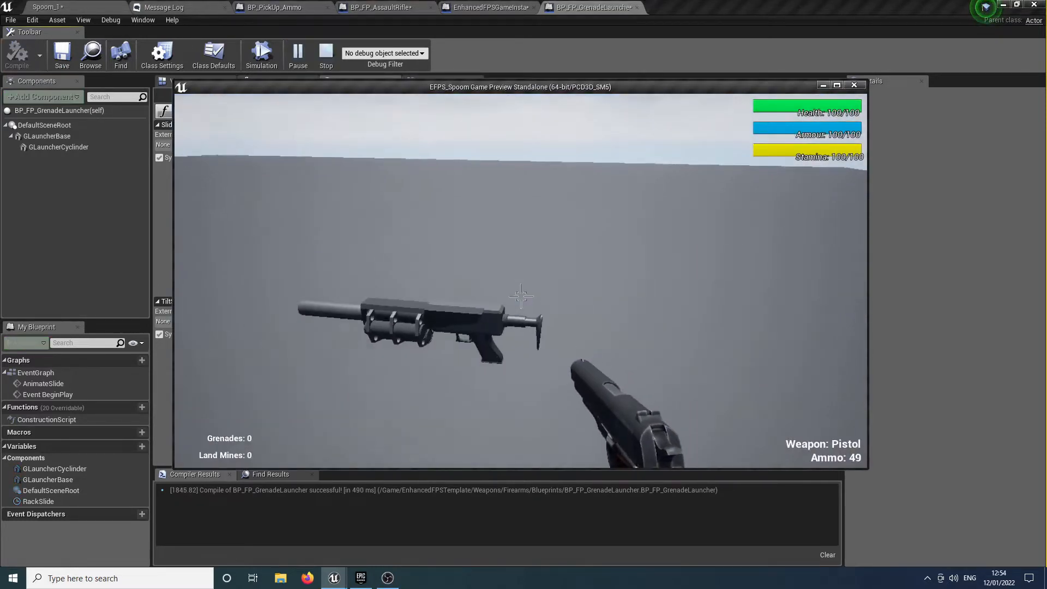
pyautogui.click(521, 296)
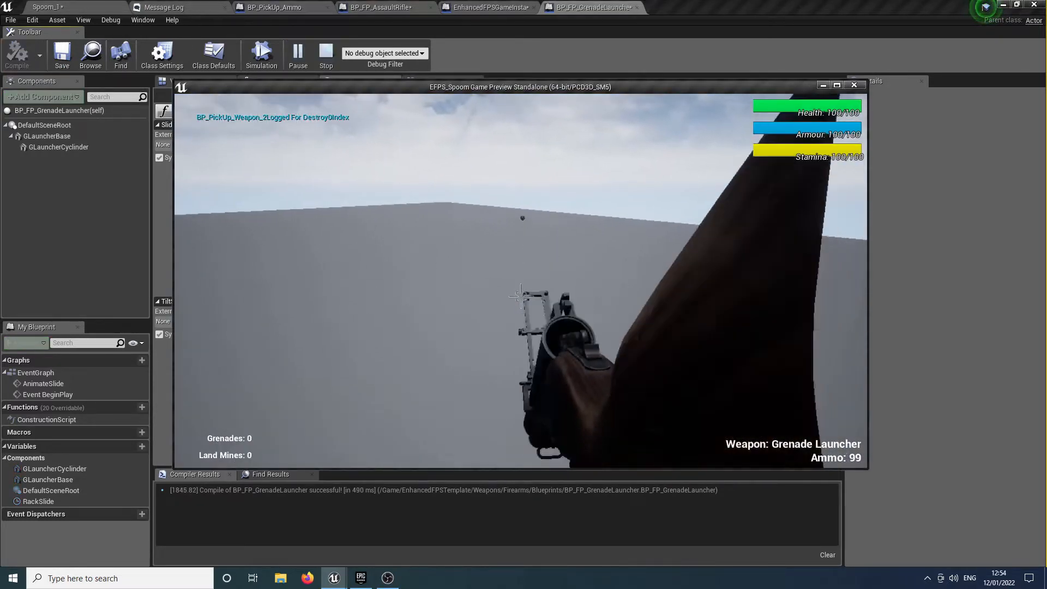
pyautogui.click(521, 296)
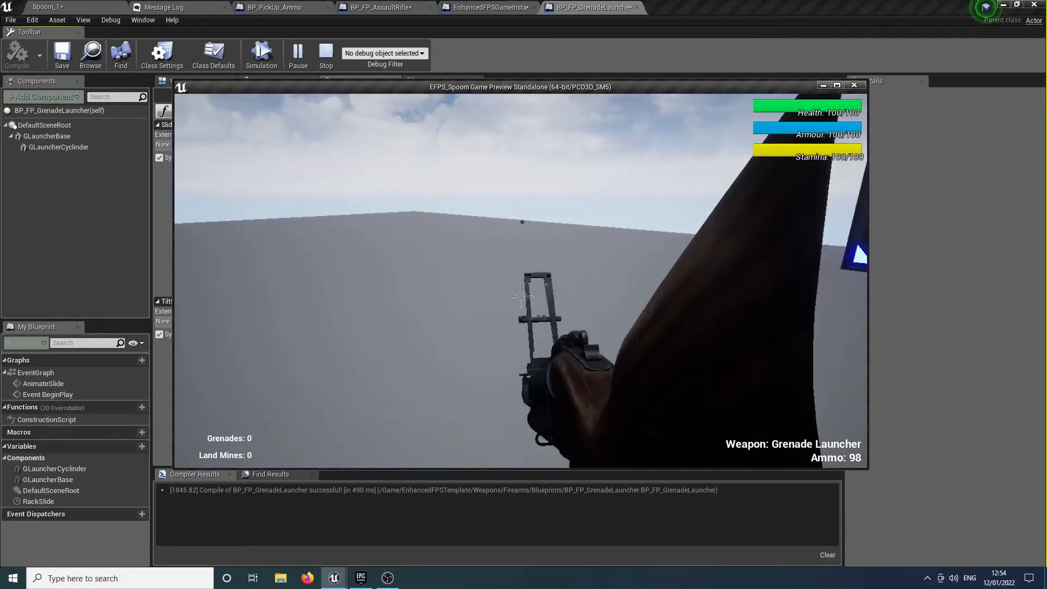
pyautogui.click(521, 296)
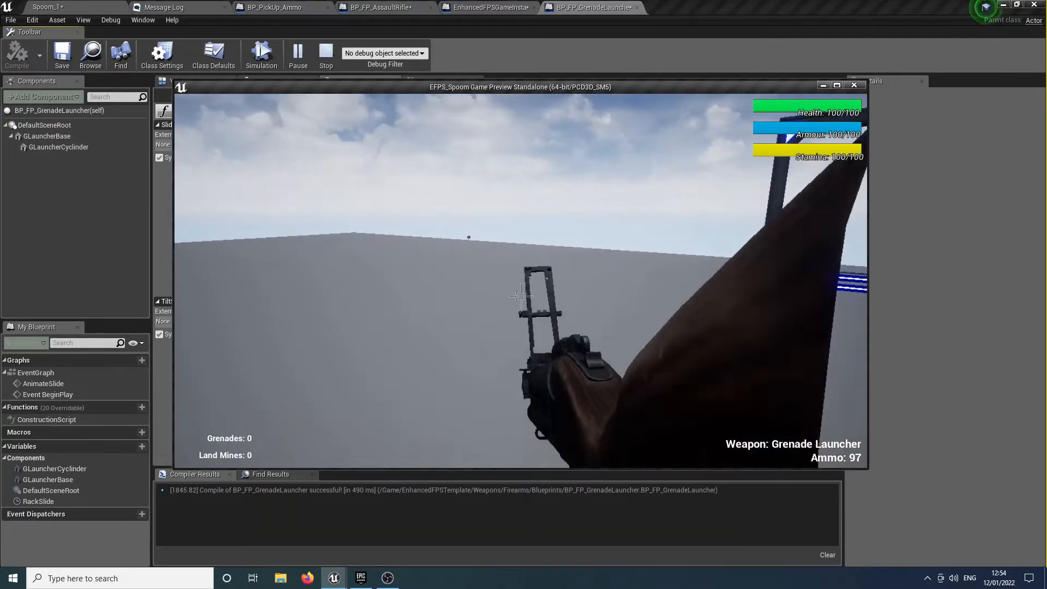
pyautogui.click(521, 296)
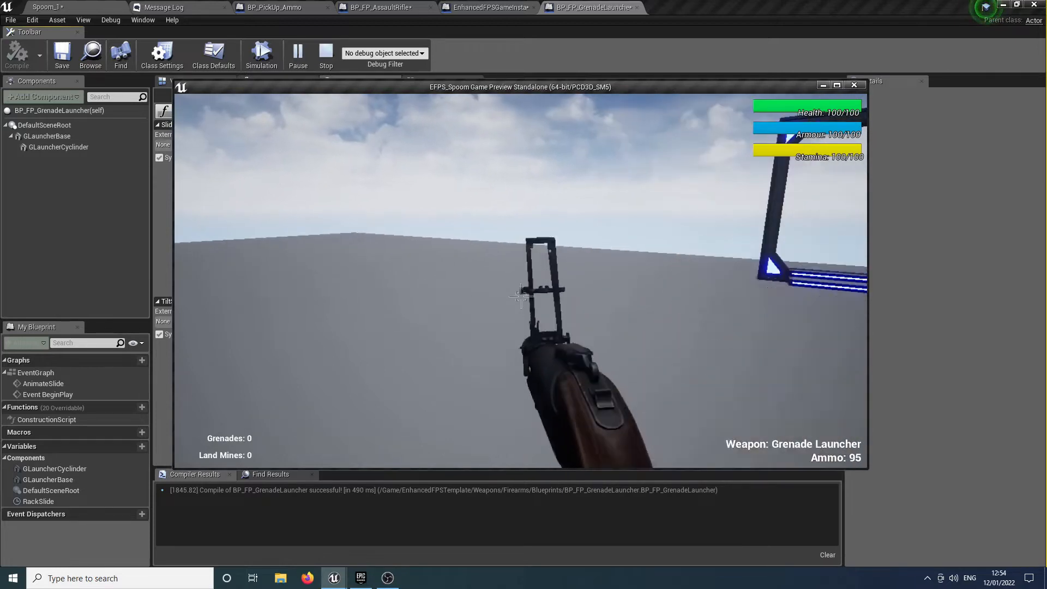
pyautogui.press('Escape')
# Move the TiltShotgunCurve's two middle keys slightly below zero to reverse the launcher's tilt direction
pyautogui.moveTo(521, 390); pyautogui.dragTo(507, 328, button='right')
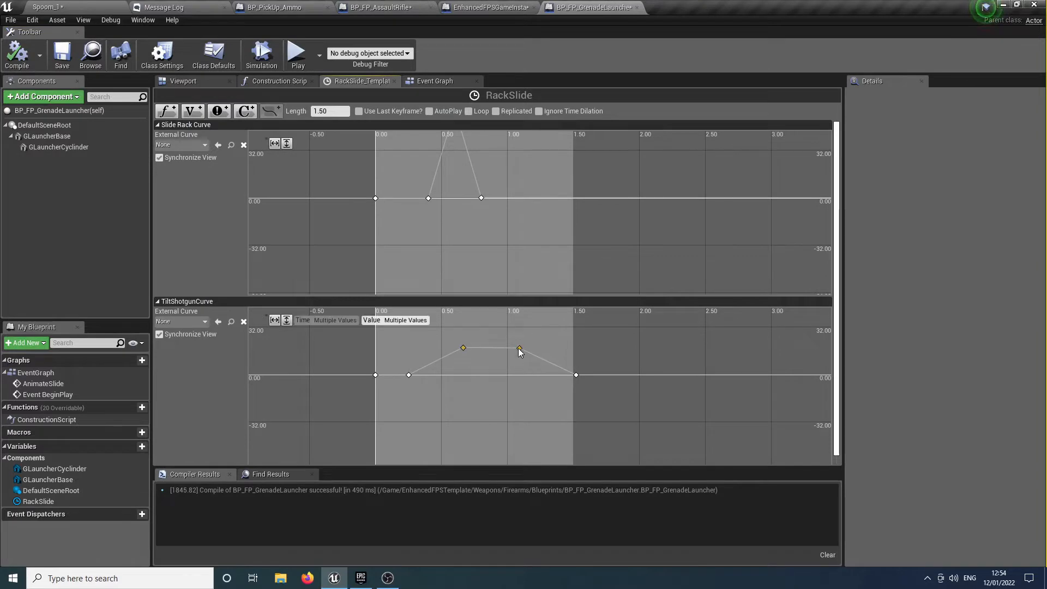
pyautogui.moveTo(522, 350); pyautogui.dragTo(519, 386)
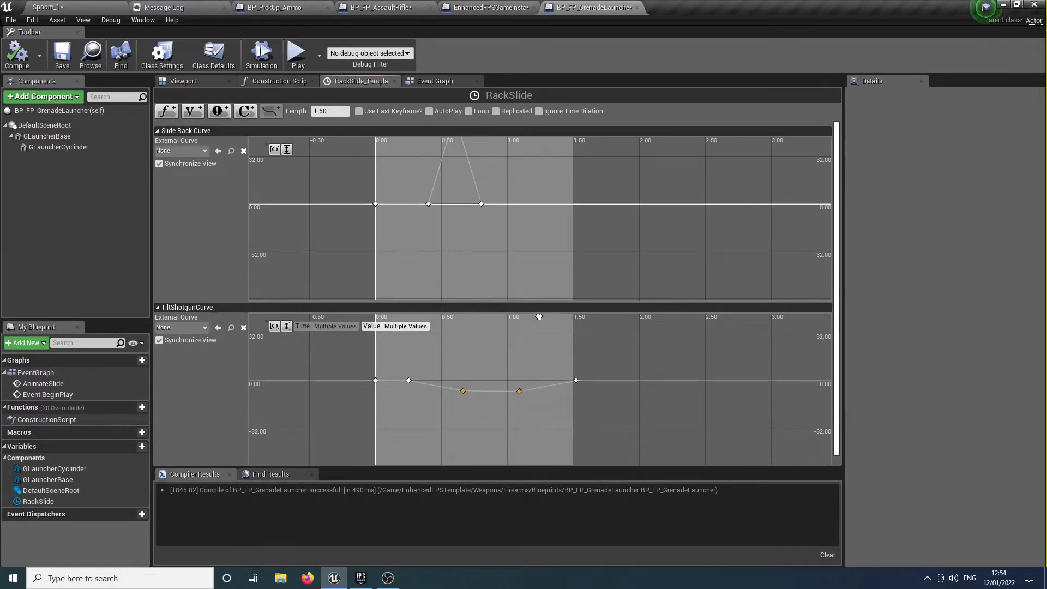
# Add a Slide Rack Curve key of about 57, shift it and the zero-value end key to about times 1.05 and 1.12, and compile
pyautogui.moveTo(539, 376)
pyautogui.mouseDown(button='right')
pyautogui.moveTo(530, 438)
pyautogui.moveTo(536, 369)
pyautogui.mouseUp(button='right')
pyautogui.moveTo(531, 225); pyautogui.dragTo(551, 248, button='right')
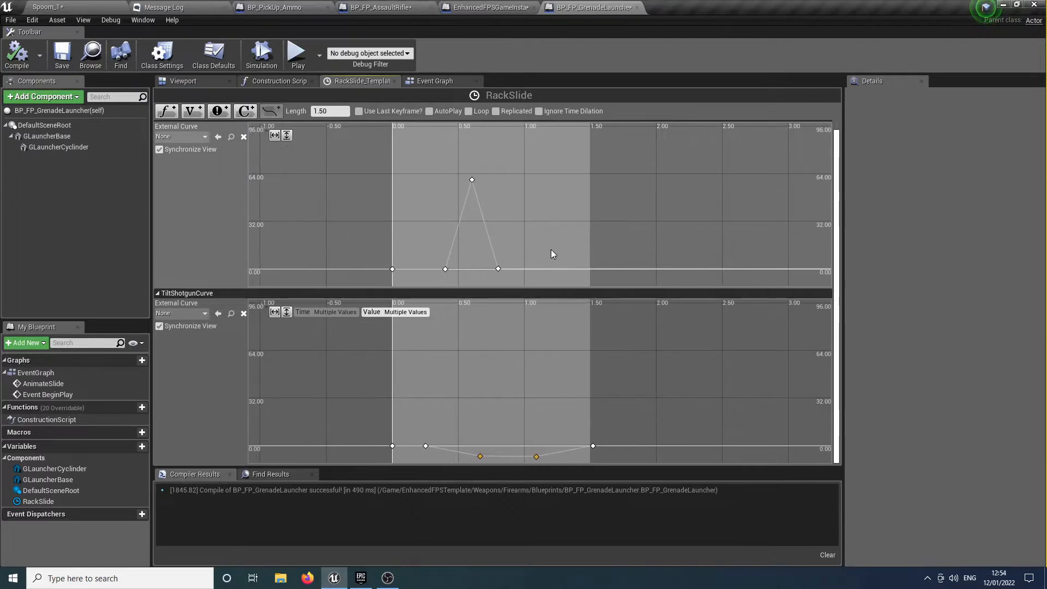
pyautogui.keyDown('shift'); pyautogui.click(479, 199); pyautogui.keyUp('shift')
pyautogui.moveTo(490, 182); pyautogui.dragTo(489, 182)
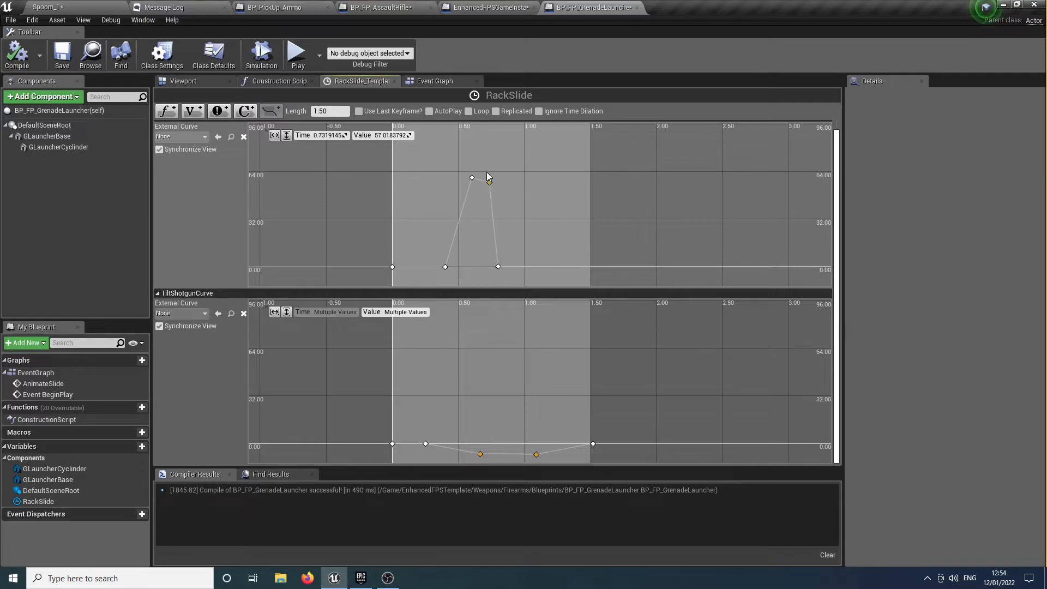
pyautogui.moveTo(519, 278); pyautogui.dragTo(543, 271)
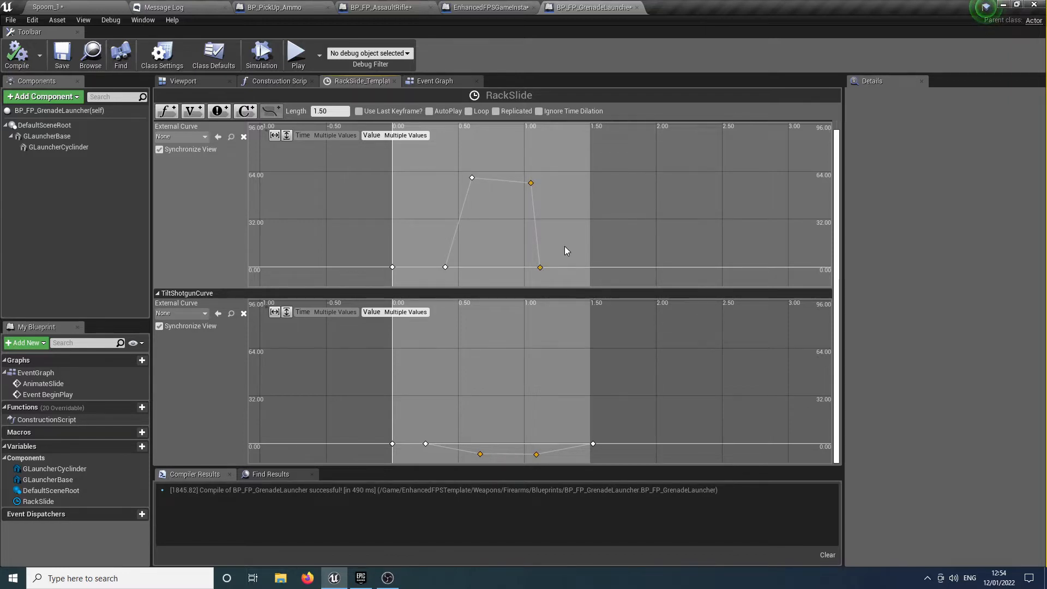
pyautogui.click(540, 268)
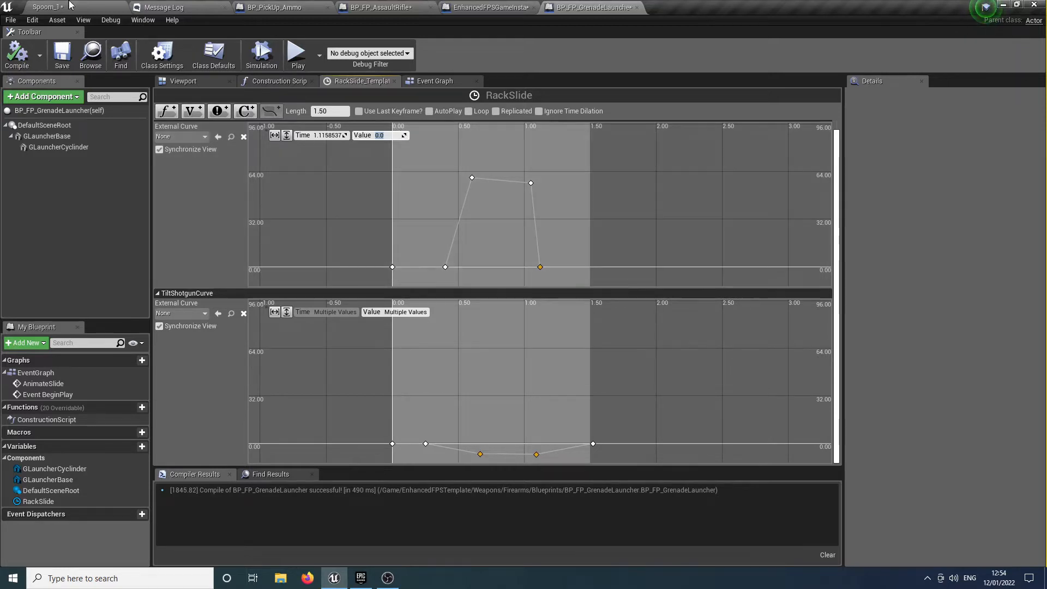
pyautogui.click(16, 55)
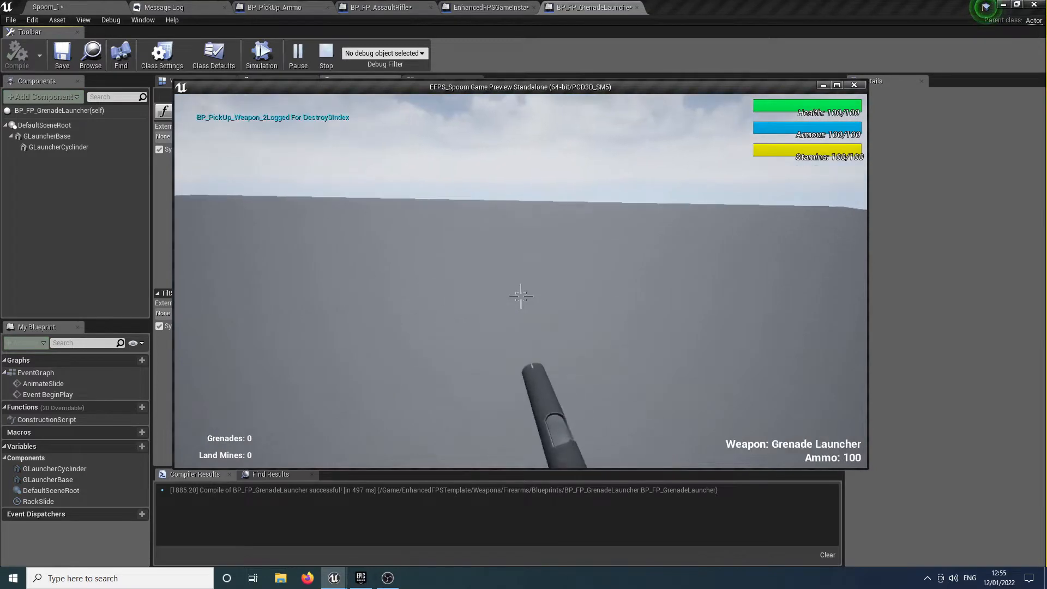
# Fire the grenade launcher repeatedly in the game preview to check the longer barrel opening and reversed tilt, and close the preview
pyautogui.click(521, 296)
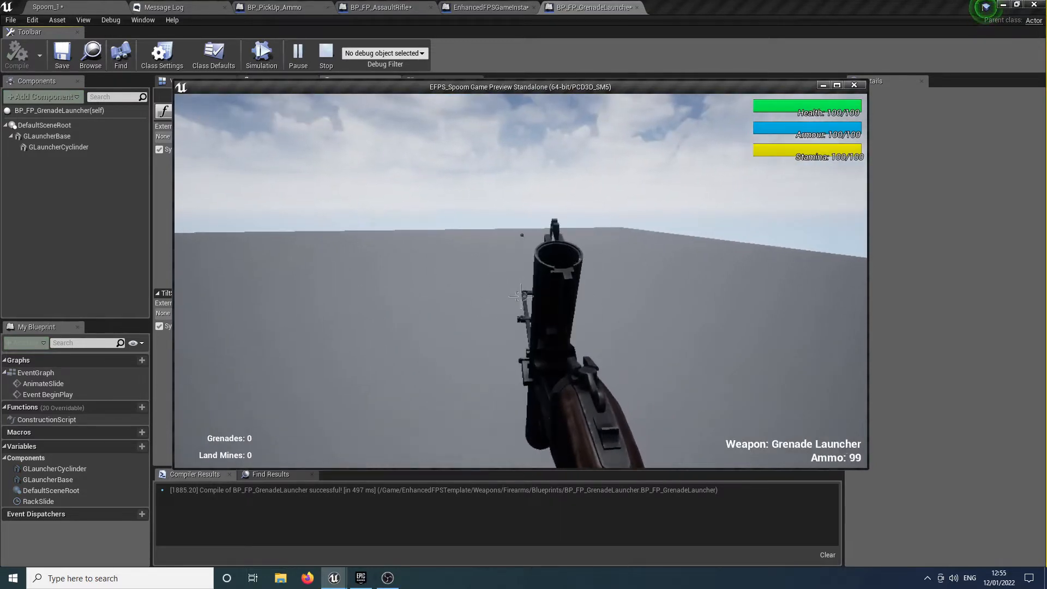
pyautogui.click(521, 296)
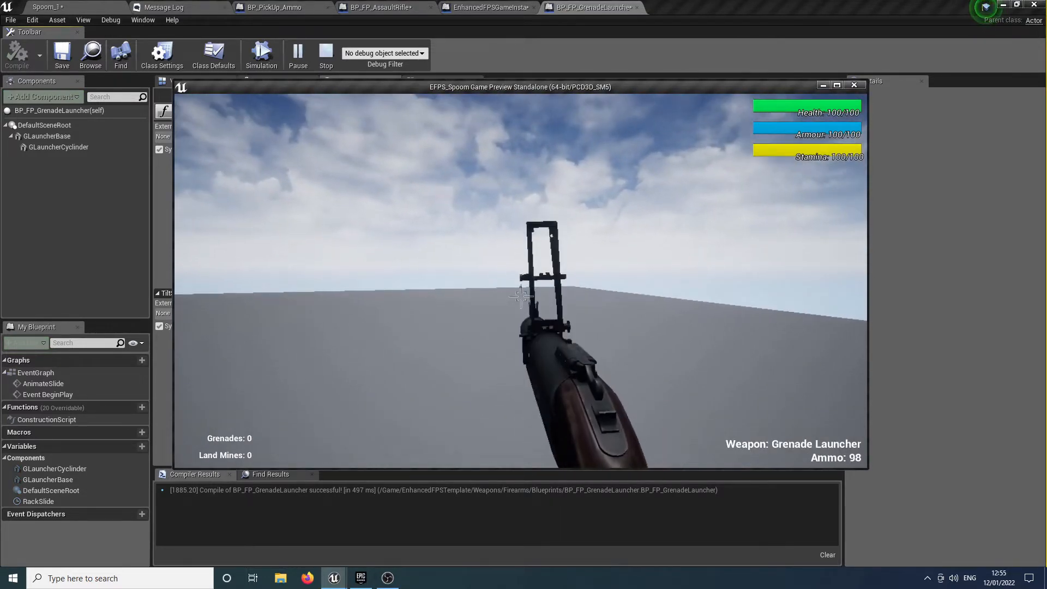
pyautogui.click(521, 296)
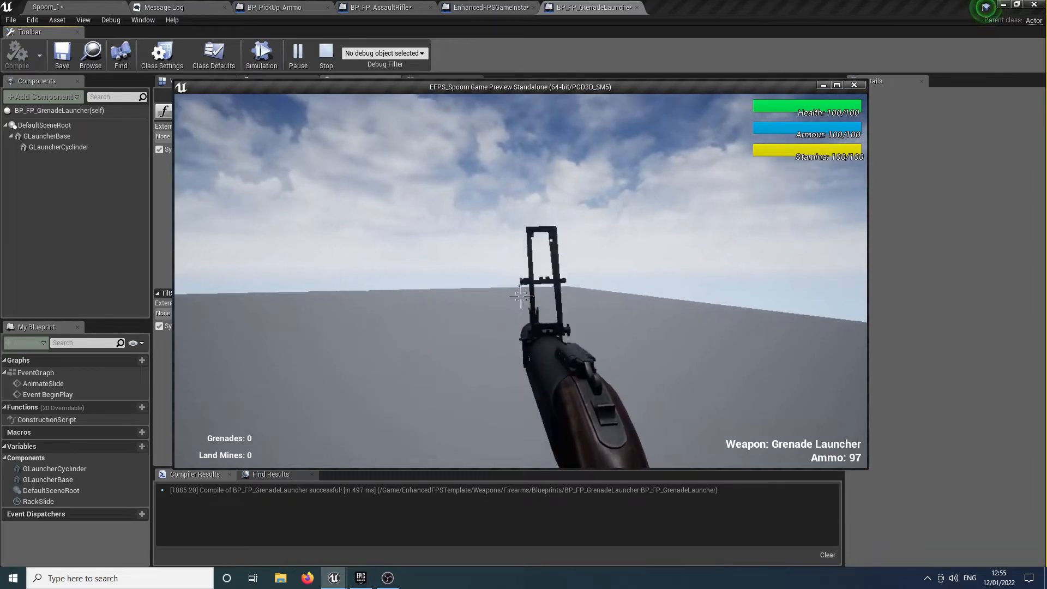
pyautogui.click(521, 296)
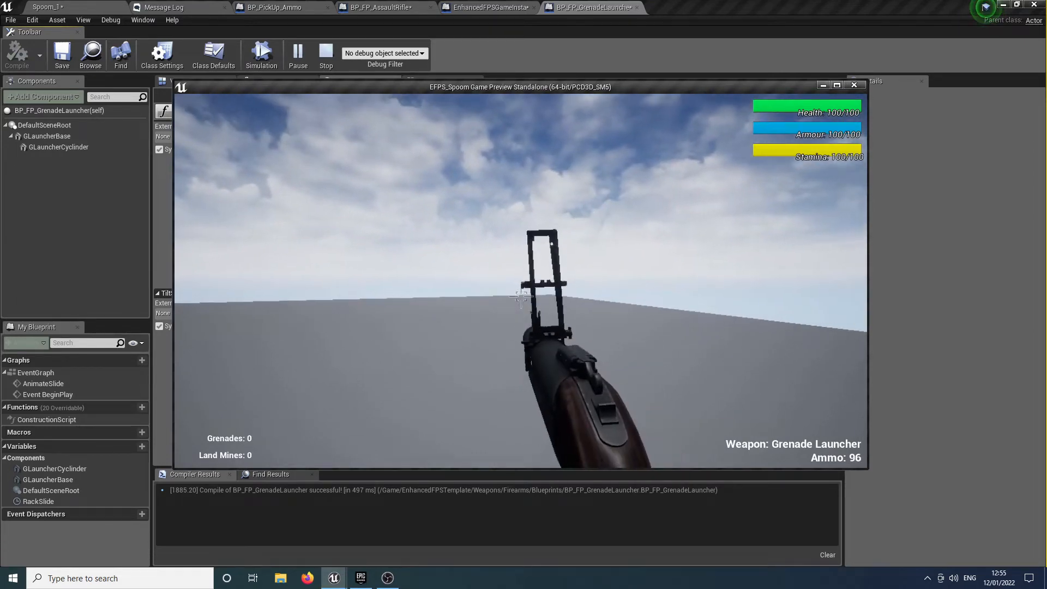
pyautogui.click(521, 296)
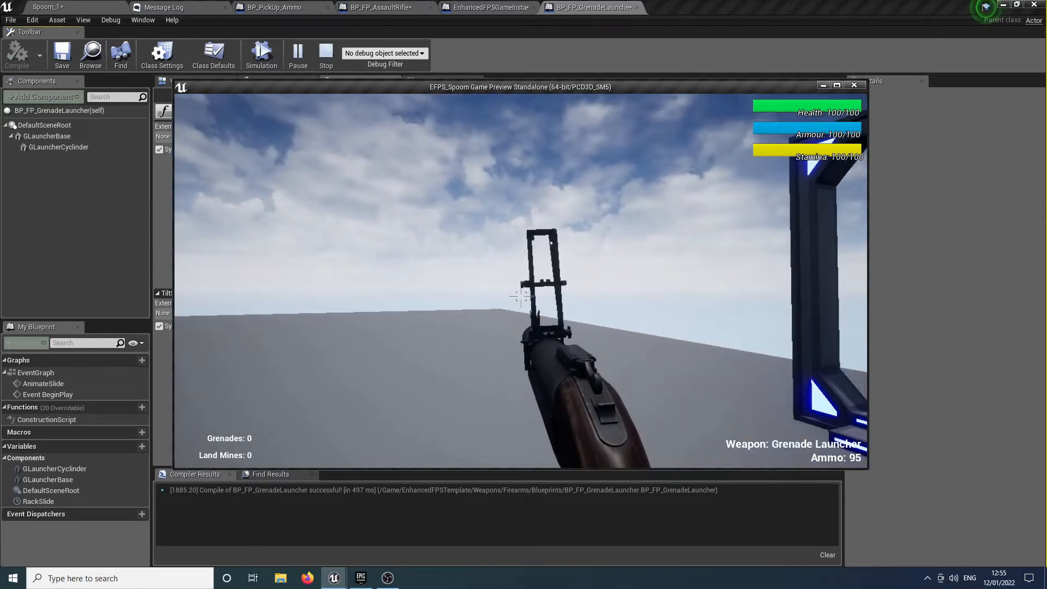
pyautogui.click(521, 296)
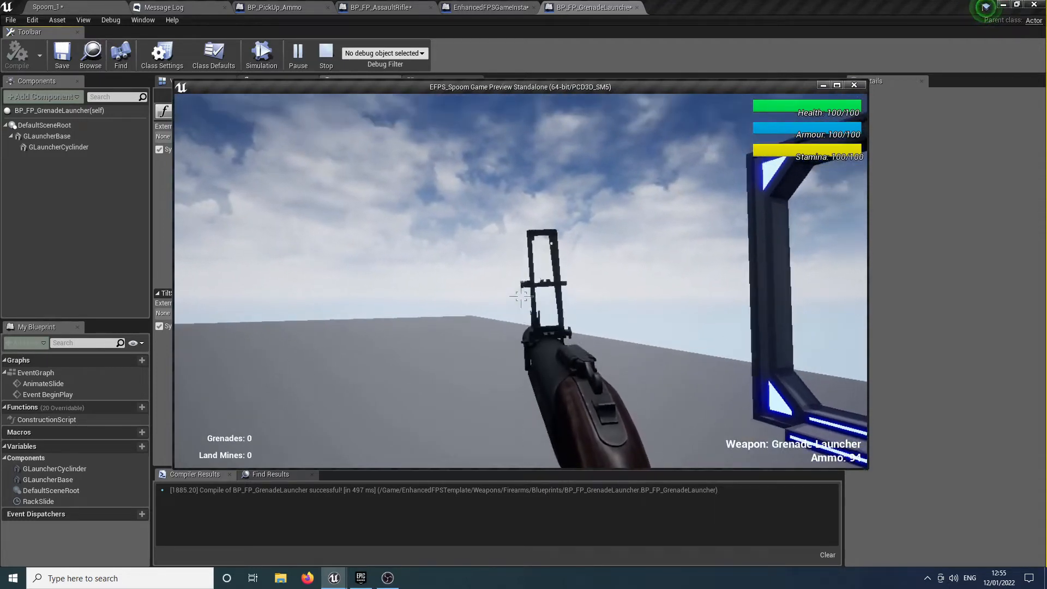
pyautogui.click(521, 296)
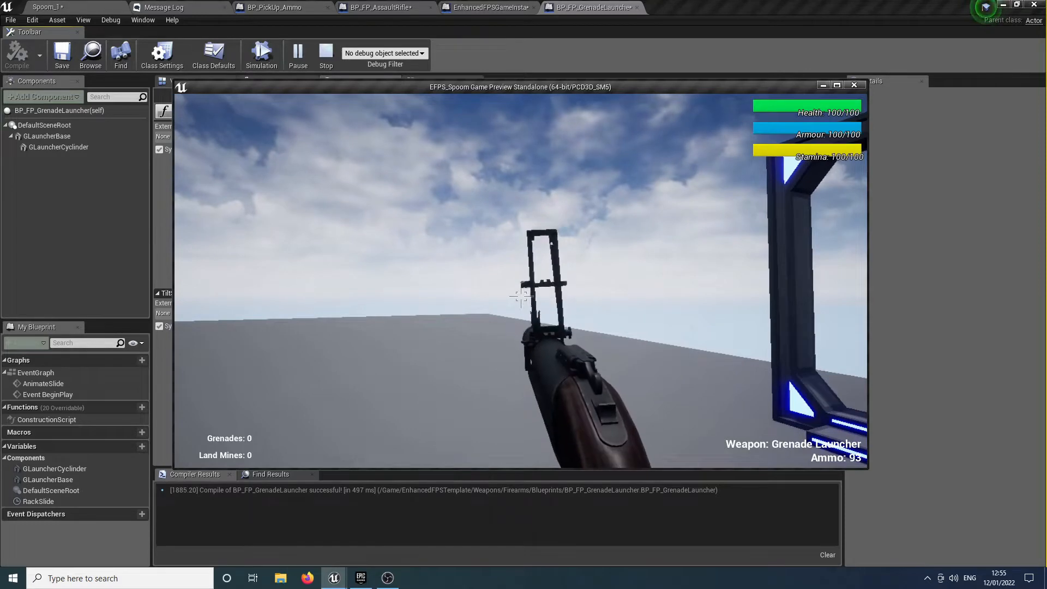
pyautogui.click(521, 295)
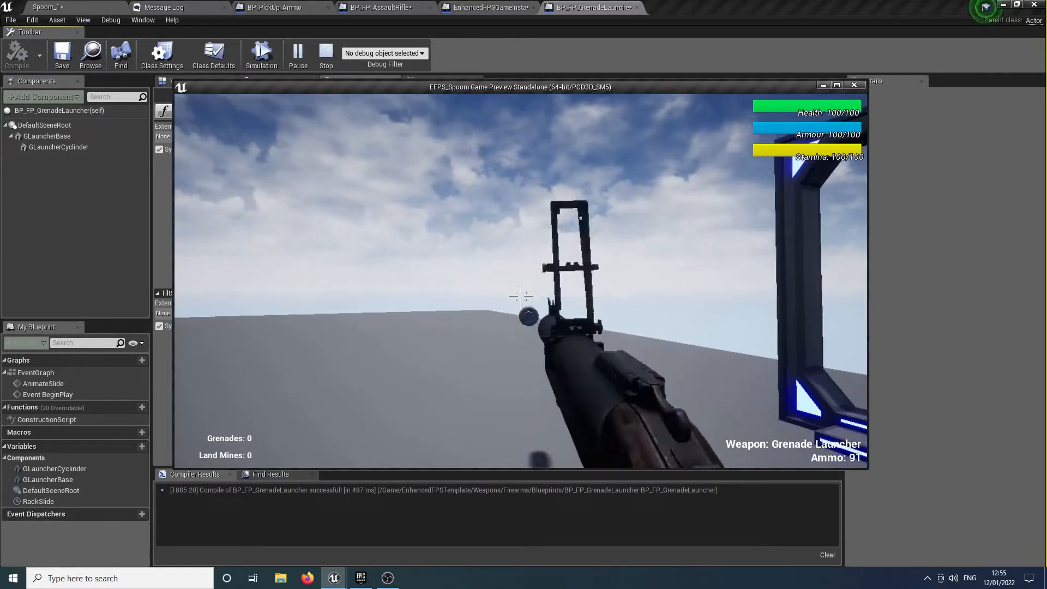
pyautogui.click(521, 296)
pyautogui.click(520, 296)
pyautogui.click(521, 296)
pyautogui.click(521, 296)
pyautogui.click(521, 296)
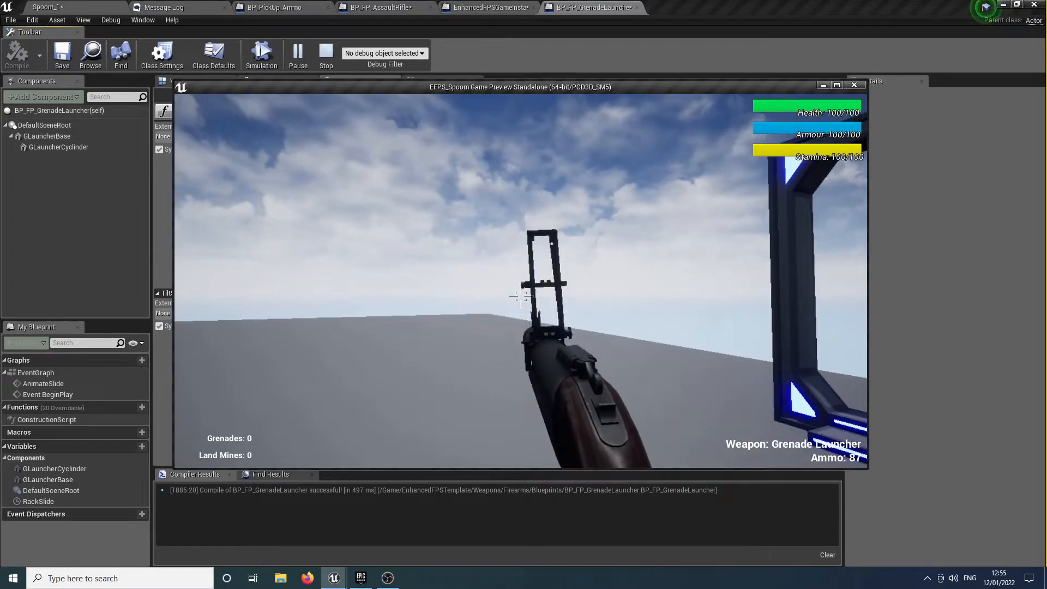
pyautogui.press('Escape')
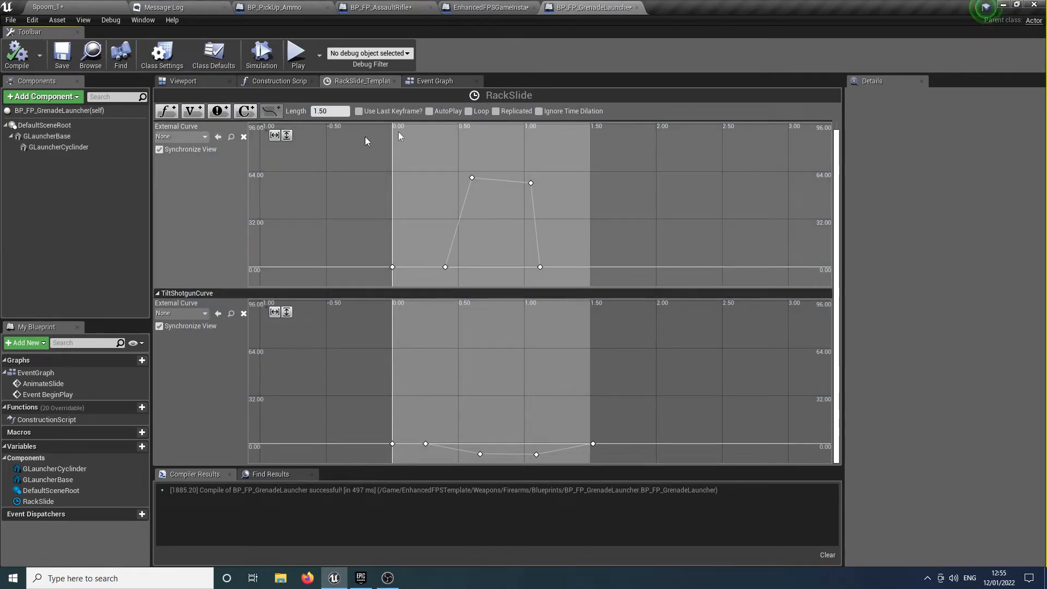
# Return to the Spoom_1 level and open the GrenadeLauncher folder inside Firearms' SpoomGuns folder
pyautogui.click(92, 13)
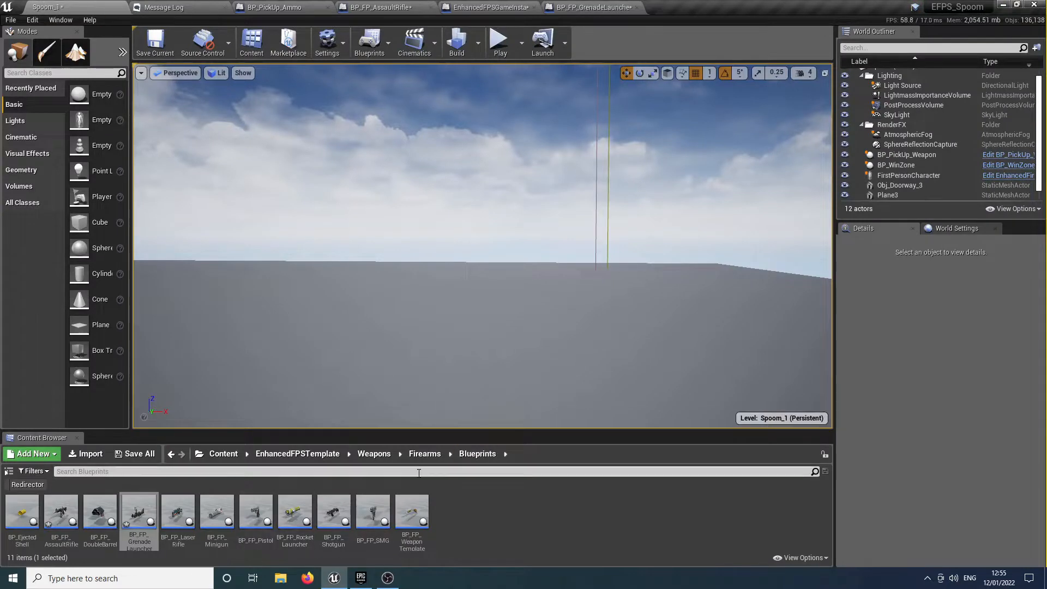
pyautogui.click(428, 453)
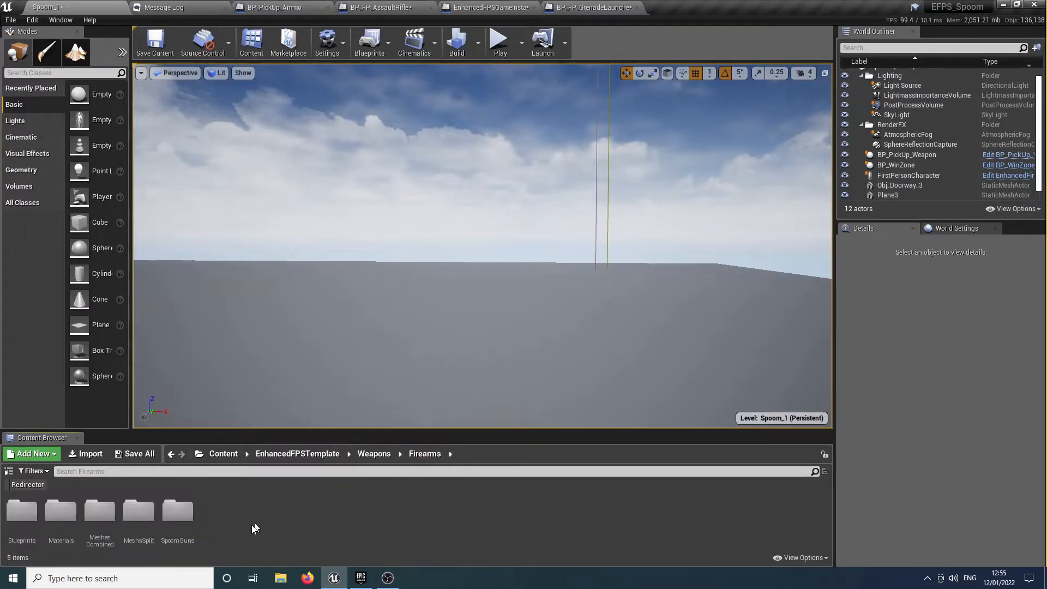
pyautogui.doubleClick(178, 515)
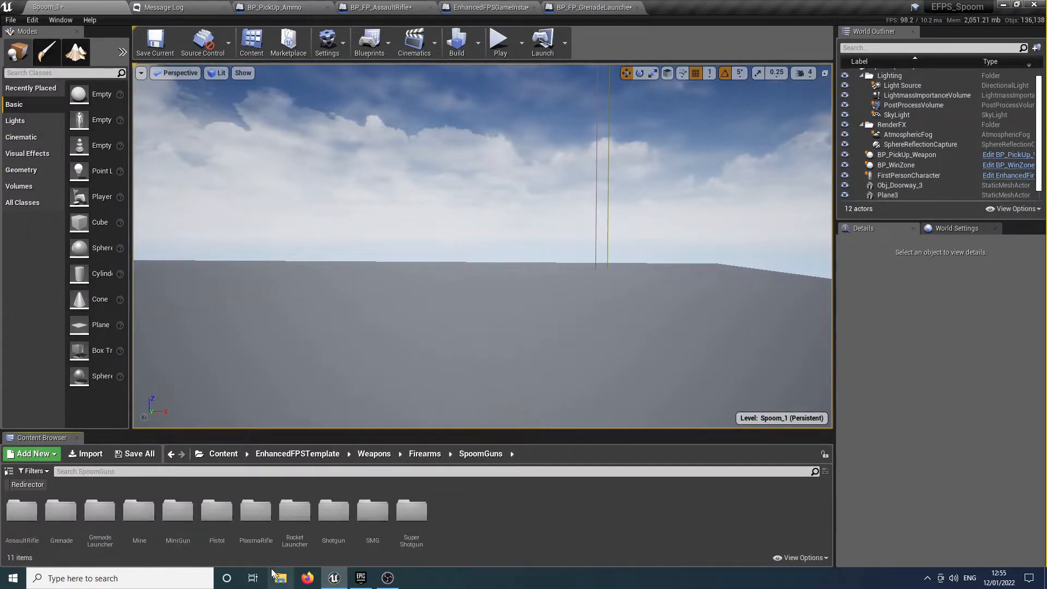
pyautogui.doubleClick(100, 513)
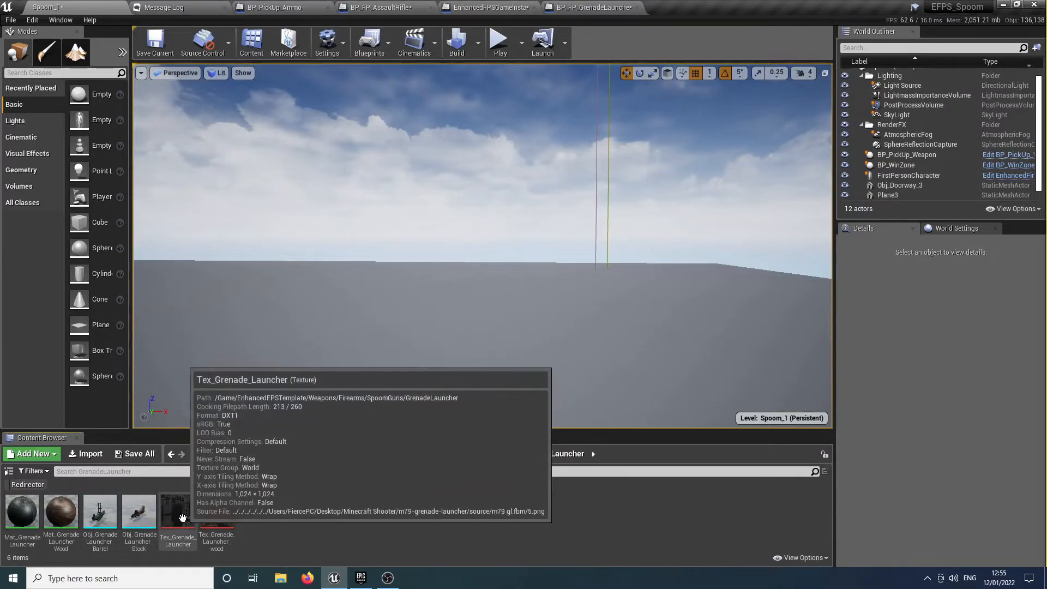
# Place the Obj_GrenadeLauncher_Barrel and Obj_GrenadeLauncher_Stock meshes together in the level and raise them above the floor
pyautogui.click(135, 515)
pyautogui.keyDown('ctrl'); pyautogui.click(100, 513); pyautogui.keyUp('ctrl')
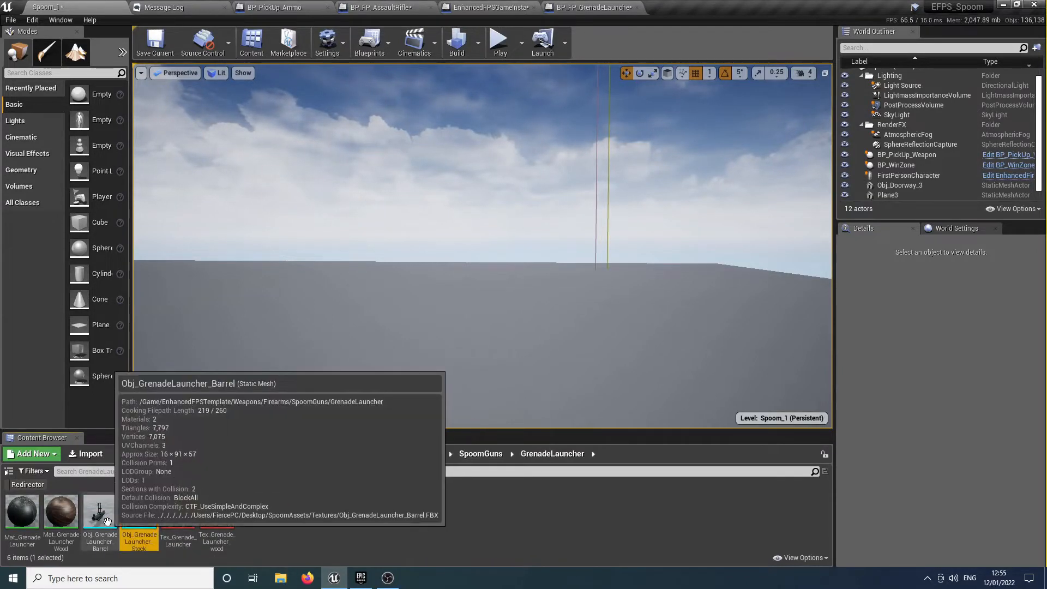
pyautogui.moveTo(99, 513); pyautogui.dragTo(386, 373)
pyautogui.moveTo(387, 373); pyautogui.dragTo(289, 414, button='right')
pyautogui.moveTo(427, 301); pyautogui.dragTo(423, 257)
# Start merging the placed grenade launcher barrel and stock actors into a single mesh with the default merge settings
pyautogui.rightClick(476, 284)
pyautogui.moveTo(558, 533)
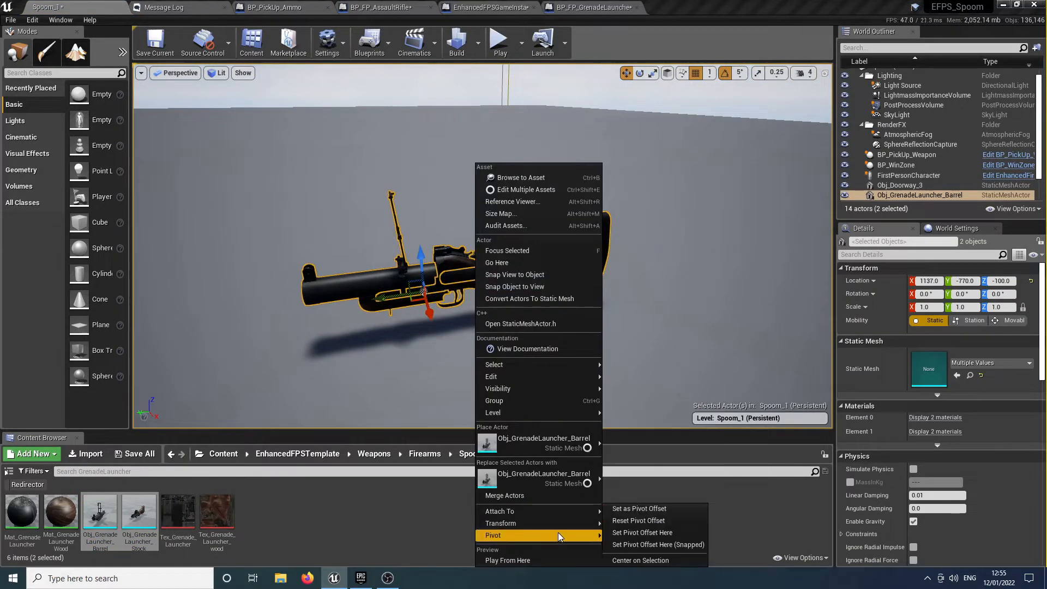
pyautogui.click(561, 497)
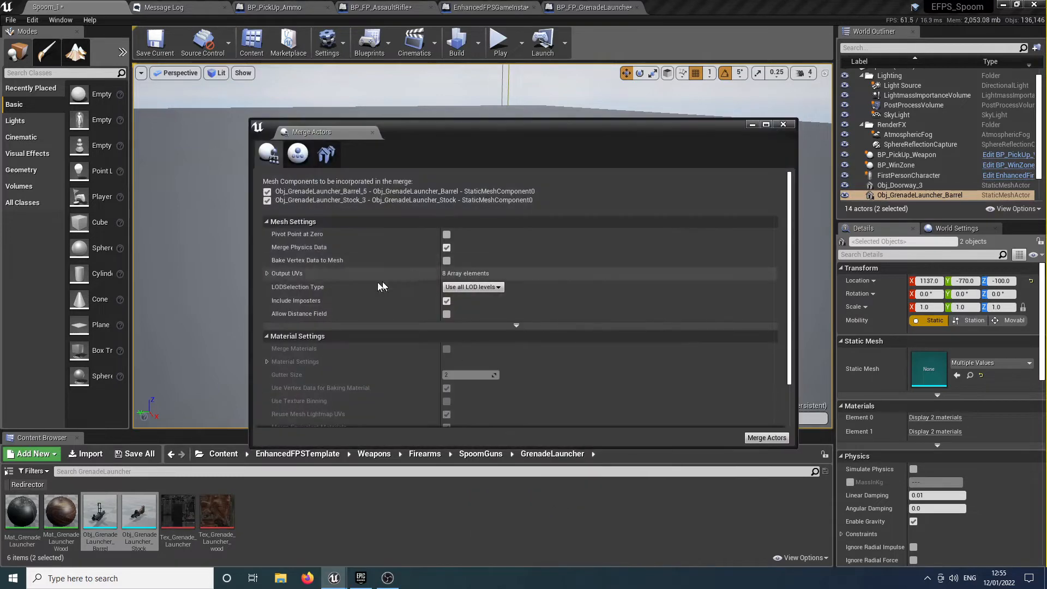
pyautogui.click(772, 439)
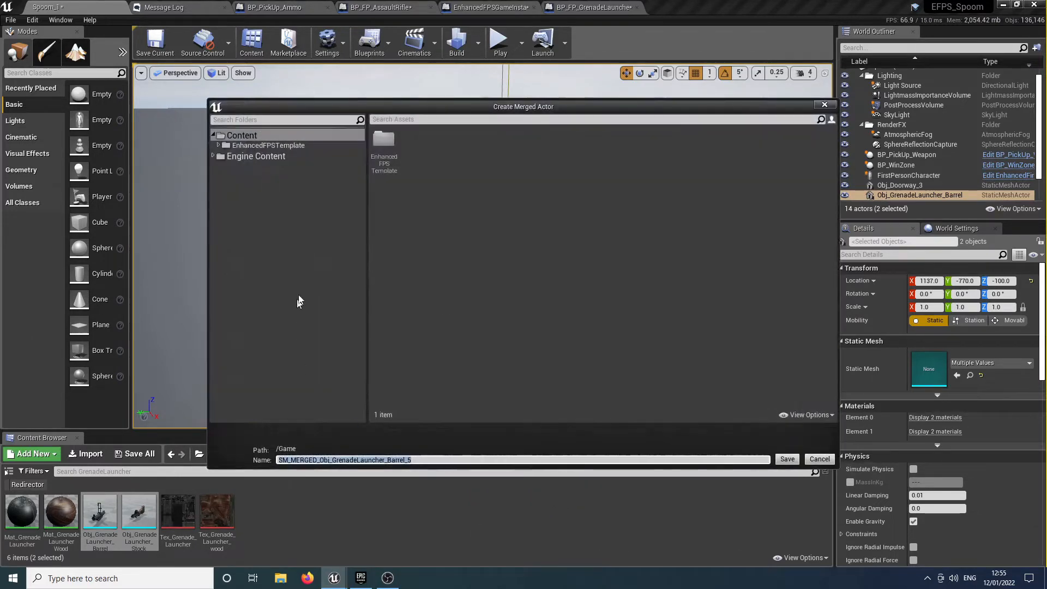
# Save the merged mesh as OBJ_Spoom_GrenadeLauncher in the GrenadeLauncher folder under Weapons, Firearms, SpoomGuns, and close the merge window
pyautogui.doubleClick(384, 140)
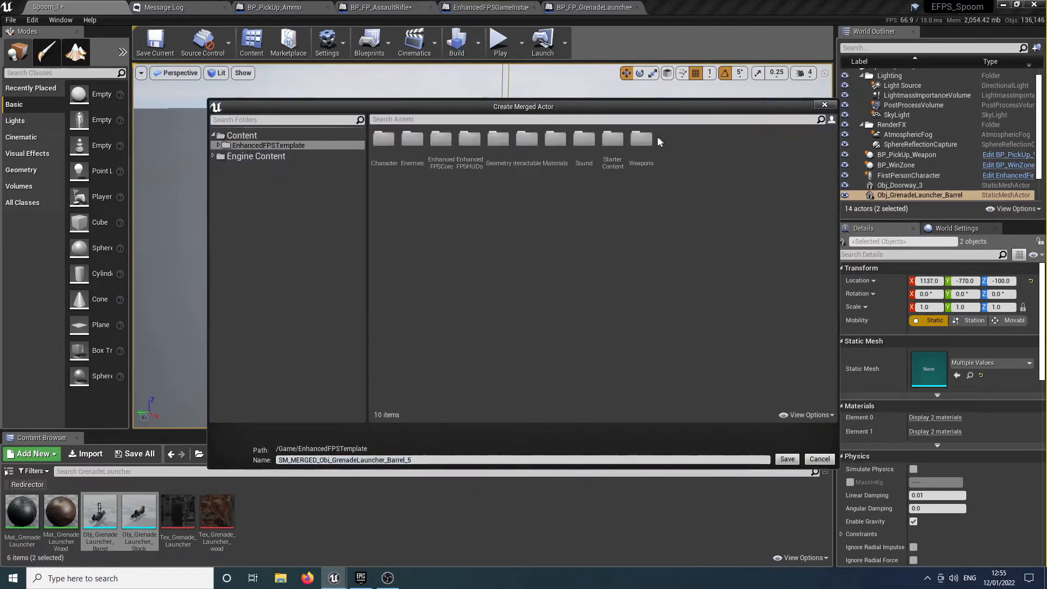
pyautogui.doubleClick(652, 140)
pyautogui.click(385, 139)
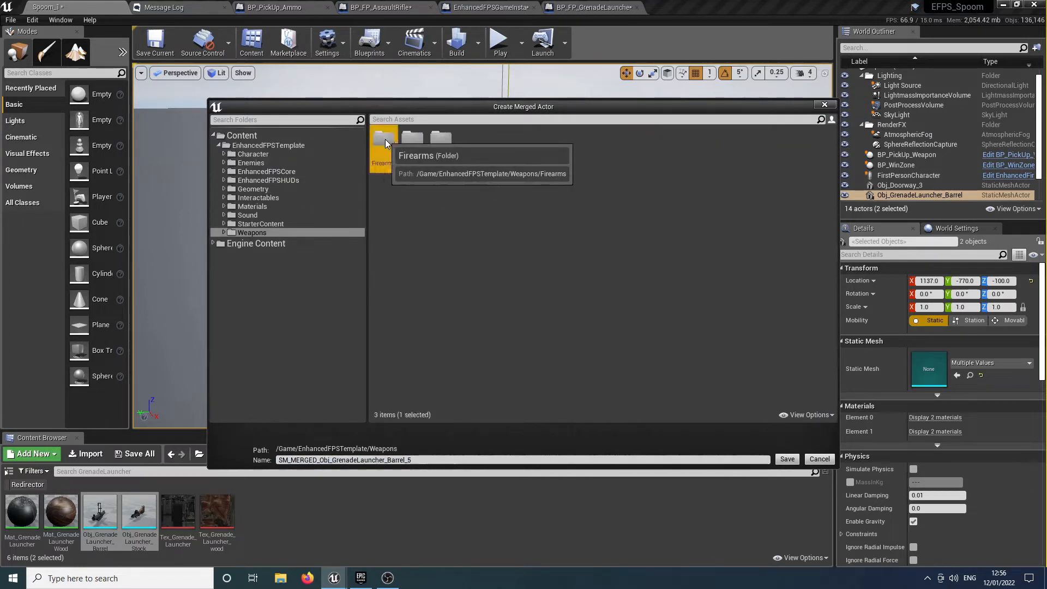
pyautogui.doubleClick(385, 139)
pyautogui.click(496, 143)
pyautogui.doubleClick(497, 144)
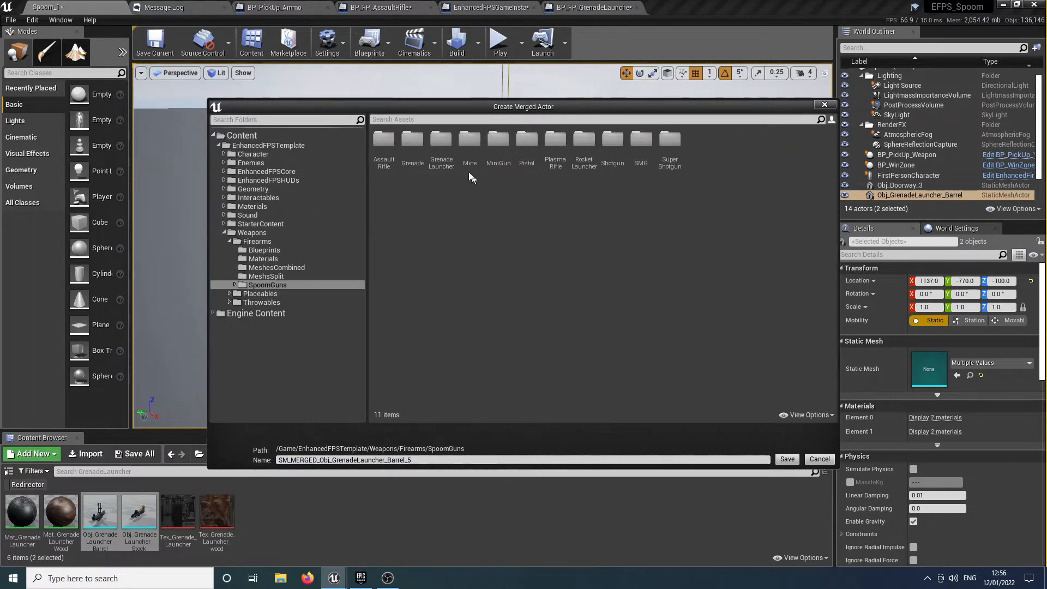
pyautogui.click(441, 141)
pyautogui.doubleClick(442, 141)
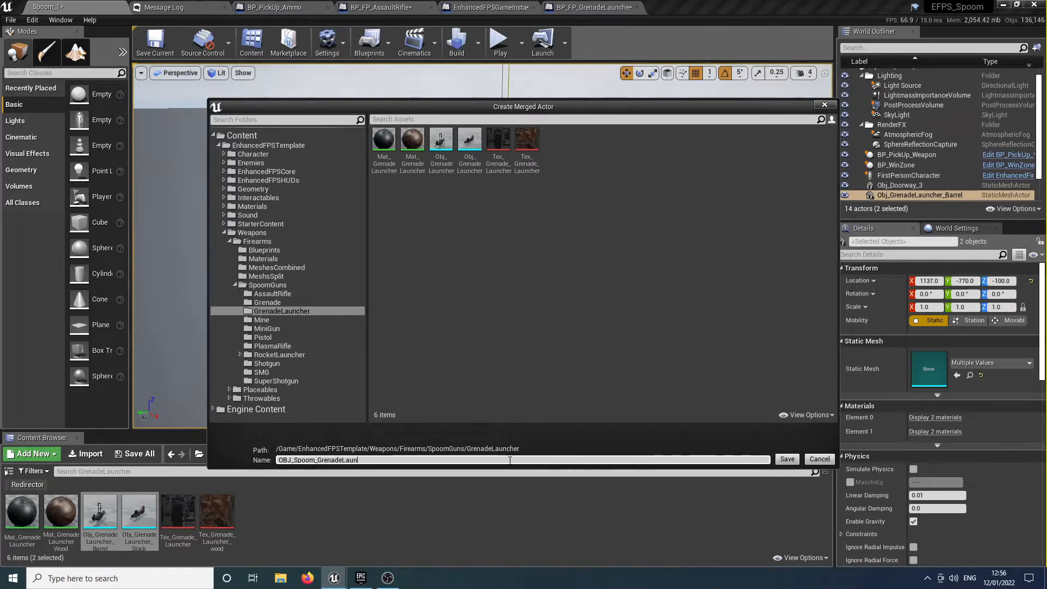
pyautogui.press('Return')
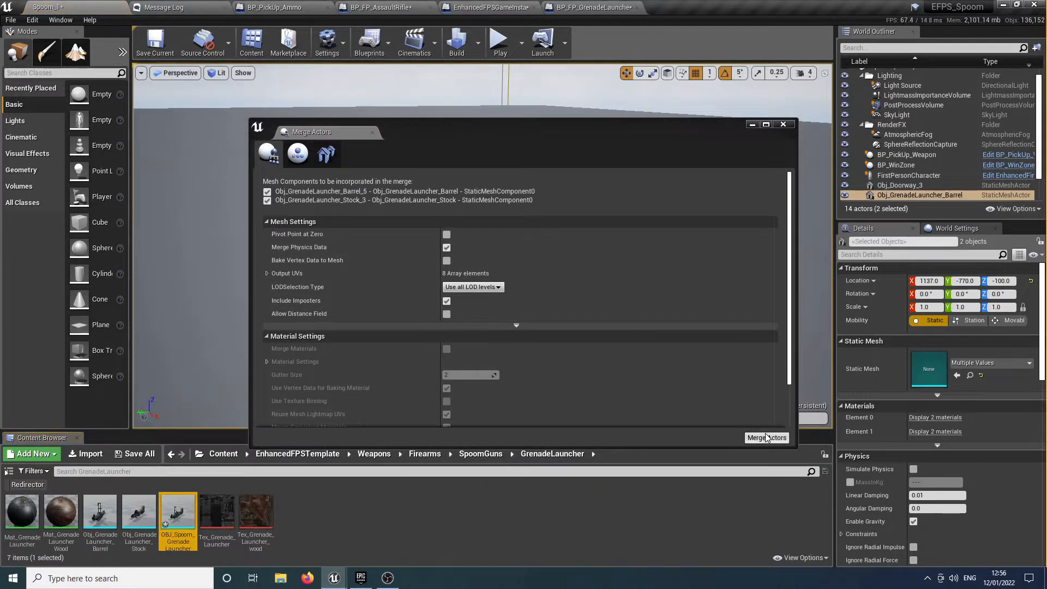
pyautogui.click(783, 125)
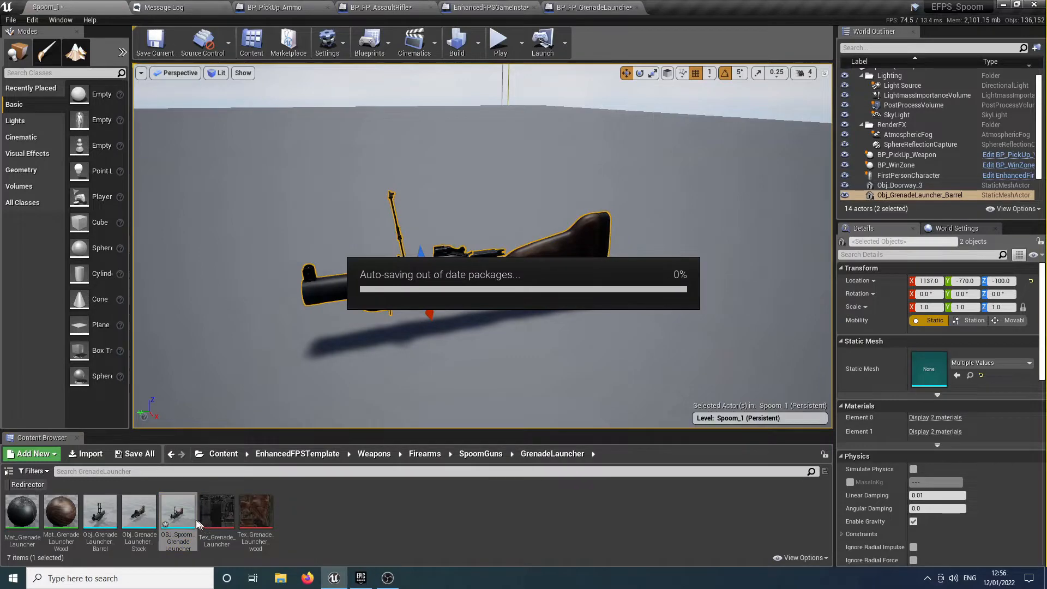
# Place the merged launcher mesh in the level to check it, and delete it together with the separate barrel and stock actors
pyautogui.moveTo(174, 520); pyautogui.dragTo(494, 300)
pyautogui.press('Delete')
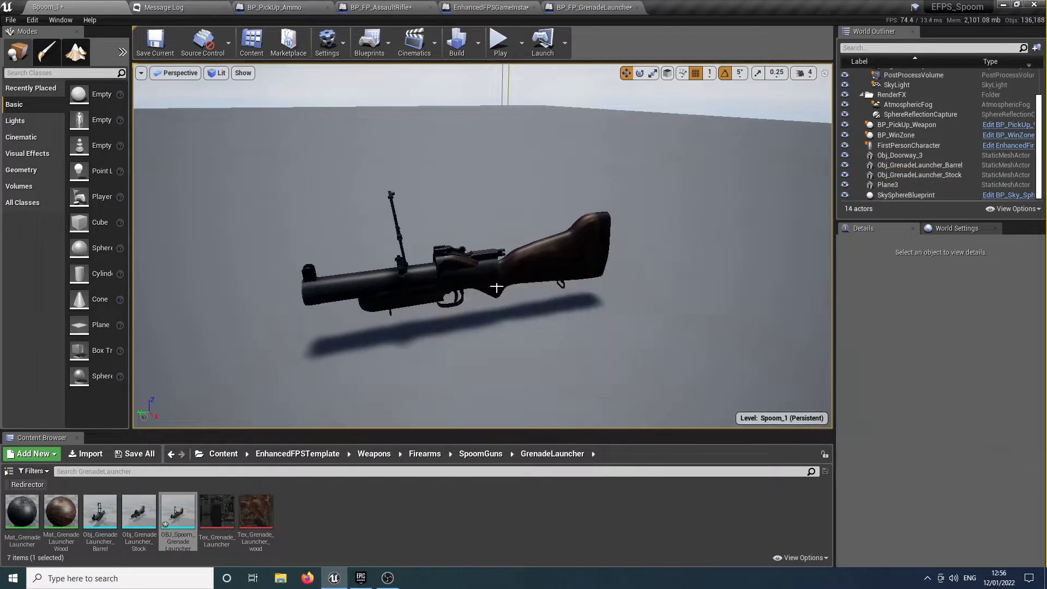
pyautogui.click(498, 286)
pyautogui.click(545, 251)
pyautogui.press('Delete')
pyautogui.click(395, 293)
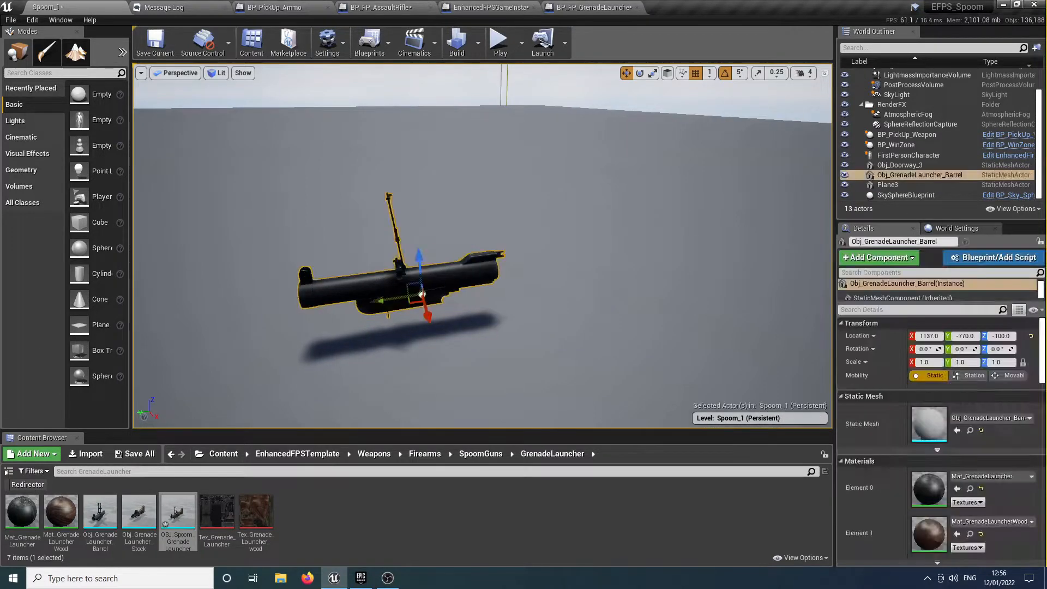
pyautogui.press('Delete')
pyautogui.moveTo(503, 325); pyautogui.dragTo(568, 321, button='right')
pyautogui.press('s')
pyautogui.press('w')
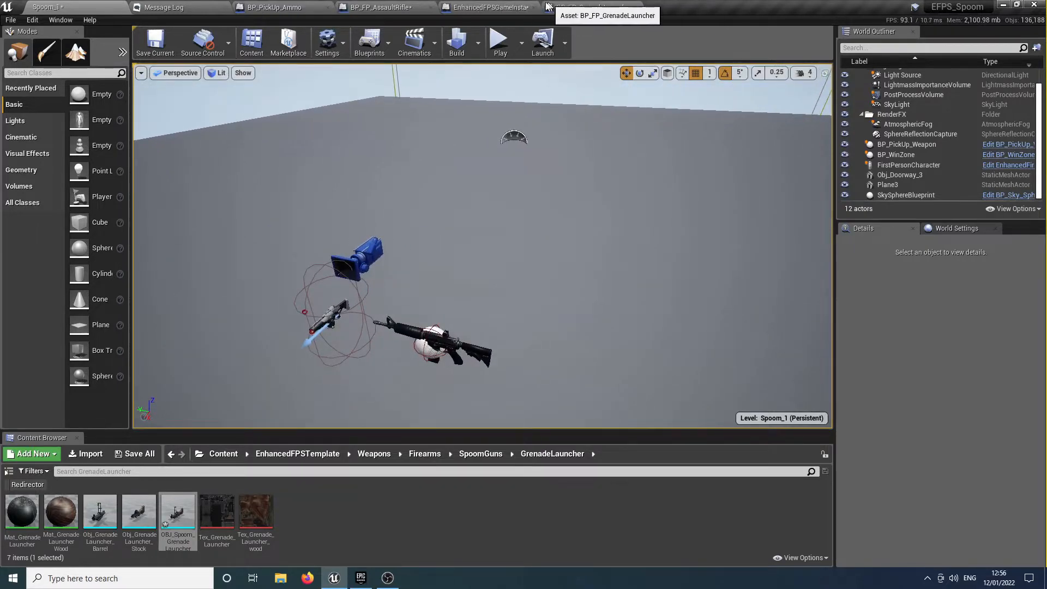
# In EnhancedFPSGameInstance's Get Weapon Info, set Option 6 of the Get Weapon Viewport Mesh selection to OBJ_Spoom_GrenadeLauncher
pyautogui.click(488, 7)
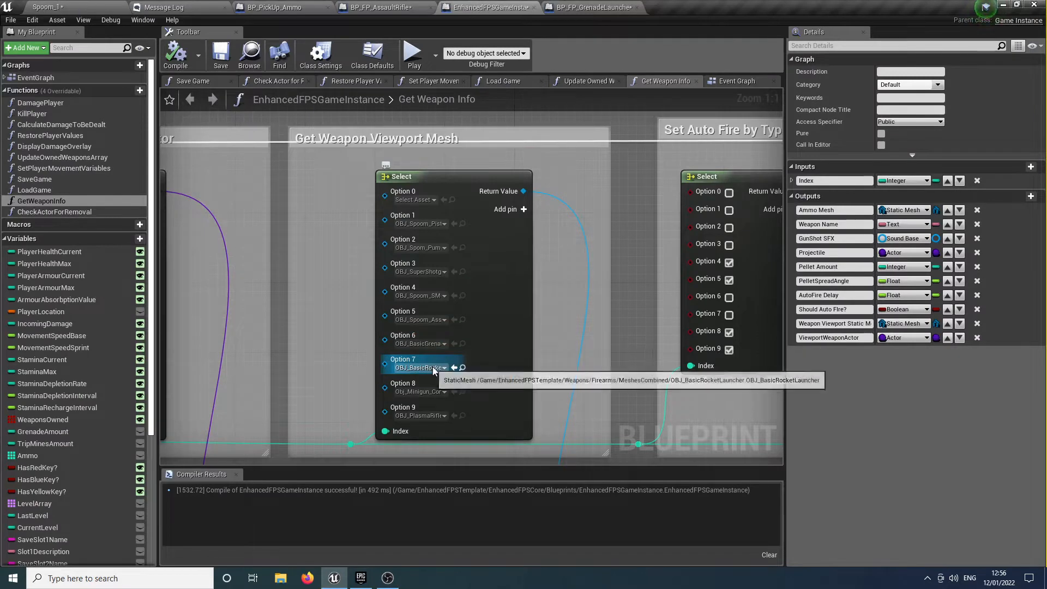
pyautogui.click(437, 345)
pyautogui.write('spoom')
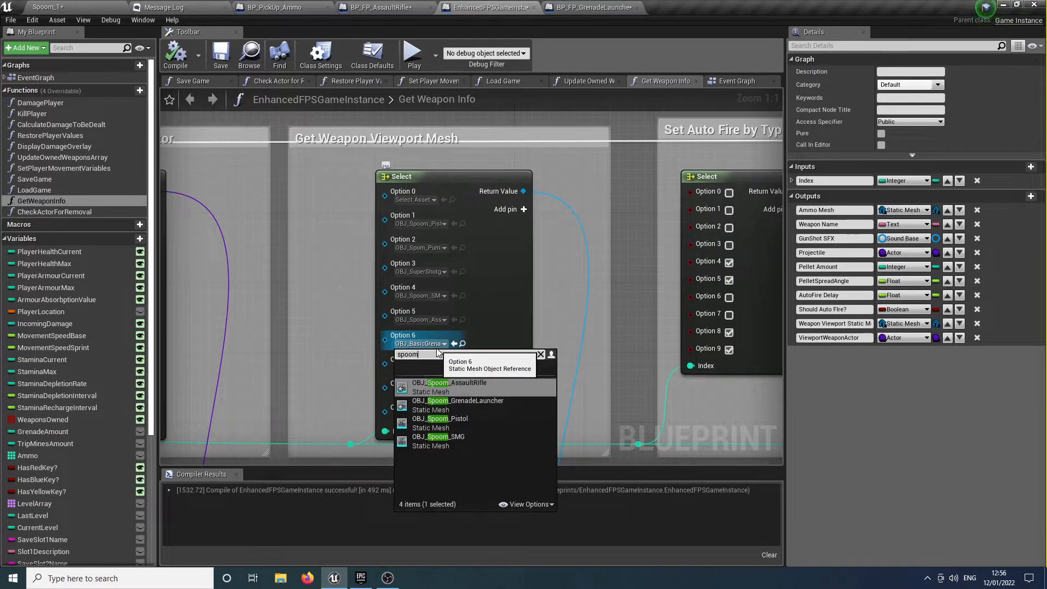
pyautogui.press('Return')
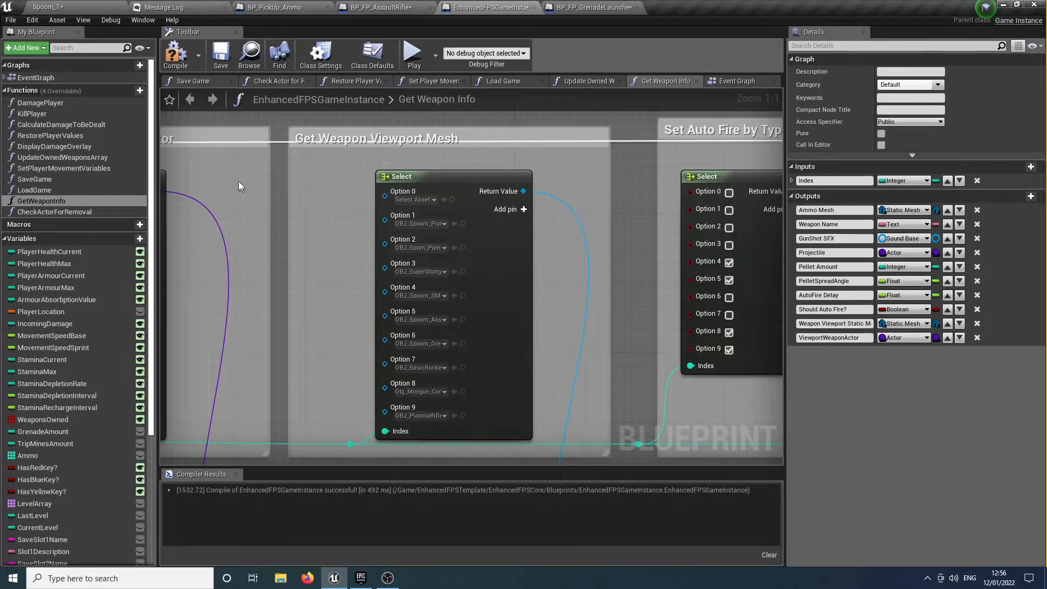
# Play the Spoom_1 level, pick up the grenade launcher and fire it several times to check pickup mesh and animation, and stop playing
pyautogui.click(48, 7)
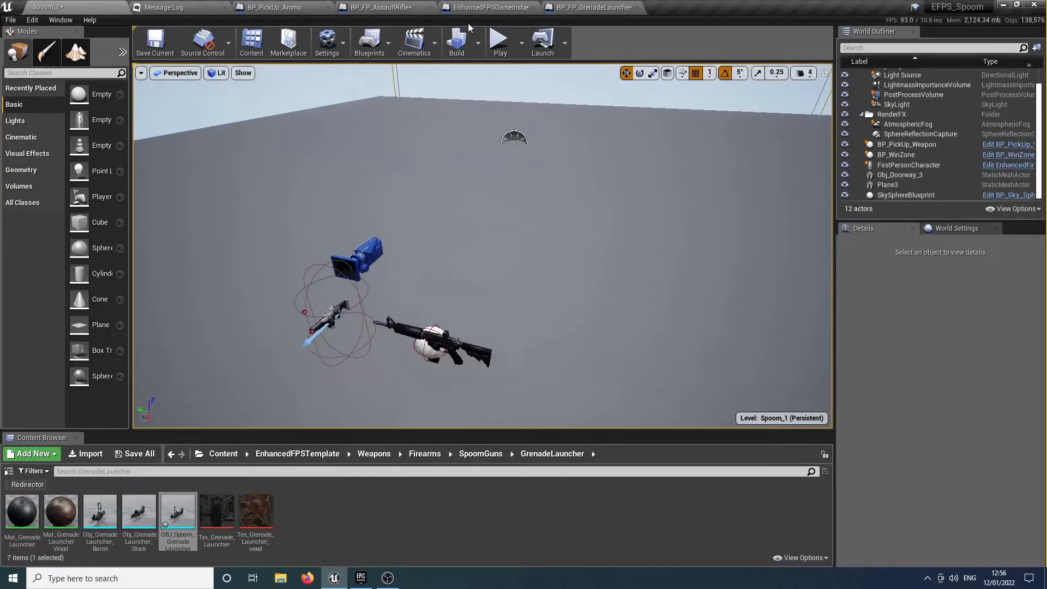
pyautogui.click(498, 42)
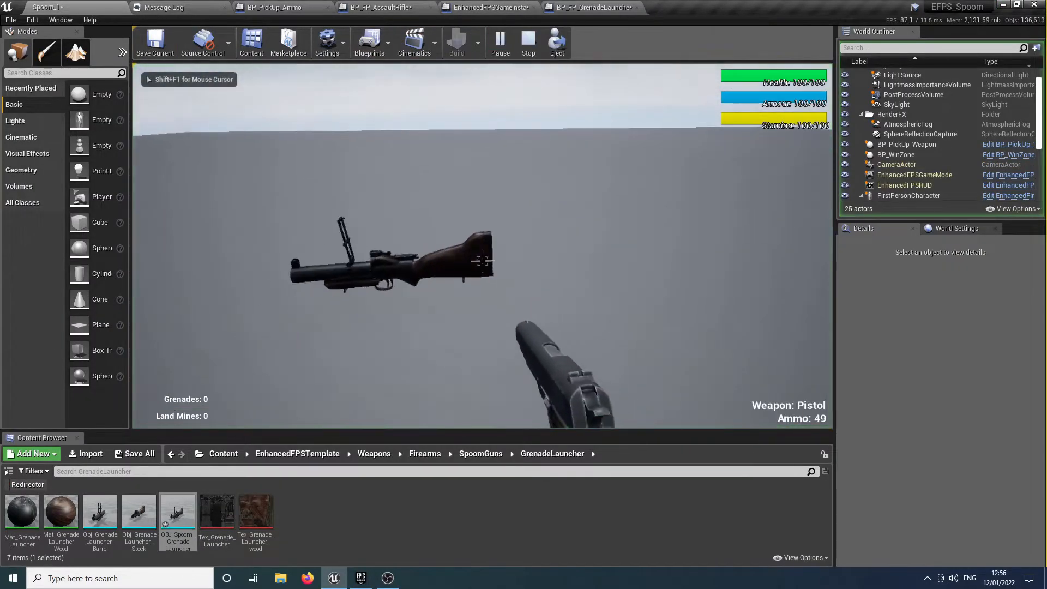
pyautogui.press('w')
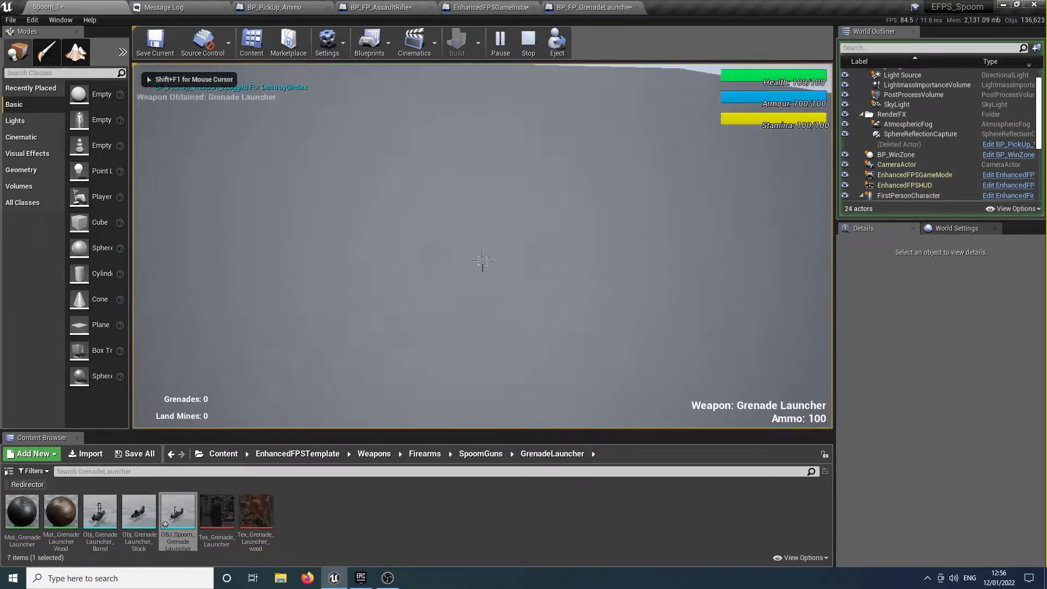
pyautogui.click(482, 261)
pyautogui.press('w')
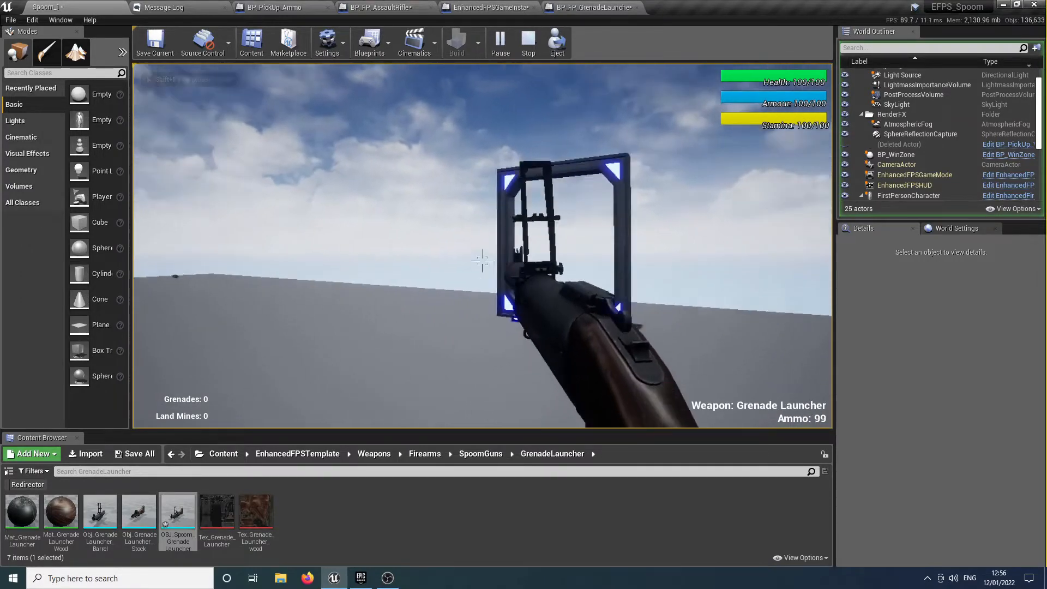
pyautogui.click(482, 261)
pyautogui.press('s')
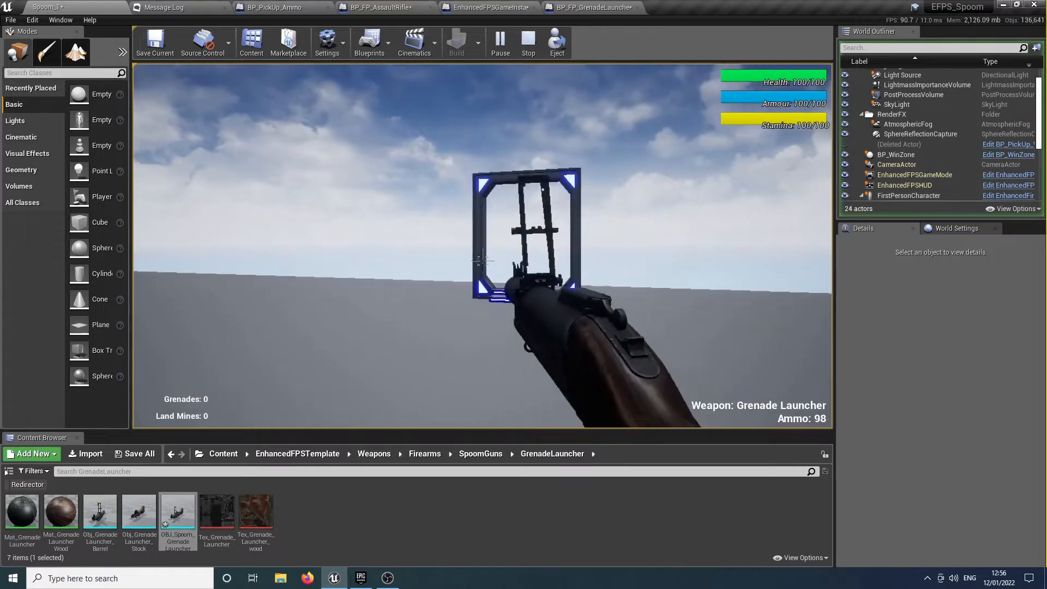
pyautogui.press('w')
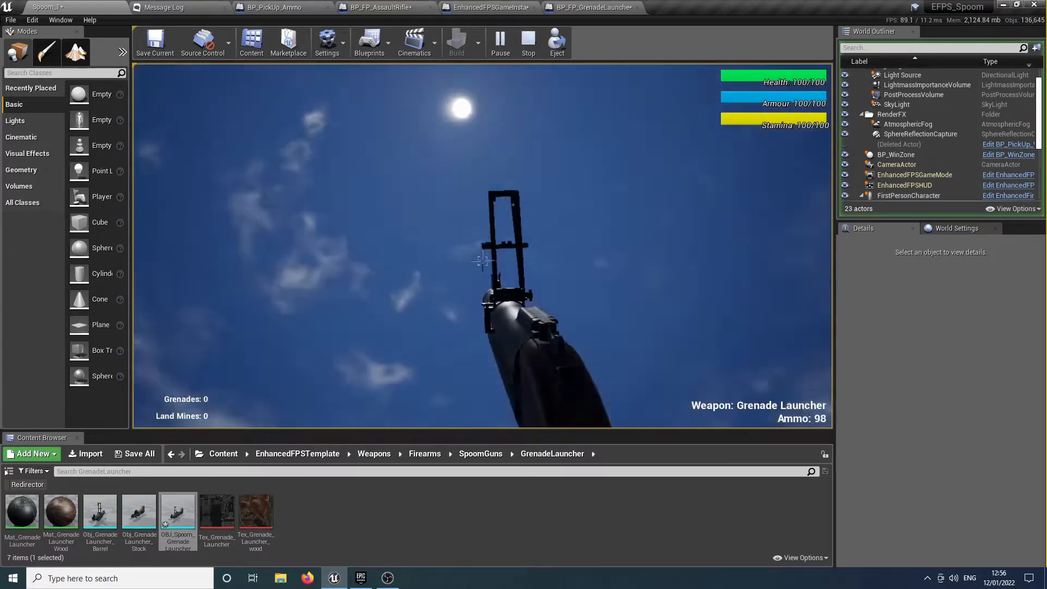
pyautogui.click(482, 261)
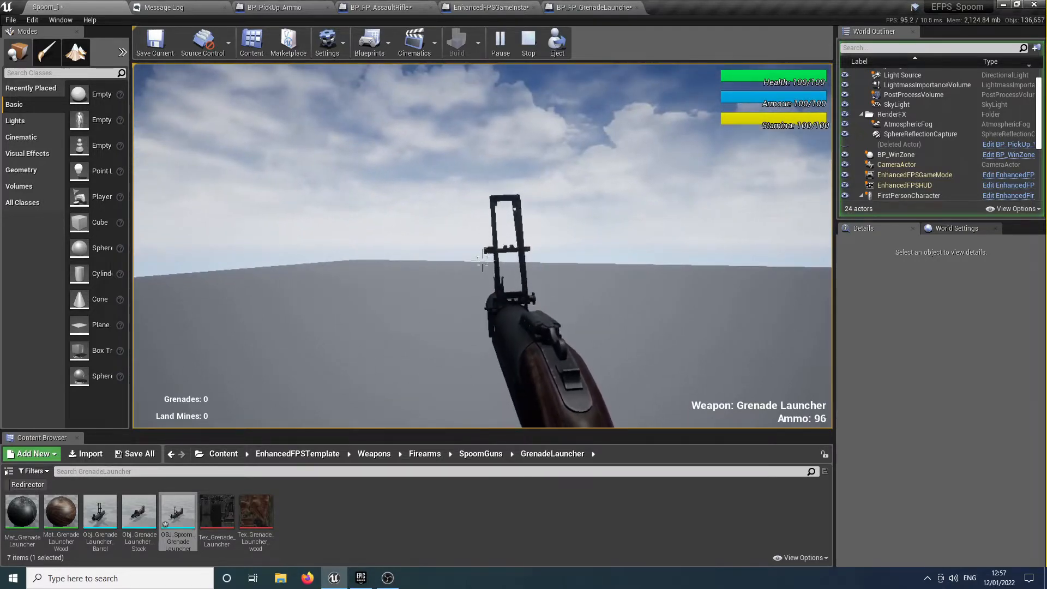
pyautogui.click(482, 262)
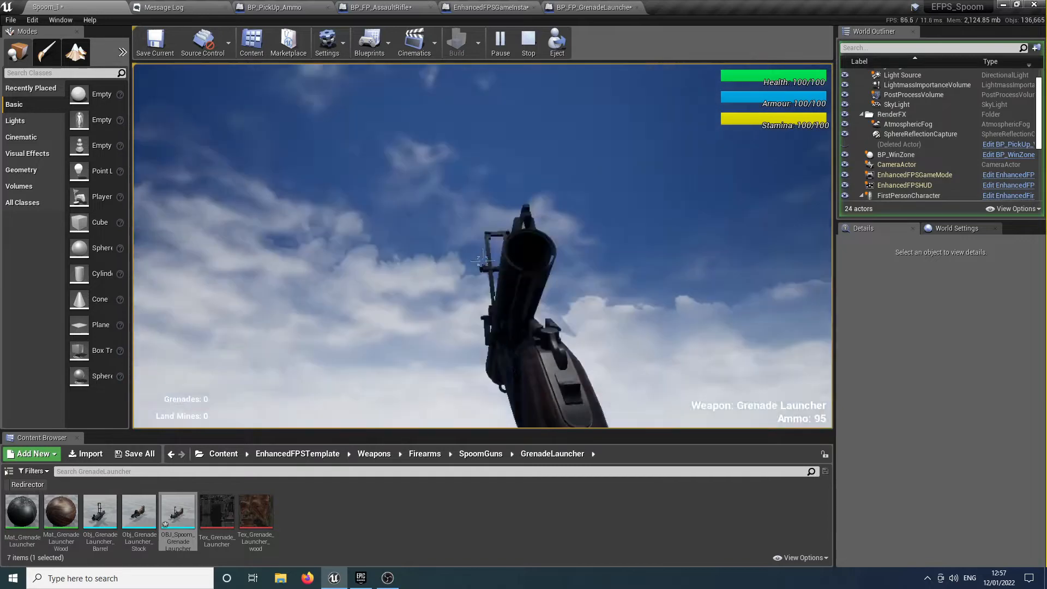
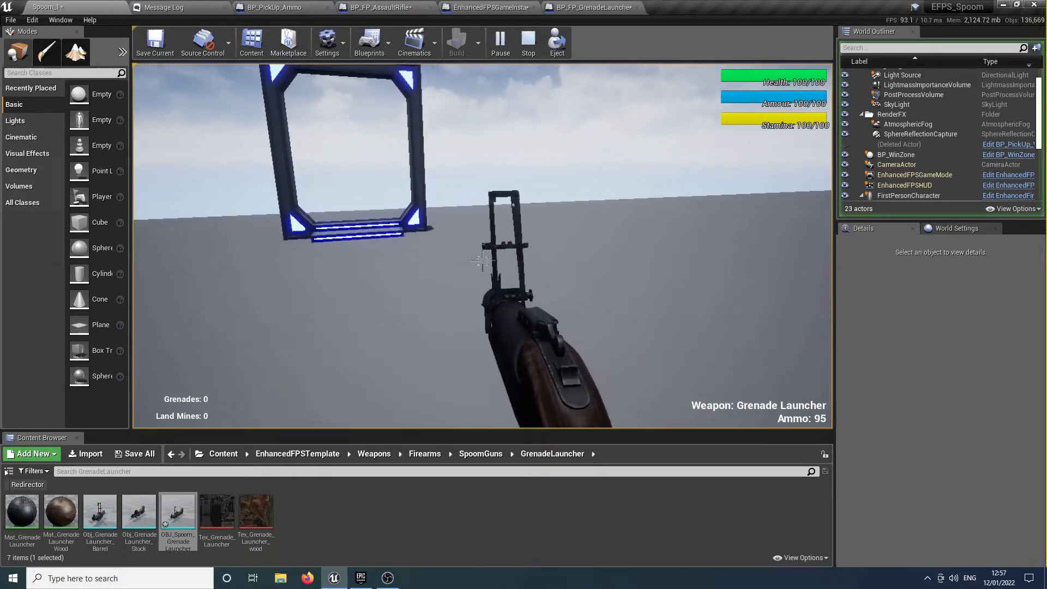
pyautogui.press('Escape')
# Open the BP_FP_RocketLauncher blueprint from the Blueprints folder inside Firearms
pyautogui.moveTo(379, 327); pyautogui.dragTo(387, 403, button='right')
pyautogui.press('s')
pyautogui.press('w')
pyautogui.moveTo(250, 163); pyautogui.dragTo(249, 163, button='right')
pyautogui.press('w')
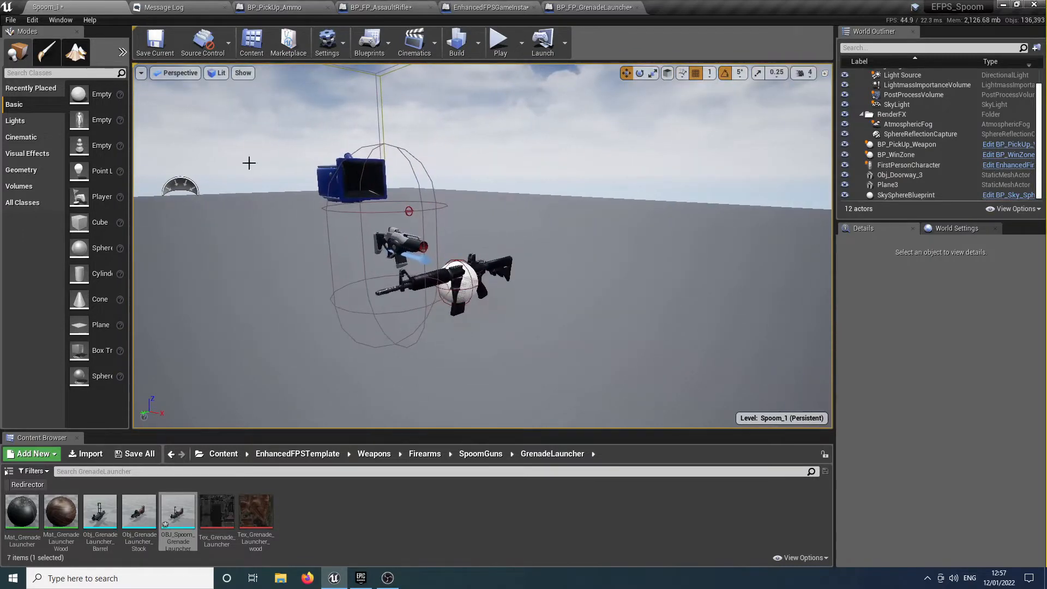
pyautogui.click(425, 454)
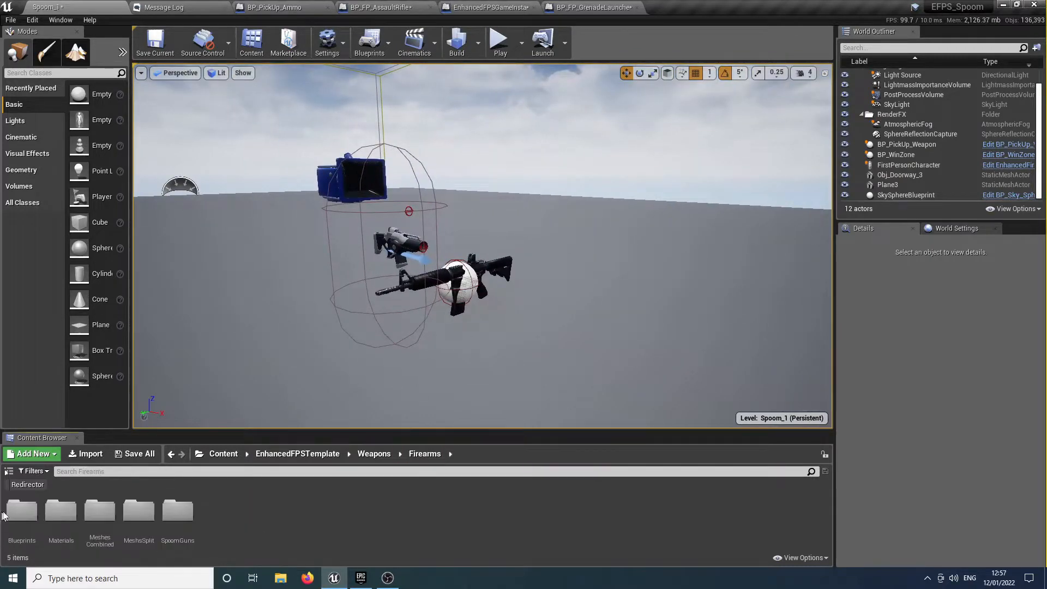
pyautogui.doubleClick(22, 510)
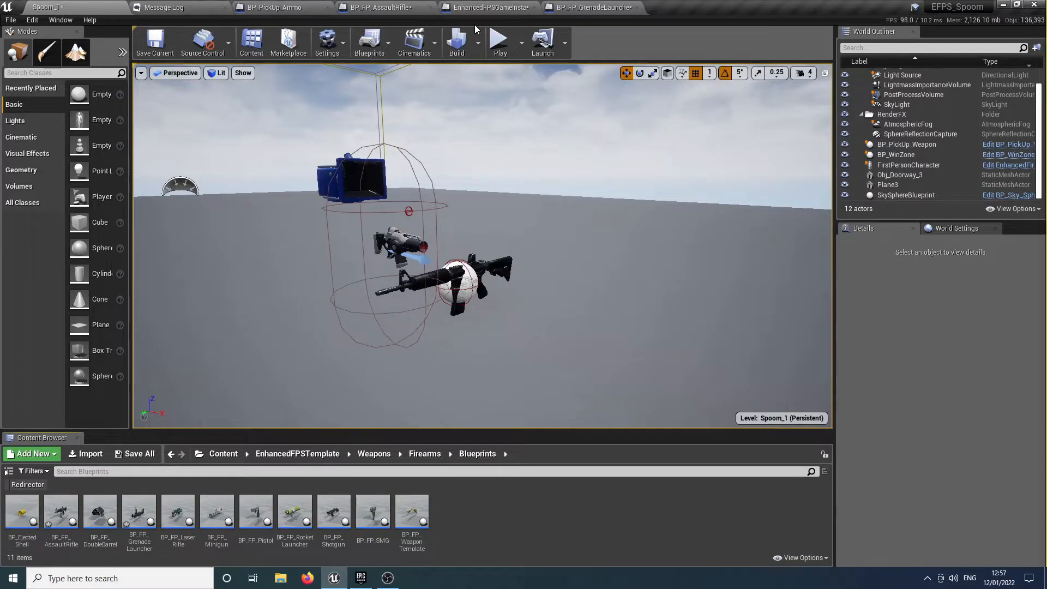
pyautogui.click(478, 10)
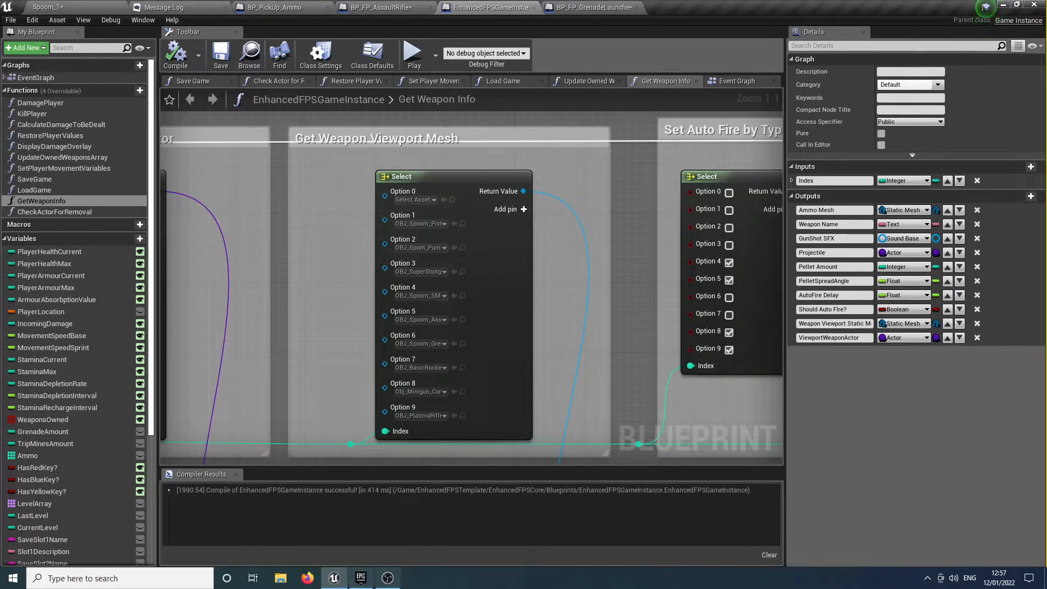
pyautogui.click(104, 7)
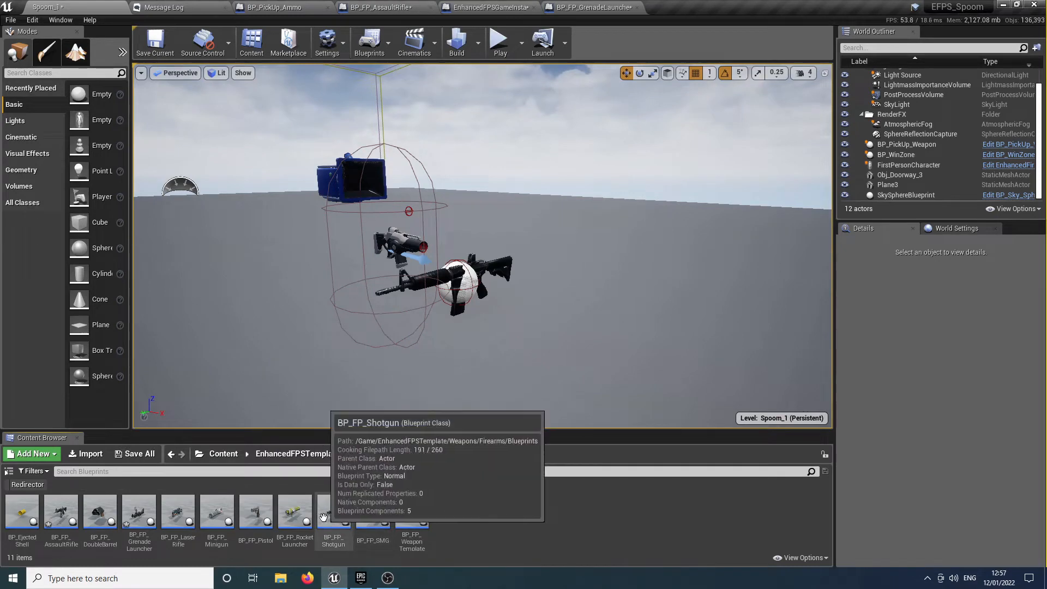
pyautogui.doubleClick(299, 519)
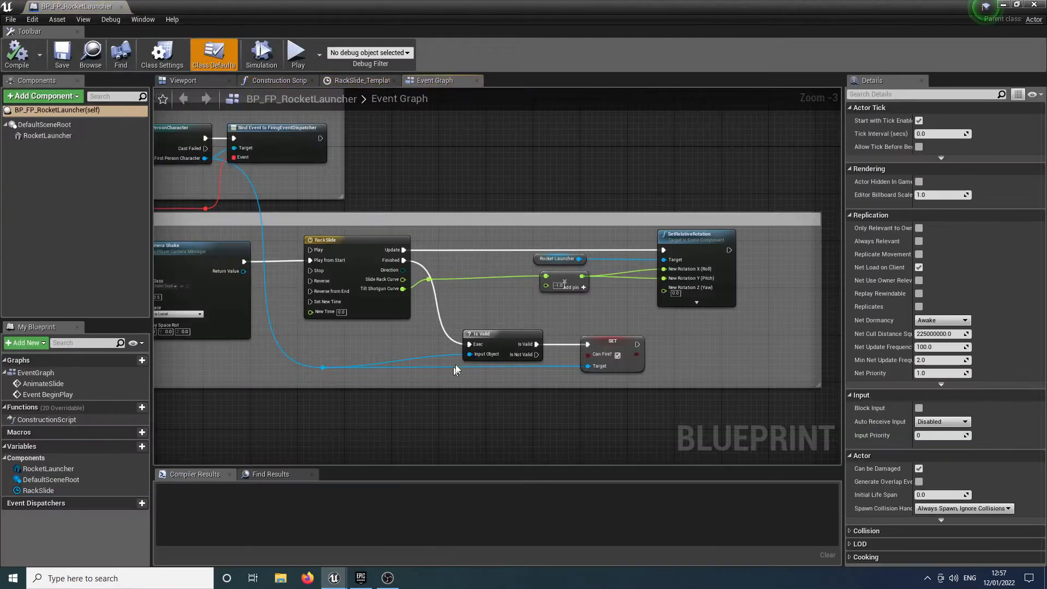
# Assign the RocketLauncher static mesh to the RocketLauncher component of BP_FP_RocketLauncher in place of the basic launcher
pyautogui.scroll(-6, 526, 322)
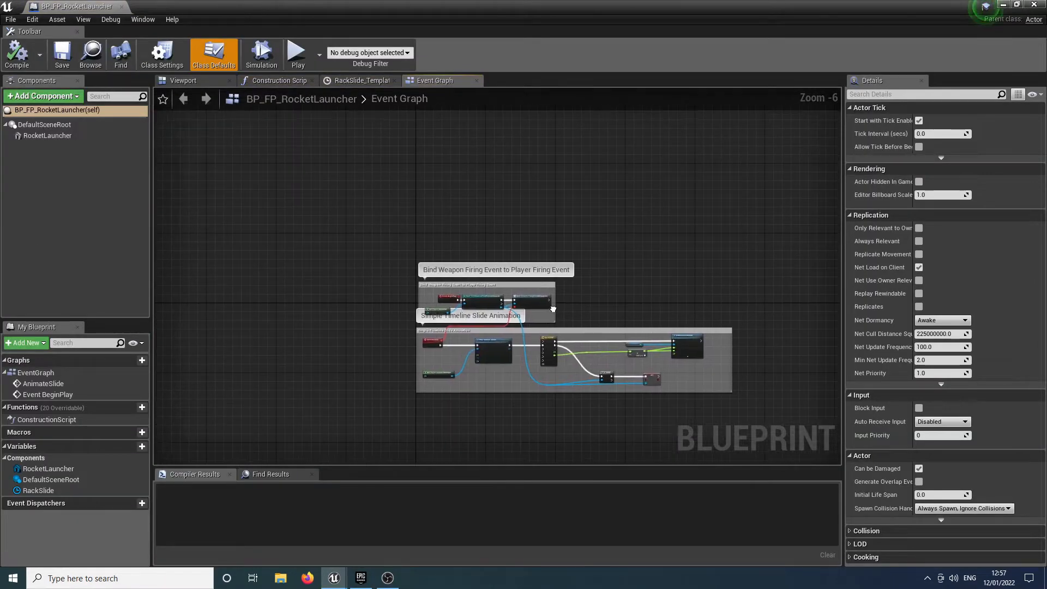
pyautogui.click(186, 81)
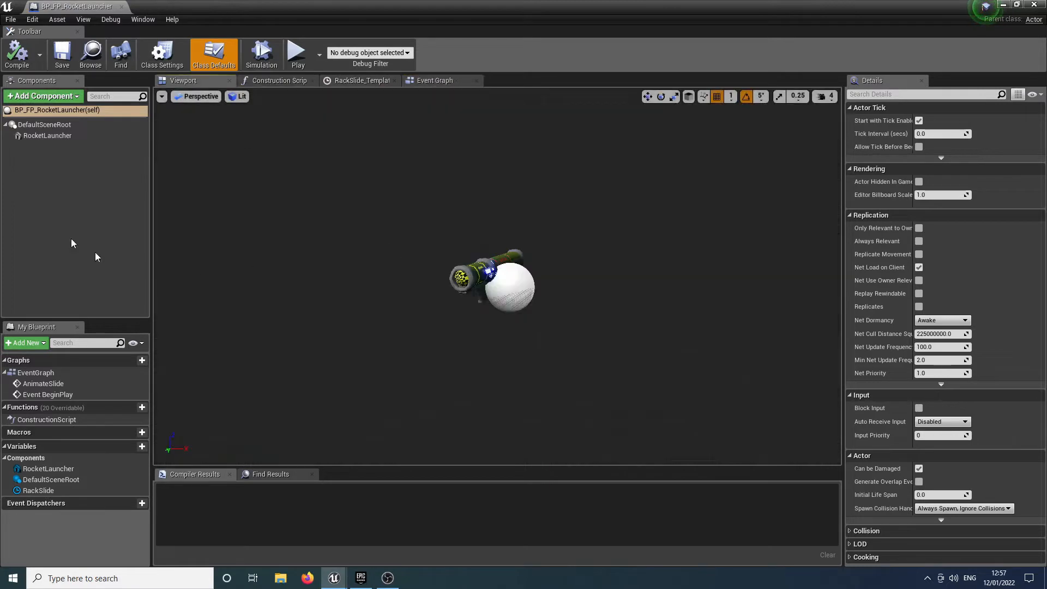
pyautogui.click(46, 125)
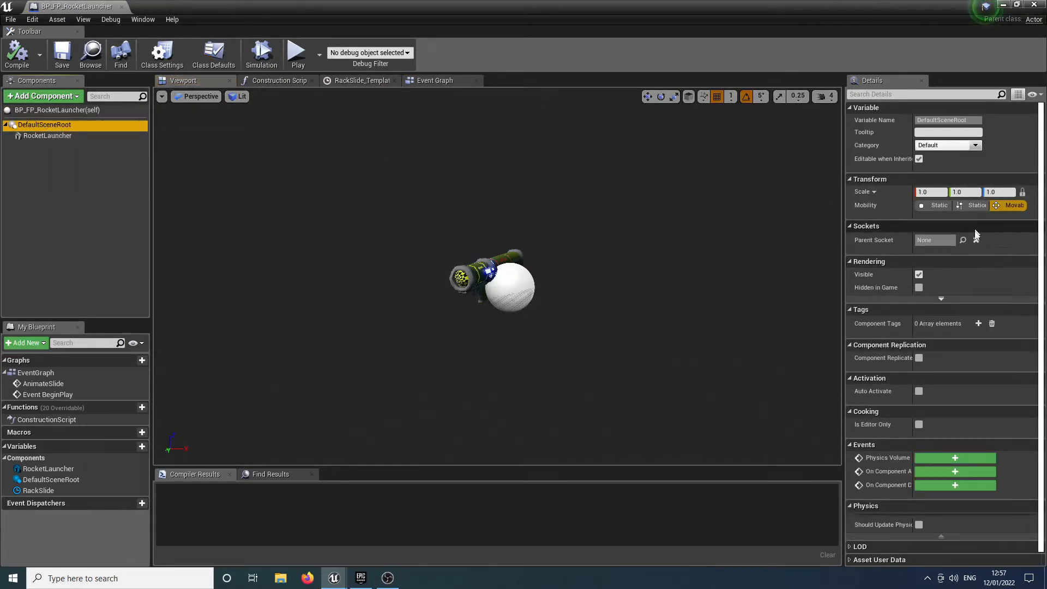
pyautogui.scroll(-1, 964, 317)
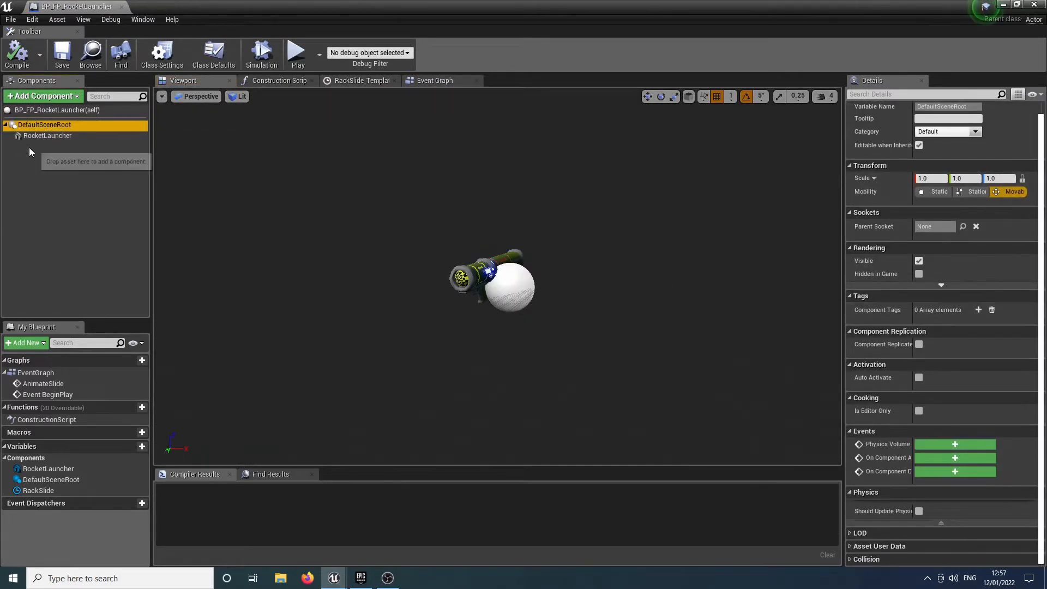
pyautogui.click(47, 136)
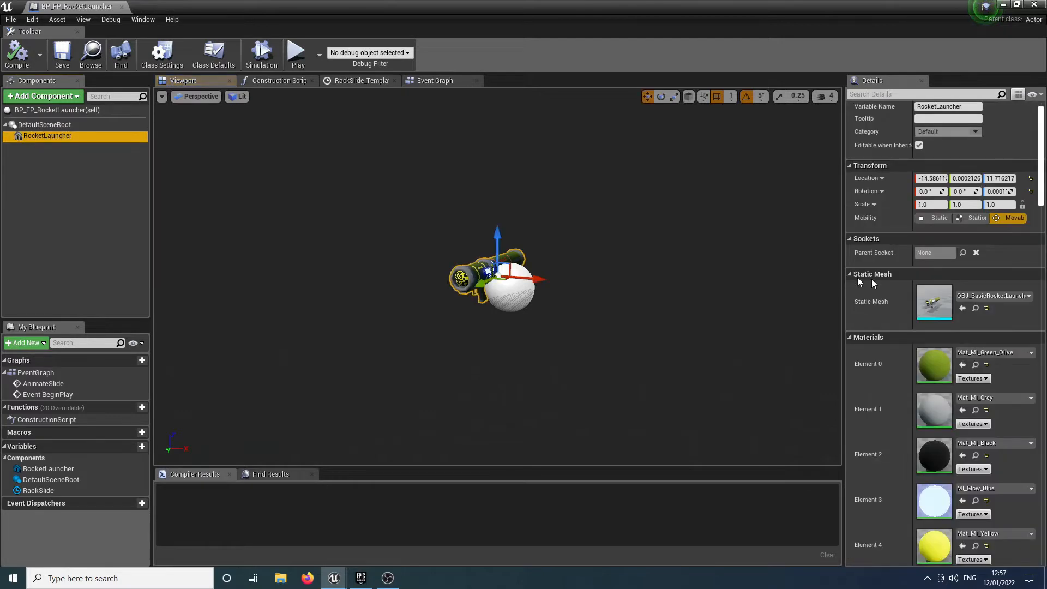
pyautogui.click(989, 296)
pyautogui.write('spoo')
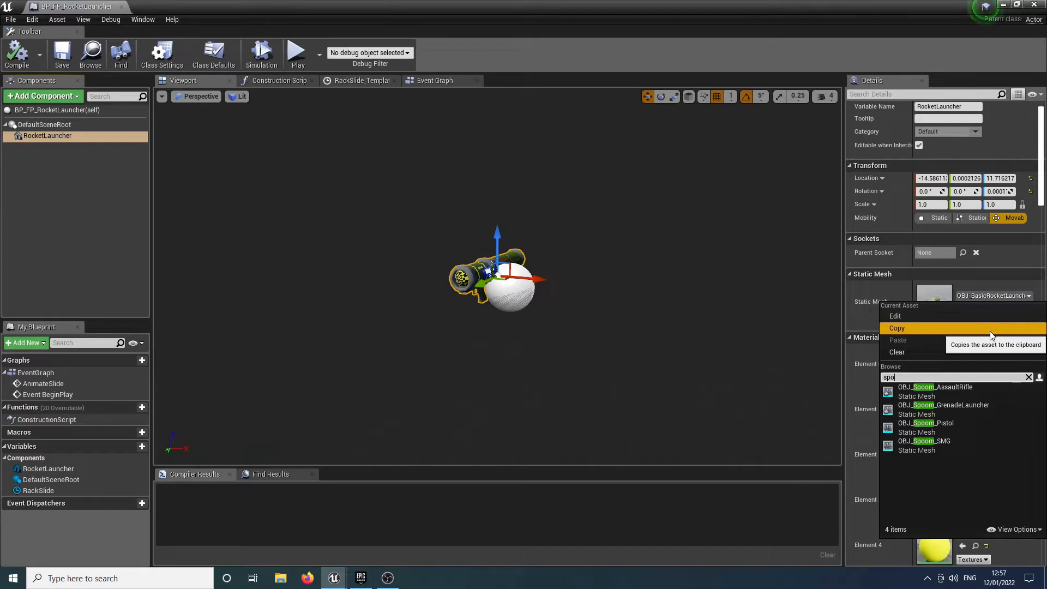
pyautogui.write('mrocke')
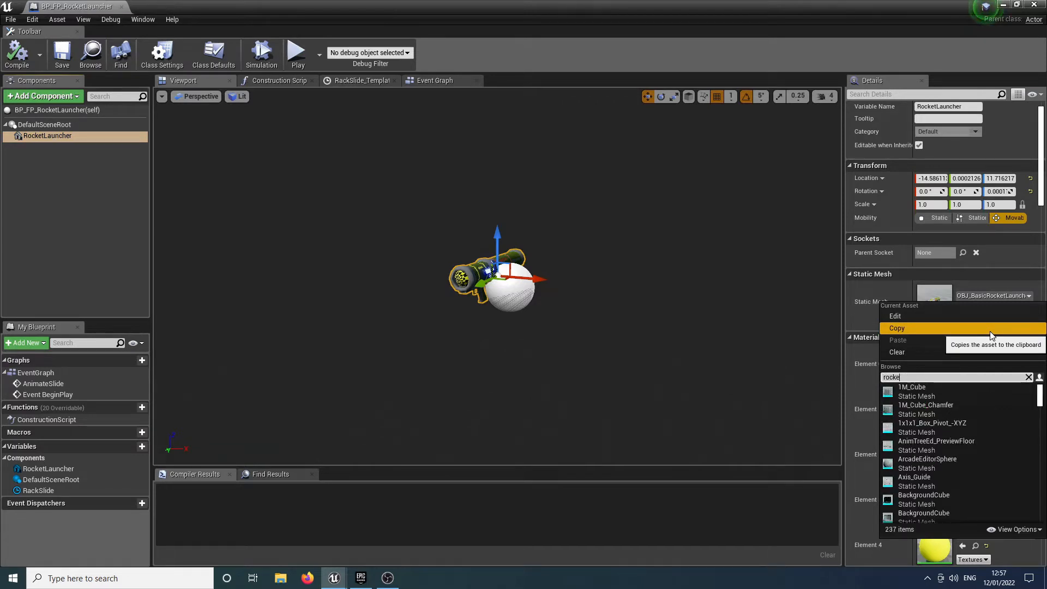
pyautogui.write('t')
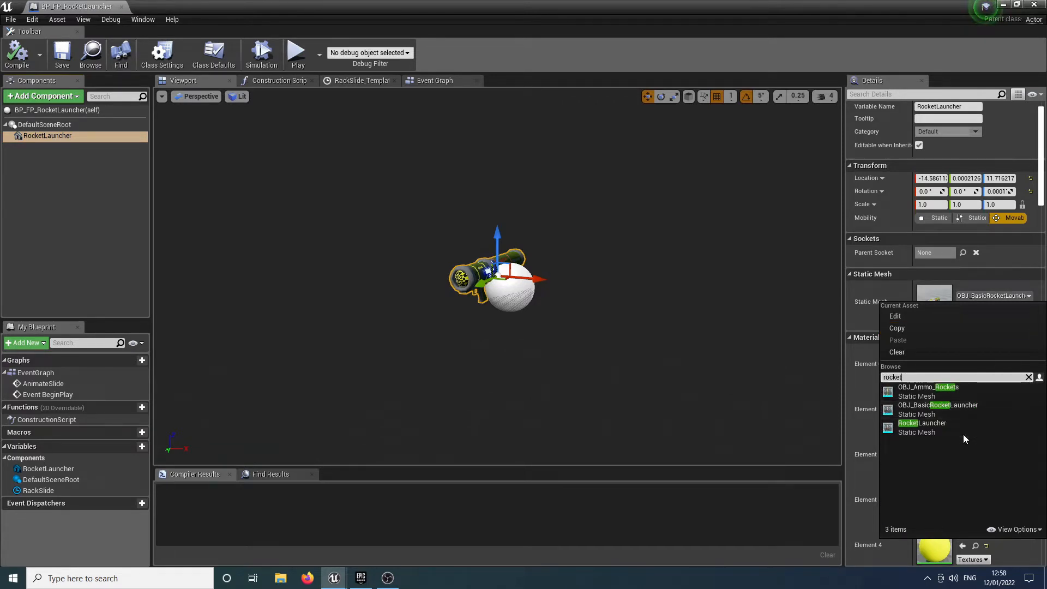
pyautogui.click(927, 428)
# Inspect the new launcher mesh from the side, compile BP_FP_RocketLauncher and dock its window with the other editor tabs
pyautogui.press('d')
pyautogui.moveTo(533, 352); pyautogui.dragTo(360, 352, button='right')
pyautogui.press('w')
pyautogui.press('s')
pyautogui.press('w')
pyautogui.press('s')
pyautogui.press('d')
pyautogui.moveTo(519, 328); pyautogui.dragTo(512, 327, button='right')
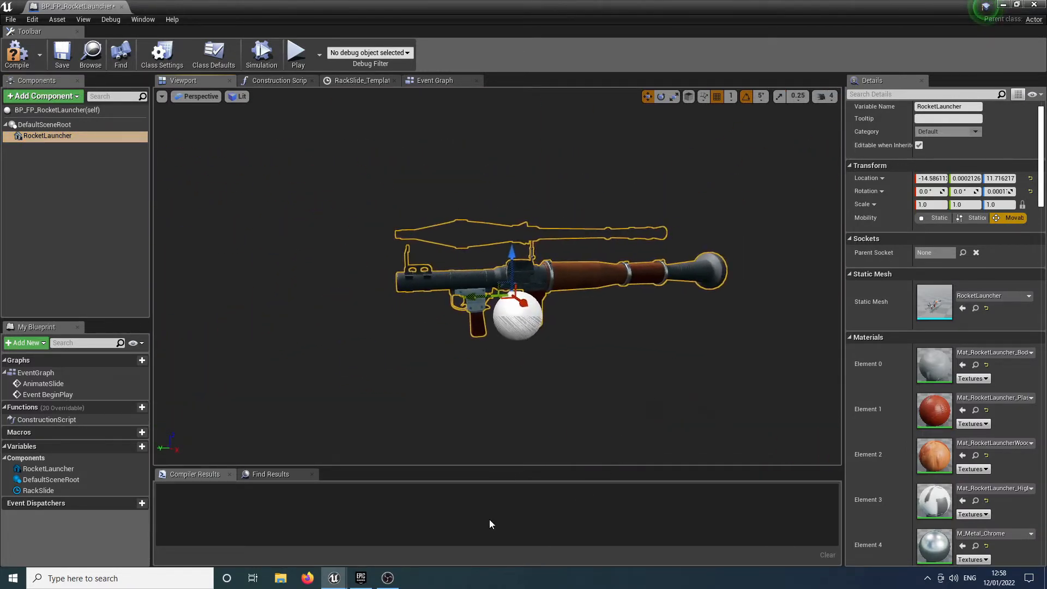
pyautogui.click(17, 60)
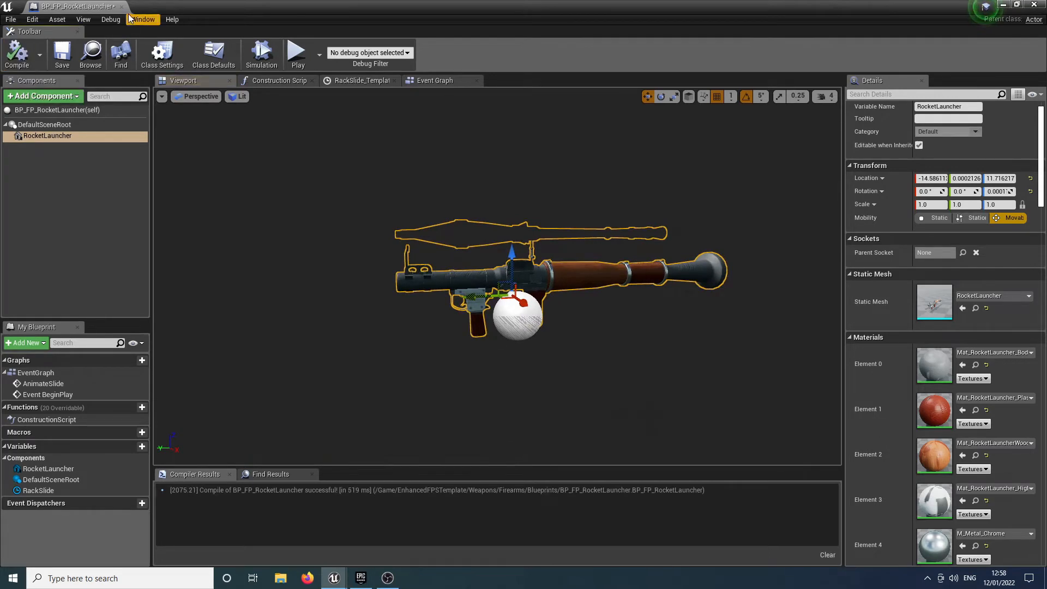
pyautogui.moveTo(96, 11); pyautogui.dragTo(703, 14)
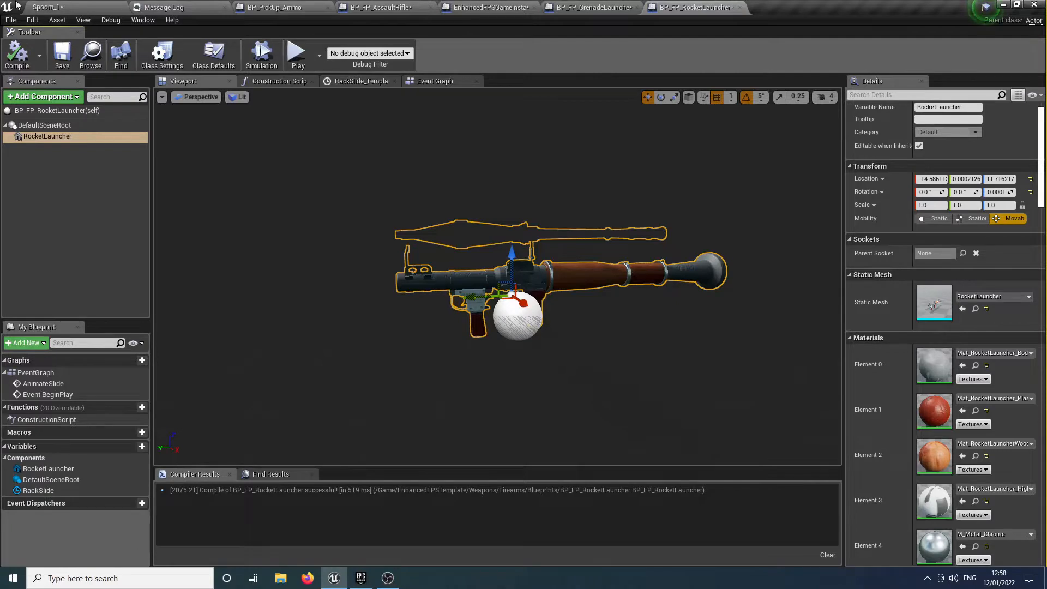
# Set the Weapon Type of the BP_PickUp_Weapon actor in the Spoom_1 level to 7
pyautogui.click(52, 7)
pyautogui.click(493, 312)
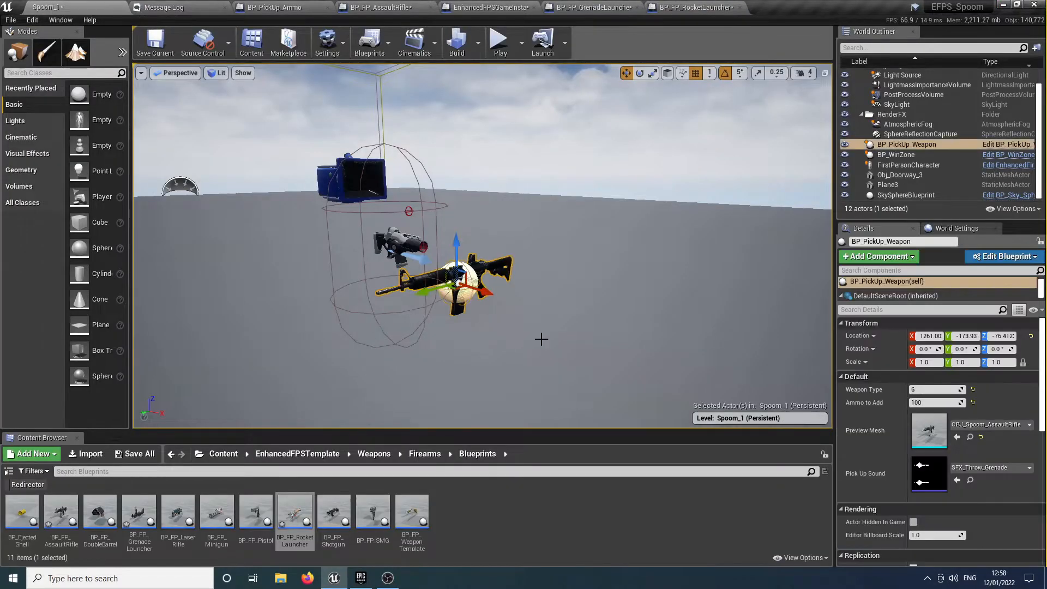
pyautogui.click(925, 376)
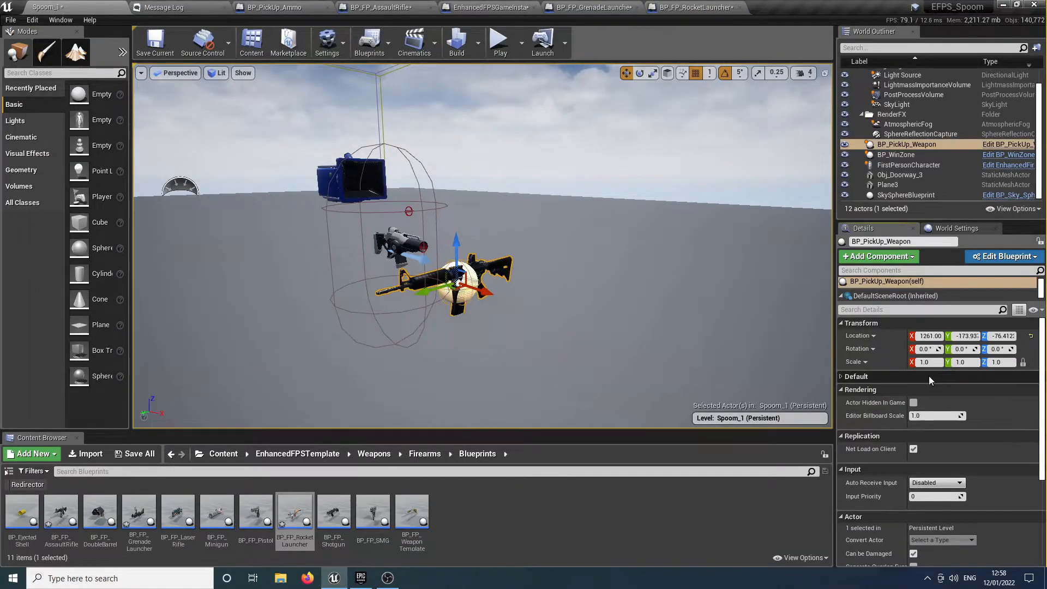
pyautogui.click(928, 375)
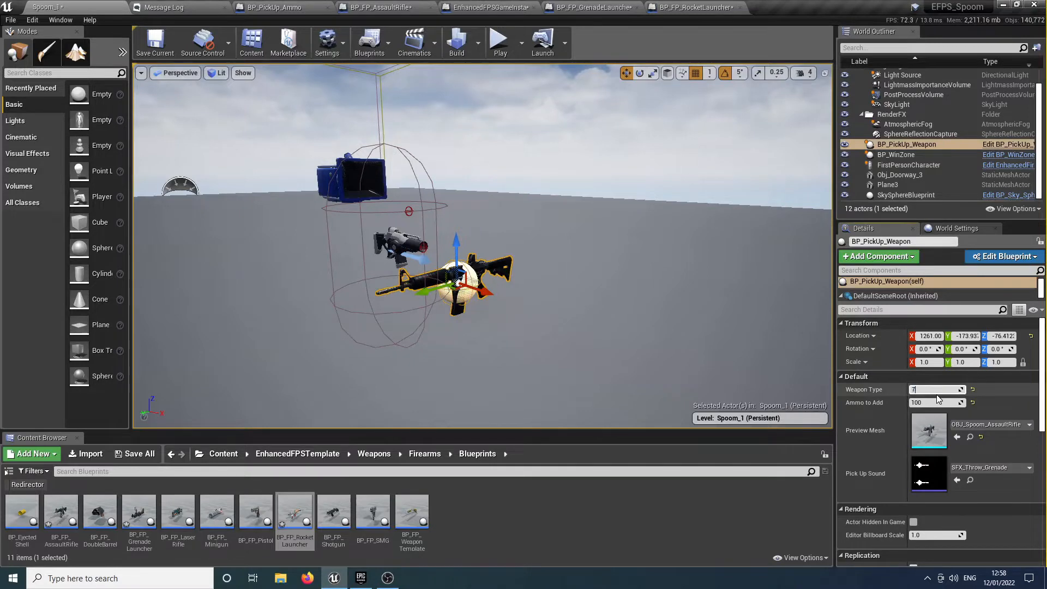
# Play the Spoom_1 level, pick up the rocket launcher and fire it several times to check its placement, and stop playing
pyautogui.click(500, 42)
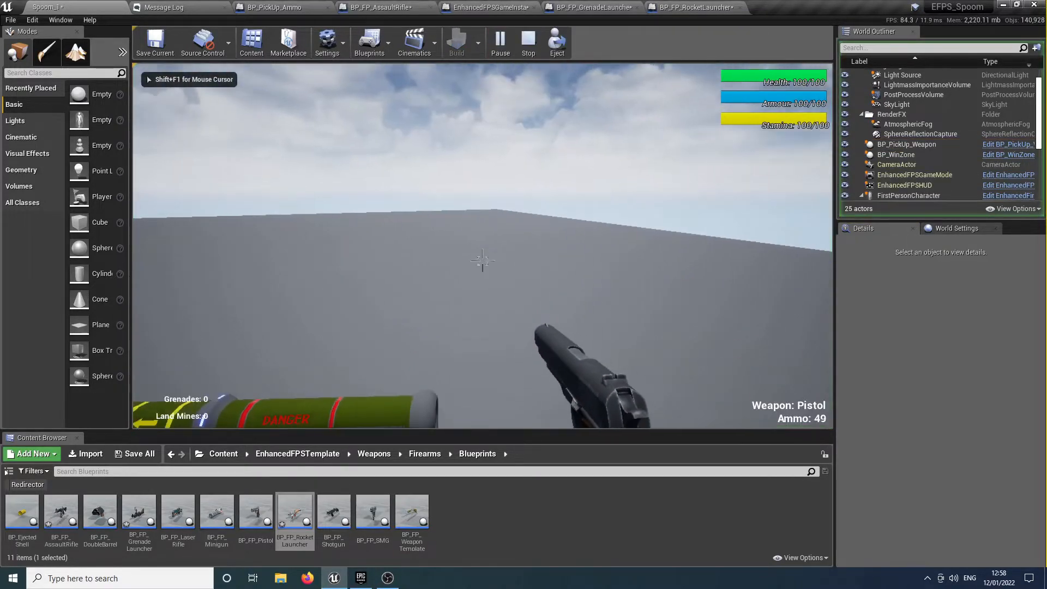
pyautogui.press('w')
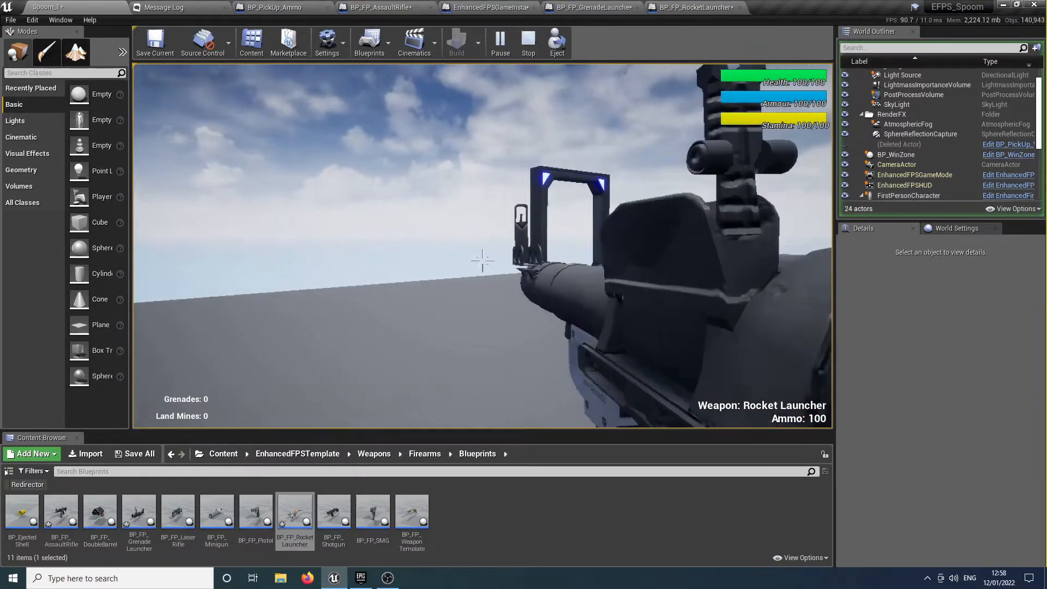
pyautogui.click(482, 260)
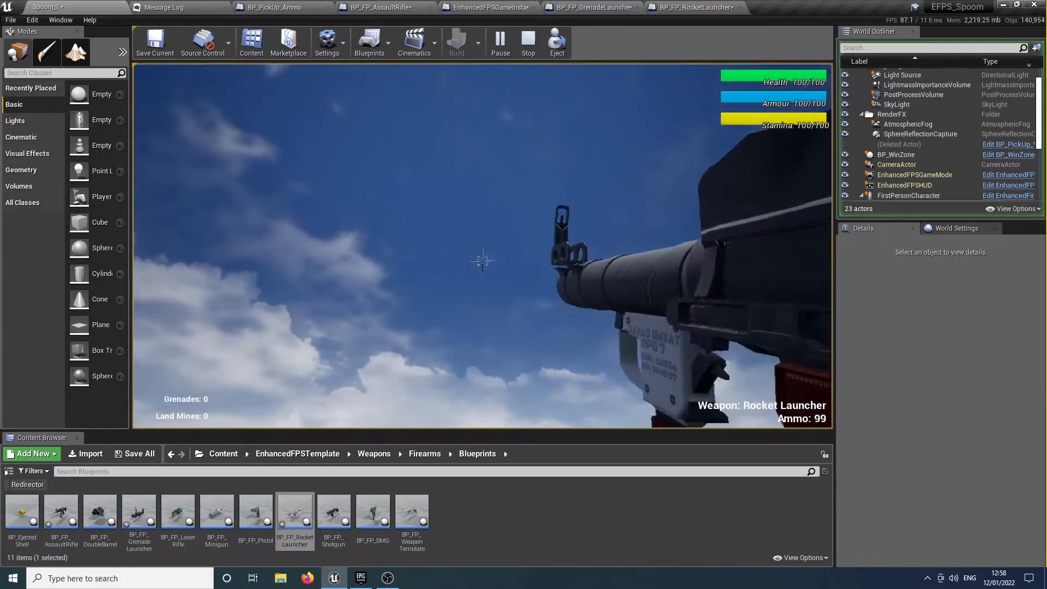
pyautogui.click(483, 260)
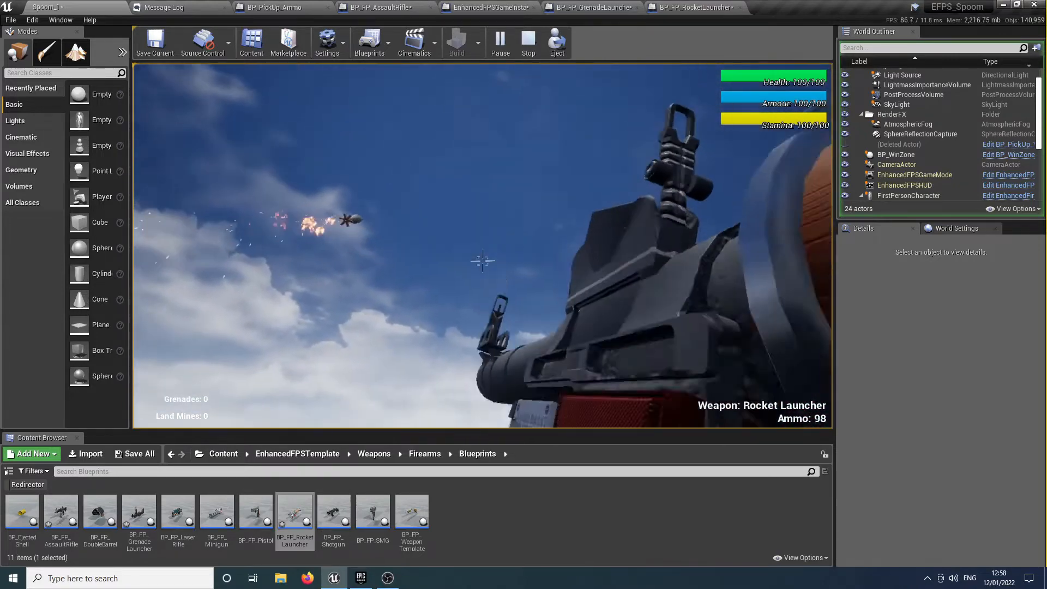
pyautogui.click(482, 260)
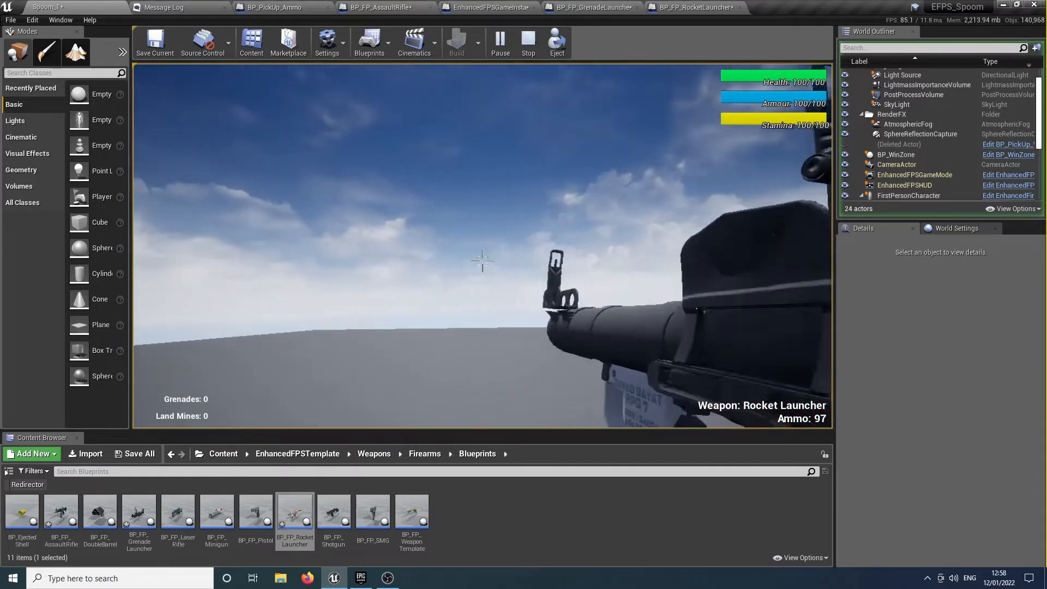
pyautogui.click(482, 261)
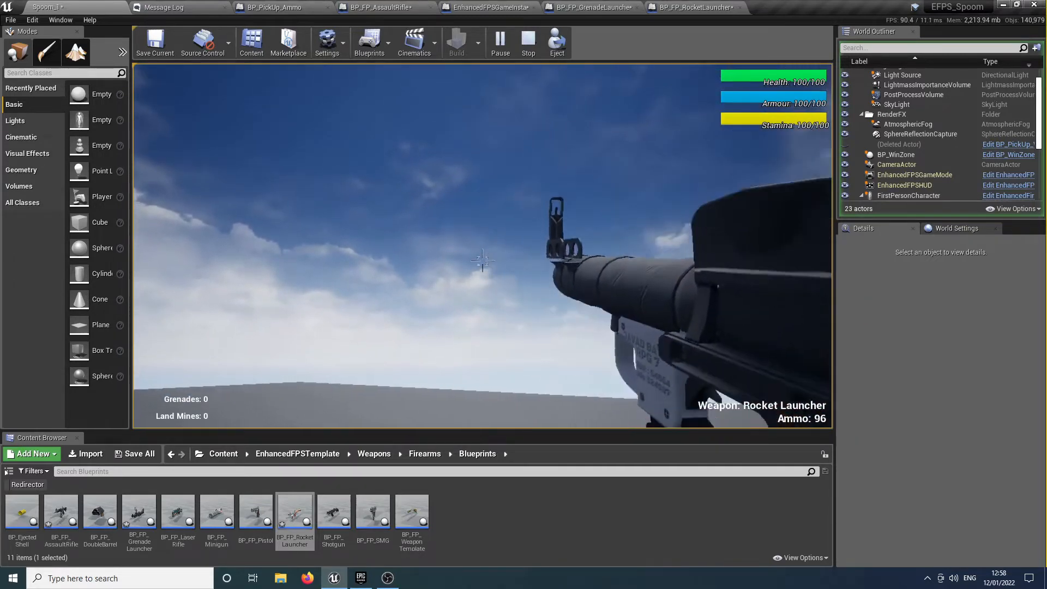
pyautogui.press('Escape')
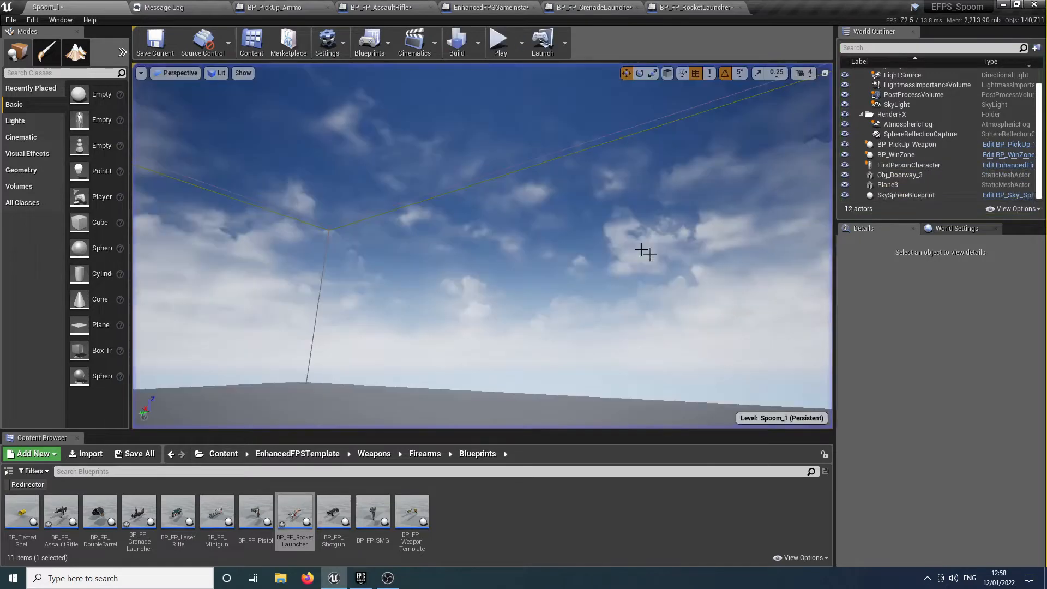
# Move the RocketLauncher component in BP_FP_RocketLauncher along X to about -27.6 and compile the blueprint
pyautogui.click(654, 9)
pyautogui.keyDown('alt'); pyautogui.moveTo(535, 288); pyautogui.dragTo(481, 288); pyautogui.keyUp('alt')
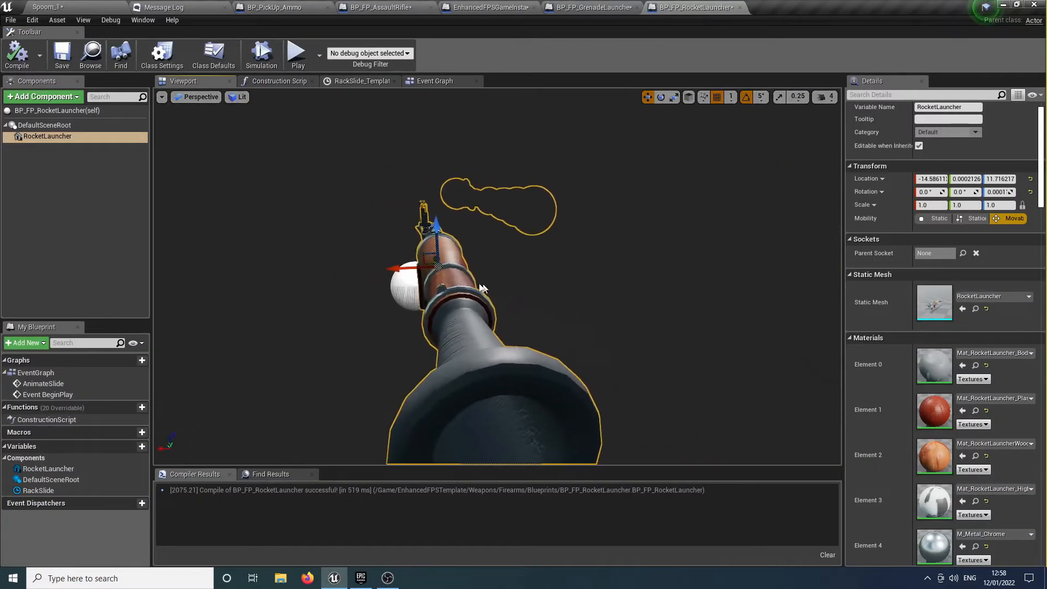
pyautogui.moveTo(401, 268); pyautogui.dragTo(425, 273)
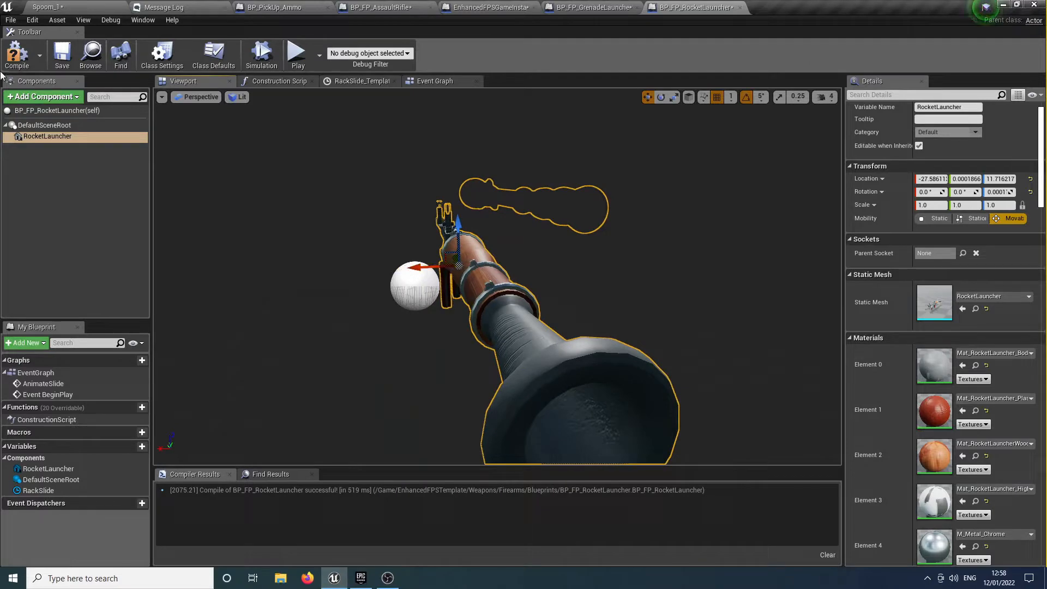
# Play the game, pick up the rocket launcher and fire it to check the adjusted position, and stop playing
pyautogui.click(297, 53)
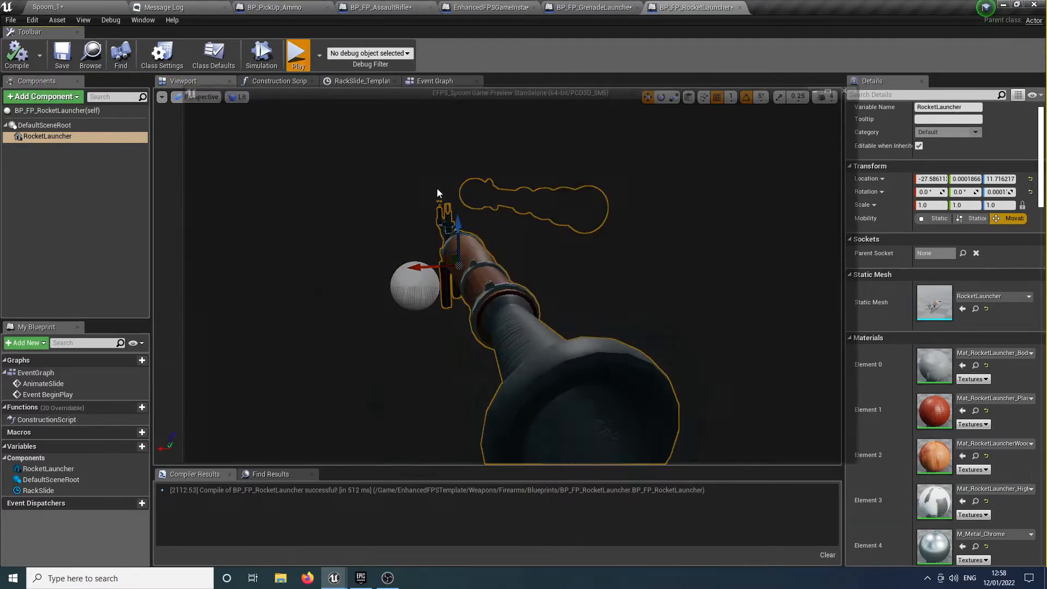
pyautogui.press('w')
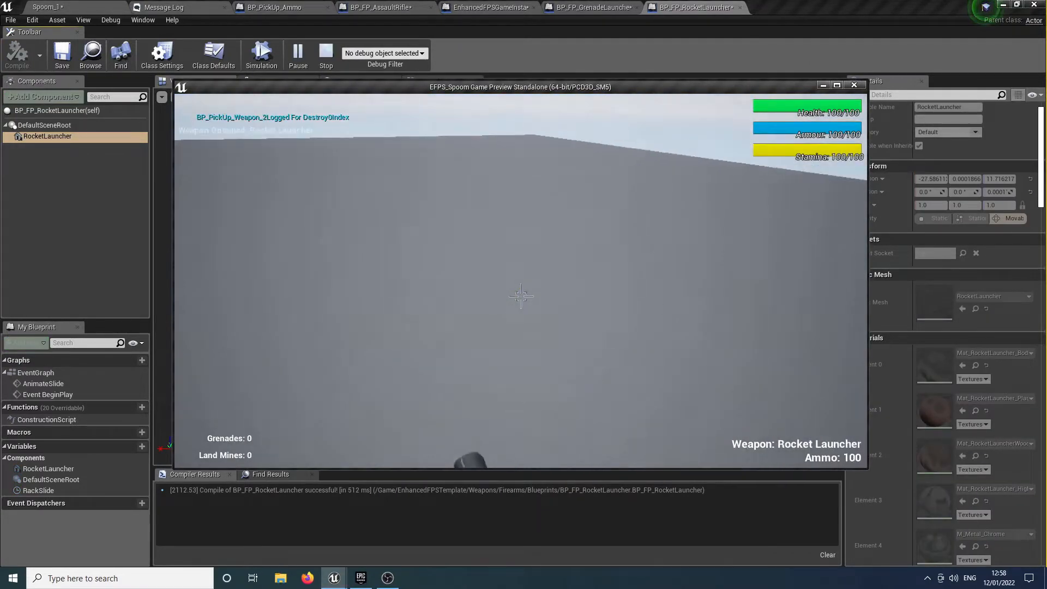
pyautogui.click(521, 295)
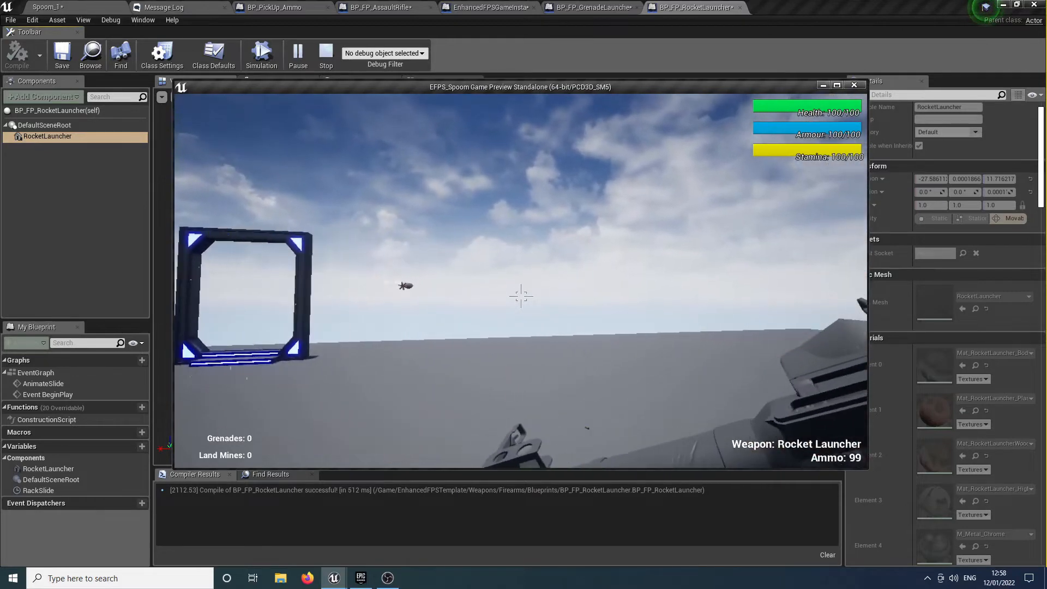
pyautogui.click(521, 295)
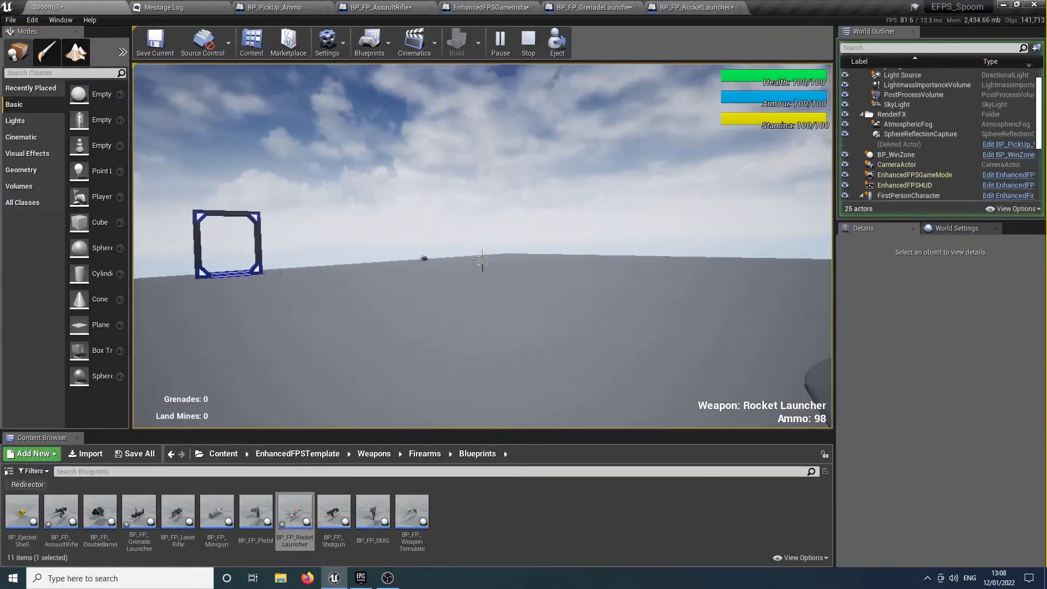
pyautogui.click(482, 261)
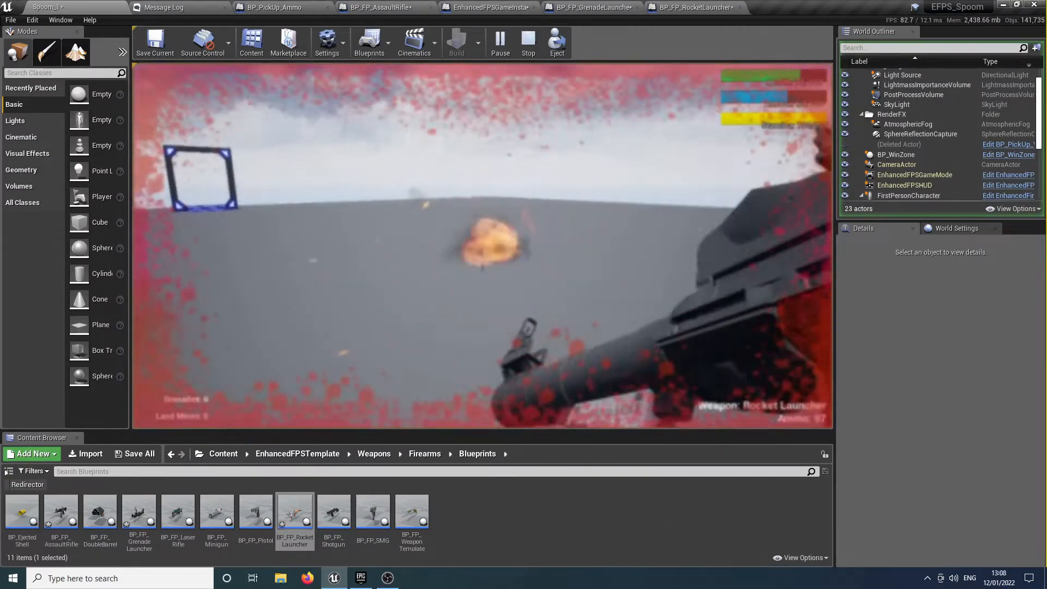
pyautogui.press('Escape')
# Set the Weapon Type of the BP_PickUp_Weapon actor in the Spoom_1 level to 8
pyautogui.moveTo(479, 246); pyautogui.dragTo(595, 203, button='right')
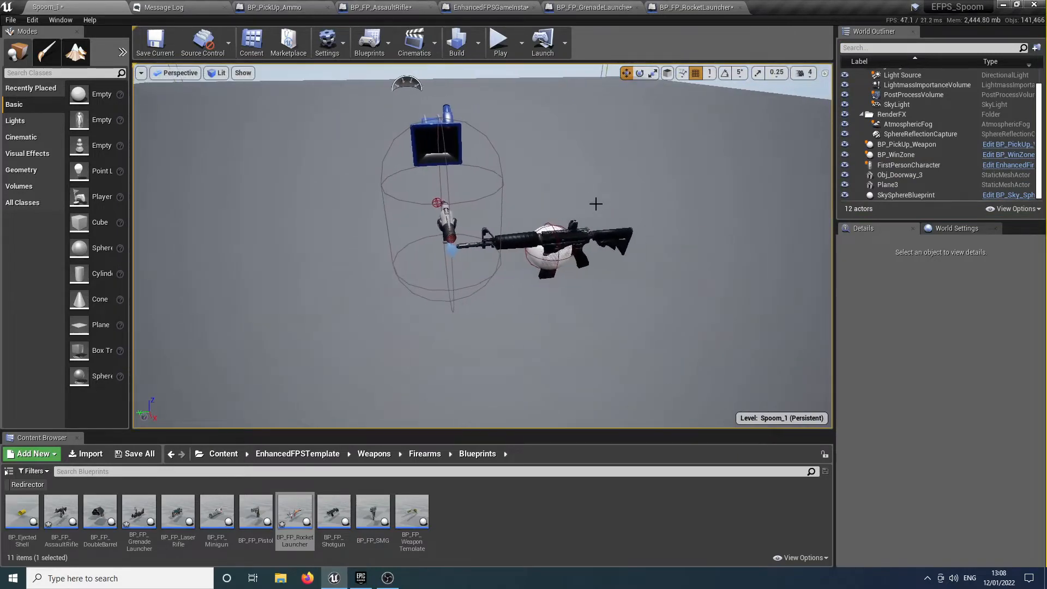
pyautogui.click(558, 247)
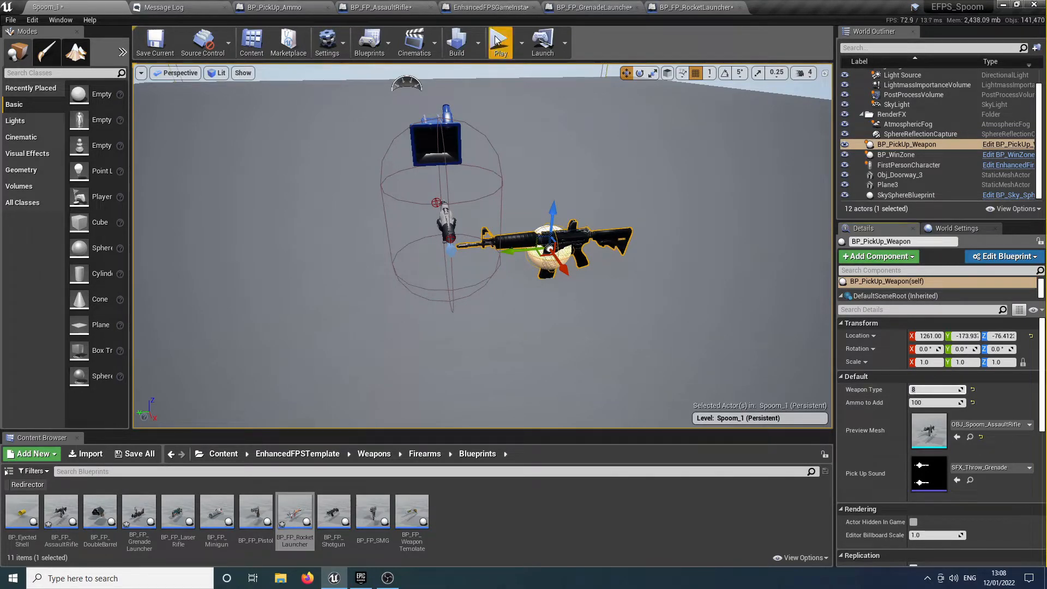
# Play the Spoom_1 level, pick up the minigun and fire off all its ammo to check the template model, and stop playing
pyautogui.click(565, 232)
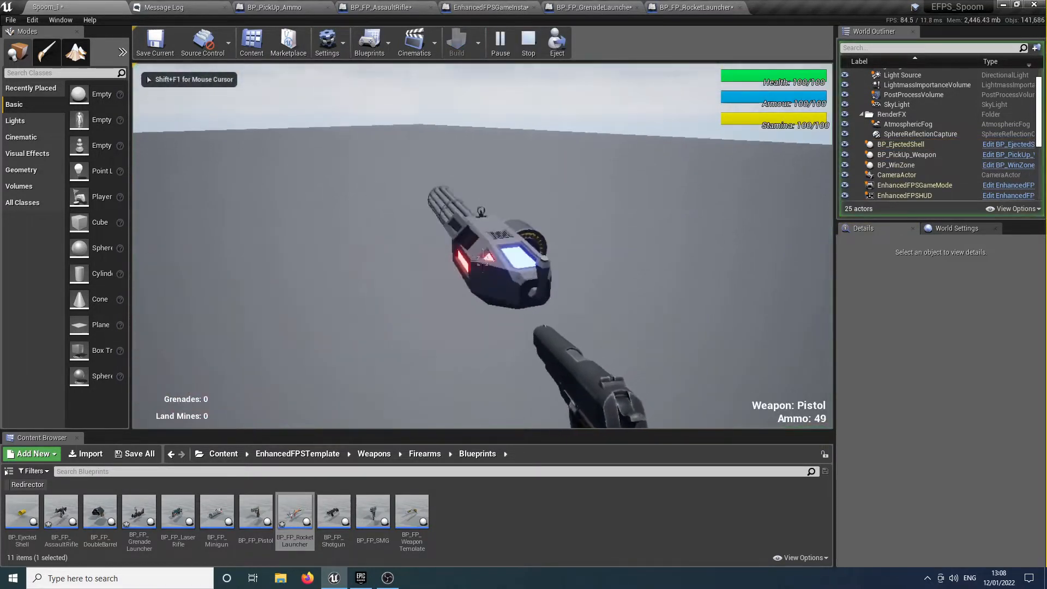
pyautogui.press('w')
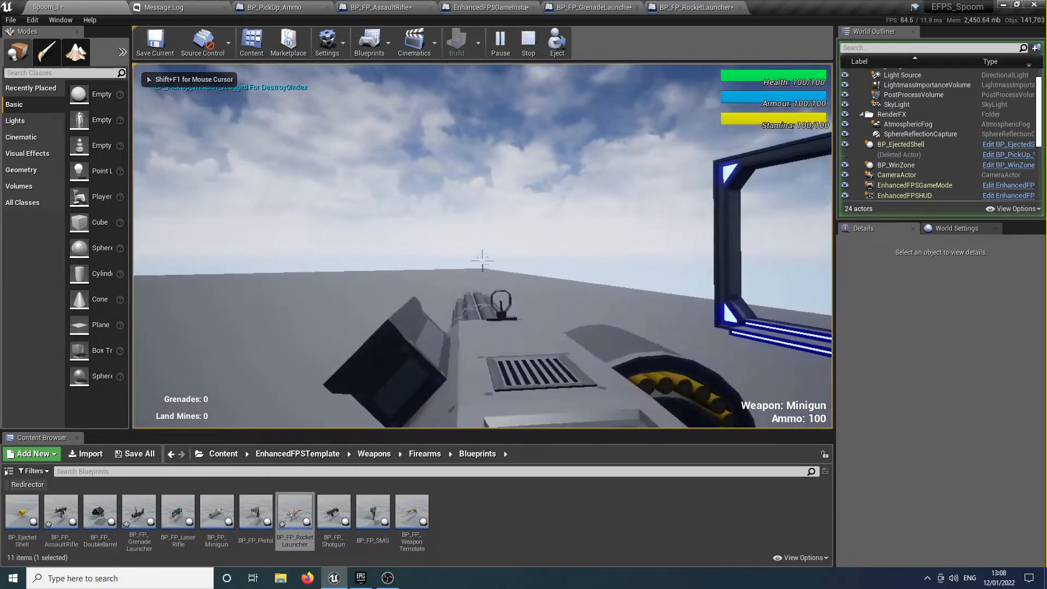
pyautogui.click(483, 261)
pyautogui.press('s')
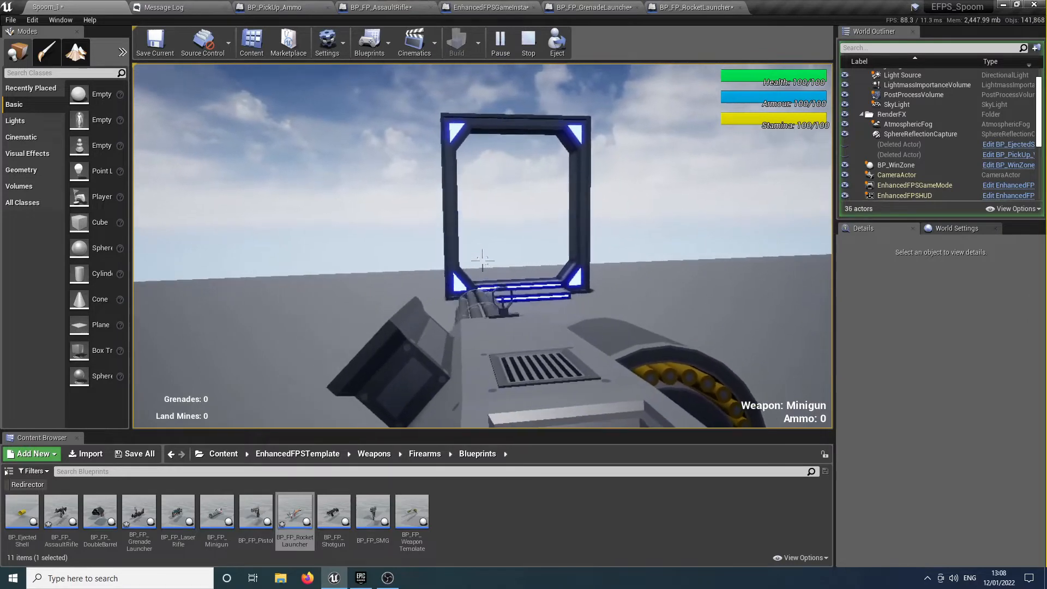
pyautogui.press('Escape')
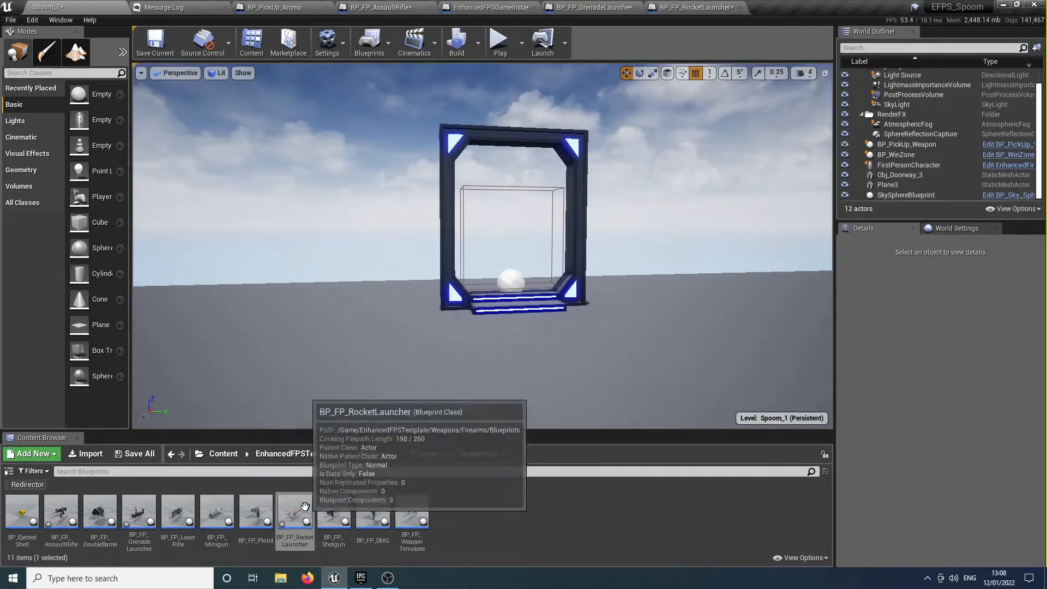
# Open the BP_FP_Minigun blueprint from the Blueprints folder inside Firearms
pyautogui.doubleClick(226, 519)
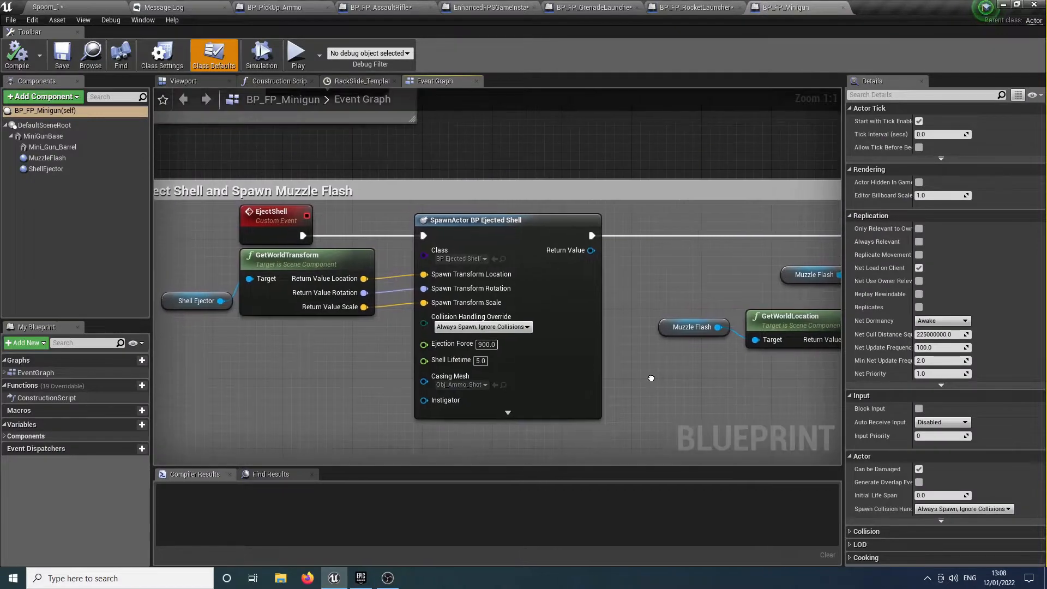
# Delete the template MiniGunBase and Mini_Gun_Barrel mesh components from the BP_FP_Minigun blueprint
pyautogui.moveTo(651, 378); pyautogui.dragTo(668, 475, button='right')
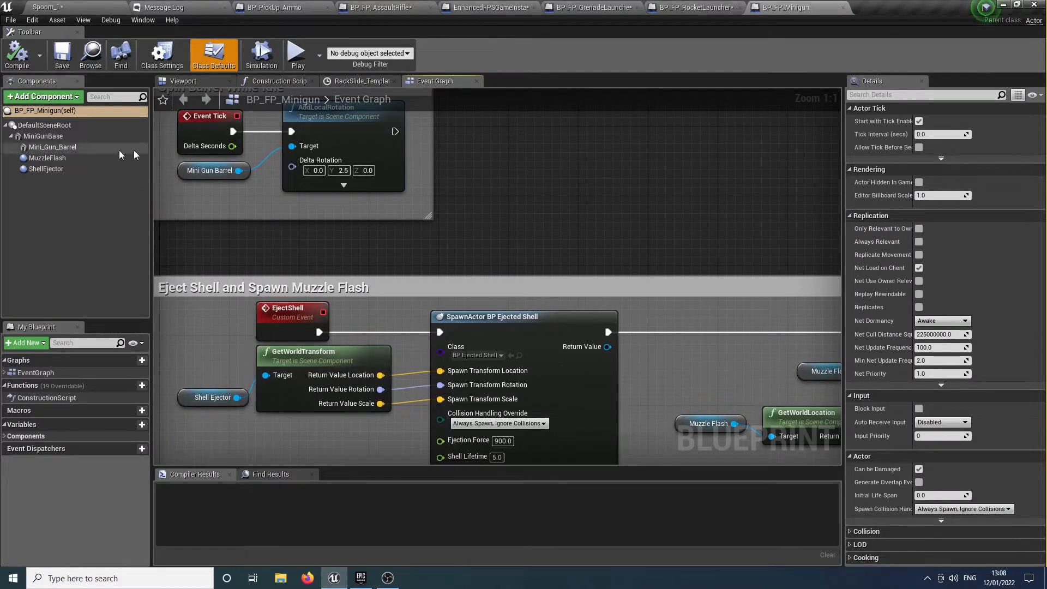
pyautogui.click(174, 82)
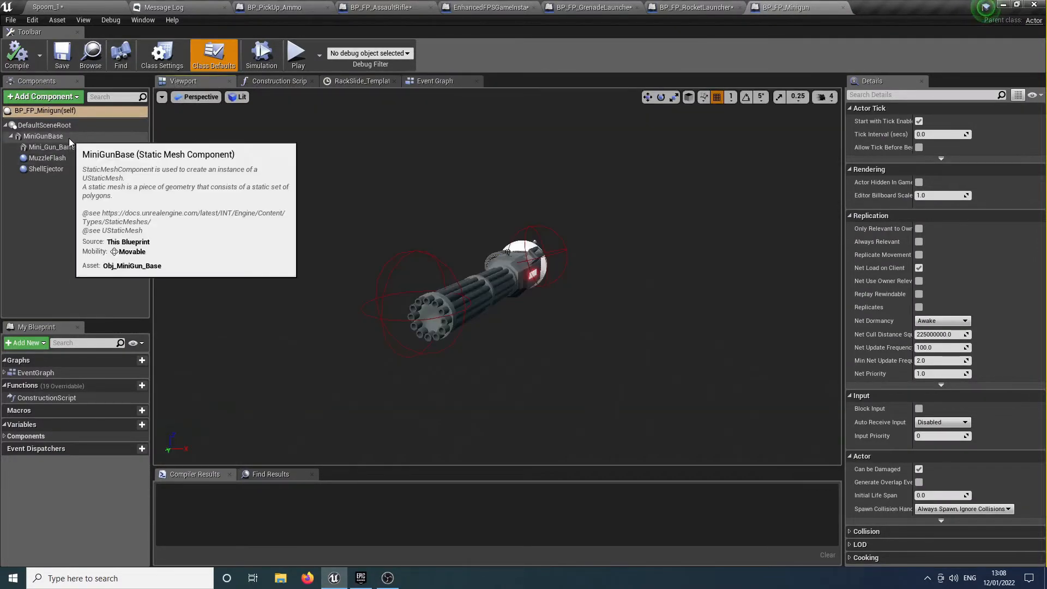
pyautogui.click(44, 136)
pyautogui.keyDown('shift'); pyautogui.click(52, 146); pyautogui.keyUp('shift')
pyautogui.press('Delete')
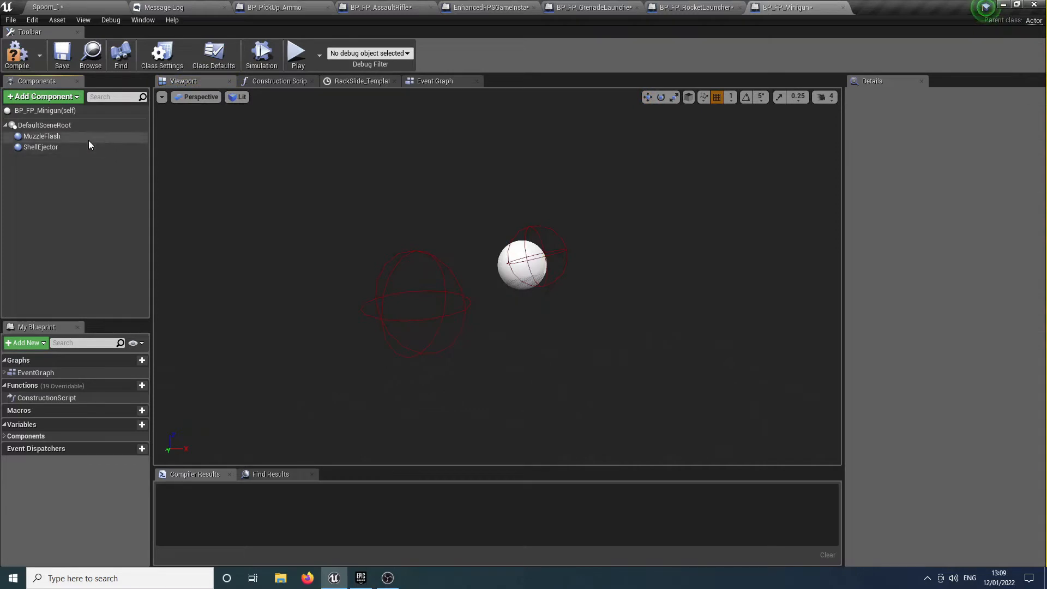
# Add a Skeletal Mesh component named MiniGun and parent the MuzzleFlash and ShellEjector components to it
pyautogui.click(76, 98)
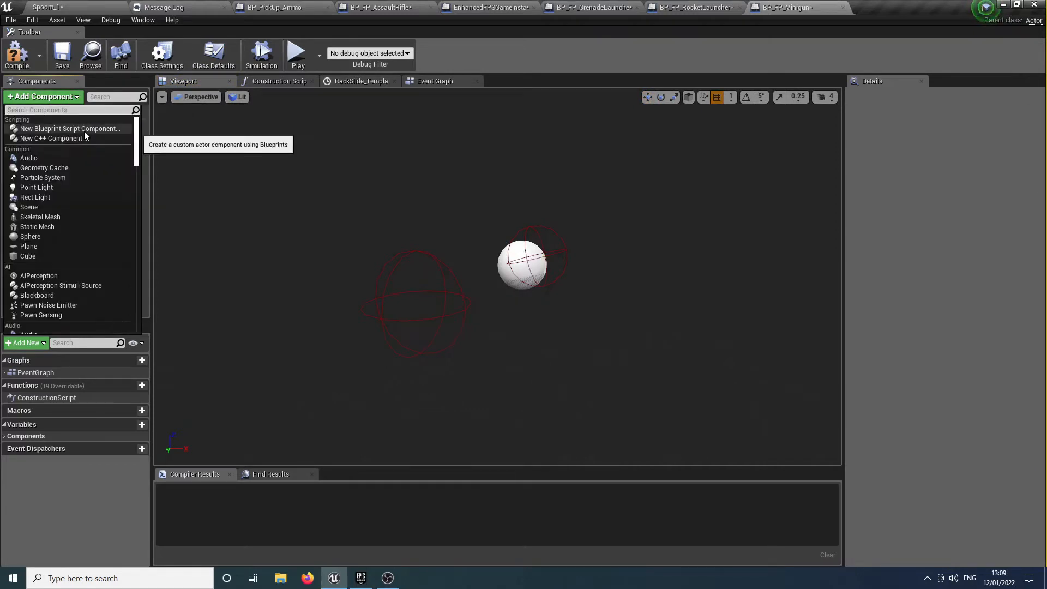
pyautogui.click(28, 217)
pyautogui.write('MiniGun')
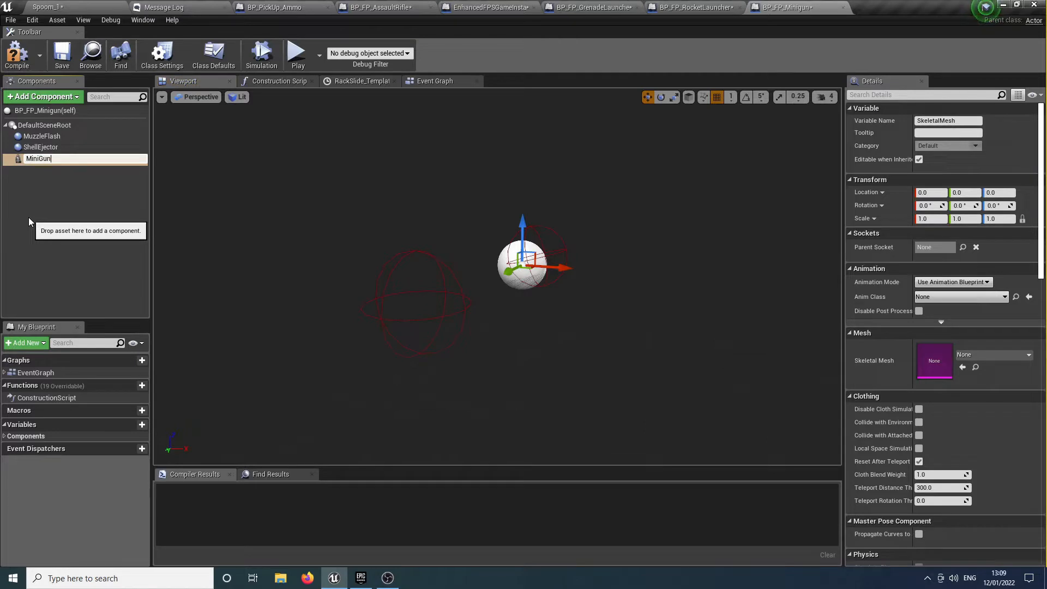
pyautogui.press('Return')
pyautogui.moveTo(43, 137)
pyautogui.mouseDown()
pyautogui.moveTo(54, 163)
pyautogui.moveTo(53, 147)
pyautogui.mouseUp()
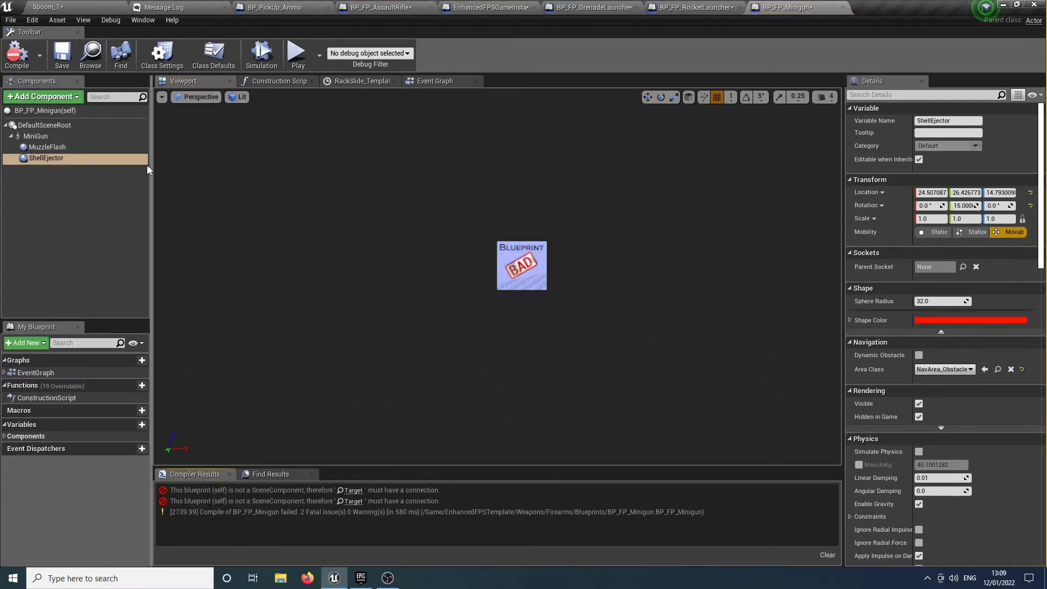
# Delete the AddLocalRotation node from the Spin Barrel While Idle section of the Event Graph
pyautogui.click(435, 80)
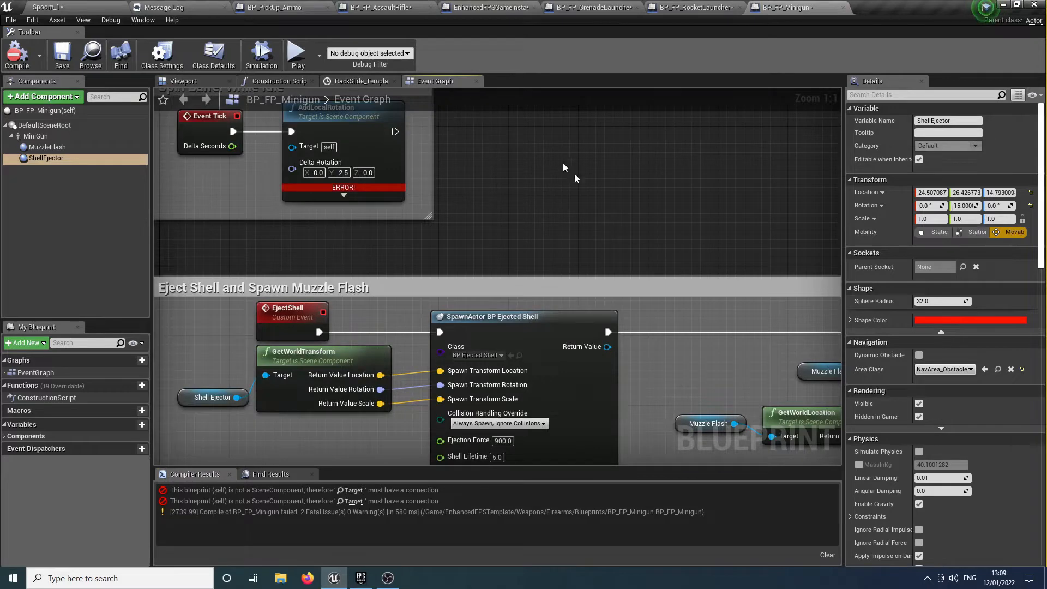
pyautogui.scroll(3, 278, 162)
pyautogui.moveTo(333, 210); pyautogui.dragTo(725, 414, button='right')
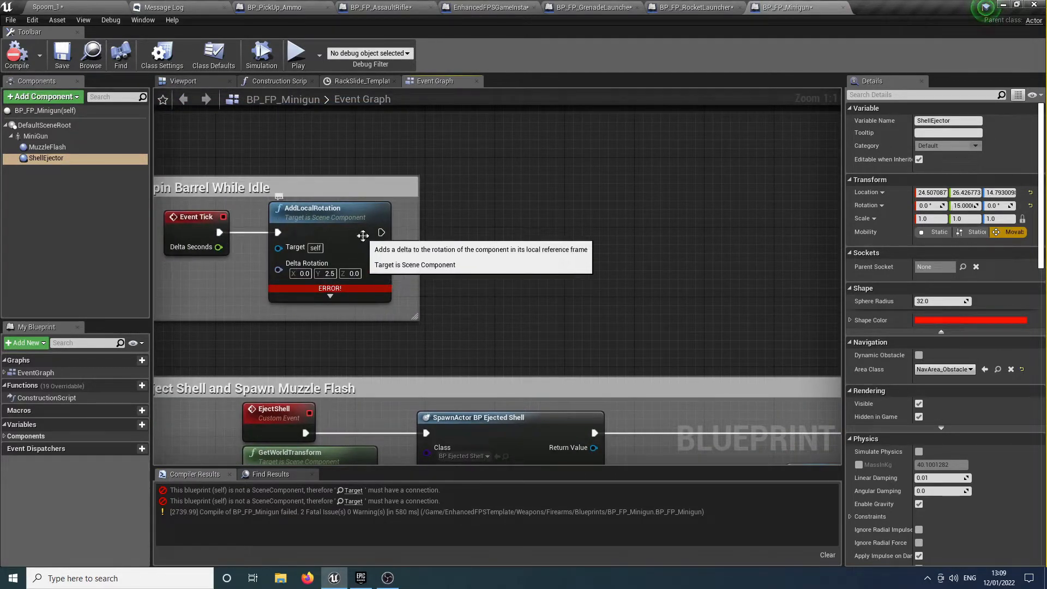
pyautogui.scroll(-4, 366, 236)
pyautogui.moveTo(437, 258)
pyautogui.mouseDown(button='right')
pyautogui.moveTo(444, 241)
pyautogui.moveTo(431, 255)
pyautogui.mouseUp(button='right')
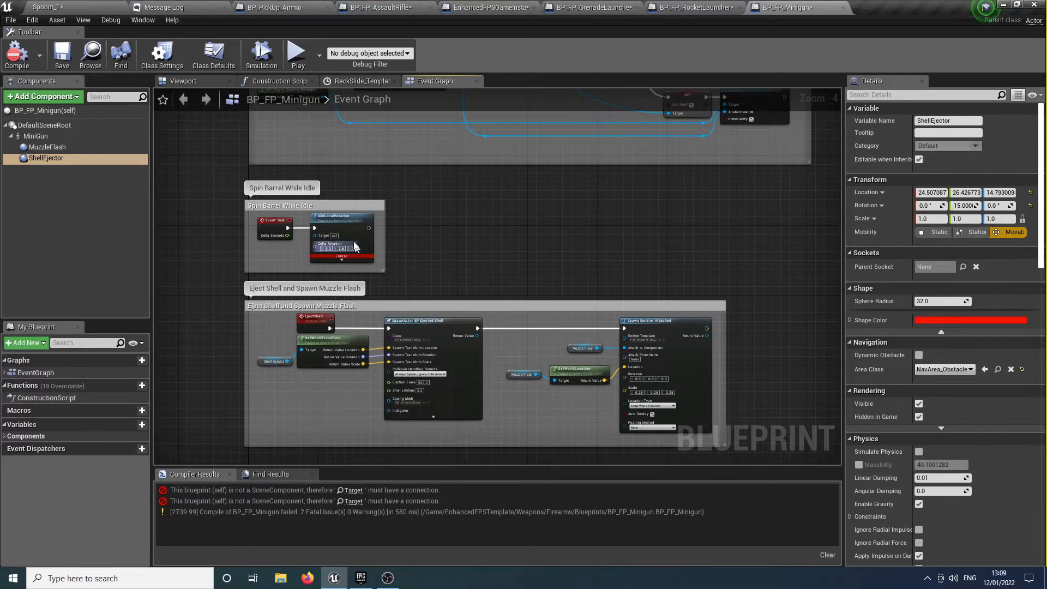
pyautogui.click(345, 225)
pyautogui.press('Delete')
pyautogui.moveTo(429, 283); pyautogui.dragTo(452, 276, button='right')
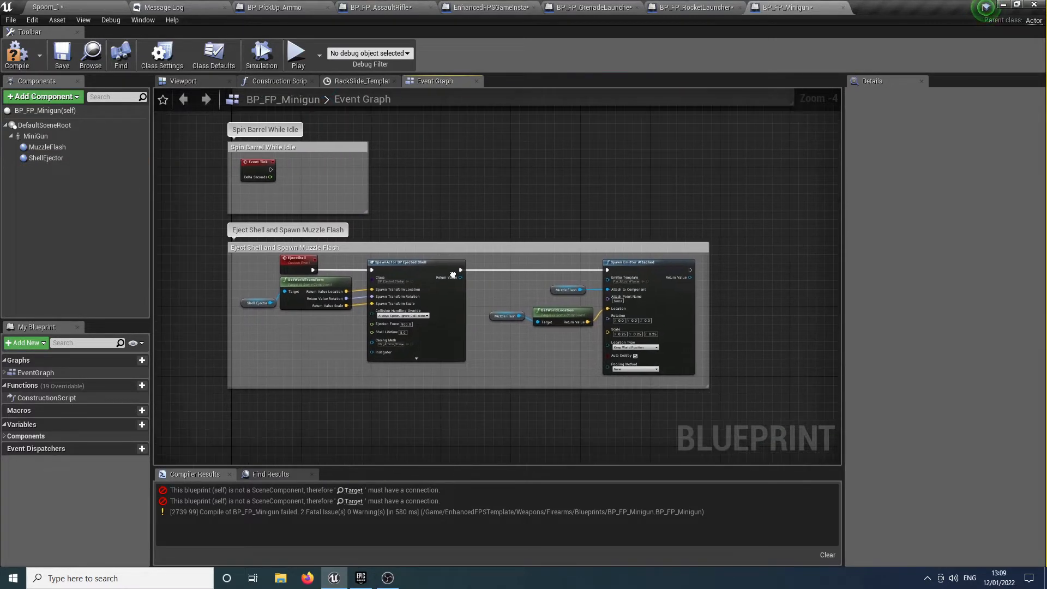
# Shift the RackSlide, SET Can Fire?, Stop Camera Shake and Eject Shell nodes along to make room after Play Camera Shake
pyautogui.scroll(2, 534, 290)
pyautogui.scroll(-3, 534, 290)
pyautogui.moveTo(542, 254); pyautogui.dragTo(518, 421, button='right')
pyautogui.scroll(4, 643, 297)
pyautogui.moveTo(643, 297); pyautogui.dragTo(577, 367, button='right')
pyautogui.press('Delete')
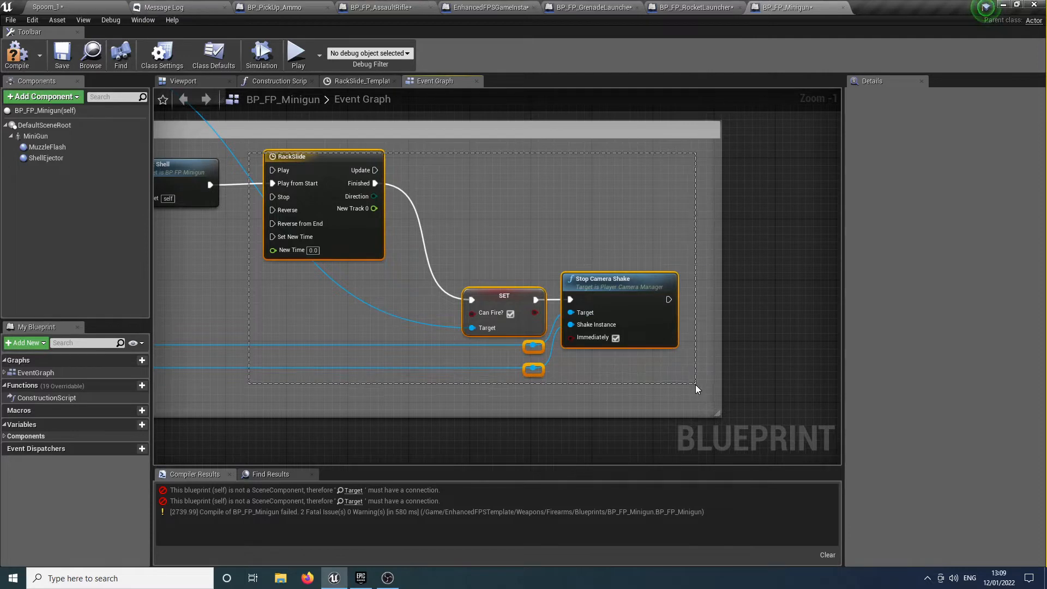
pyautogui.moveTo(697, 386); pyautogui.dragTo(697, 385)
pyautogui.scroll(-3, 580, 312)
pyautogui.moveTo(434, 230); pyautogui.dragTo(579, 231)
pyautogui.scroll(4, 407, 254)
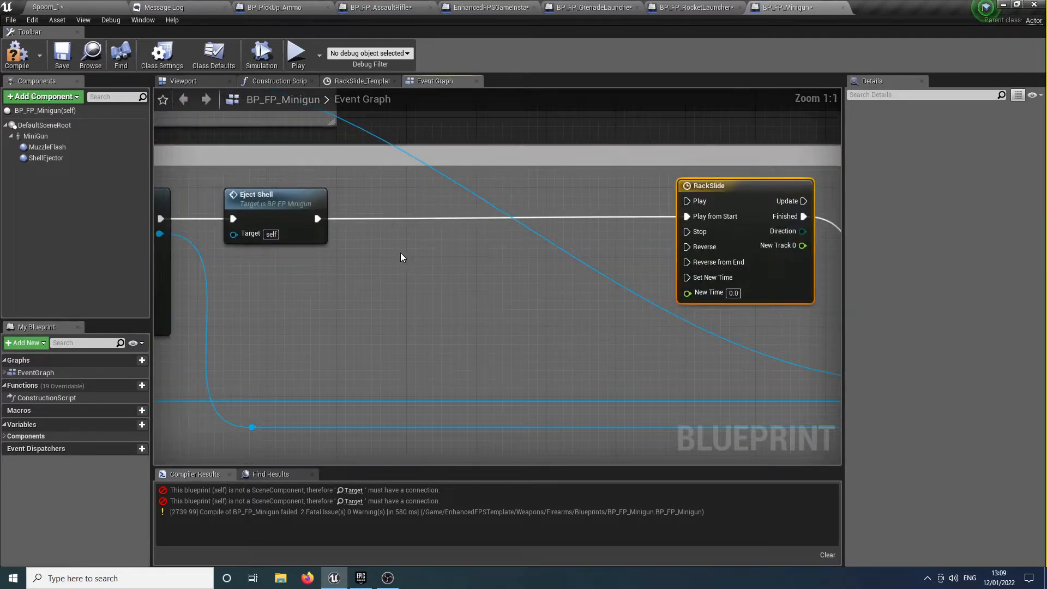
pyautogui.scroll(-2, 401, 257)
pyautogui.moveTo(302, 217); pyautogui.dragTo(489, 221)
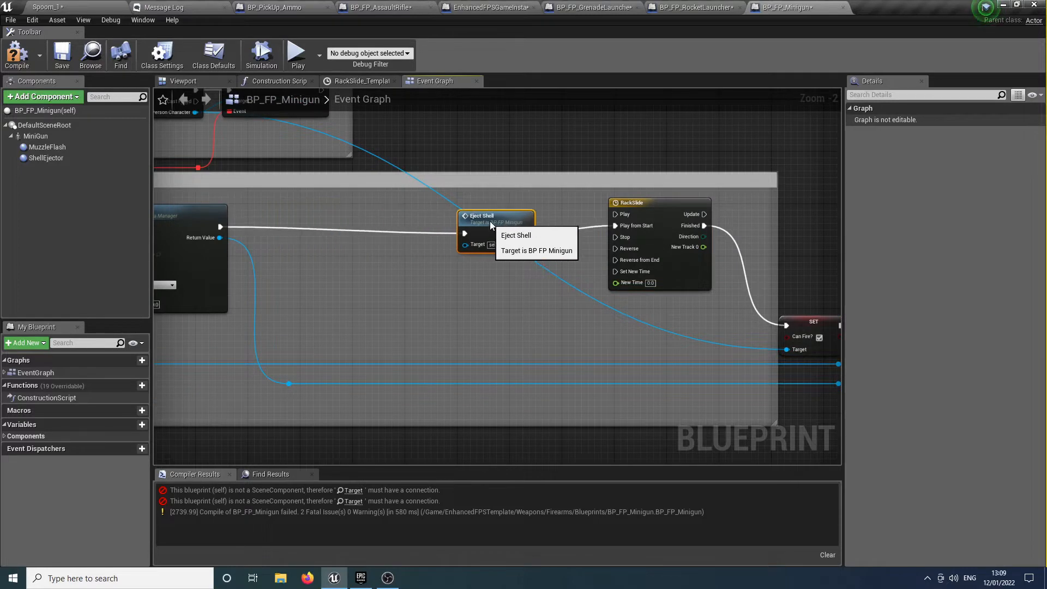
# Insert a Play Animation node for MiniGun between Play Camera Shake and Eject Shell, and place its MiniGun reference beside it
pyautogui.moveTo(412, 281); pyautogui.dragTo(535, 289, button='right')
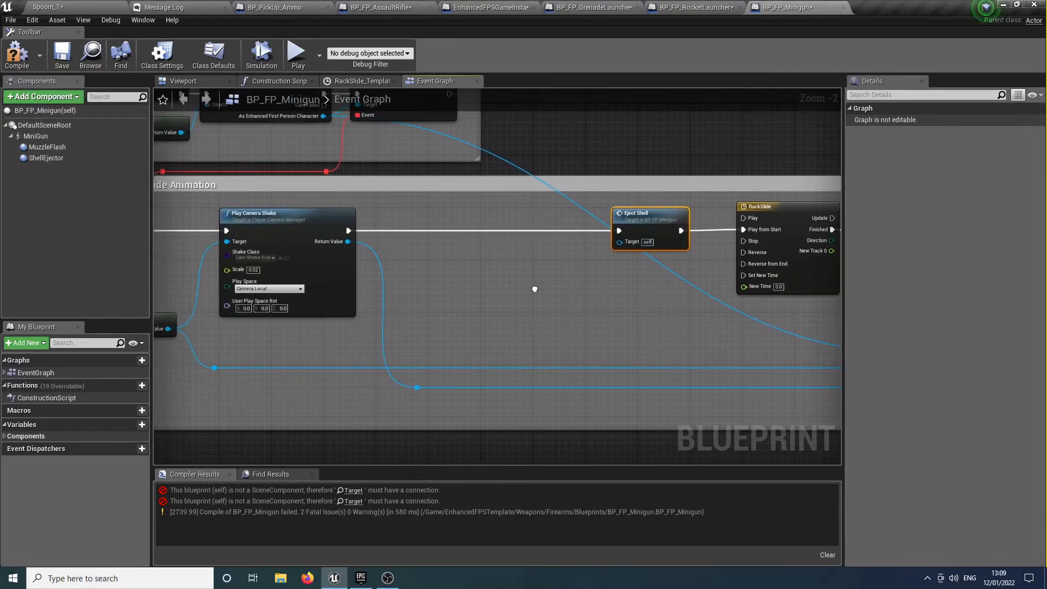
pyautogui.moveTo(346, 233); pyautogui.dragTo(413, 249)
pyautogui.write('playanim')
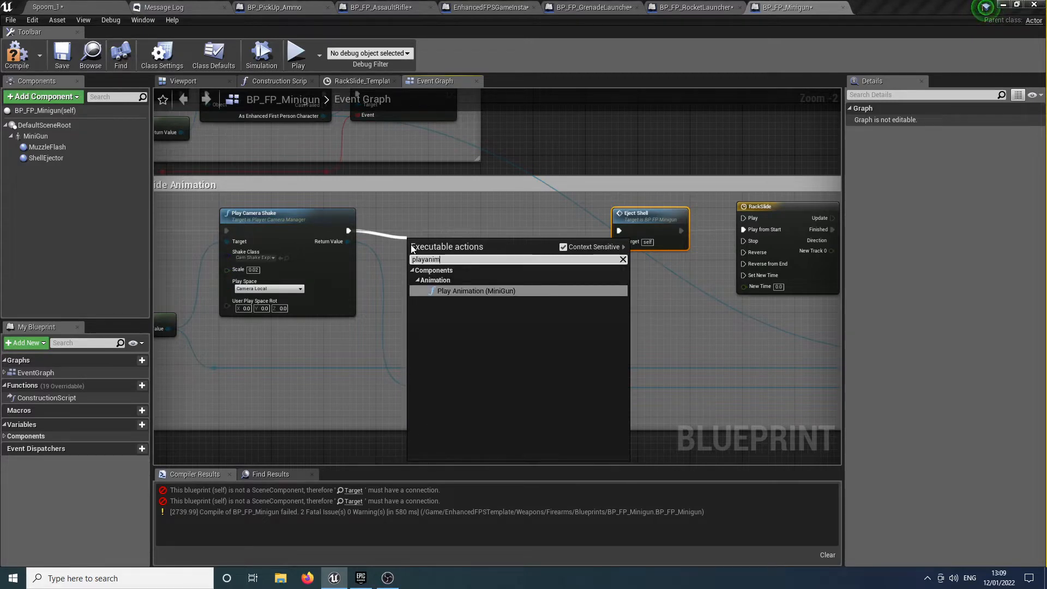
pyautogui.press('Return')
pyautogui.moveTo(443, 261); pyautogui.dragTo(514, 228)
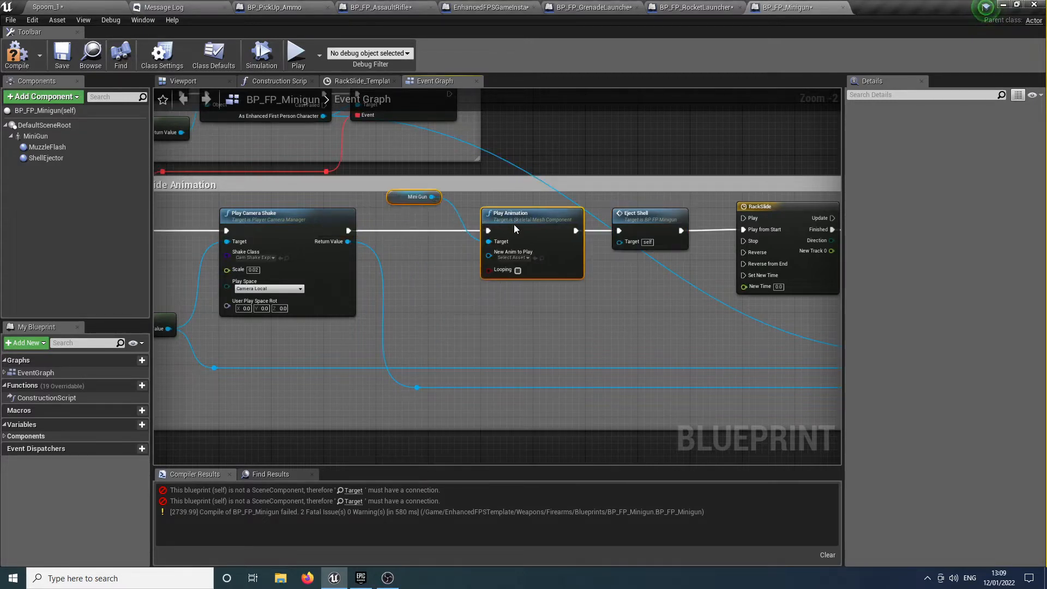
pyautogui.click(441, 240)
pyautogui.moveTo(399, 202); pyautogui.dragTo(402, 226)
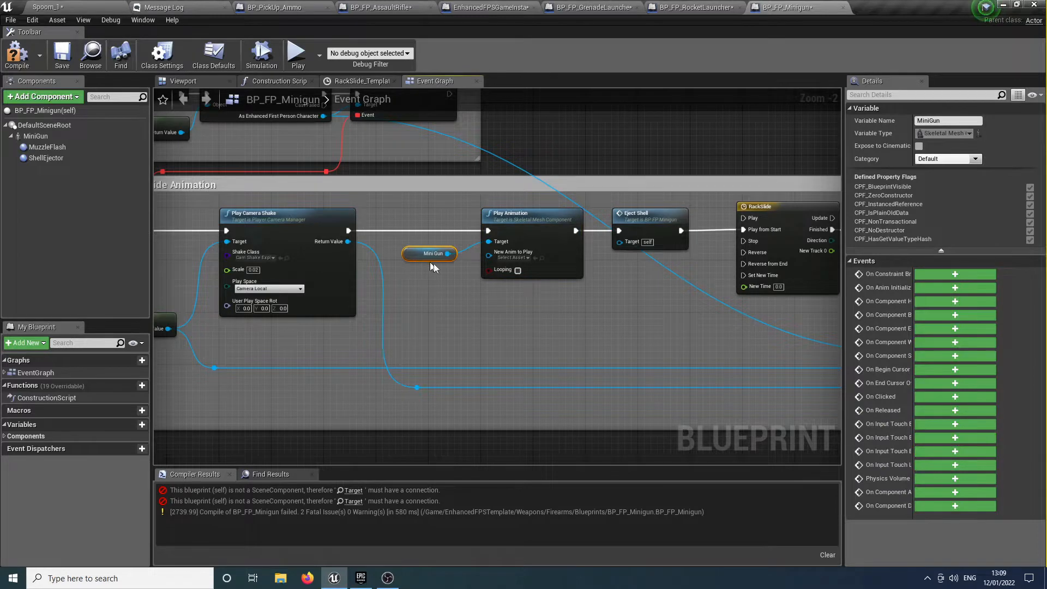
# Set New Anim to Play on the Play Animation node to Minigun_rig_Anim and compile the blueprint
pyautogui.click(519, 258)
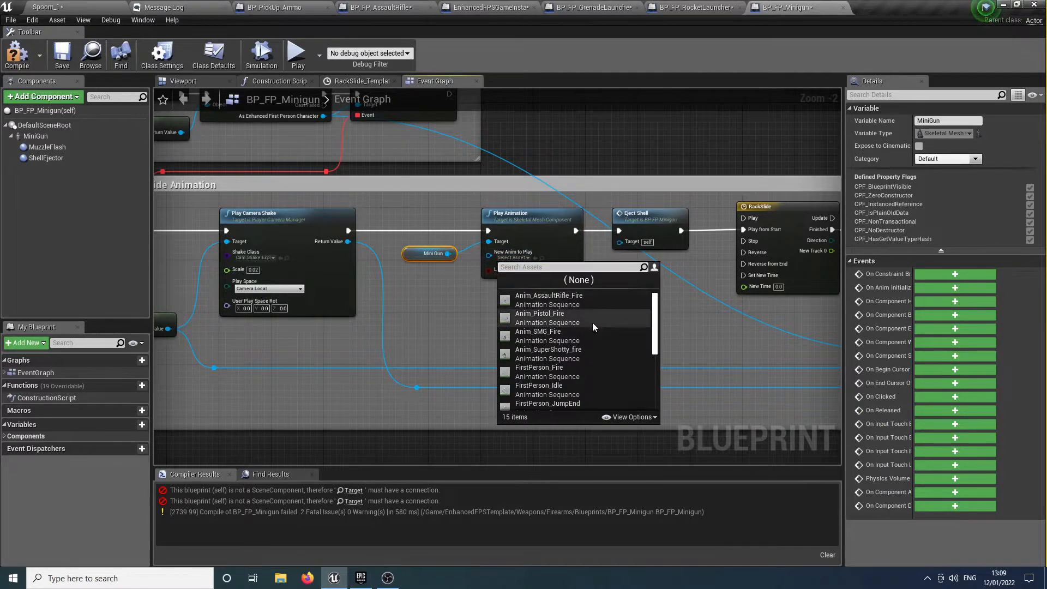
pyautogui.scroll(-4, 588, 318)
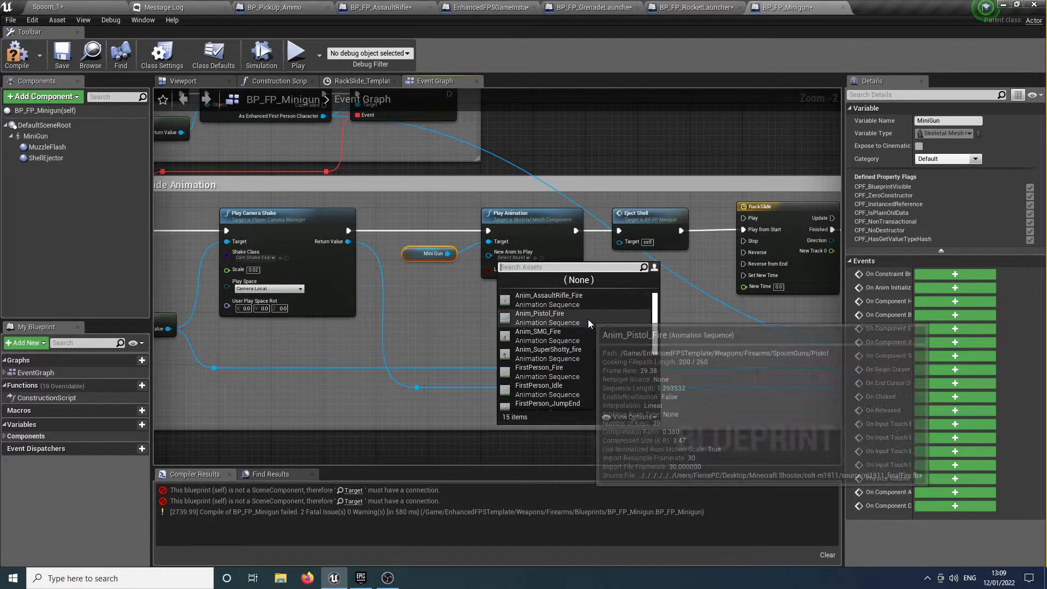
pyautogui.scroll(-1, 588, 326)
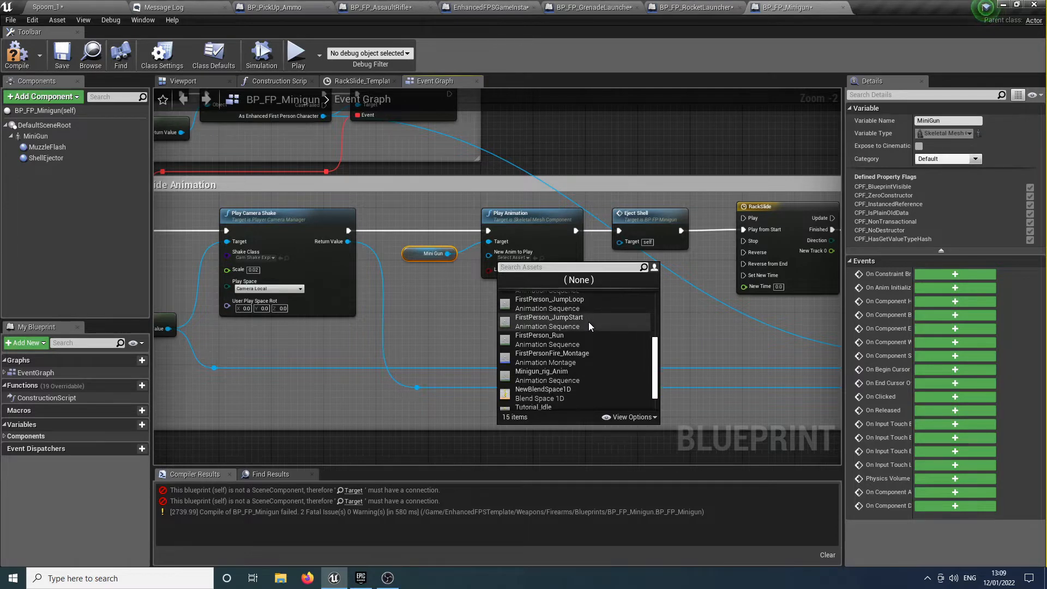
pyautogui.click(571, 379)
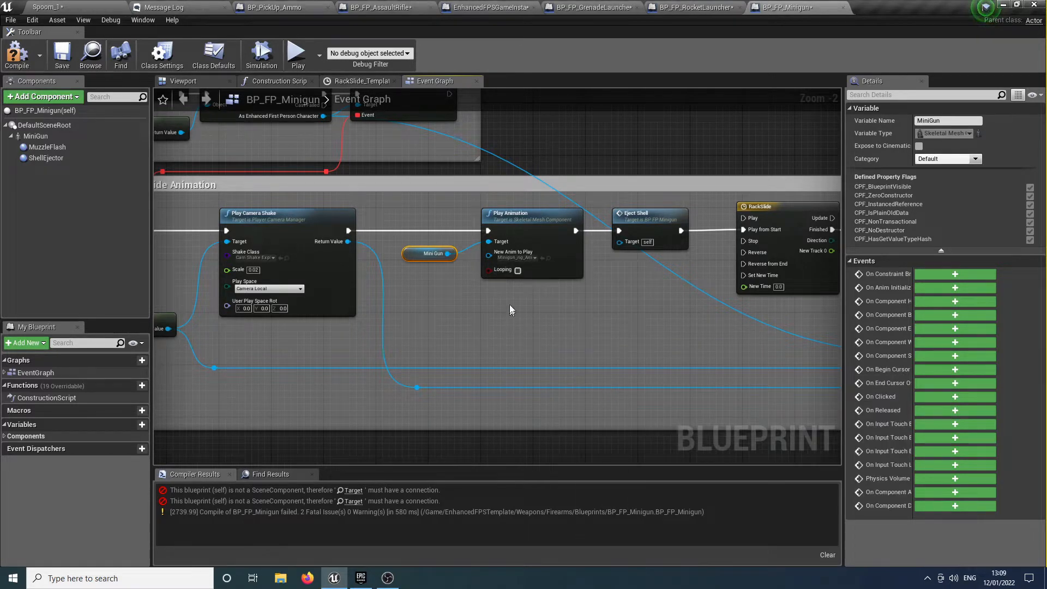
pyautogui.click(17, 56)
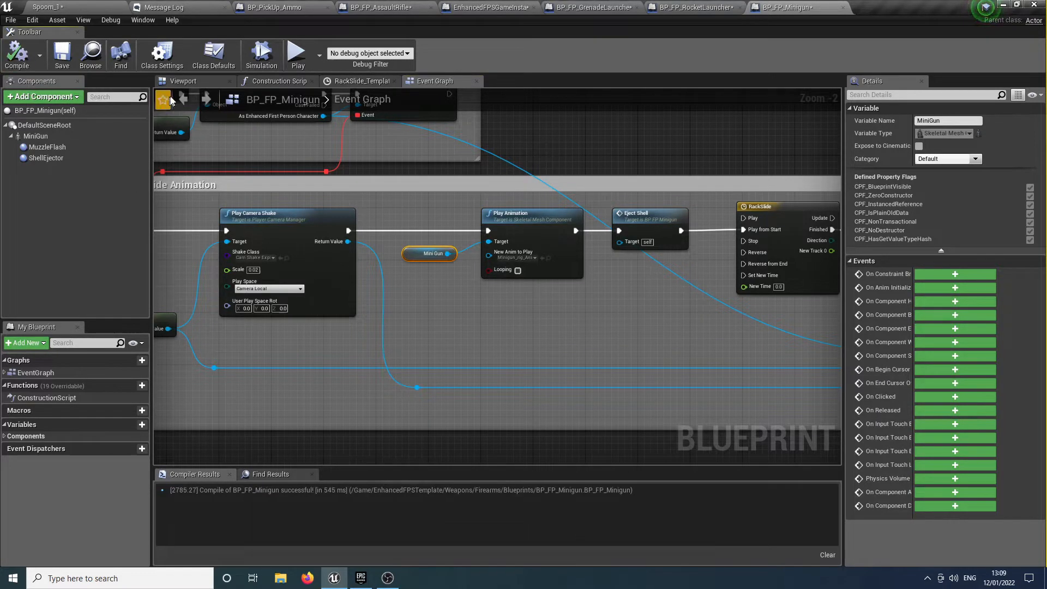
# Assign the Minigun_rig skeletal mesh to the MiniGun component
pyautogui.click(17, 136)
pyautogui.click(17, 135)
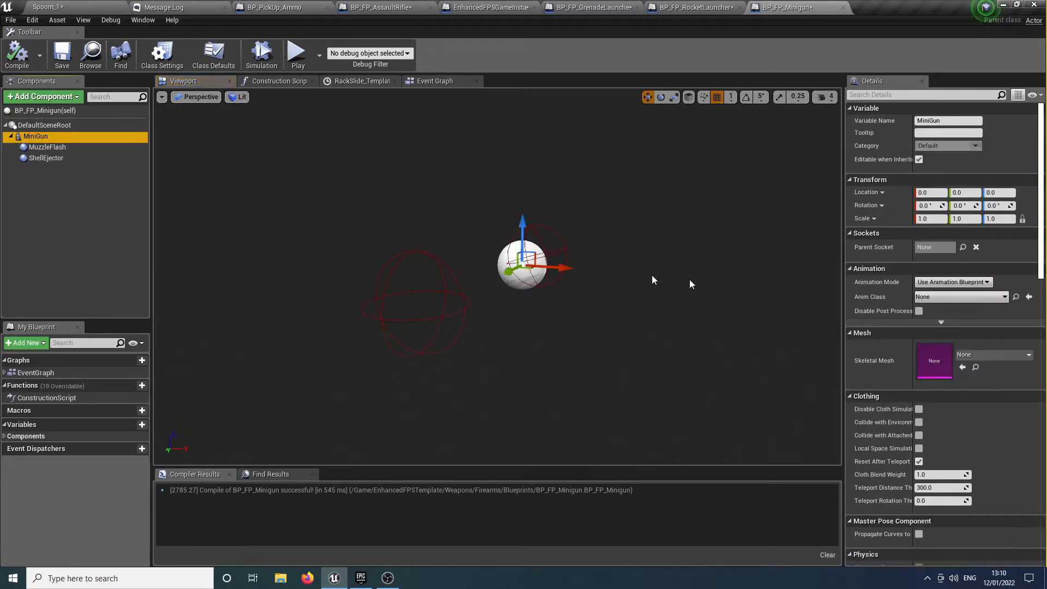
pyautogui.click(1028, 355)
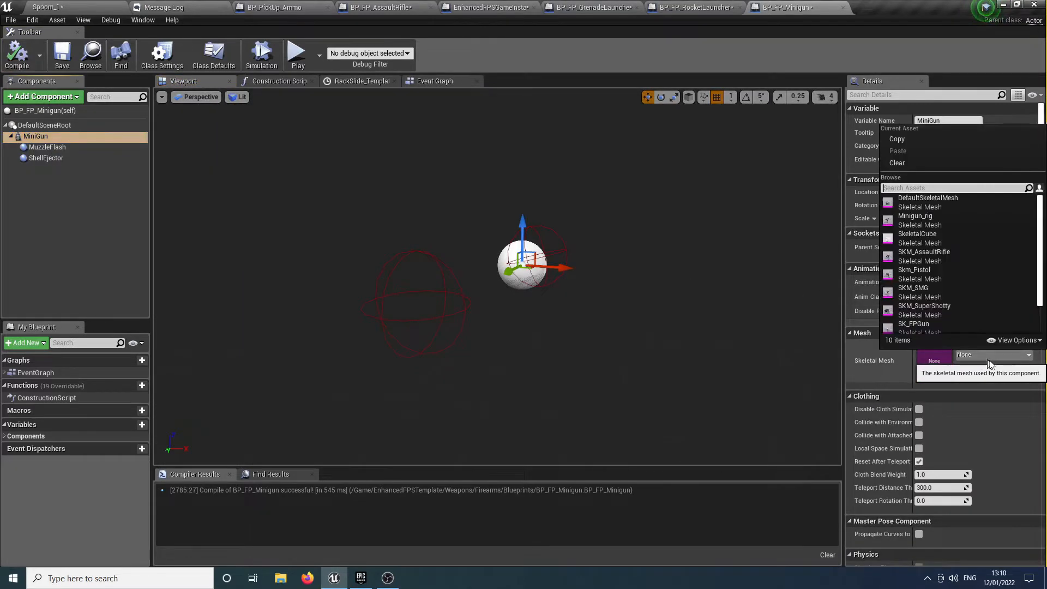
pyautogui.write('mini')
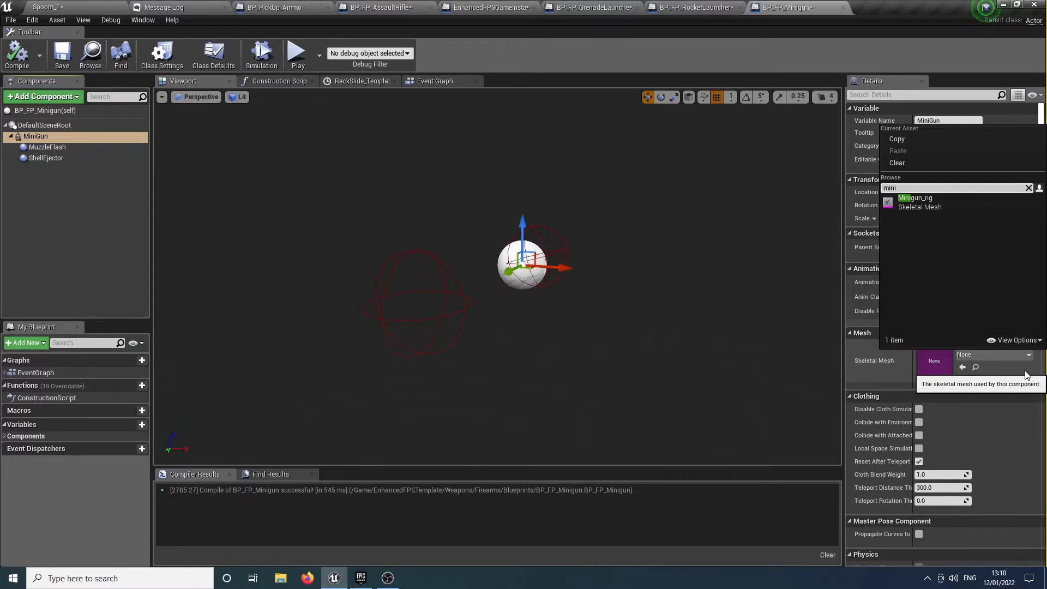
pyautogui.press('Return')
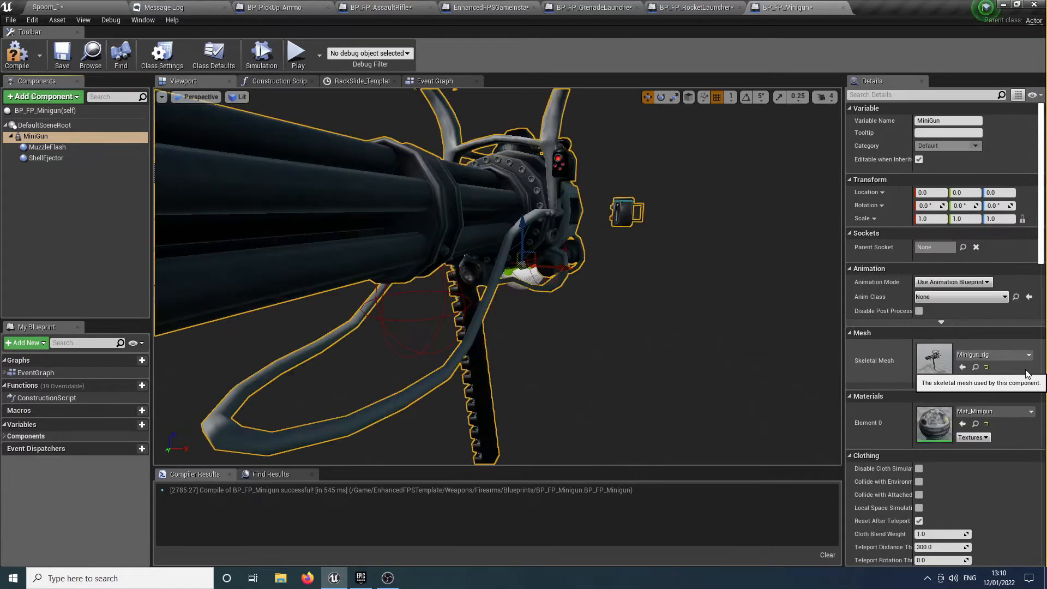
# Set the MiniGun component's scale to 0.5 on all three axes
pyautogui.moveTo(691, 353); pyautogui.dragTo(498, 353, button='right')
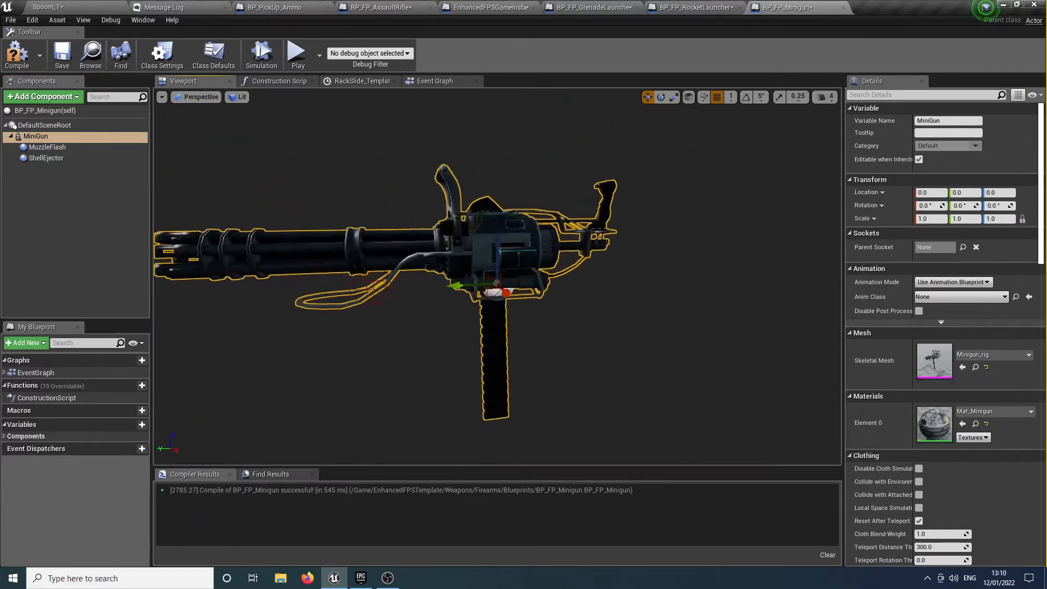
pyautogui.scroll(2, 651, 289)
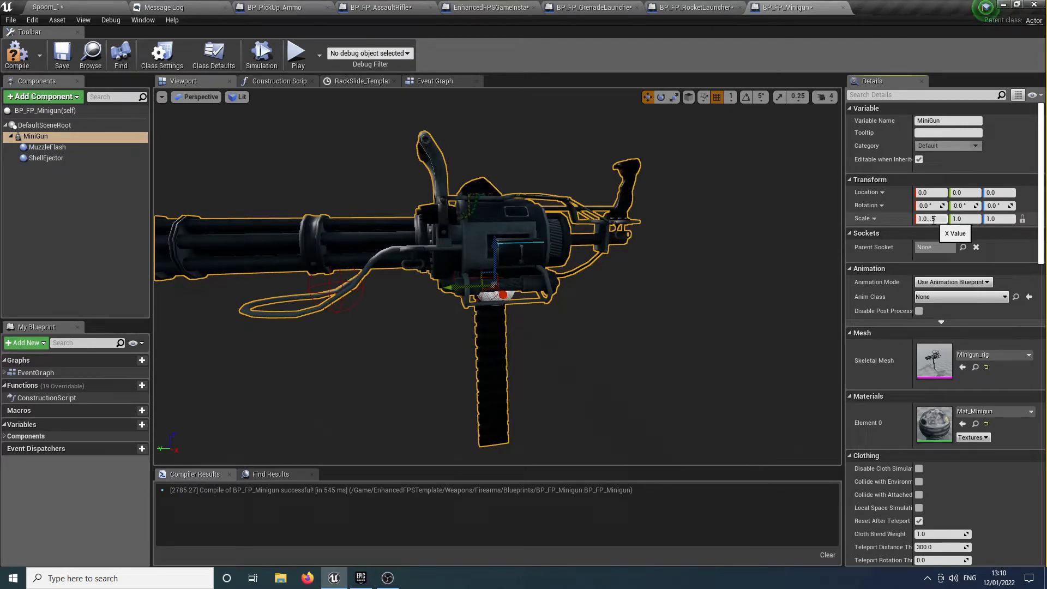
pyautogui.write('0.5')
pyautogui.press('Tab')
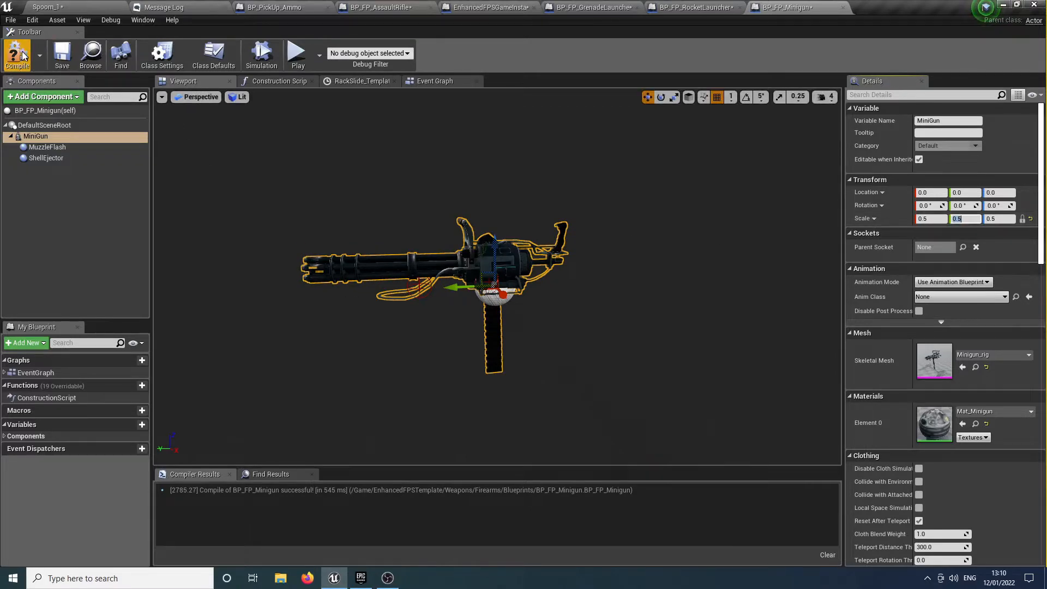
# Play the Spoom_1 level, pick up the minigun and fire off its ammo to check the new model, and stop playing
pyautogui.click(47, 7)
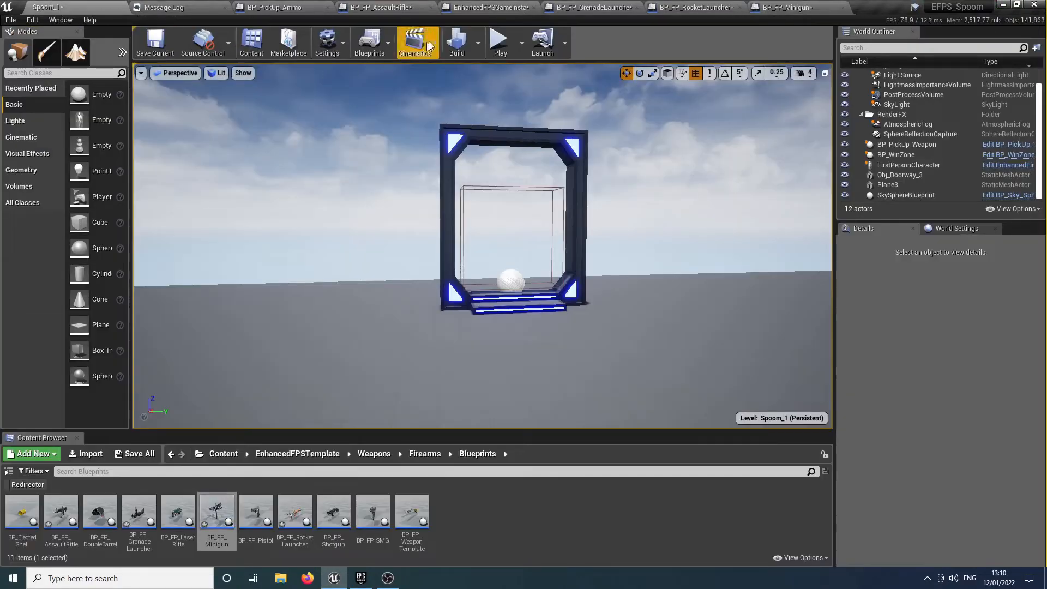
pyautogui.click(498, 37)
pyautogui.press('w')
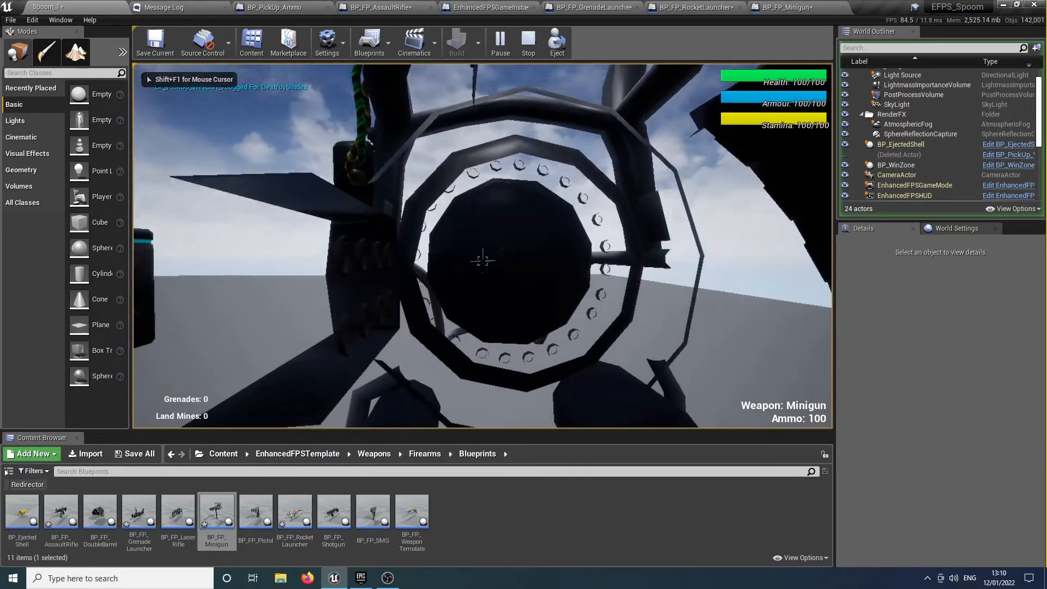
pyautogui.click(482, 260)
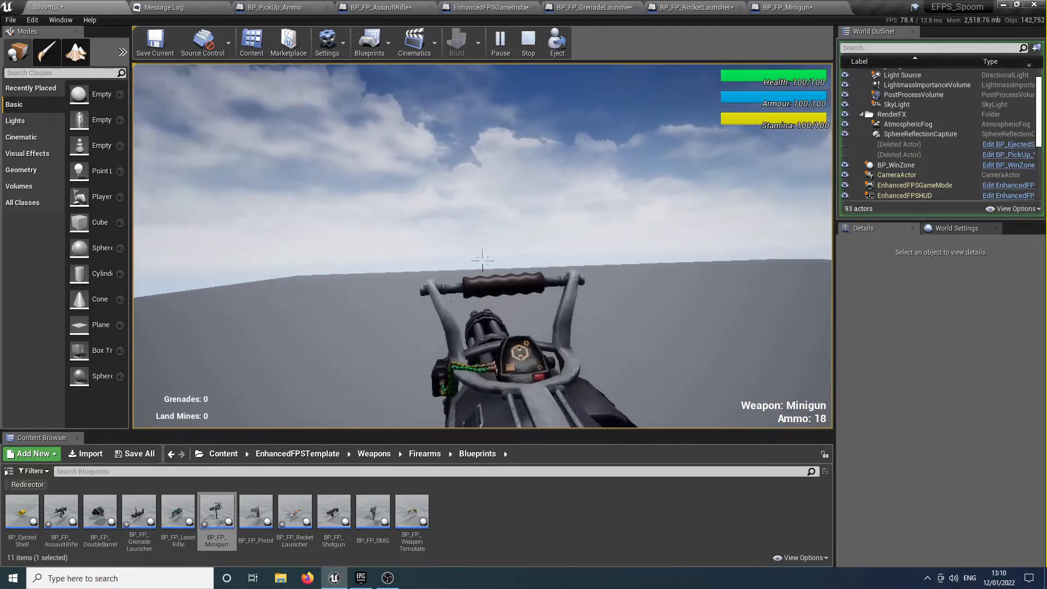
pyautogui.click(482, 261)
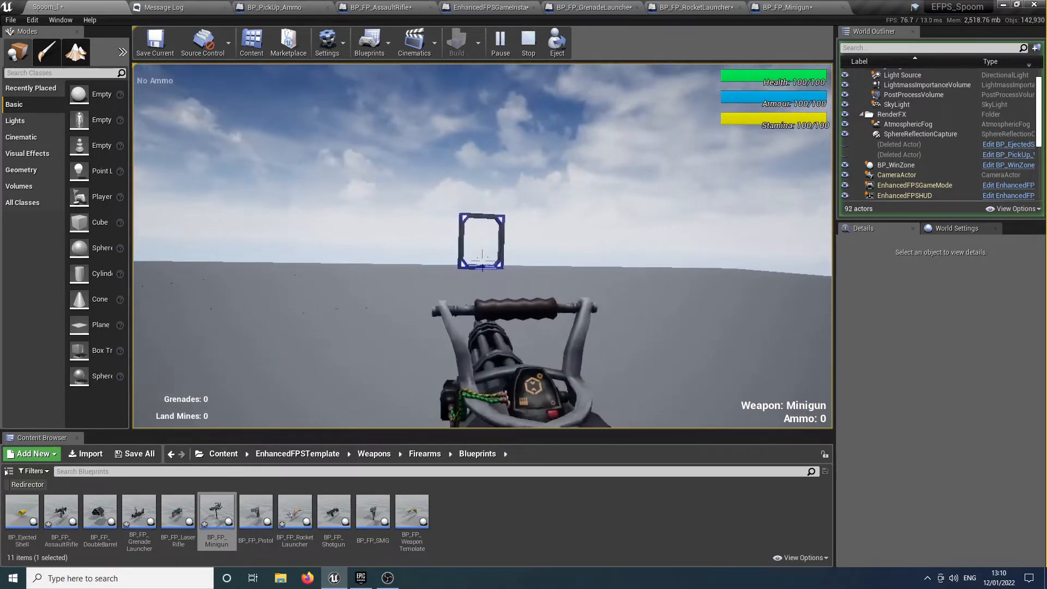
pyautogui.press('Escape')
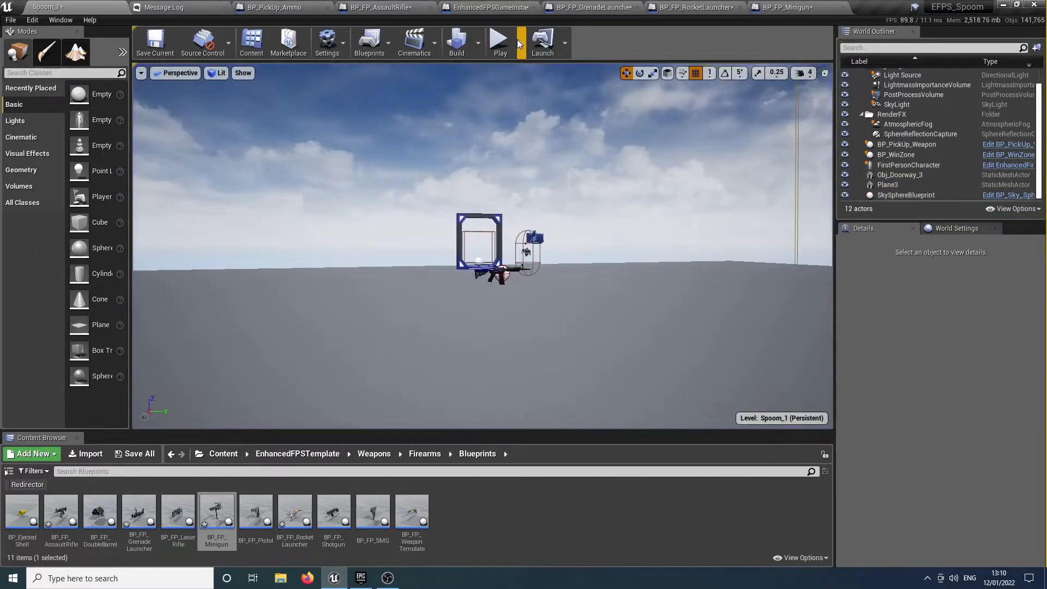
# Play-test the level by picking up the minigun and firing it to judge its size, and stop playing
pyautogui.click(482, 261)
pyautogui.press('w')
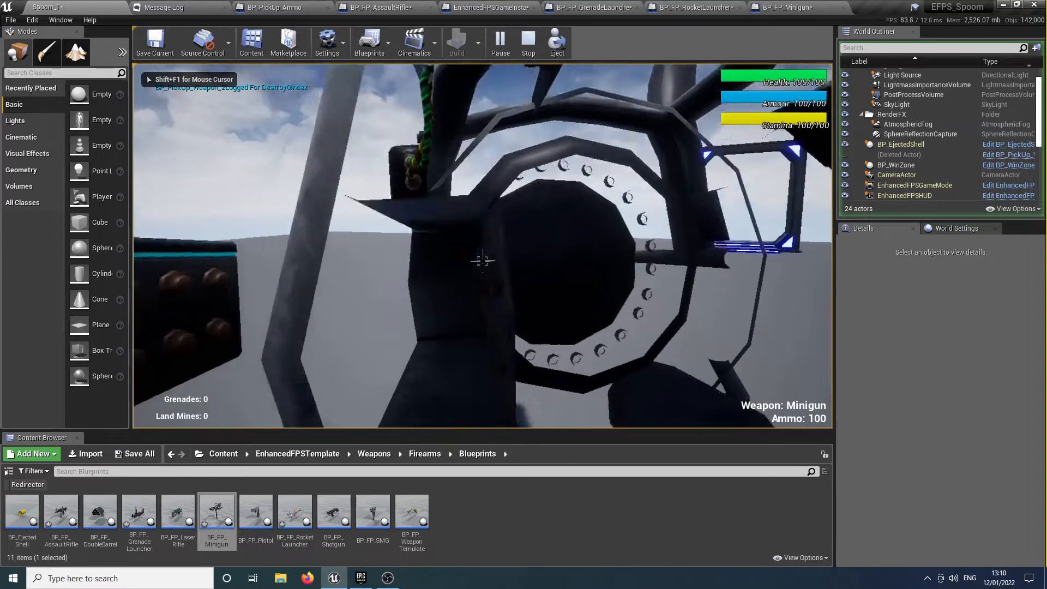
pyautogui.click(482, 261)
pyautogui.moveTo(482, 260); pyautogui.dragTo(482, 261)
pyautogui.press('Escape')
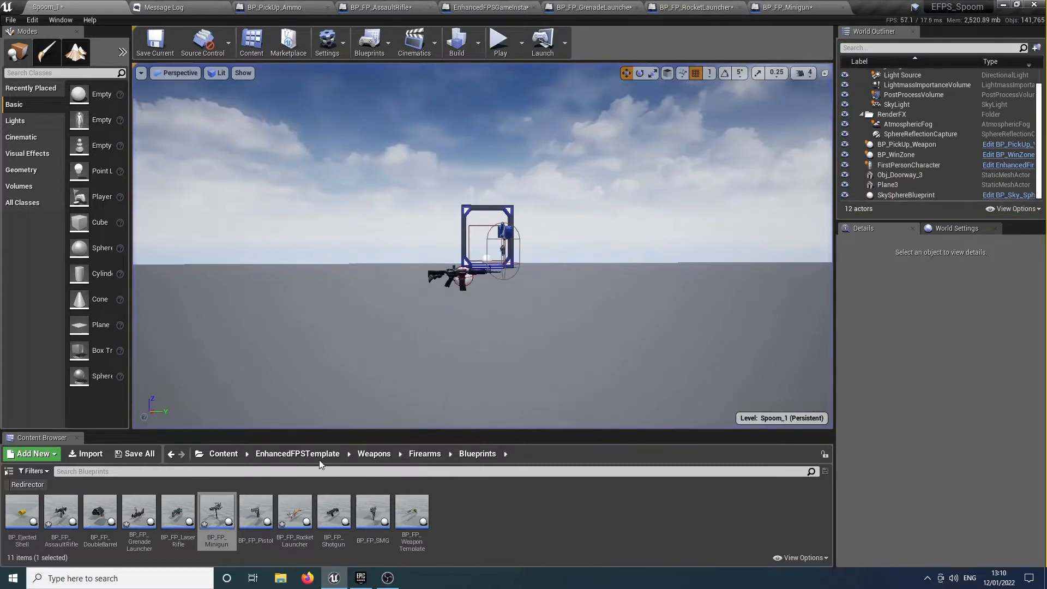
# Place Minigun_rig and Minigun_rig_Anim from the SpoomGuns/MiniGun folder into the level side by side to compare their sizes
pyautogui.click(425, 454)
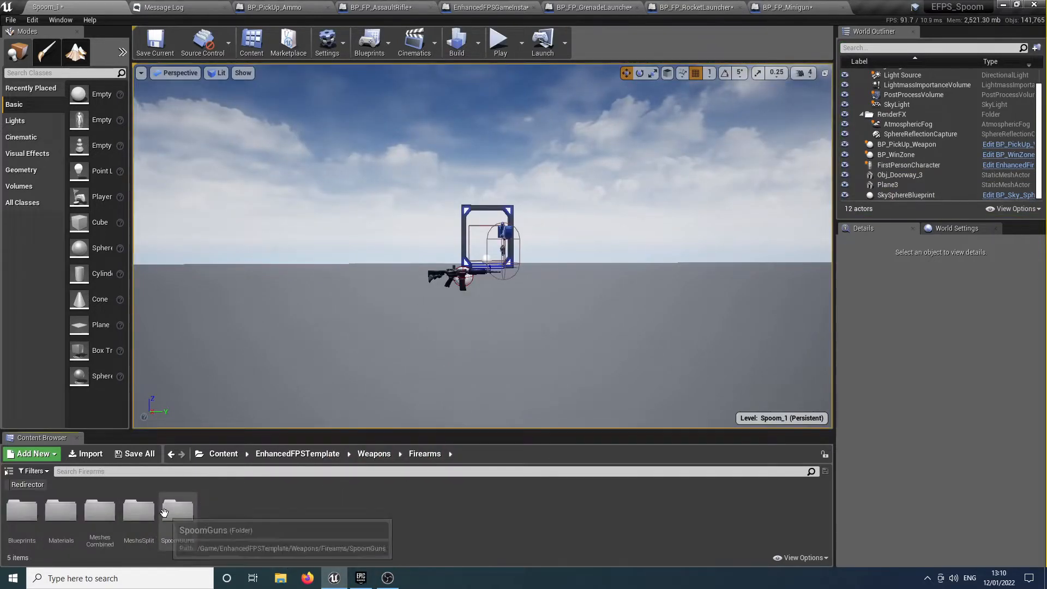
pyautogui.doubleClick(183, 510)
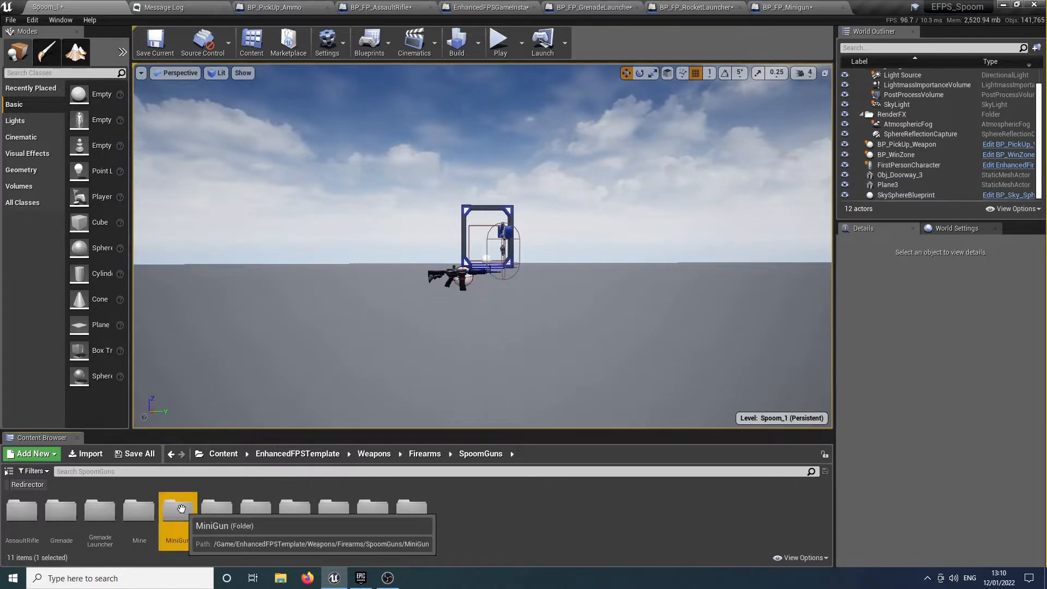
pyautogui.doubleClick(180, 513)
pyautogui.moveTo(267, 510); pyautogui.dragTo(401, 368)
pyautogui.moveTo(288, 525); pyautogui.dragTo(281, 382)
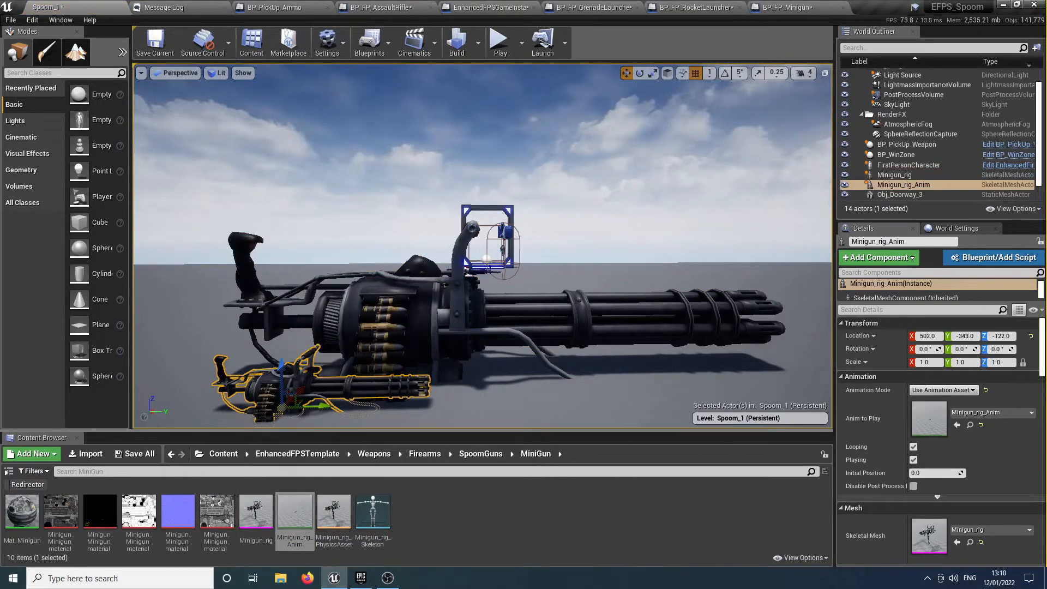
pyautogui.click(382, 322)
pyautogui.click(264, 378)
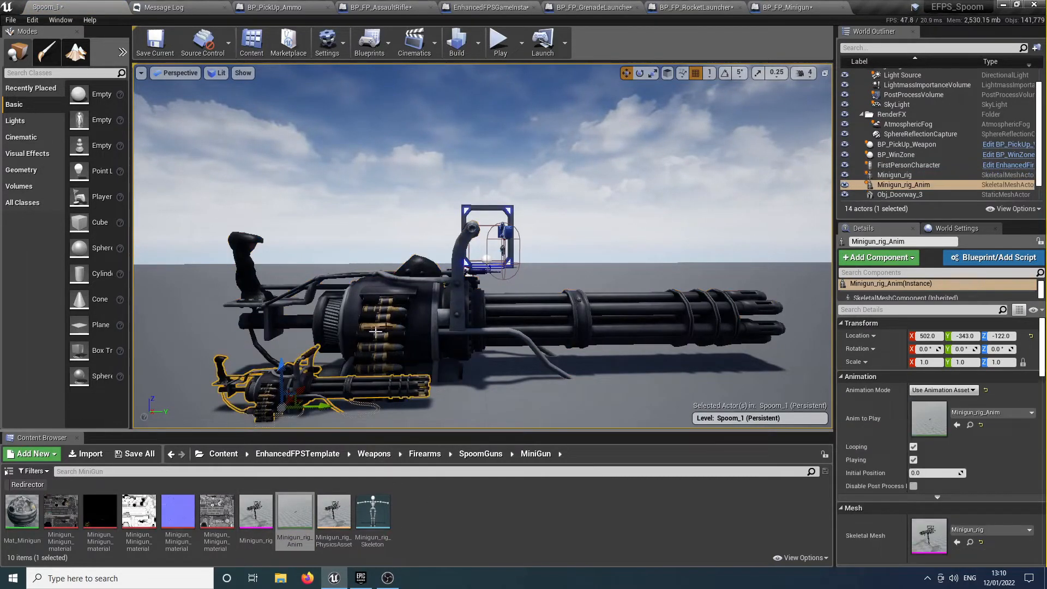
pyautogui.click(382, 327)
# Set the Minigun_rig mesh's Import Uniform Scale to 15, reimport the base mesh and check its size in the level
pyautogui.doubleClick(256, 515)
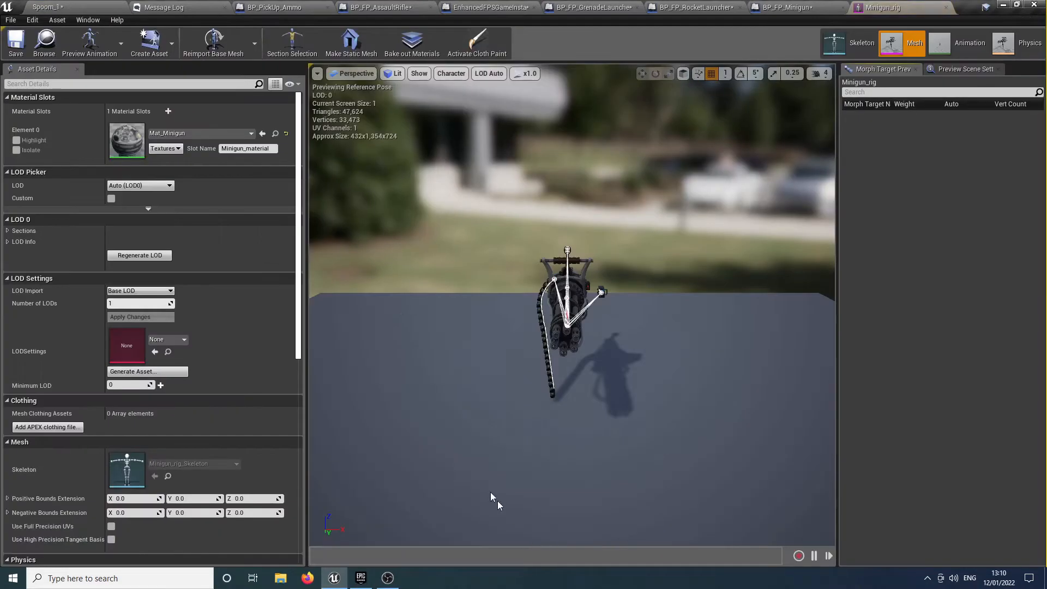
pyautogui.scroll(-5, 172, 283)
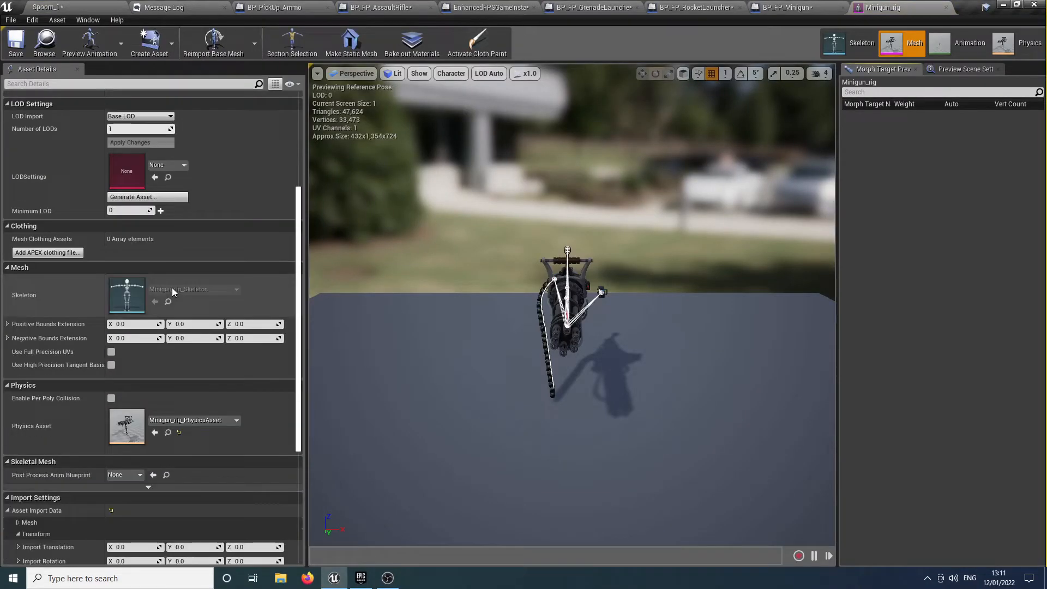
pyautogui.scroll(-1, 172, 289)
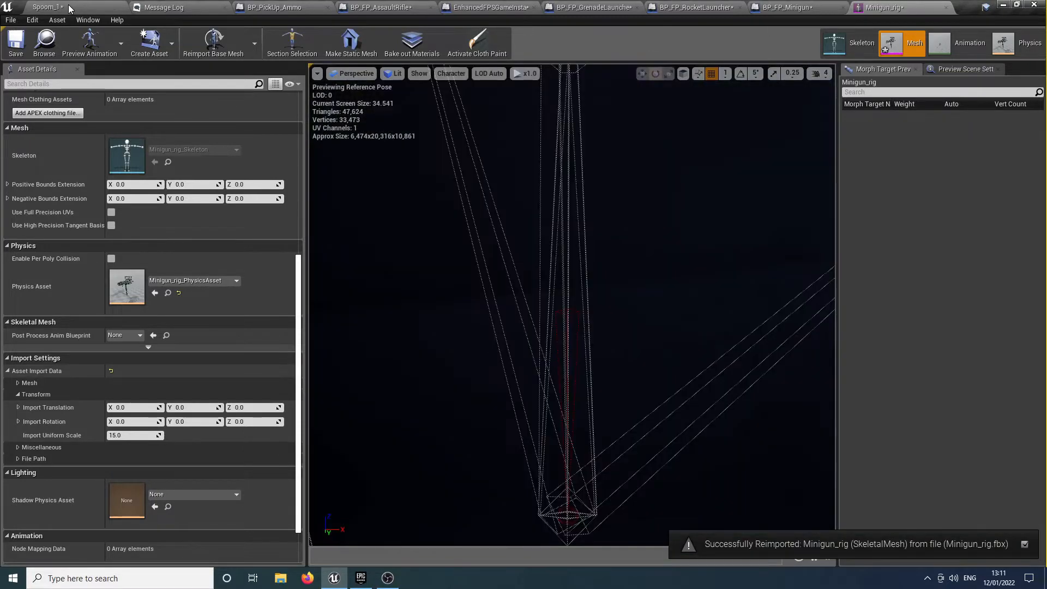
pyautogui.click(69, 8)
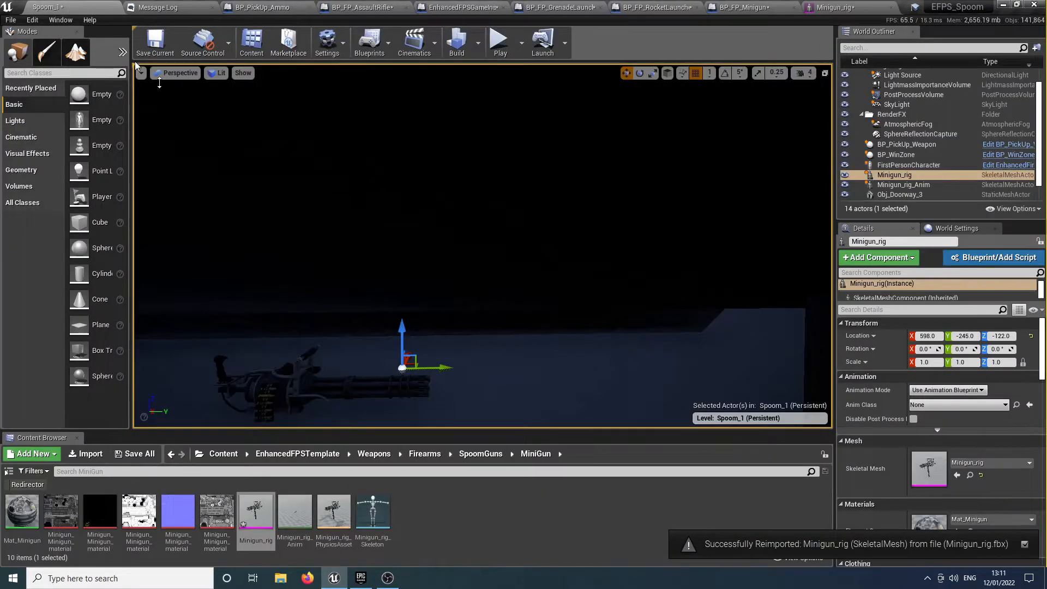
pyautogui.press('f')
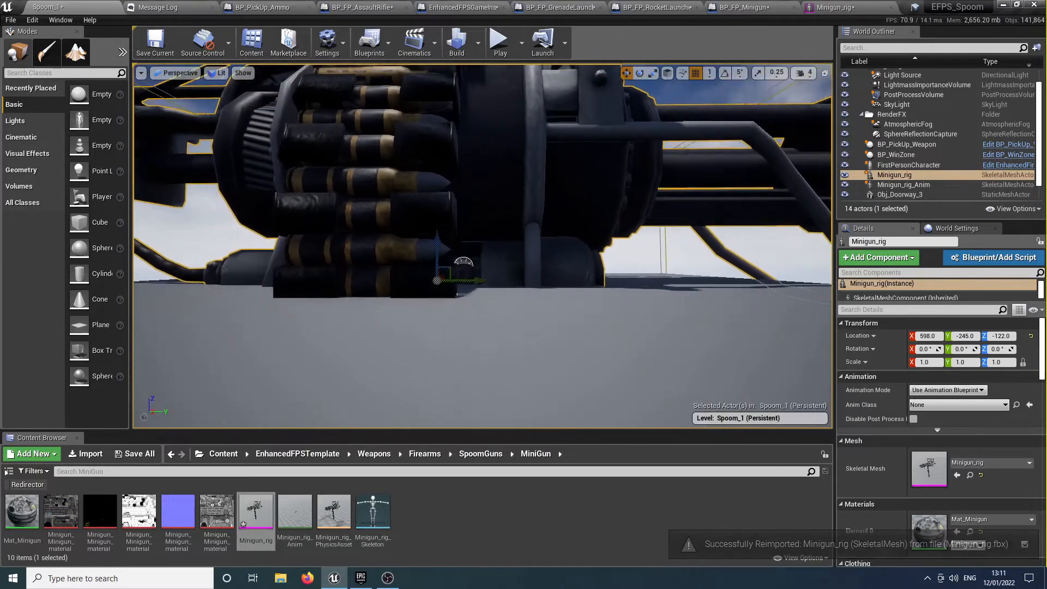
# Set Minigun_rig's Import Uniform Scale to 1.0, reimport the base mesh and compare both miniguns in the level
pyautogui.doubleClick(256, 513)
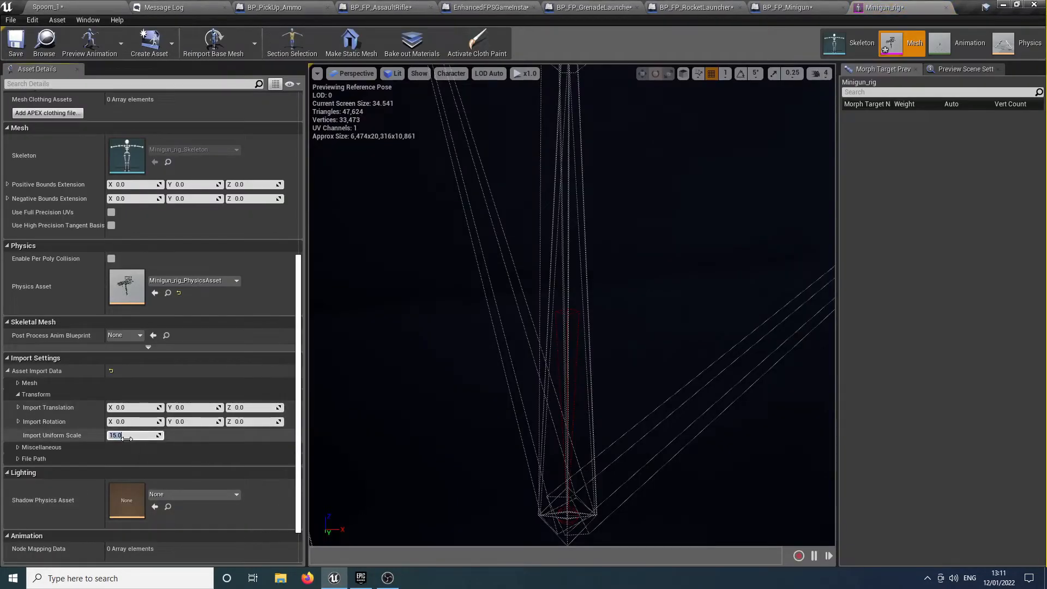
pyautogui.click(126, 436)
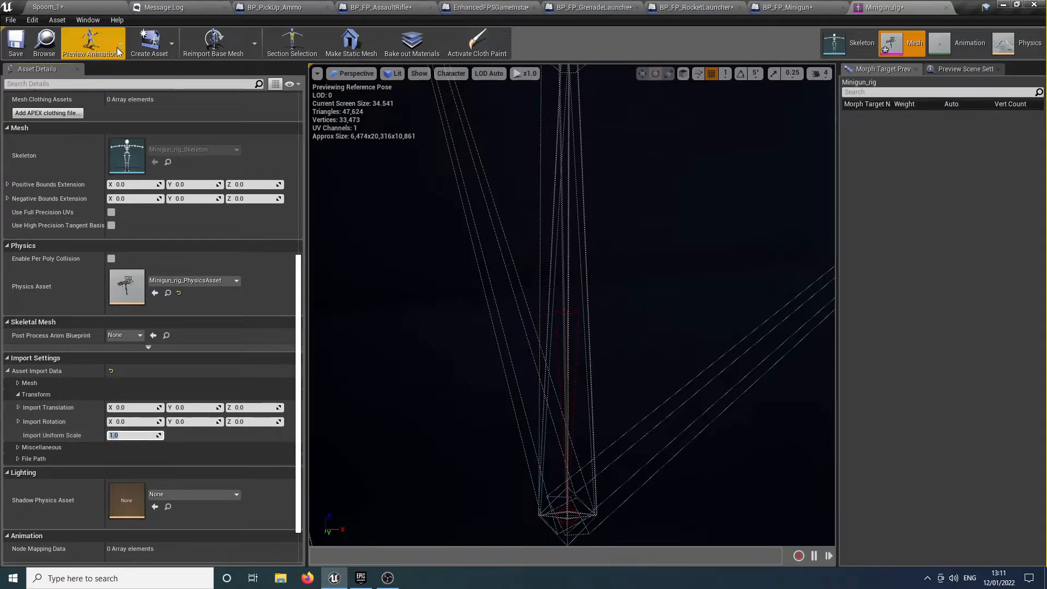
pyautogui.click(199, 52)
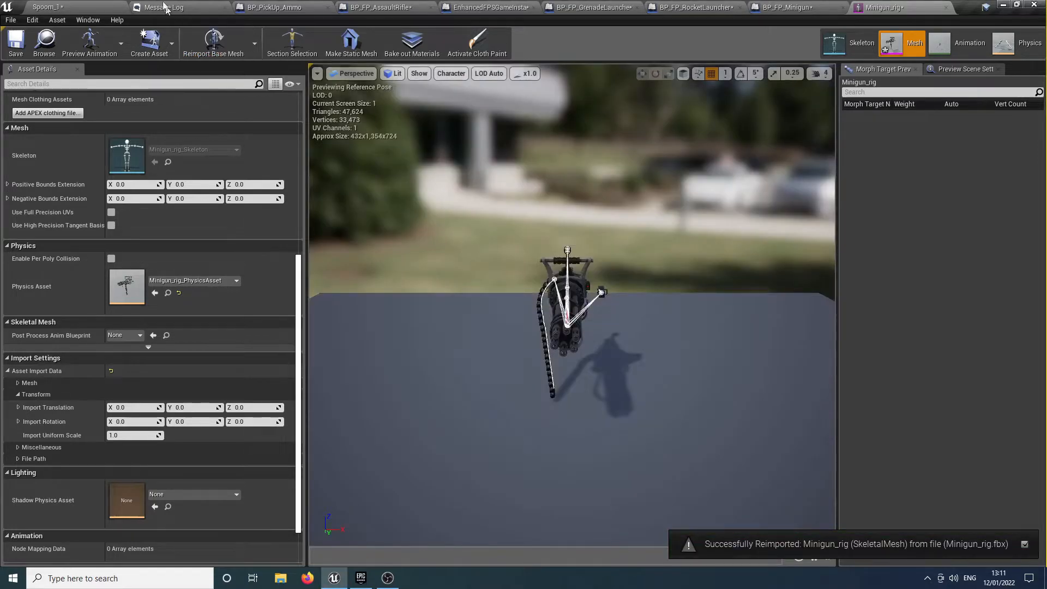
pyautogui.click(93, 7)
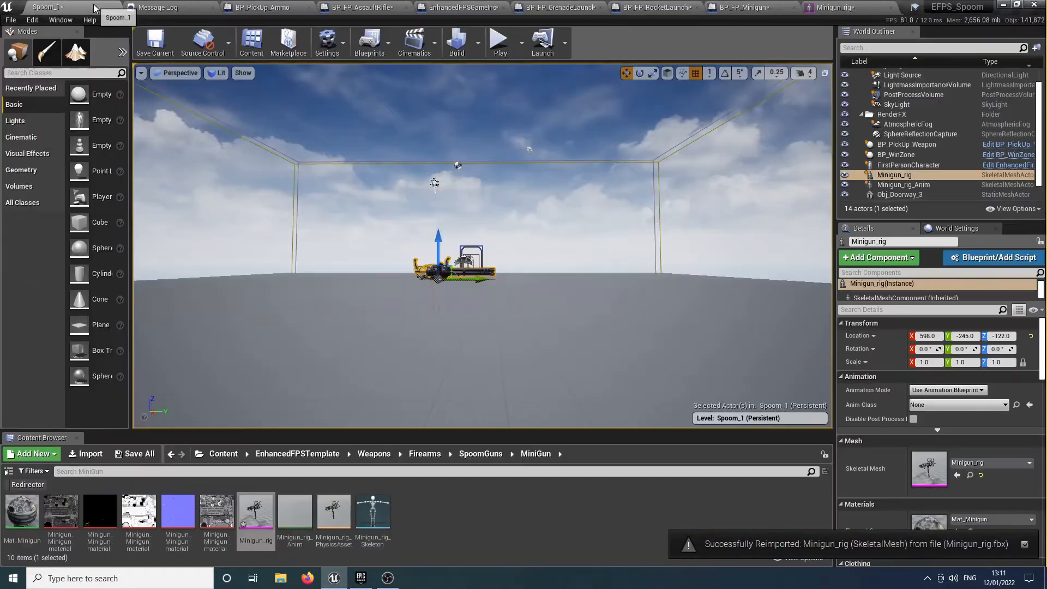
pyautogui.moveTo(327, 180); pyautogui.dragTo(267, 213, button='right')
pyautogui.press('w')
pyautogui.press('w')
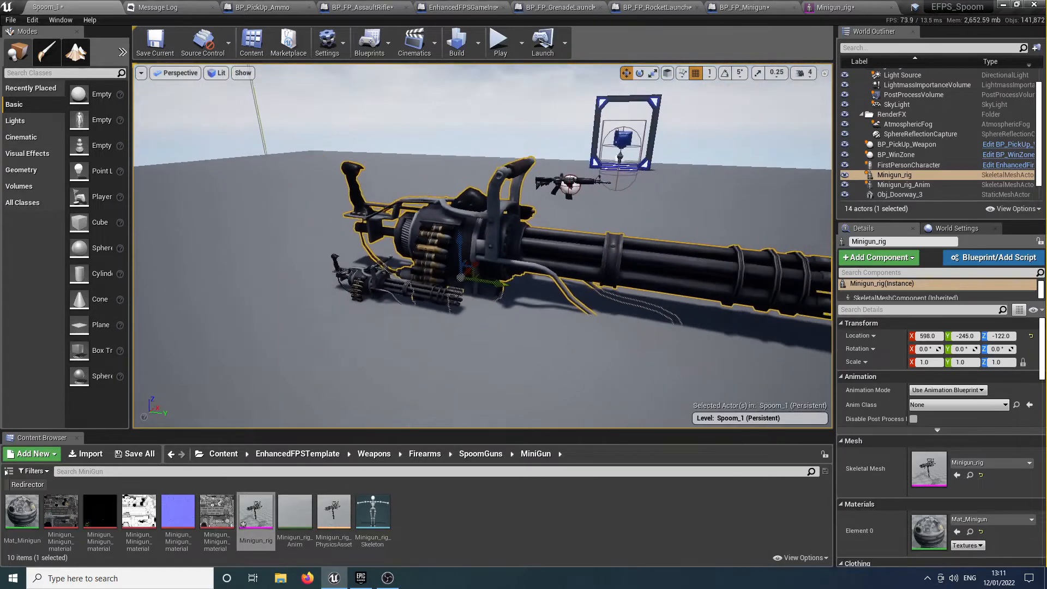
pyautogui.press('w')
pyautogui.moveTo(525, 329); pyautogui.dragTo(525, 328, button='right')
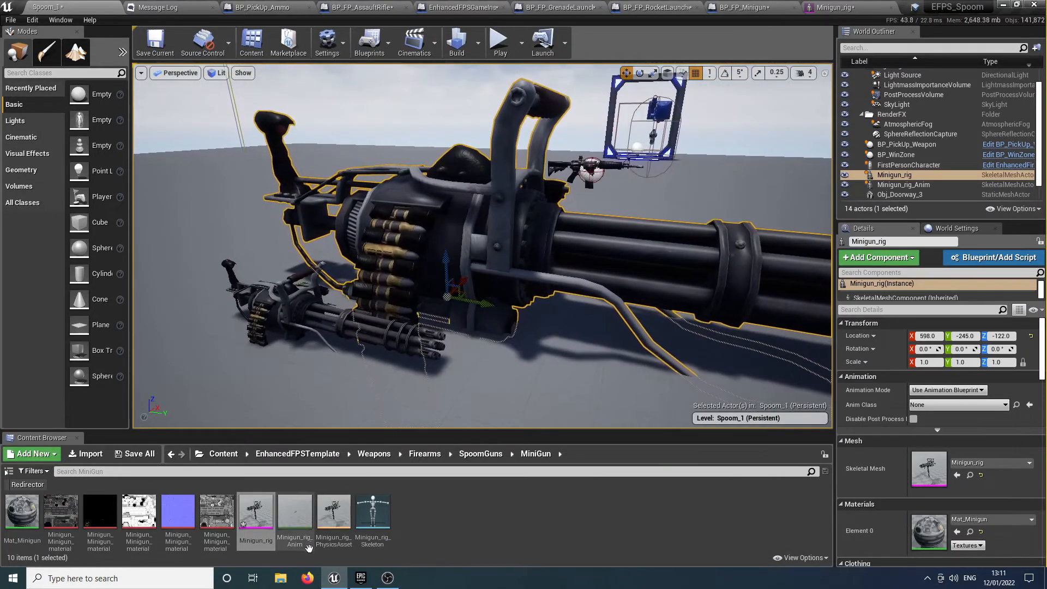
# Set Minigun_rig's Import Uniform Scale to 0.5, reimport the base mesh and compare it with the animated minigun in the level
pyautogui.doubleClick(254, 510)
pyautogui.click(144, 435)
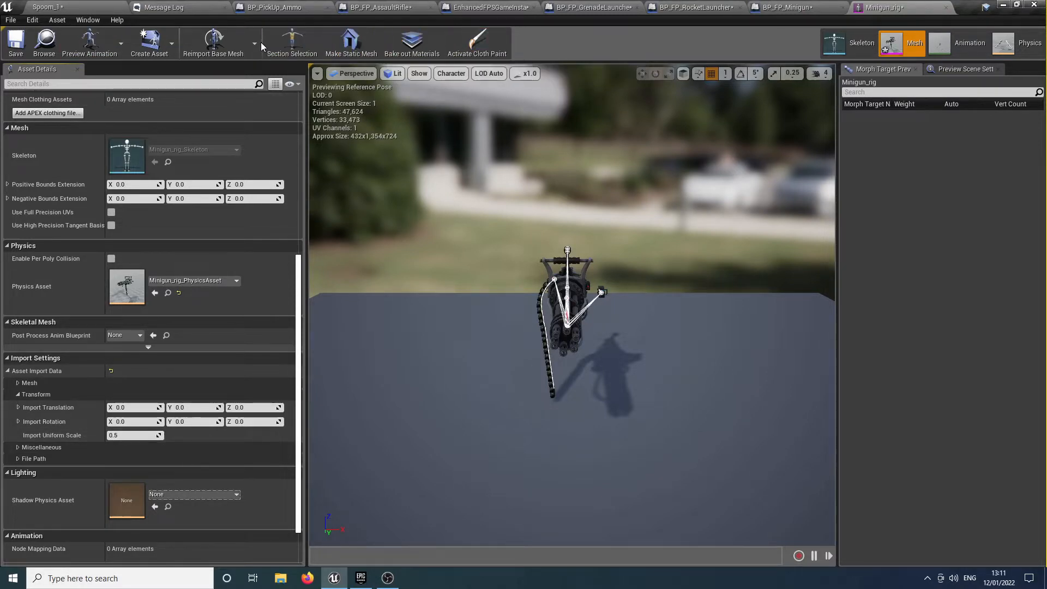
pyautogui.click(210, 42)
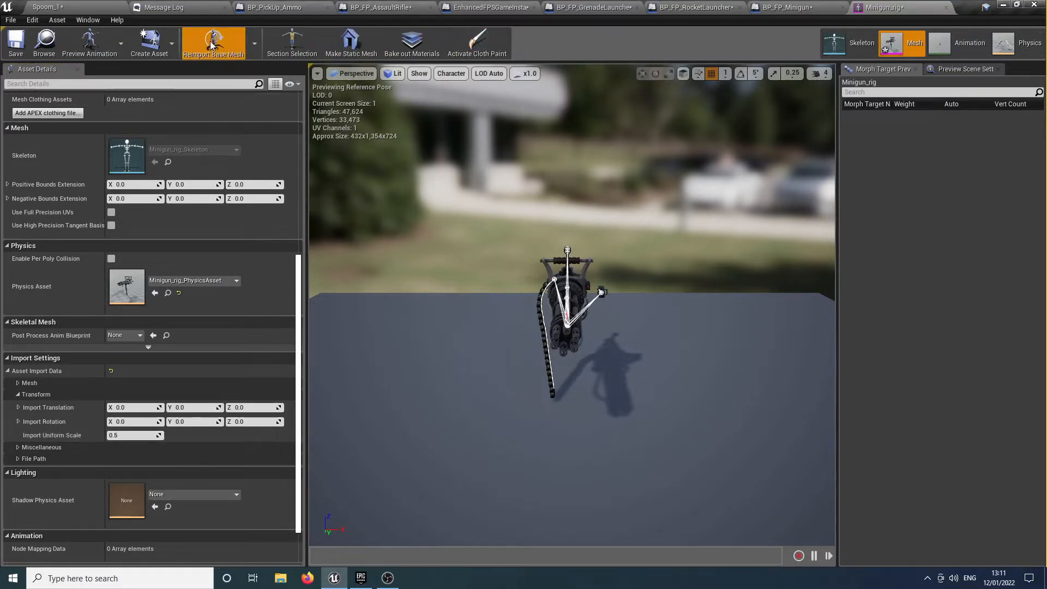
pyautogui.click(64, 6)
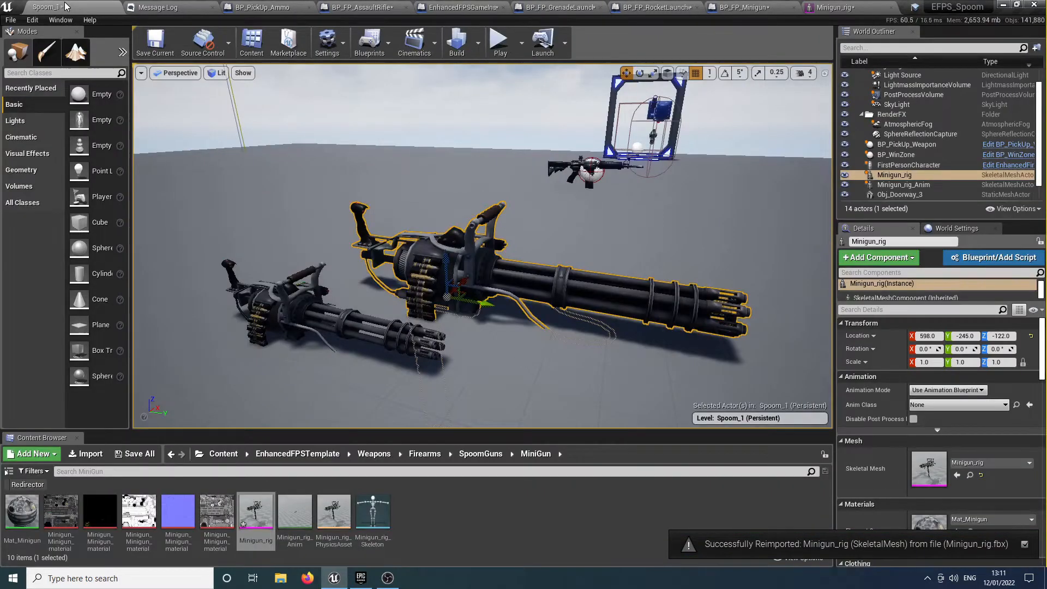
pyautogui.moveTo(371, 195)
pyautogui.mouseDown(button='right')
pyautogui.moveTo(389, 214)
pyautogui.moveTo(420, 169)
pyautogui.moveTo(381, 191)
pyautogui.mouseUp(button='right')
pyautogui.click(364, 299)
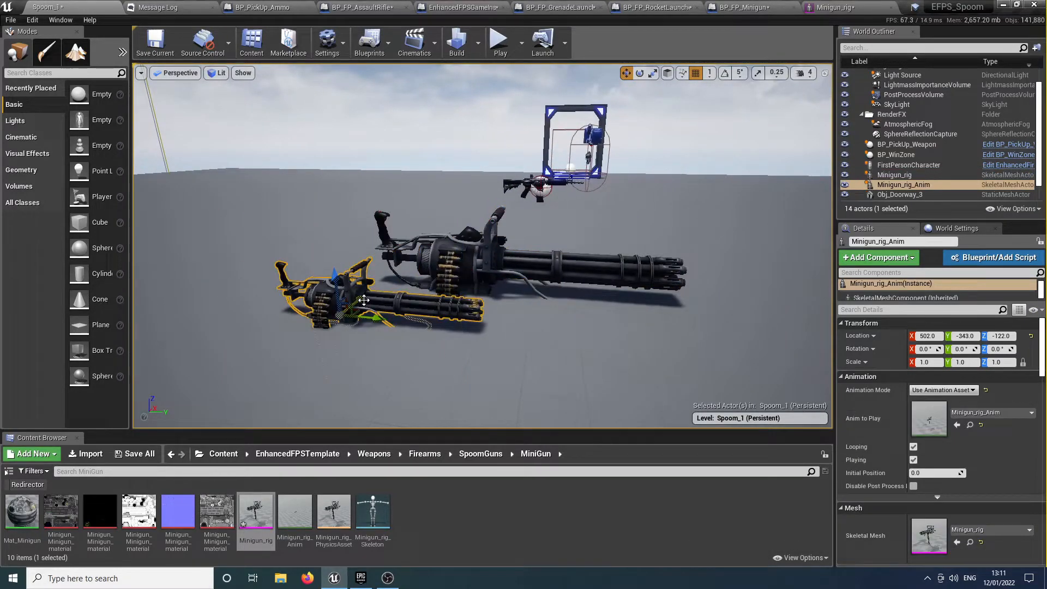
pyautogui.click(494, 261)
pyautogui.moveTo(494, 262); pyautogui.dragTo(408, 301, button='right')
pyautogui.click(390, 282)
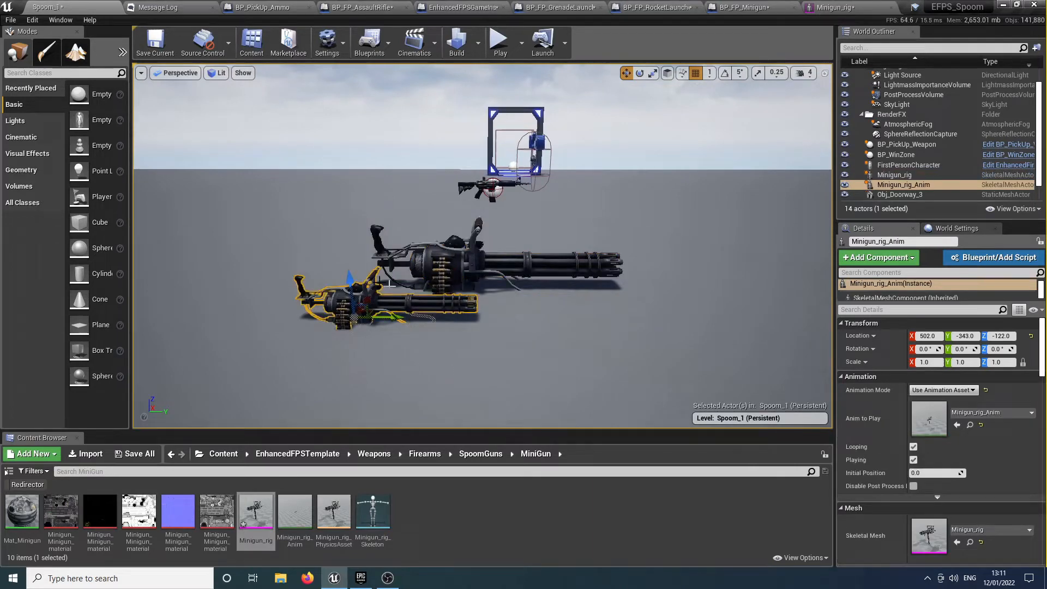
# Set Minigun_rig's Import Uniform Scale to 0.25, reimport the base mesh and view both miniguns up close in the level
pyautogui.doubleClick(260, 510)
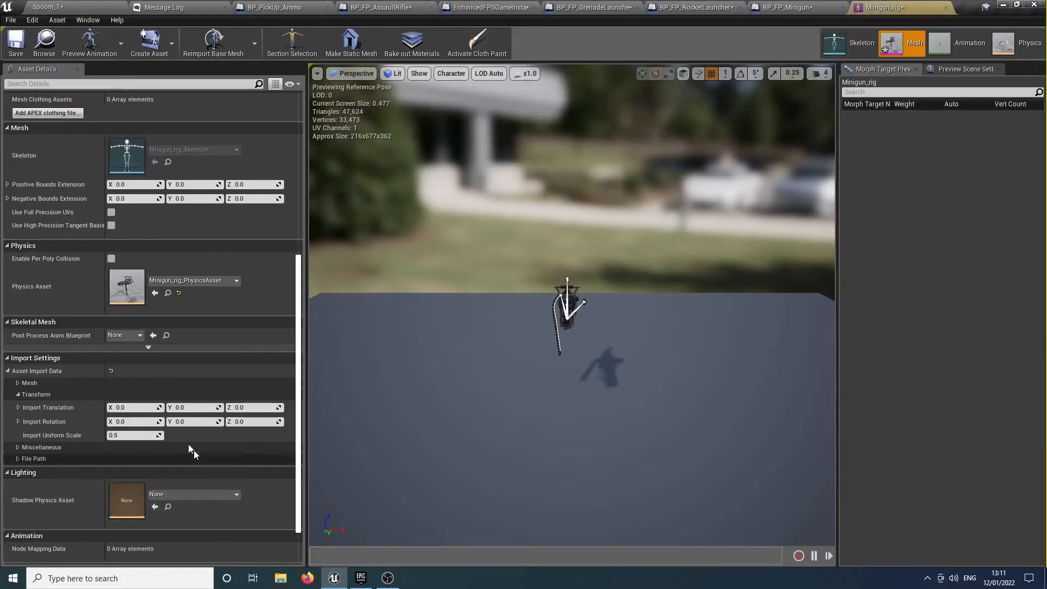
pyautogui.click(151, 435)
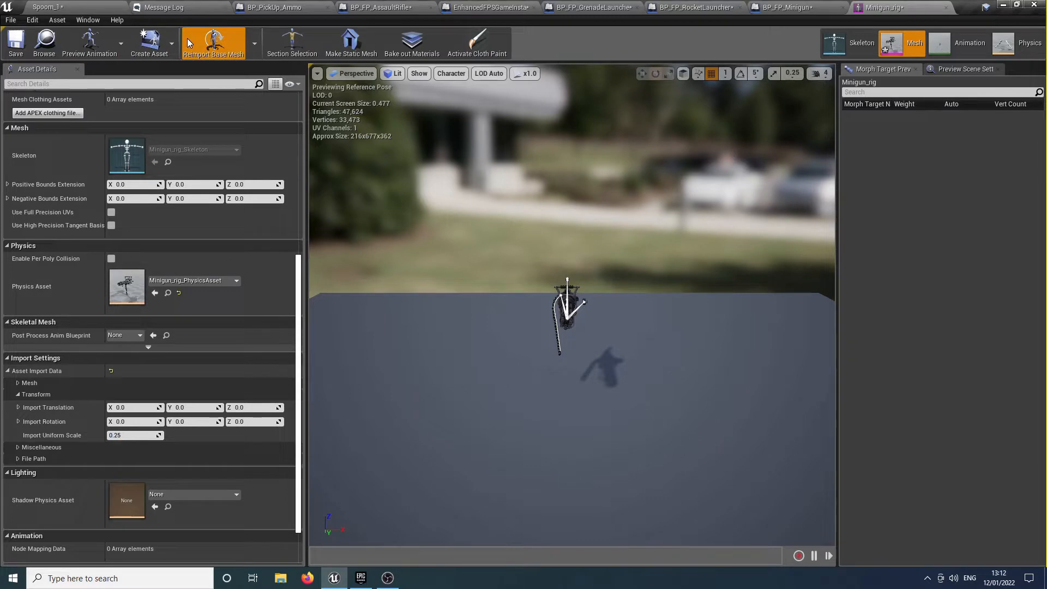
pyautogui.click(225, 45)
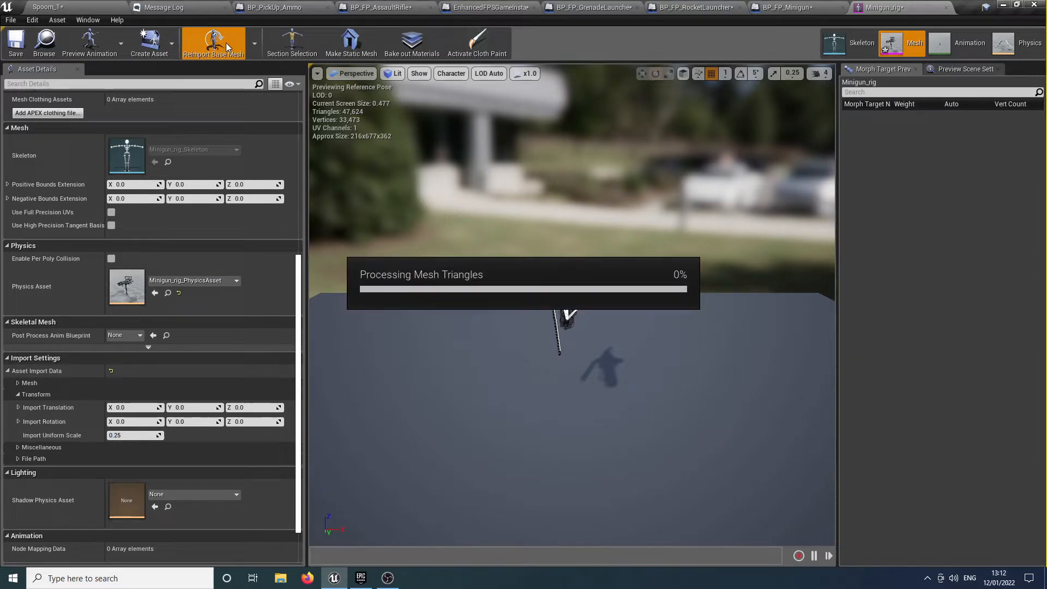
pyautogui.click(44, 6)
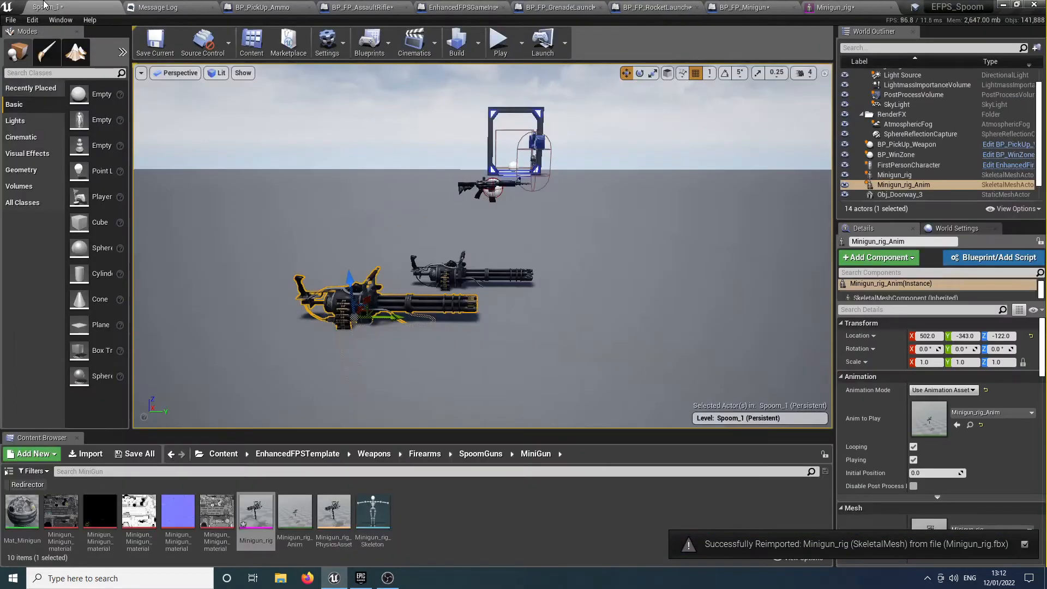
pyautogui.press('w')
pyautogui.moveTo(483, 281)
pyautogui.mouseDown(button='right')
pyautogui.moveTo(404, 257)
pyautogui.moveTo(306, 295)
pyautogui.moveTo(261, 289)
pyautogui.moveTo(360, 316)
pyautogui.moveTo(484, 281)
pyautogui.mouseUp(button='right')
pyautogui.press('d')
pyautogui.press('a')
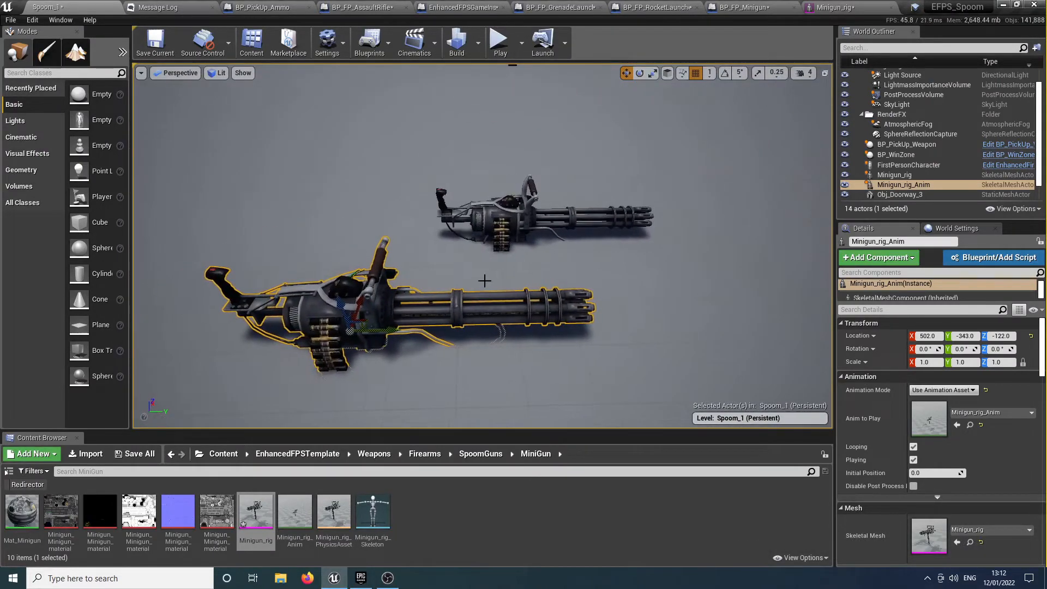
# Move the Minigun_rig actor beside the animated minigun, to about X 532, Y -355, Z -104, for a size comparison
pyautogui.click(503, 224)
pyautogui.moveTo(533, 235); pyautogui.dragTo(389, 237)
pyautogui.press('a')
pyautogui.moveTo(389, 237); pyautogui.dragTo(601, 297, button='right')
pyautogui.press('w')
pyautogui.moveTo(183, 312); pyautogui.dragTo(340, 293)
pyautogui.press('a')
pyautogui.moveTo(339, 293); pyautogui.dragTo(617, 226, button='right')
pyautogui.press('w')
pyautogui.press('a')
pyautogui.press('w')
pyautogui.press('s')
pyautogui.press('w')
pyautogui.press('a')
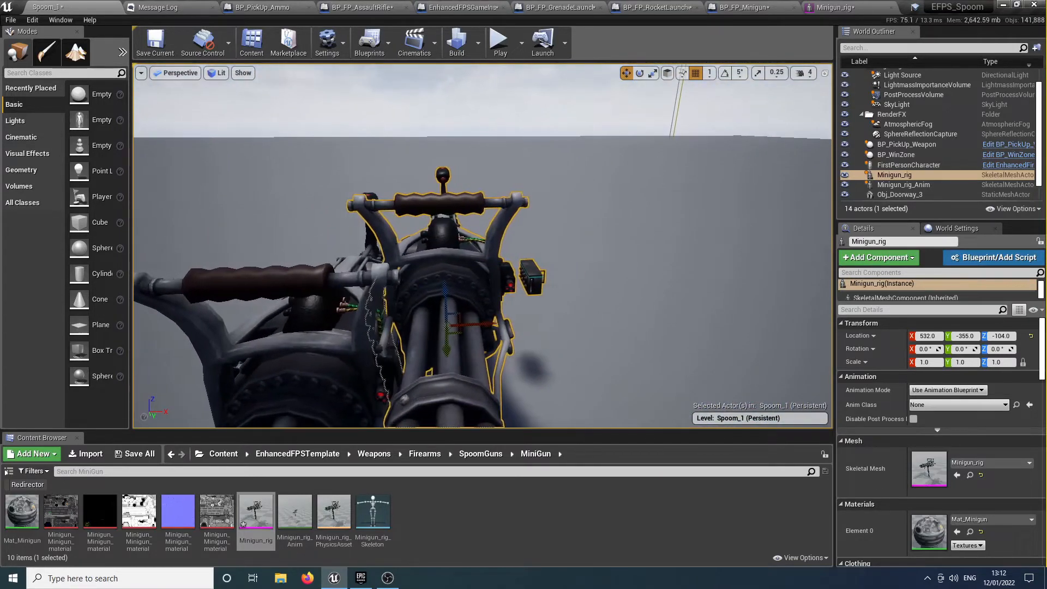
# Line up the Minigun_rig actor with the animated minigun at about X 542, Y -339, Z -112 and compare their sizes
pyautogui.press('d')
pyautogui.moveTo(433, 277); pyautogui.dragTo(382, 311, button='right')
pyautogui.moveTo(486, 281); pyautogui.dragTo(415, 313)
pyautogui.moveTo(415, 313); pyautogui.dragTo(502, 283, button='right')
pyautogui.press('a')
pyautogui.press('a')
pyautogui.moveTo(516, 327); pyautogui.dragTo(587, 375)
pyautogui.press('d')
pyautogui.moveTo(587, 374); pyautogui.dragTo(391, 393, button='right')
pyautogui.press('s')
pyautogui.moveTo(532, 343); pyautogui.dragTo(532, 354, button='right')
pyautogui.press('s')
pyautogui.moveTo(496, 330); pyautogui.dragTo(502, 332)
pyautogui.moveTo(502, 332); pyautogui.dragTo(381, 332, button='right')
pyautogui.press('d')
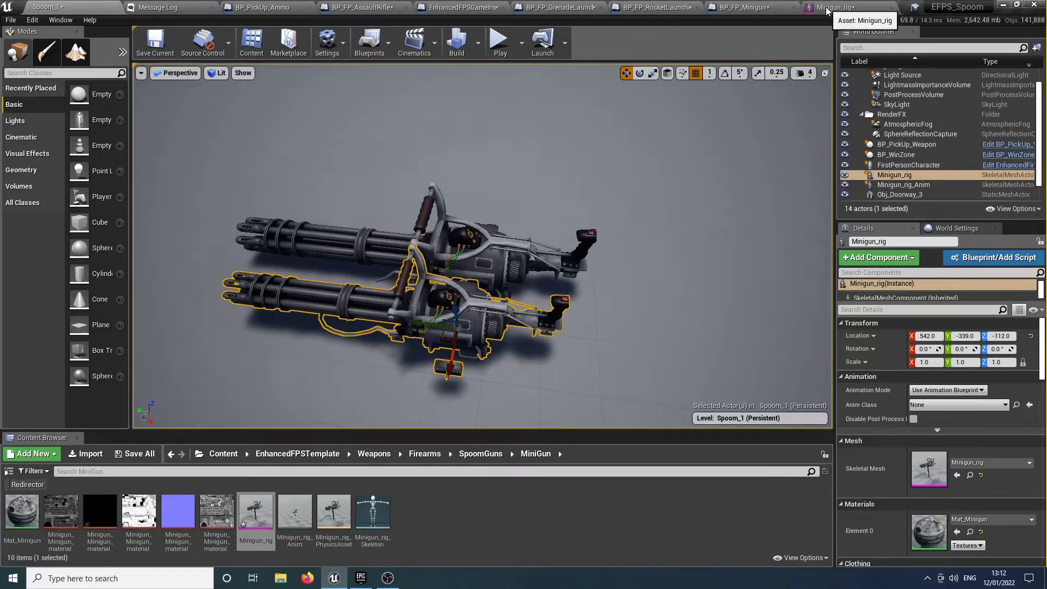
# Set Minigun_rig's Import Uniform Scale to 0.3 and reimport the base mesh
pyautogui.click(827, 8)
pyautogui.click(36, 394)
pyautogui.click(116, 435)
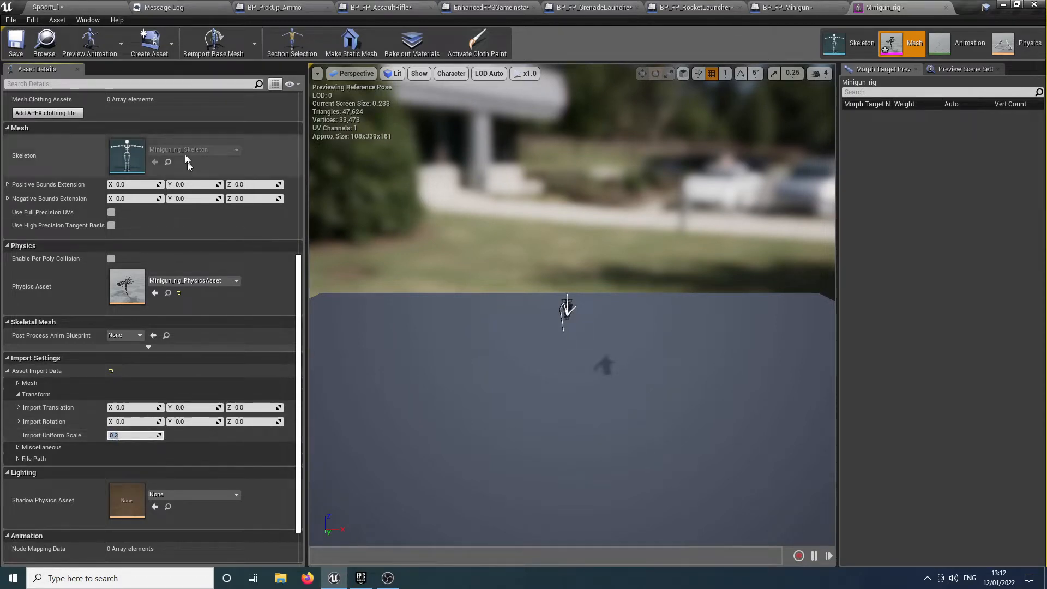
pyautogui.click(200, 37)
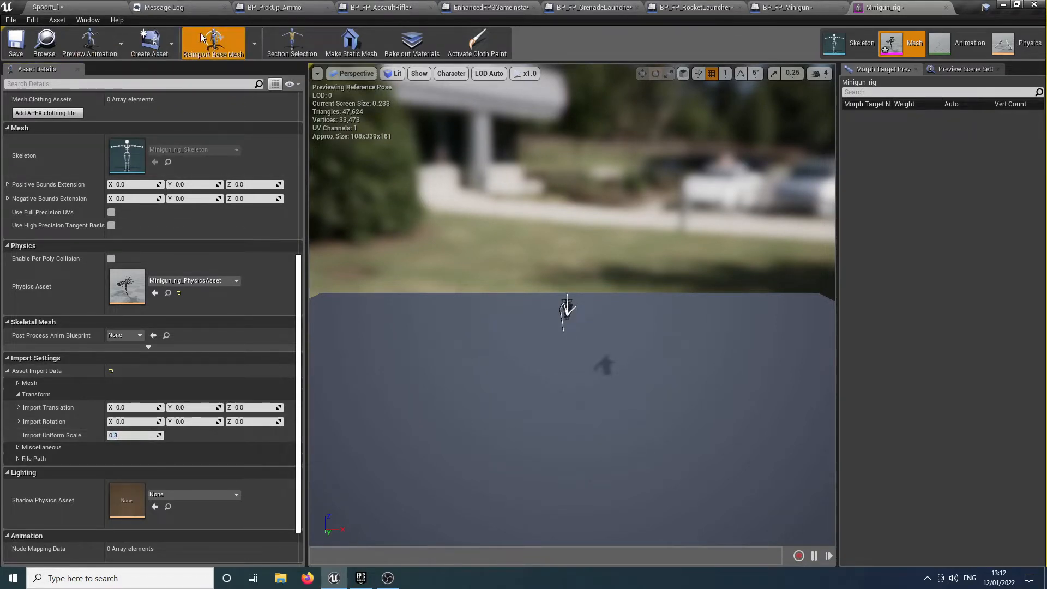
# Realign the reimported Minigun_rig actor with the animated minigun at about X 542, Y -343, Z -122 to check that their sizes match
pyautogui.click(80, 5)
pyautogui.moveTo(355, 192); pyautogui.dragTo(338, 256, button='right')
pyautogui.moveTo(363, 302); pyautogui.dragTo(396, 345)
pyautogui.moveTo(444, 347); pyautogui.dragTo(688, 354, button='right')
pyautogui.moveTo(413, 385); pyautogui.dragTo(413, 392)
pyautogui.moveTo(452, 354); pyautogui.dragTo(442, 425, button='right')
pyautogui.press('s')
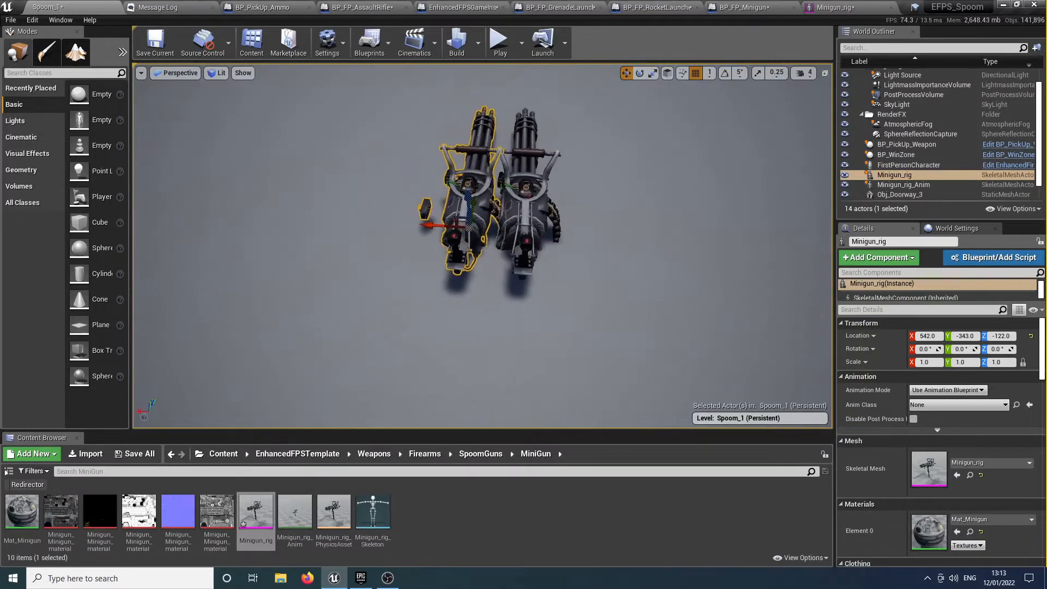
# Delete both comparison miniguns from the level
pyautogui.moveTo(502, 305); pyautogui.dragTo(522, 296, button='right')
pyautogui.press('a')
pyautogui.press('Delete')
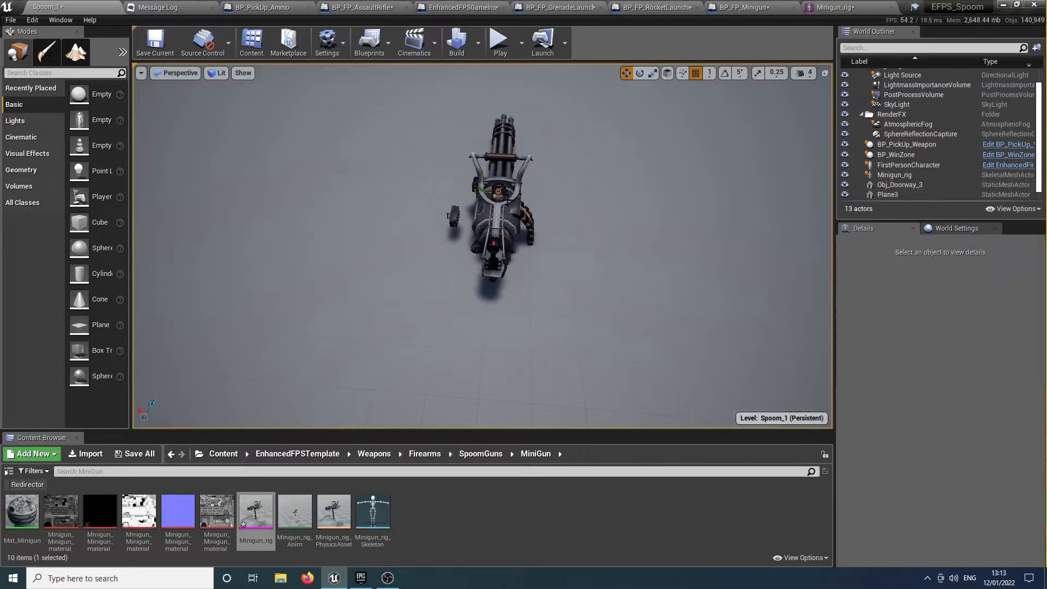
pyautogui.click(496, 219)
pyautogui.press('Delete')
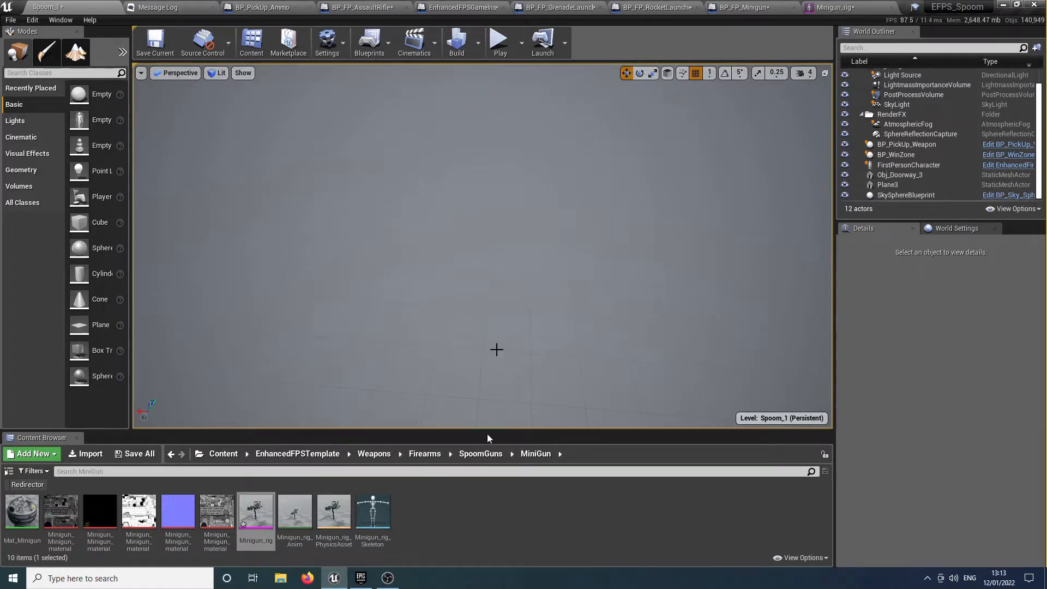
# Play-test the level by picking up the minigun, firing it, and switching to the pistol and back
pyautogui.click(499, 44)
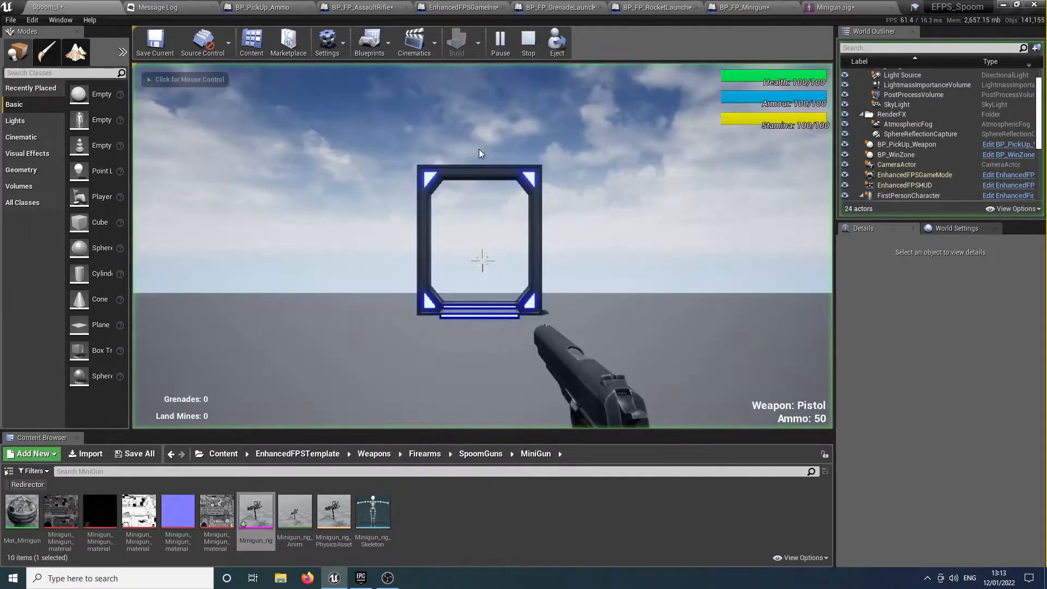
pyautogui.press('w')
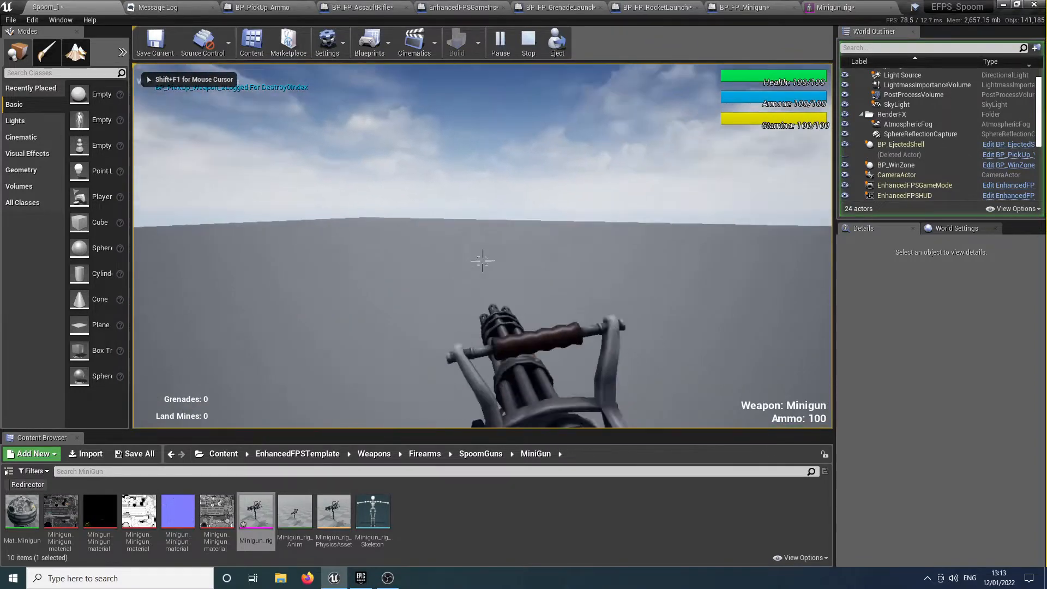
pyautogui.click(483, 260)
pyautogui.moveTo(483, 261); pyautogui.dragTo(482, 261)
pyautogui.press('1')
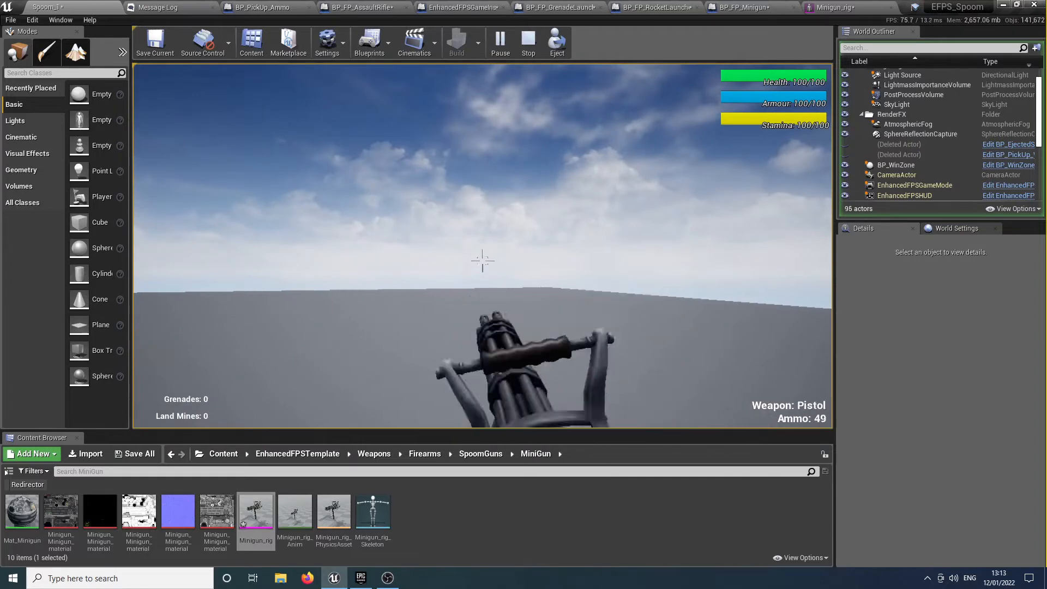
pyautogui.press('2')
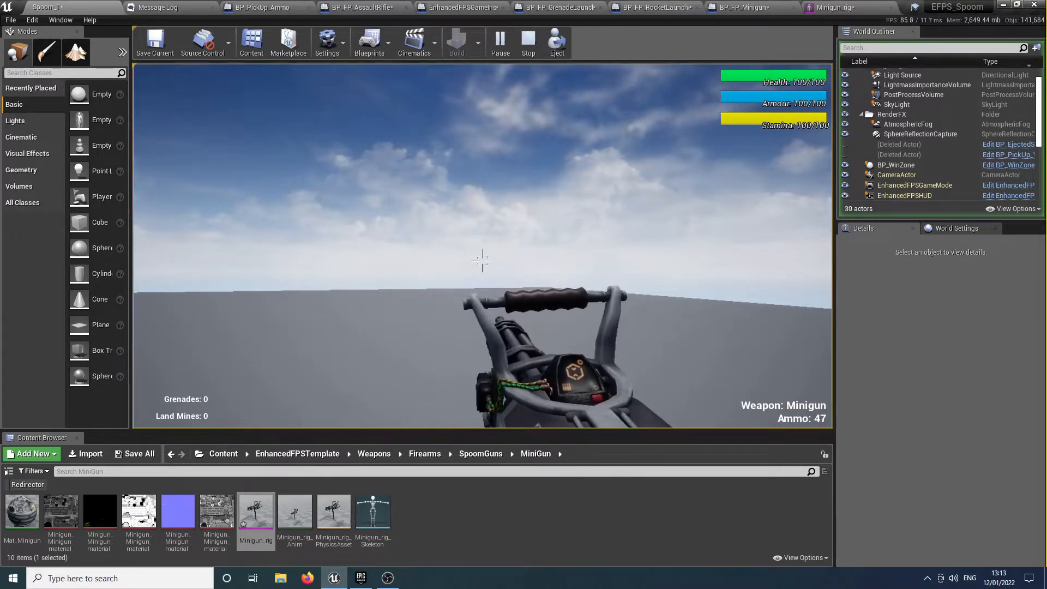
pyautogui.press('Escape')
# Set the MiniGun component's scale to 0.6 on all axes in BP_FP_Minigun and compile the blueprint
pyautogui.click(746, 8)
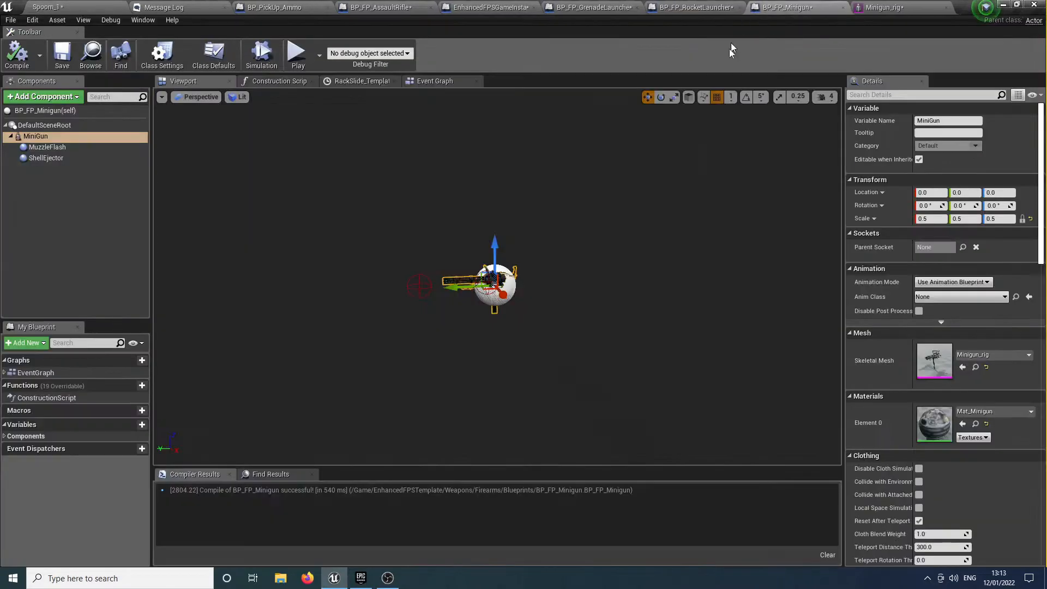
pyautogui.moveTo(497, 276)
pyautogui.mouseDown(button='right')
pyautogui.moveTo(463, 338)
pyautogui.moveTo(491, 273)
pyautogui.mouseUp(button='right')
pyautogui.press('w')
pyautogui.scroll(-10, 600, 204)
pyautogui.scroll(7, 600, 204)
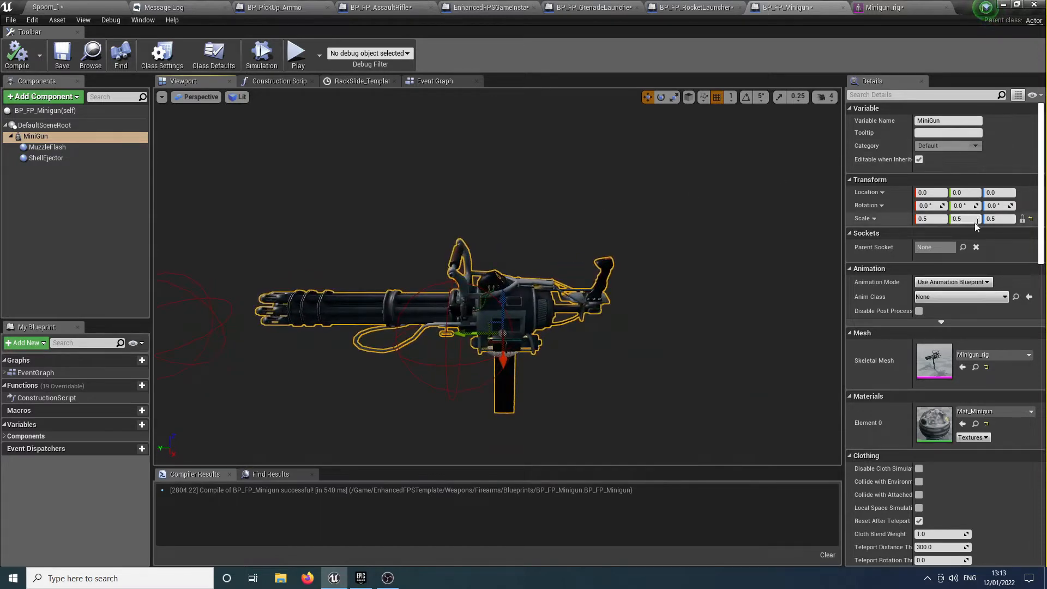
pyautogui.click(934, 219)
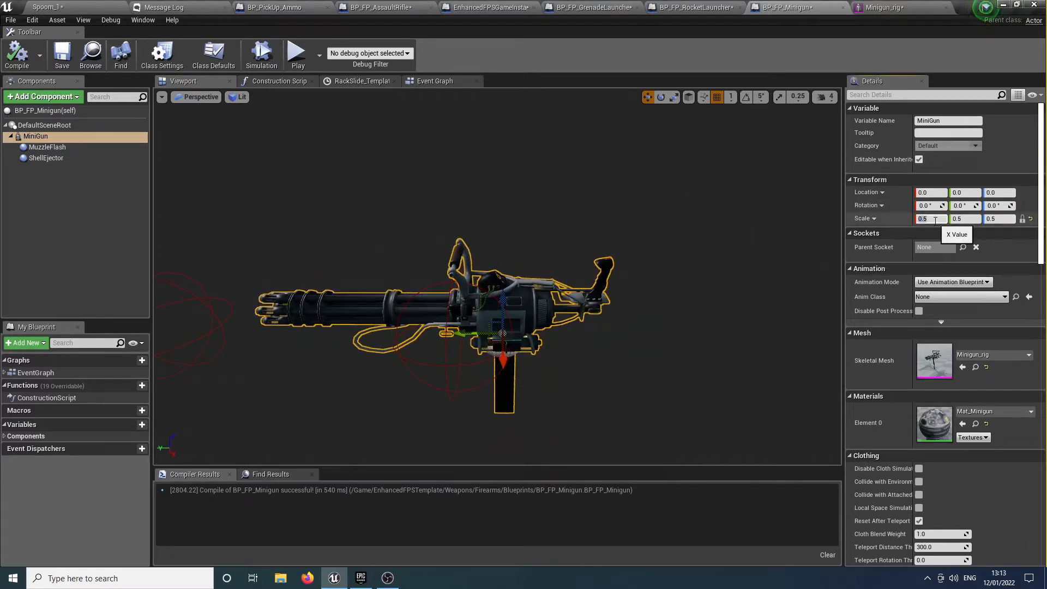
pyautogui.write('.6')
pyautogui.press('Tab')
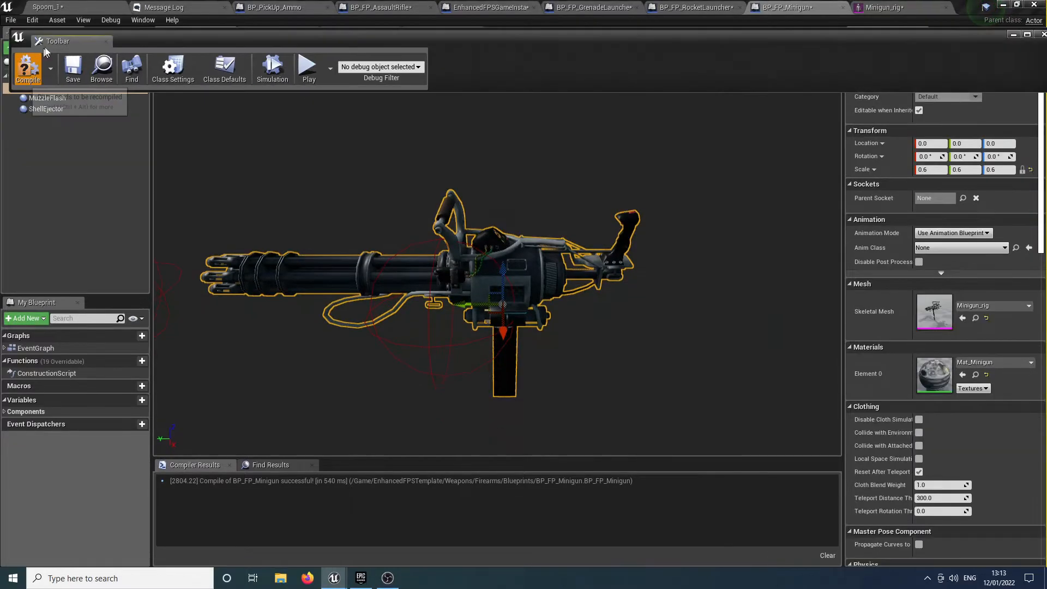
pyautogui.moveTo(26, 31); pyautogui.dragTo(315, 34)
pyautogui.click(18, 55)
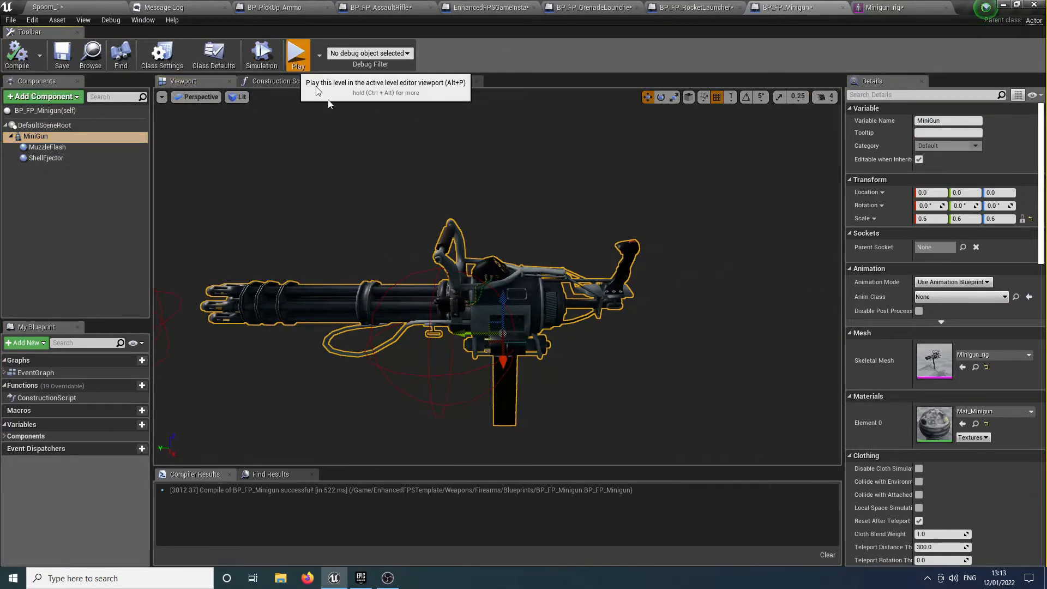
# Run the game preview, pick up the rescaled minigun and fire it to check its size in first-person view
pyautogui.click(296, 52)
pyautogui.press('w')
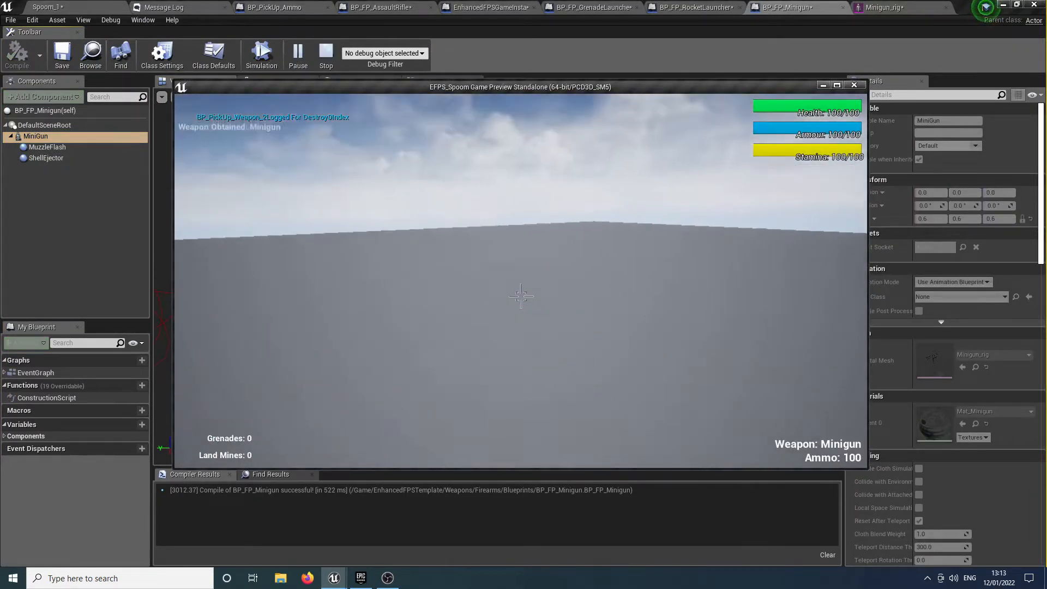
pyautogui.click(521, 297)
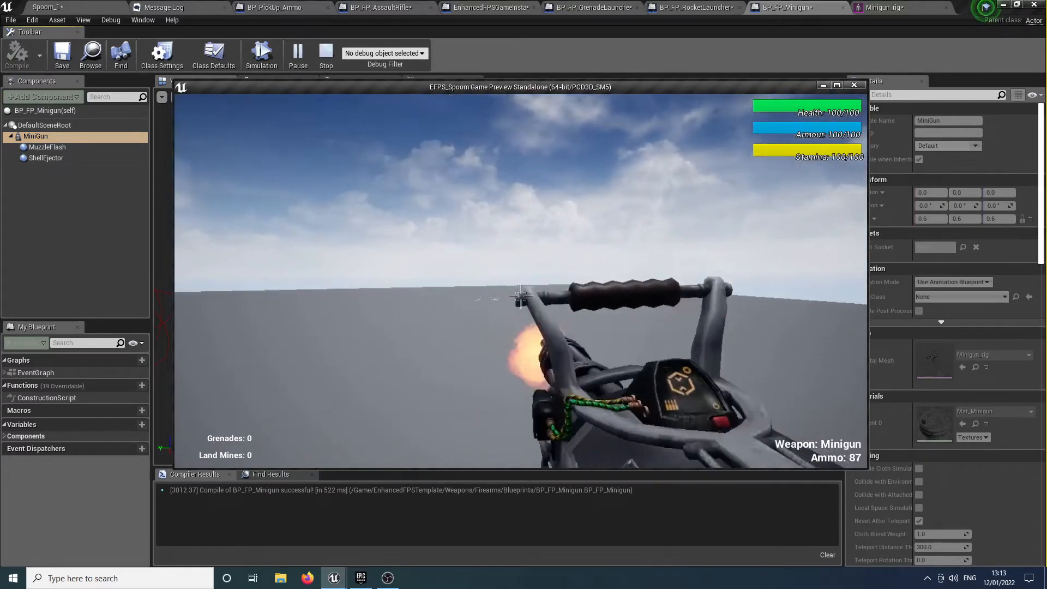
# Test-fire the minigun in the game preview to check its first-person placement, and end the preview
pyautogui.click(521, 296)
pyautogui.click(521, 296)
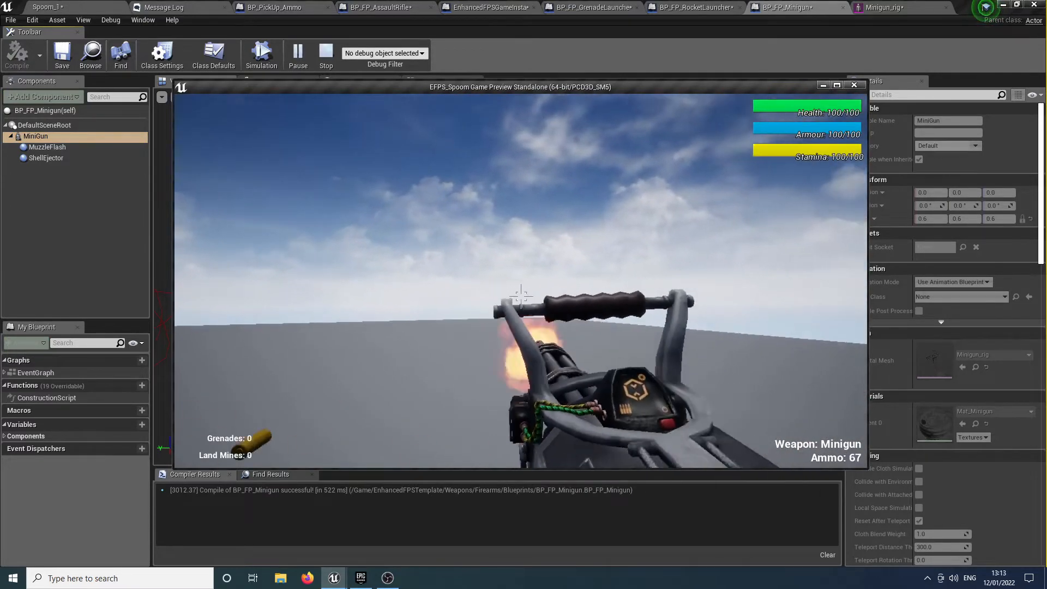
pyautogui.click(521, 296)
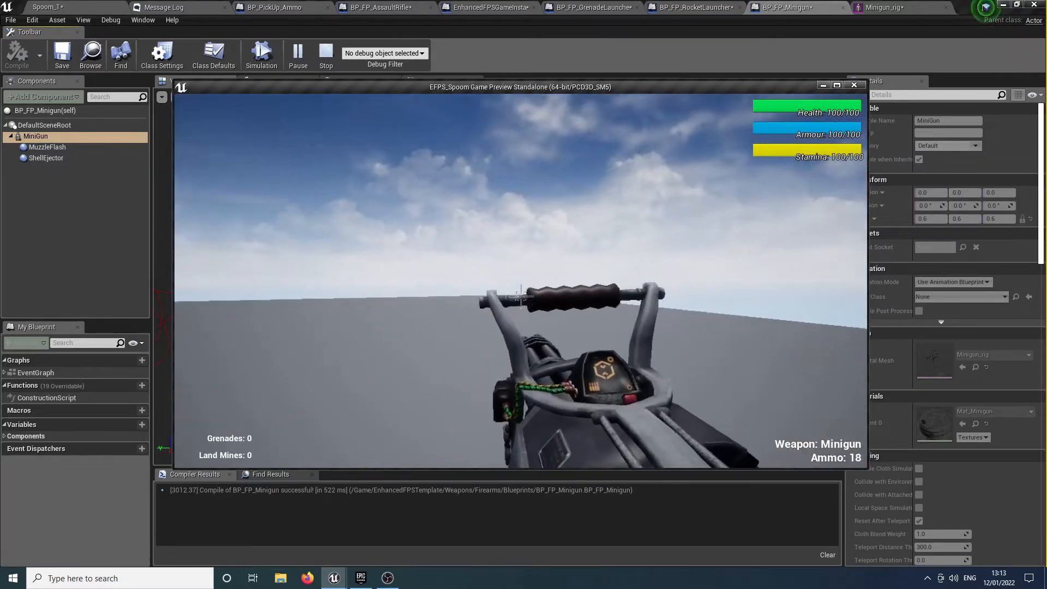
pyautogui.click(521, 296)
pyautogui.press('1')
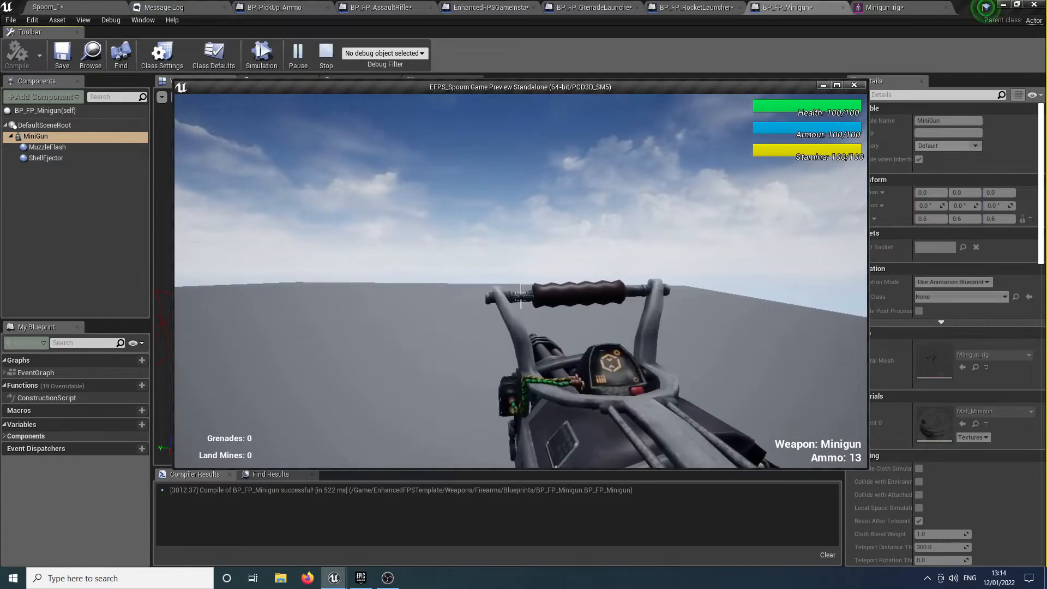
pyautogui.press('Escape')
# Move the MiniGun mesh to X -3, Y -2 in the blueprint viewport and test-fire it in a game preview
pyautogui.keyDown('alt'); pyautogui.moveTo(363, 277); pyautogui.dragTo(383, 323); pyautogui.keyUp('alt')
pyautogui.moveTo(453, 352); pyautogui.dragTo(473, 334)
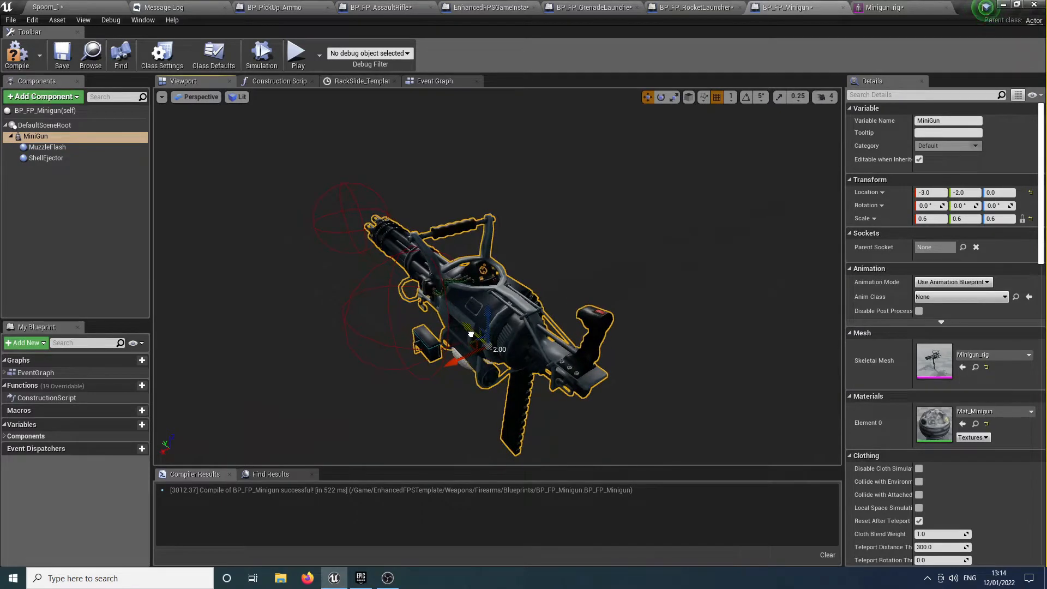
pyautogui.click(297, 53)
pyautogui.press('w')
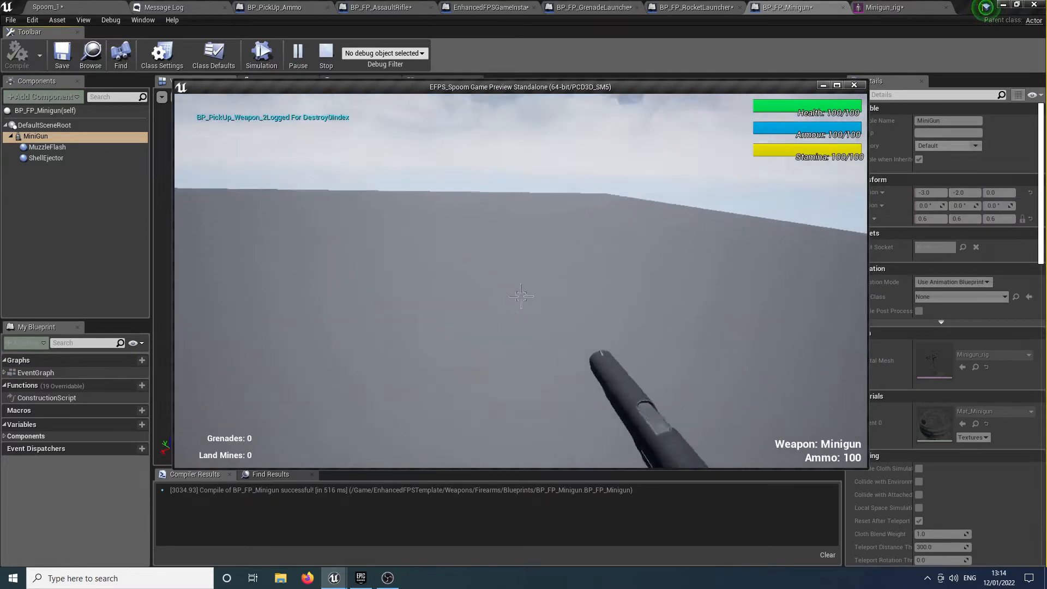
pyautogui.click(521, 295)
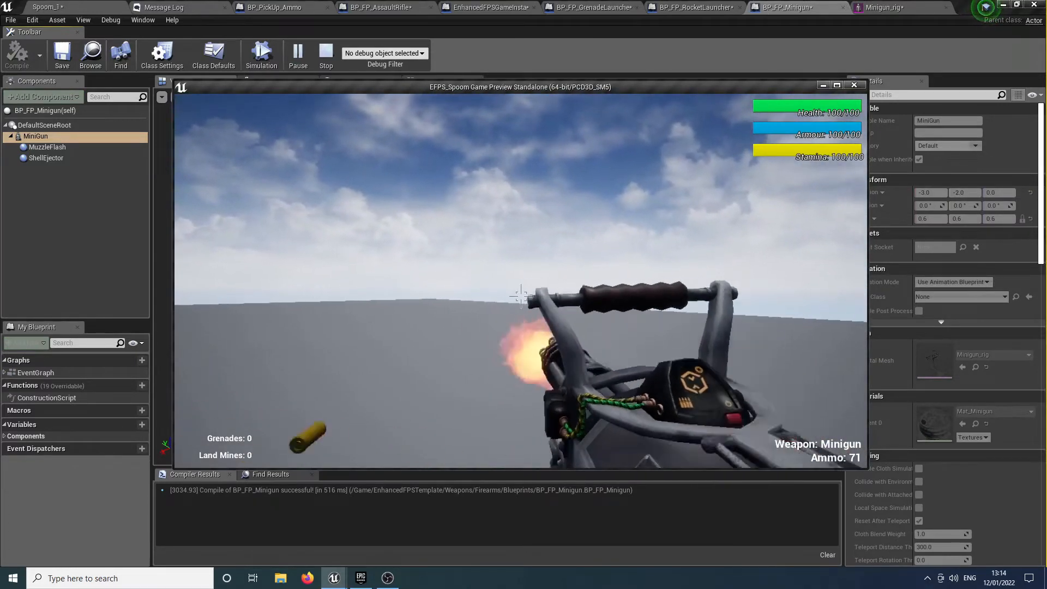
pyautogui.moveTo(521, 295); pyautogui.dragTo(521, 295)
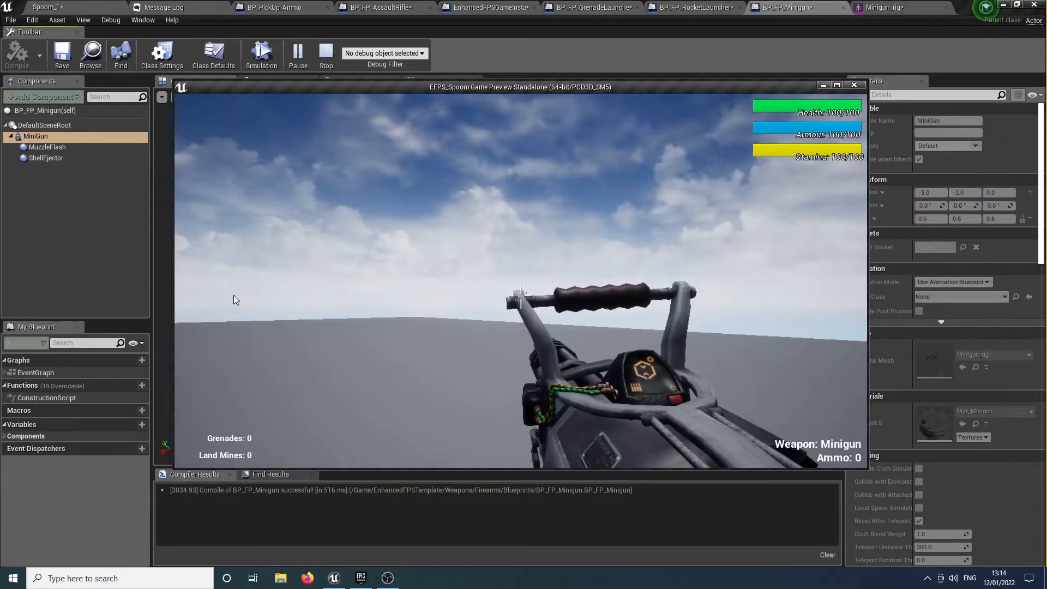
pyautogui.press('Escape')
# Lower the MiniGun mesh to Z -2 and test moving and firing with it in a game preview
pyautogui.moveTo(485, 310); pyautogui.dragTo(488, 314)
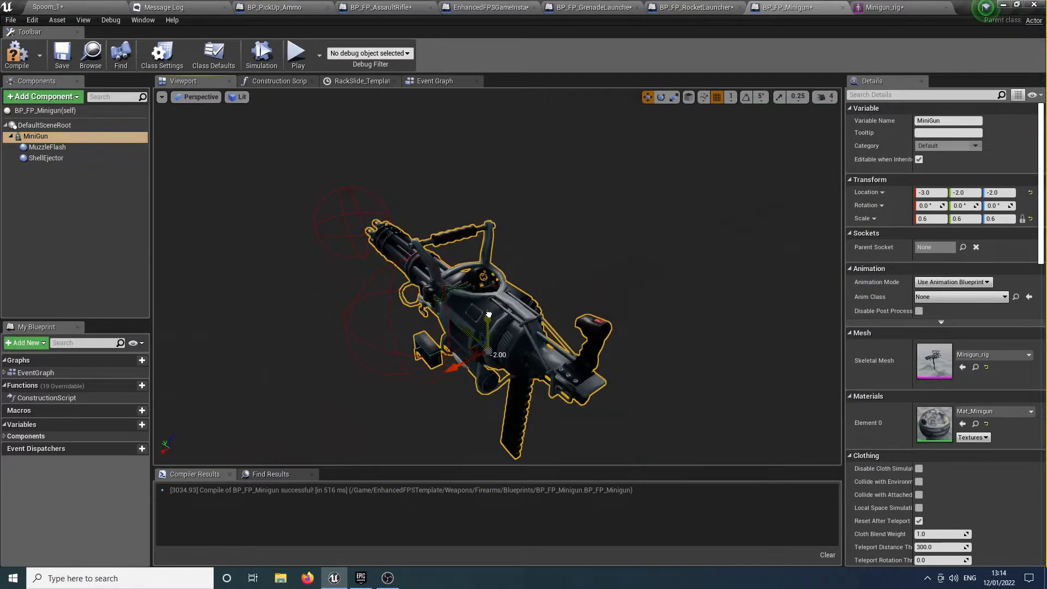
pyautogui.click(297, 55)
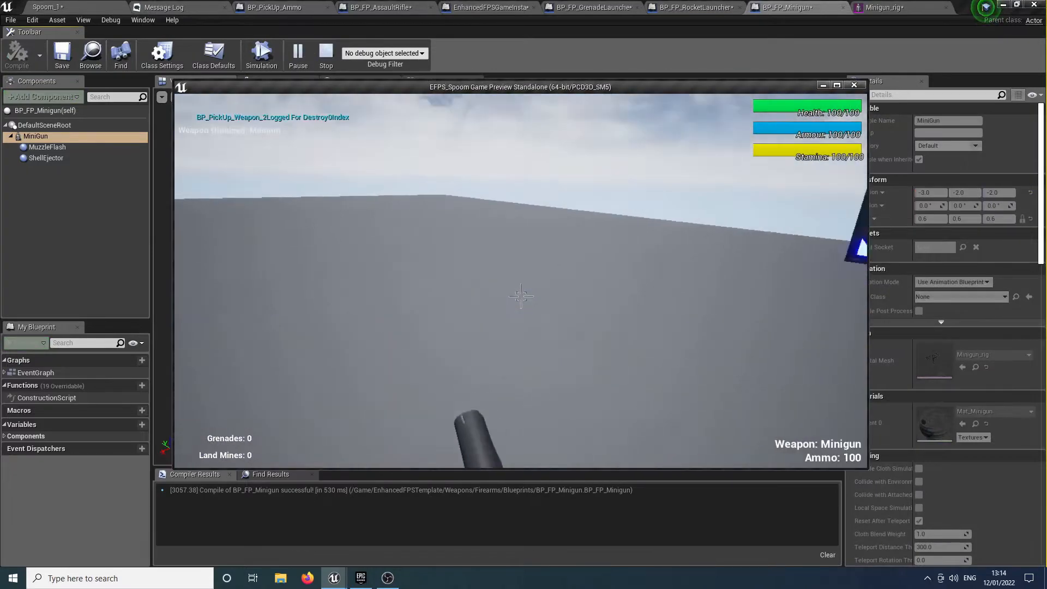
pyautogui.press('d')
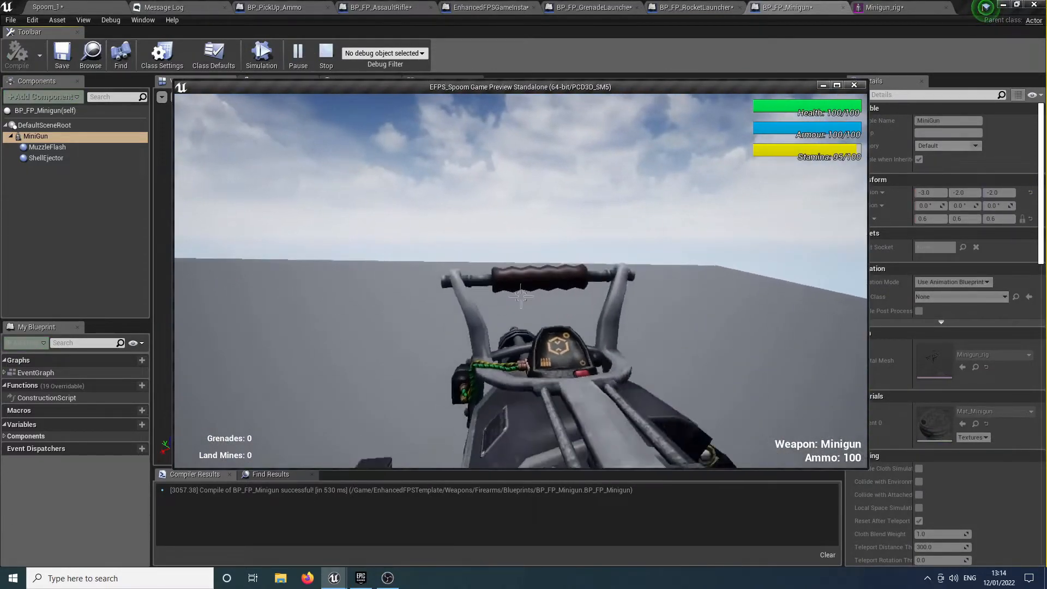
pyautogui.hotkey('shift', 'w')
pyautogui.hotkey('shift', 'w')
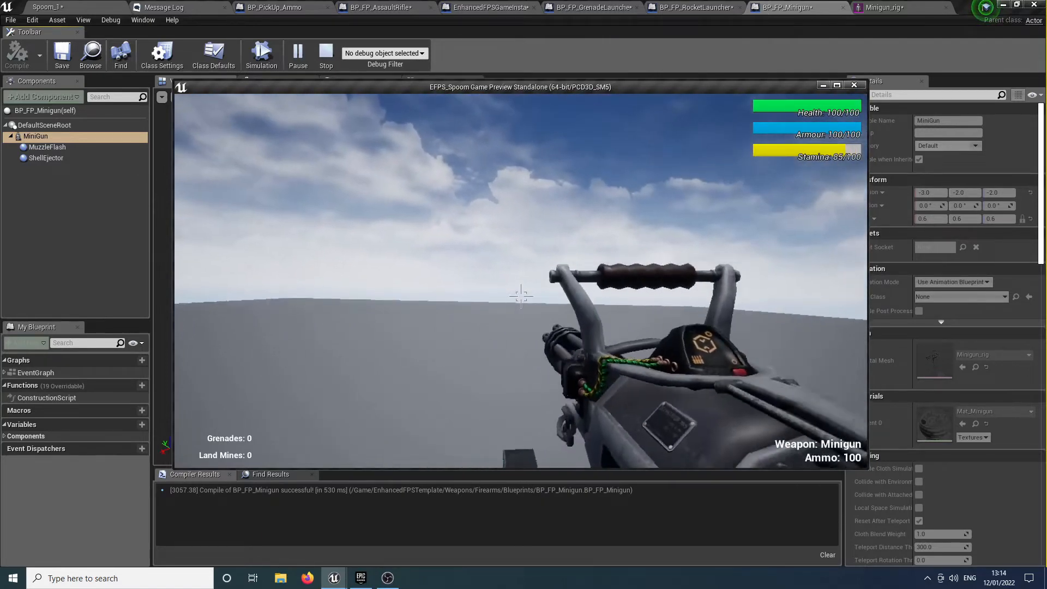
pyautogui.moveTo(520, 297); pyautogui.dragTo(521, 296)
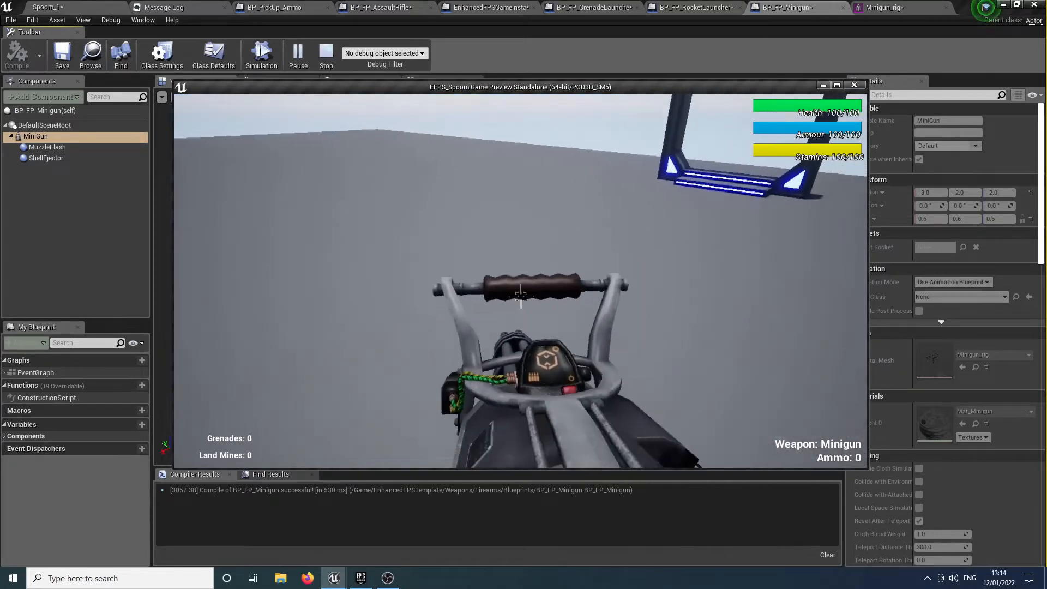
pyautogui.press('Escape')
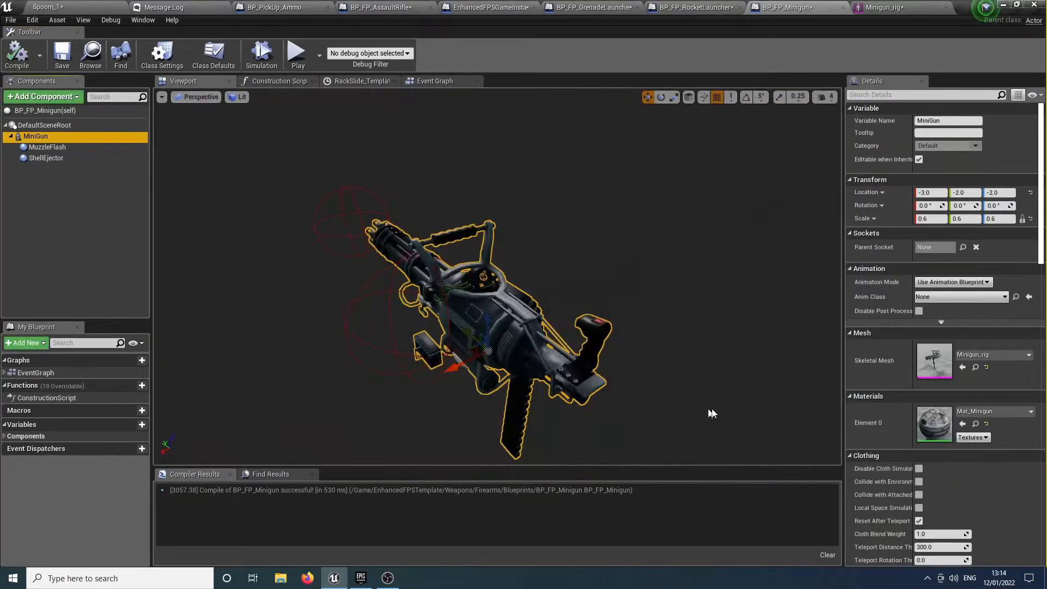
# Return to the Spoom_1 level and open the Minigun_rig skeletal mesh from the MiniGun folder
pyautogui.click(65, 9)
pyautogui.moveTo(482, 245); pyautogui.dragTo(371, 327, button='right')
pyautogui.moveTo(521, 258); pyautogui.dragTo(521, 218, button='right')
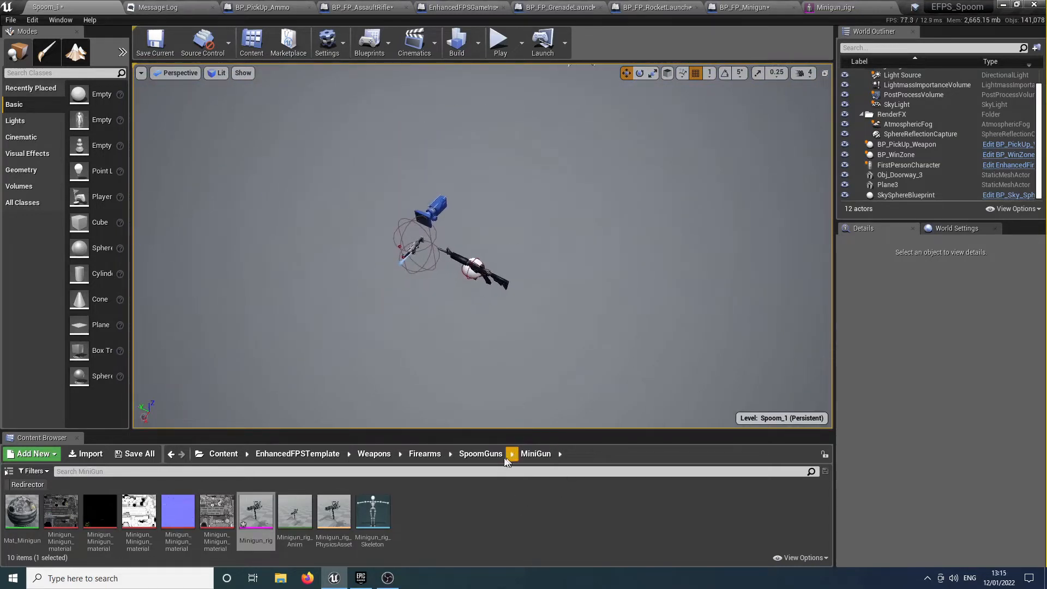
pyautogui.rightClick(267, 524)
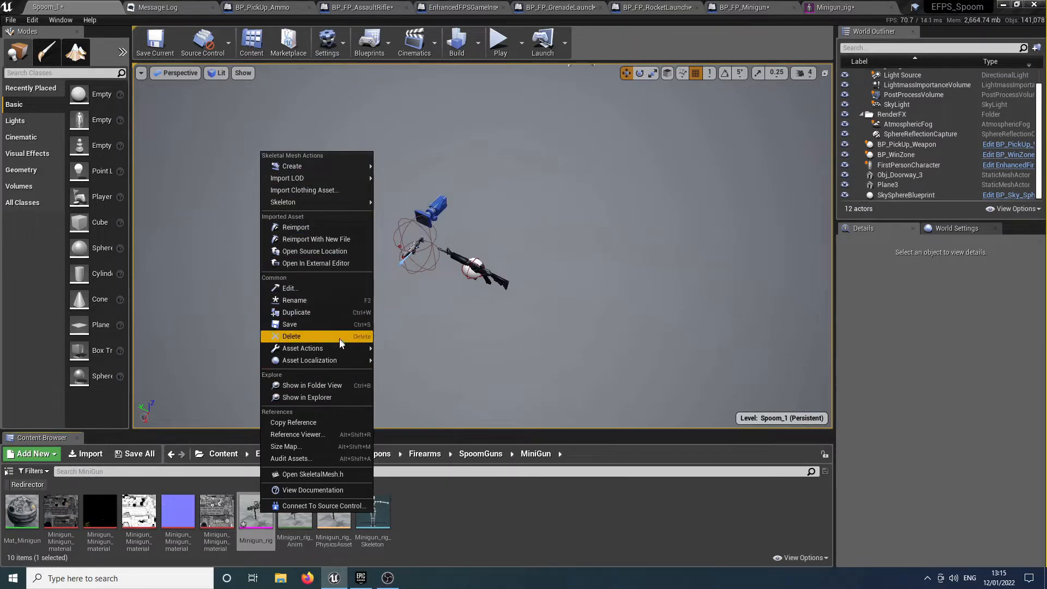
pyautogui.moveTo(344, 350)
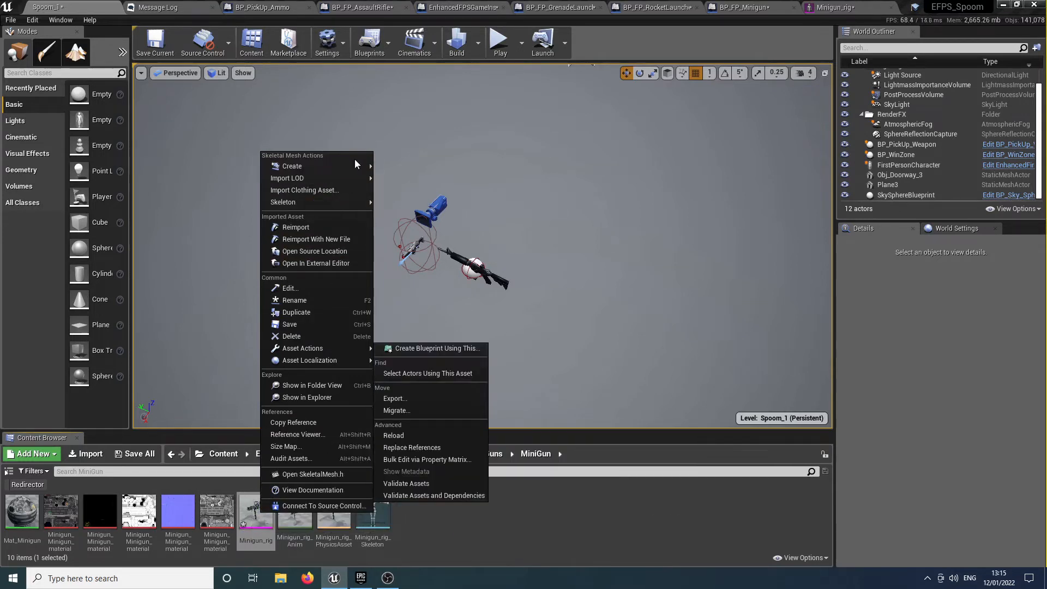
pyautogui.moveTo(358, 166)
pyautogui.moveTo(406, 176)
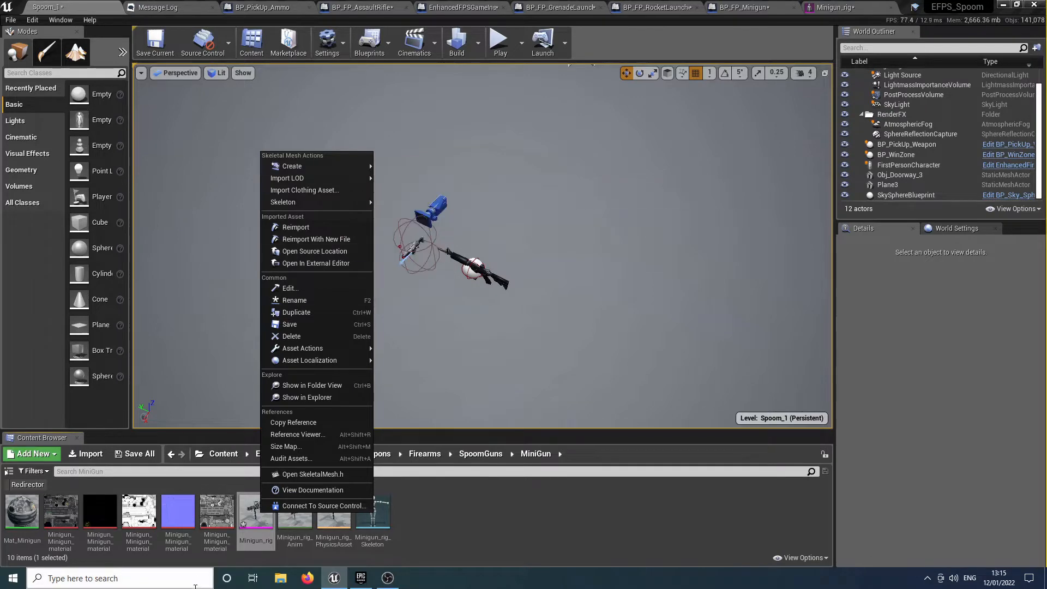
pyautogui.doubleClick(266, 524)
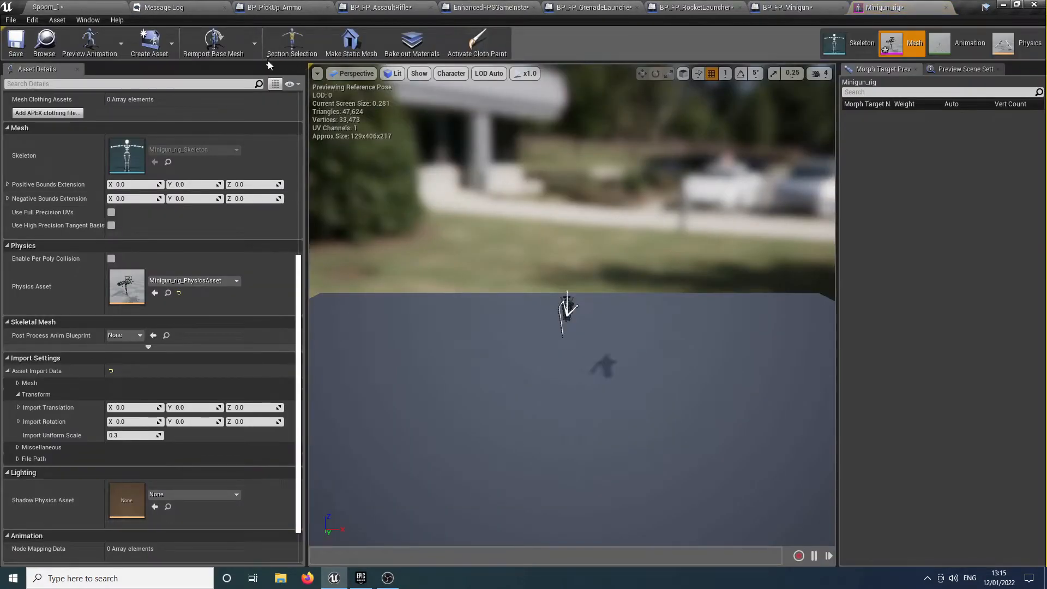
# Make a static mesh from Minigun_rig, named Obj_Spoom_Minigun, in EnhancedFPSTemplate/Weapons/Firearms/SpoomGuns/MiniGun
pyautogui.click(167, 48)
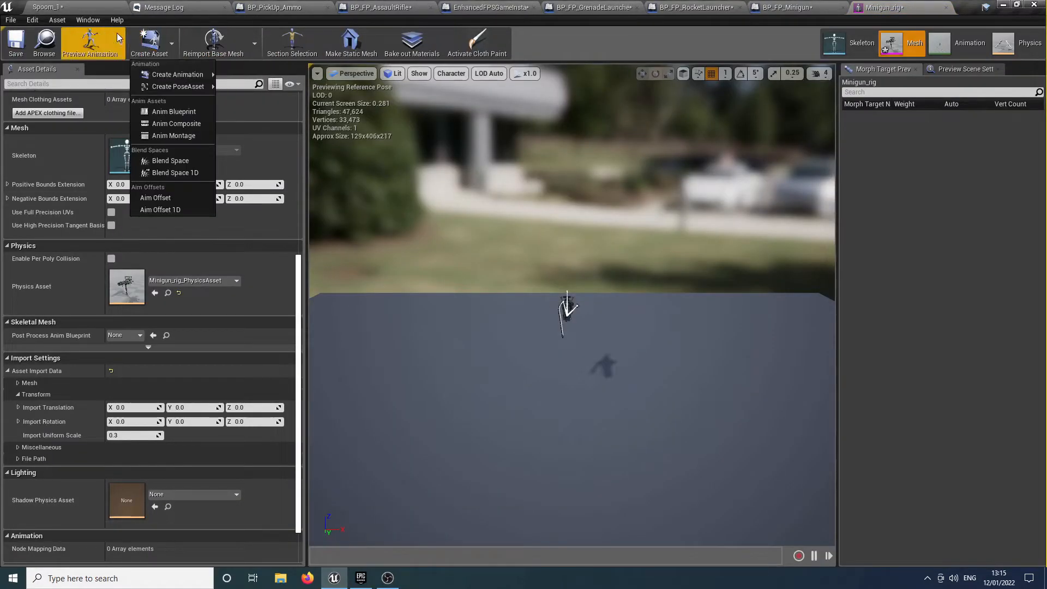
pyautogui.click(349, 57)
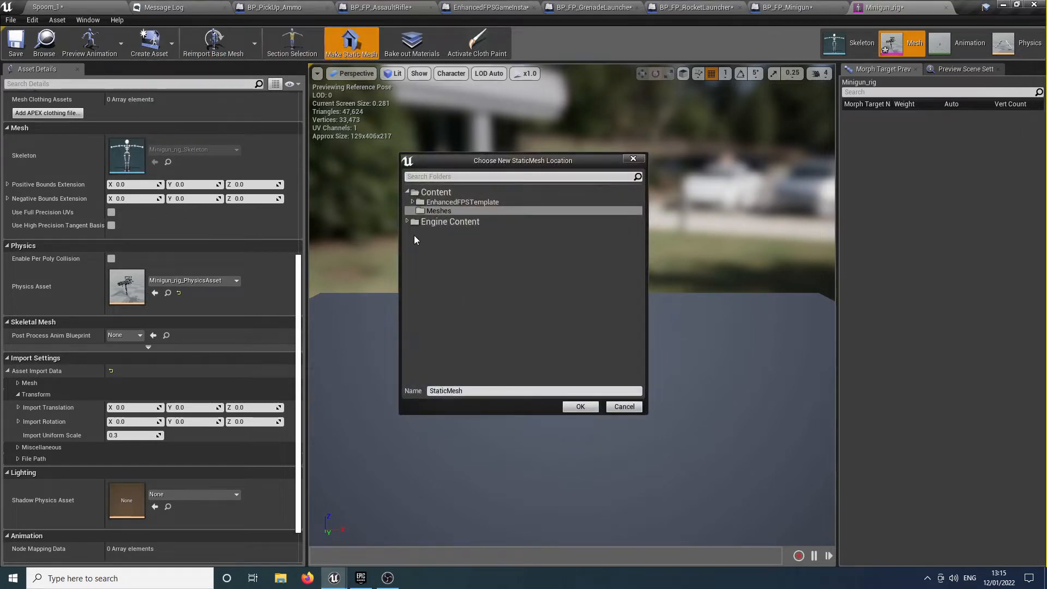
pyautogui.click(413, 202)
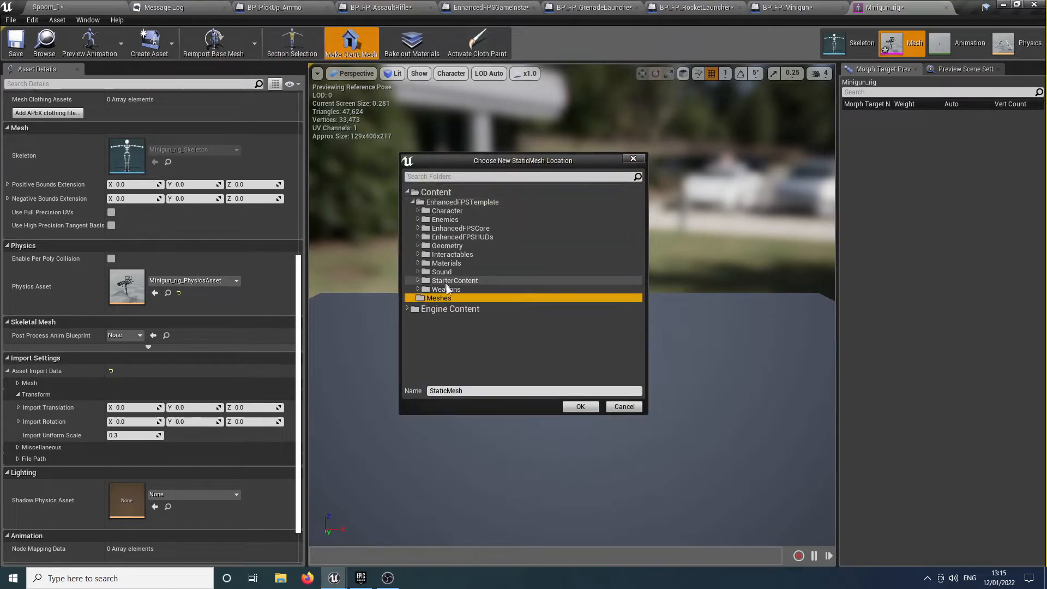
pyautogui.click(418, 289)
pyautogui.click(424, 298)
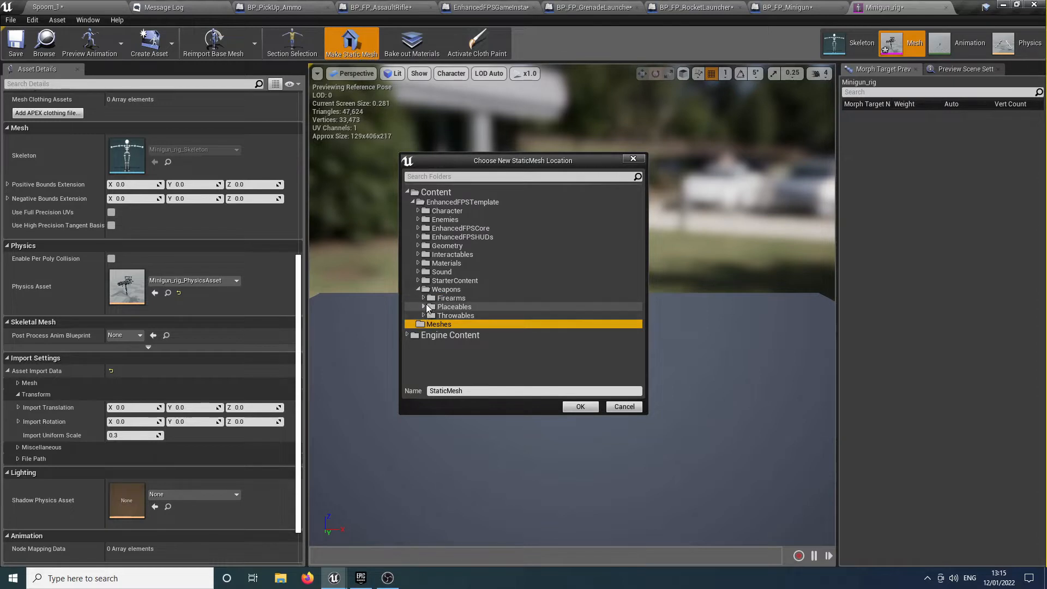
pyautogui.click(458, 342)
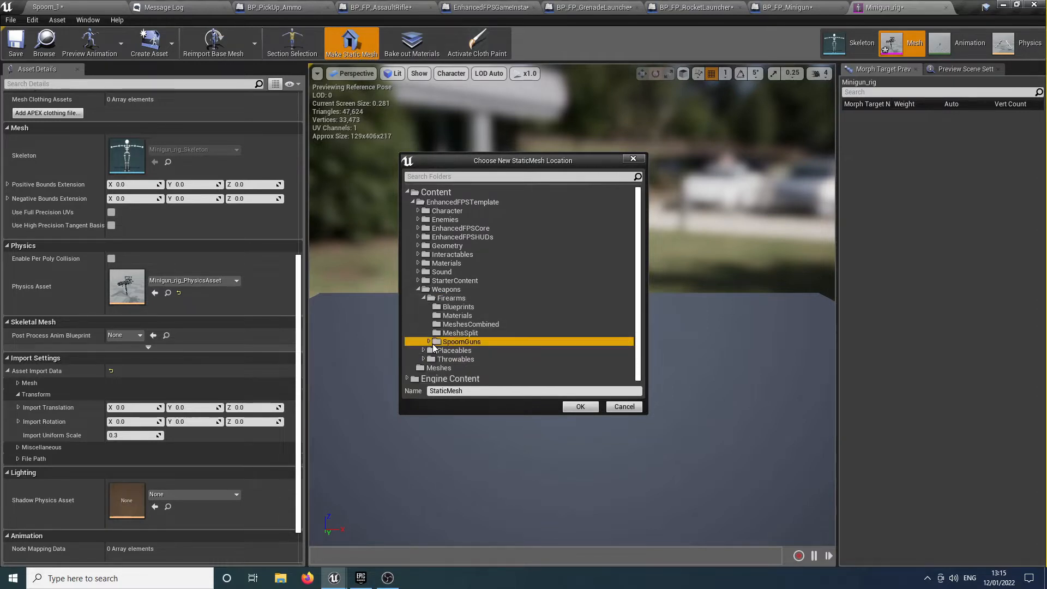
pyautogui.scroll(-4, 448, 360)
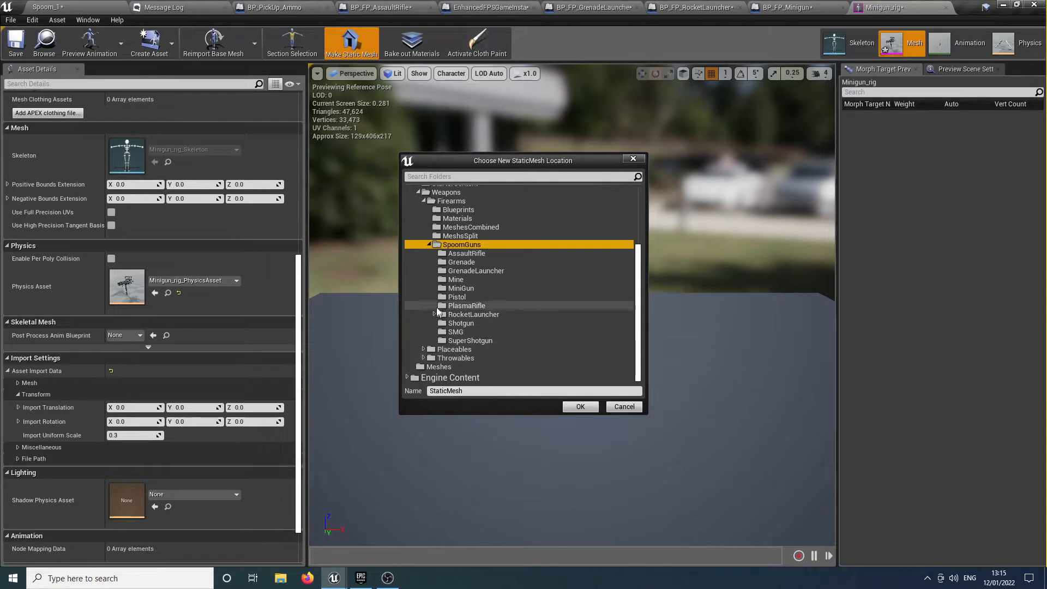
pyautogui.click(438, 288)
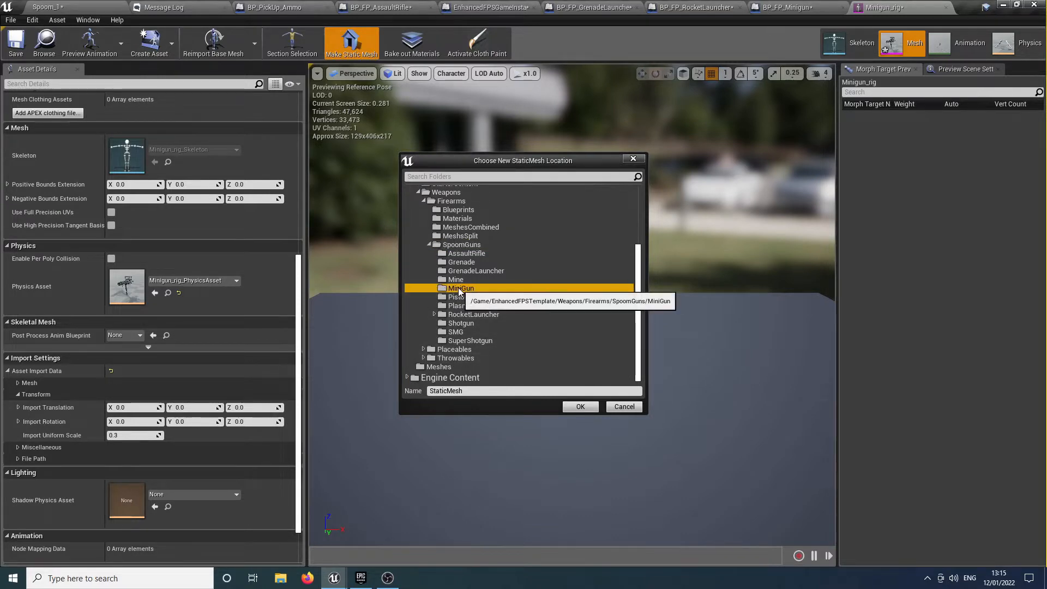
pyautogui.click(429, 392)
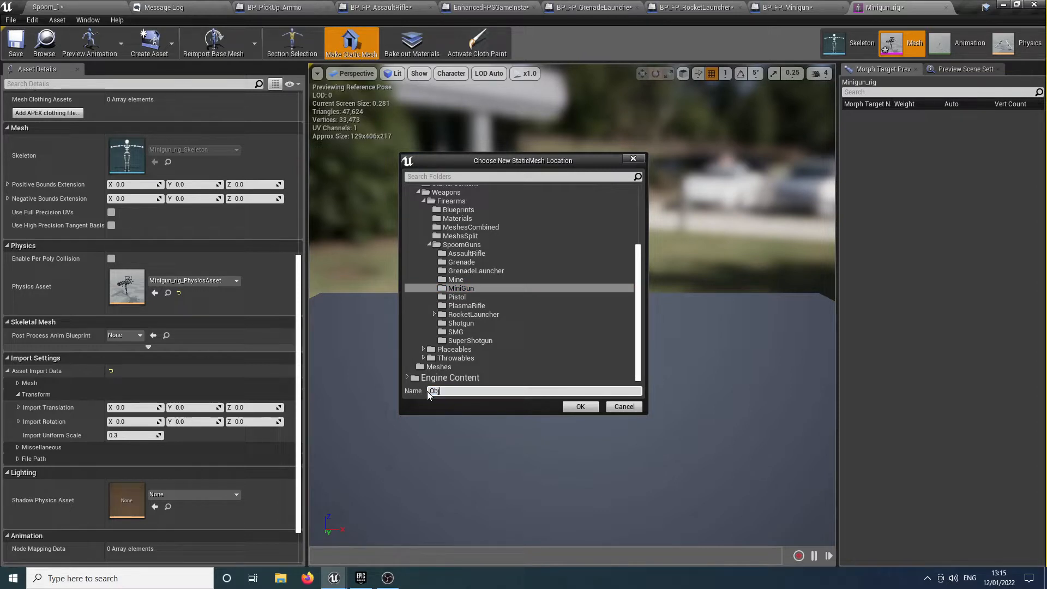
pyautogui.write('Obj_Spoom_Minigun')
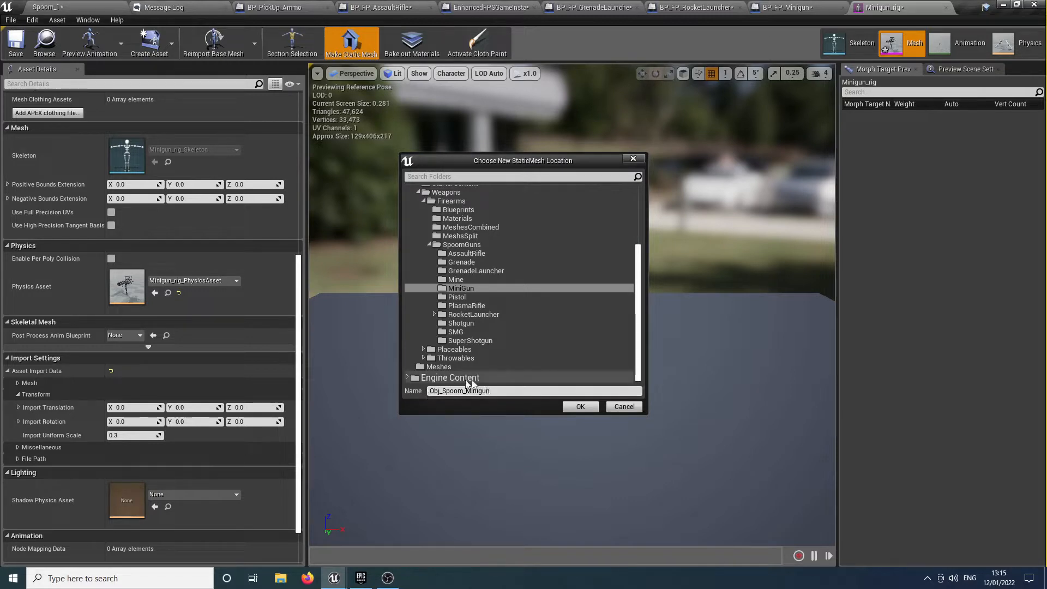
pyautogui.click(580, 408)
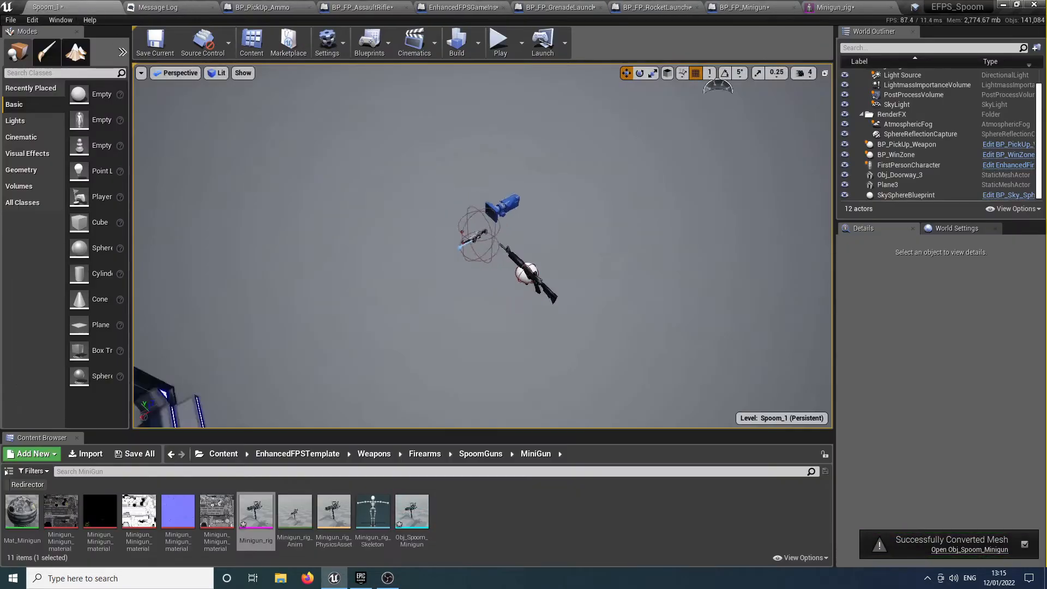
# Move the BP_PickUp_Weapon actor in the level to about X 1261, Y -617, and close the Minigun_rig editor
pyautogui.moveTo(560, 262); pyautogui.dragTo(561, 262, button='right')
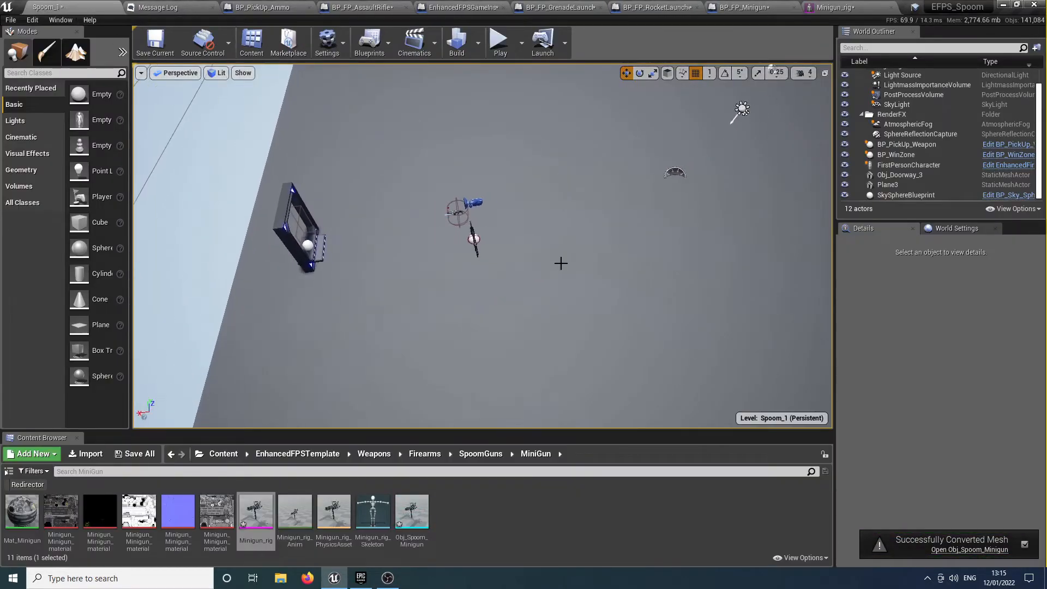
pyautogui.click(473, 240)
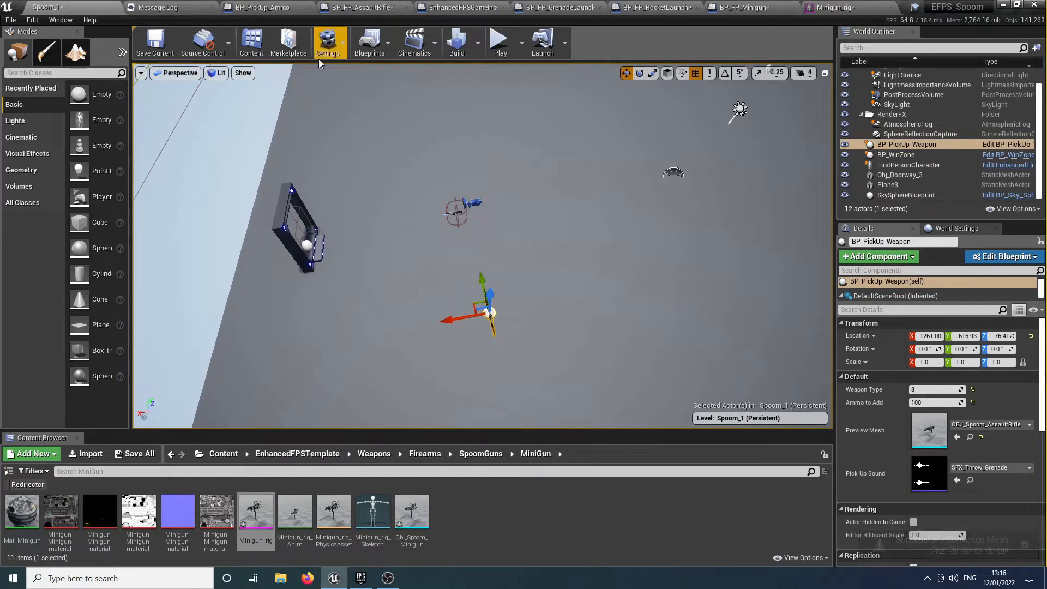
pyautogui.click(892, 7)
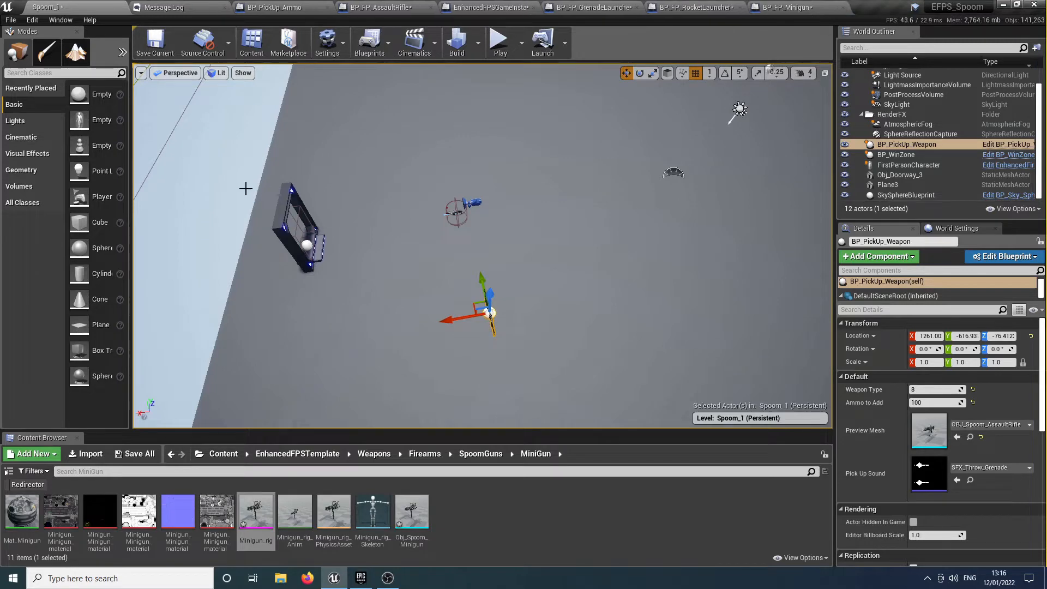
# In EnhancedFPSGameInstance's Get Weapon Info function, assign Obj_Spoom_Minigun to Option 8 of the weapon viewport mesh Select node and compile
pyautogui.click(474, 8)
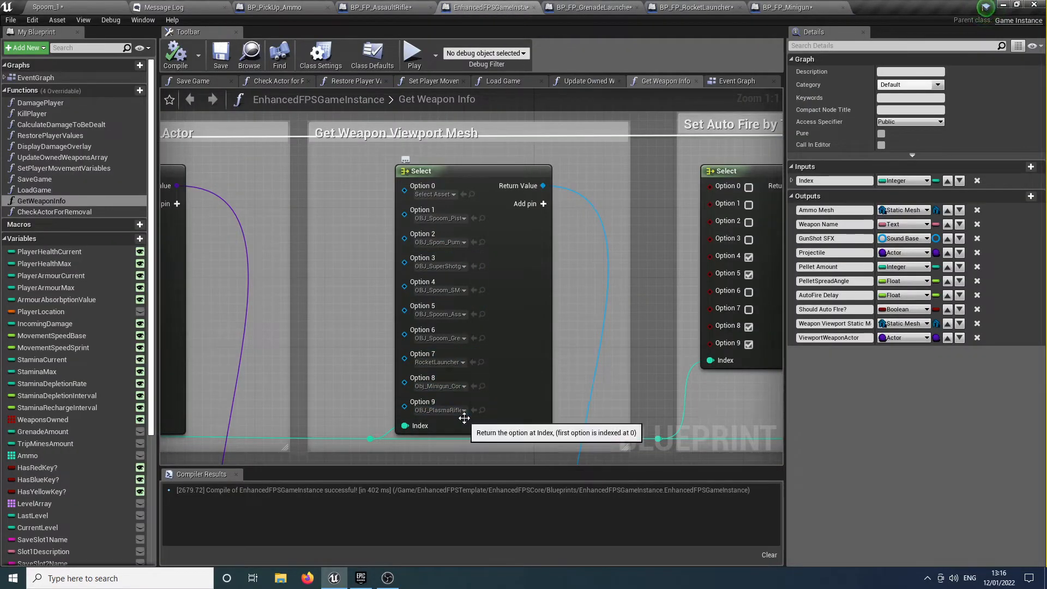
pyautogui.click(463, 386)
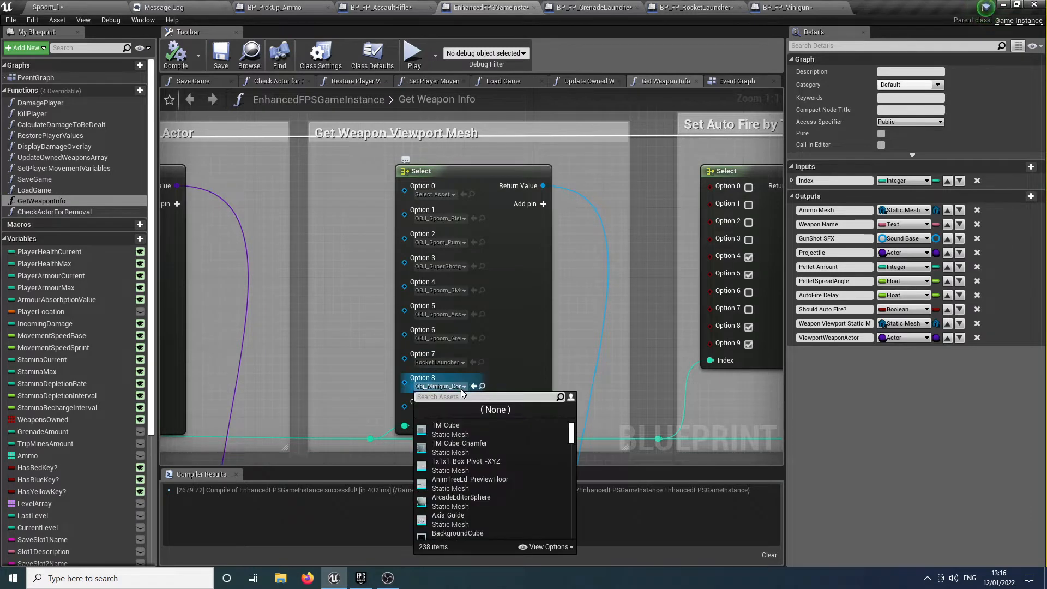
pyautogui.write('spoom')
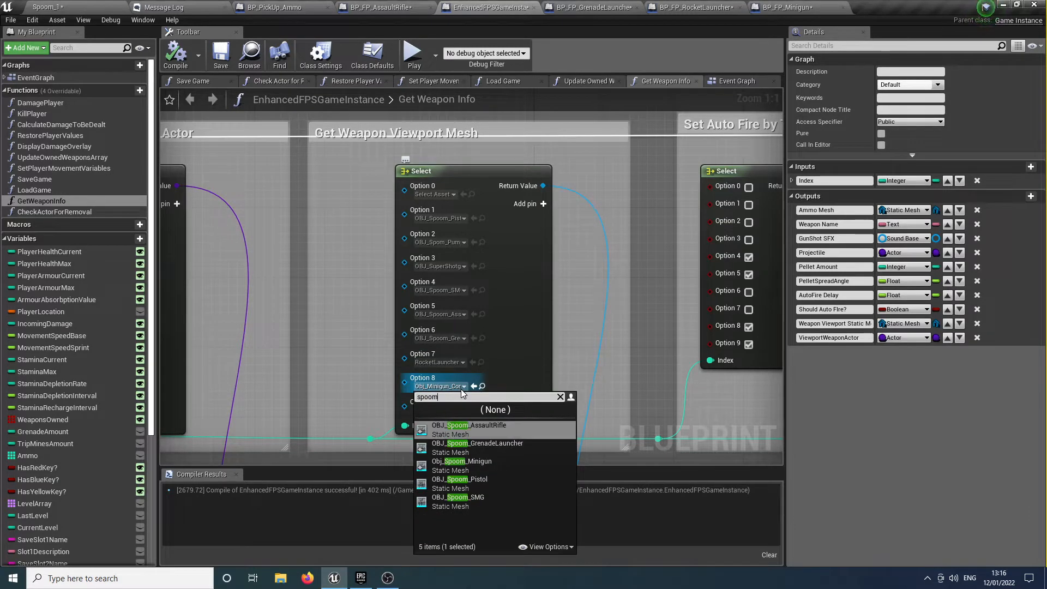
pyautogui.press('Return')
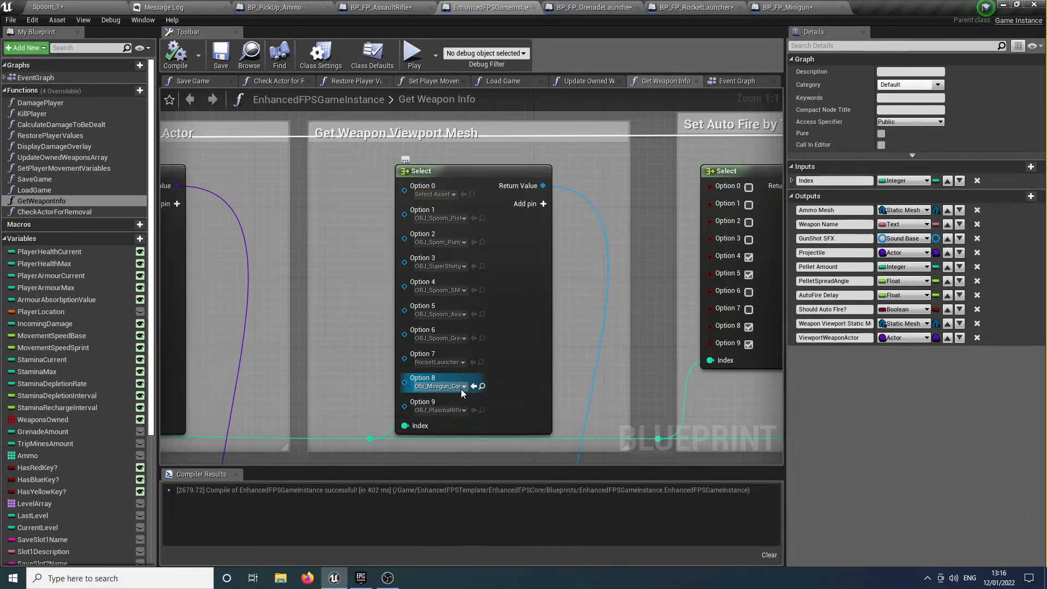
pyautogui.click(176, 55)
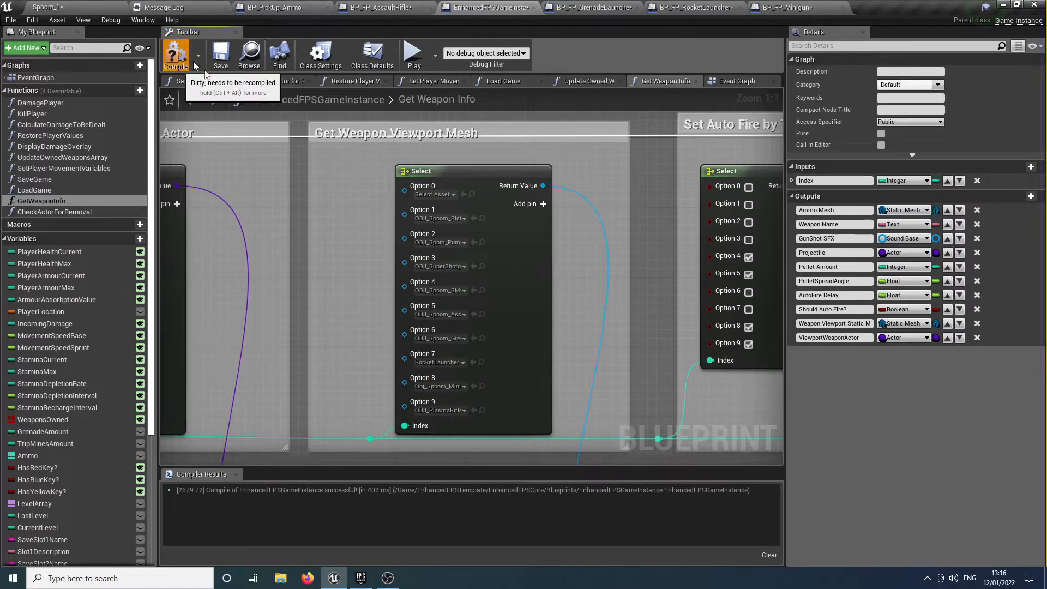
# Back in the Spoom_1 level, duplicate BP_PickUp_Weapon along the X axis into a row of eight pickups ending at about X 161
pyautogui.click(54, 8)
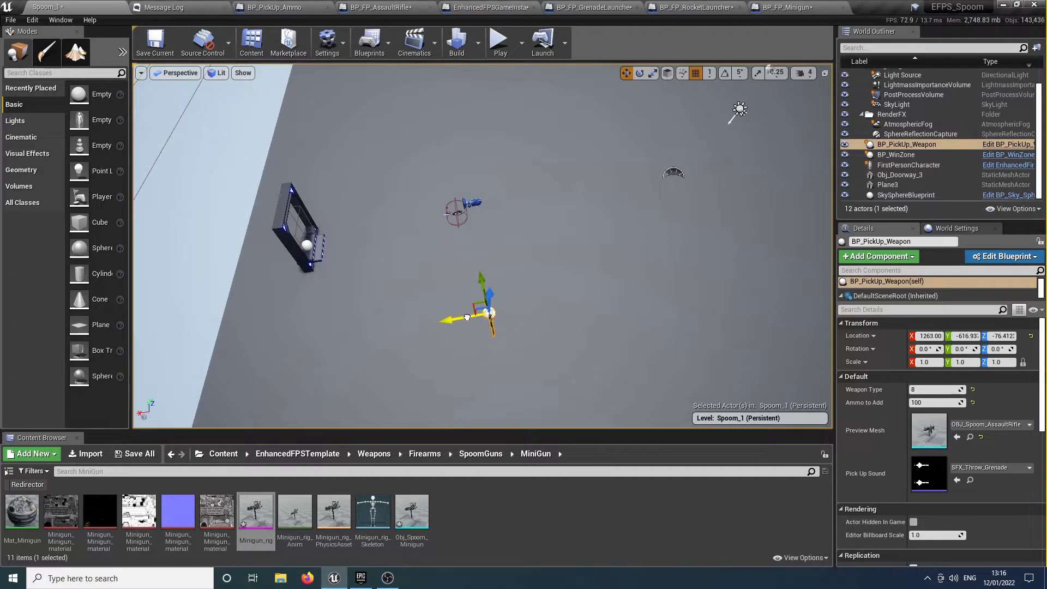
pyautogui.hotkey('ctrl', 'w')
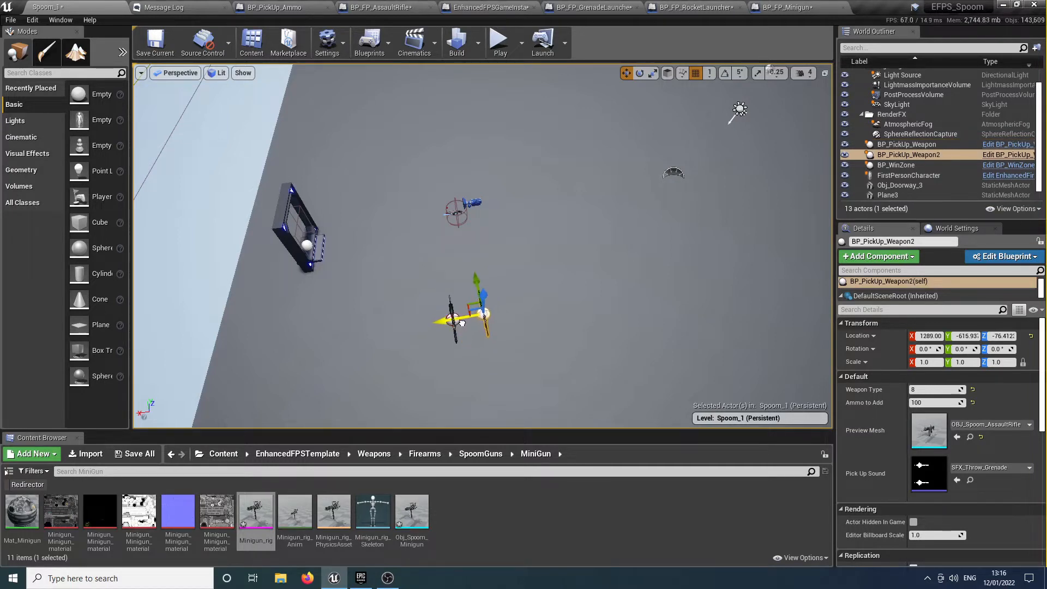
pyautogui.hotkey('ctrl', 'w')
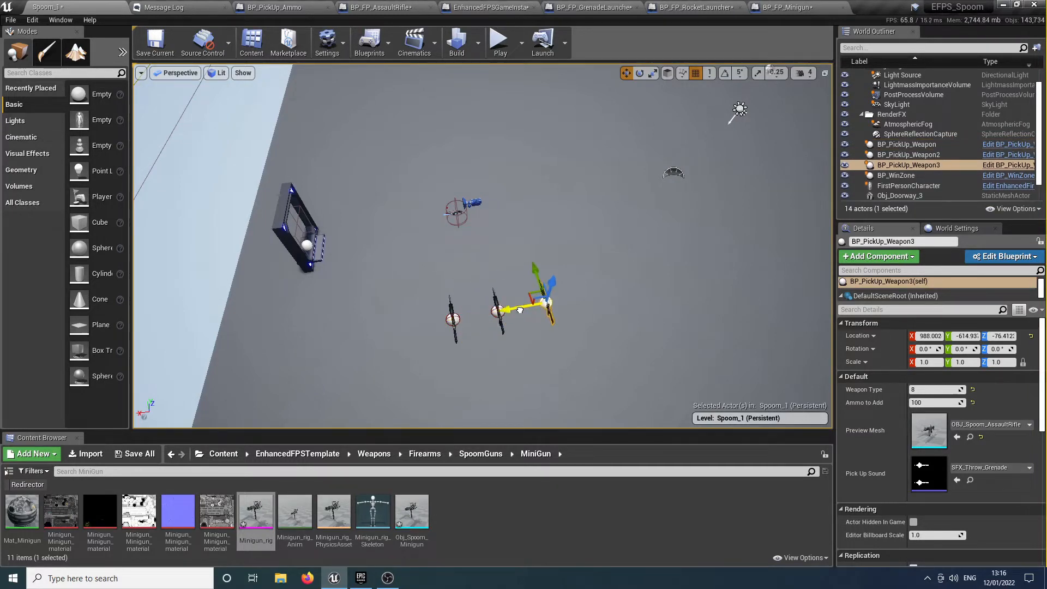
pyautogui.hotkey('ctrl', 'w')
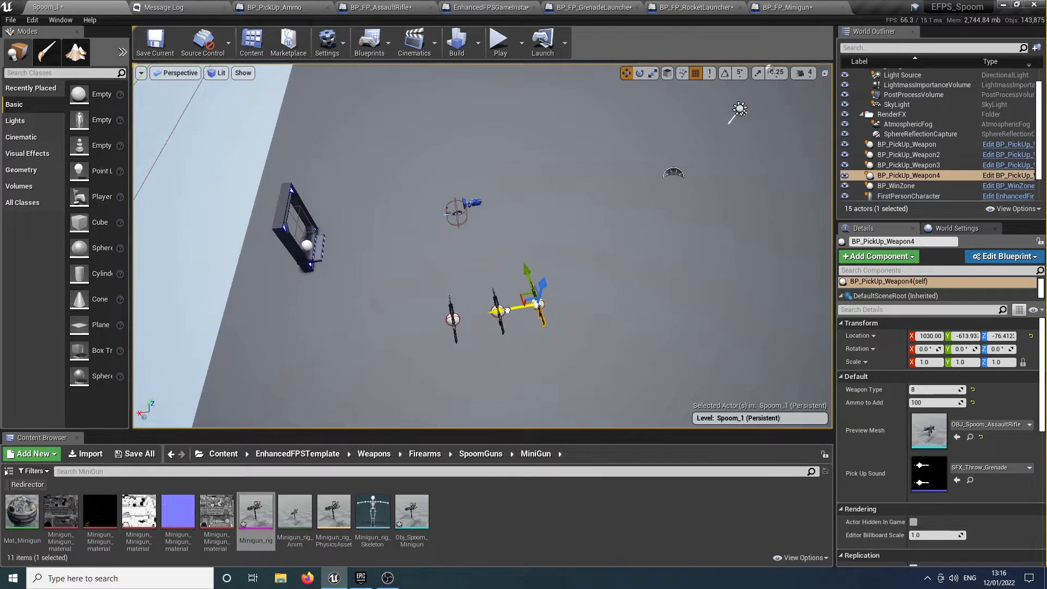
pyautogui.hotkey('ctrl', 'w')
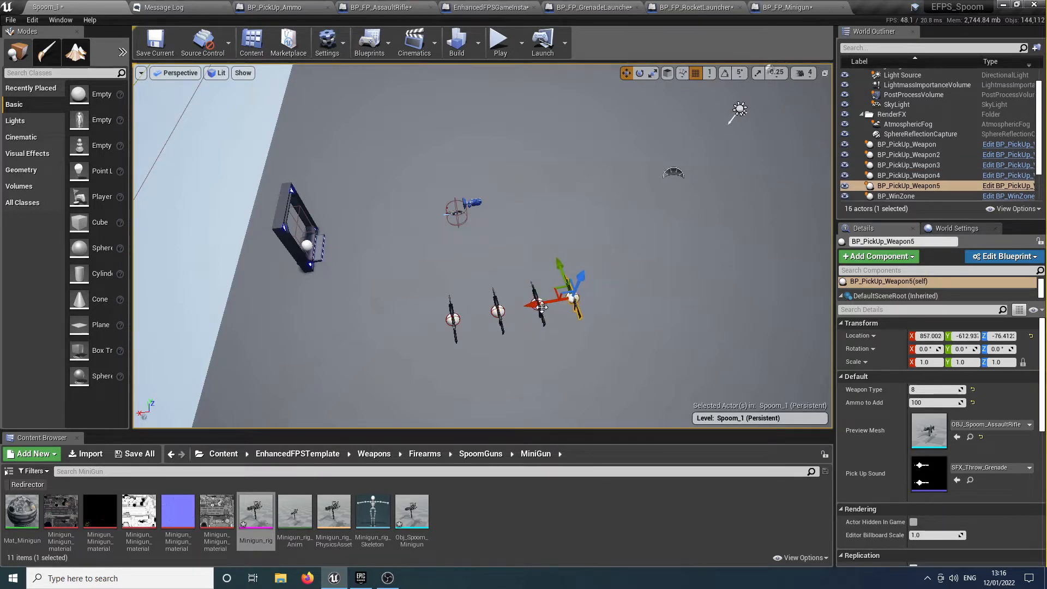
pyautogui.hotkey('ctrl', 'w')
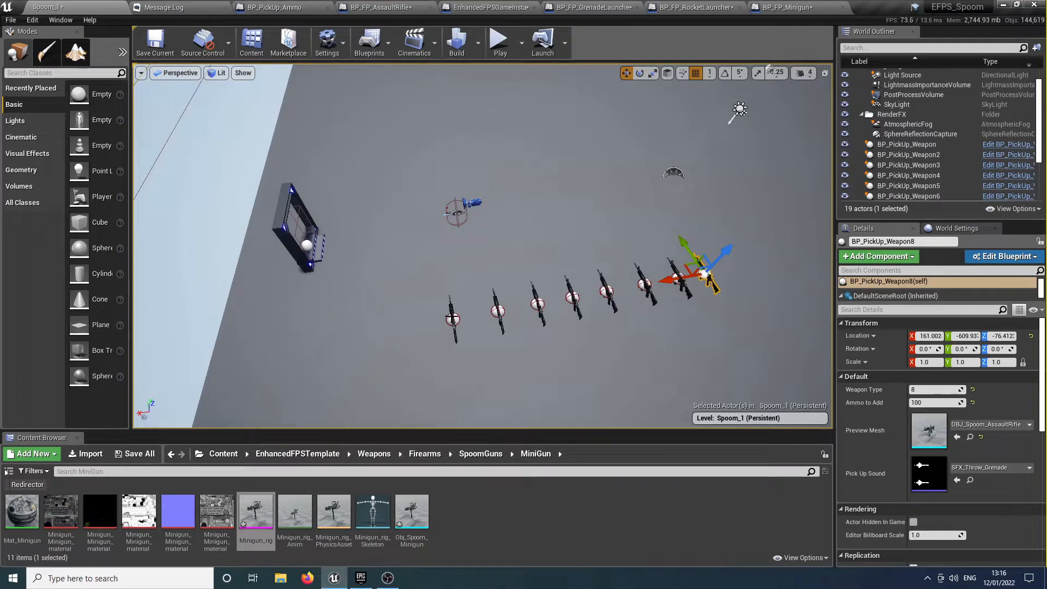
# Set the Weapon Type of the first four weapon pickups in the row to 1, 2, 3 and 4 in order
pyautogui.click(450, 317)
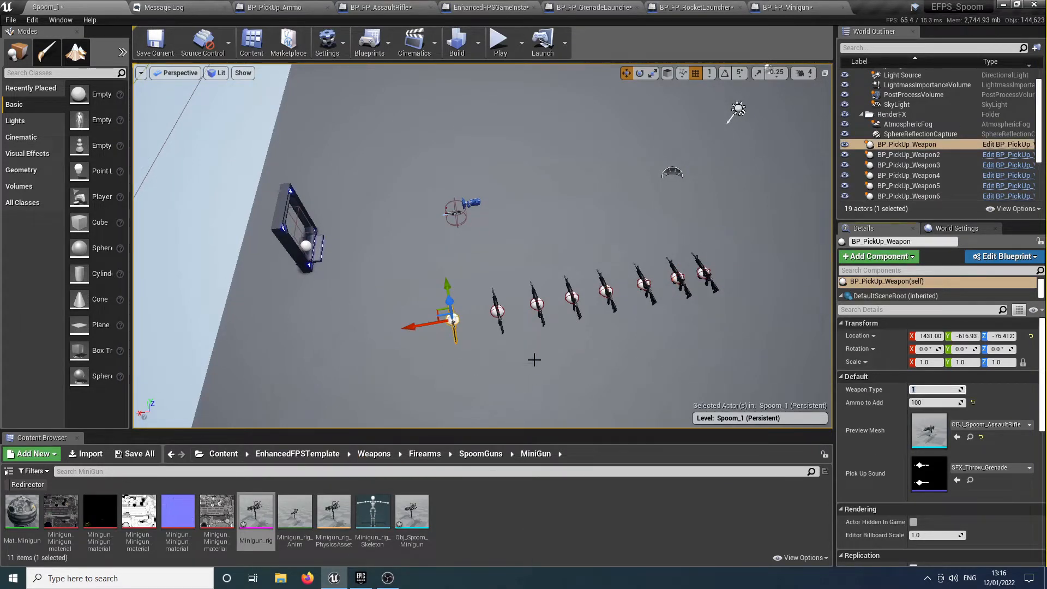
pyautogui.click(497, 312)
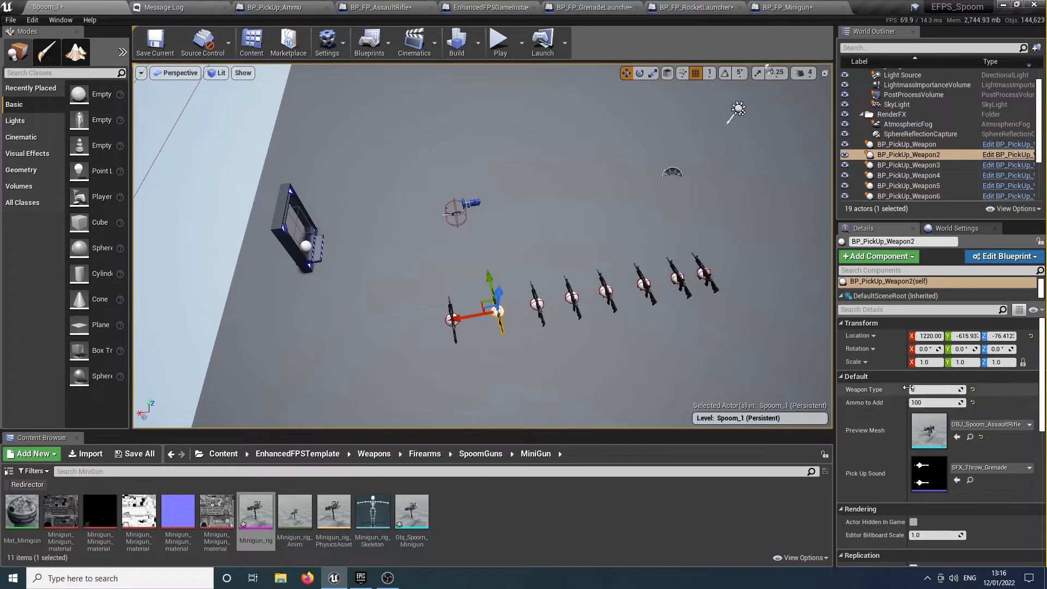
pyautogui.click(961, 390)
pyautogui.write('2')
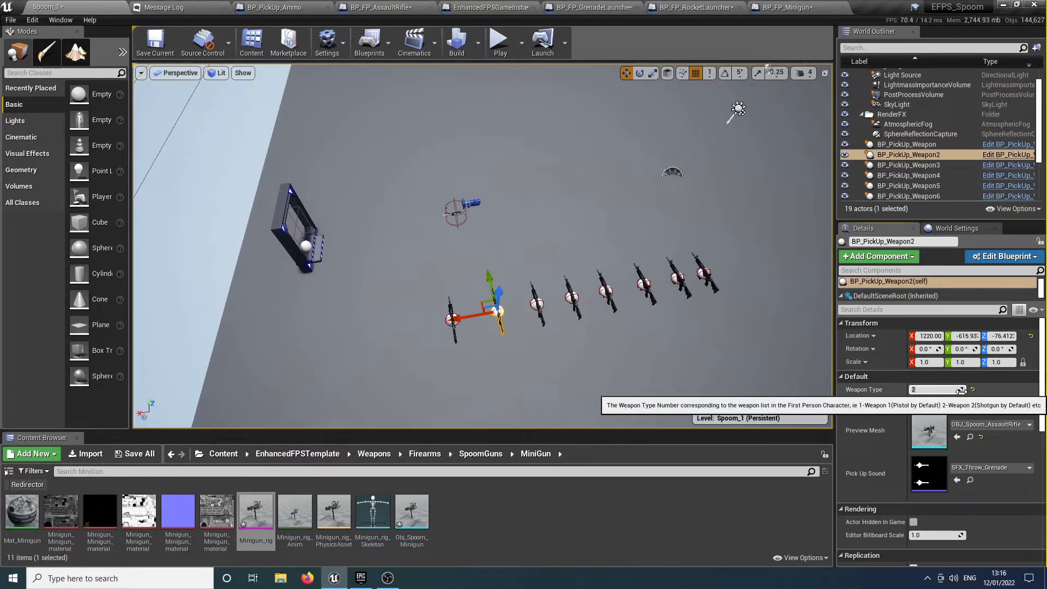
pyautogui.click(537, 303)
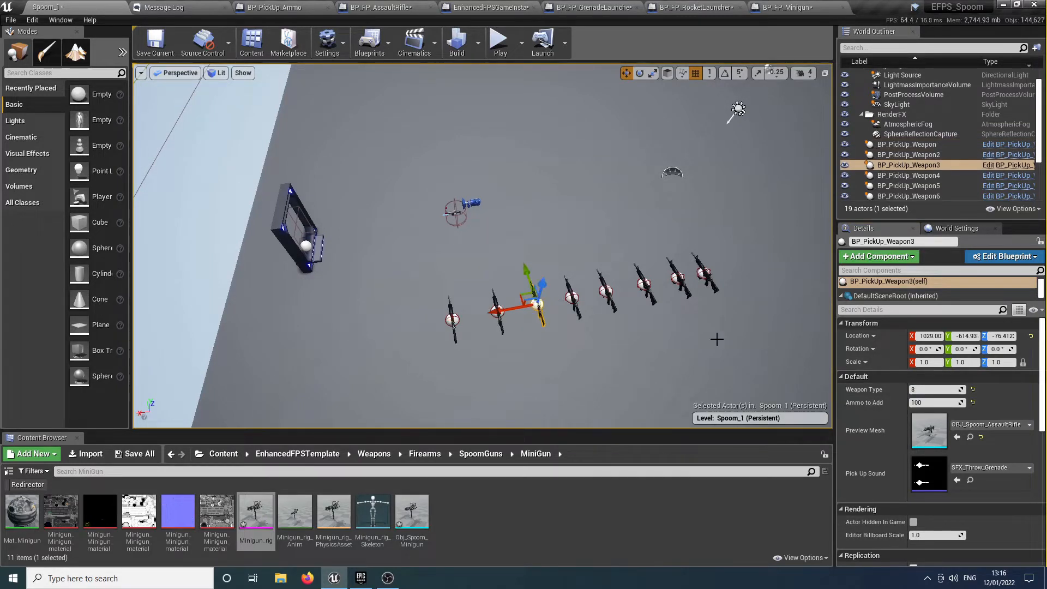
pyautogui.click(927, 391)
pyautogui.click(572, 297)
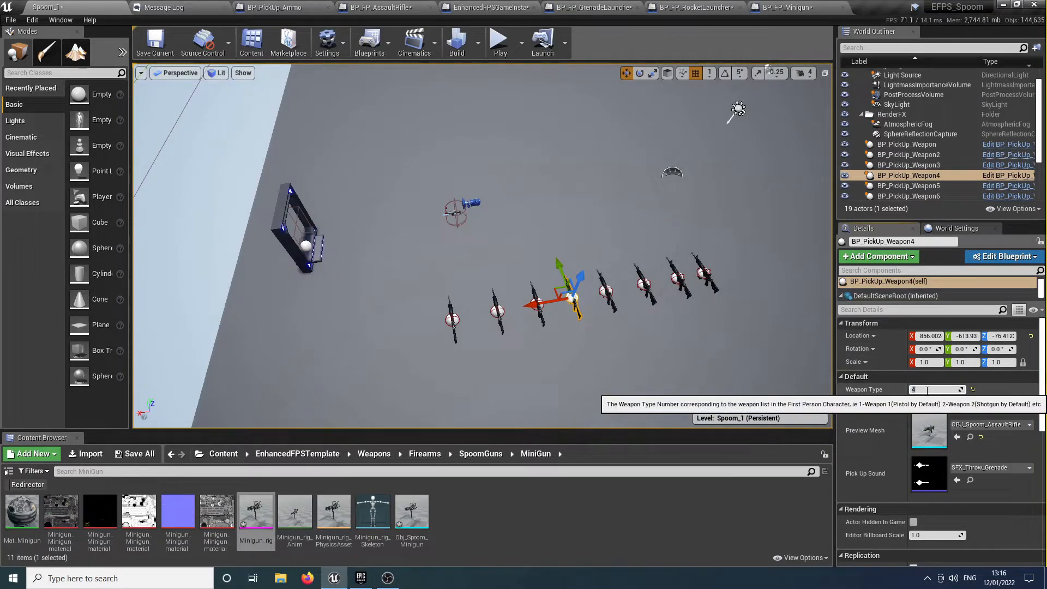
# Set the Weapon Type of the fifth, sixth and seventh weapon pickups to 5, 6 and 7 in order
pyautogui.click(605, 285)
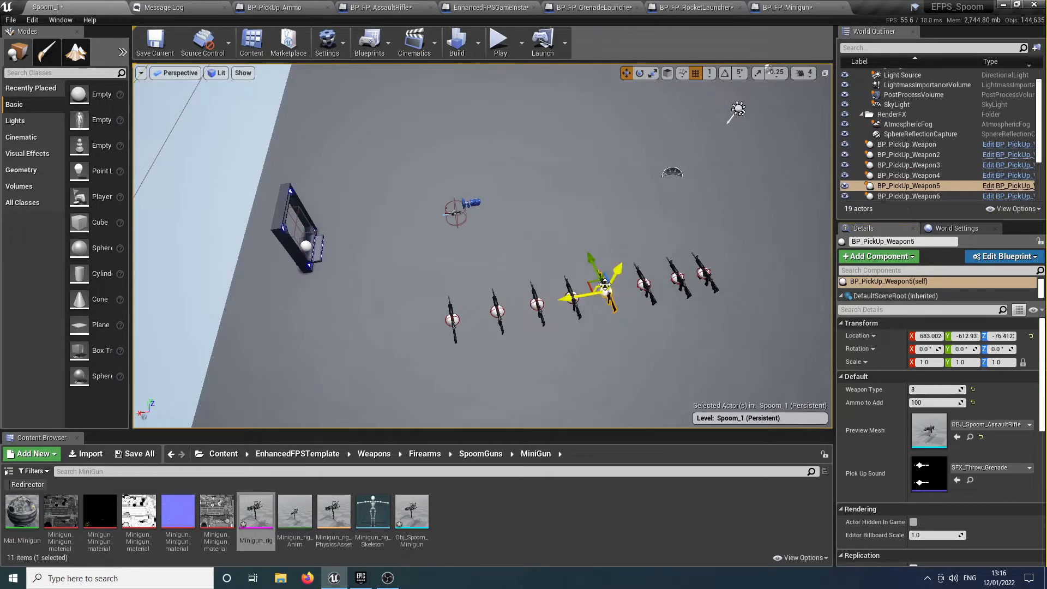
pyautogui.click(959, 389)
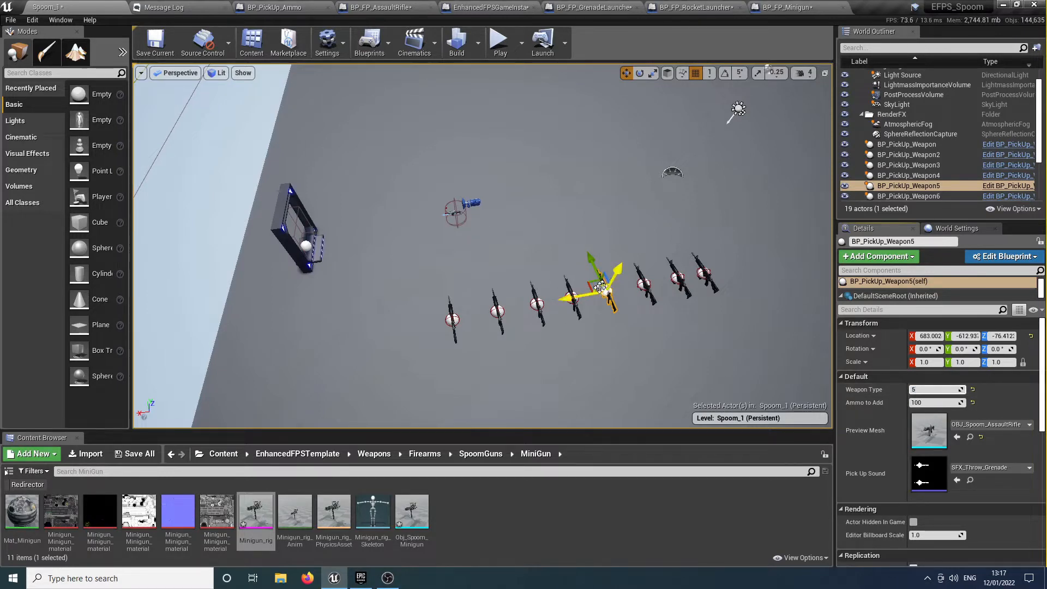
pyautogui.click(643, 284)
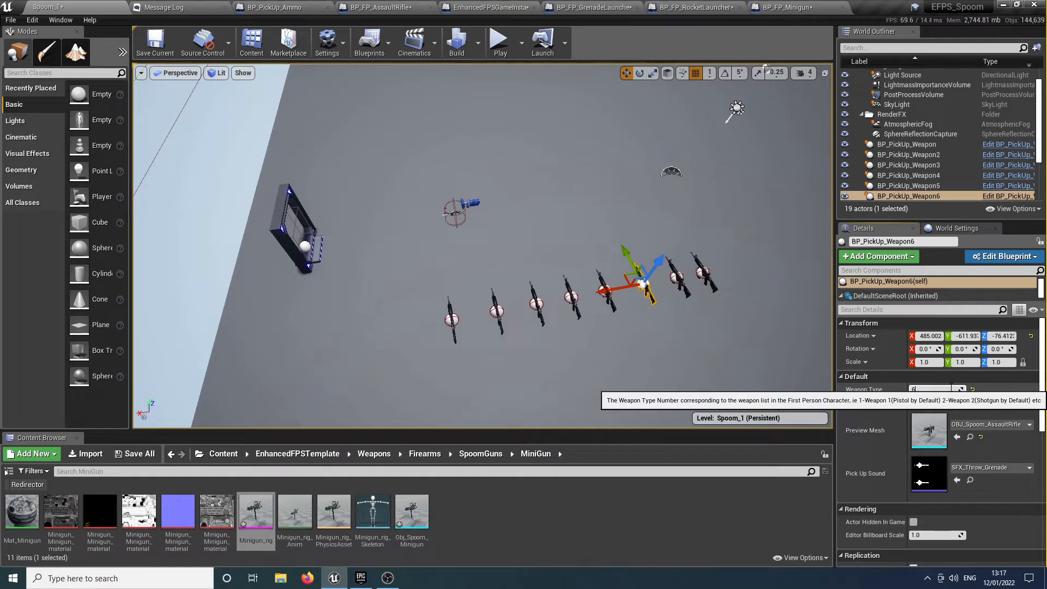
pyautogui.click(682, 279)
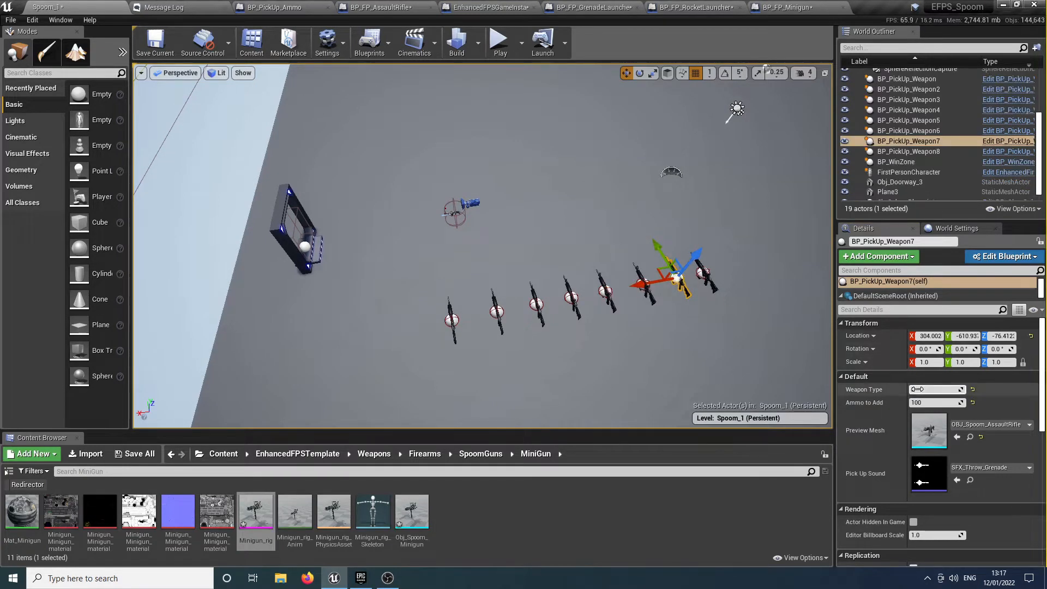
pyautogui.press('Return')
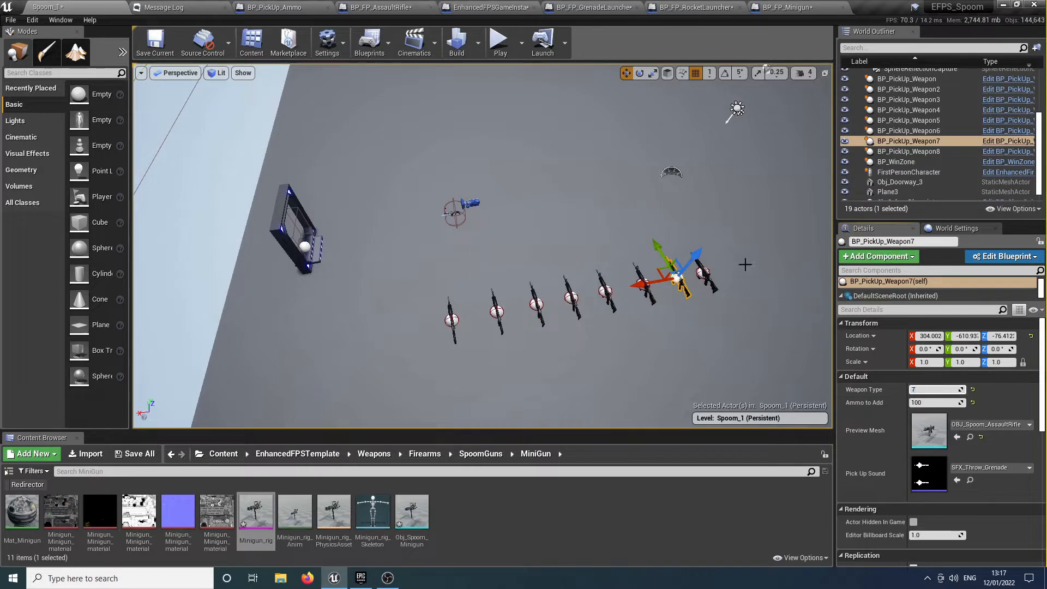
# Duplicate the eighth weapon pickup to about X 25 at the end of the row and set the copy's Weapon Type to 9
pyautogui.click(704, 273)
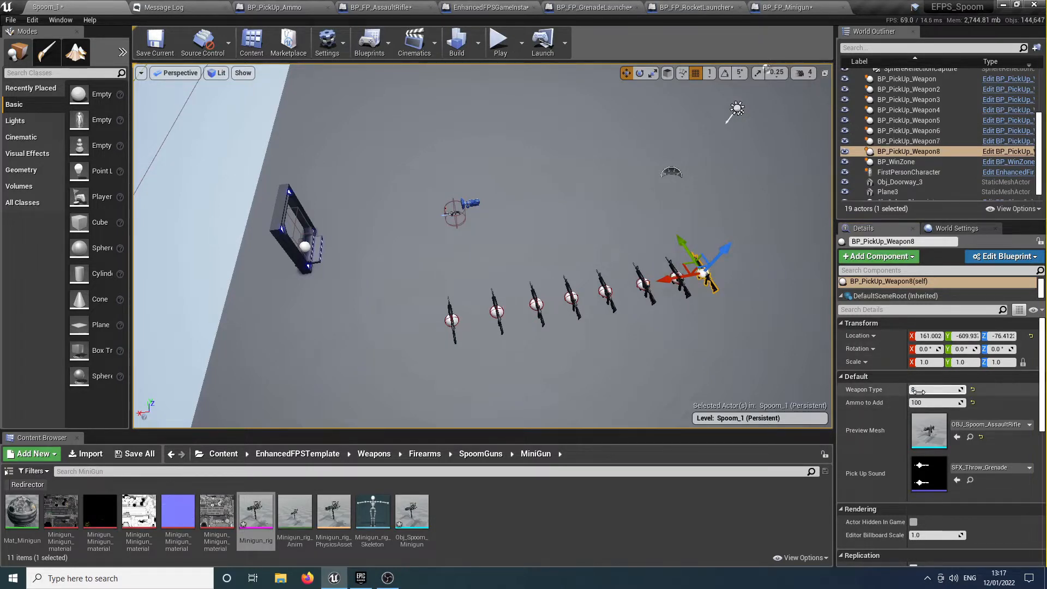
pyautogui.click(686, 275)
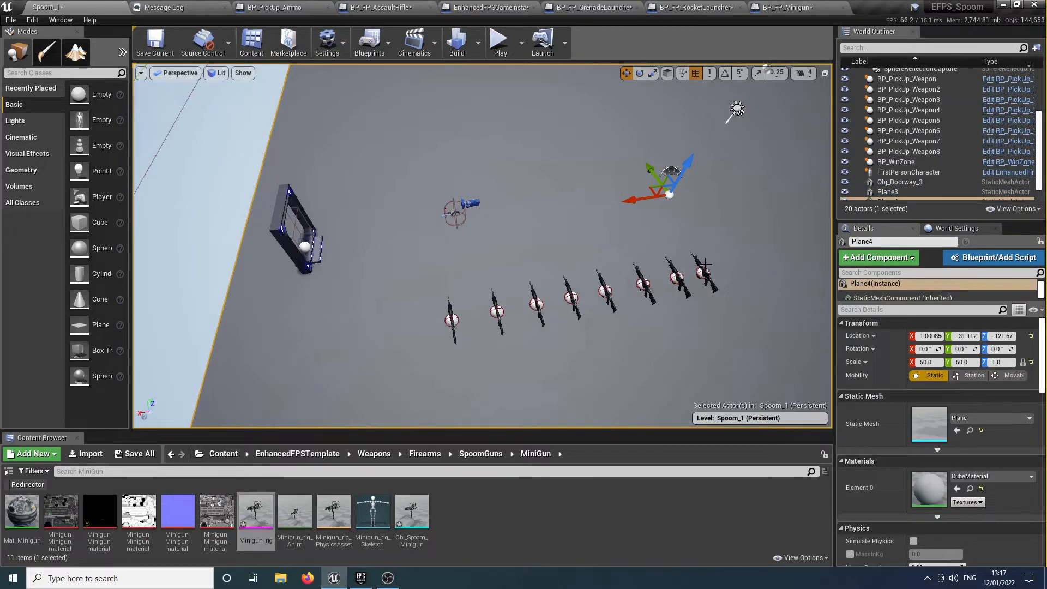
pyautogui.click(703, 274)
pyautogui.hotkey('ctrl', 'w')
pyautogui.moveTo(677, 278); pyautogui.dragTo(722, 276, button='right')
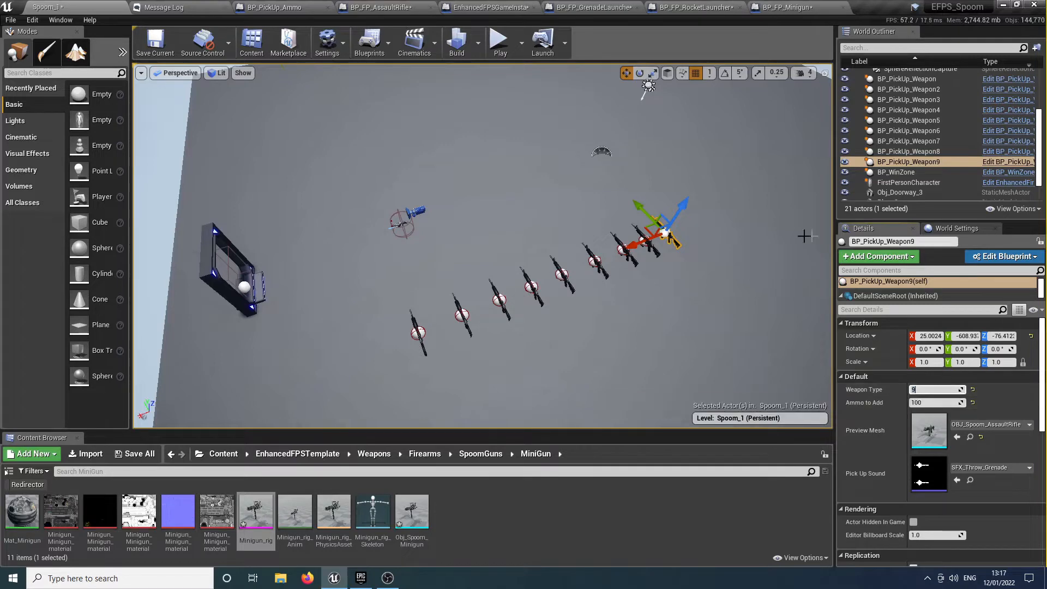
# Start a game preview and walk over the pistol and shotgun pickups to test collecting them
pyautogui.click(490, 36)
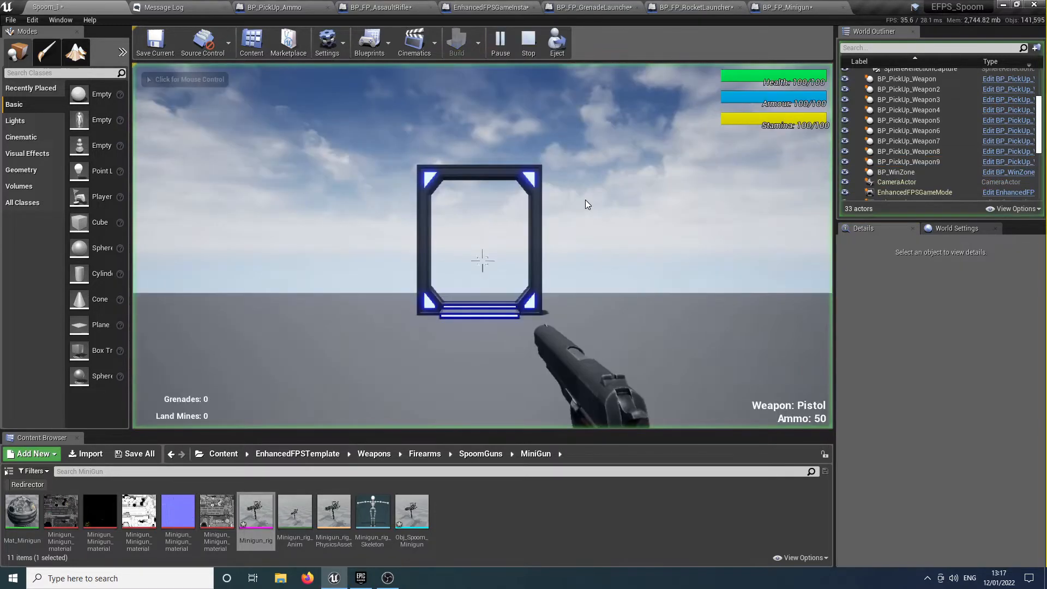
pyautogui.press('w')
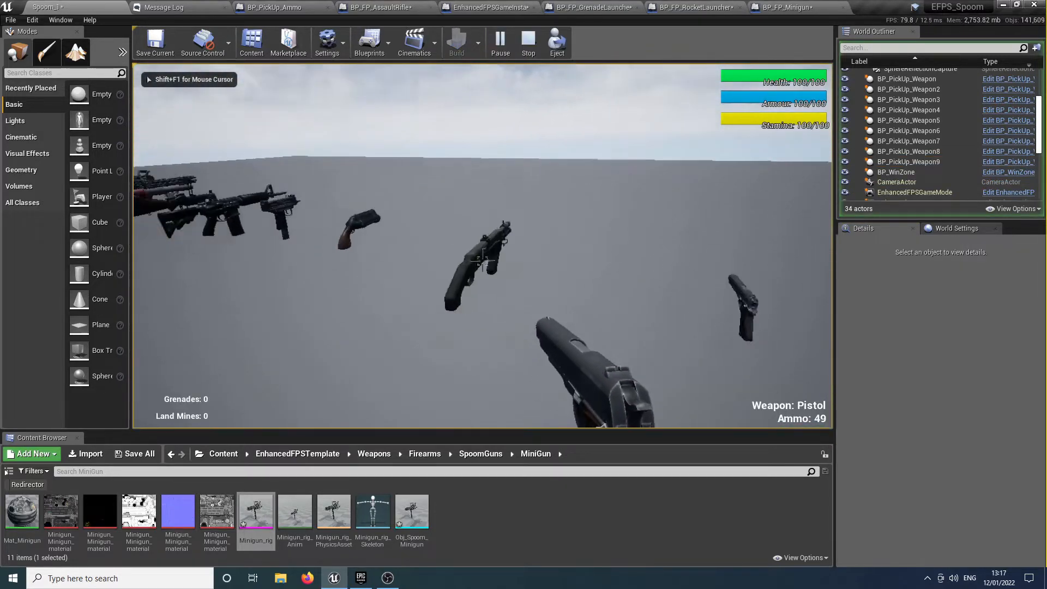
pyautogui.press('d')
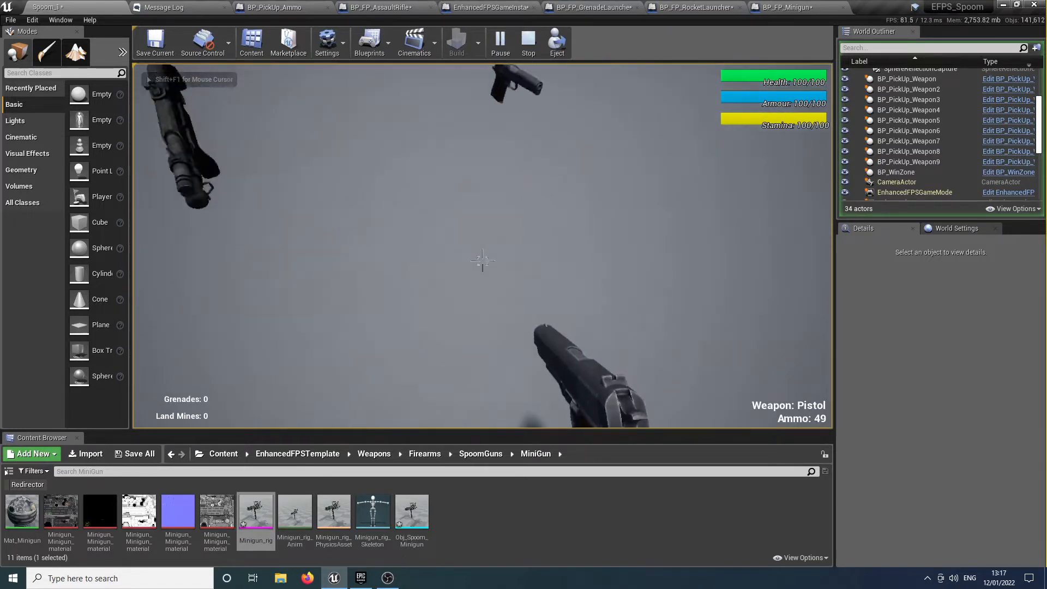
pyautogui.press('s')
pyautogui.press('w')
pyautogui.press('w')
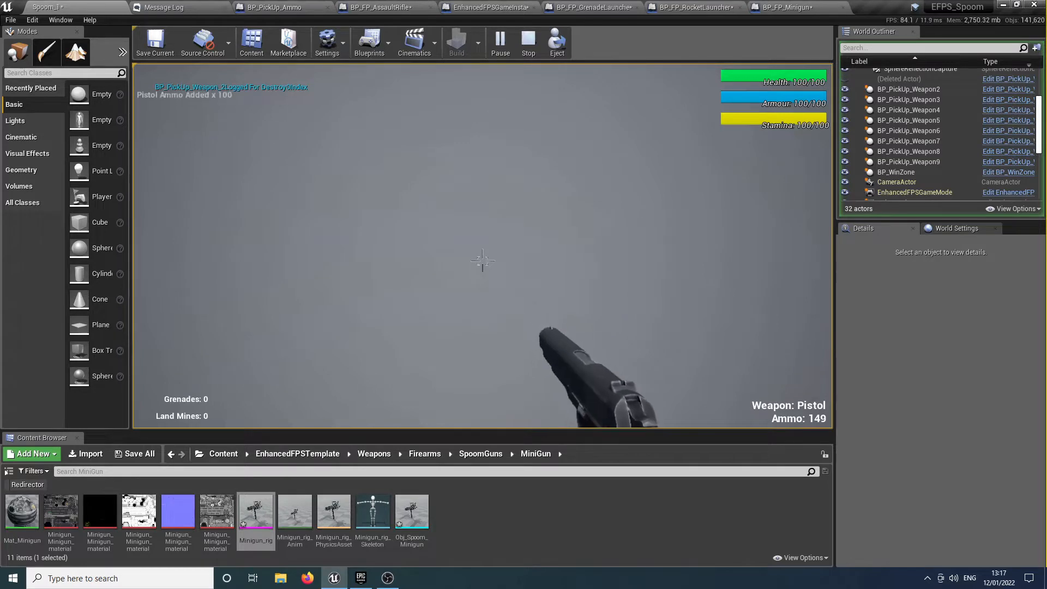
pyautogui.press('s')
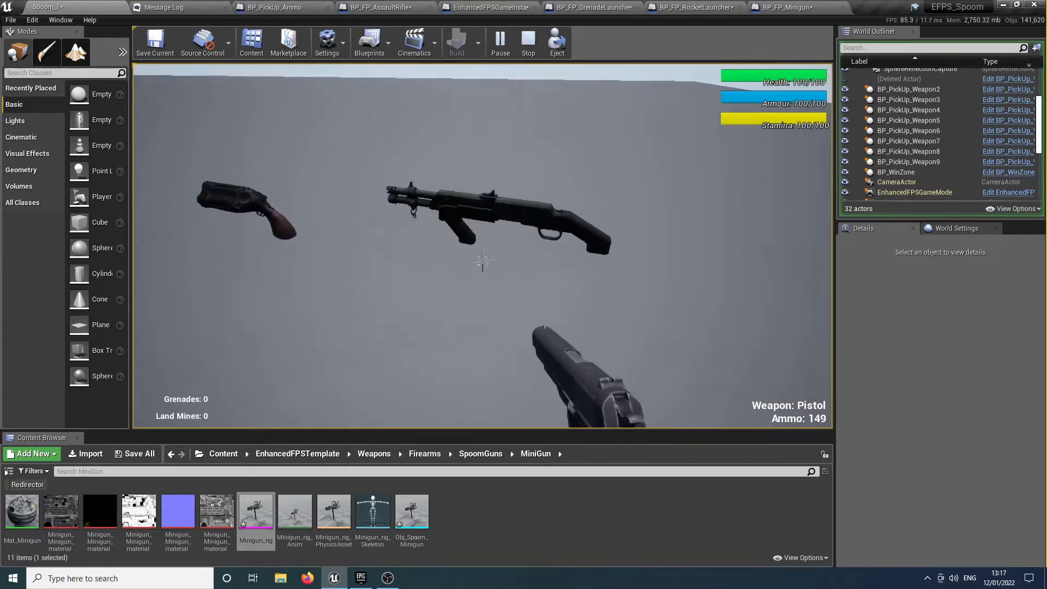
pyautogui.press('w')
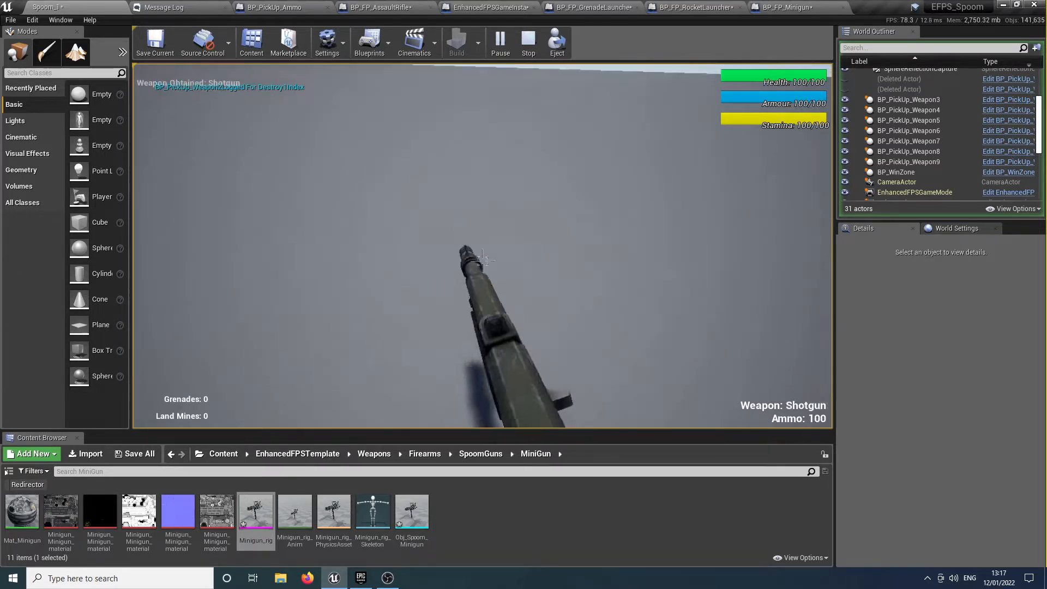
# Test-fire the shotgun, and collect and fire the double barrel and the SMG in the preview
pyautogui.click(482, 261)
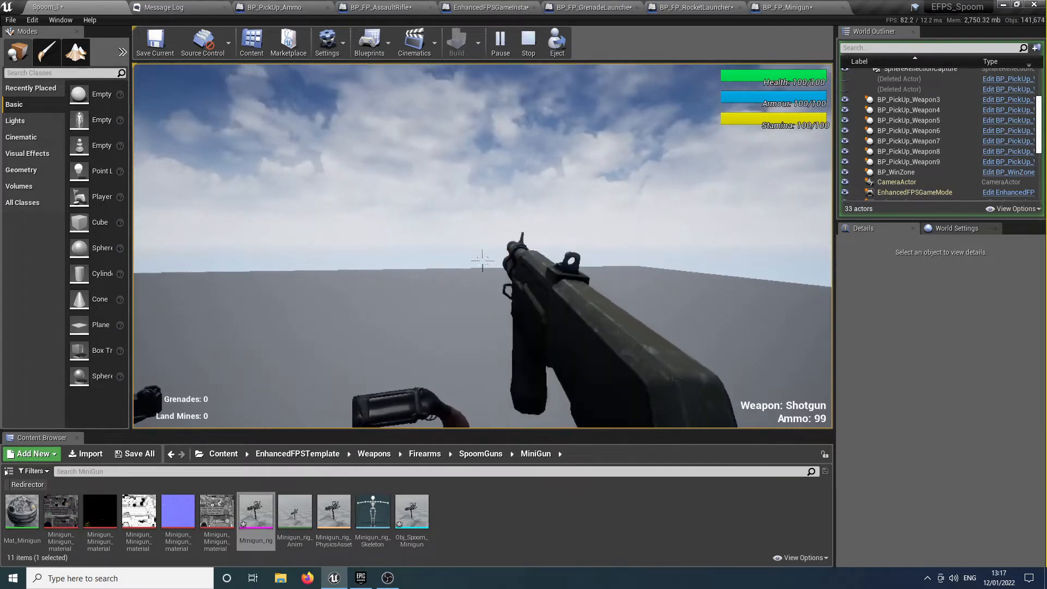
pyautogui.click(482, 260)
pyautogui.press('w')
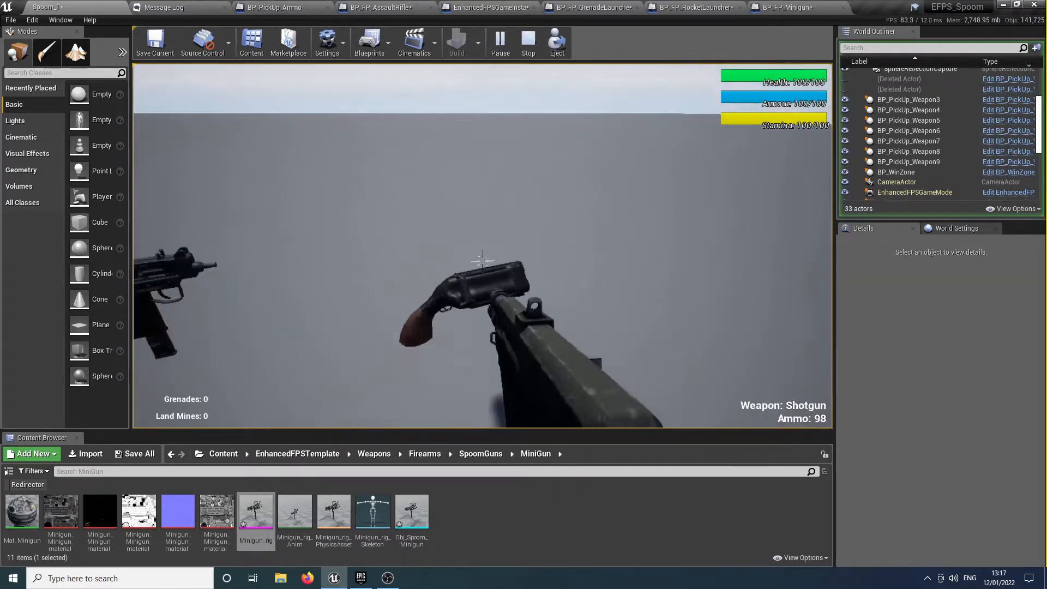
pyautogui.click(482, 260)
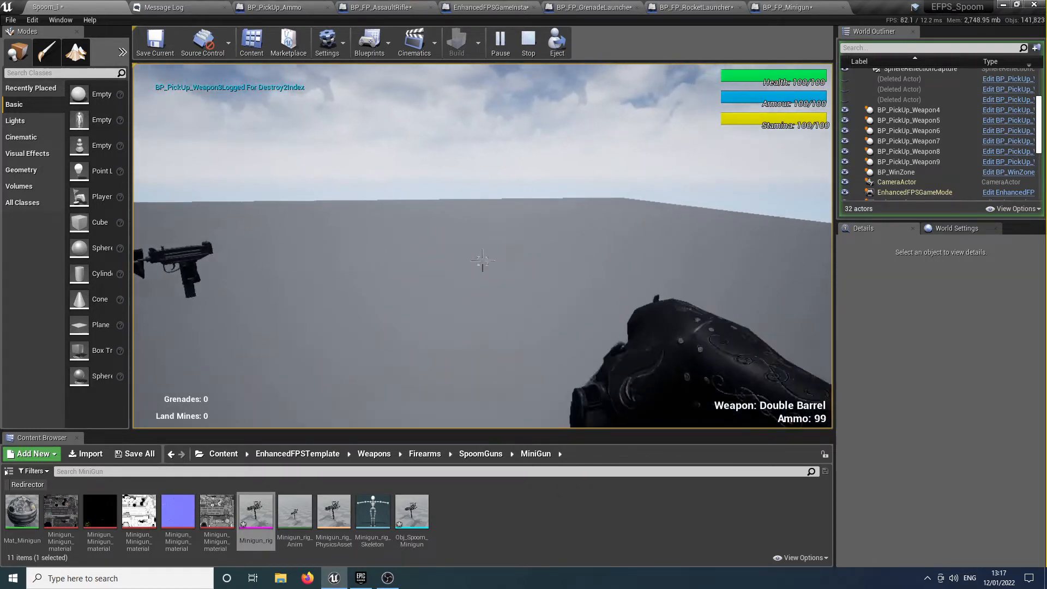
pyautogui.press('w')
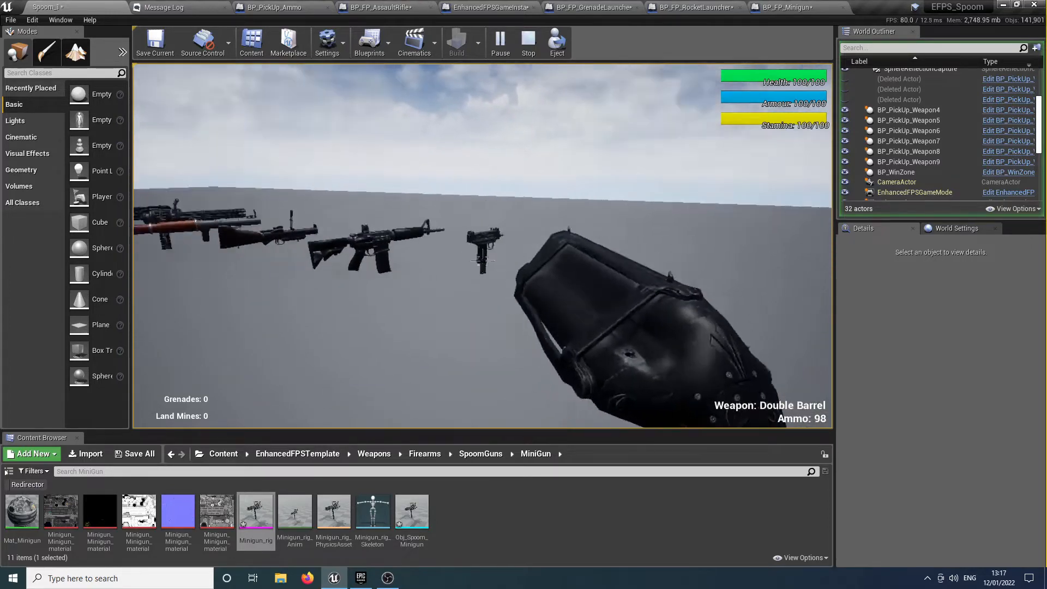
pyautogui.click(483, 260)
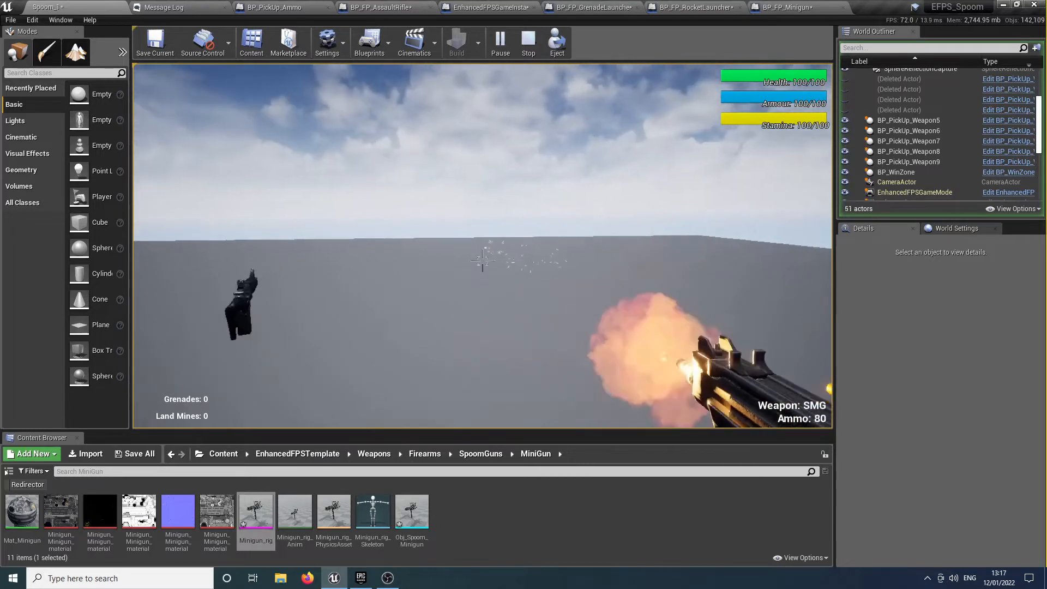
# Collect and test-fire the assault rifle, and move on to the grenade launcher pickup in the preview
pyautogui.press('w')
pyautogui.press('w')
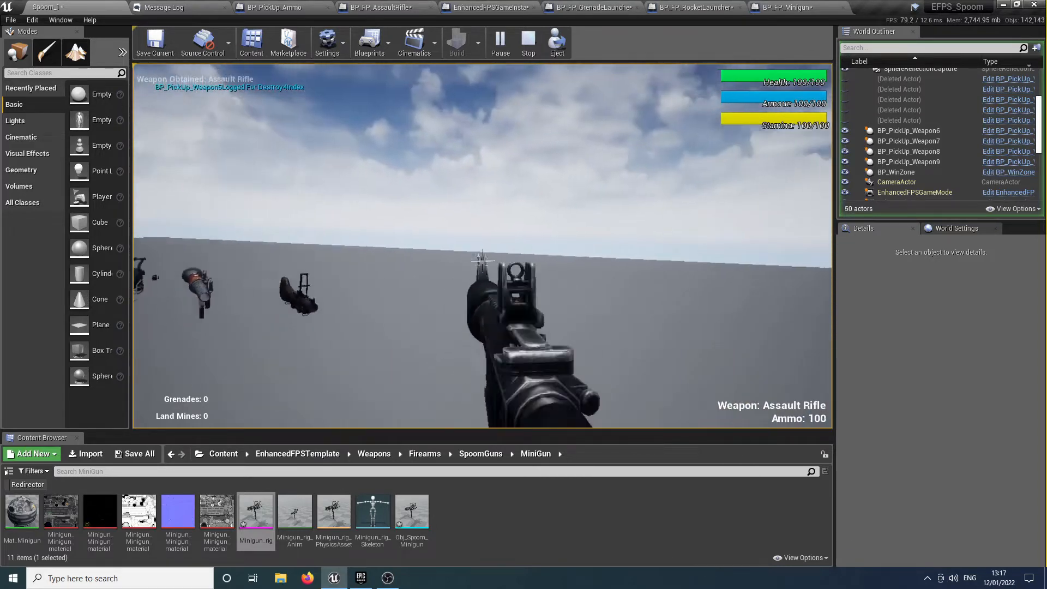
pyautogui.click(482, 260)
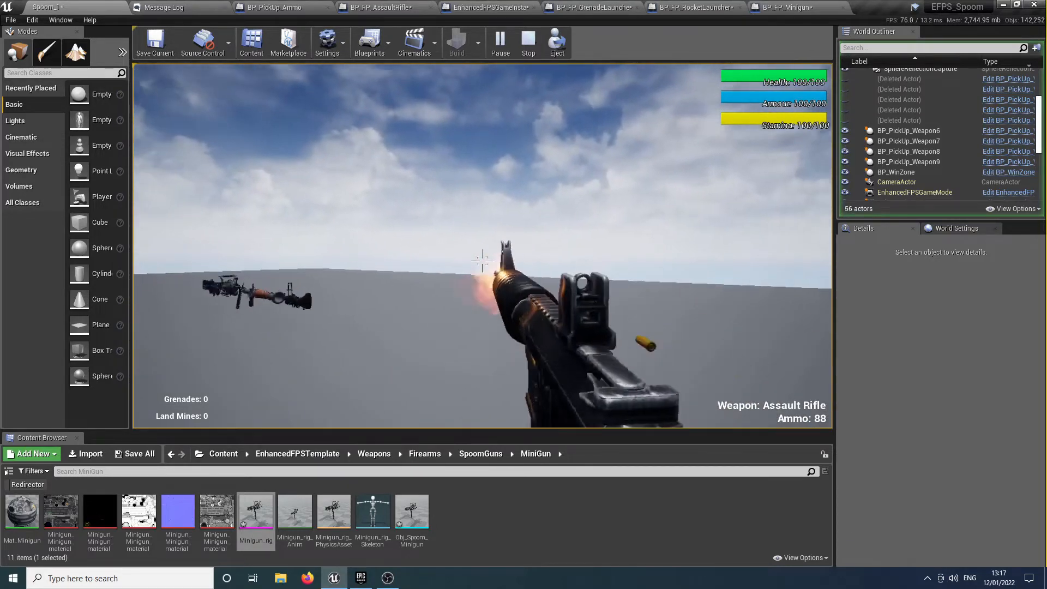
pyautogui.press('w')
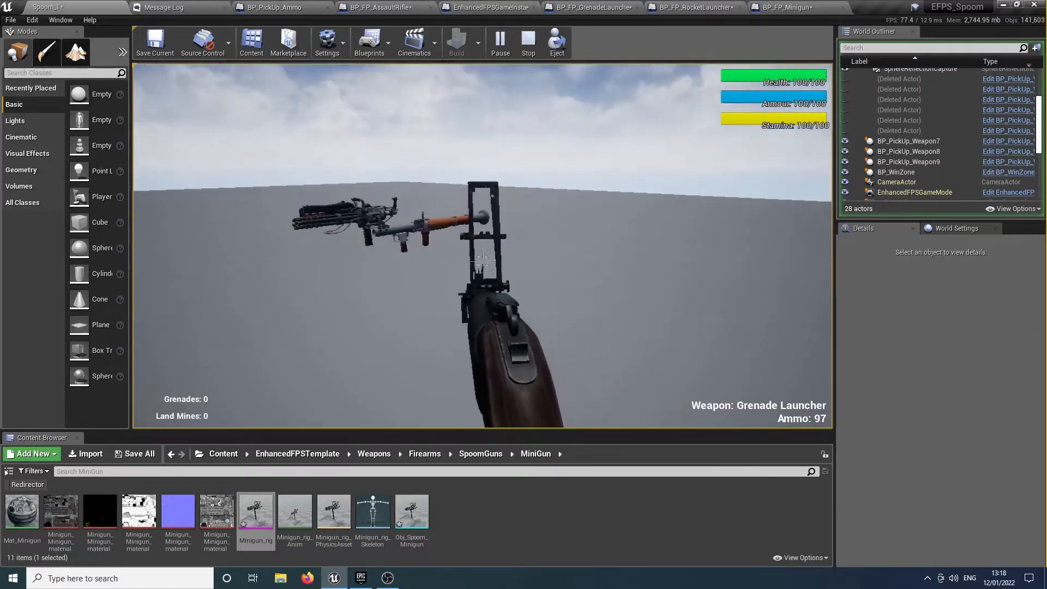
# Collect and test the rocket launcher, minigun and laser rifle, and end the game preview
pyautogui.press('w')
pyautogui.click(483, 261)
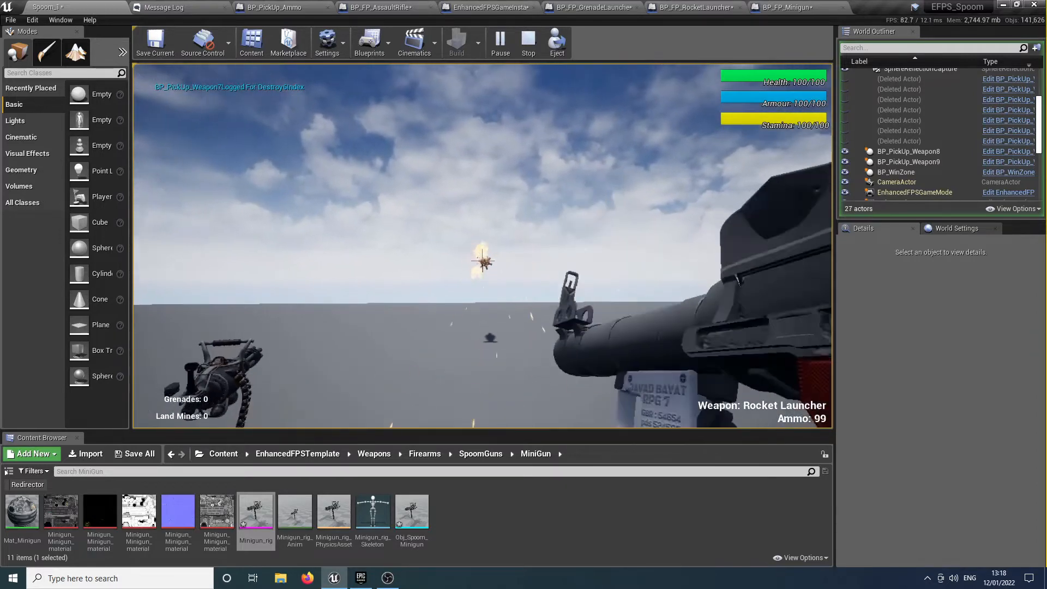
pyautogui.press('w')
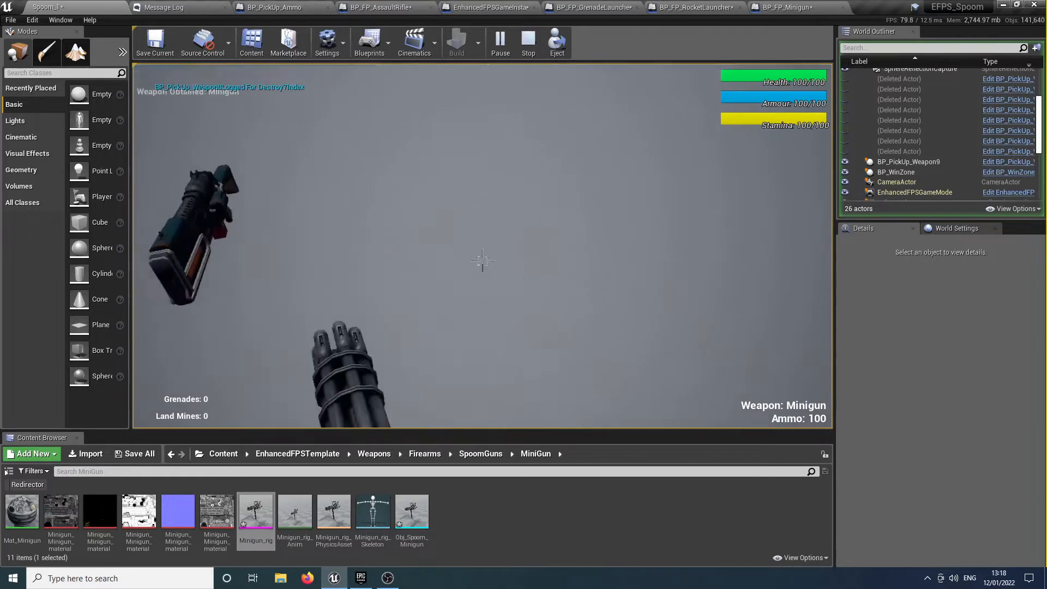
pyautogui.moveTo(482, 261); pyautogui.dragTo(483, 261)
pyautogui.press('w')
pyautogui.press('Escape')
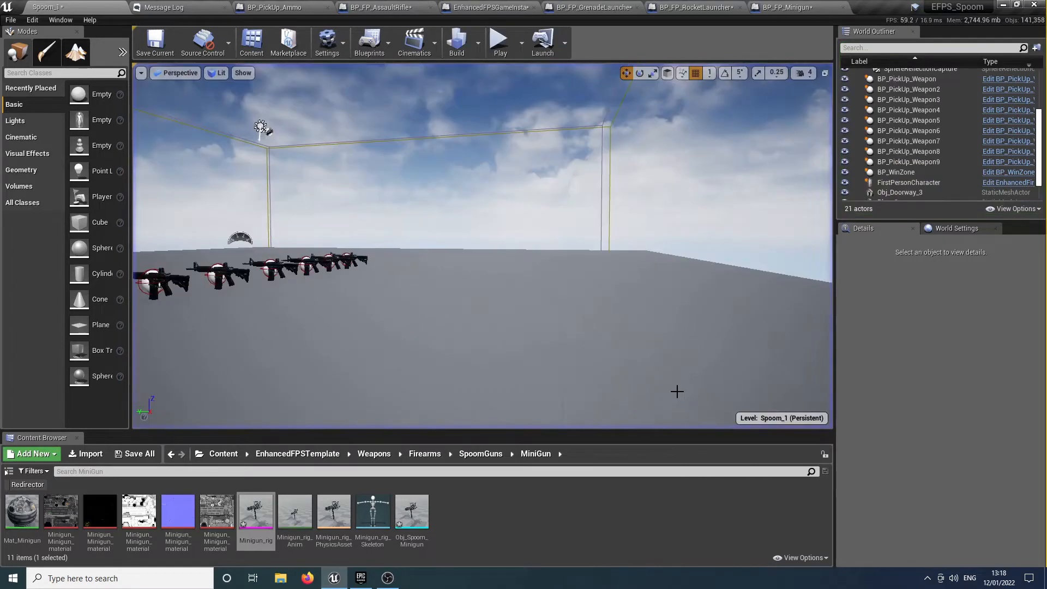
# Open the BP_FP_LaserRifle blueprint from the Firearms Blueprints folder and show its 3D viewport
pyautogui.click(434, 454)
pyautogui.click(178, 511)
pyautogui.doubleClick(20, 520)
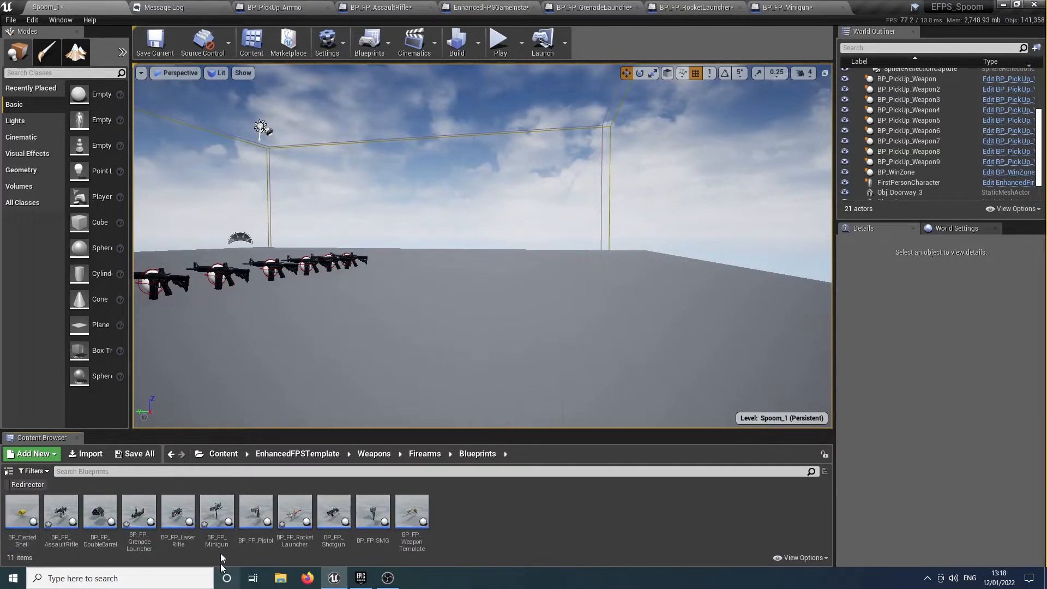
pyautogui.doubleClick(185, 530)
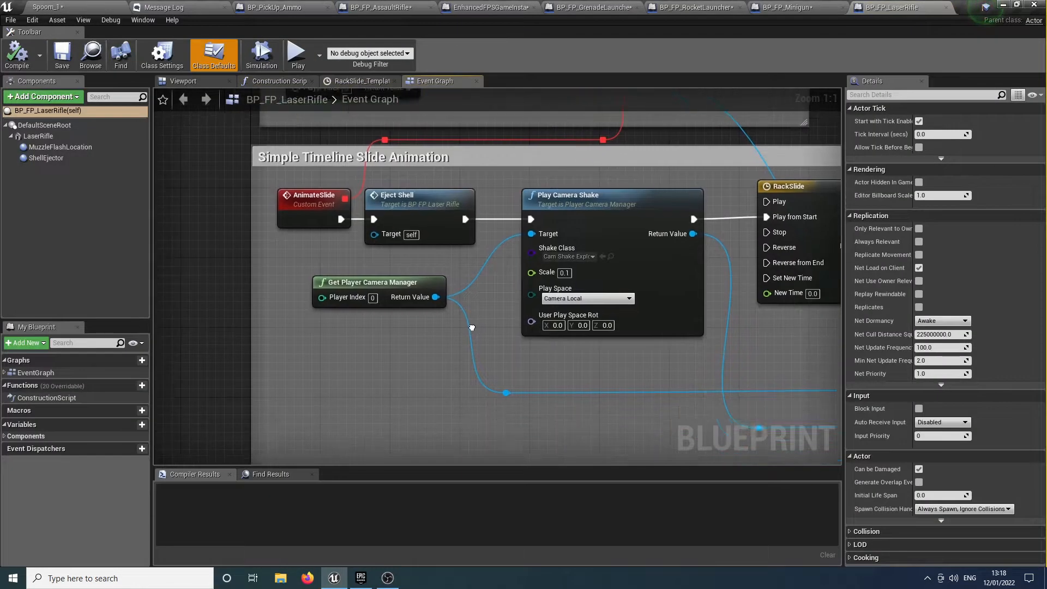
pyautogui.click(206, 83)
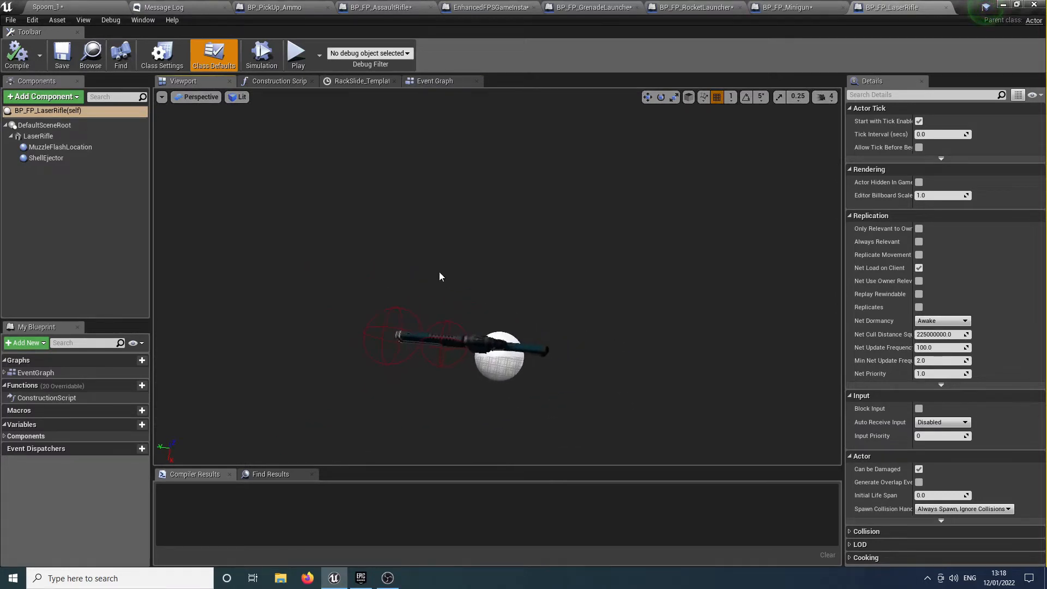
# Rotate the LaserRifle mesh to a Z rotation of about -2.45° to correct its aim
pyautogui.click(474, 348)
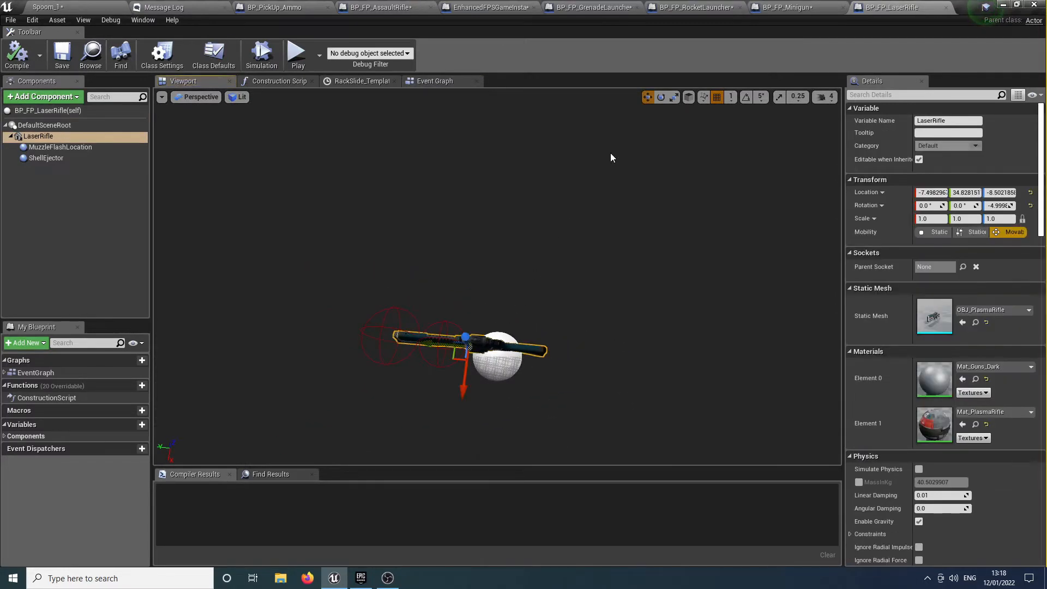
pyautogui.press('e')
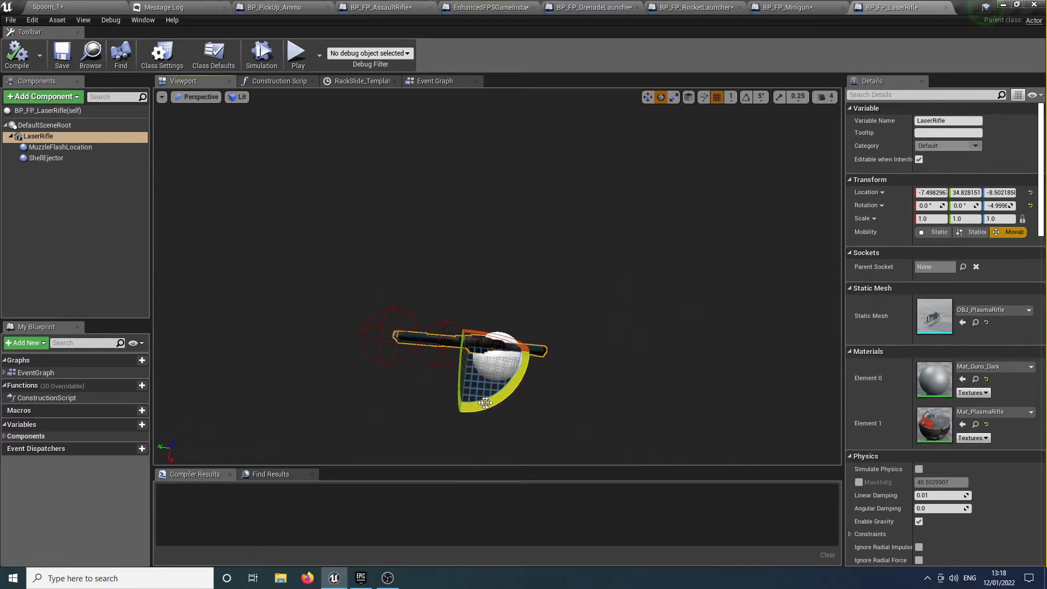
pyautogui.moveTo(509, 395); pyautogui.dragTo(507, 394)
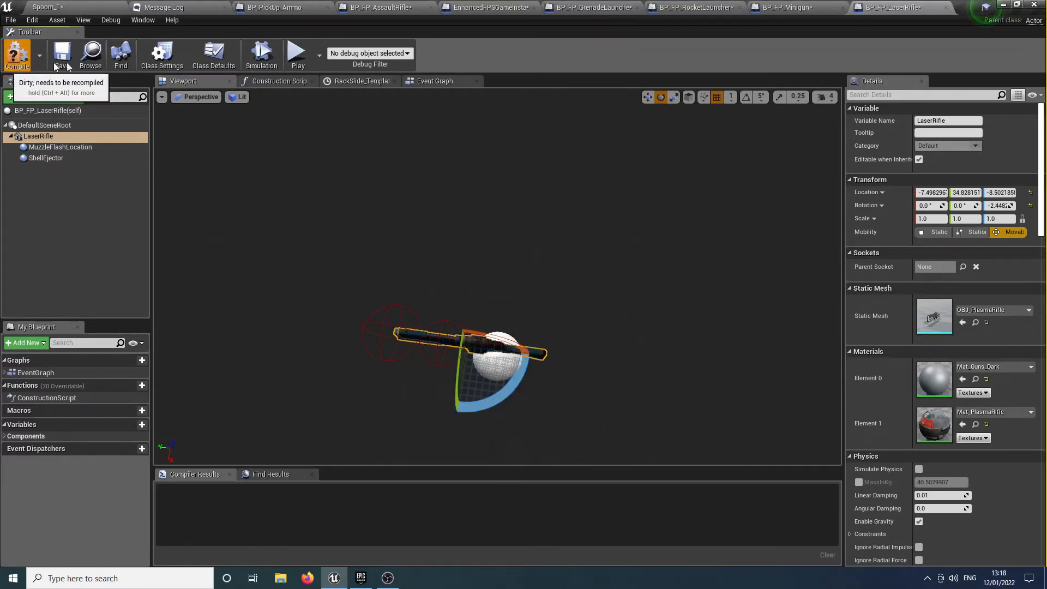
# Start a game preview, collect the laser rifle and fire it to check its new alignment
pyautogui.click(290, 52)
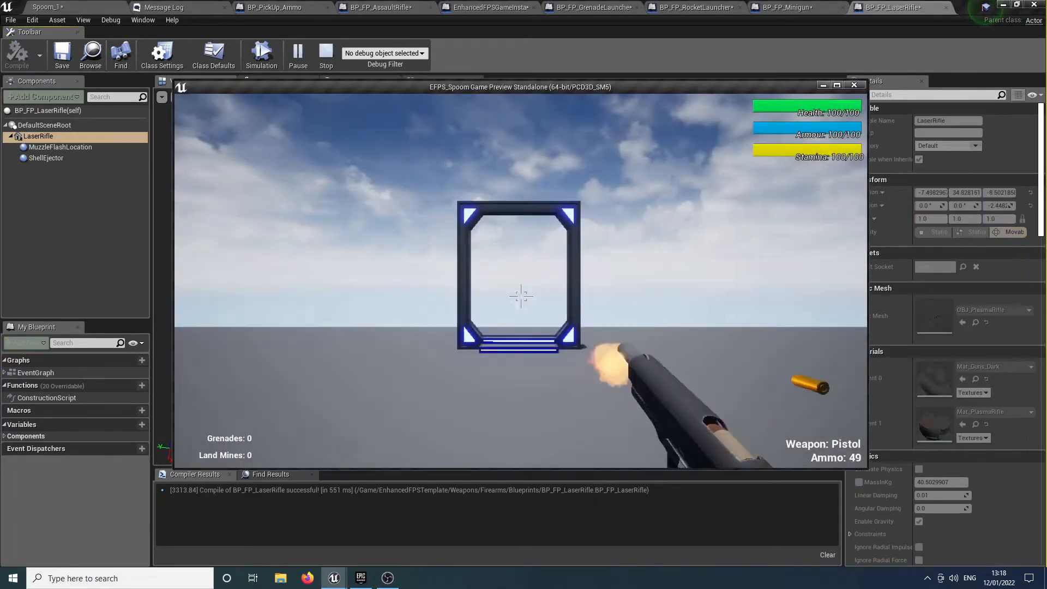
pyautogui.press('w')
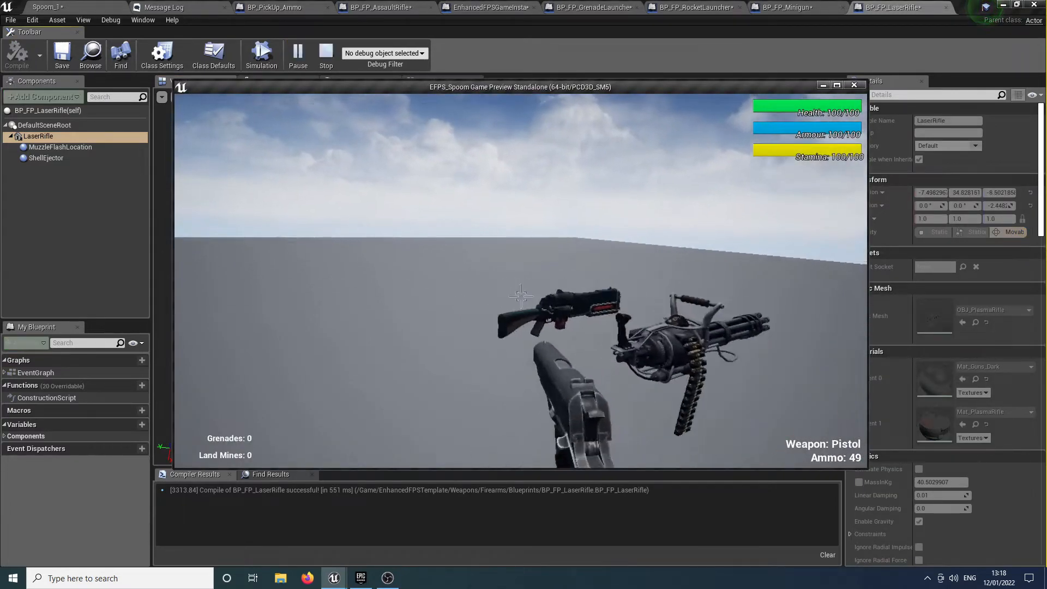
pyautogui.press('w')
pyautogui.click(521, 296)
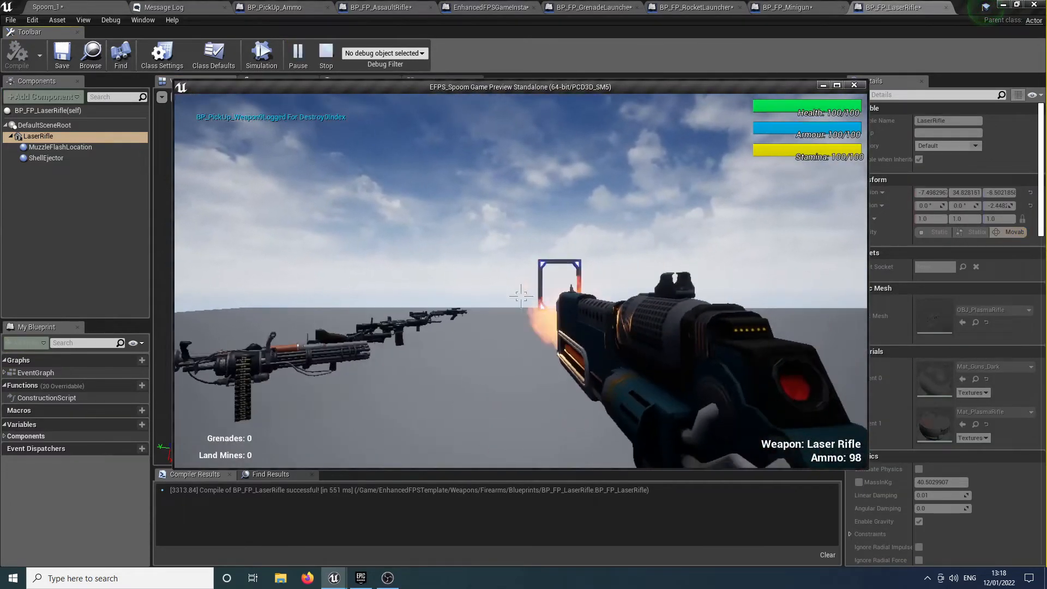
pyautogui.click(521, 296)
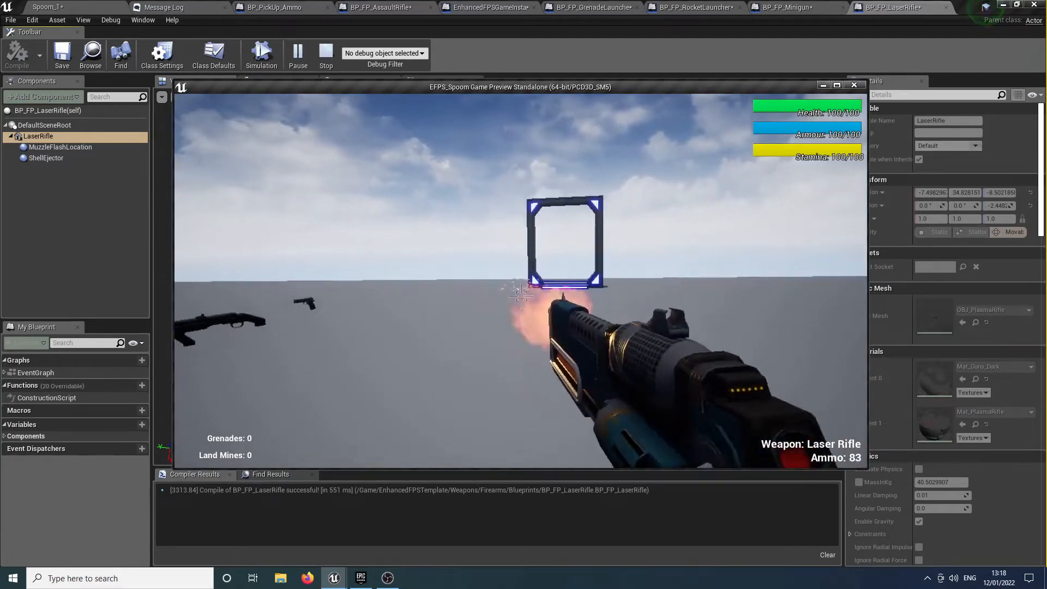
pyautogui.click(520, 296)
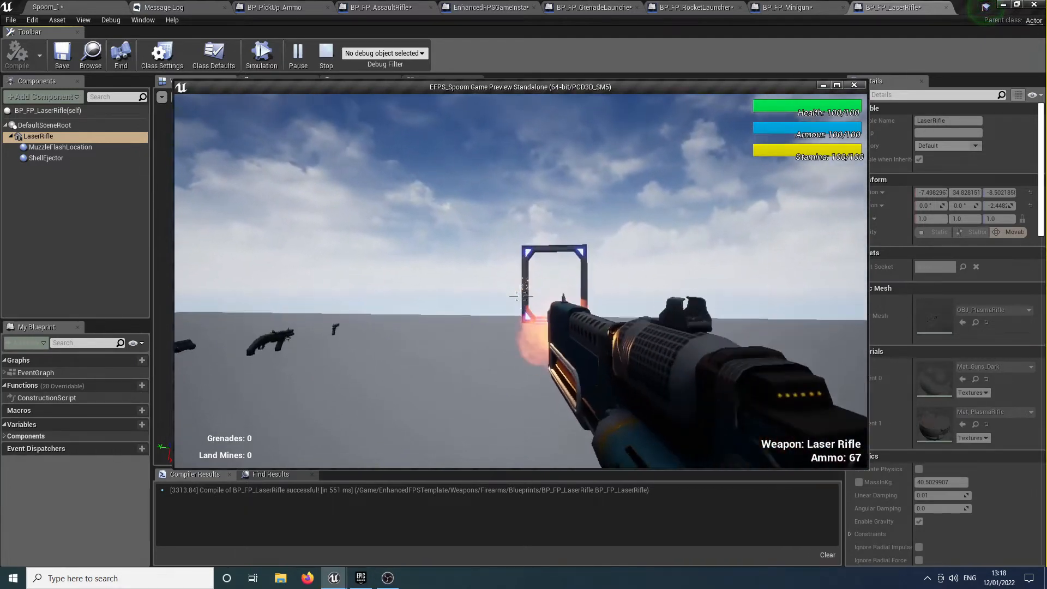
pyautogui.click(521, 296)
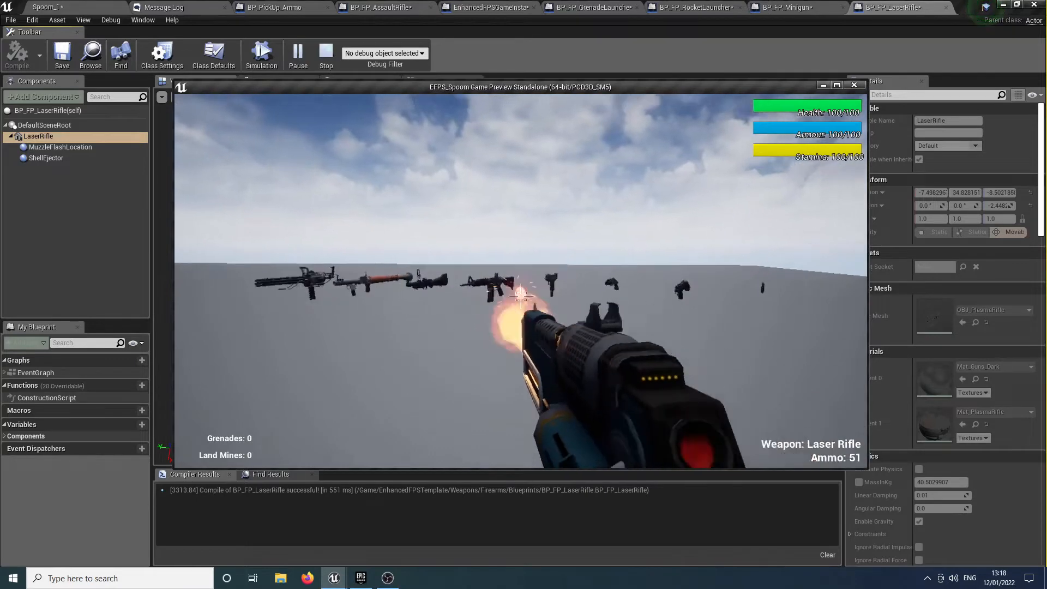
# Walk along the row to collect the remaining weapon pickups and test-fire the shotgun
pyautogui.press('w')
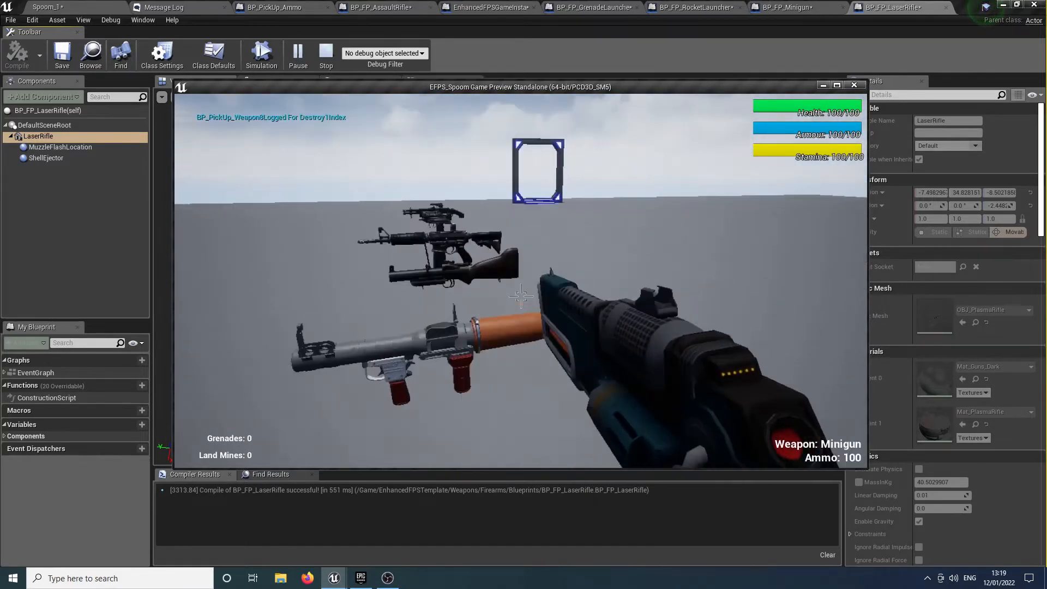
pyautogui.press('w')
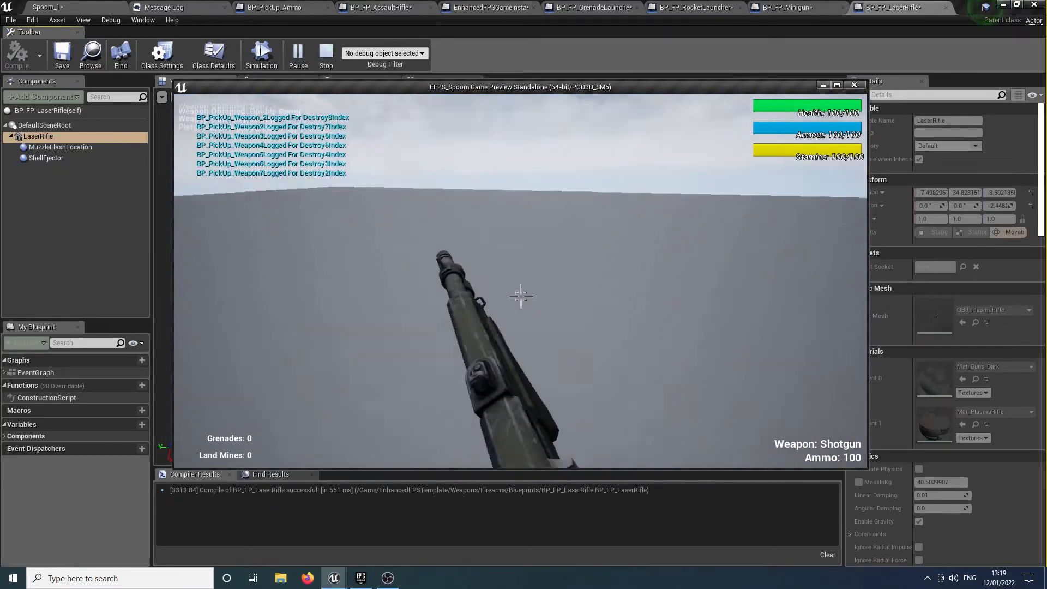
pyautogui.click(521, 297)
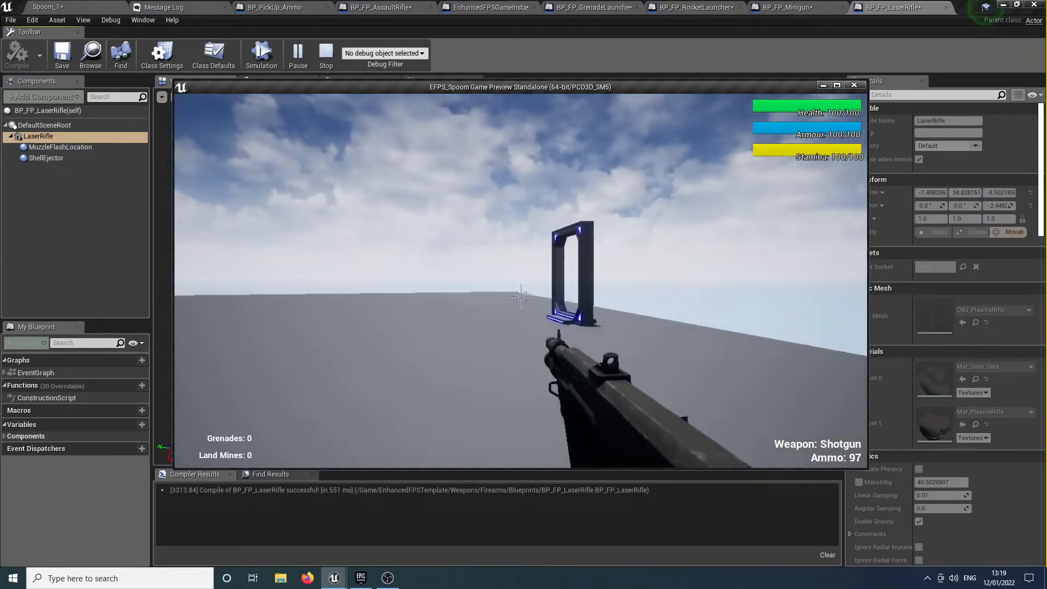
# Switch through the collected weapons, fire the grenade launcher, rocket launcher and minigun, and end the preview
pyautogui.scroll(1, 521, 296)
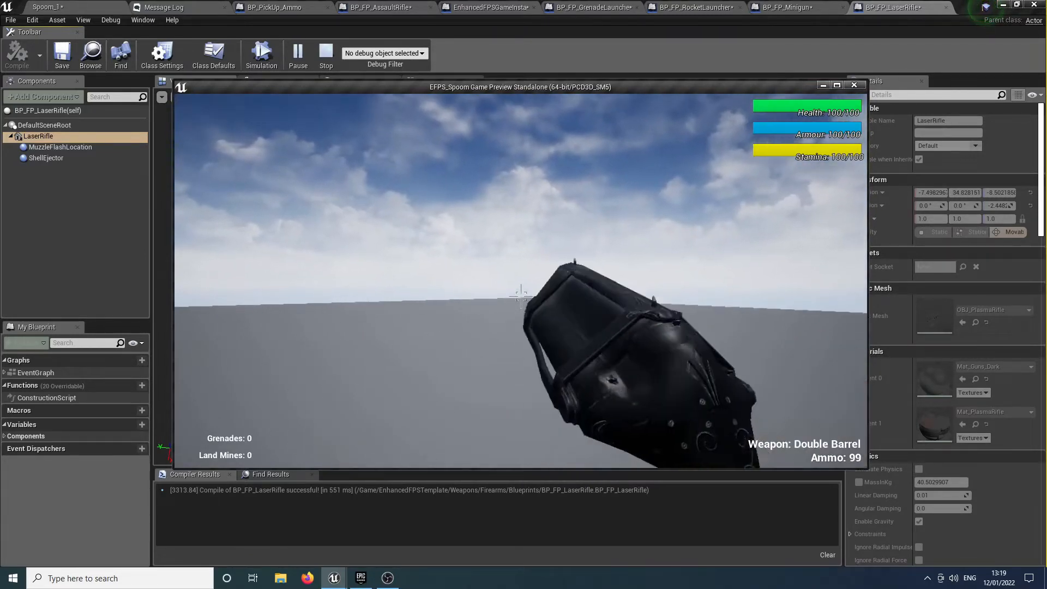
pyautogui.scroll(1, 520, 296)
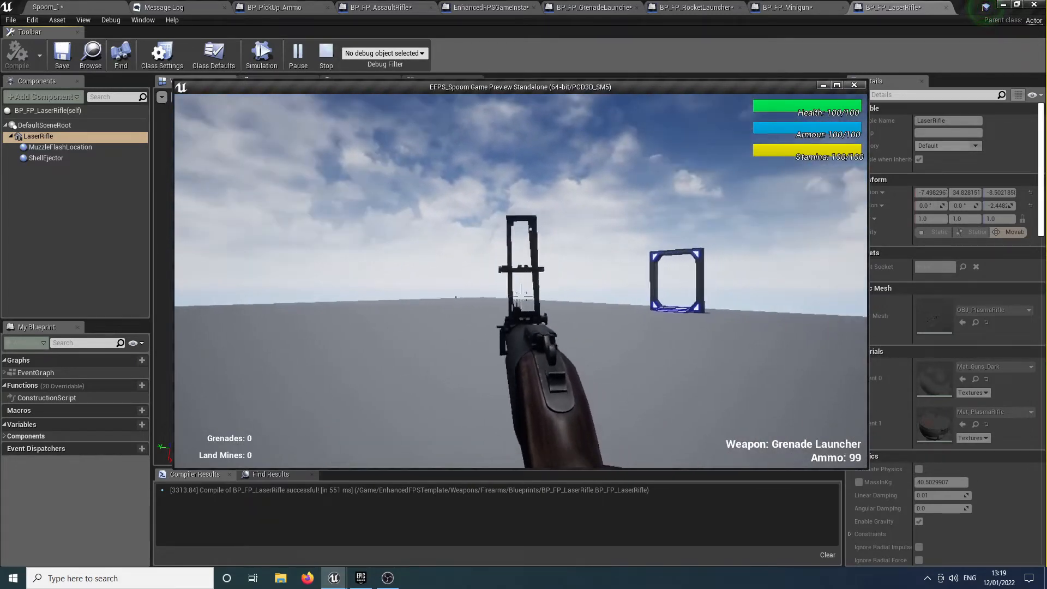
pyautogui.scroll(1, 521, 296)
pyautogui.click(521, 296)
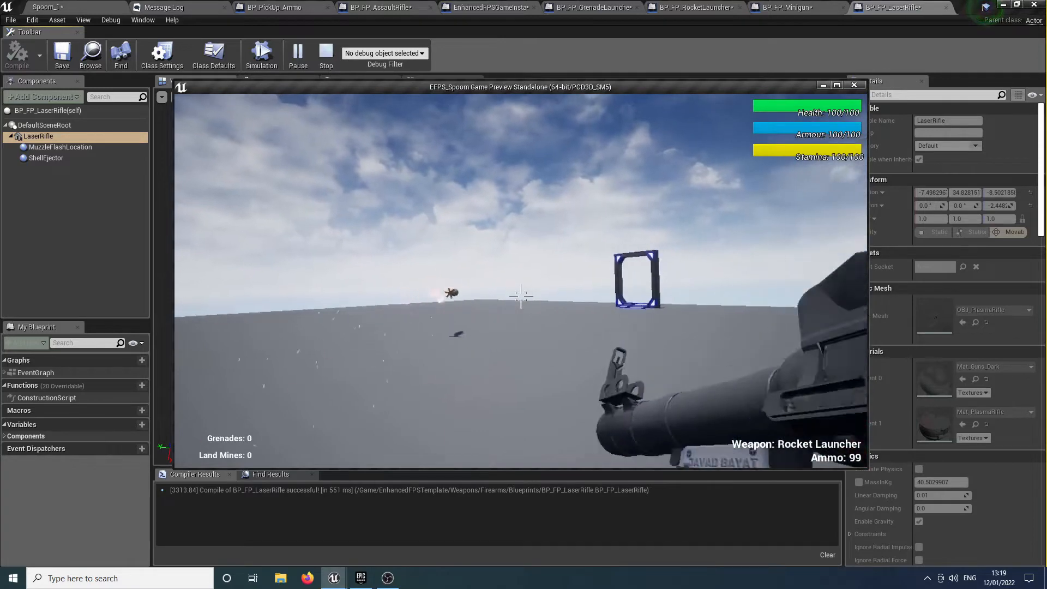
pyautogui.scroll(1, 521, 297)
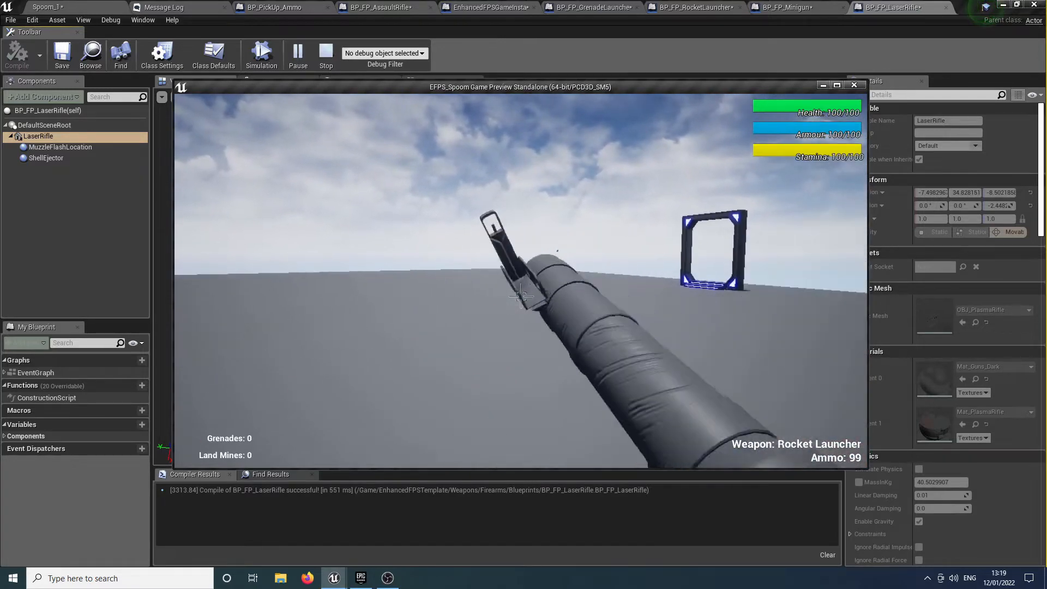
pyautogui.moveTo(521, 296); pyautogui.dragTo(520, 297)
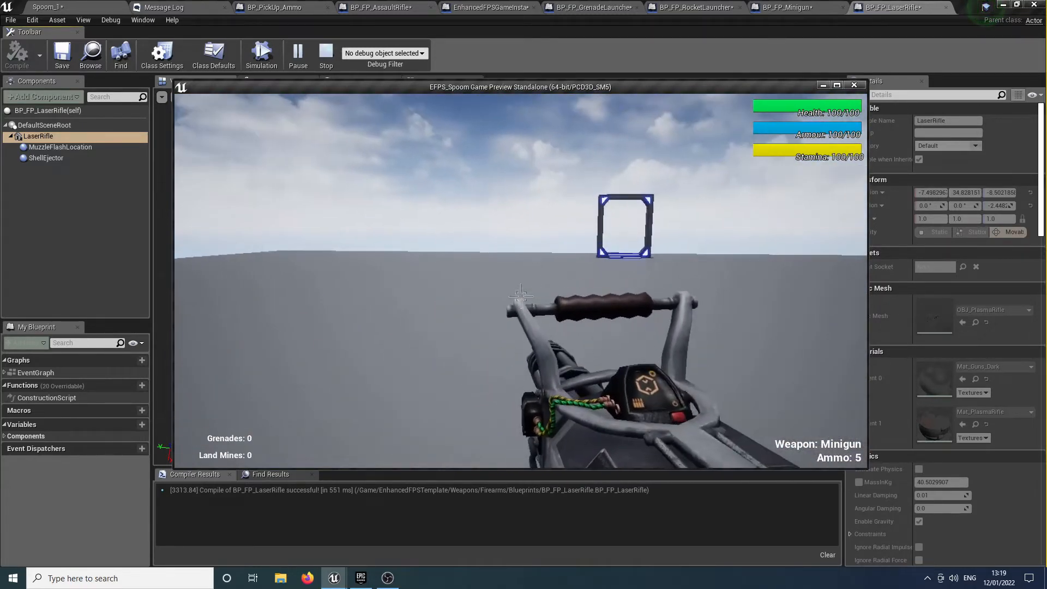
pyautogui.press('Escape')
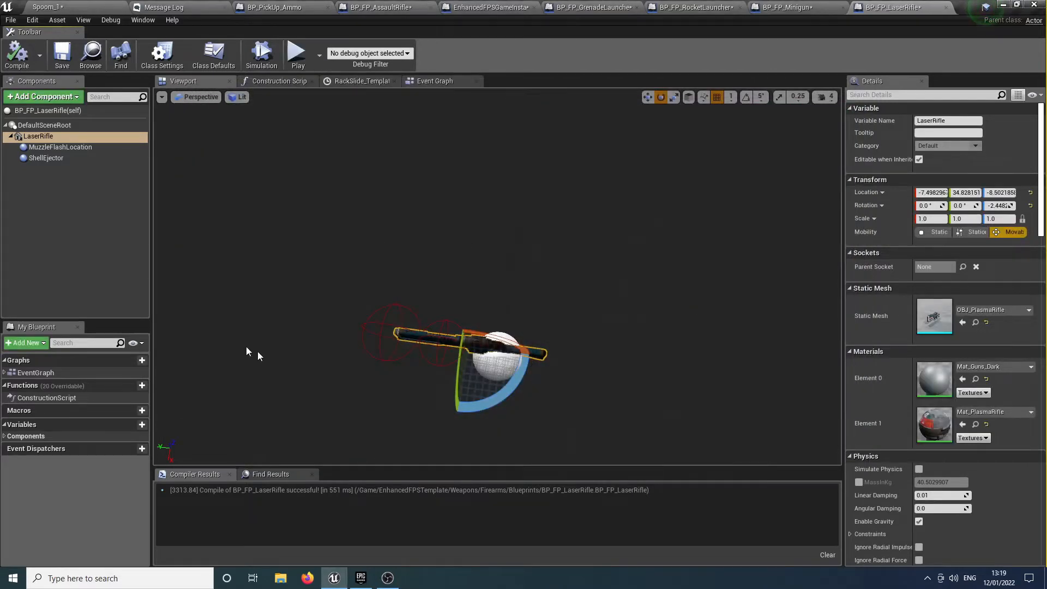
# Delete all nine weapon pickups from the row in the Spoom_1 level
pyautogui.click(94, 7)
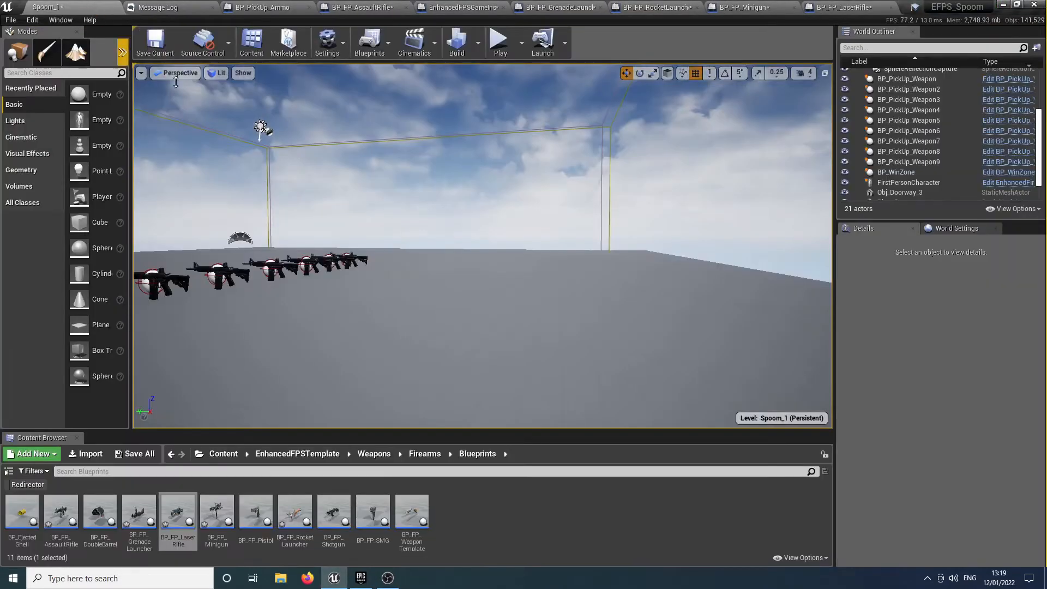
pyautogui.moveTo(437, 268)
pyautogui.mouseDown(button='right')
pyautogui.moveTo(376, 270)
pyautogui.moveTo(382, 306)
pyautogui.moveTo(421, 260)
pyautogui.mouseUp(button='right')
pyautogui.click(391, 261)
pyautogui.press('Delete')
pyautogui.click(467, 254)
pyautogui.press('Delete')
pyautogui.click(530, 253)
pyautogui.press('Delete')
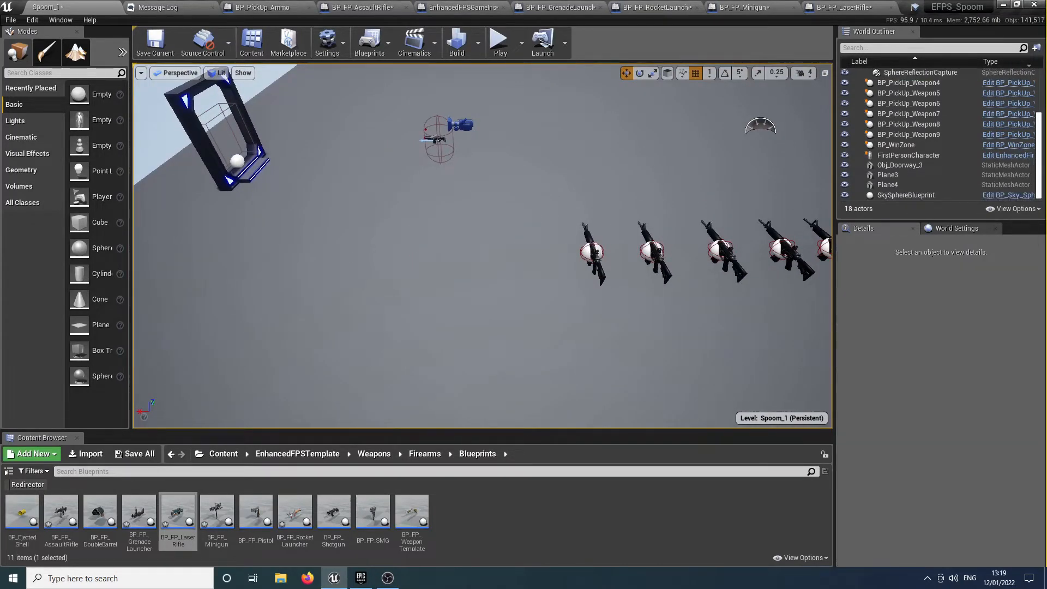
pyautogui.click(592, 253)
pyautogui.press('Delete')
pyautogui.click(653, 252)
pyautogui.press('Delete')
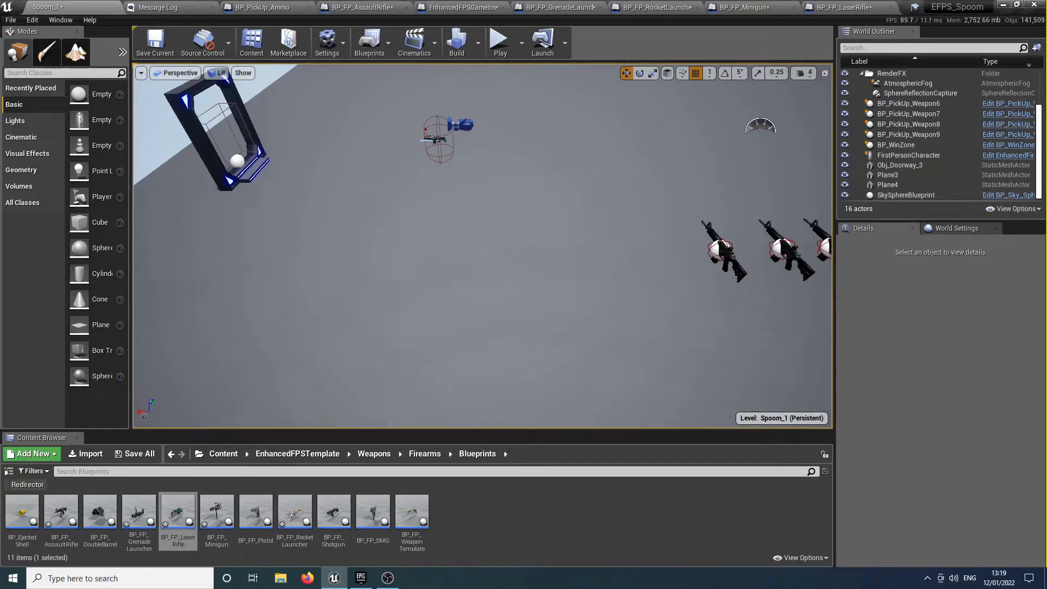
pyautogui.click(725, 248)
pyautogui.press('Delete')
pyautogui.click(779, 248)
pyautogui.moveTo(779, 248); pyautogui.dragTo(830, 248, button='right')
pyautogui.press('Delete')
pyautogui.click(667, 213)
pyautogui.press('Delete')
pyautogui.click(698, 210)
pyautogui.press('Delete')
# Delete the BP_WinZone and the doorway mesh that surrounds it
pyautogui.moveTo(653, 208)
pyautogui.mouseDown(button='right')
pyautogui.moveTo(600, 164)
pyautogui.moveTo(627, 172)
pyautogui.moveTo(653, 208)
pyautogui.mouseUp(button='right')
pyautogui.scroll(1, 653, 209)
pyautogui.click(473, 212)
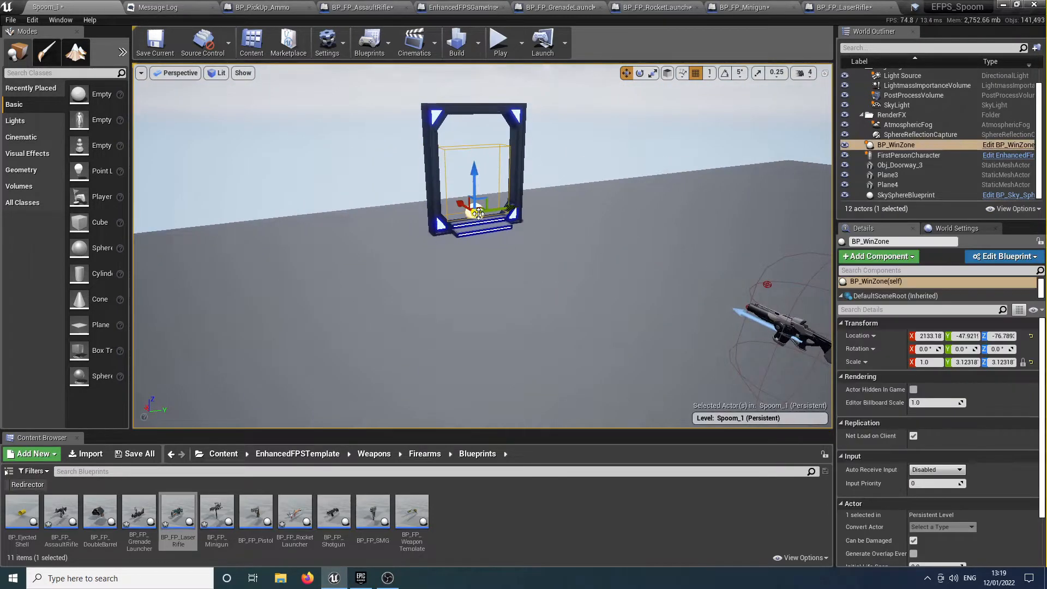
pyautogui.press('Delete')
pyautogui.click(473, 212)
pyautogui.press('Delete')
# Delete the two floor planes from the level
pyautogui.moveTo(473, 212); pyautogui.dragTo(518, 235, button='right')
pyautogui.moveTo(520, 278)
pyautogui.mouseDown(button='right')
pyautogui.moveTo(573, 224)
pyautogui.moveTo(491, 246)
pyautogui.moveTo(519, 278)
pyautogui.mouseUp(button='right')
pyautogui.press('s')
pyautogui.click(520, 278)
pyautogui.press('Delete')
pyautogui.click(524, 275)
pyautogui.press('Delete')
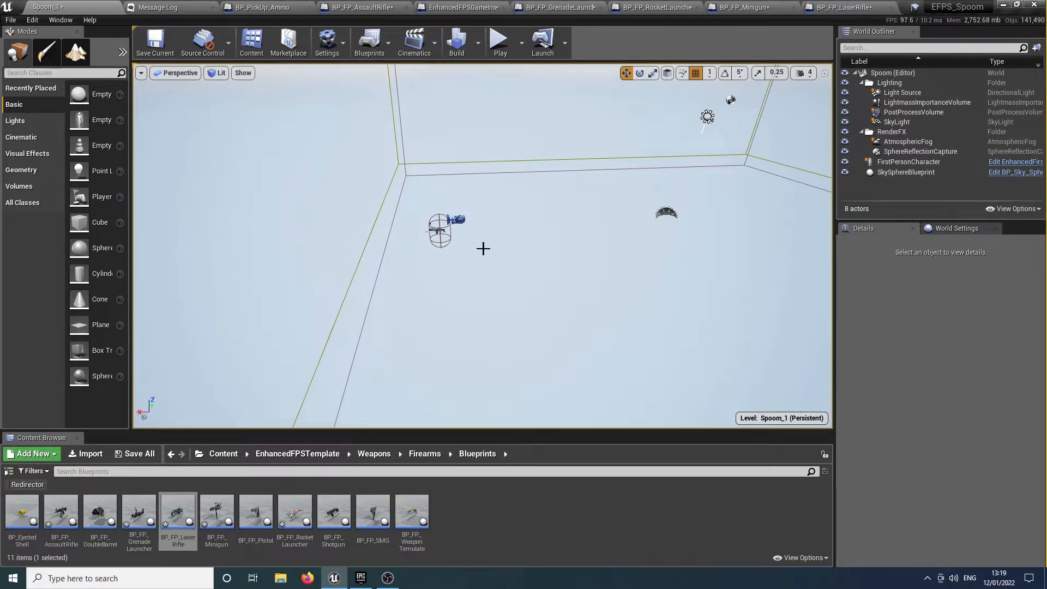
# Place the OBJ_TestMap mesh from the Geometry Meshes folder in the level at about X 1080, Y -1081
pyautogui.click(329, 457)
pyautogui.doubleClick(178, 516)
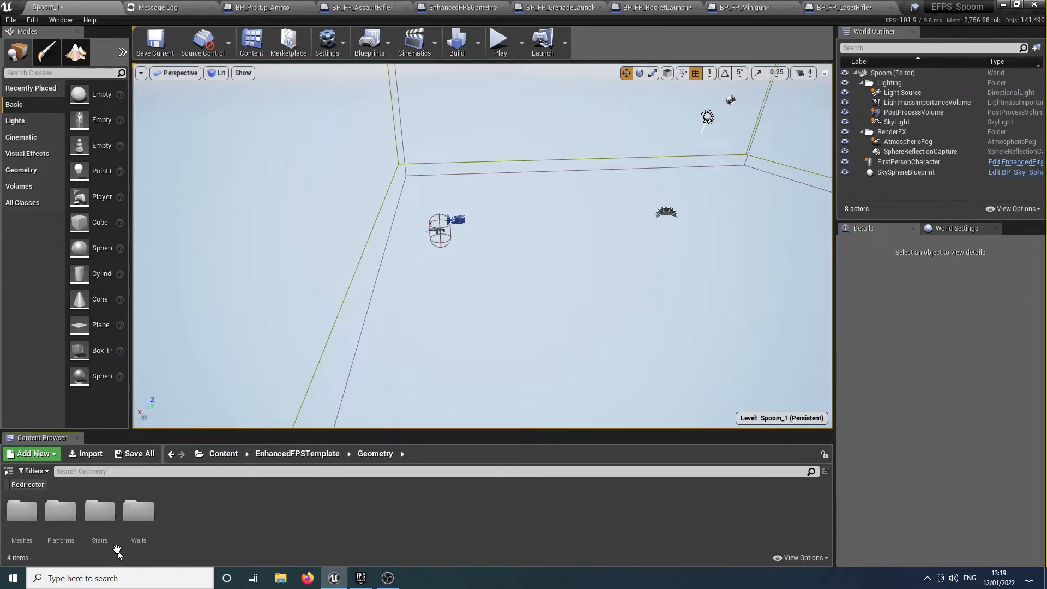
pyautogui.doubleClick(22, 511)
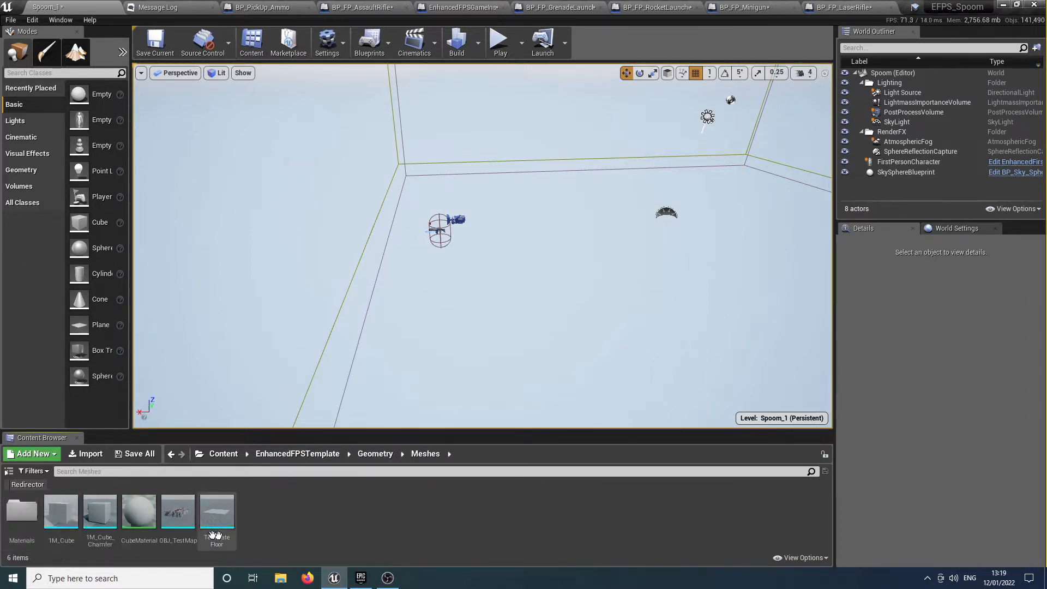
pyautogui.moveTo(178, 513); pyautogui.dragTo(554, 245)
# Lower the test map to about Z -1350 and check where the player character sits relative to its floor
pyautogui.moveTo(554, 245); pyautogui.dragTo(593, 250, button='right')
pyautogui.press('s')
pyautogui.moveTo(528, 252); pyautogui.dragTo(528, 305)
pyautogui.moveTo(528, 305); pyautogui.dragTo(603, 293, button='right')
pyautogui.press('w')
pyautogui.press('w')
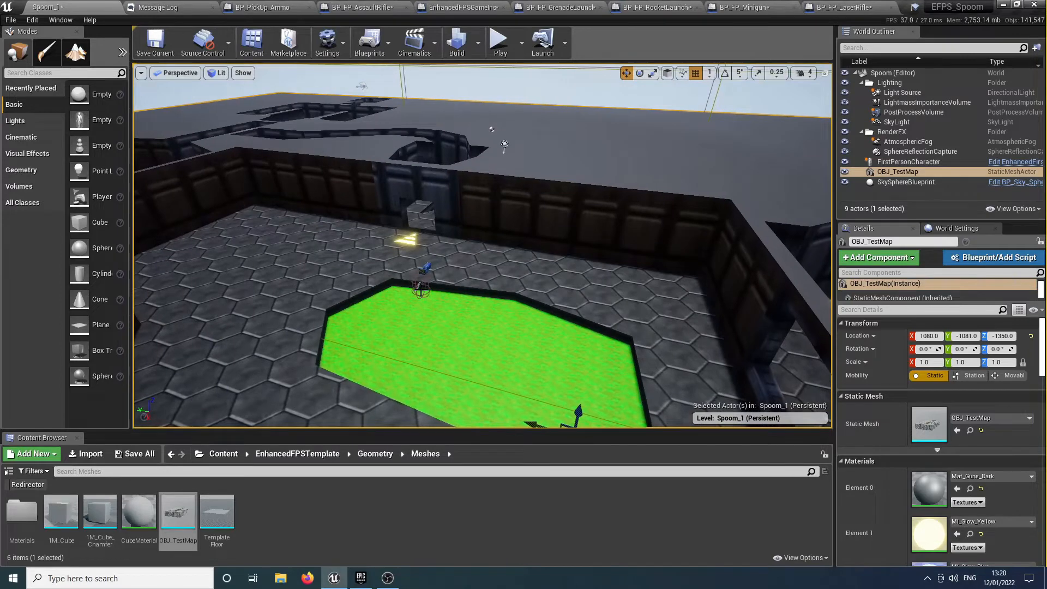
# Move the FirstPersonCharacter into the pillared room and snap it to the floor at about X 545, Y -2676, Z -42
pyautogui.click(419, 286)
pyautogui.scroll(-5, 419, 286)
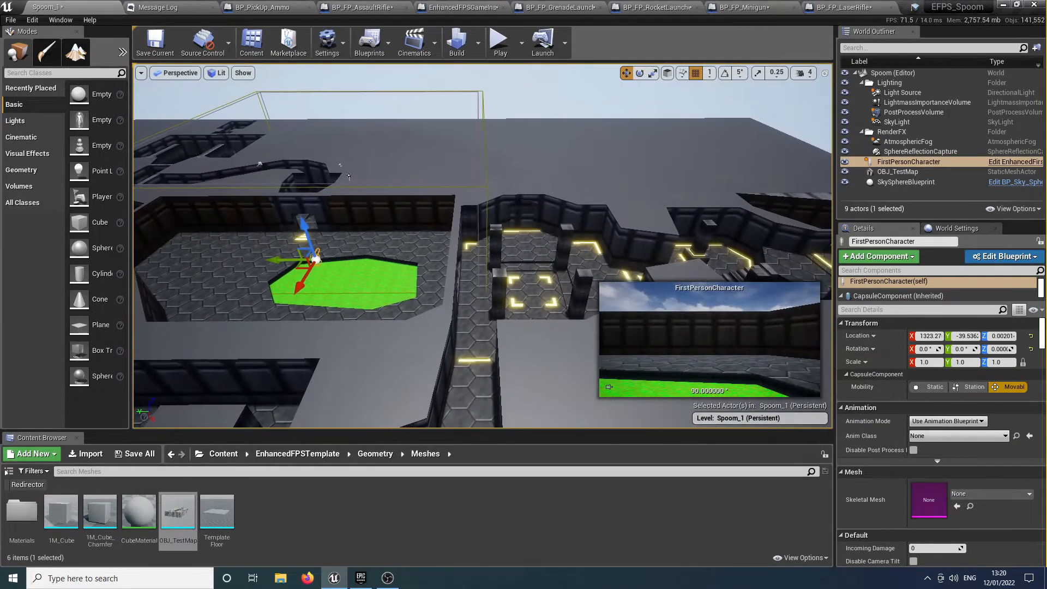
pyautogui.moveTo(267, 259); pyautogui.dragTo(480, 260)
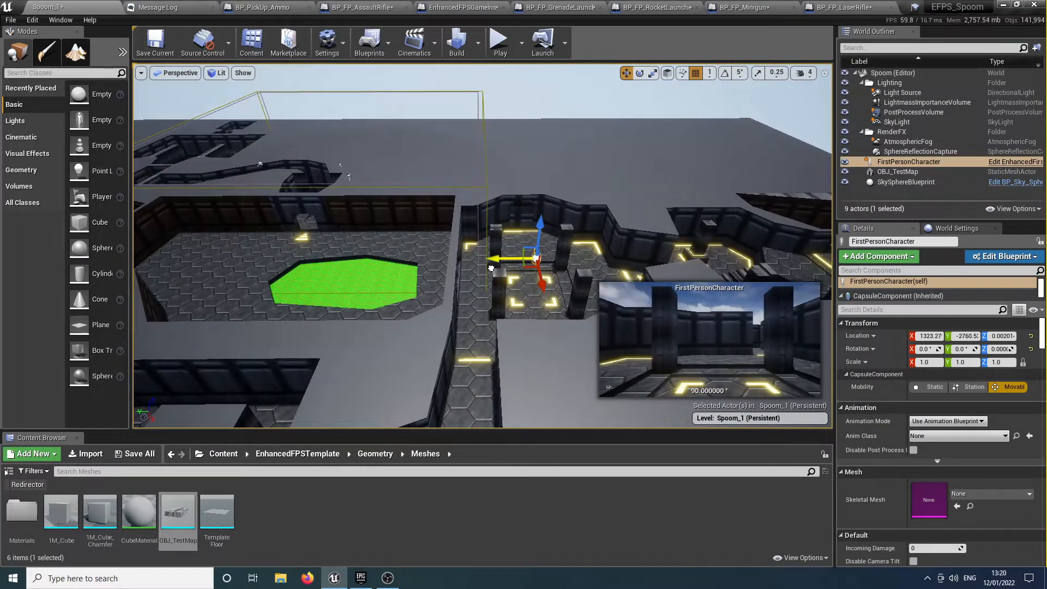
pyautogui.moveTo(536, 286); pyautogui.dragTo(532, 250)
pyautogui.press('End')
pyautogui.moveTo(524, 250); pyautogui.dragTo(567, 214, button='right')
pyautogui.press('w')
pyautogui.moveTo(393, 316); pyautogui.dragTo(464, 314, button='right')
pyautogui.press('a')
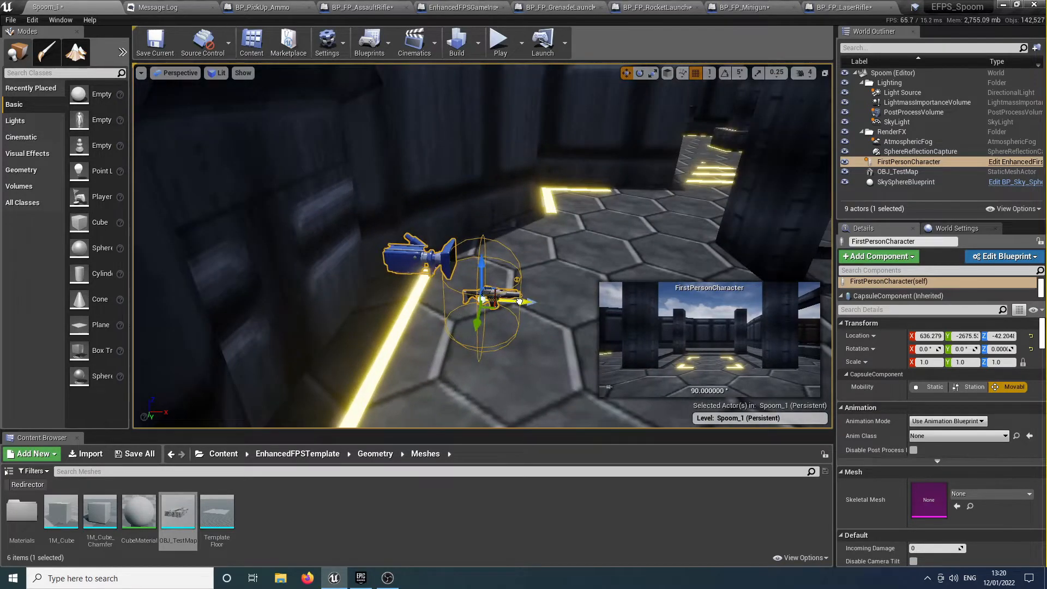
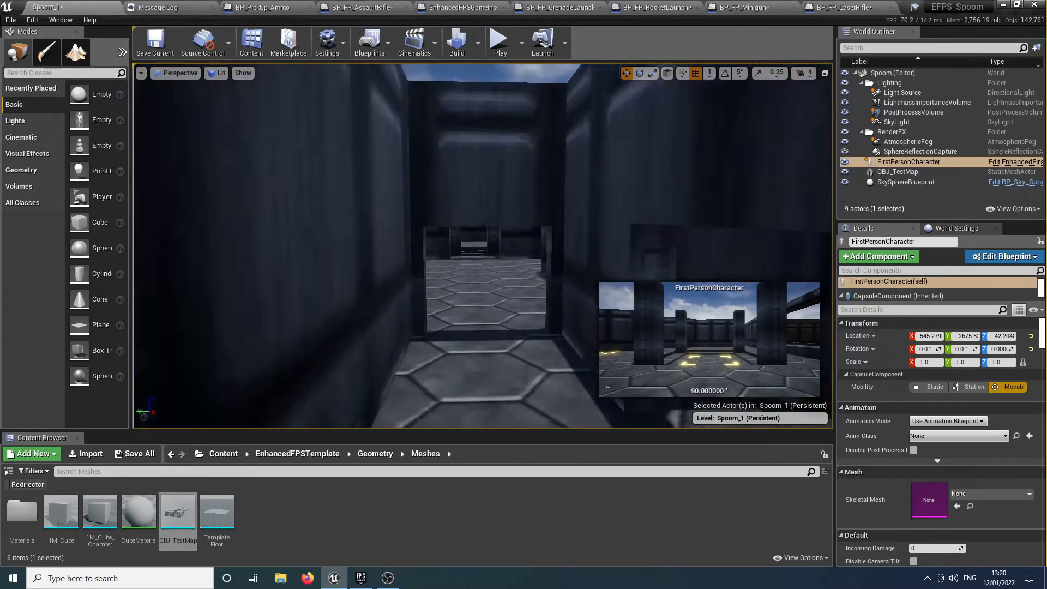
# Place a BP_KeyCard_Door from the Doors folder in the test map's doorway opening at about X -2215, Y 3089, Z -184
pyautogui.press('w')
pyautogui.moveTo(483, 245); pyautogui.dragTo(333, 234, button='right')
pyautogui.press('w')
pyautogui.press('s')
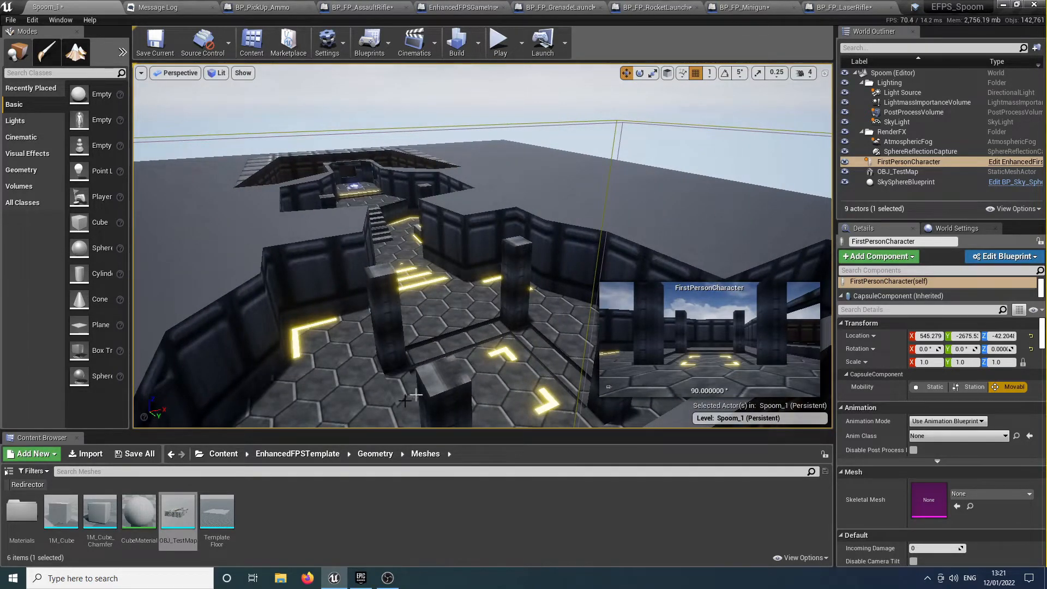
pyautogui.click(299, 455)
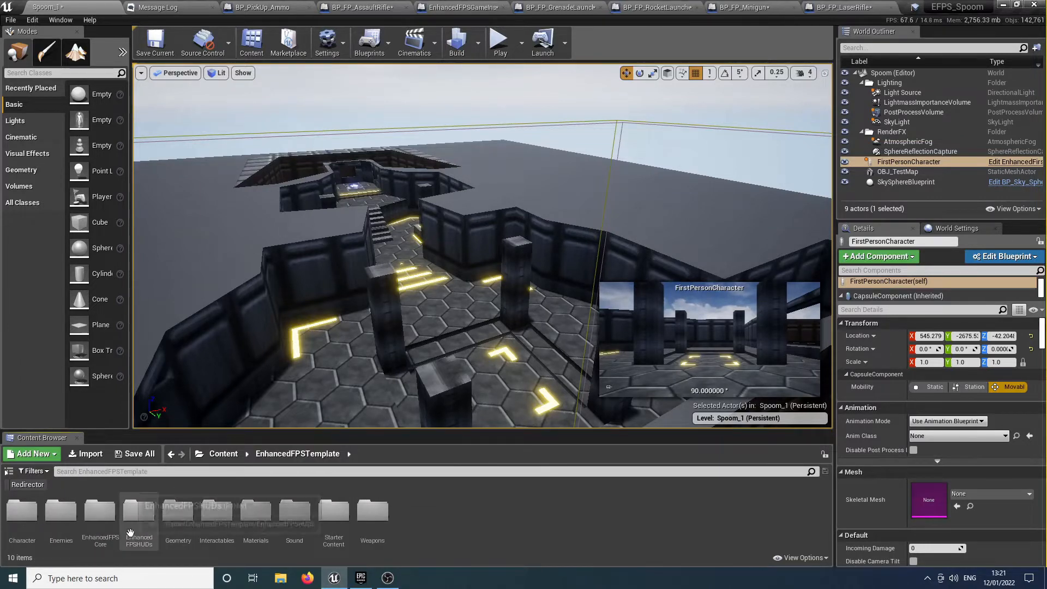
pyautogui.doubleClick(220, 513)
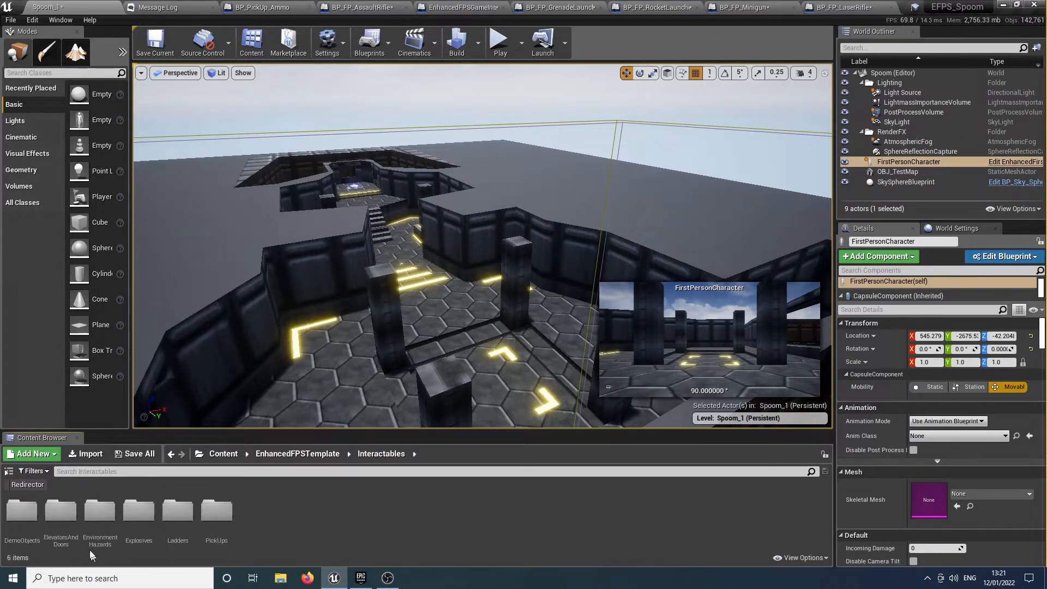
pyautogui.doubleClick(61, 510)
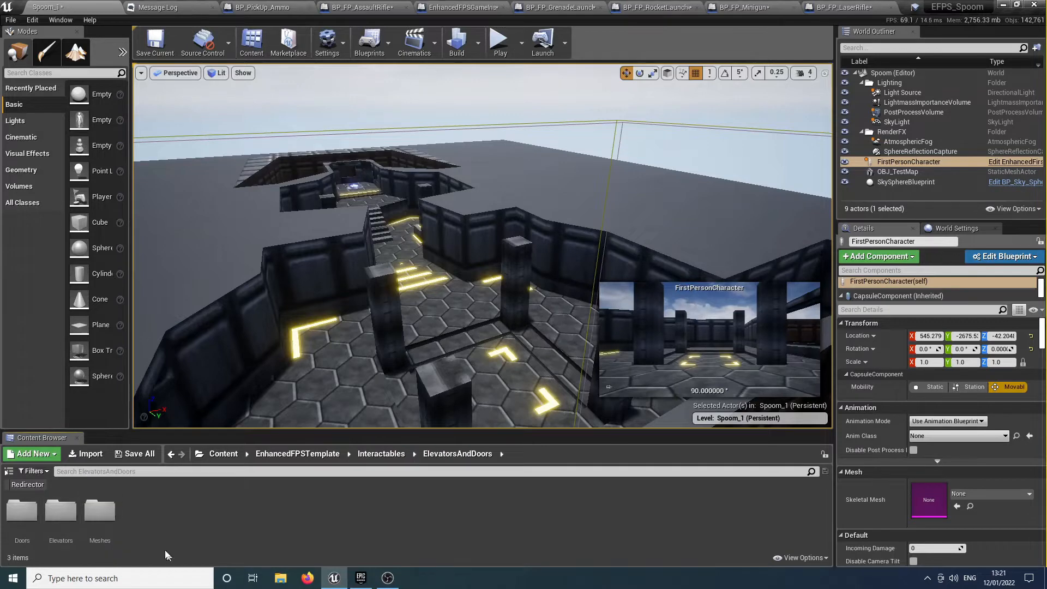
pyautogui.doubleClick(22, 510)
pyautogui.moveTo(177, 413)
pyautogui.mouseDown(button='right')
pyautogui.moveTo(142, 385)
pyautogui.moveTo(160, 415)
pyautogui.moveTo(163, 385)
pyautogui.moveTo(202, 415)
pyautogui.moveTo(259, 412)
pyautogui.moveTo(210, 377)
pyautogui.moveTo(189, 398)
pyautogui.mouseUp(button='right')
pyautogui.moveTo(62, 510); pyautogui.dragTo(408, 309)
pyautogui.moveTo(408, 308)
pyautogui.mouseDown(button='right')
pyautogui.moveTo(429, 312)
pyautogui.moveTo(407, 309)
pyautogui.mouseUp(button='right')
pyautogui.moveTo(435, 268)
pyautogui.mouseDown(button='right')
pyautogui.moveTo(426, 284)
pyautogui.moveTo(412, 272)
pyautogui.moveTo(433, 279)
pyautogui.mouseUp(button='right')
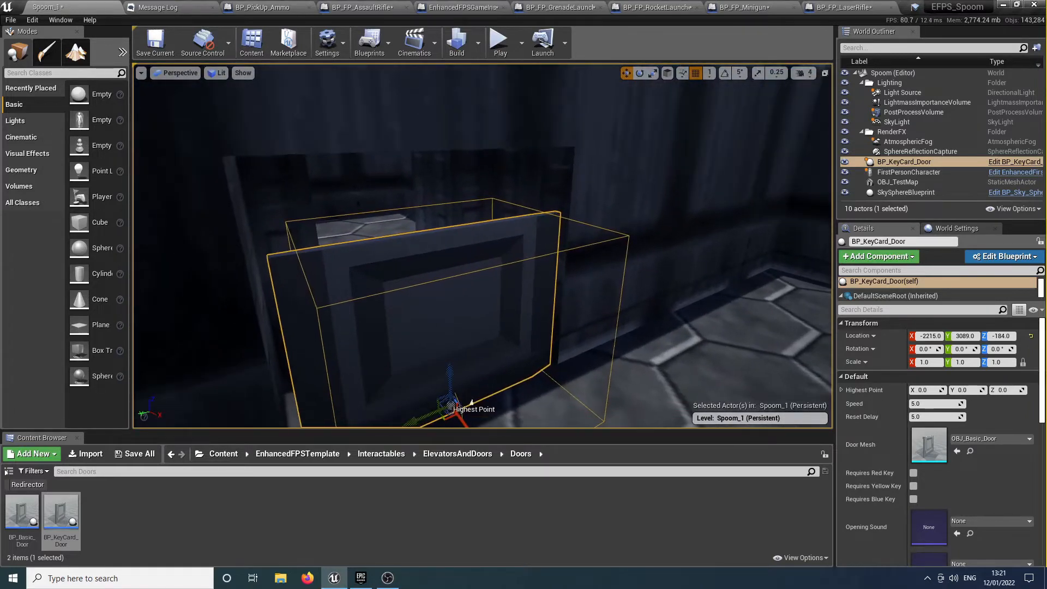
# Scale the key card door to about Y 1.19, Z 1.42 and shift it into the opening at about X -2233, Z -186
pyautogui.press('r')
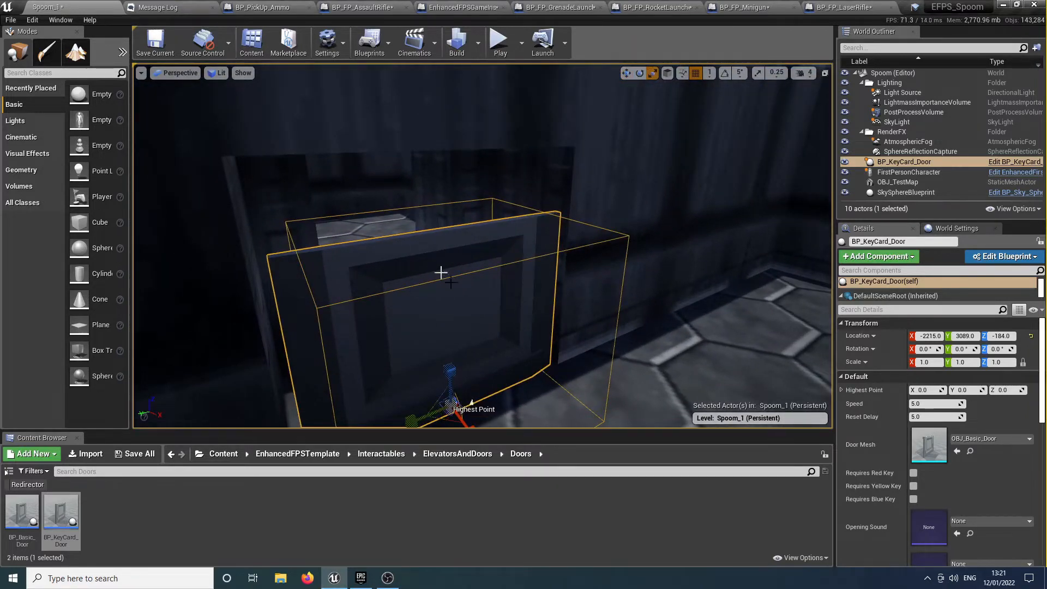
pyautogui.scroll(-5, 436, 273)
pyautogui.moveTo(449, 324); pyautogui.dragTo(488, 262)
pyautogui.moveTo(489, 279)
pyautogui.mouseDown(button='right')
pyautogui.moveTo(494, 311)
pyautogui.moveTo(491, 275)
pyautogui.moveTo(516, 289)
pyautogui.moveTo(480, 274)
pyautogui.mouseUp(button='right')
pyautogui.press('w')
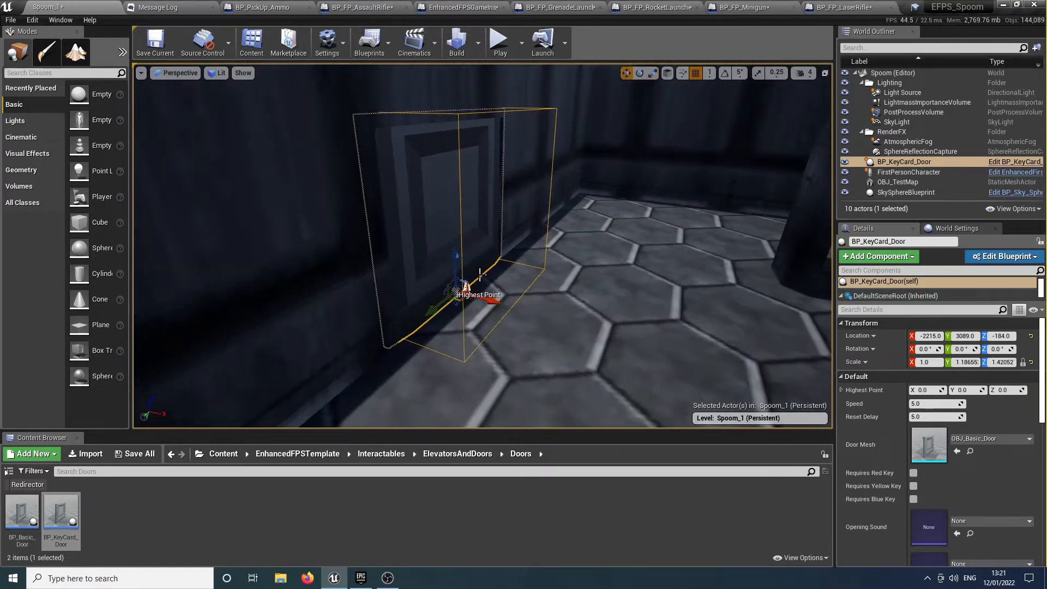
pyautogui.moveTo(489, 295); pyautogui.dragTo(475, 293)
pyautogui.moveTo(475, 292)
pyautogui.mouseDown(button='right')
pyautogui.moveTo(523, 295)
pyautogui.moveTo(420, 295)
pyautogui.moveTo(480, 296)
pyautogui.mouseUp(button='right')
pyautogui.moveTo(446, 312); pyautogui.dragTo(446, 314)
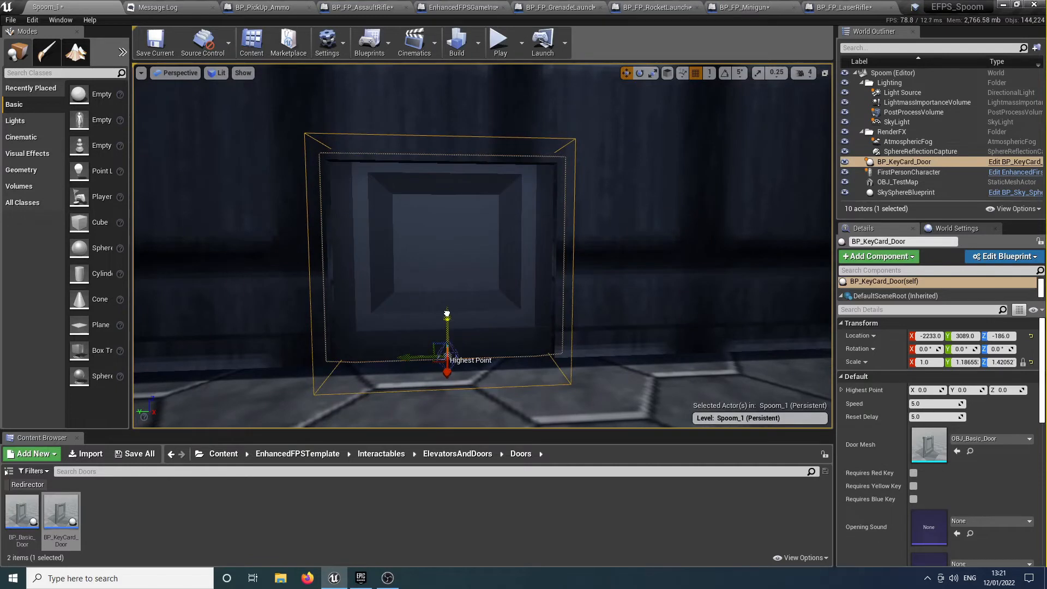
# Raise the door's Highest Point to about Z 242 and set its Door Mesh to OBJ_Door_1
pyautogui.click(452, 357)
pyautogui.moveTo(448, 334); pyautogui.dragTo(458, 126)
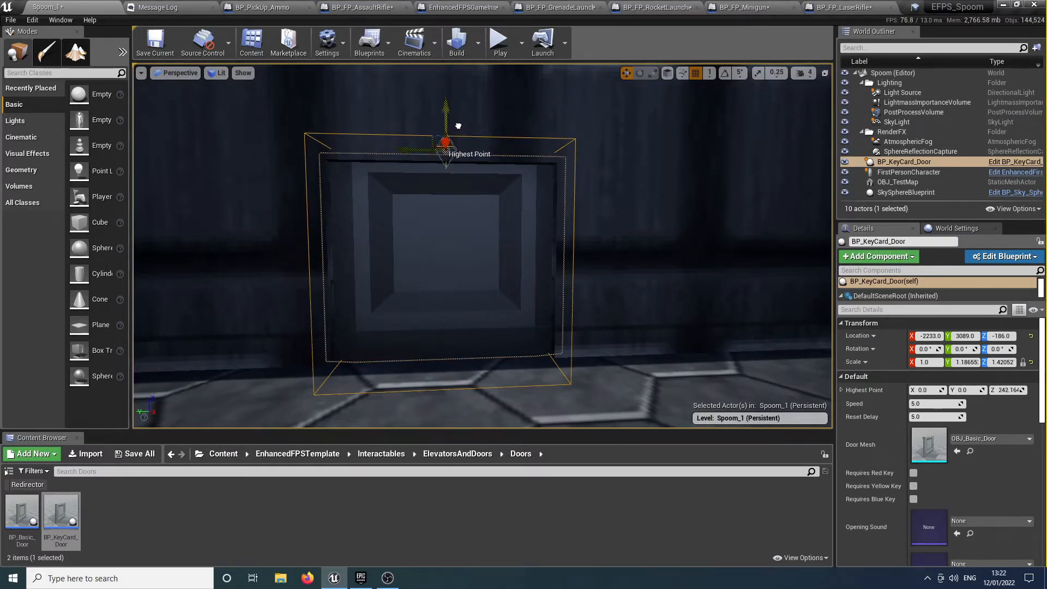
pyautogui.click(966, 439)
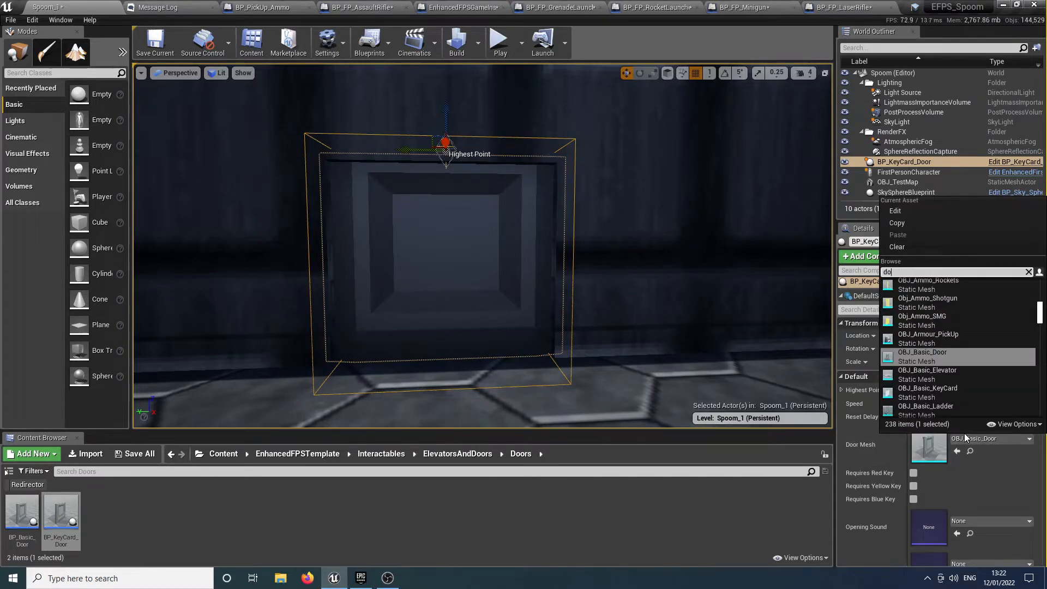
pyautogui.write('door')
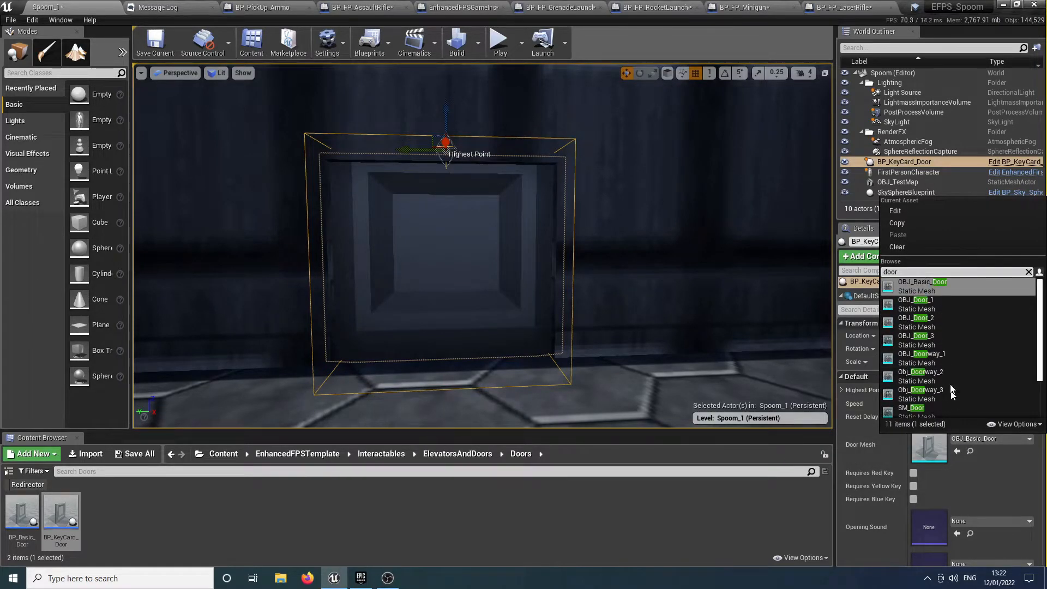
pyautogui.click(938, 310)
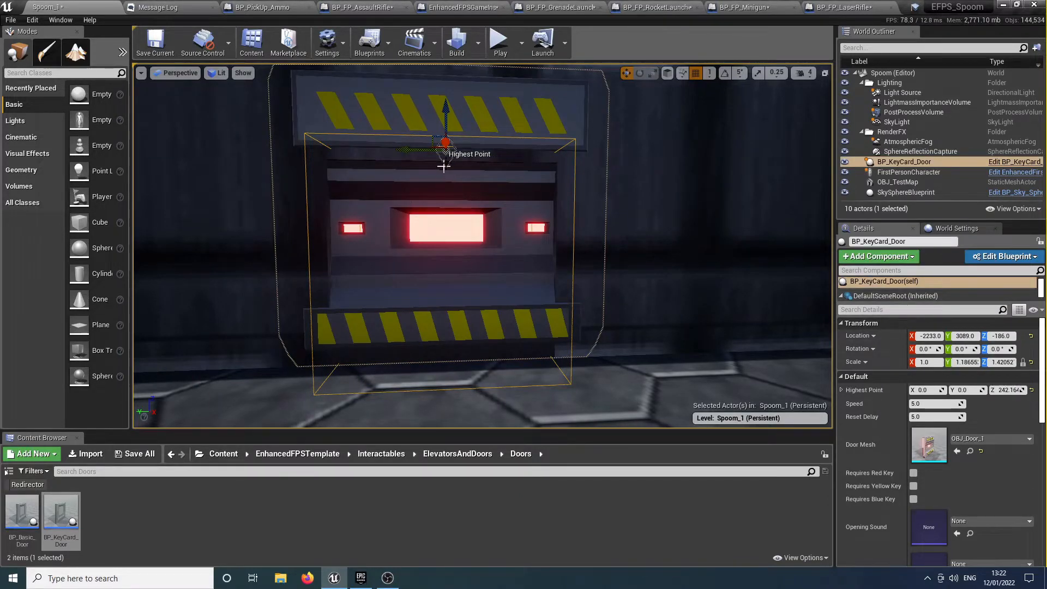
# Rescale the door to about Y 0.81, Z 1.0 and centre it in the opening at about Y 3092
pyautogui.moveTo(450, 143); pyautogui.dragTo(449, 154, button='right')
pyautogui.moveTo(446, 103); pyautogui.dragTo(462, 101, button='right')
pyautogui.click(379, 189)
pyautogui.press('r')
pyautogui.moveTo(404, 326); pyautogui.dragTo(367, 363)
pyautogui.press('w')
pyautogui.press('r')
pyautogui.moveTo(402, 322); pyautogui.dragTo(402, 318)
pyautogui.moveTo(402, 319)
pyautogui.mouseDown(button='right')
pyautogui.moveTo(330, 310)
pyautogui.moveTo(392, 319)
pyautogui.mouseUp(button='right')
pyautogui.press('s')
pyautogui.press('w')
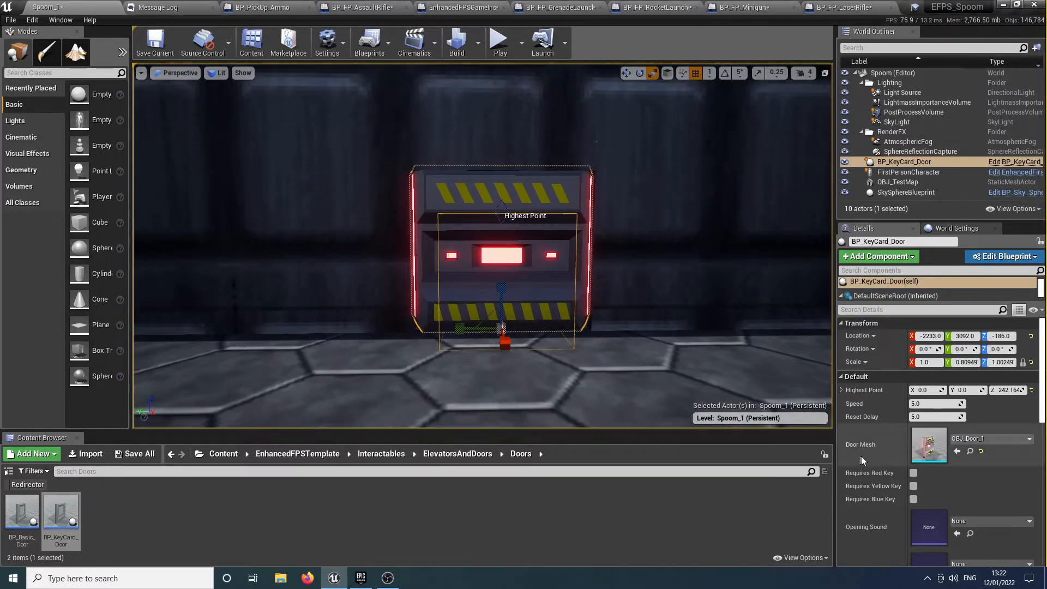
# Make the door require the red key and raise its Highest Point to about Z 325
pyautogui.click(914, 473)
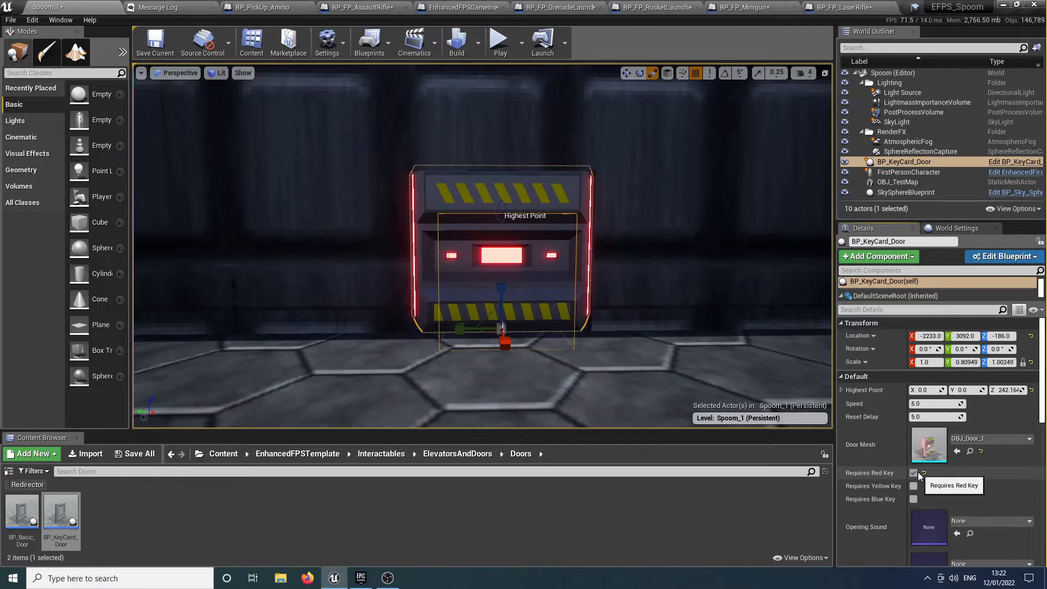
pyautogui.click(499, 205)
pyautogui.moveTo(502, 195); pyautogui.dragTo(502, 149)
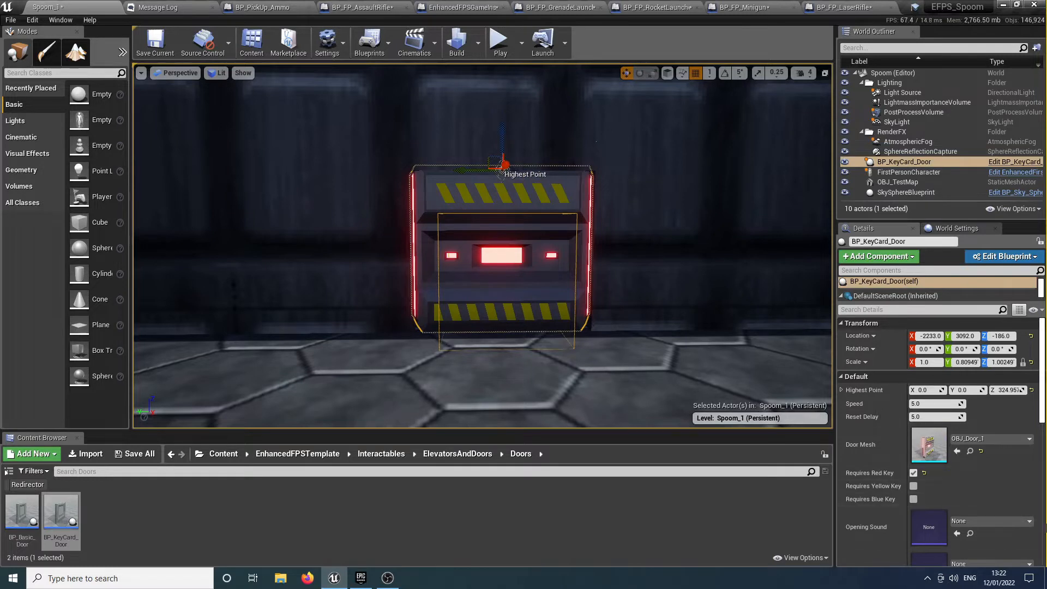
# Set the door's Speed to 2.0 and assign SFX_Door_Open as its Opening Sound
pyautogui.click(941, 404)
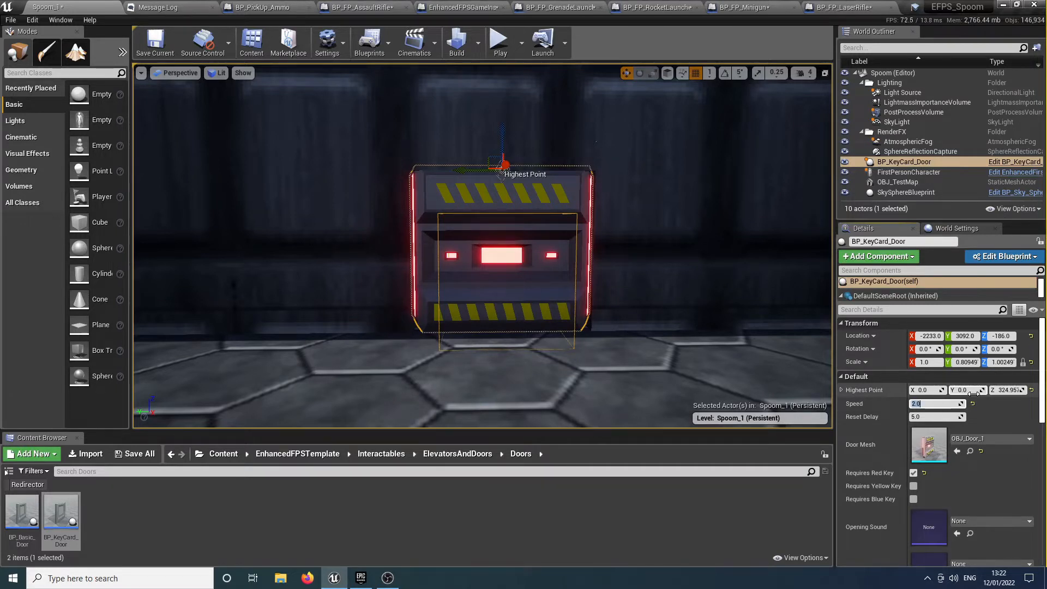
pyautogui.scroll(-2, 958, 467)
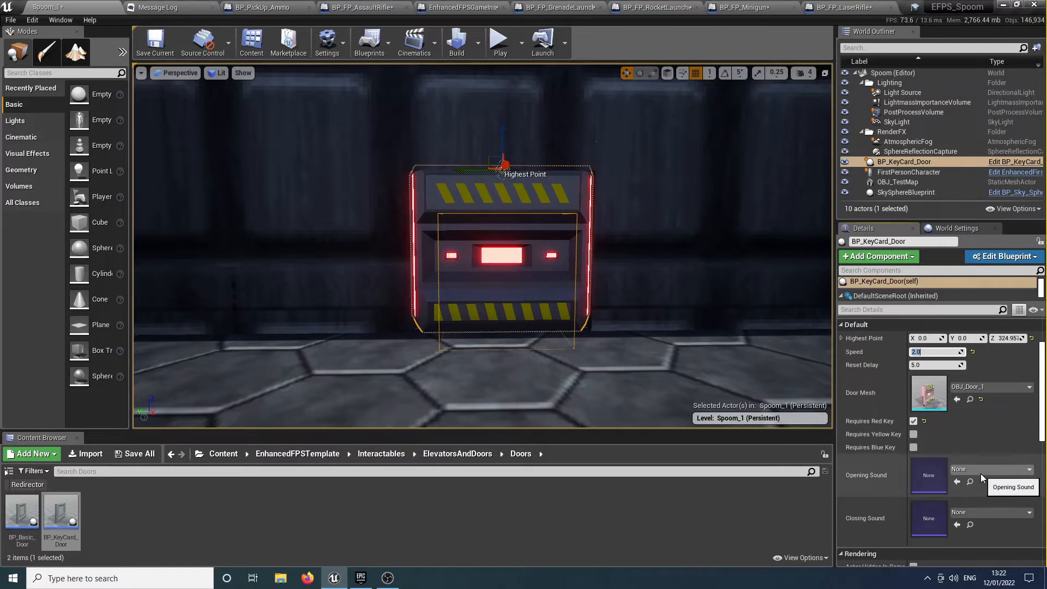
pyautogui.click(981, 471)
pyautogui.write('open')
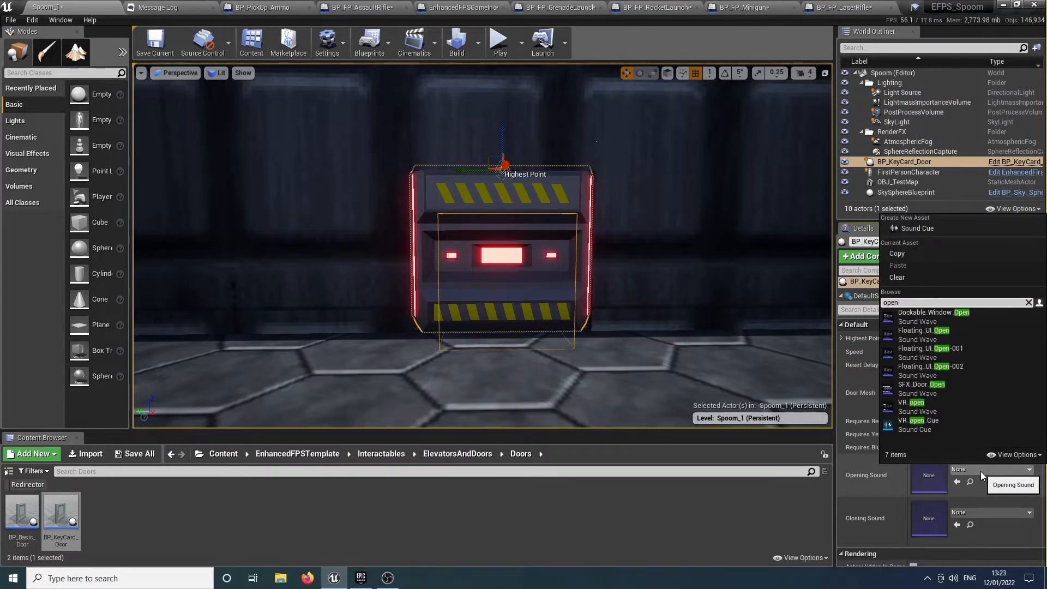
pyautogui.press('Down')
pyautogui.press('Down')
pyautogui.press('Down')
pyautogui.press('Down')
pyautogui.press('Return')
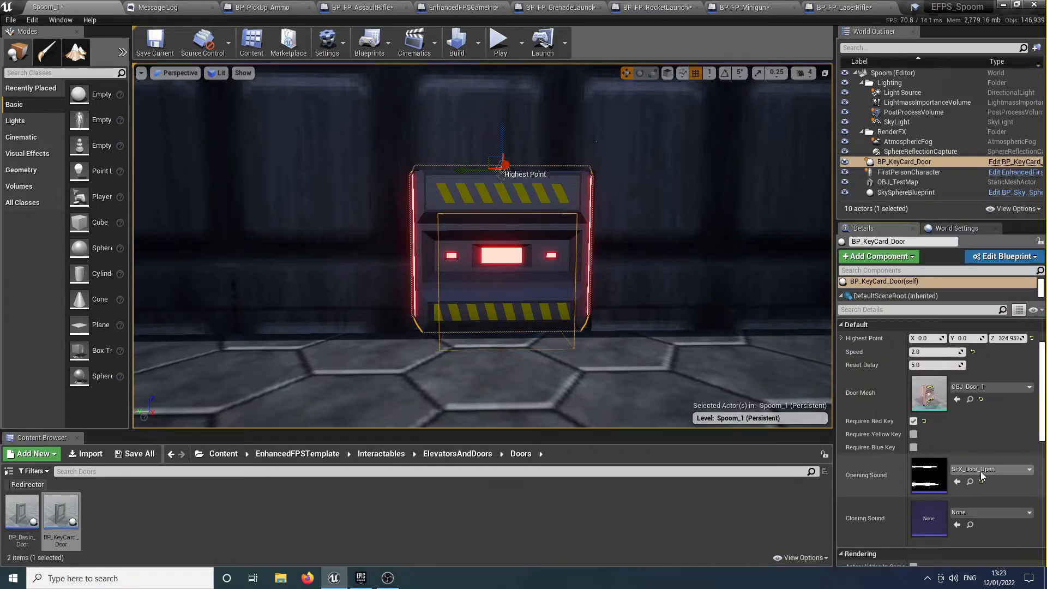
# Assign SFX_Door_Close as the door's Closing Sound
pyautogui.click(993, 513)
pyautogui.write('d_Door')
pyautogui.press('Down')
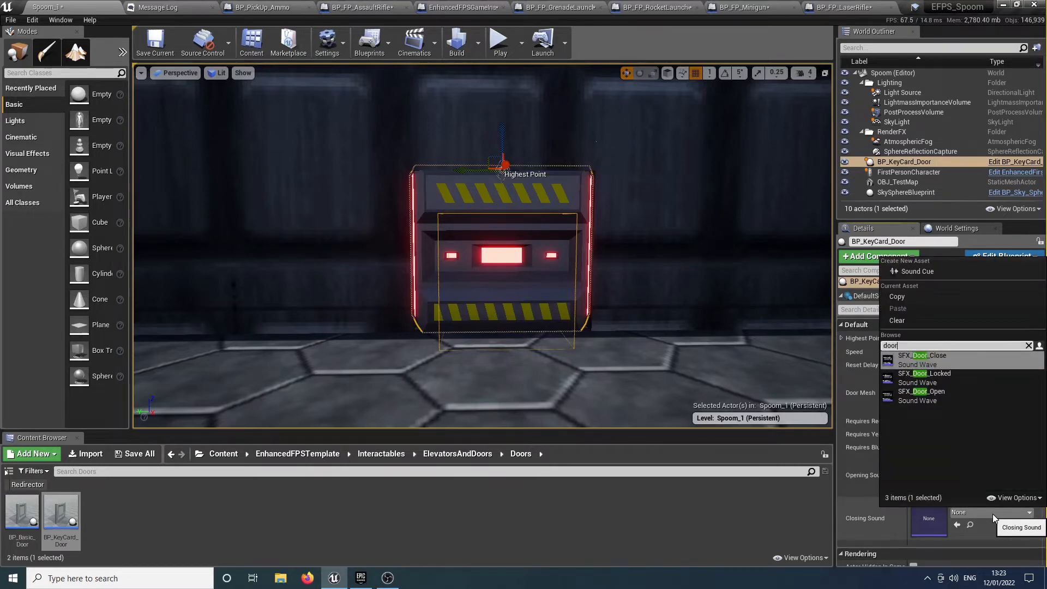
pyautogui.press('Return')
# Place a BP_KeyCard from the PickUps folder on the floor beside the green pool at about X 1644, Y -1522, Z -103
pyautogui.press('s')
pyautogui.moveTo(724, 343); pyautogui.dragTo(824, 369, button='right')
pyautogui.press('w')
pyautogui.moveTo(468, 226); pyautogui.dragTo(327, 256, button='right')
pyautogui.press('w')
pyautogui.moveTo(818, 294); pyautogui.dragTo(748, 320, button='right')
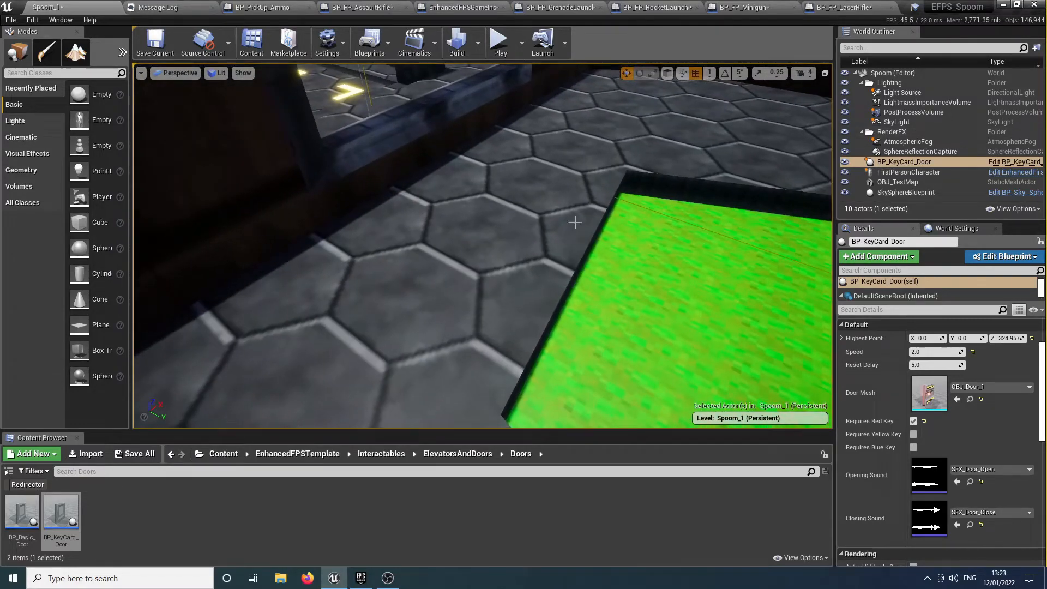
pyautogui.moveTo(575, 223); pyautogui.dragTo(573, 223, button='right')
pyautogui.moveTo(353, 120); pyautogui.dragTo(423, 189, button='right')
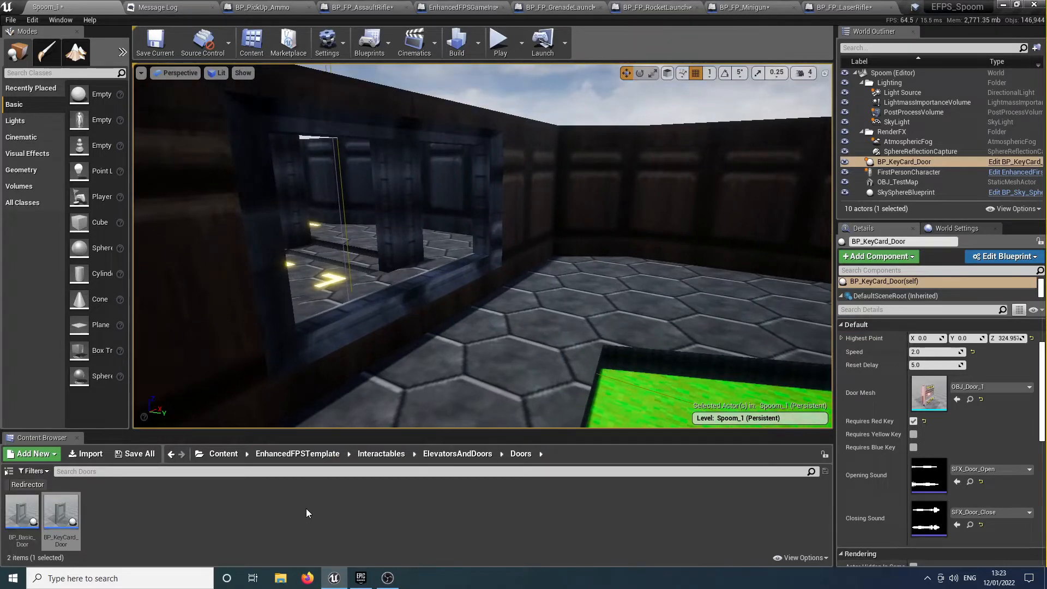
pyautogui.click(382, 454)
pyautogui.doubleClick(217, 512)
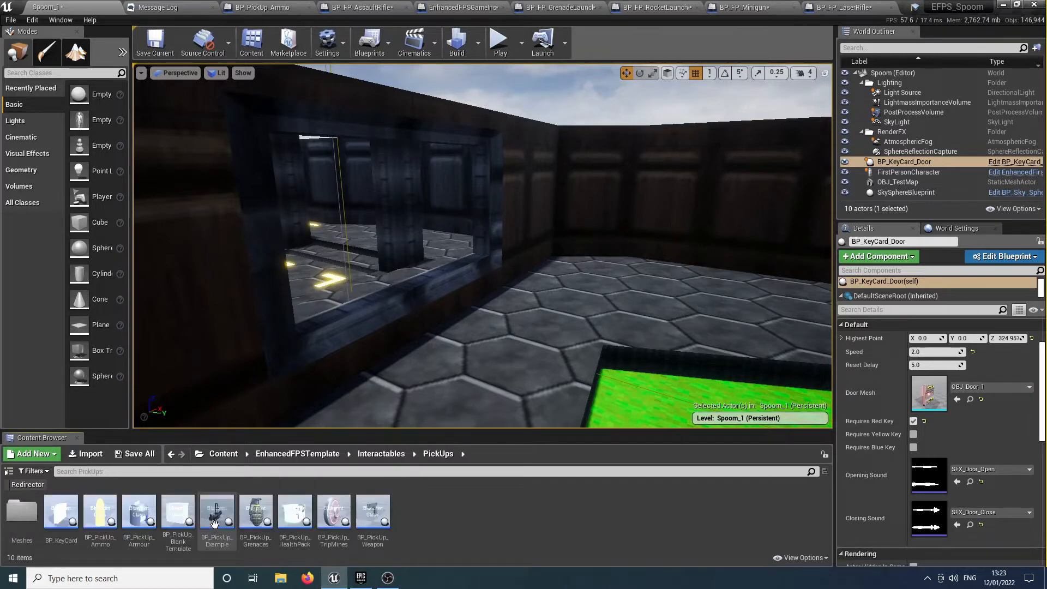
pyautogui.moveTo(61, 511); pyautogui.dragTo(493, 351)
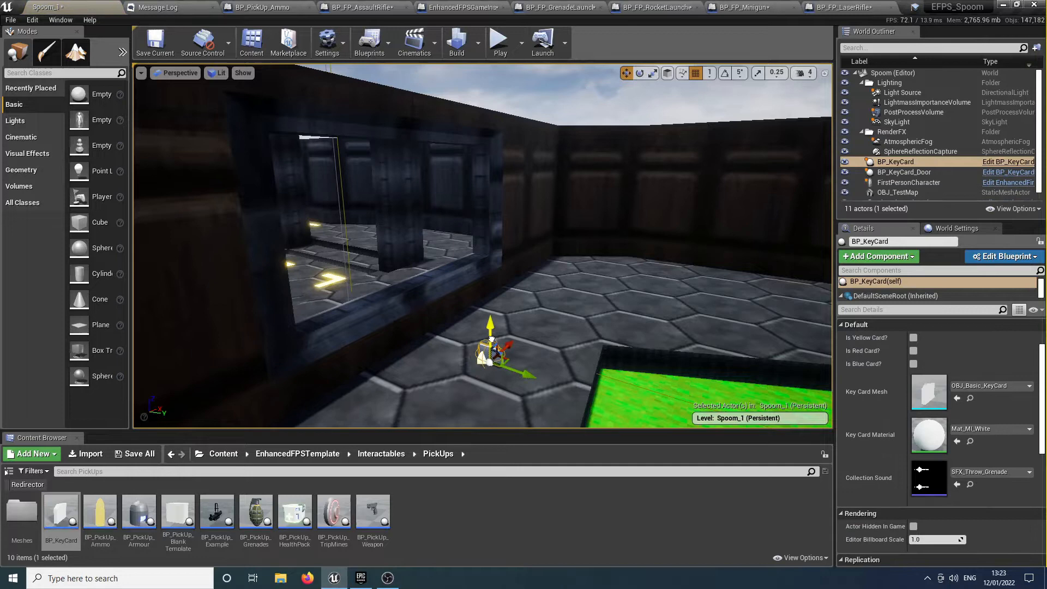
# Set the key card's material to MI_Glow_Red and mark it as the red card
pyautogui.click(989, 389)
pyautogui.click(990, 427)
pyautogui.write('red')
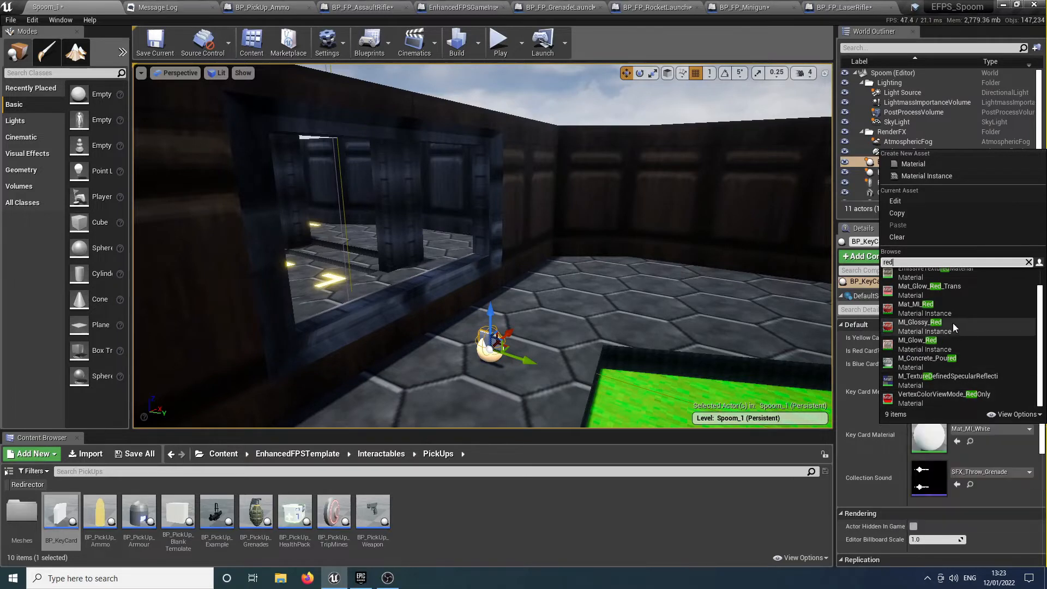
pyautogui.scroll(1, 989, 360)
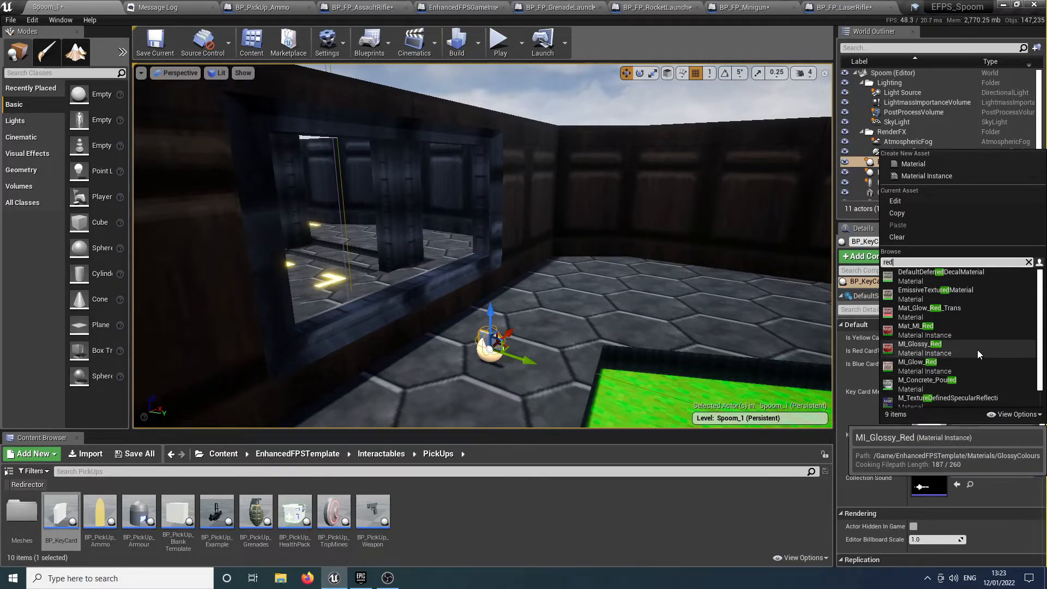
pyautogui.click(967, 362)
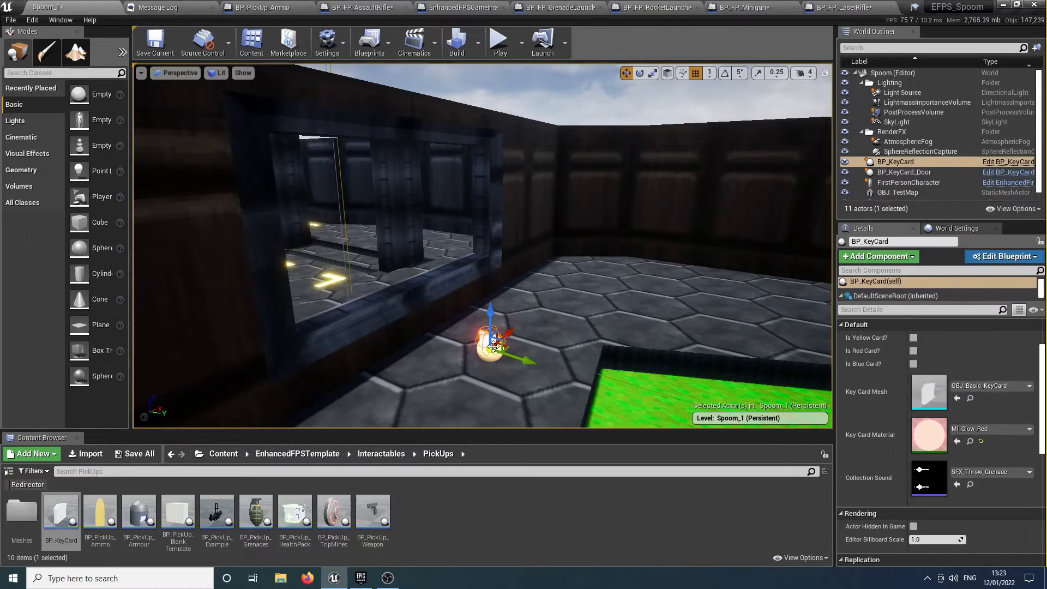
pyautogui.click(914, 351)
pyautogui.scroll(2, 968, 451)
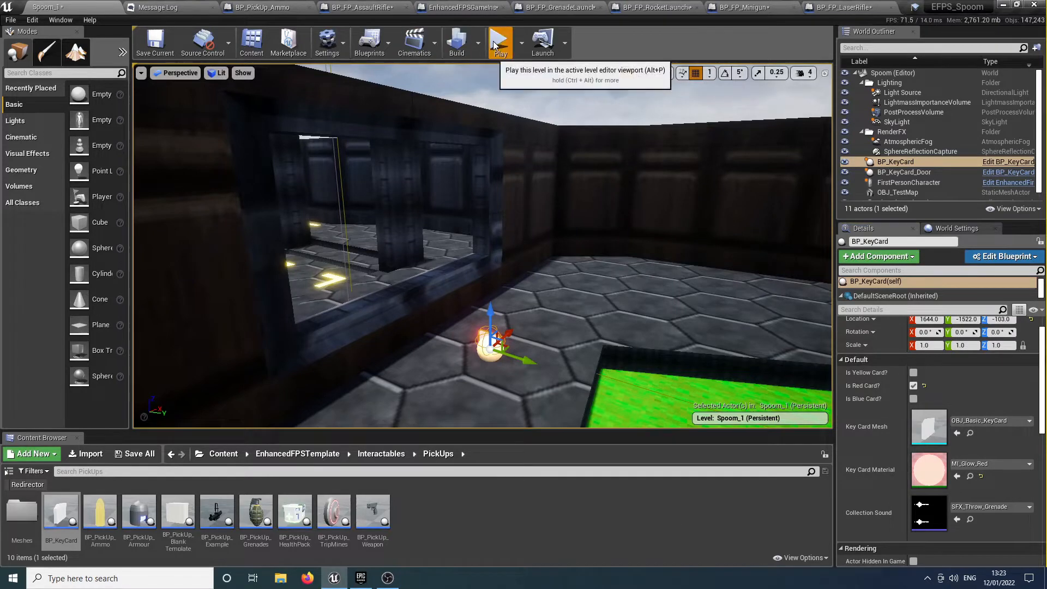
# Play-test the level, viewing the red key card by the green pool from the window opening
pyautogui.click(421, 279)
pyautogui.press('w')
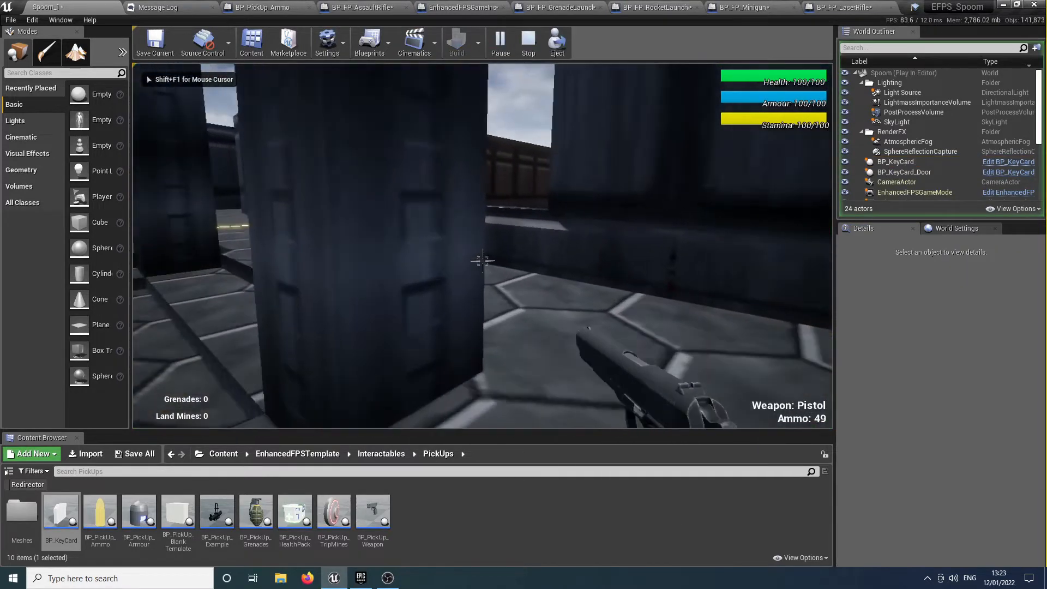
pyautogui.press('w')
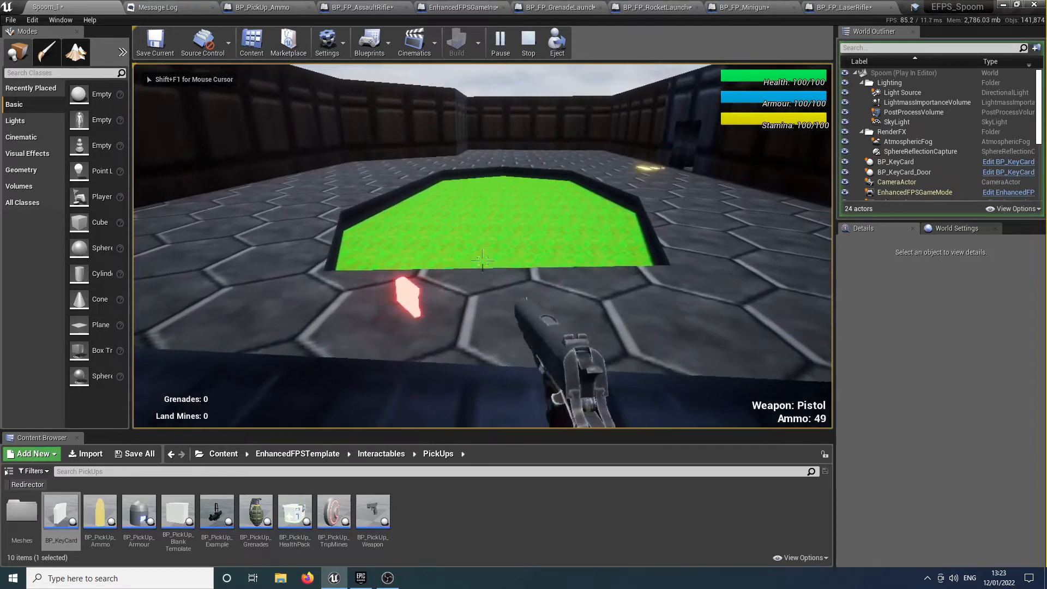
pyautogui.press('w')
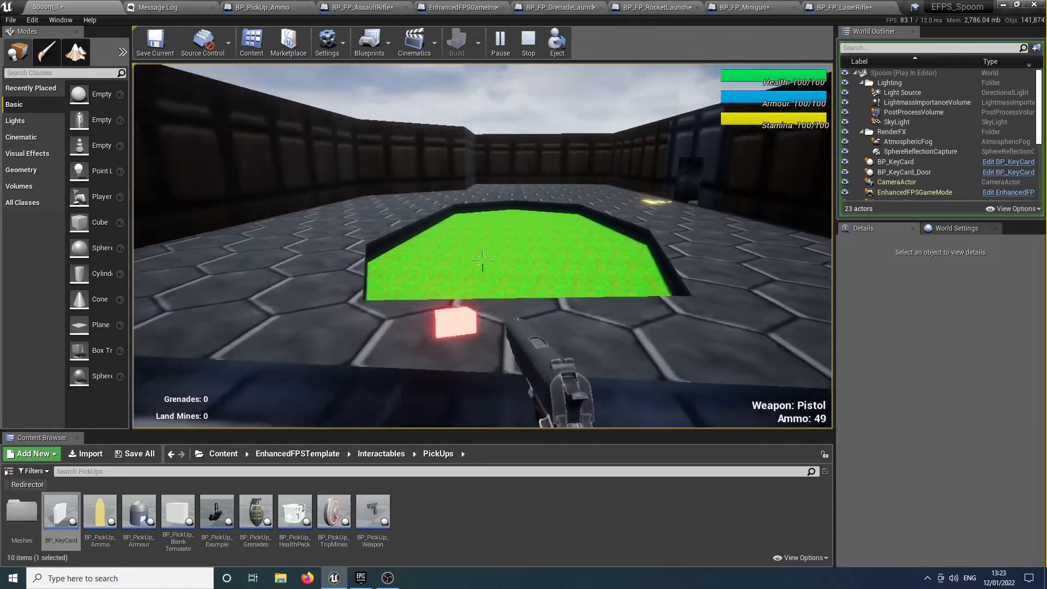
pyautogui.press('w')
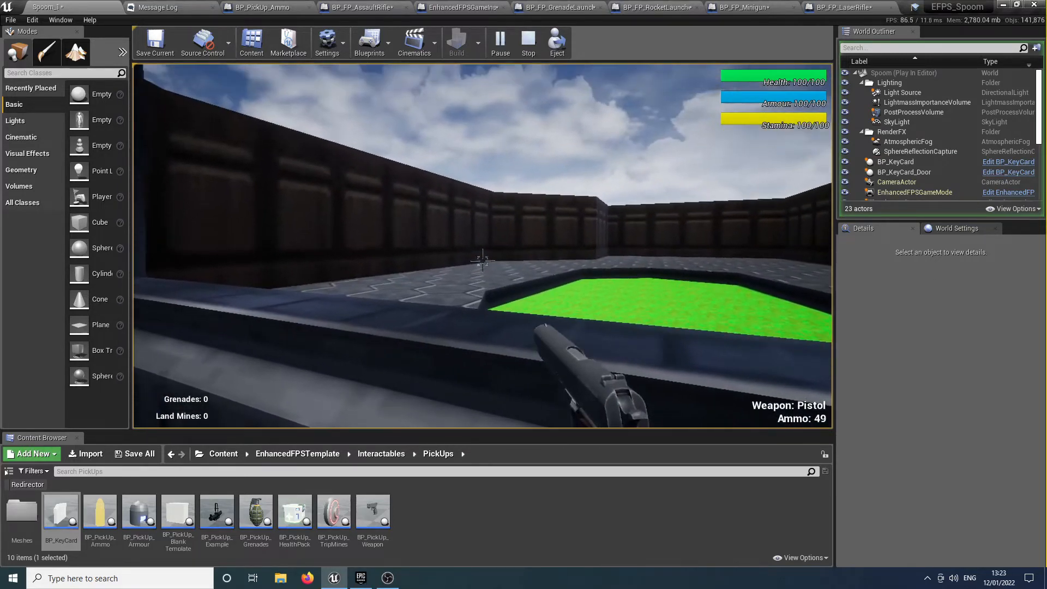
pyautogui.press('Escape')
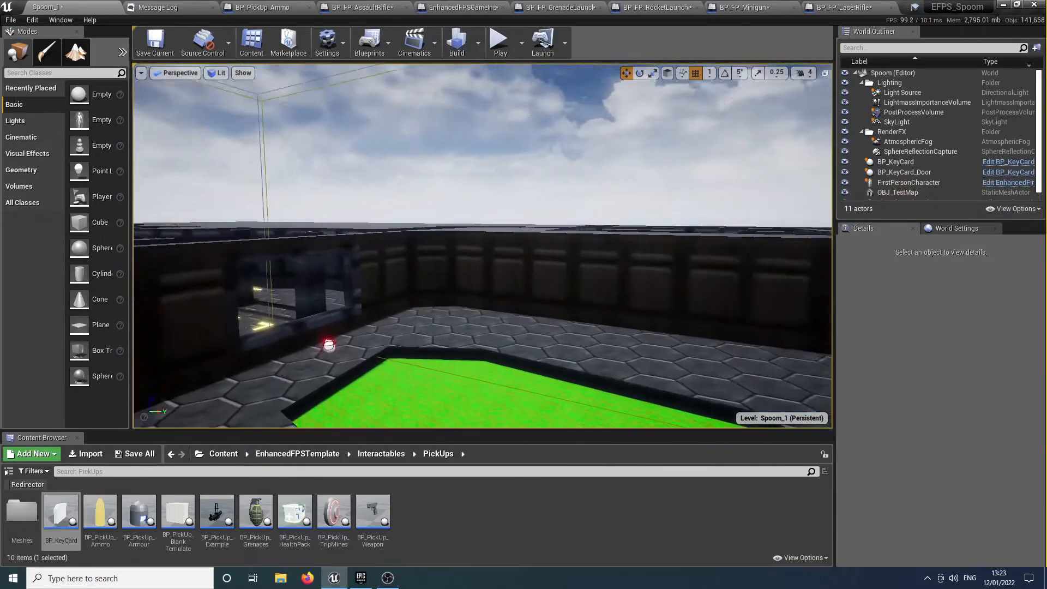
# Move the red key card along Y to about -348, over the green pool
pyautogui.press('w')
pyautogui.moveTo(650, 300); pyautogui.dragTo(627, 382, button='right')
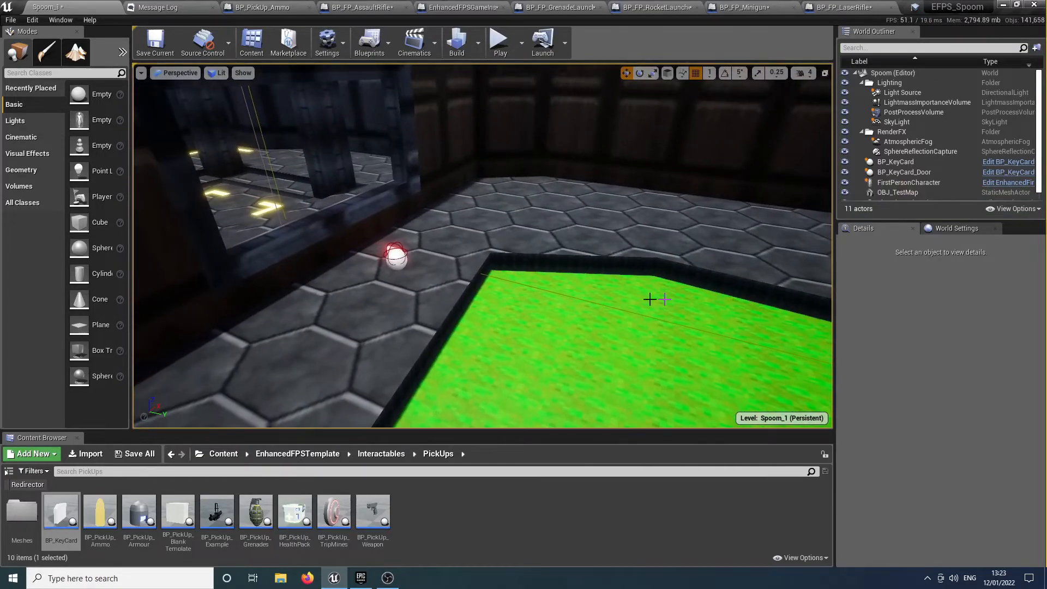
pyautogui.click(397, 256)
pyautogui.press('s')
pyautogui.moveTo(397, 256); pyautogui.dragTo(426, 278, button='right')
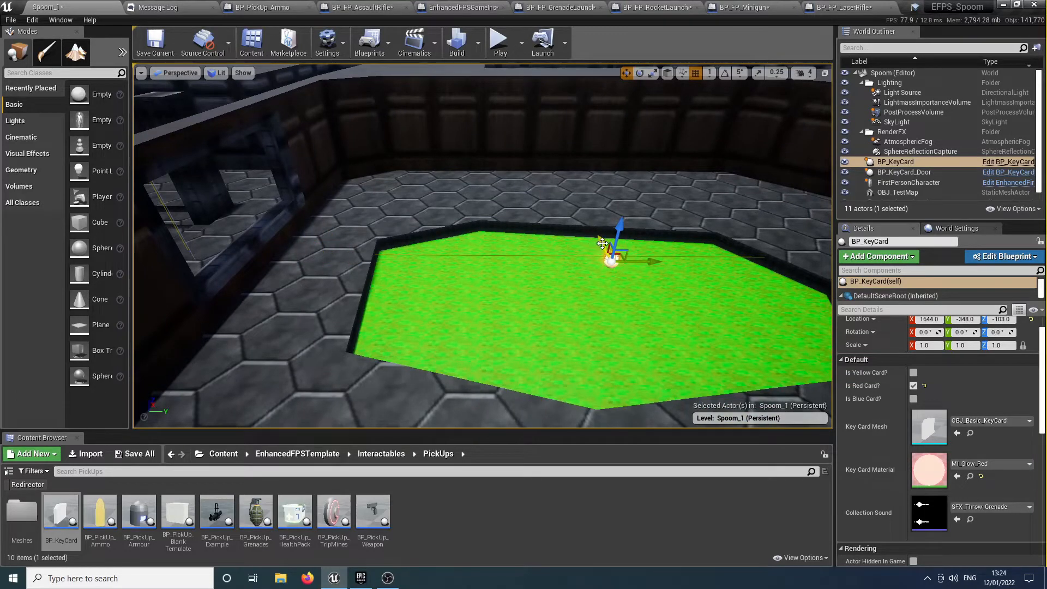
# Play-test the level again, jumping through the window opening into the green pool room
pyautogui.click(509, 38)
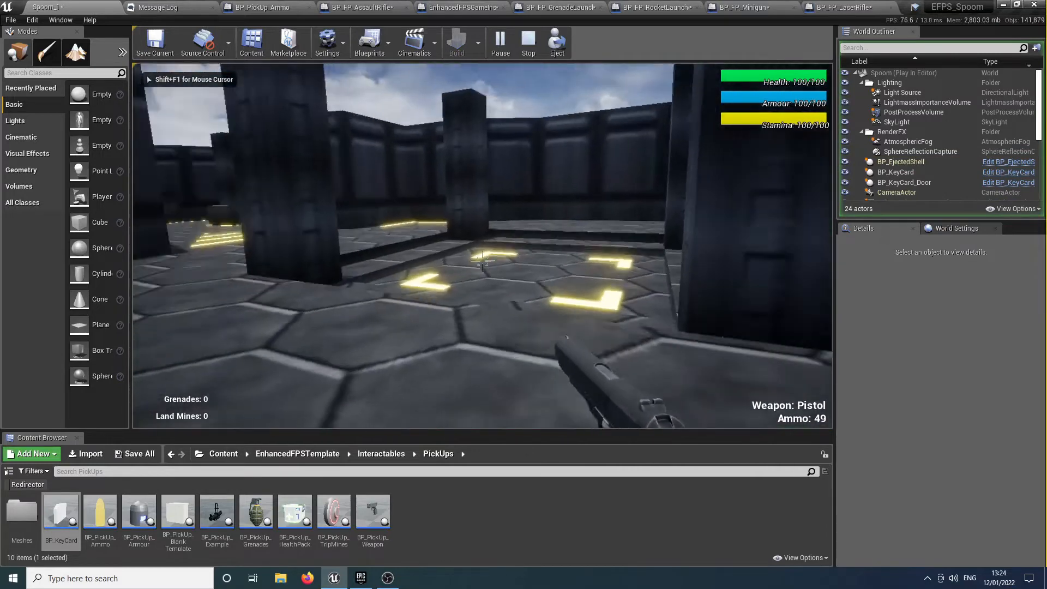
pyautogui.press('w')
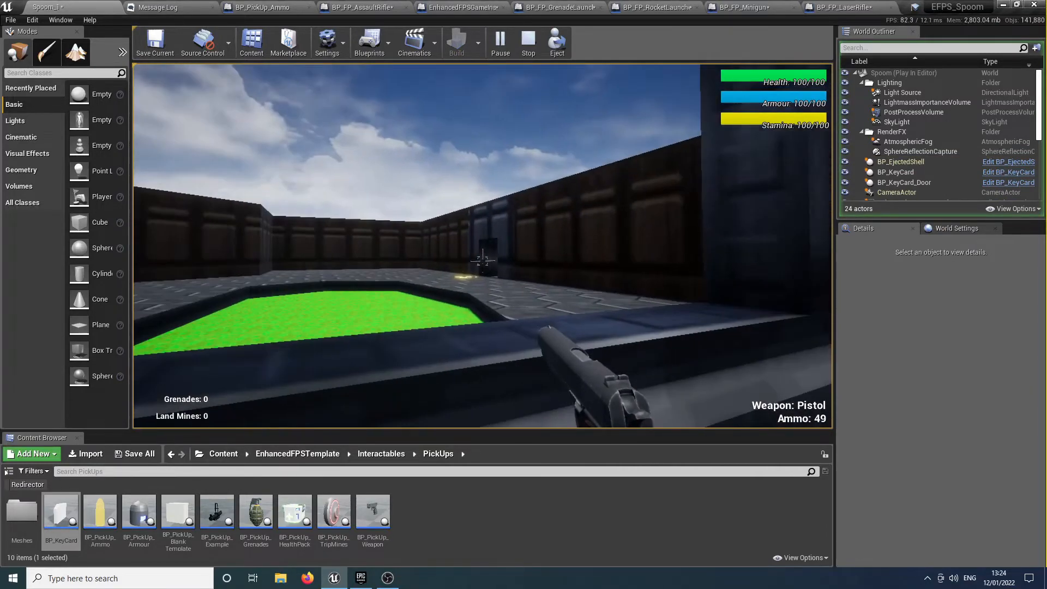
pyautogui.press('w')
pyautogui.press('space')
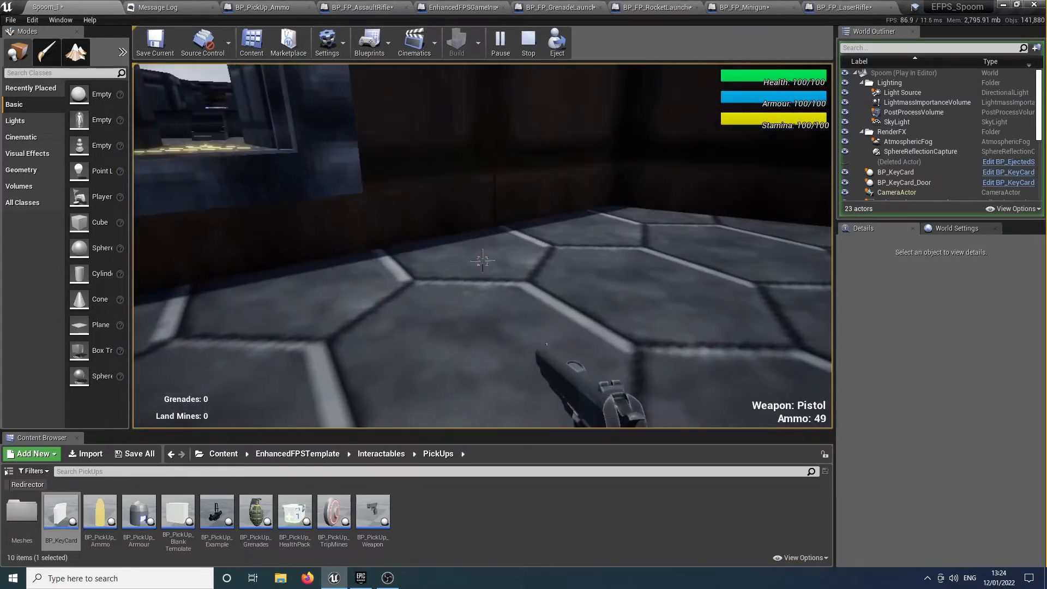
pyautogui.press('Escape')
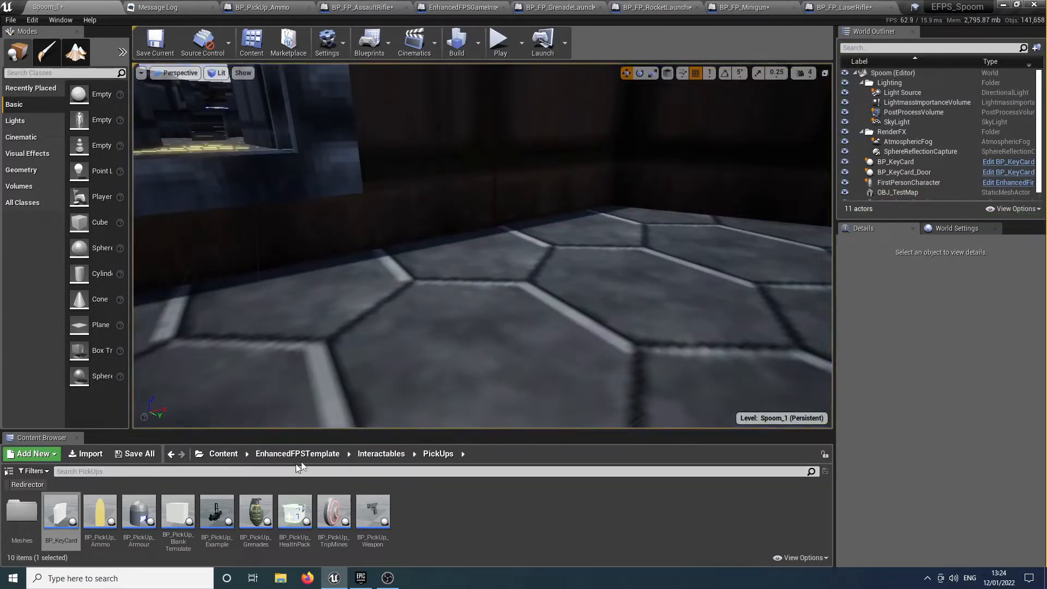
# Place a BP_Hazard_Lasers from the EnvironmentHazards folder near the window and move it to about Y -1789, in line with the wall
pyautogui.click(368, 454)
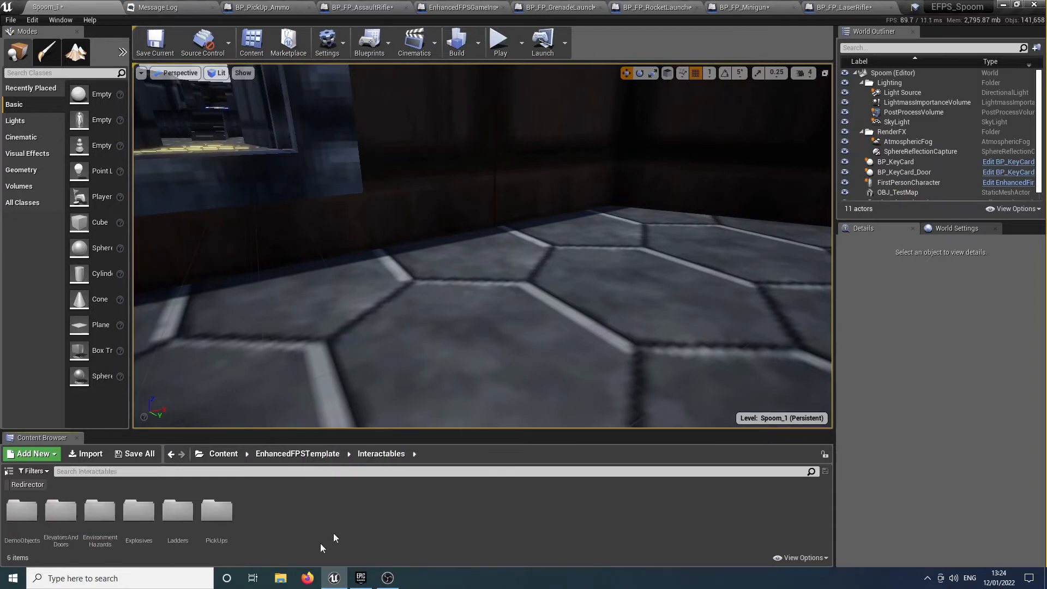
pyautogui.doubleClick(100, 511)
pyautogui.moveTo(100, 511); pyautogui.dragTo(315, 316)
pyautogui.moveTo(314, 316); pyautogui.dragTo(478, 271, button='right')
pyautogui.moveTo(390, 327)
pyautogui.mouseDown(button='right')
pyautogui.moveTo(414, 349)
pyautogui.moveTo(311, 349)
pyautogui.moveTo(389, 327)
pyautogui.mouseUp(button='right')
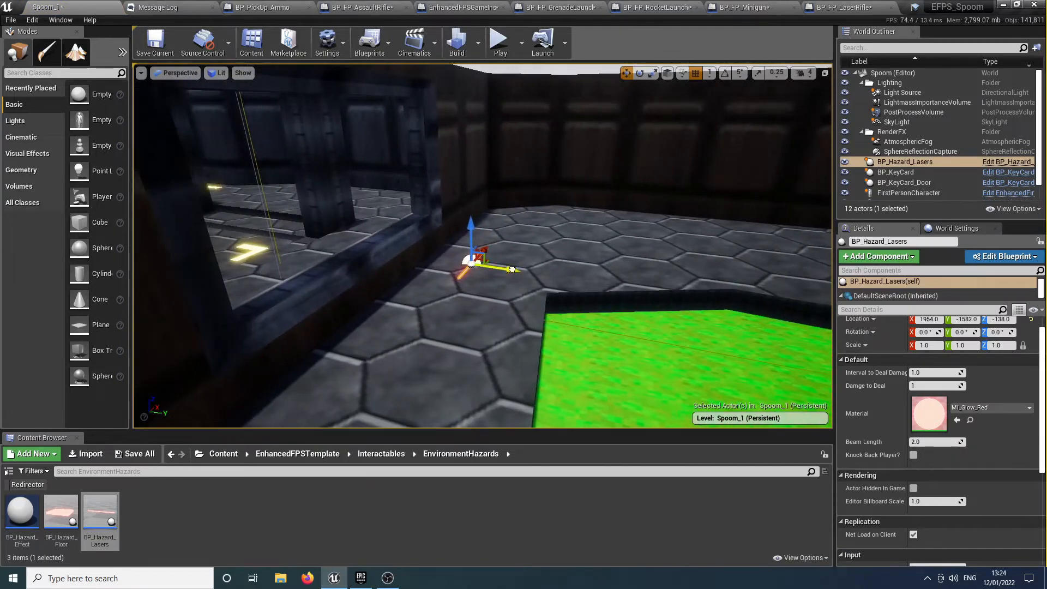
pyautogui.moveTo(447, 248); pyautogui.dragTo(457, 265, button='right')
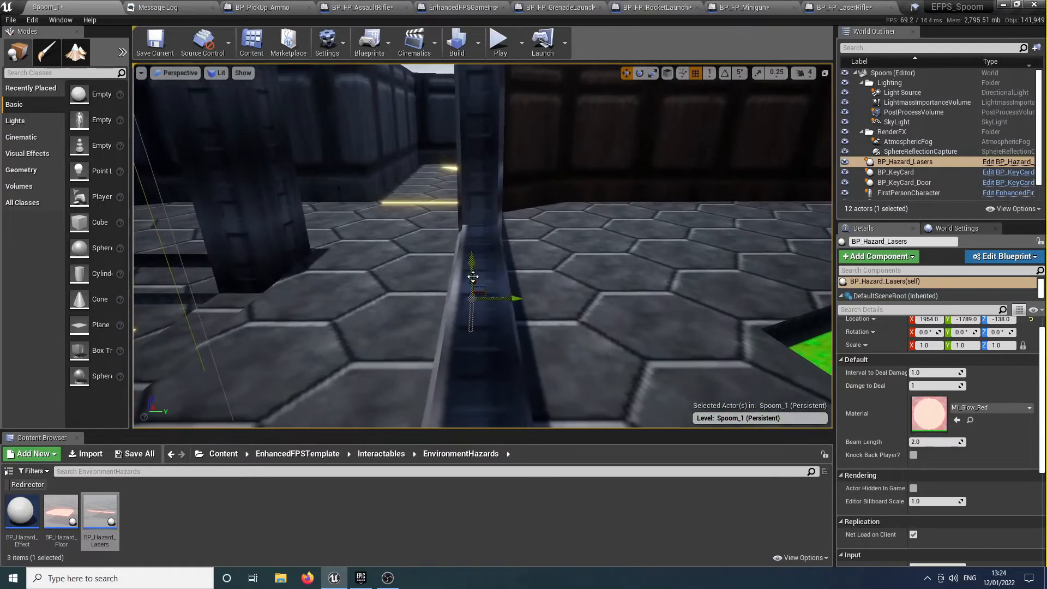
# Position the laser at about X 1673, Y -1771, Z 30 and scale it to about 3.6 in X to span the window opening
pyautogui.moveTo(480, 202); pyautogui.dragTo(513, 209)
pyautogui.moveTo(512, 214); pyautogui.dragTo(655, 217, button='right')
pyautogui.press('a')
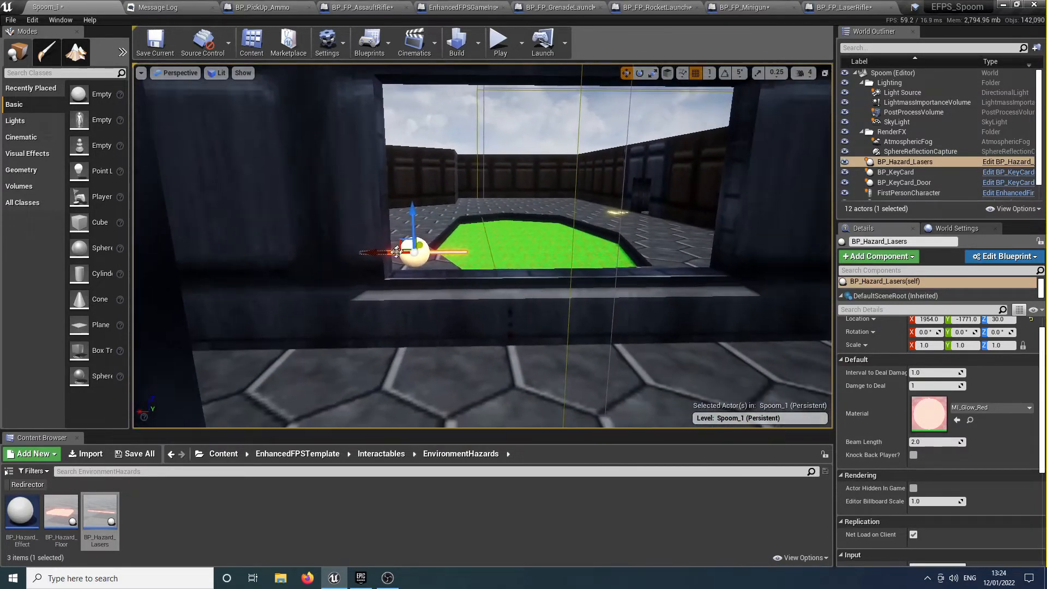
pyautogui.moveTo(392, 254); pyautogui.dragTo(545, 238)
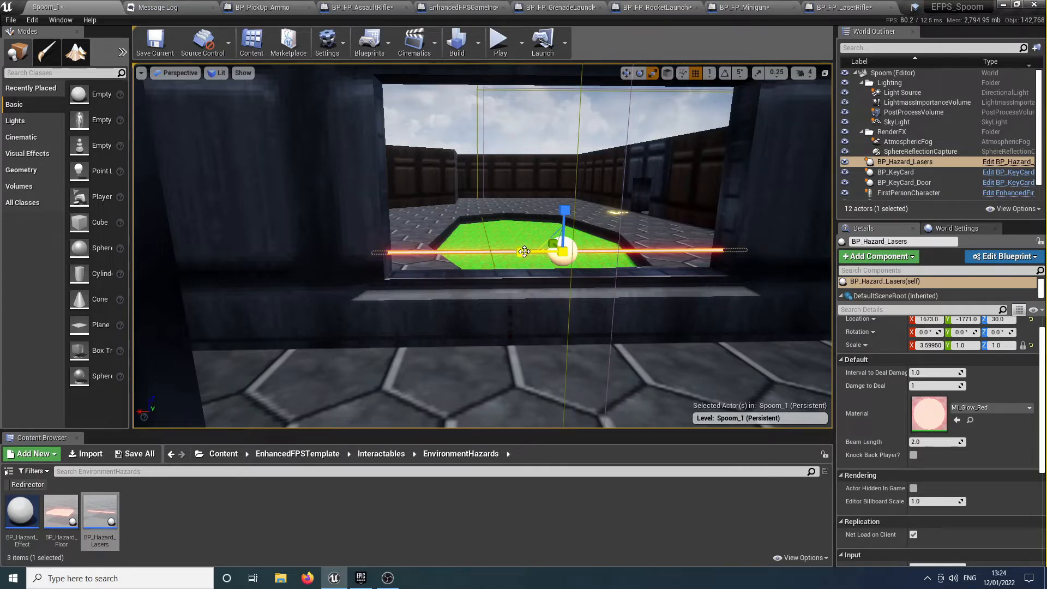
# Duplicate the laser upward into a stack of six evenly spaced beams across the window opening
pyautogui.keyDown('alt'); pyautogui.moveTo(565, 228); pyautogui.dragTo(577, 155); pyautogui.keyUp('alt')
pyautogui.keyDown('ctrl'); pyautogui.click(569, 220); pyautogui.keyUp('ctrl')
pyautogui.keyDown('ctrl'); pyautogui.click(568, 249); pyautogui.keyUp('ctrl')
pyautogui.hotkey('ctrl', 'w')
pyautogui.moveTo(562, 158); pyautogui.dragTo(565, 54)
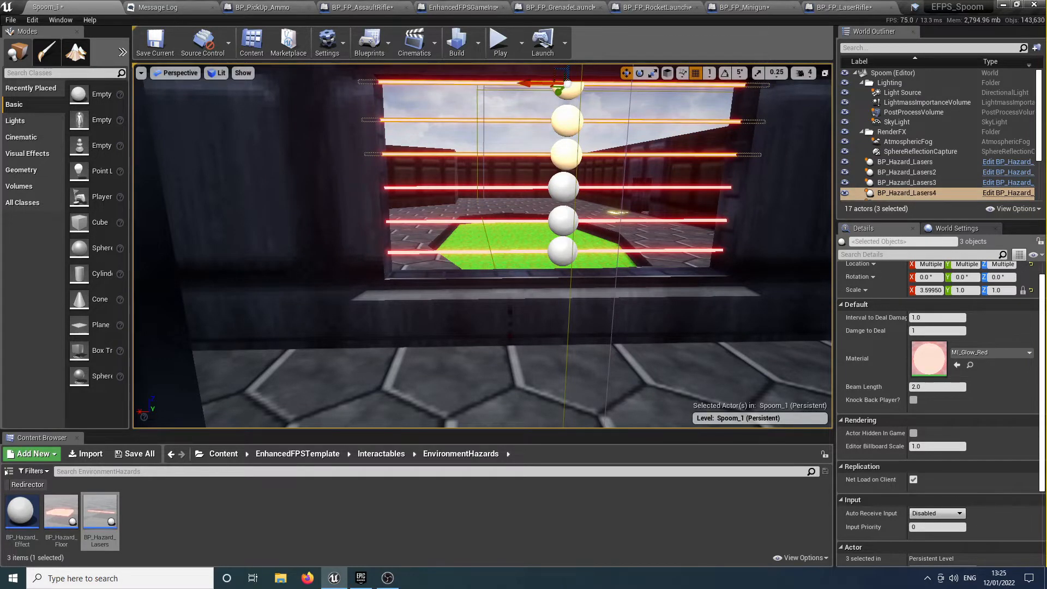
# Delete the topmost laser at the upper edge of the window opening
pyautogui.moveTo(578, 142); pyautogui.dragTo(572, 87, button='right')
pyautogui.click(573, 145)
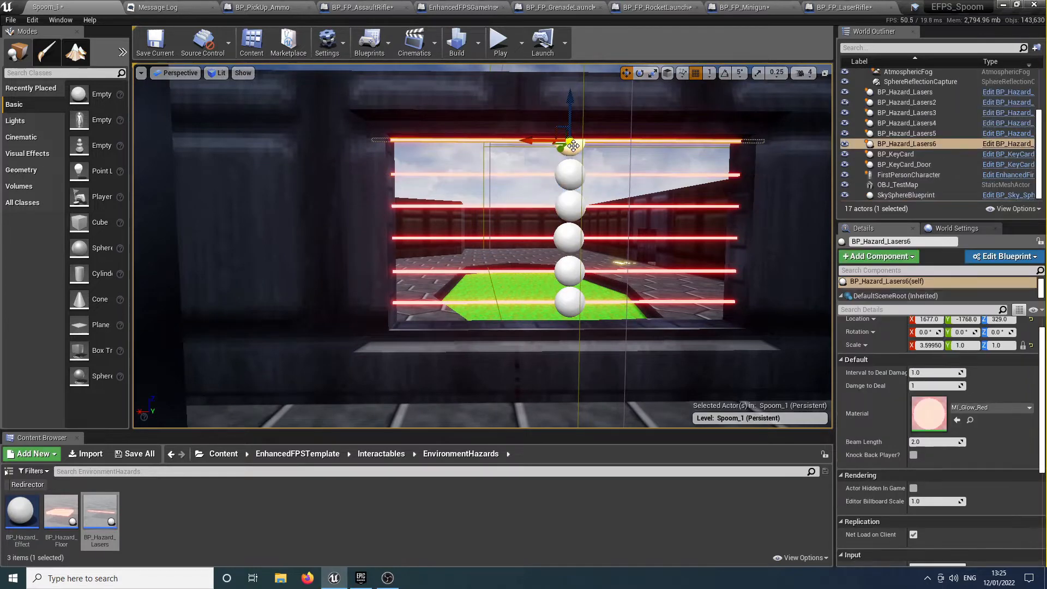
pyautogui.press('Delete')
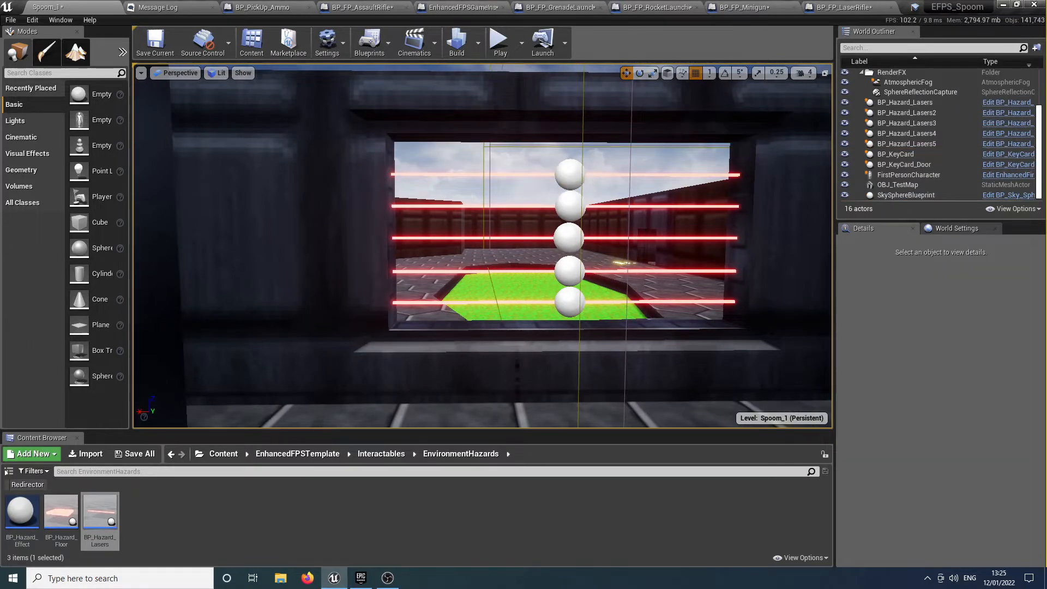
# Raise all five lasers together slightly, bringing the lowest beam to about Z 37
pyautogui.click(575, 196)
pyautogui.click(570, 175)
pyautogui.keyDown('ctrl'); pyautogui.click(570, 206); pyautogui.keyUp('ctrl')
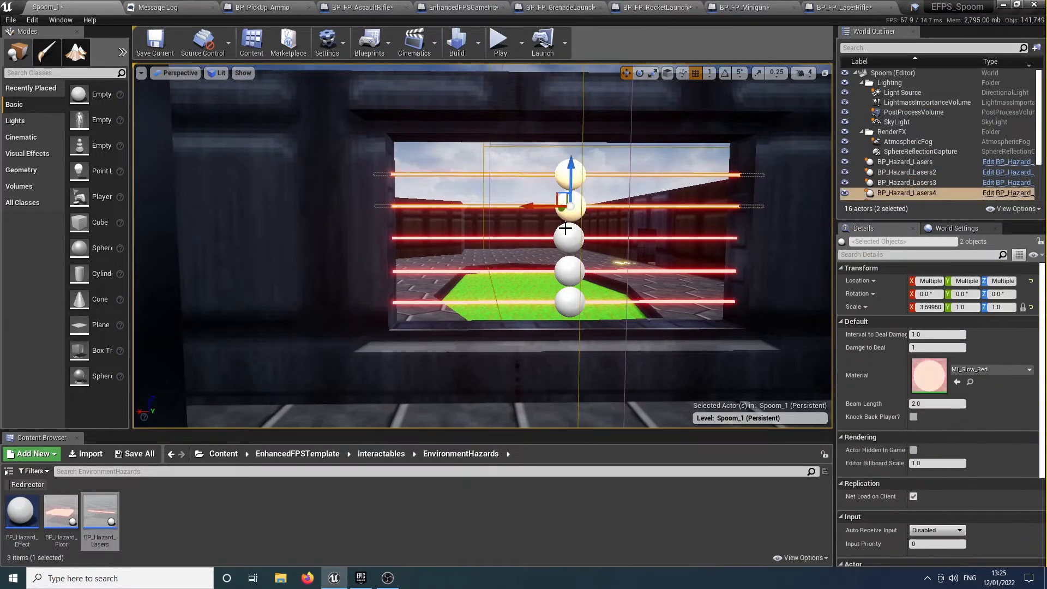
pyautogui.keyDown('ctrl'); pyautogui.click(567, 238); pyautogui.keyUp('ctrl')
pyautogui.keyDown('ctrl'); pyautogui.click(568, 277); pyautogui.keyUp('ctrl')
pyautogui.keyDown('ctrl'); pyautogui.click(570, 303); pyautogui.keyUp('ctrl')
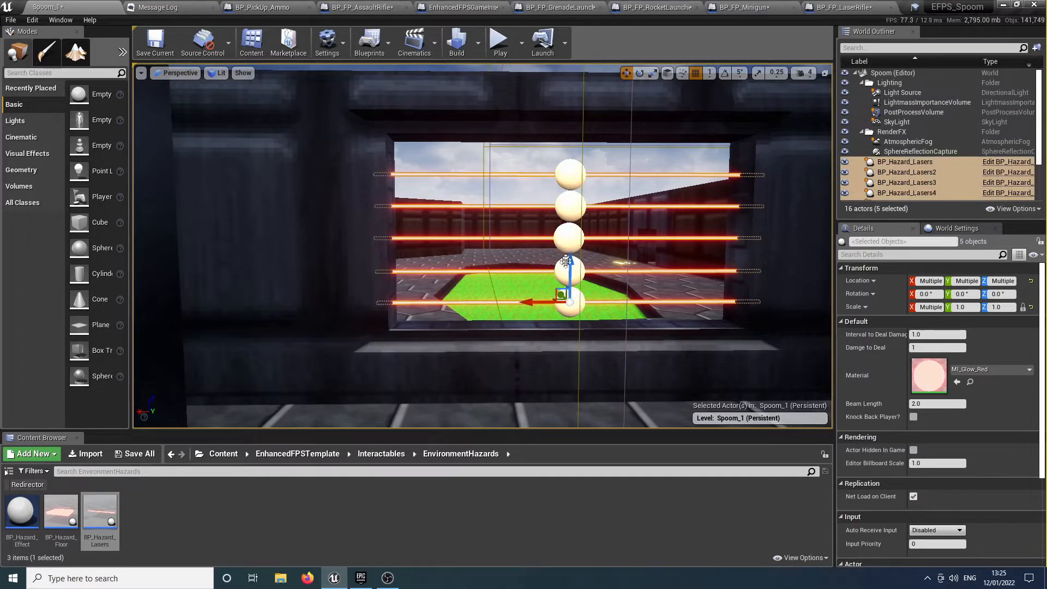
pyautogui.moveTo(567, 271); pyautogui.dragTo(568, 266)
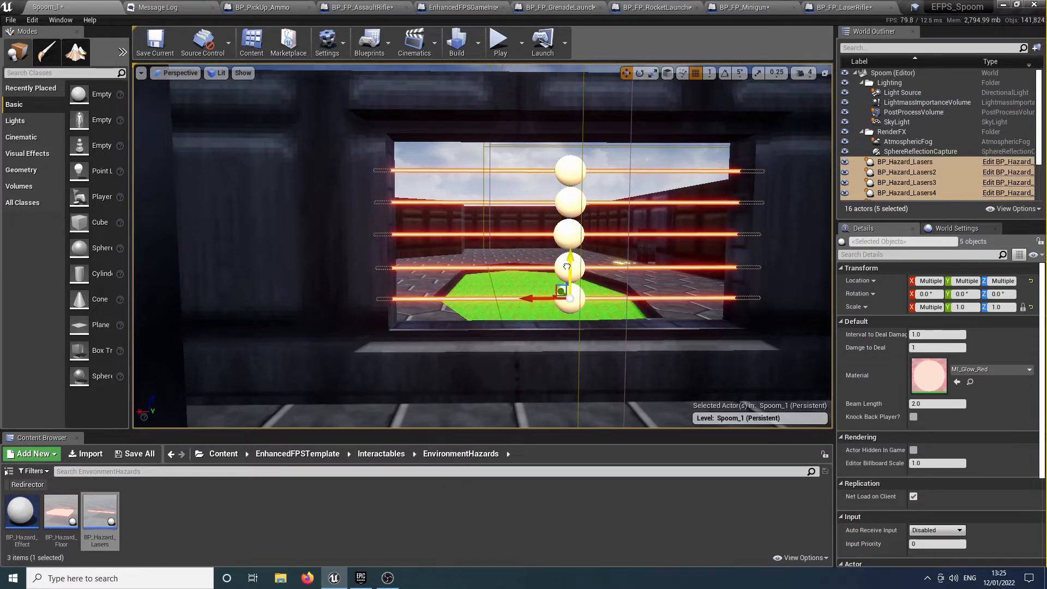
# Set Damage to Deal to 5 and enable Knock Back Player on all five lasers
pyautogui.click(522, 386)
pyautogui.press('s')
pyautogui.moveTo(522, 386)
pyautogui.mouseDown(button='right')
pyautogui.moveTo(540, 393)
pyautogui.moveTo(556, 379)
pyautogui.moveTo(518, 381)
pyautogui.mouseUp(button='right')
pyautogui.press('w')
pyautogui.press('d')
pyautogui.press('w')
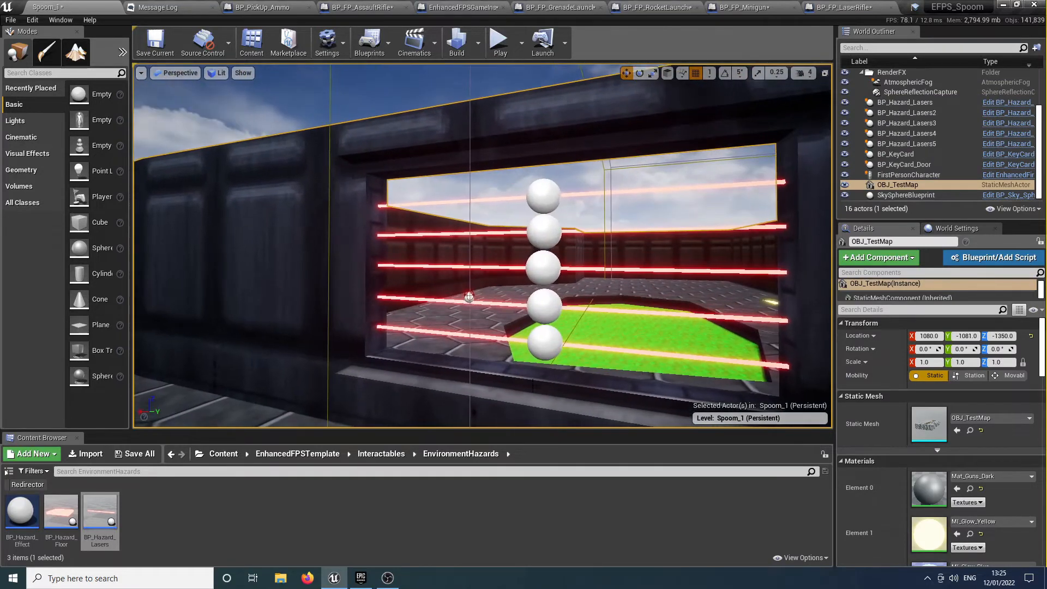
pyautogui.click(547, 343)
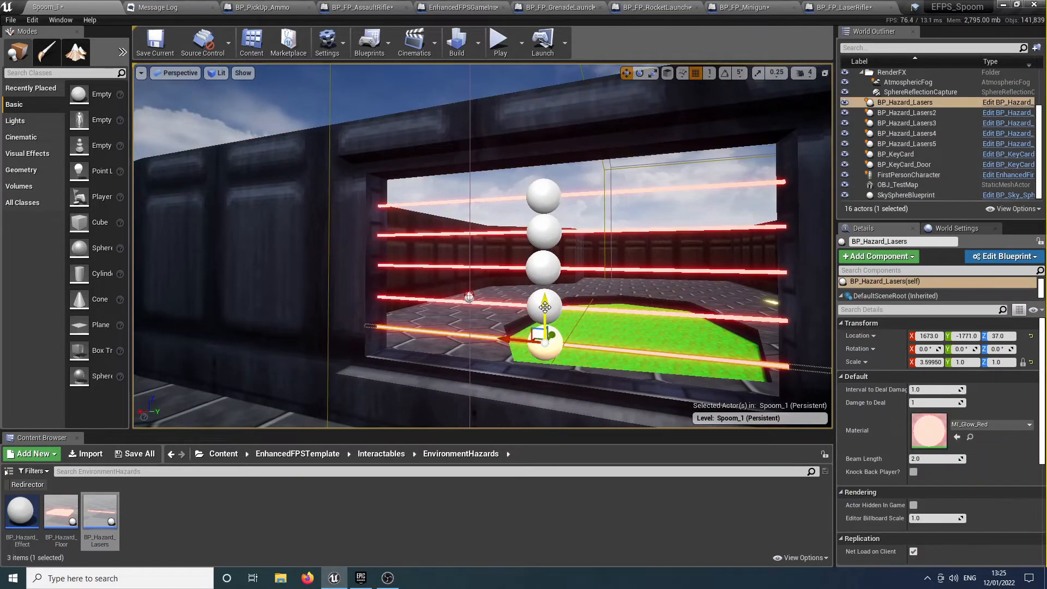
pyautogui.keyDown('ctrl'); pyautogui.click(551, 309); pyautogui.keyUp('ctrl')
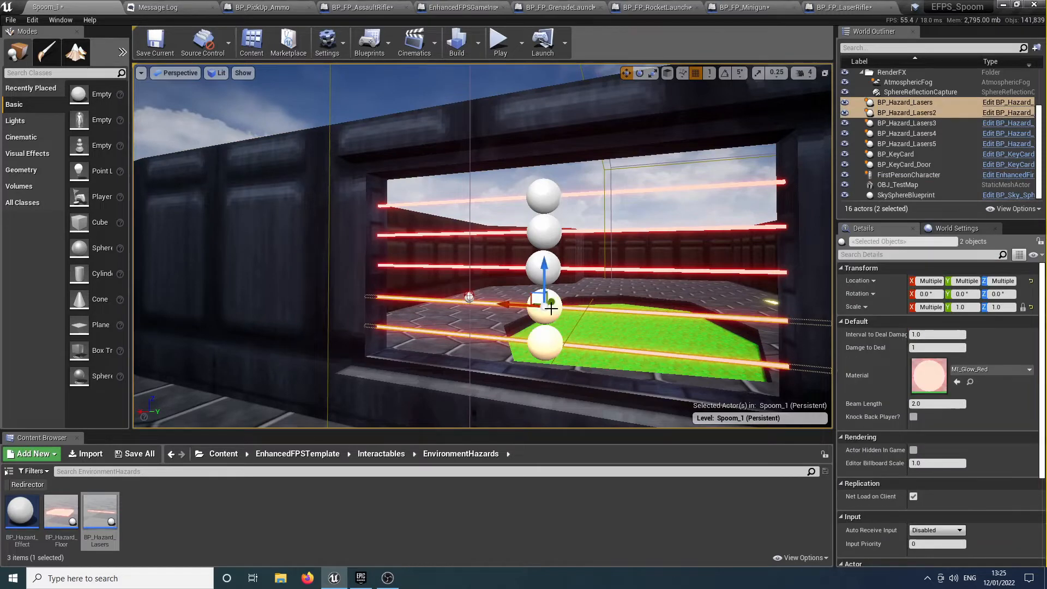
pyautogui.keyDown('ctrl'); pyautogui.click(549, 267); pyautogui.keyUp('ctrl')
pyautogui.keyDown('ctrl'); pyautogui.click(544, 233); pyautogui.keyUp('ctrl')
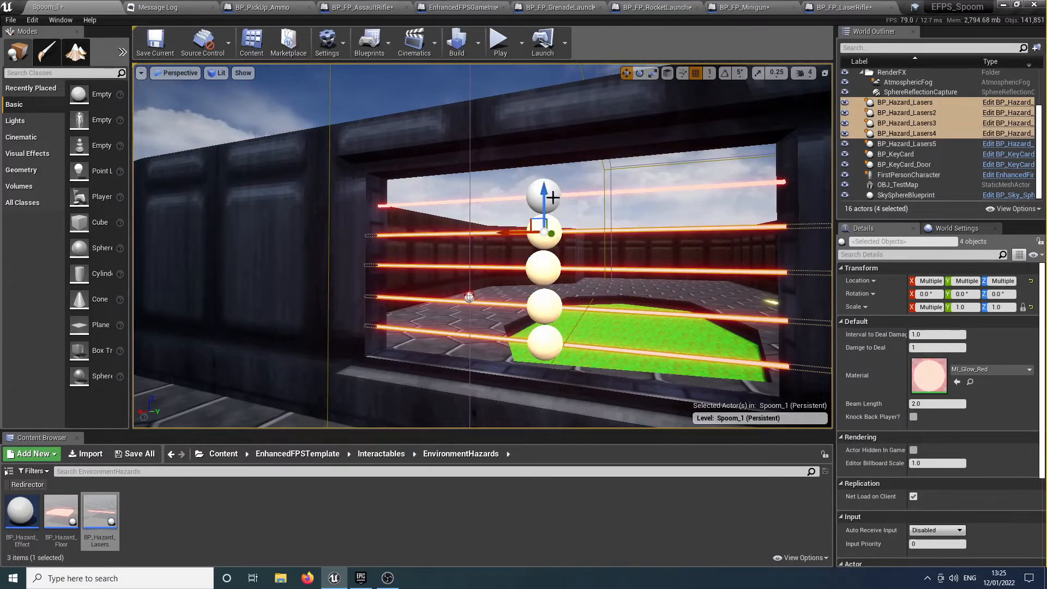
pyautogui.press('a')
pyautogui.moveTo(555, 208); pyautogui.dragTo(558, 207, button='right')
pyautogui.keyDown('ctrl'); pyautogui.click(588, 205); pyautogui.keyUp('ctrl')
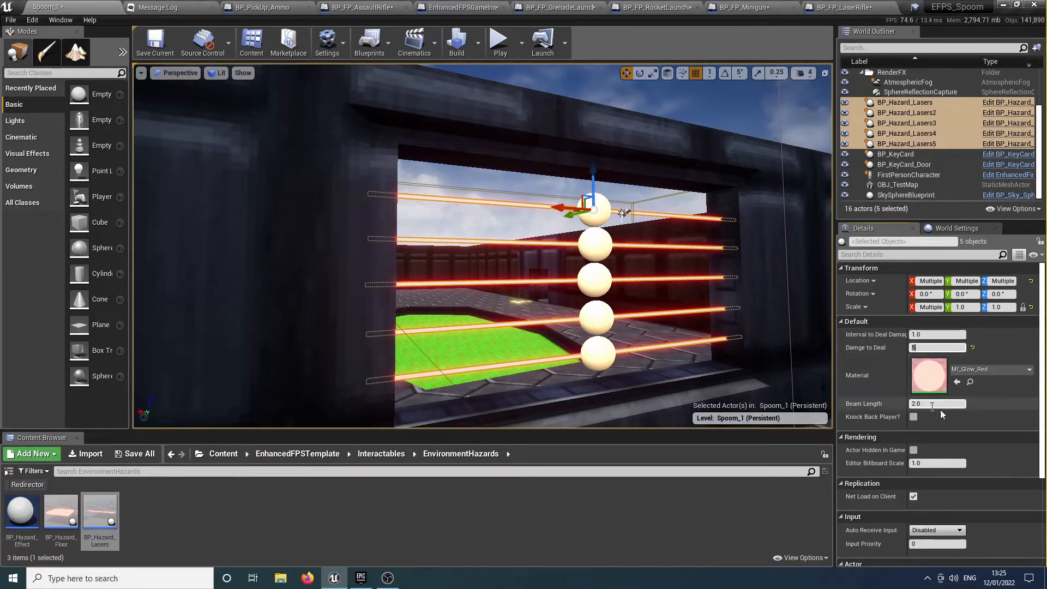
pyautogui.click(914, 417)
# Play-test the laser barrier by jumping into the beams in the window opening
pyautogui.click(499, 38)
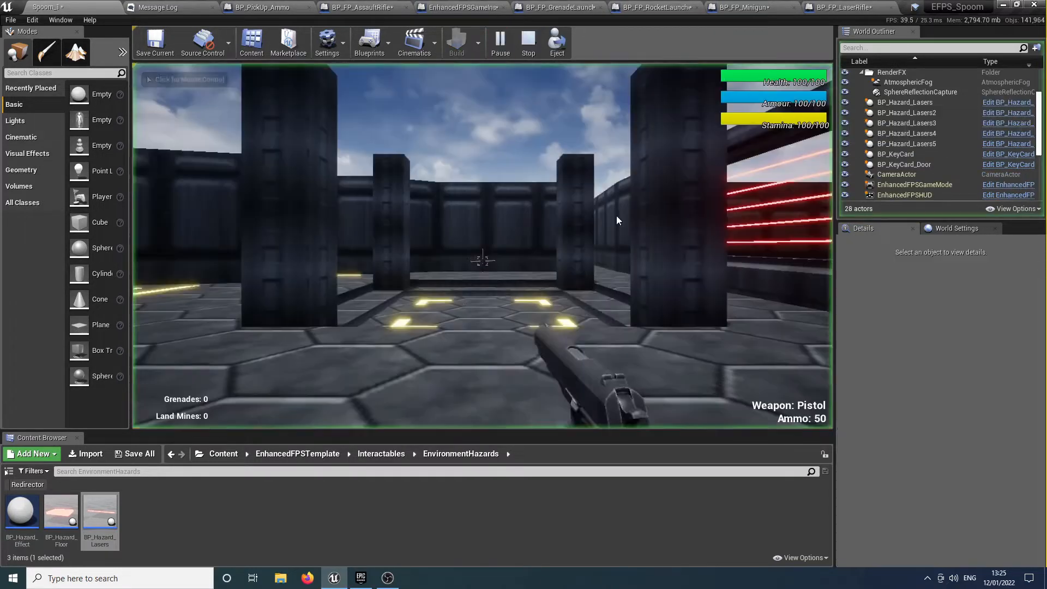
pyautogui.click(483, 260)
pyautogui.press('w')
pyautogui.press('space')
pyautogui.press('w')
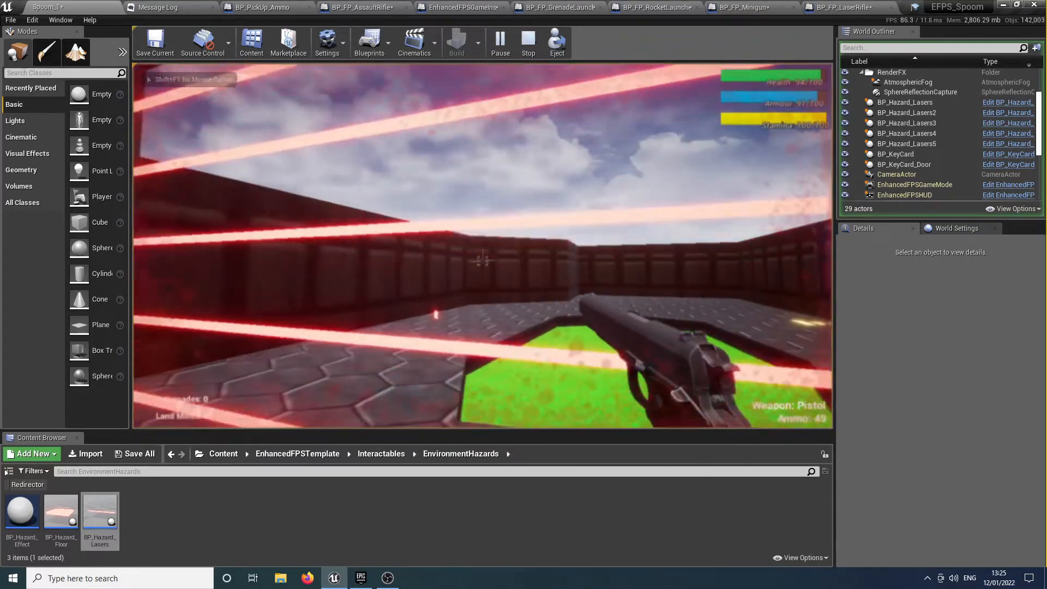
pyautogui.press('w')
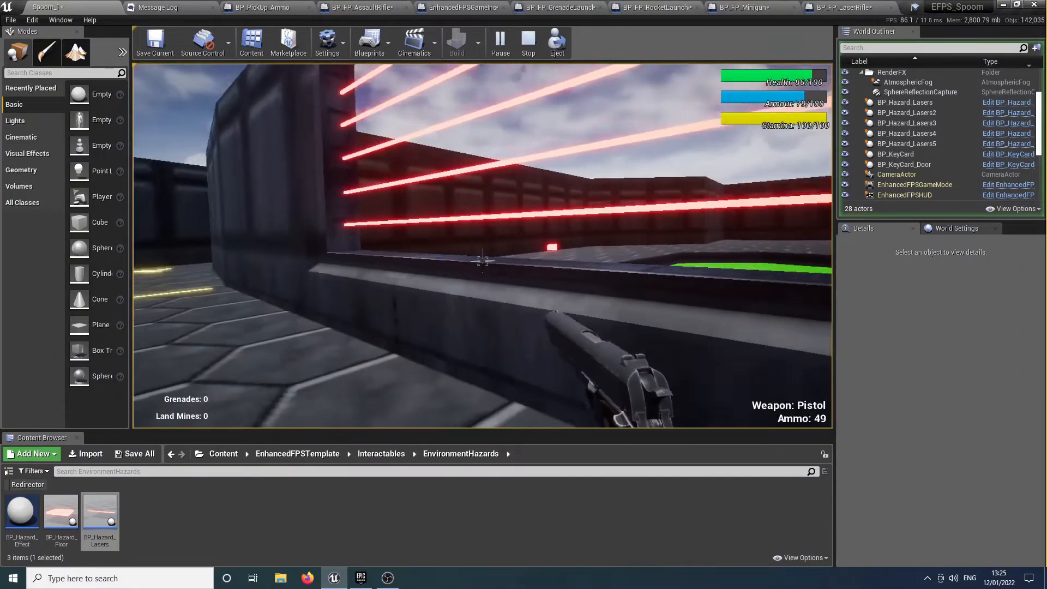
pyautogui.press('w')
pyautogui.press('Escape')
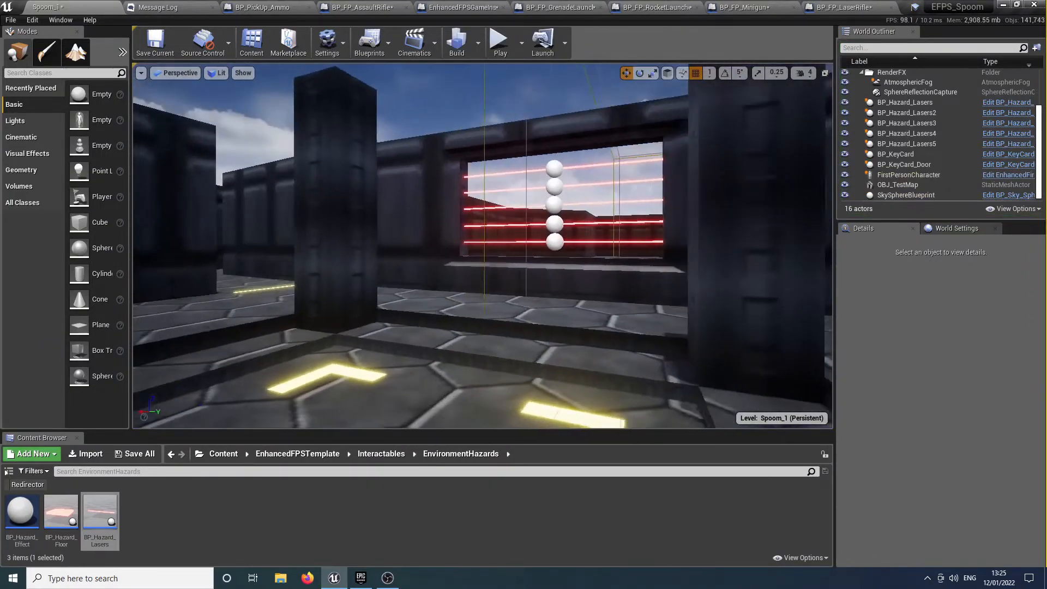
# Set Damage to Deal to 0 on all five lasers in the window opening
pyautogui.moveTo(617, 265); pyautogui.dragTo(596, 277, button='right')
pyautogui.press('w')
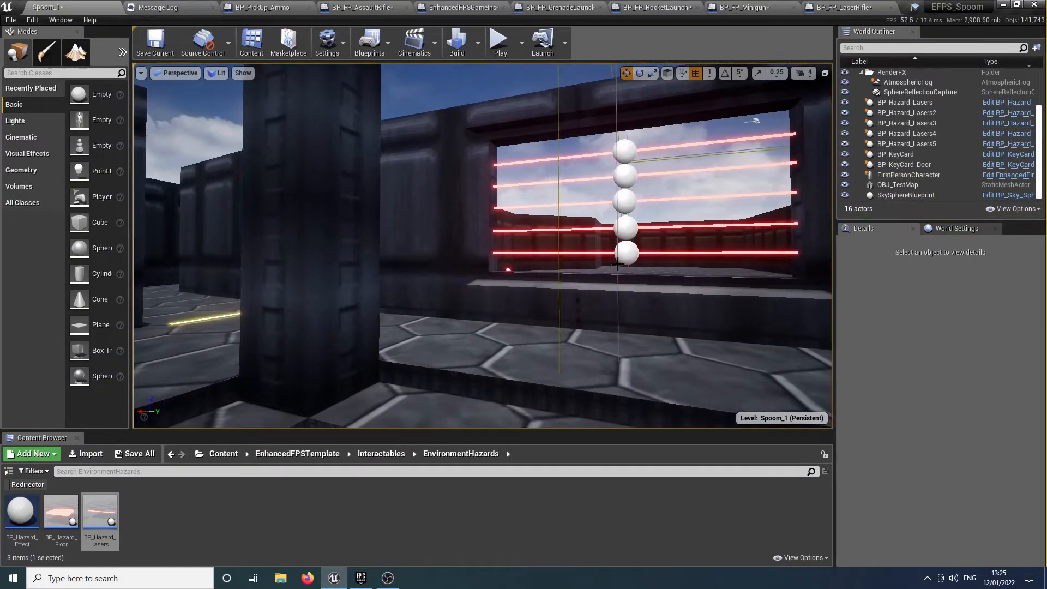
pyautogui.click(626, 252)
pyautogui.keyDown('ctrl'); pyautogui.click(619, 229); pyautogui.keyUp('ctrl')
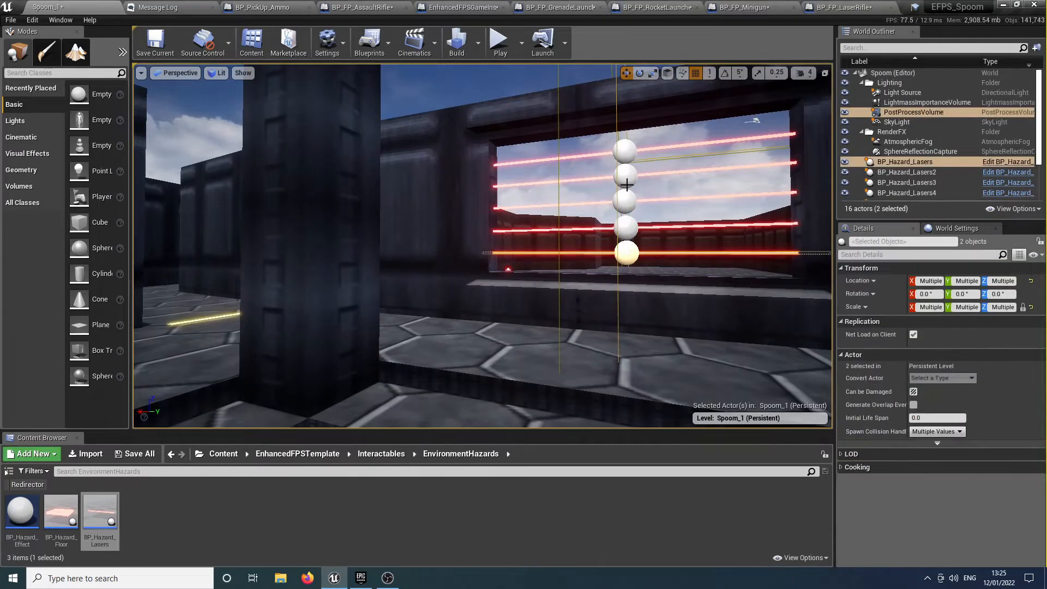
pyautogui.click(625, 153)
pyautogui.keyDown('ctrl'); pyautogui.click(625, 176); pyautogui.keyUp('ctrl')
pyautogui.keyDown('ctrl'); pyautogui.click(625, 201); pyautogui.keyUp('ctrl')
pyautogui.keyDown('ctrl'); pyautogui.click(626, 227); pyautogui.keyUp('ctrl')
pyautogui.keyDown('ctrl'); pyautogui.click(627, 253); pyautogui.keyUp('ctrl')
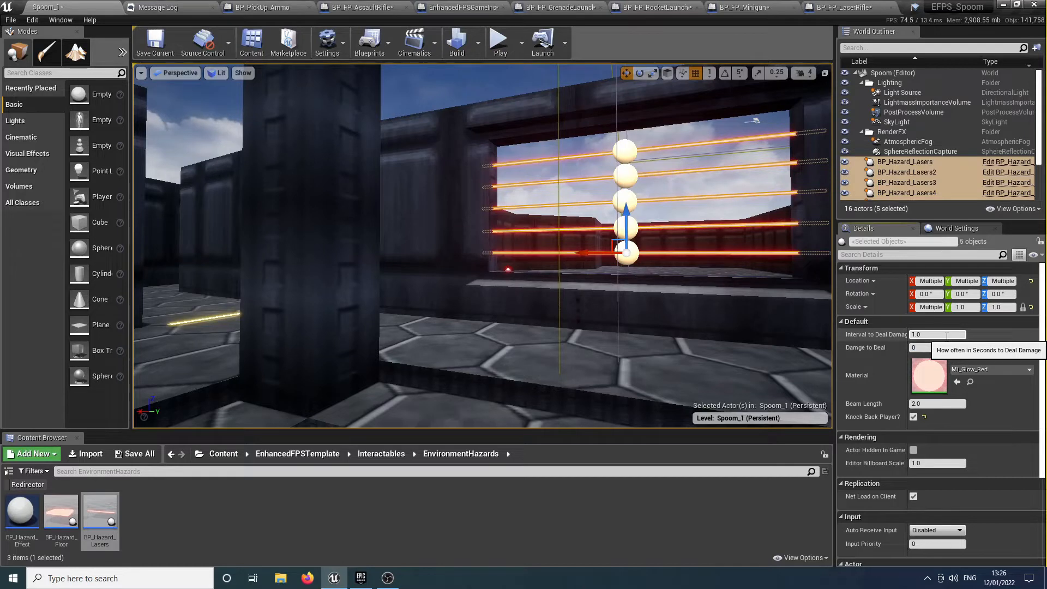
# Change the material of all five lasers in the window opening to MI_Glow_Blue
pyautogui.click(996, 372)
pyautogui.write('glow')
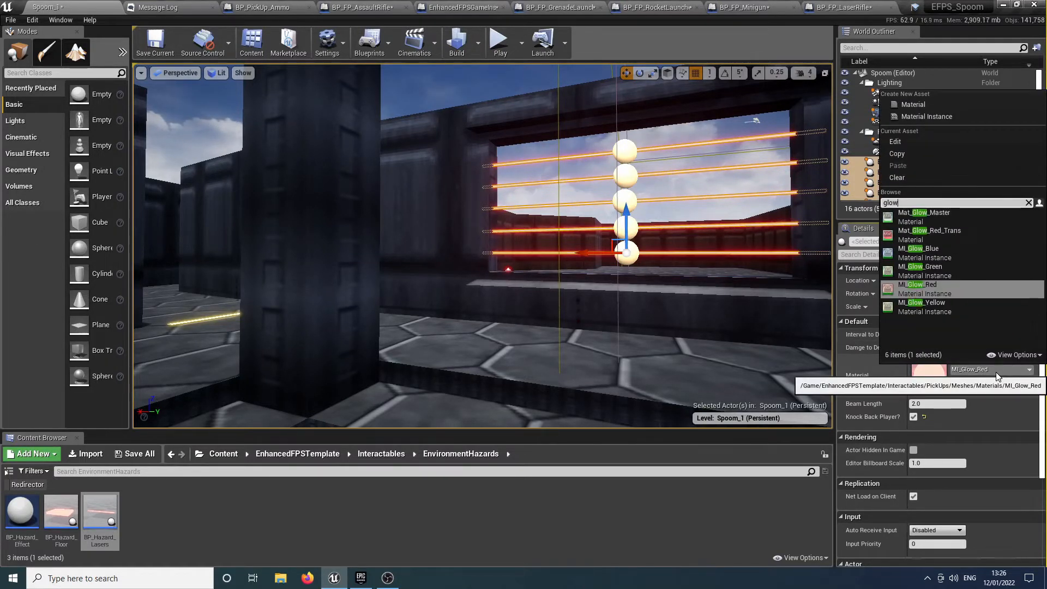
pyautogui.press('Up')
pyautogui.press('Up')
pyautogui.press('Return')
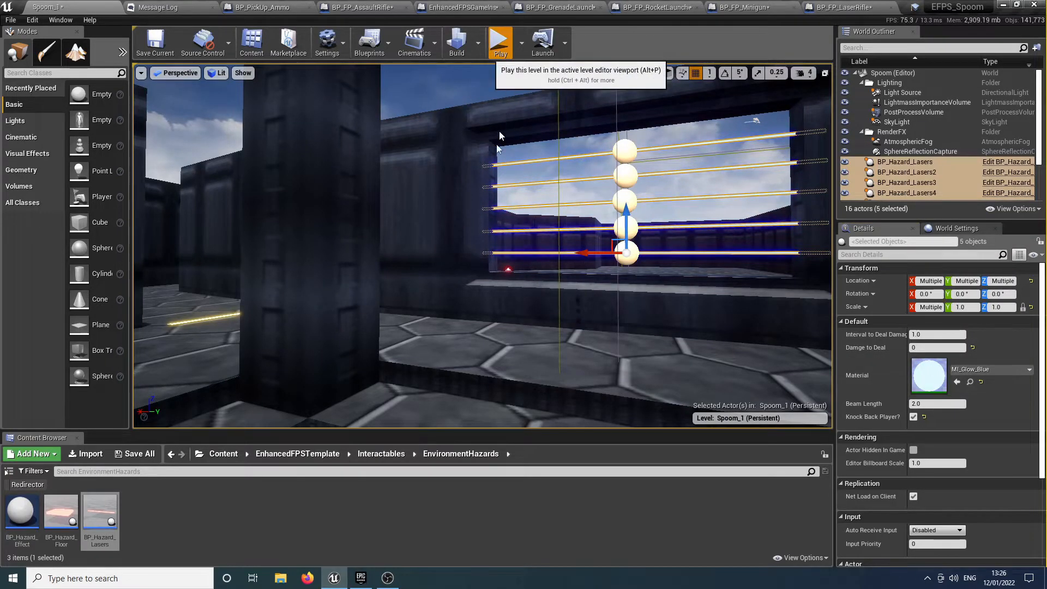
# Play-test the blue laser barrier by repeatedly jumping into the beams in the window opening
pyautogui.click(498, 41)
pyautogui.click(501, 207)
pyautogui.press('w')
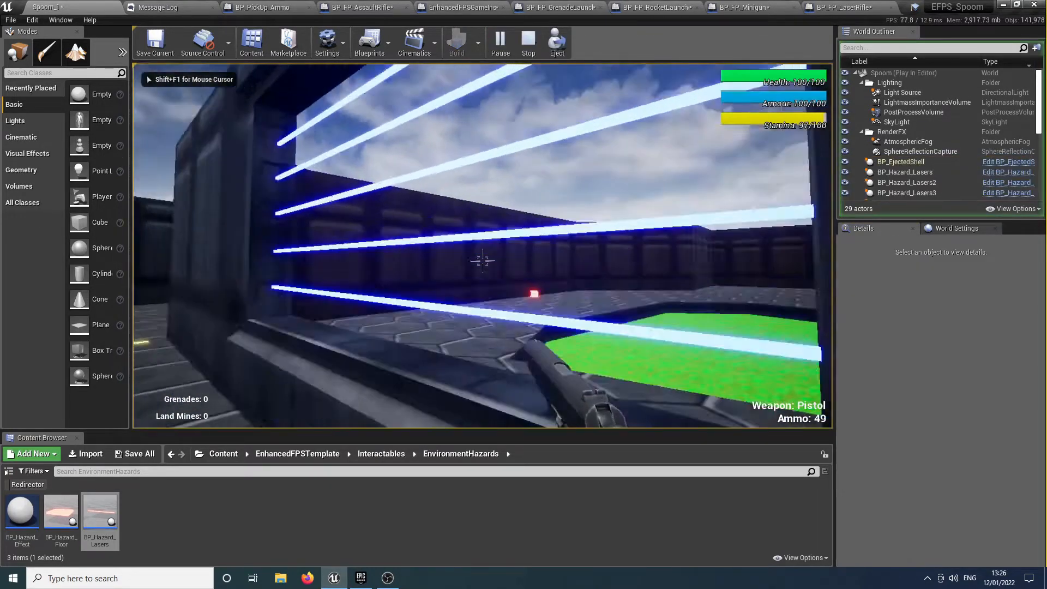
pyautogui.press('s')
pyautogui.press('w')
pyautogui.press('space')
pyautogui.press('s')
pyautogui.press('space')
pyautogui.press('w')
pyautogui.press('space')
pyautogui.press('s')
pyautogui.press('w')
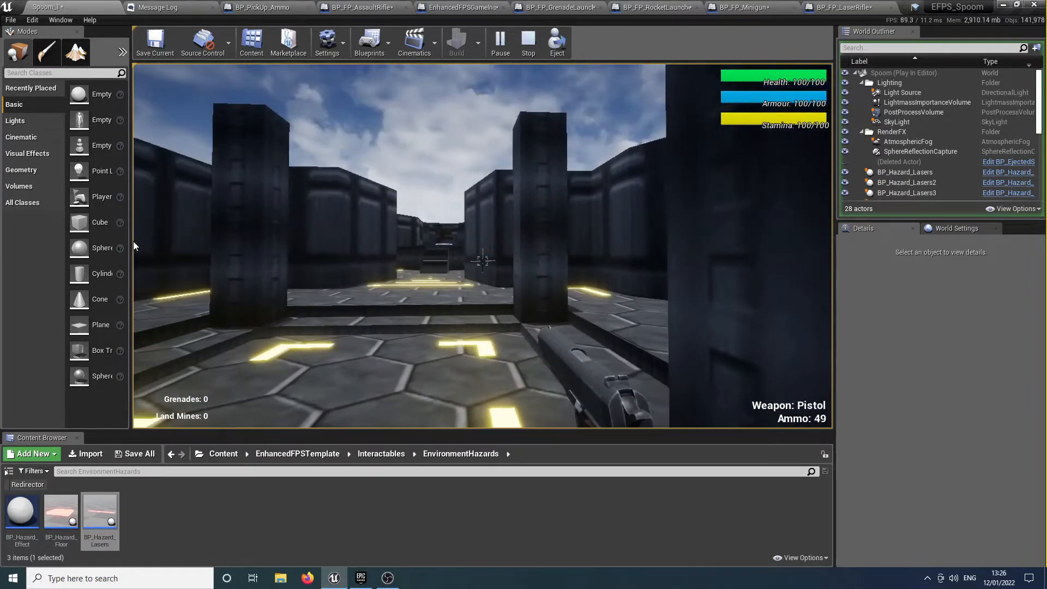
pyautogui.press('Escape')
# Place a BP_PickUp_Armour from the PickUps folder on the blue glowing pedestal and set its Amount to Heal to 50
pyautogui.moveTo(252, 234); pyautogui.dragTo(249, 276, button='right')
pyautogui.press('w')
pyautogui.press('s')
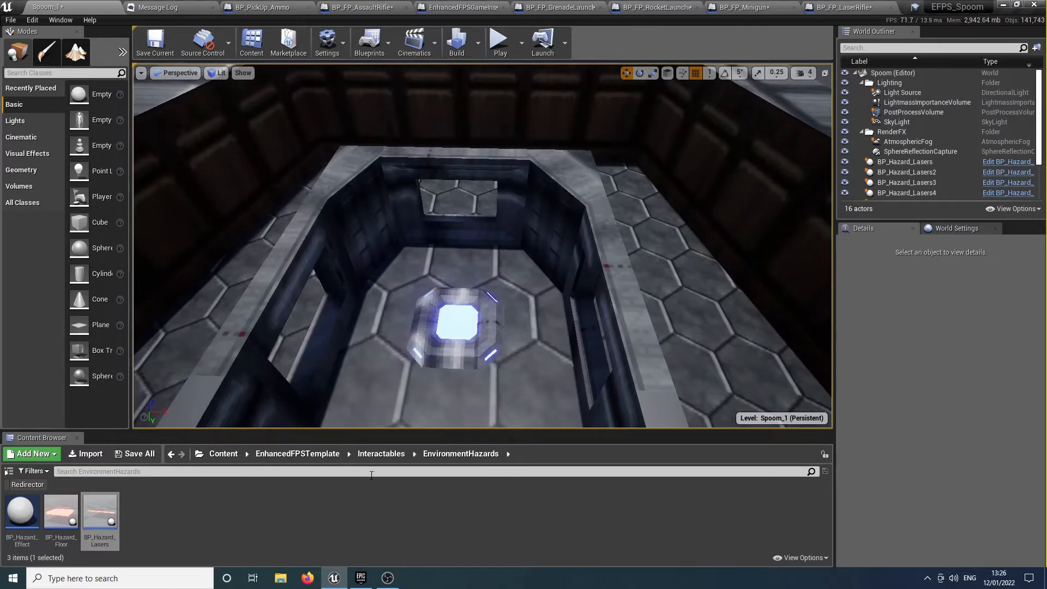
pyautogui.click(381, 454)
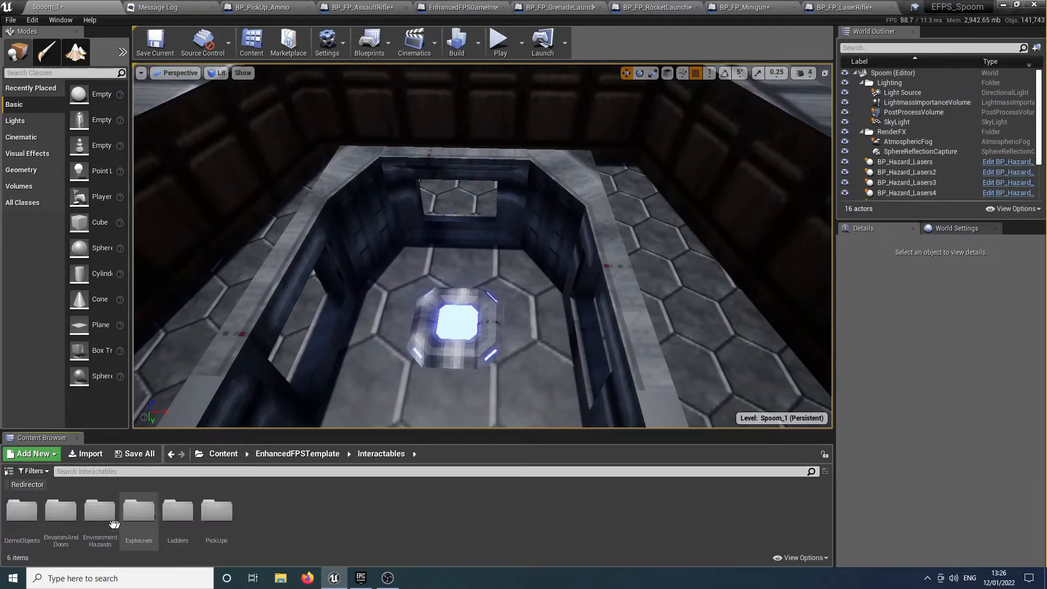
pyautogui.doubleClick(216, 510)
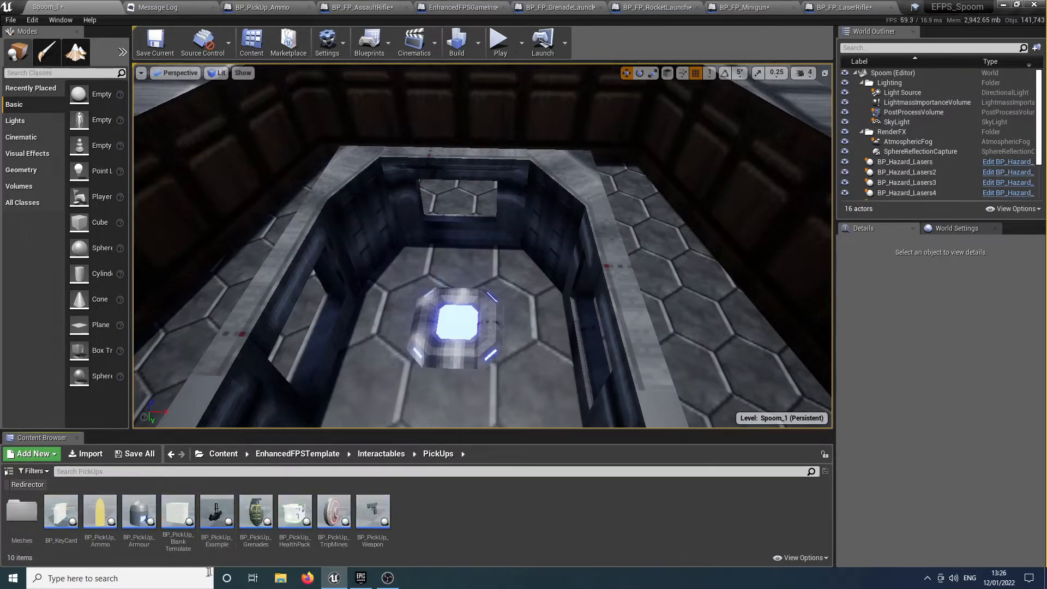
pyautogui.moveTo(126, 533); pyautogui.dragTo(459, 306)
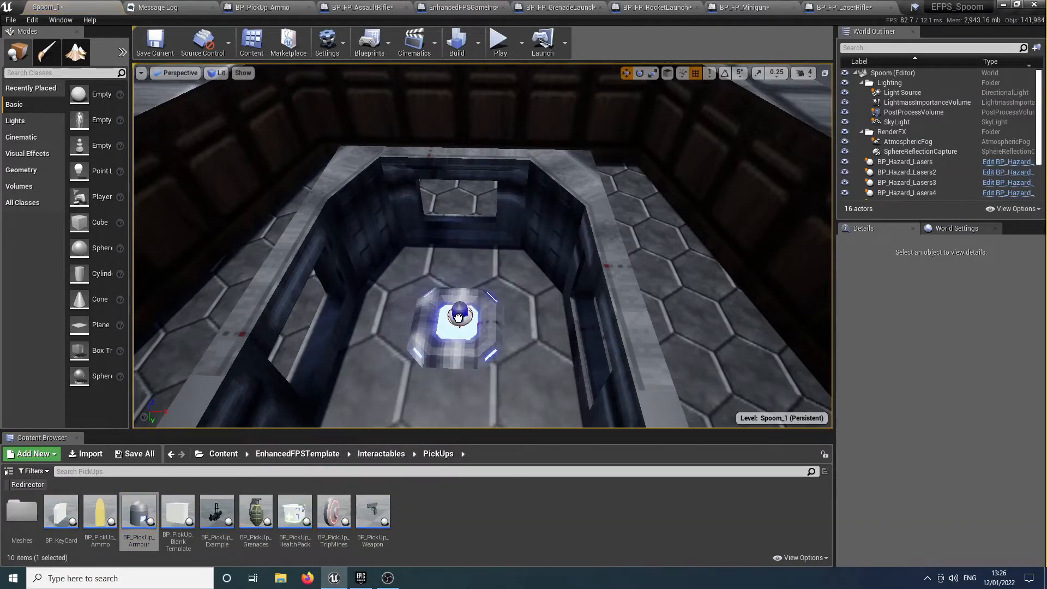
pyautogui.moveTo(482, 245); pyautogui.dragTo(474, 339, button='right')
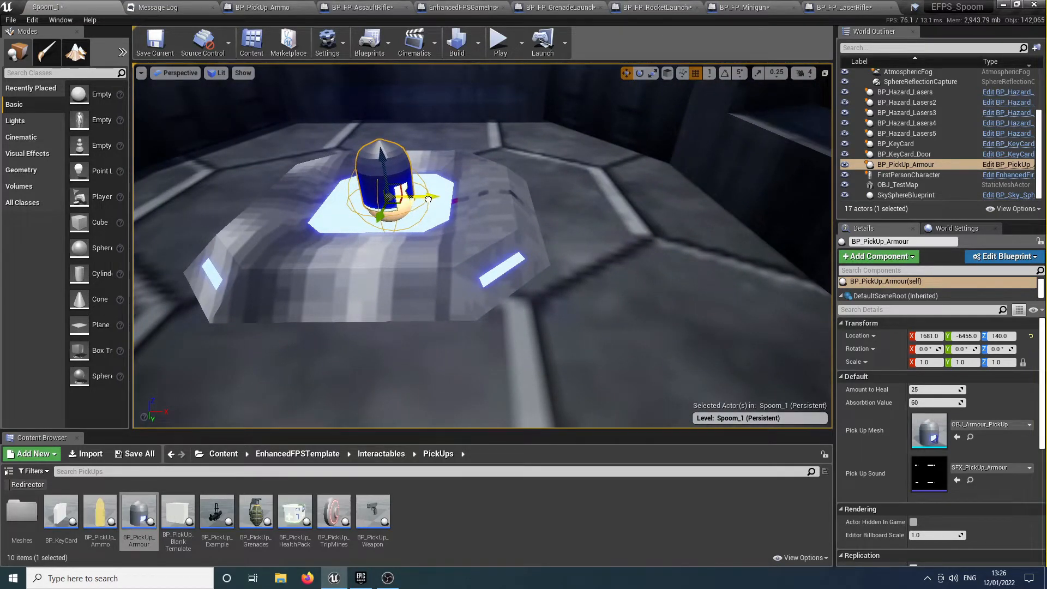
pyautogui.moveTo(466, 184); pyautogui.dragTo(428, 184, button='right')
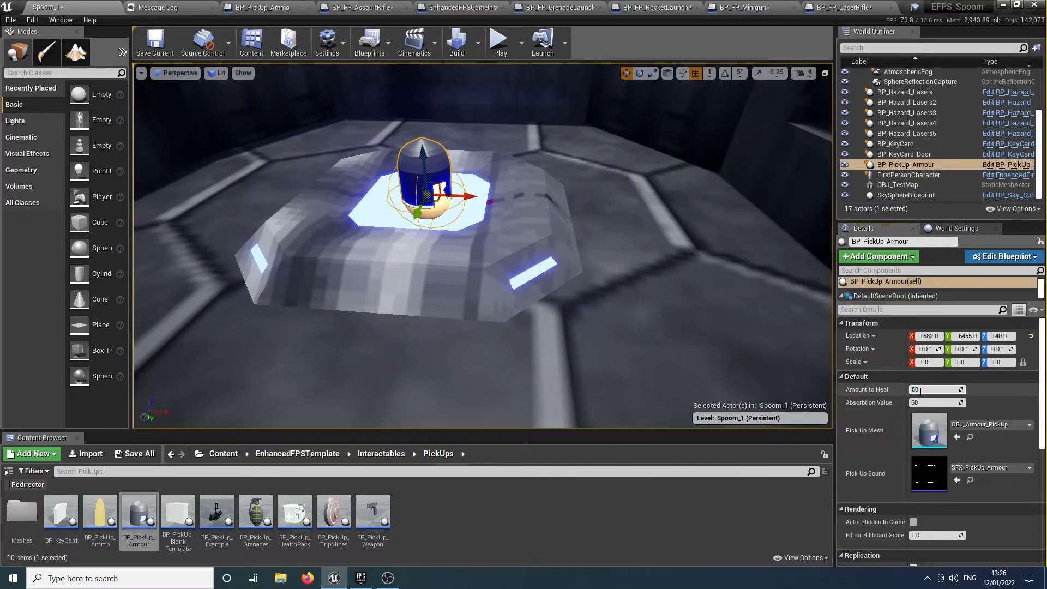
# Try OBJ_PickUp_Armour as the armour pickup's mesh and inspect it on the pedestal
pyautogui.click(990, 425)
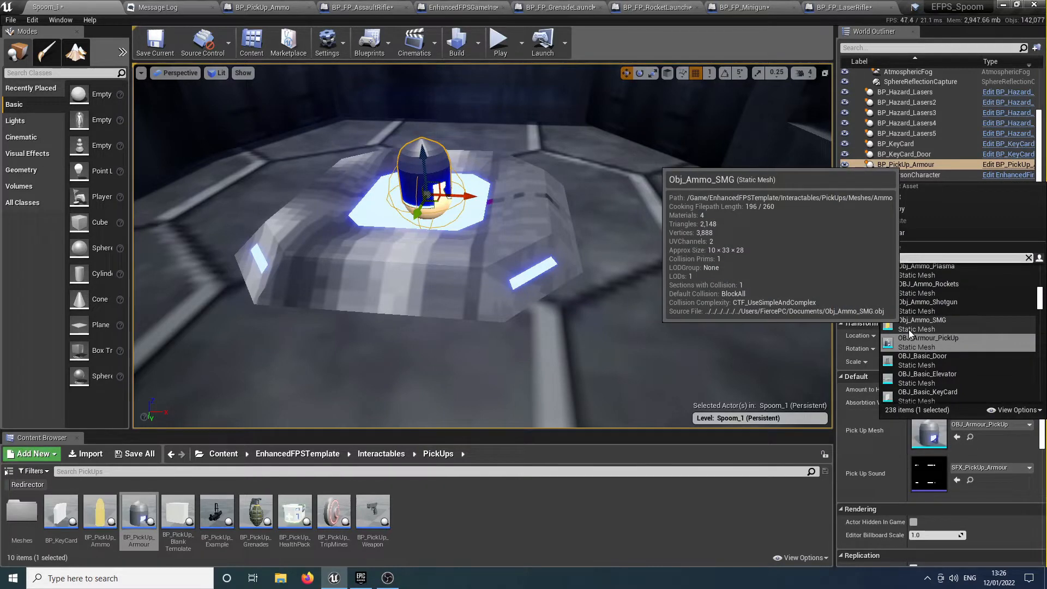
pyautogui.write('armour')
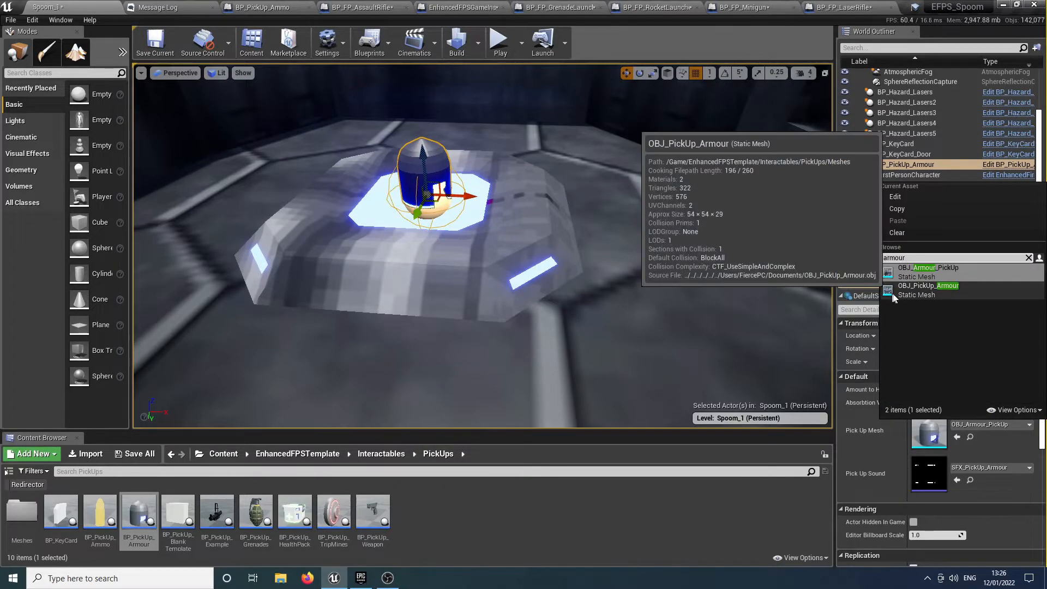
pyautogui.click(927, 292)
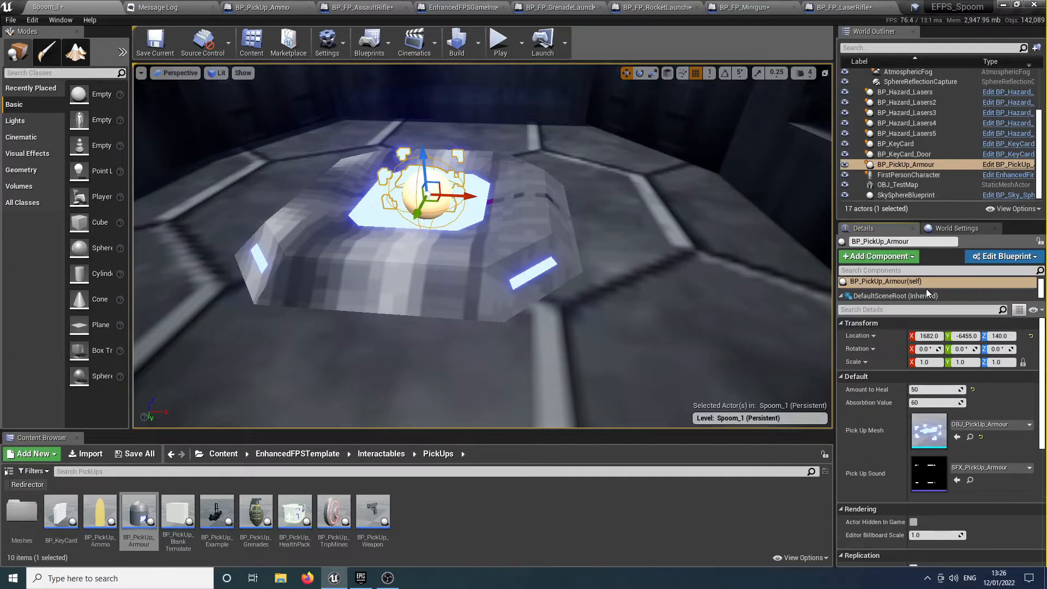
pyautogui.moveTo(646, 251); pyautogui.dragTo(794, 229, button='right')
pyautogui.press('a')
pyautogui.press('d')
pyautogui.press('w')
pyautogui.moveTo(585, 230); pyautogui.dragTo(655, 288, button='right')
pyautogui.press('s')
pyautogui.press('a')
pyautogui.press('w')
pyautogui.press('d')
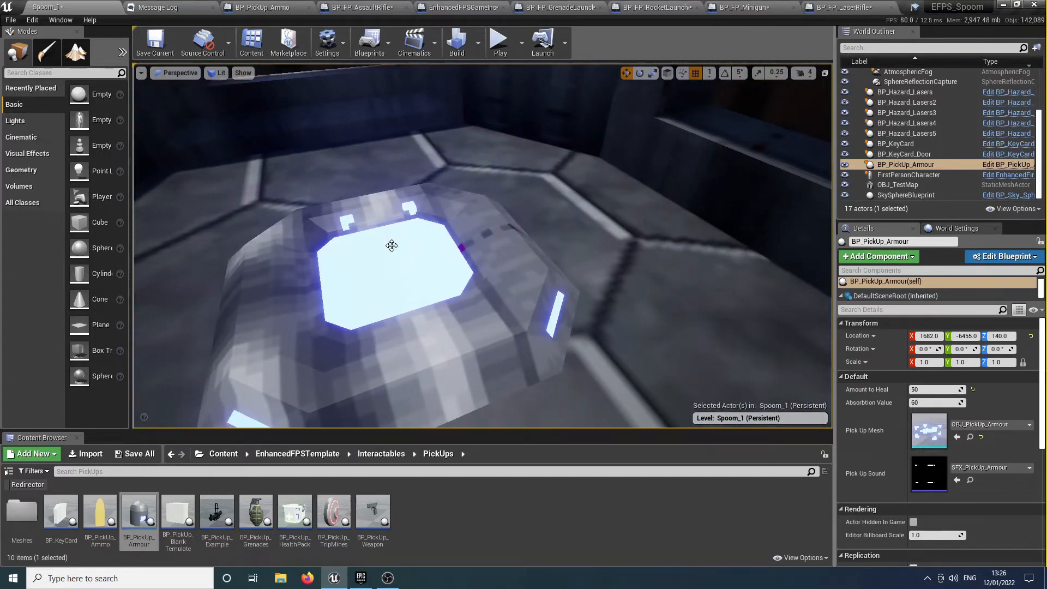
# Reset the armour pickup's mesh to its default
pyautogui.click(993, 425)
pyautogui.click(994, 439)
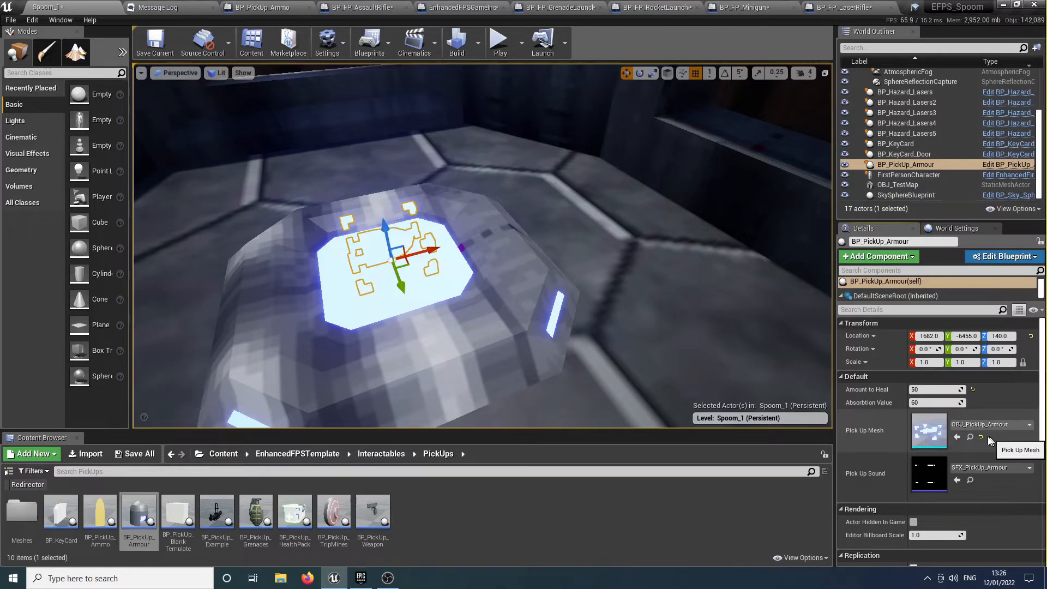
pyautogui.click(982, 438)
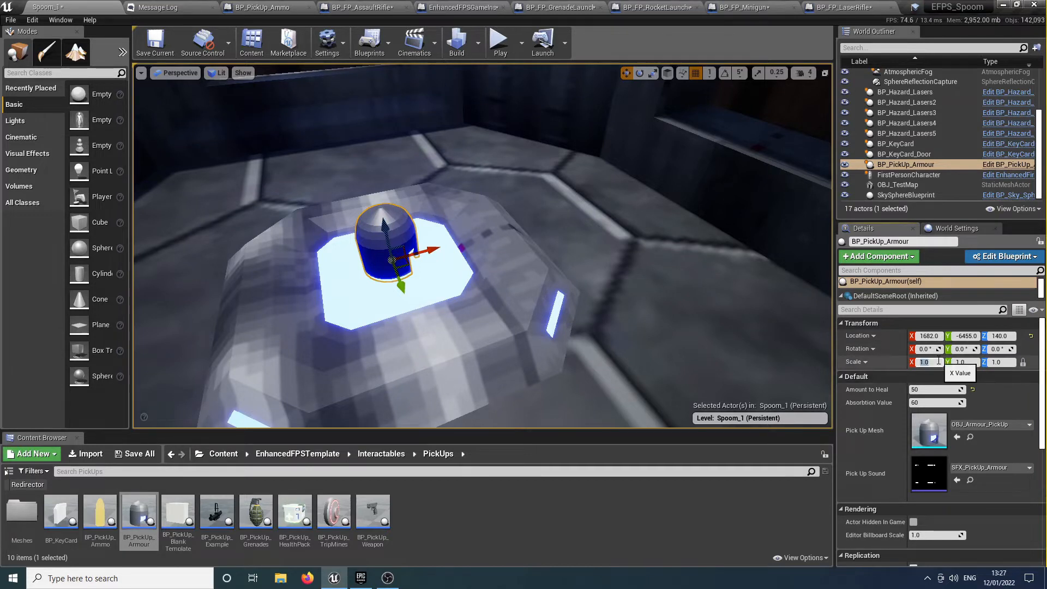
# Scale the armour pickup uniformly to 2 and raise it on the pedestal to about Z 155
pyautogui.write('2')
pyautogui.press('Tab')
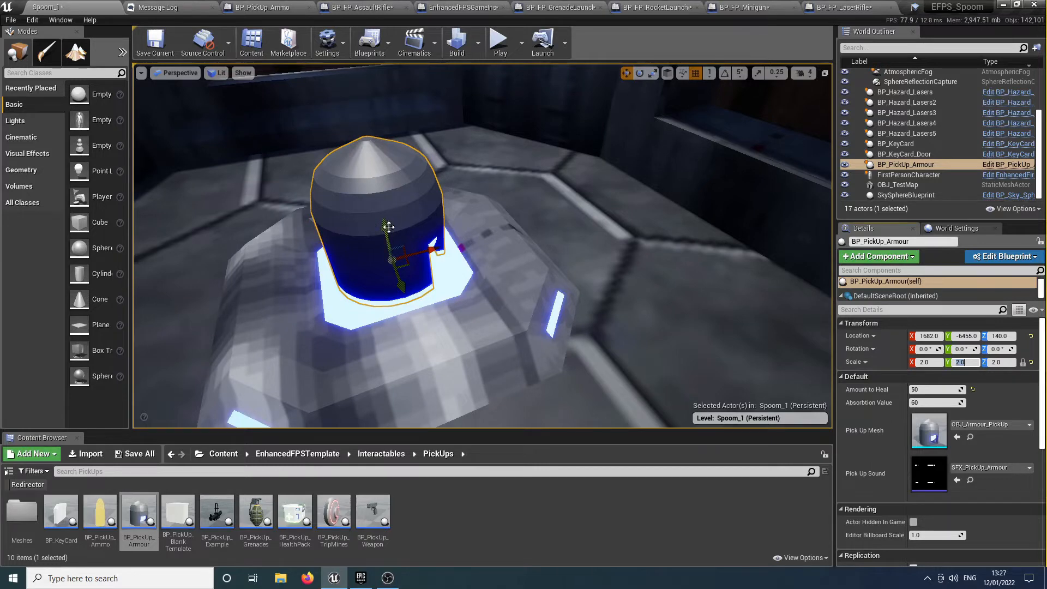
pyautogui.moveTo(385, 224); pyautogui.dragTo(380, 209)
pyautogui.moveTo(411, 324)
pyautogui.mouseDown(button='right')
pyautogui.moveTo(600, 311)
pyautogui.moveTo(426, 311)
pyautogui.moveTo(411, 324)
pyautogui.mouseUp(button='right')
pyautogui.press('s')
pyautogui.press('f')
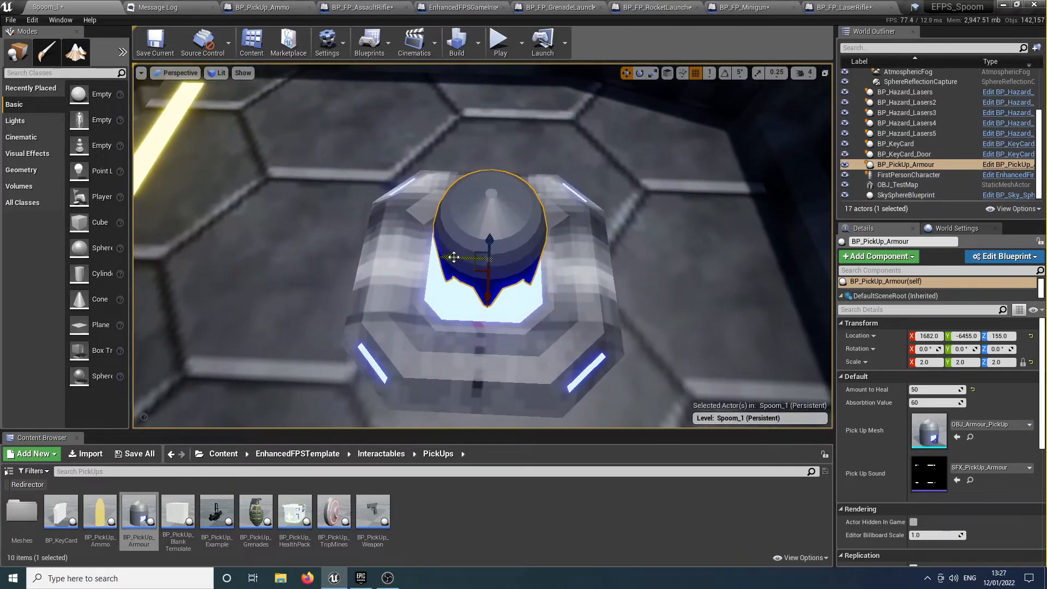
# Play-test the armour pickup by running up the stairs to the pedestal, collecting it and heading back towards the lasers
pyautogui.click(500, 41)
pyautogui.click(614, 148)
pyautogui.hotkey('shift', 'w')
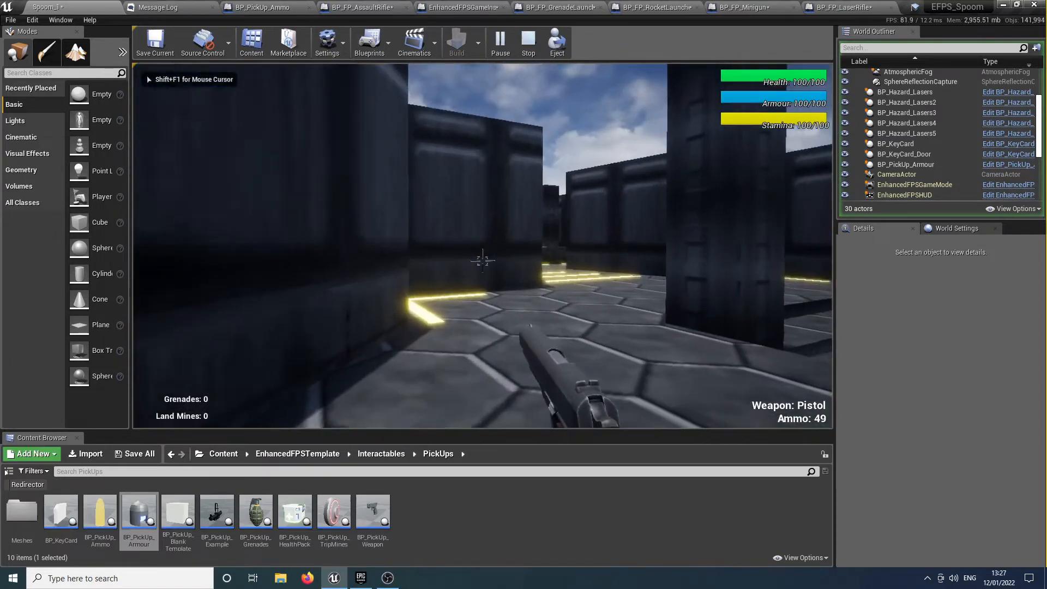
pyautogui.hotkey('shift', 'w')
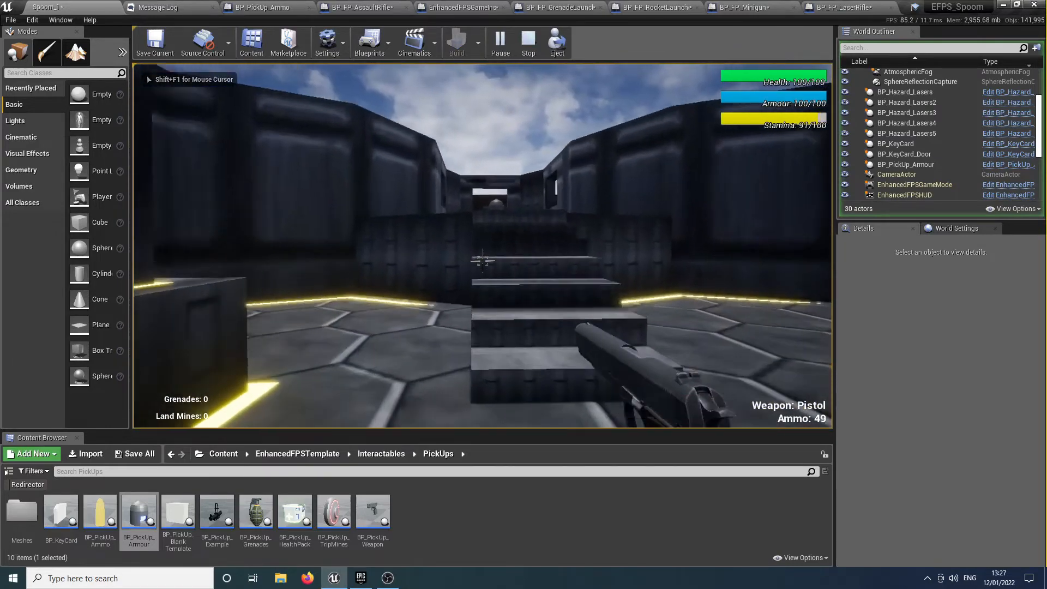
pyautogui.press('w')
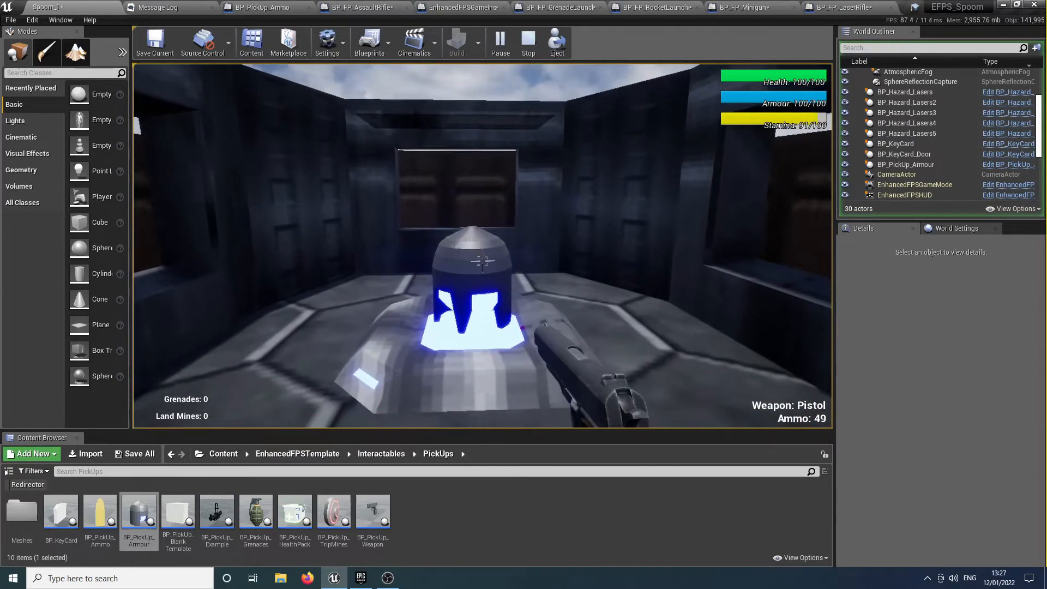
pyautogui.hotkey('shift', 'w')
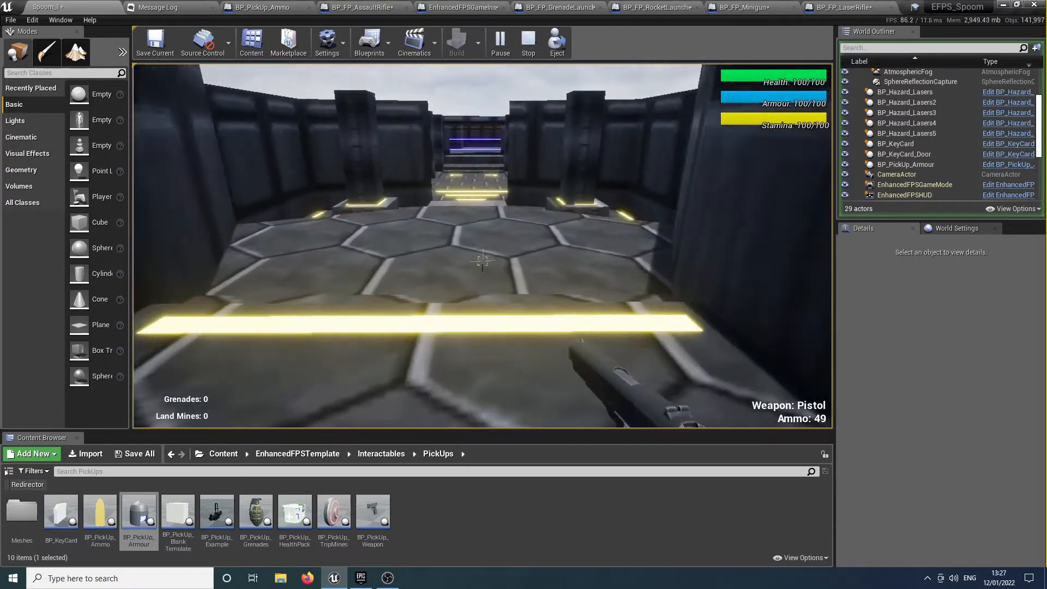
pyautogui.hotkey('shift', 'w')
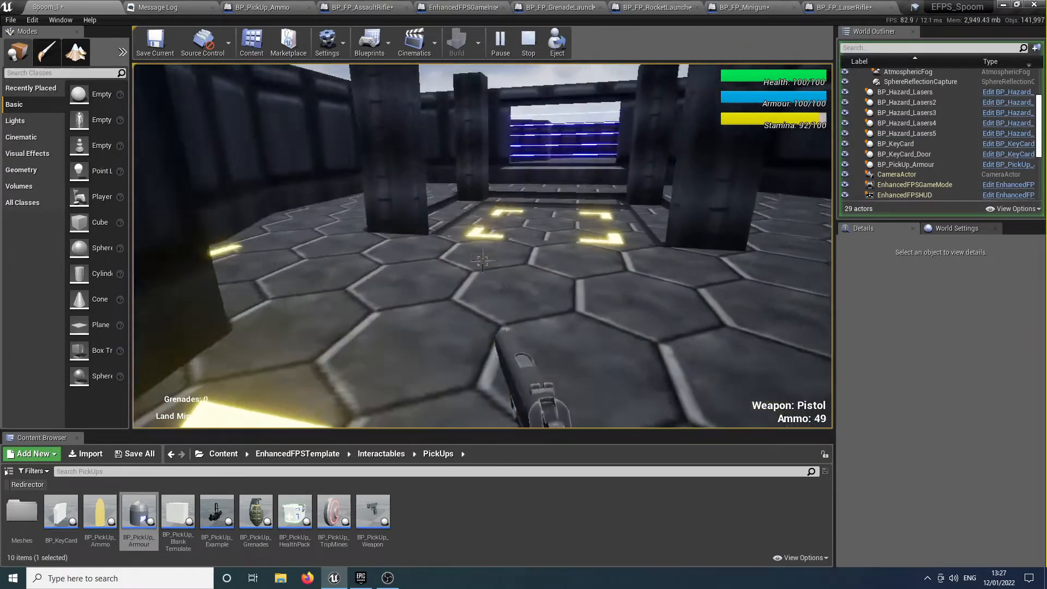
pyautogui.press('Escape')
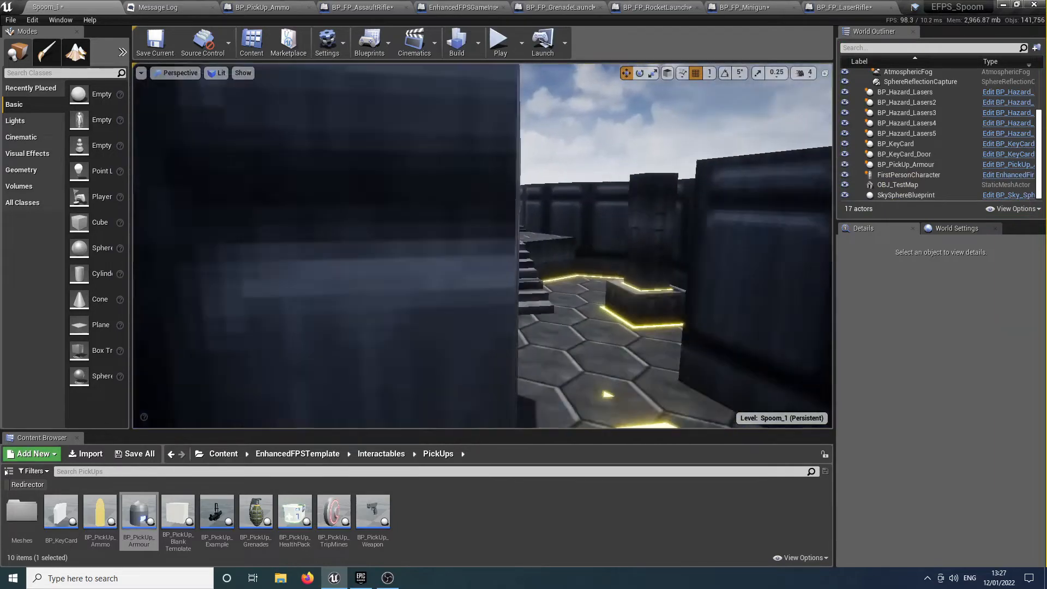
# Place a BP_PickUp_Ammo with Ammo to Add 25 in the lit corner beside the stairs and duplicate it to the opposite corner
pyautogui.moveTo(482, 246); pyautogui.dragTo(460, 319, button='right')
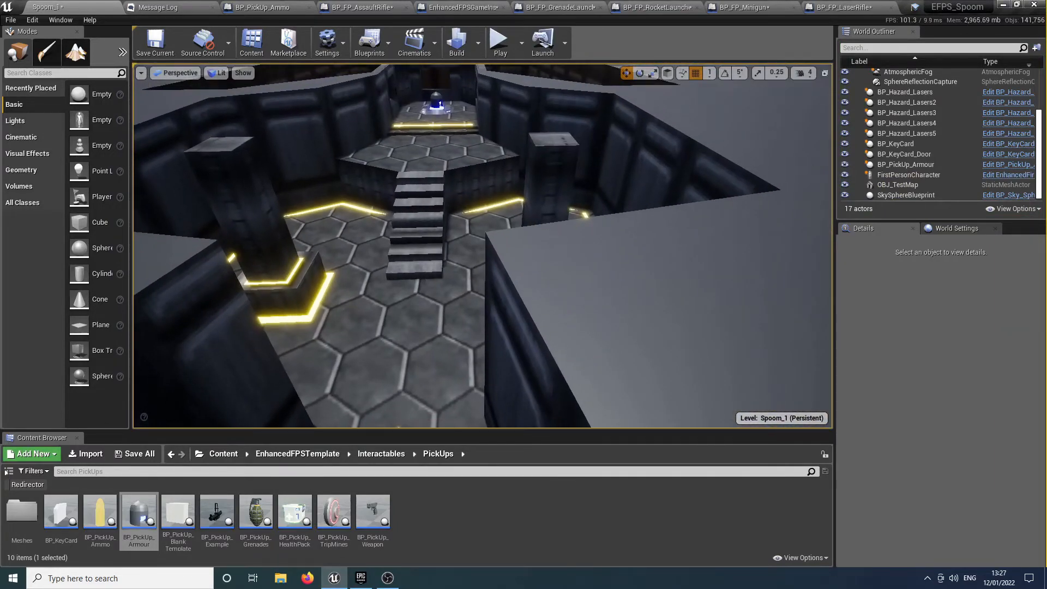
pyautogui.moveTo(495, 220)
pyautogui.mouseDown(button='right')
pyautogui.moveTo(458, 180)
pyautogui.moveTo(431, 235)
pyautogui.moveTo(436, 256)
pyautogui.moveTo(495, 220)
pyautogui.mouseUp(button='right')
pyautogui.moveTo(101, 512); pyautogui.dragTo(498, 228)
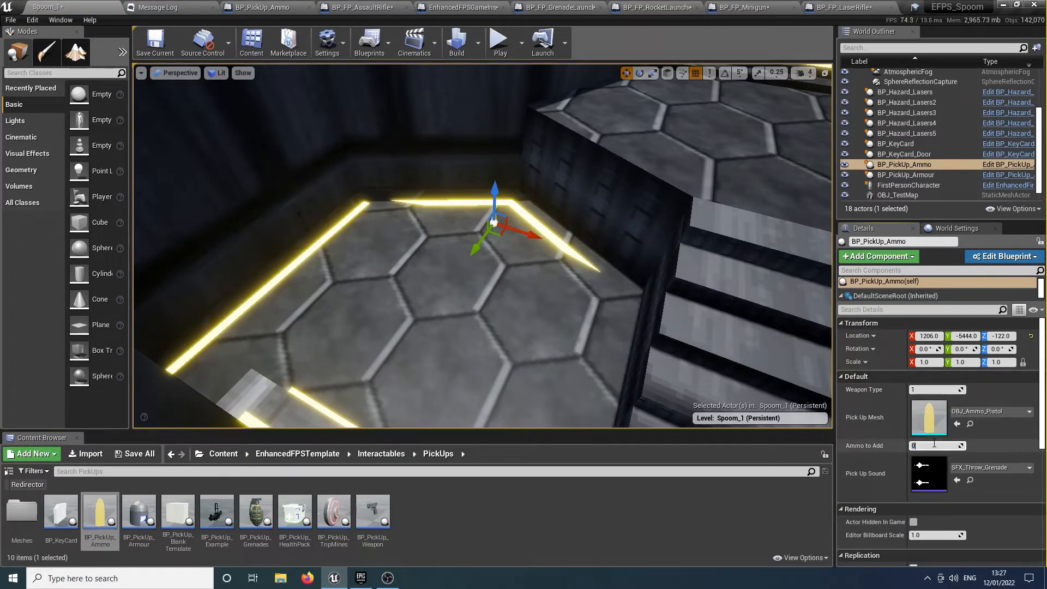
pyautogui.press('s')
pyautogui.moveTo(674, 359); pyautogui.dragTo(648, 330, button='right')
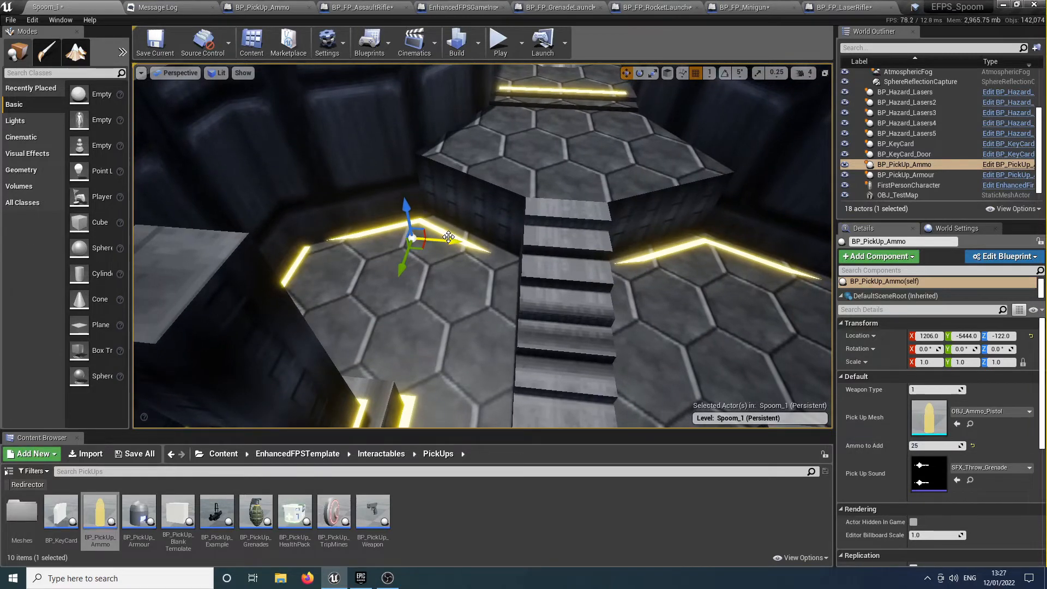
pyautogui.hotkey('ctrl', 'w')
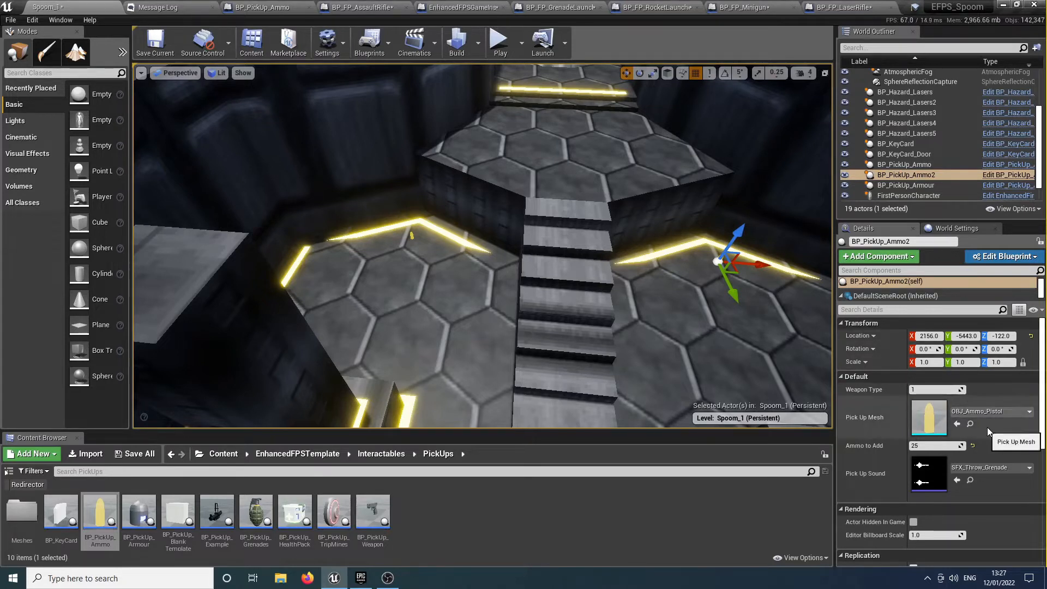
pyautogui.click(1000, 412)
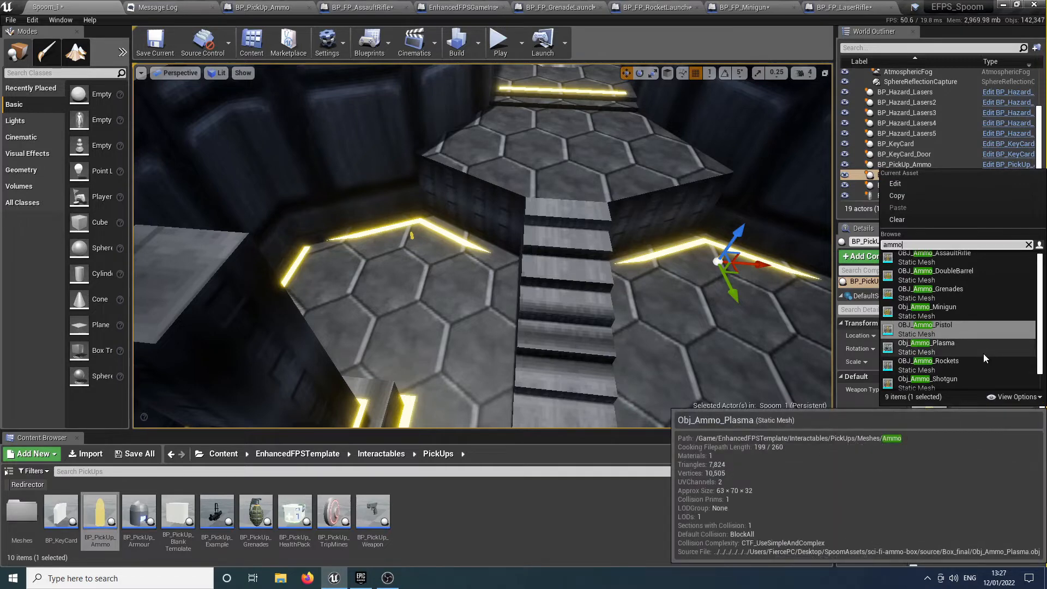
pyautogui.scroll(-1, 983, 359)
pyautogui.scroll(1, 983, 354)
pyautogui.scroll(-1, 984, 353)
pyautogui.click(764, 305)
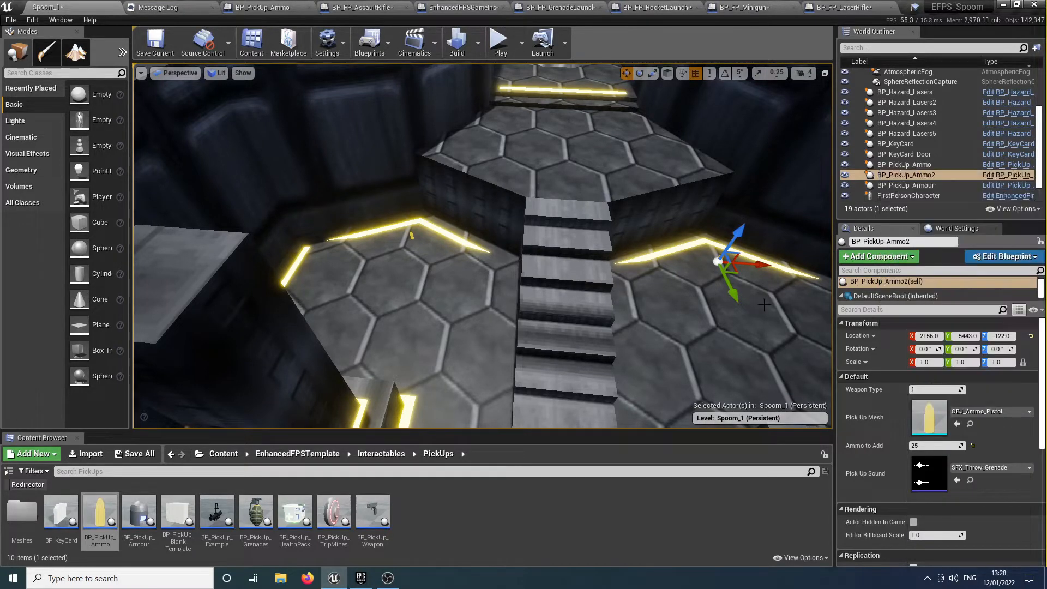
# Change the Element 1 material of OBJ_TestMap, used for the floor light strips, to MI_Glossy_Red
pyautogui.moveTo(603, 271); pyautogui.dragTo(601, 185, button='right')
pyautogui.press('w')
pyautogui.moveTo(483, 245); pyautogui.dragTo(529, 257, button='right')
pyautogui.press('s')
pyautogui.press('a')
pyautogui.moveTo(633, 302); pyautogui.dragTo(631, 302, button='right')
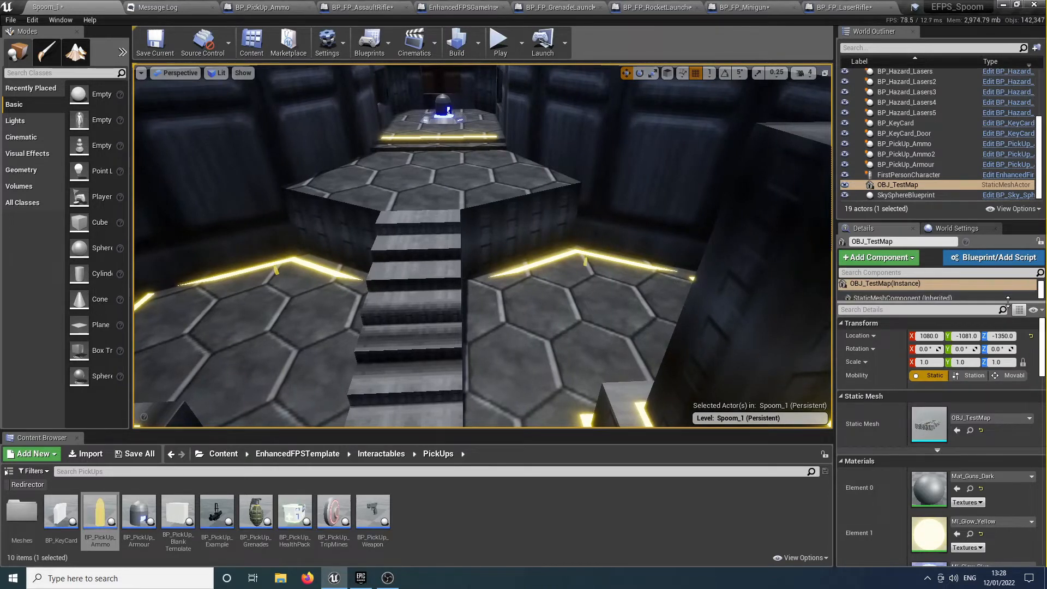
pyautogui.scroll(-5, 992, 399)
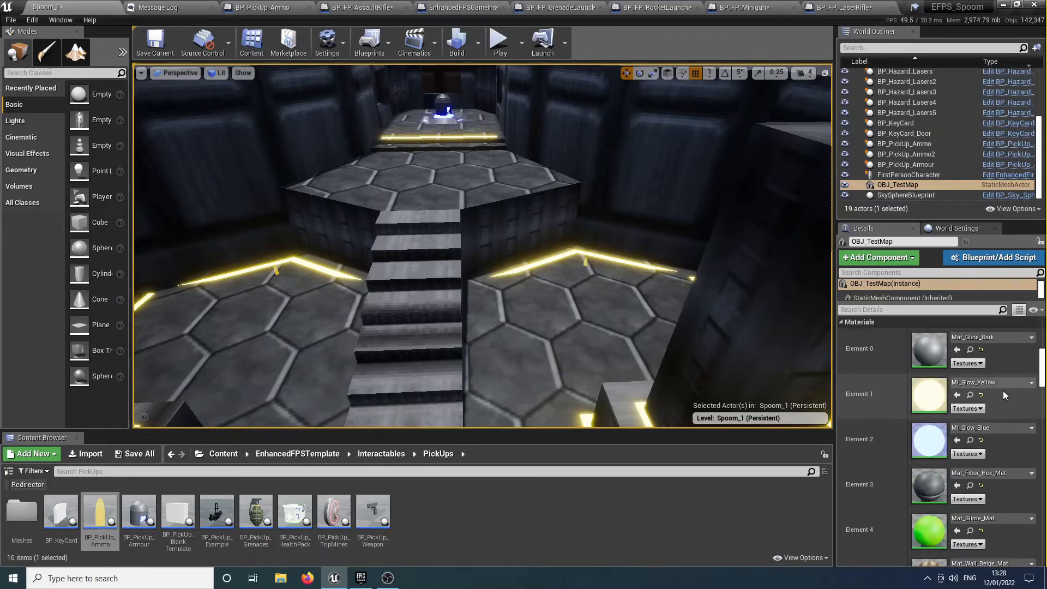
pyautogui.click(1002, 382)
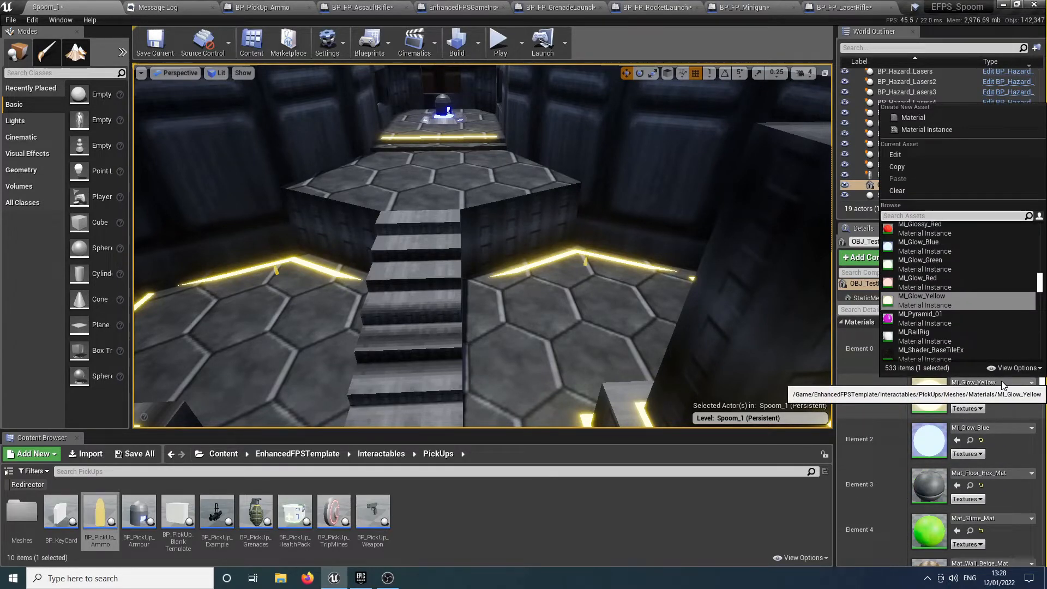
pyautogui.press('Up')
pyautogui.press('Up')
pyautogui.press('Up')
pyautogui.press('Up')
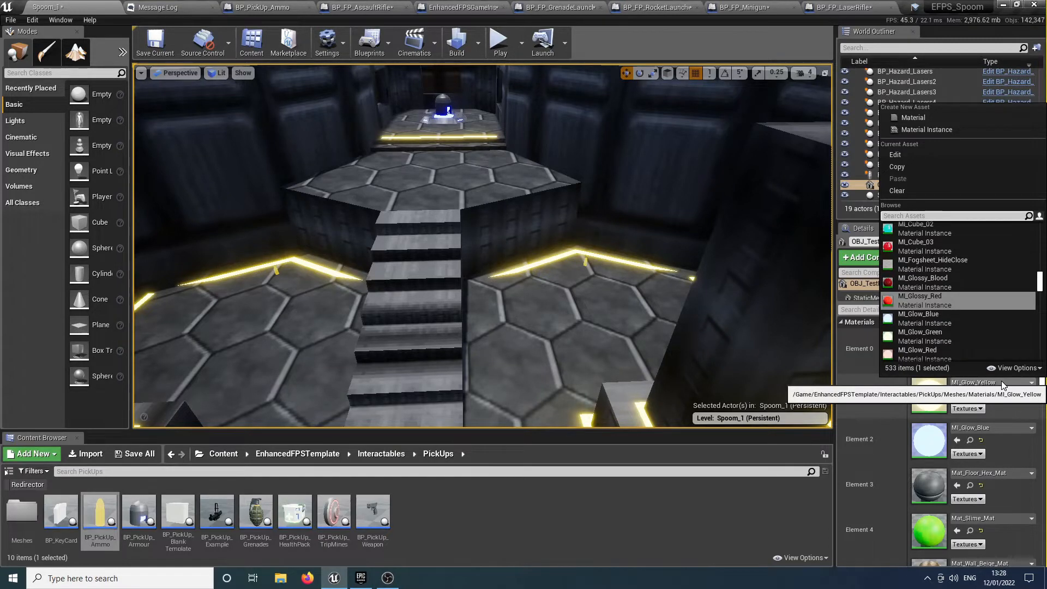
pyautogui.press('Return')
pyautogui.moveTo(655, 327); pyautogui.dragTo(142, 292, button='right')
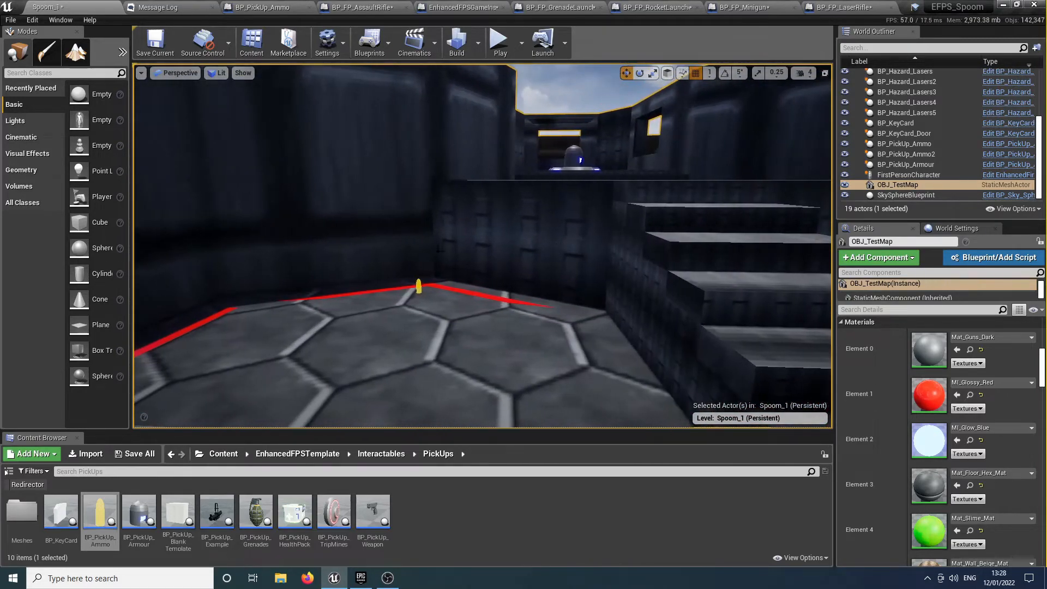
# Play-test the level by running to the stairs and collecting the ammo pickups in both corners beside them
pyautogui.click(419, 285)
pyautogui.moveTo(419, 286); pyautogui.dragTo(354, 288, button='right')
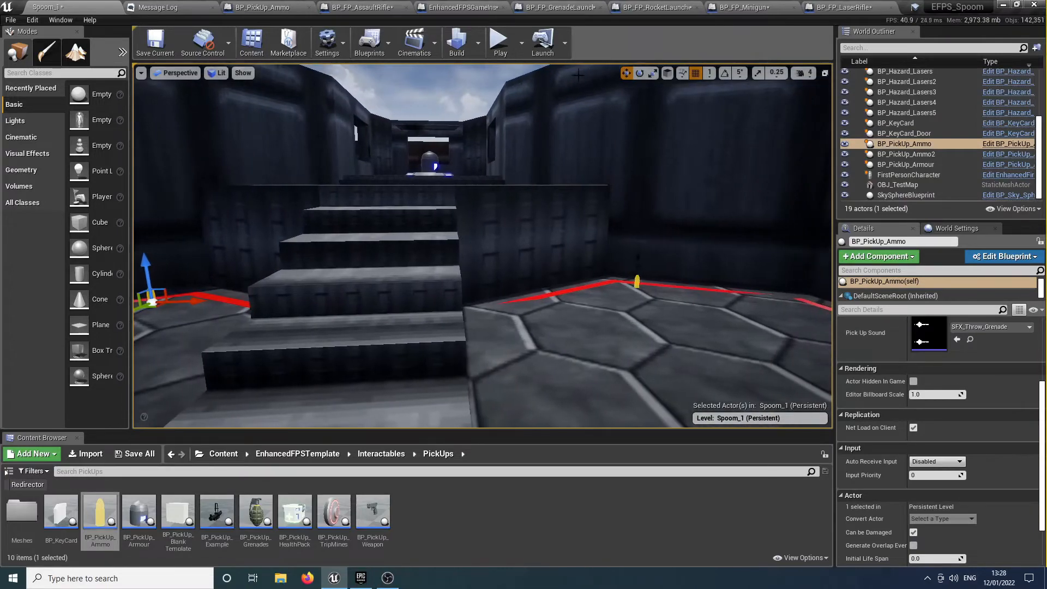
pyautogui.click(569, 180)
pyautogui.press('w')
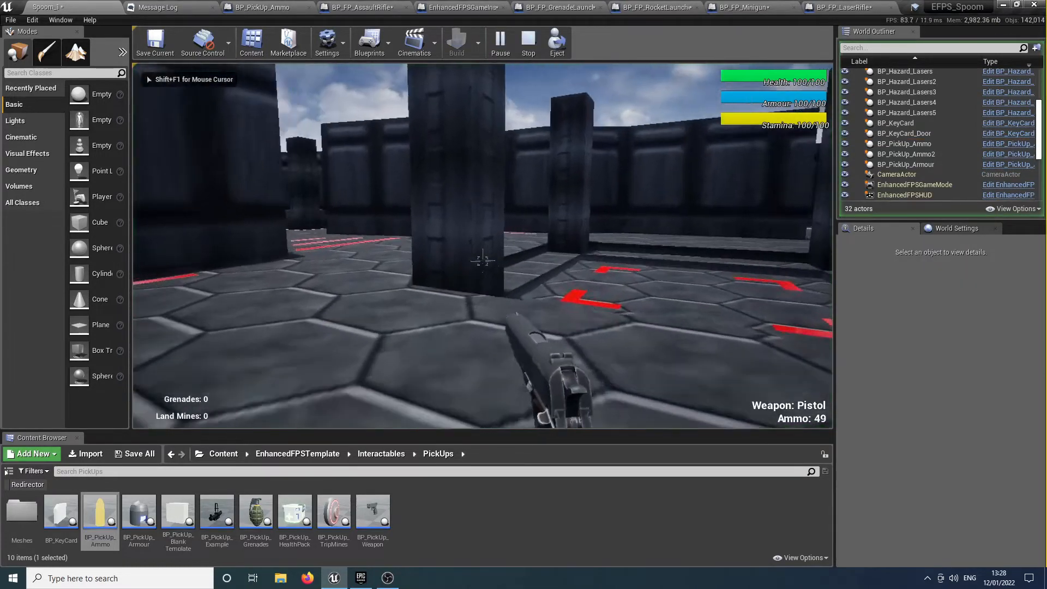
pyautogui.hotkey('shift', 'w')
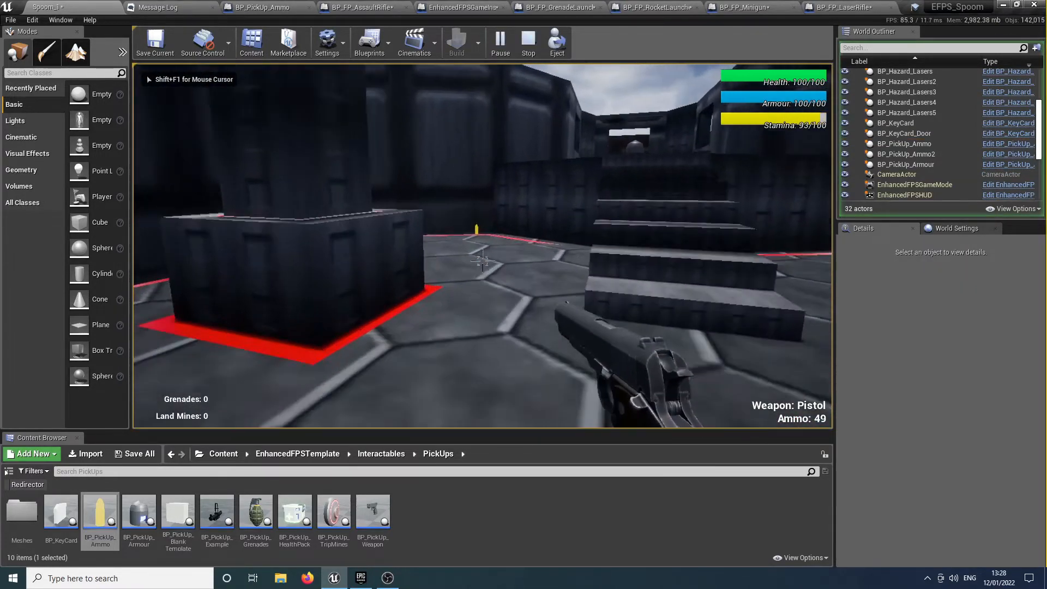
pyautogui.press('w')
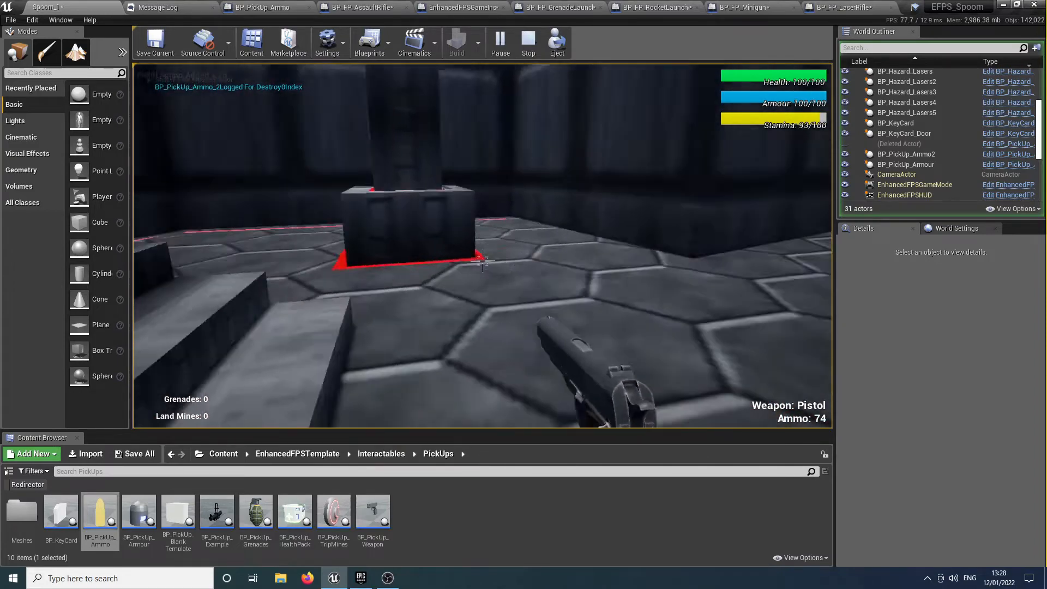
pyautogui.hotkey('shift', 'w')
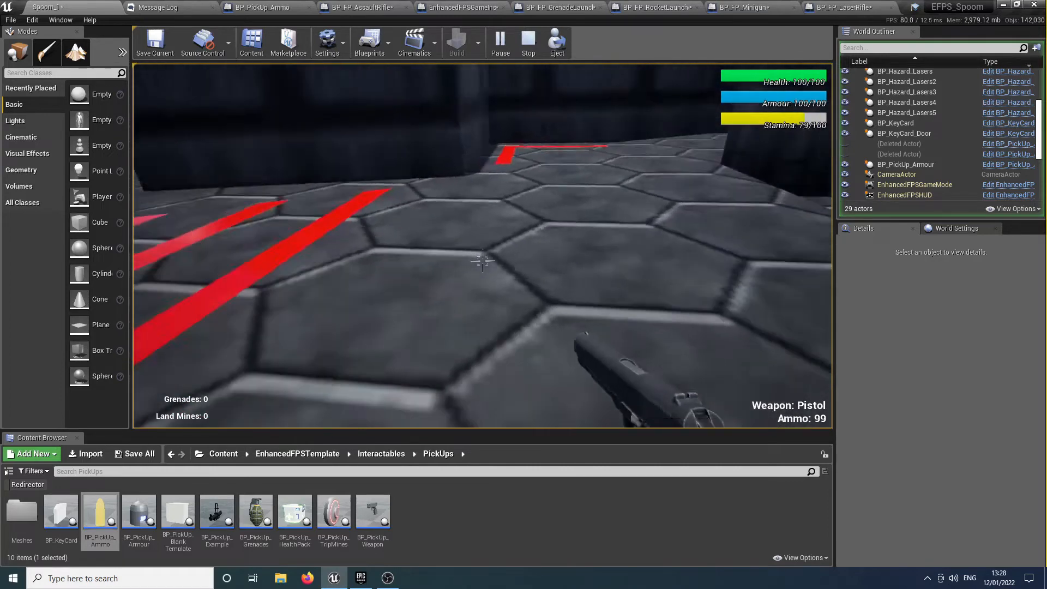
pyautogui.press('Escape')
# Change the Element 1 material of OBJ_TestMap, used for the floor strips, to Mat_MI_Yellow
pyautogui.doubleClick(898, 184)
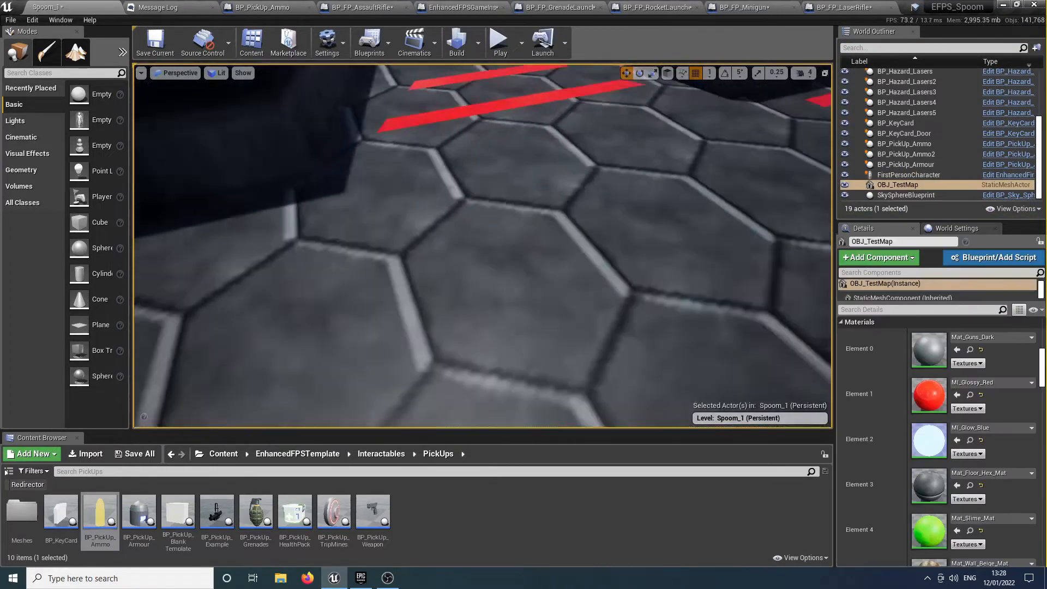
pyautogui.click(991, 385)
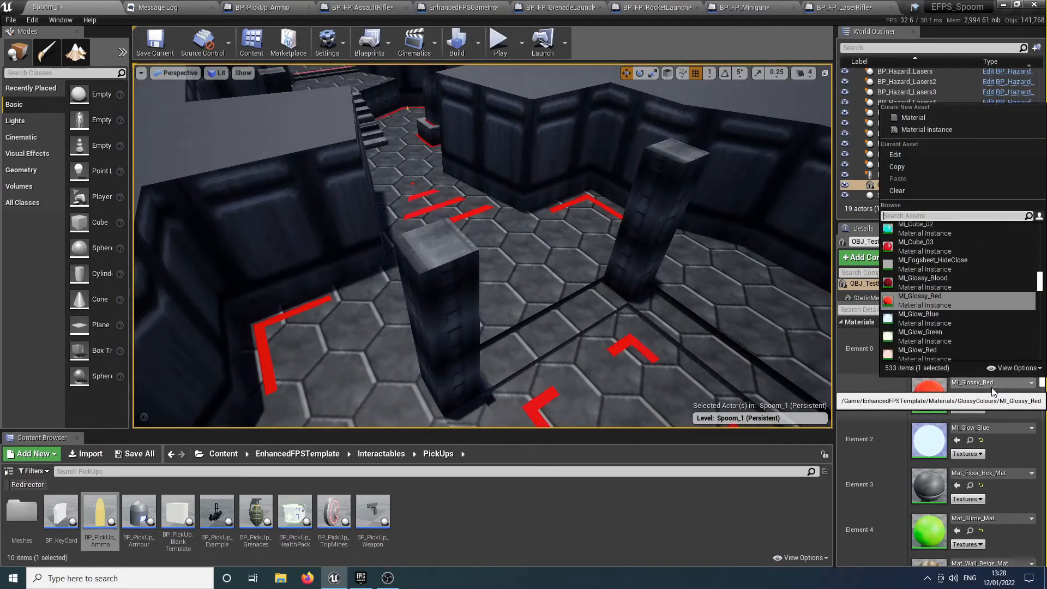
pyautogui.write('yellow')
pyautogui.press('Down')
pyautogui.press('Down')
pyautogui.press('Down')
pyautogui.press('Up')
pyautogui.press('Up')
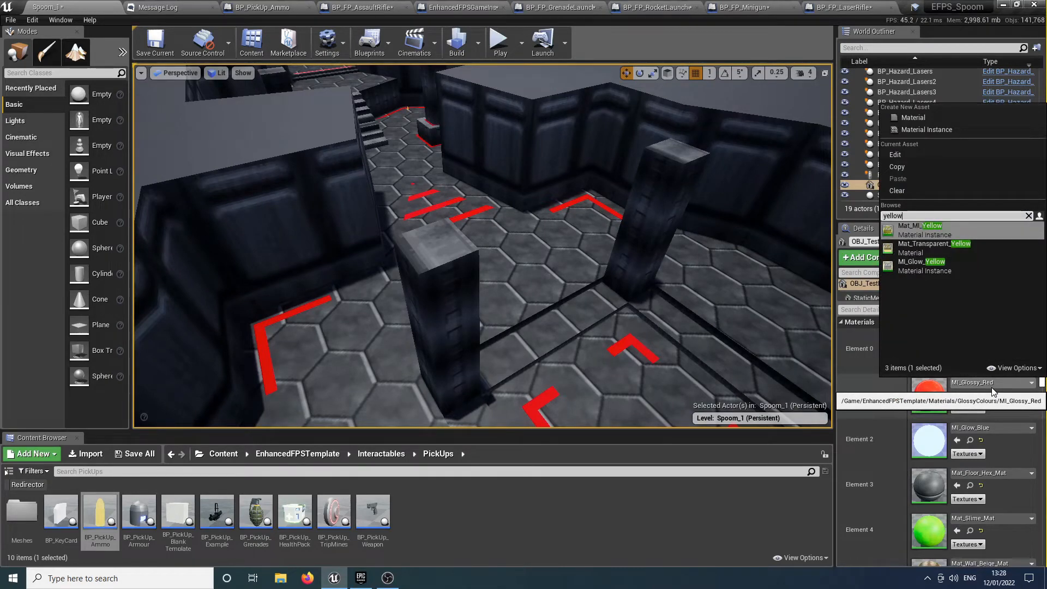
pyautogui.press('Return')
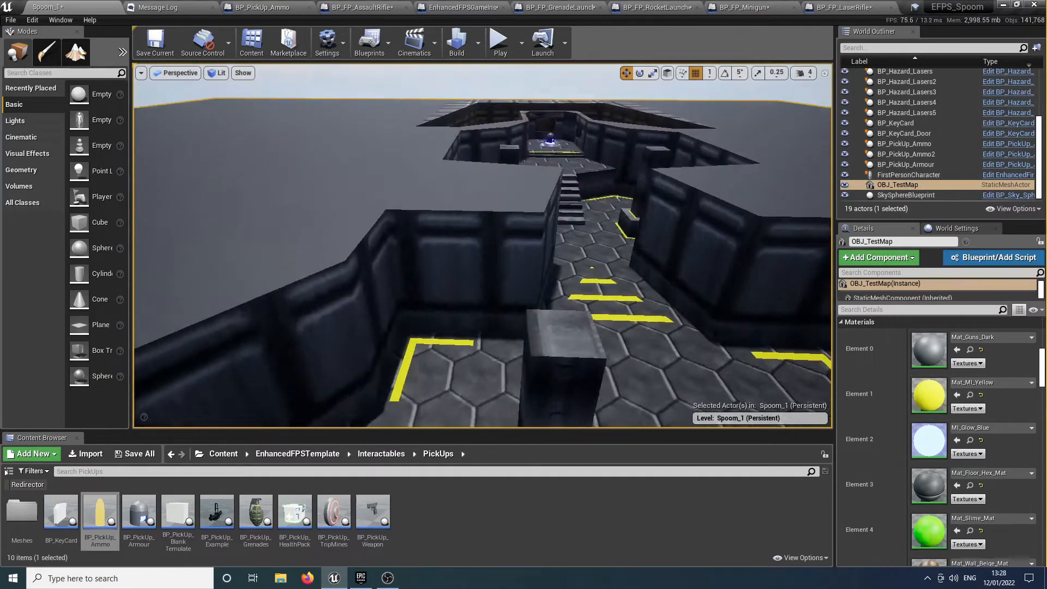
# Play-test the level with the yellow floor strips, collecting one ammo pickup beside the stairs and running through the side corridor
pyautogui.press('w')
pyautogui.moveTo(482, 245); pyautogui.dragTo(491, 196, button='right')
pyautogui.press('s')
pyautogui.moveTo(691, 174); pyautogui.dragTo(691, 273, button='right')
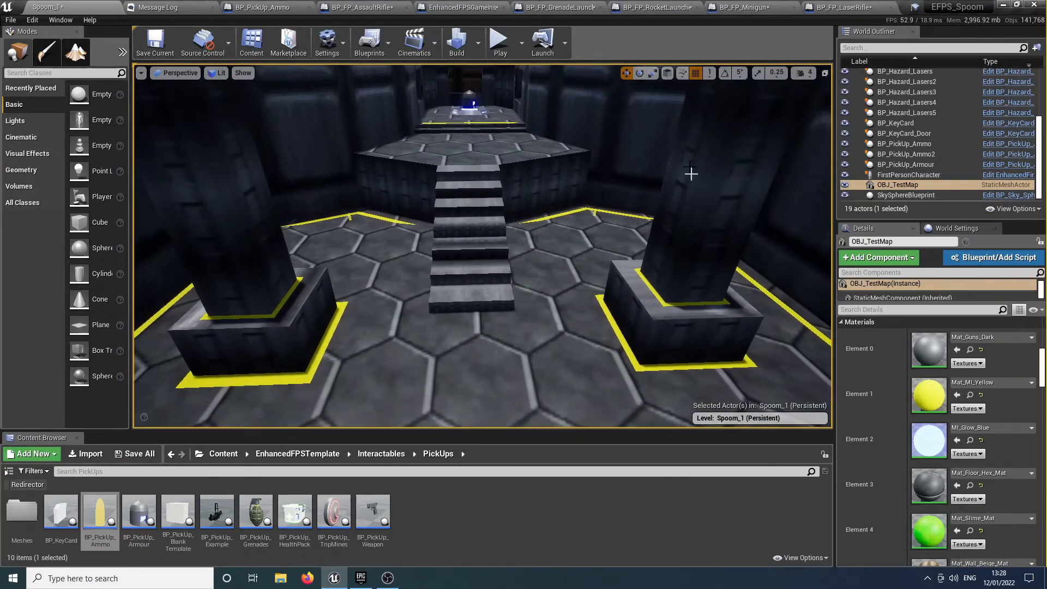
pyautogui.click(535, 191)
pyautogui.hotkey('shift', 'w')
pyautogui.press('w')
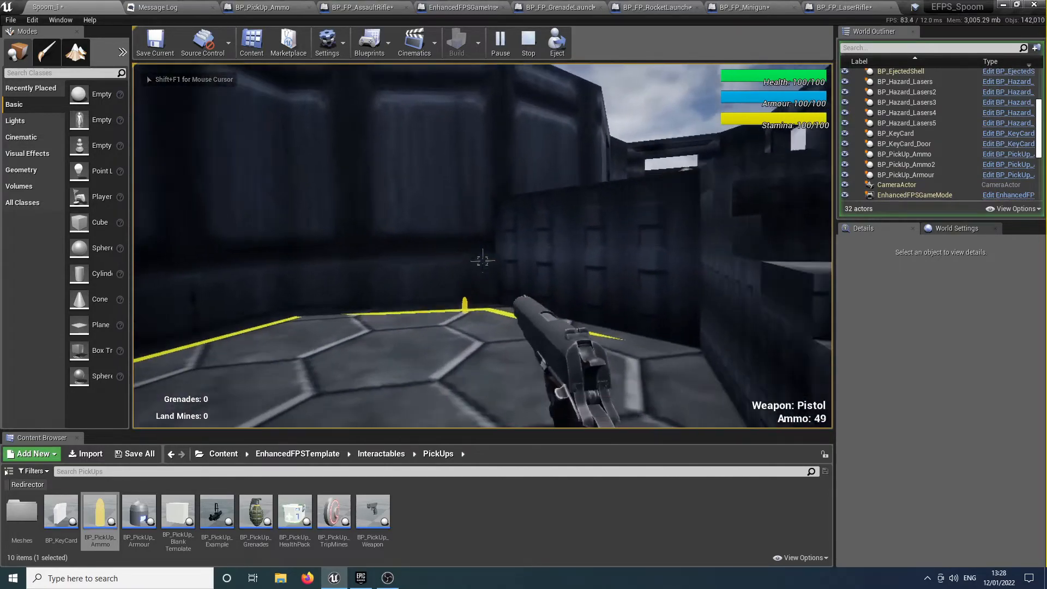
pyautogui.press('w')
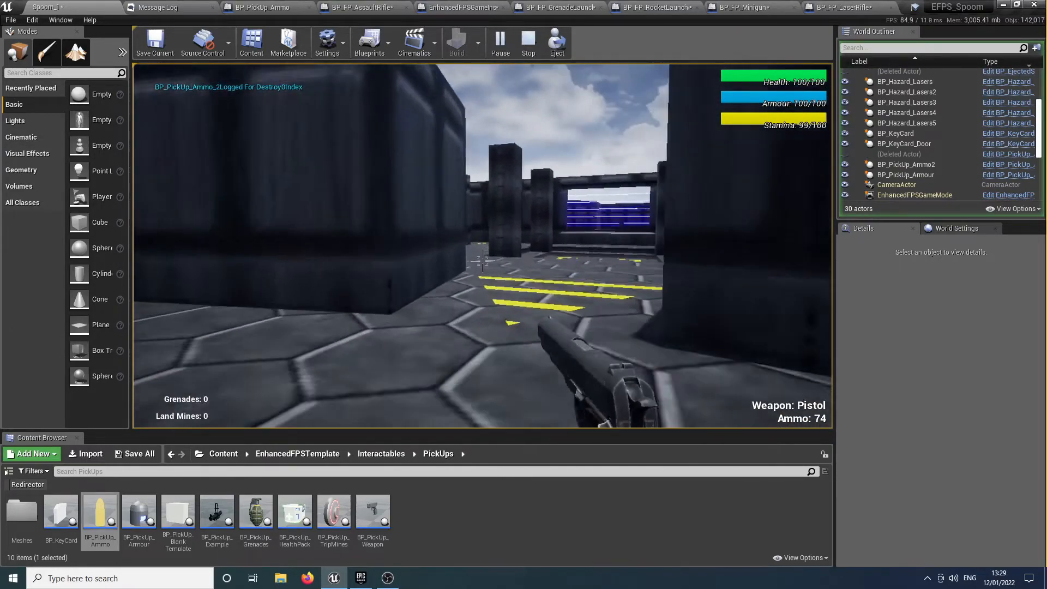
pyautogui.hotkey('shift', 'w')
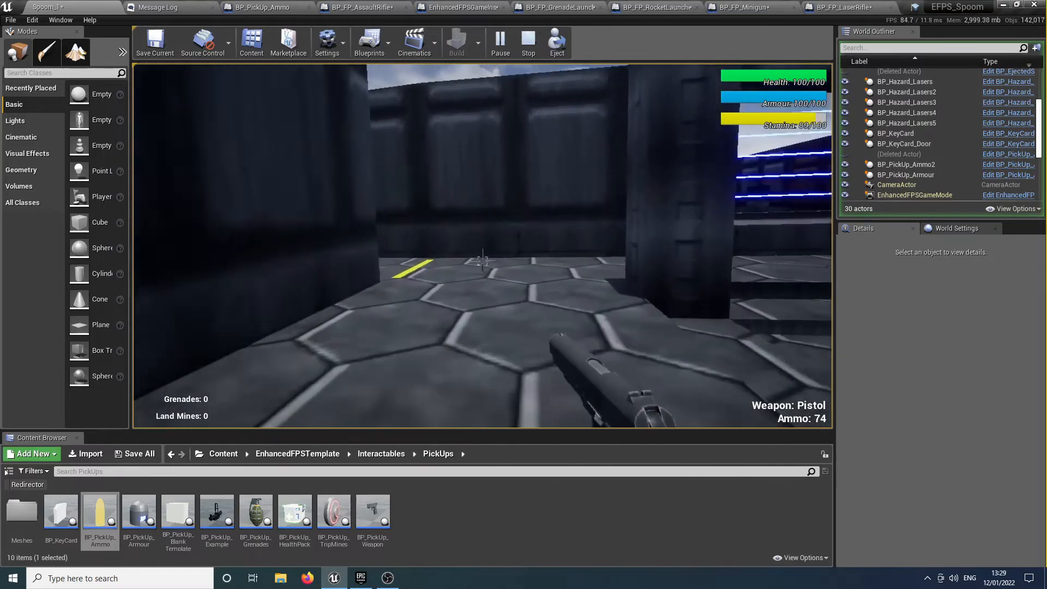
pyautogui.hotkey('shift', 'w')
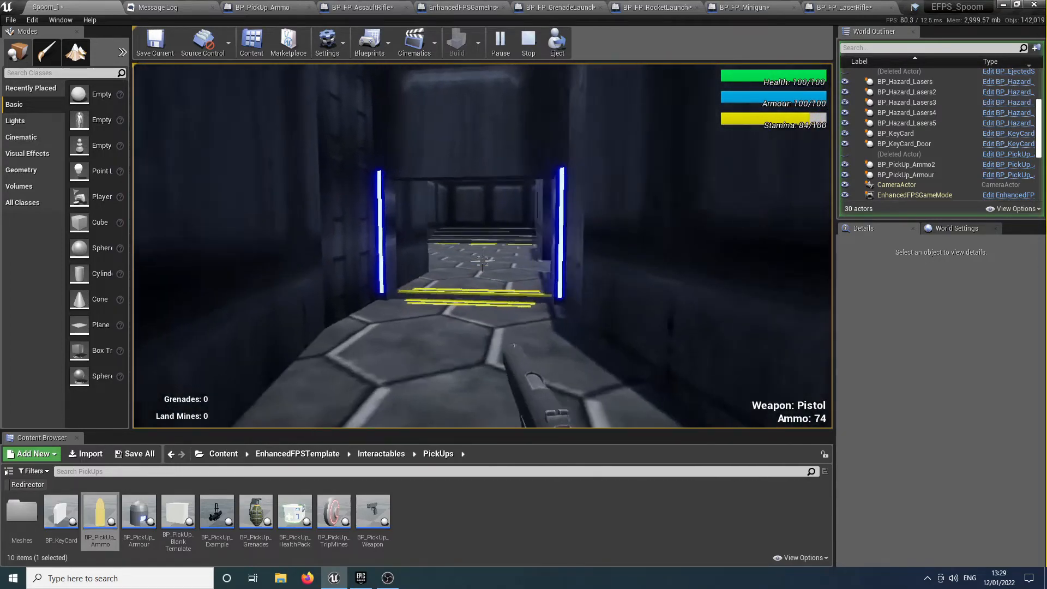
pyautogui.press('w')
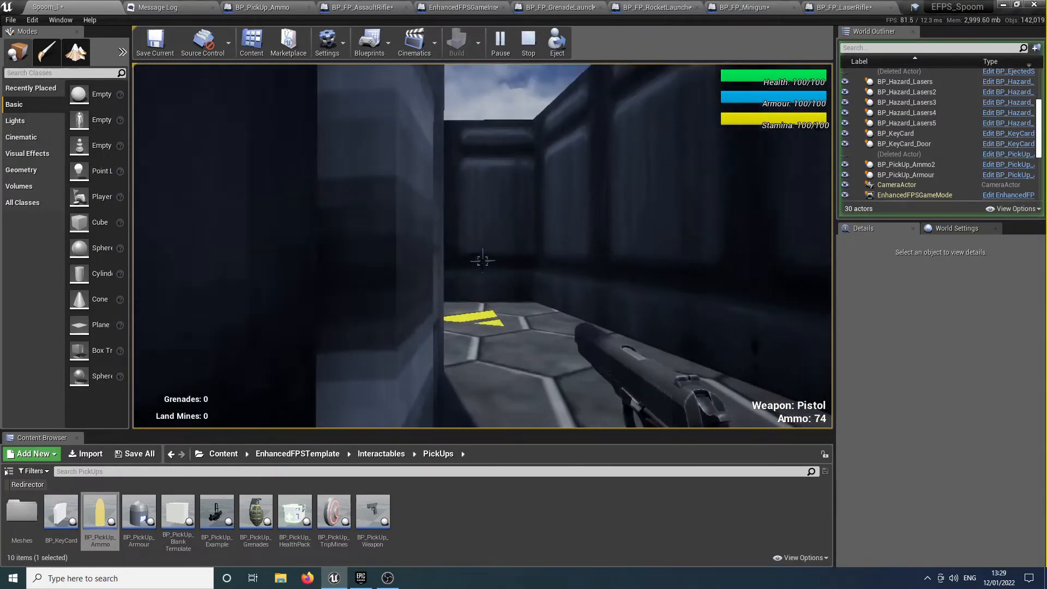
# Run back through the pillar room to collect the other ammo pickup by the stairs, return to the corridor and end the play-test
pyautogui.hotkey('shift', 'w')
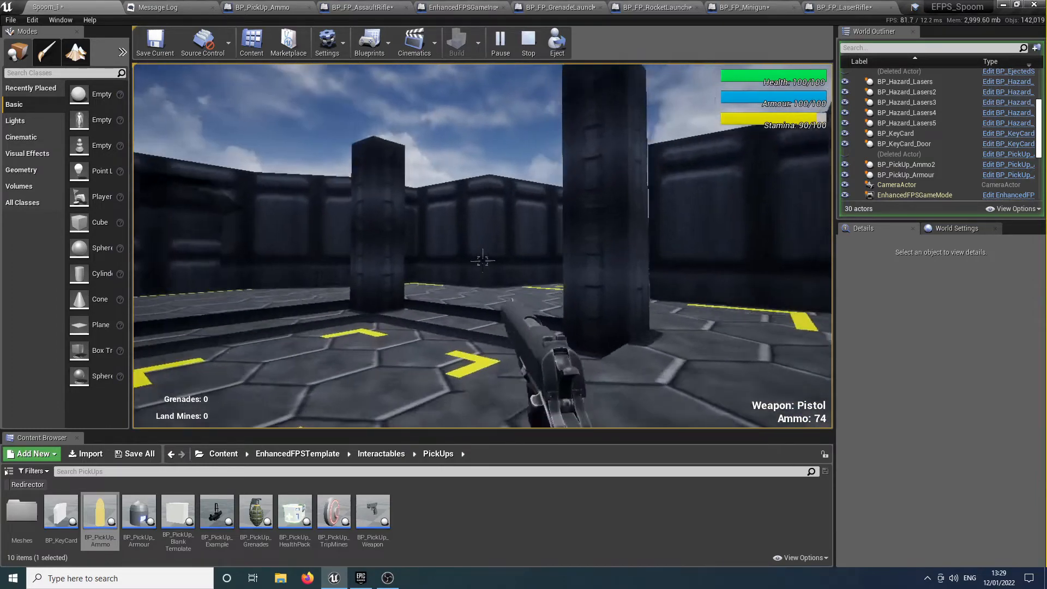
pyautogui.hotkey('shift', 'w')
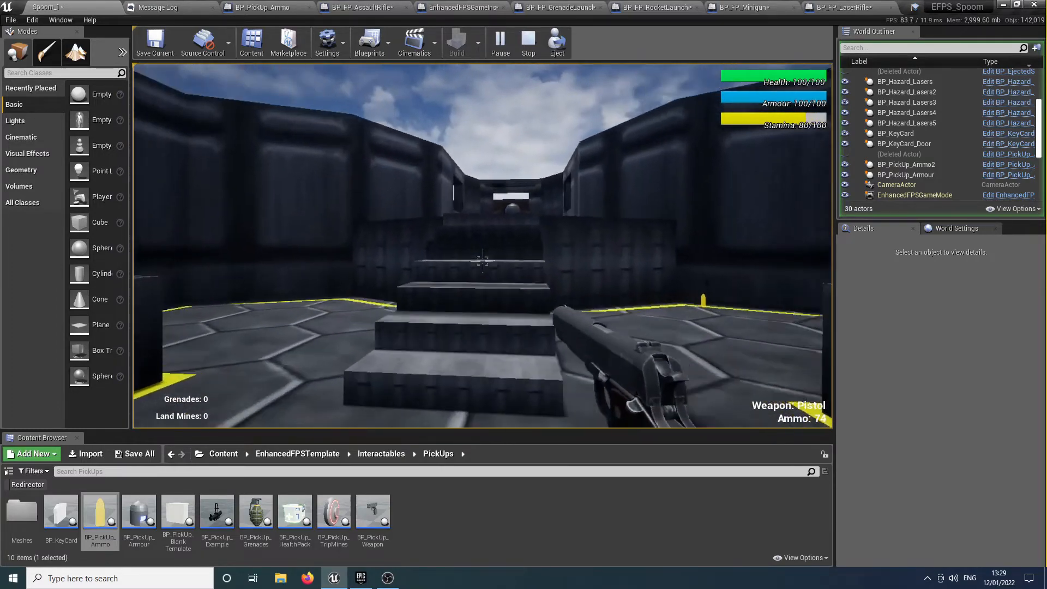
pyautogui.hotkey('shift', 'w')
pyautogui.press('w')
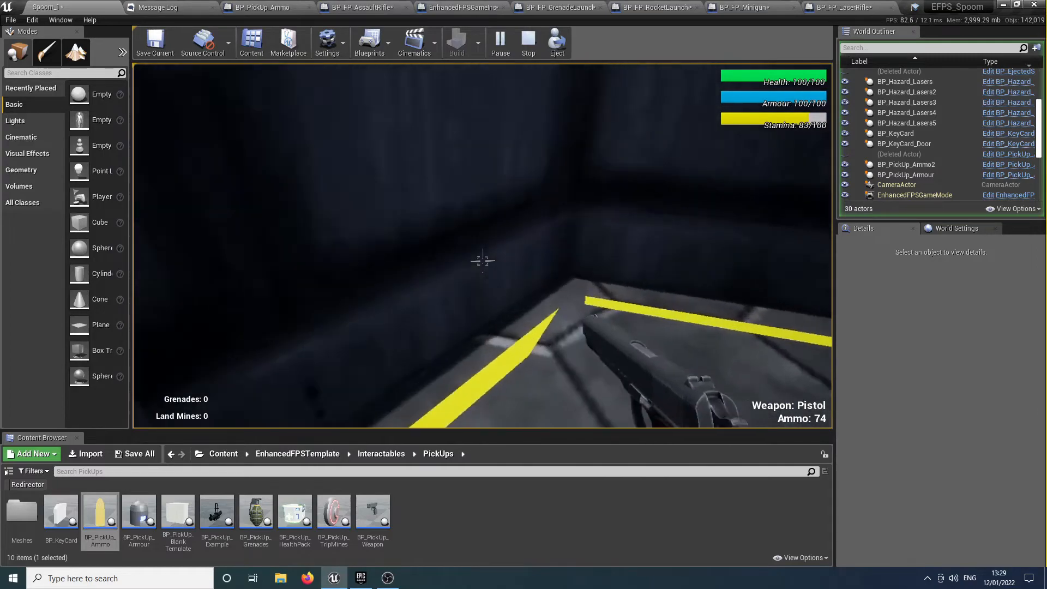
pyautogui.hotkey('shift', 'w')
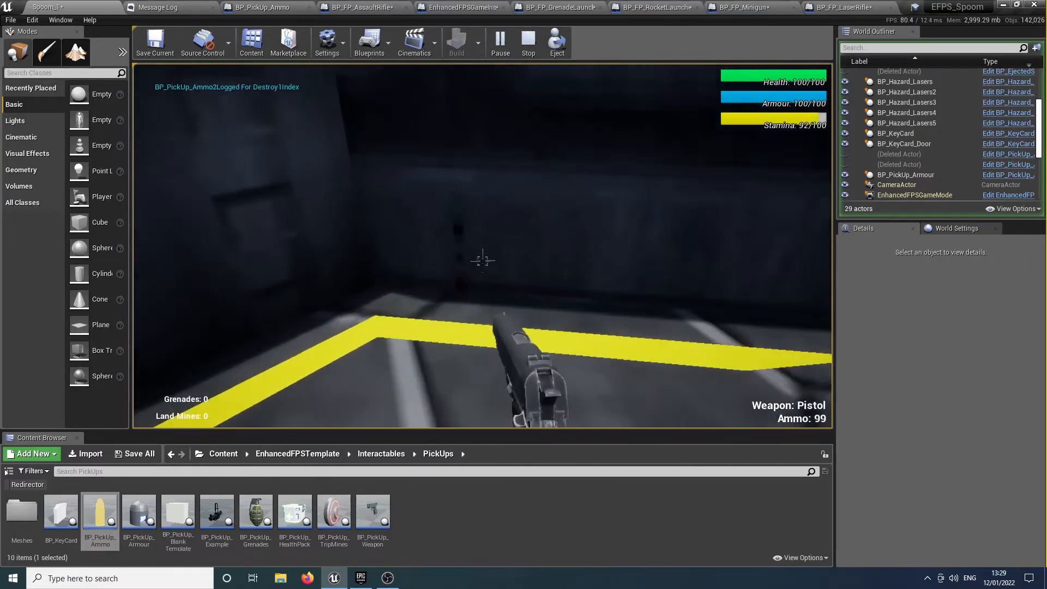
pyautogui.press('w')
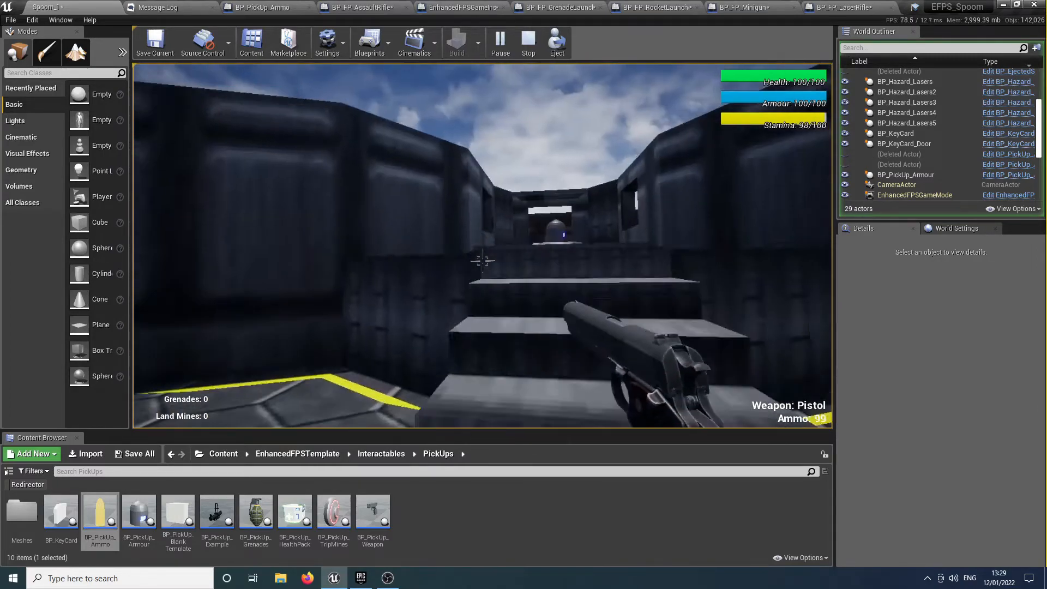
pyautogui.hotkey('shift', 'w')
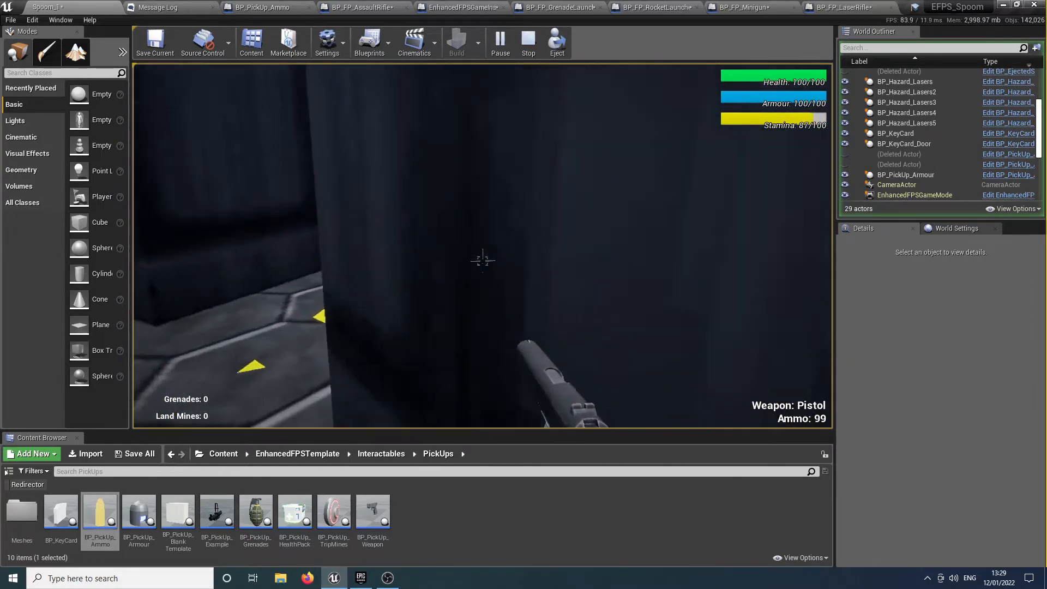
pyautogui.press('Escape')
# Place a BP_Basic_Door from the ElevatorsAndDoors Doors folder in the striped corridor doorway and rotate it with angle snapping to span the opening
pyautogui.moveTo(482, 246); pyautogui.dragTo(463, 226, button='right')
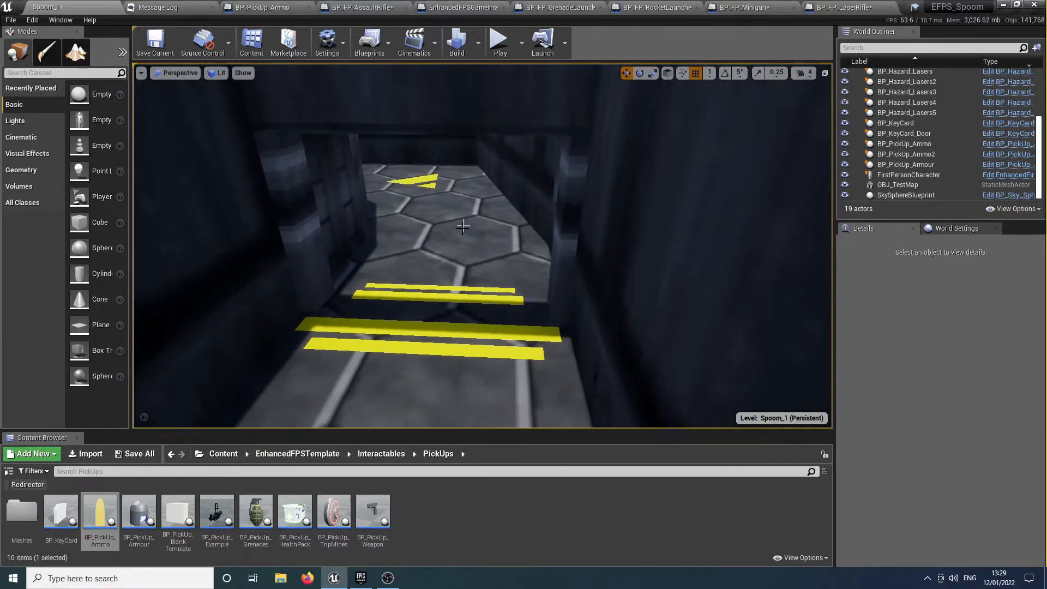
pyautogui.click(386, 455)
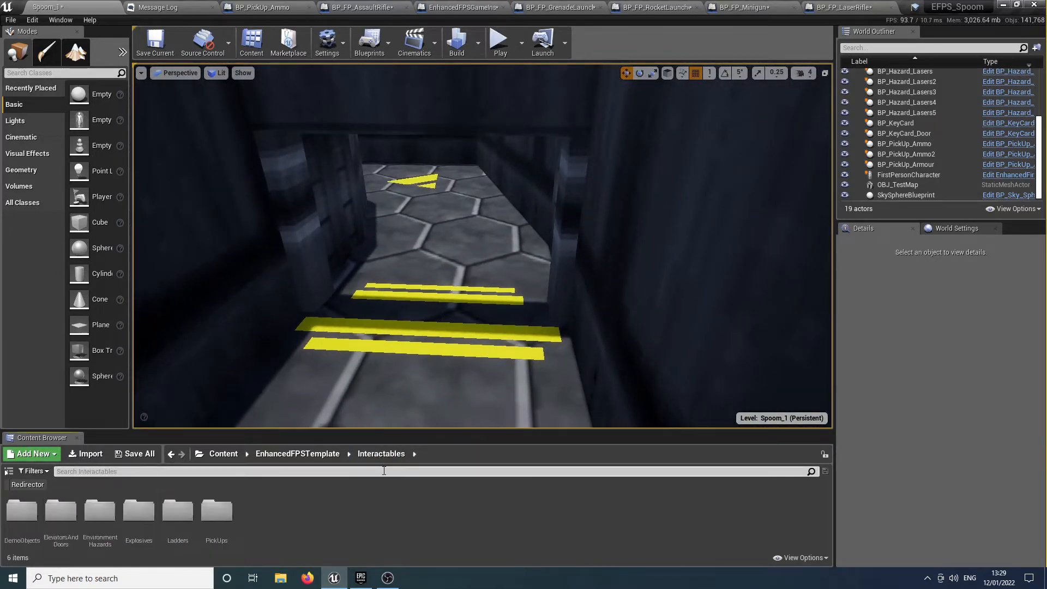
pyautogui.doubleClick(61, 511)
pyautogui.doubleClick(16, 511)
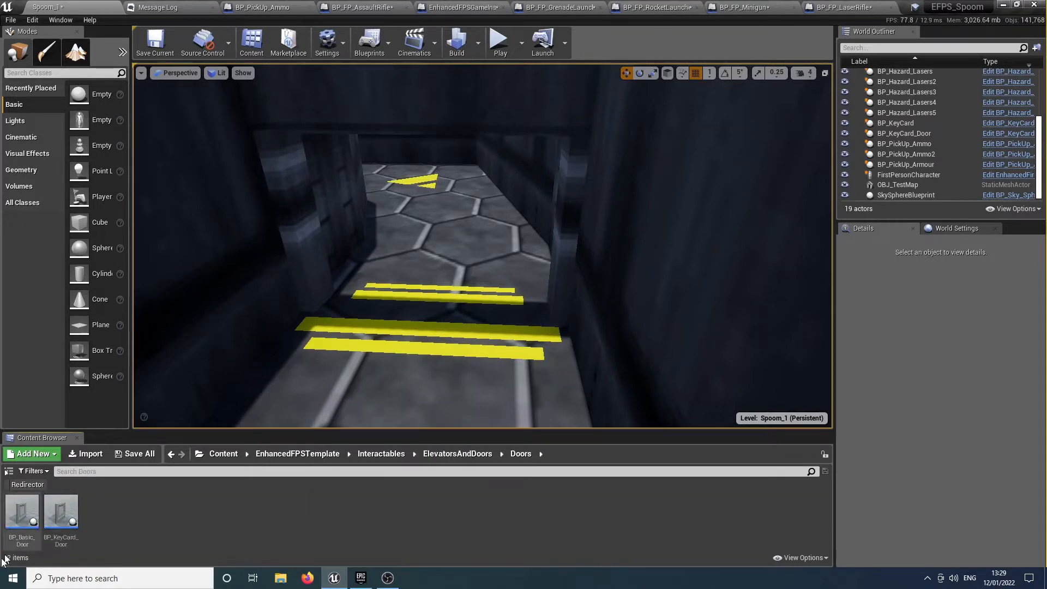
pyautogui.moveTo(13, 511); pyautogui.dragTo(414, 354)
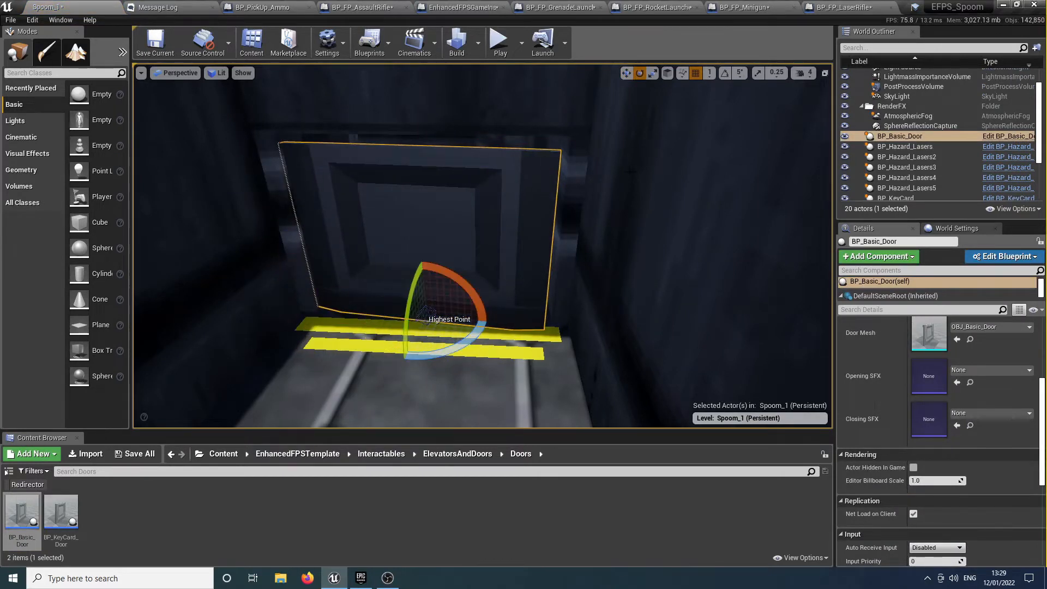
pyautogui.hotkey('ctrl', 'z')
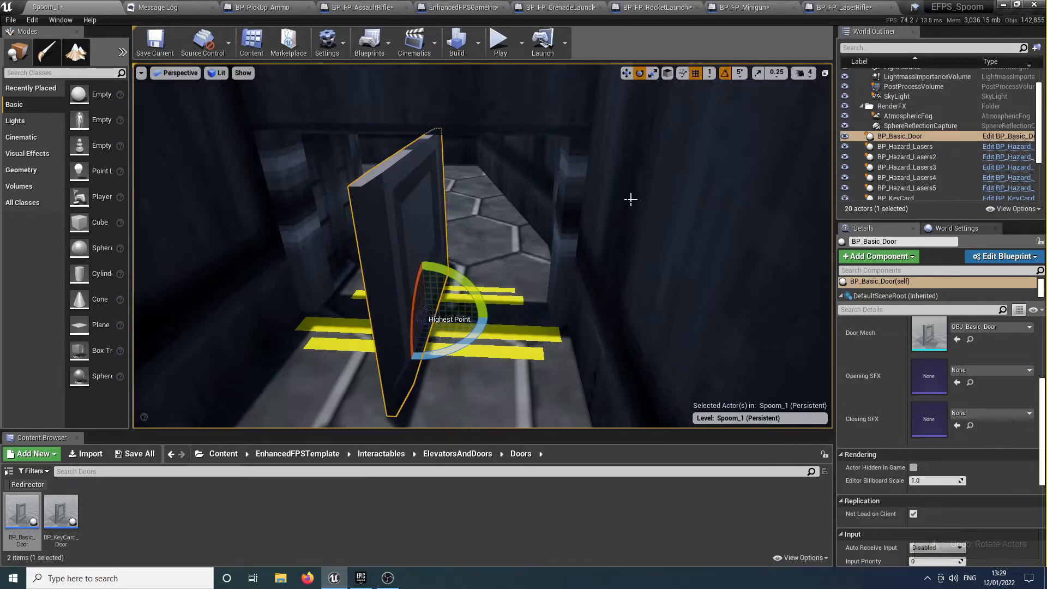
pyautogui.moveTo(484, 325); pyautogui.dragTo(418, 357)
pyautogui.press('w')
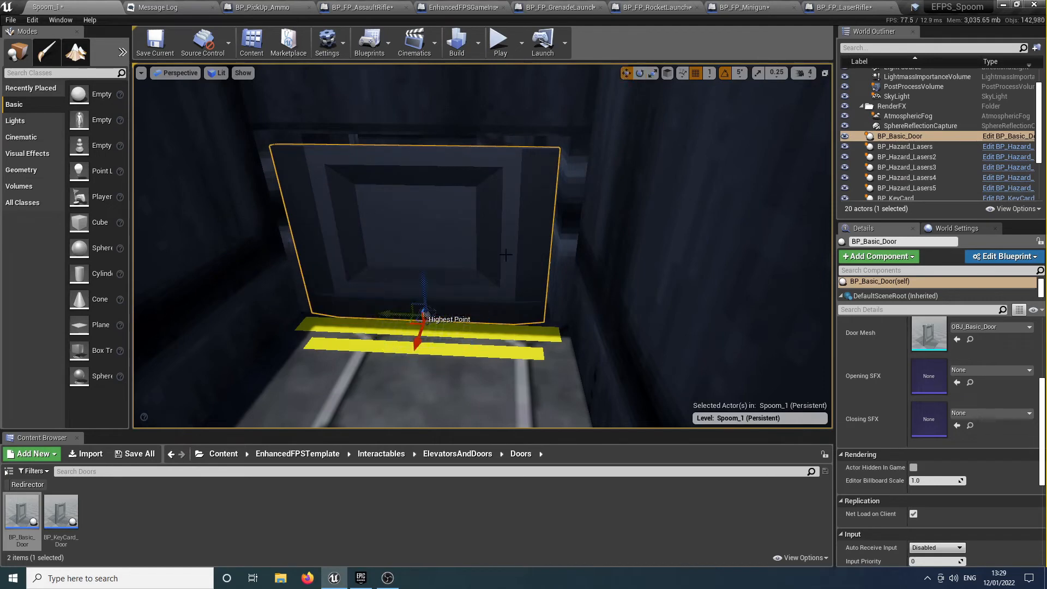
pyautogui.moveTo(411, 316); pyautogui.dragTo(360, 279, button='right')
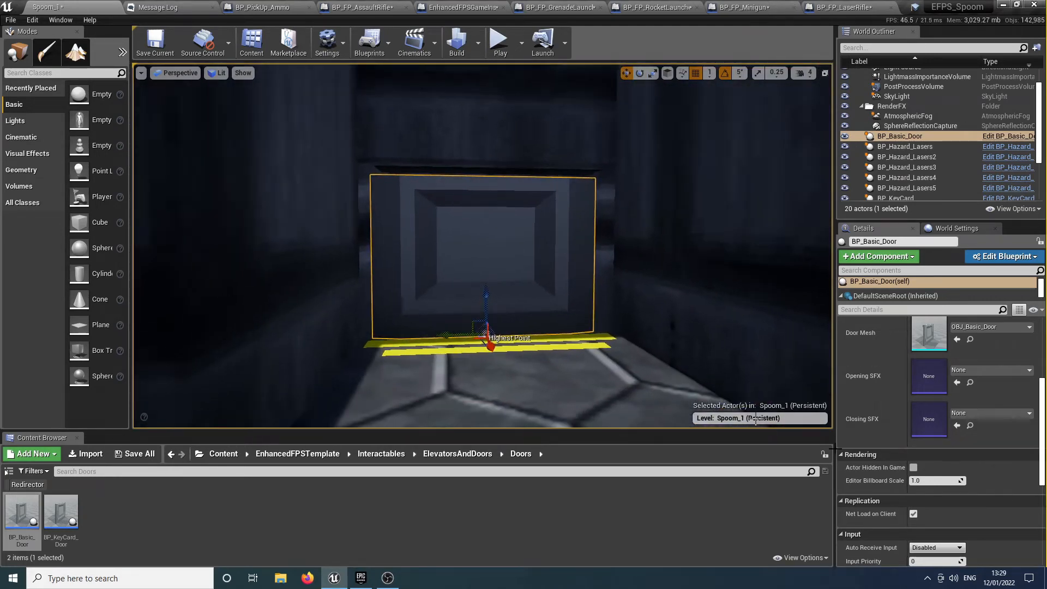
# Try OBJ_Door_3 and OBJ_Door_2 as the basic door's Door Mesh, shifting the door sideways to fit the doorway
pyautogui.click(995, 328)
pyautogui.write('doo')
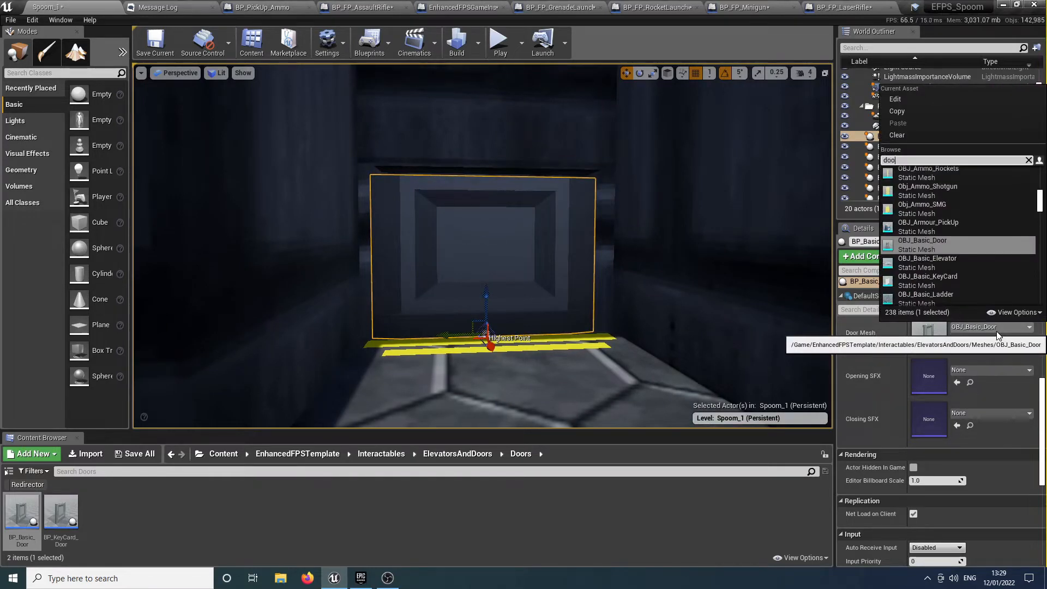
pyautogui.write('r')
pyautogui.press('Down')
pyautogui.press('Down')
pyautogui.press('Down')
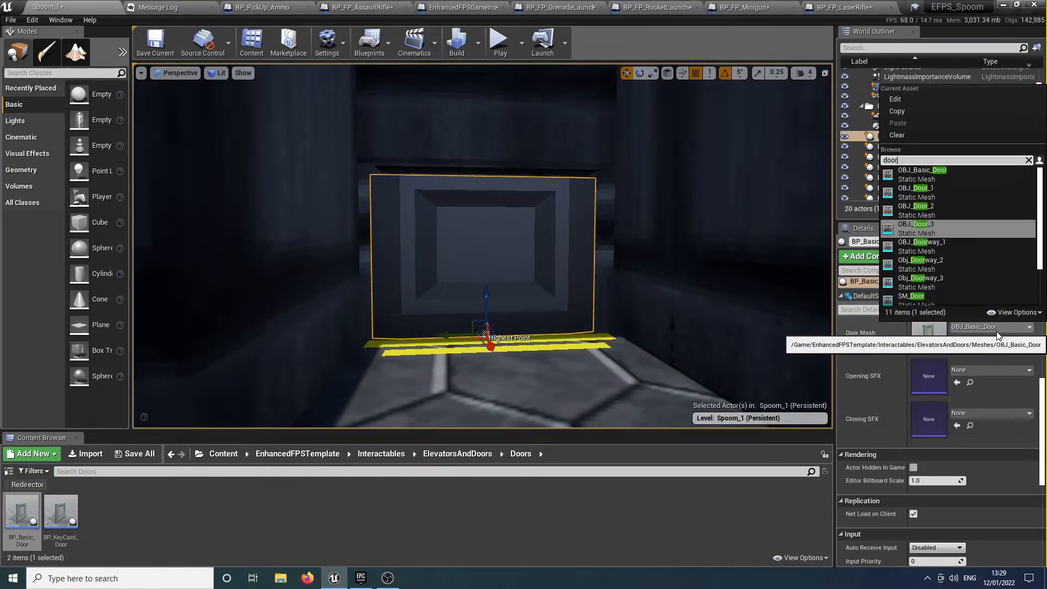
pyautogui.press('Return')
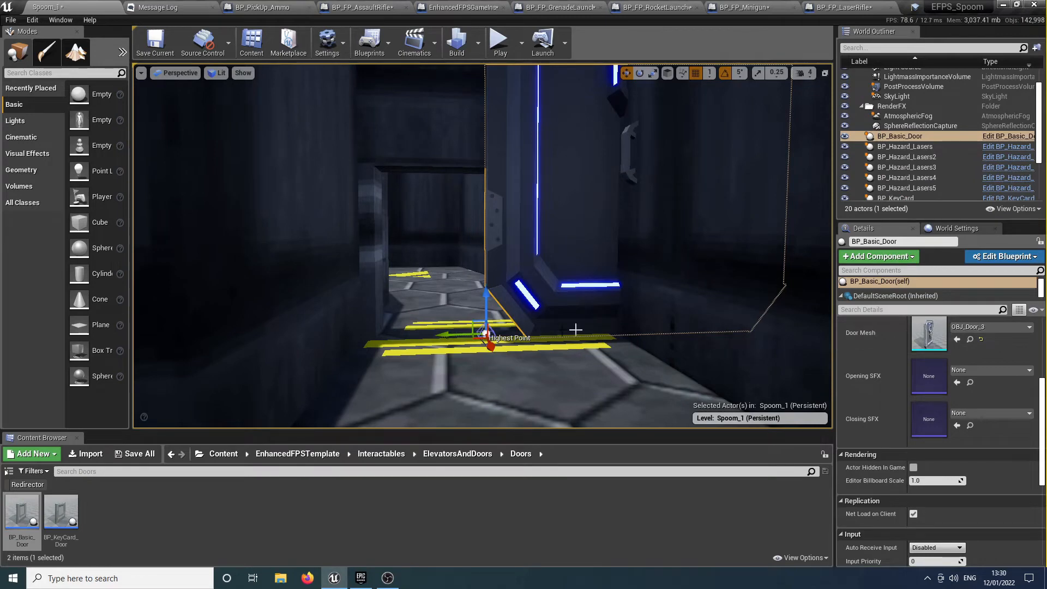
pyautogui.moveTo(450, 338); pyautogui.dragTo(291, 348)
pyautogui.moveTo(290, 348); pyautogui.dragTo(290, 229, button='right')
pyautogui.moveTo(419, 229); pyautogui.dragTo(419, 282, button='right')
pyautogui.press('s')
pyautogui.press('w')
pyautogui.press('s')
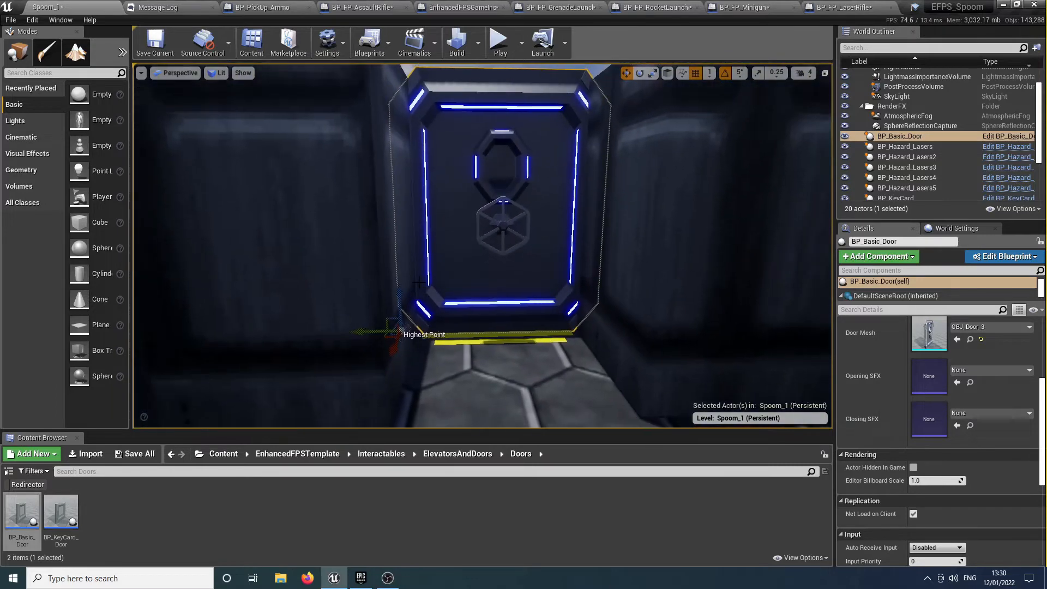
pyautogui.click(982, 326)
pyautogui.click(917, 227)
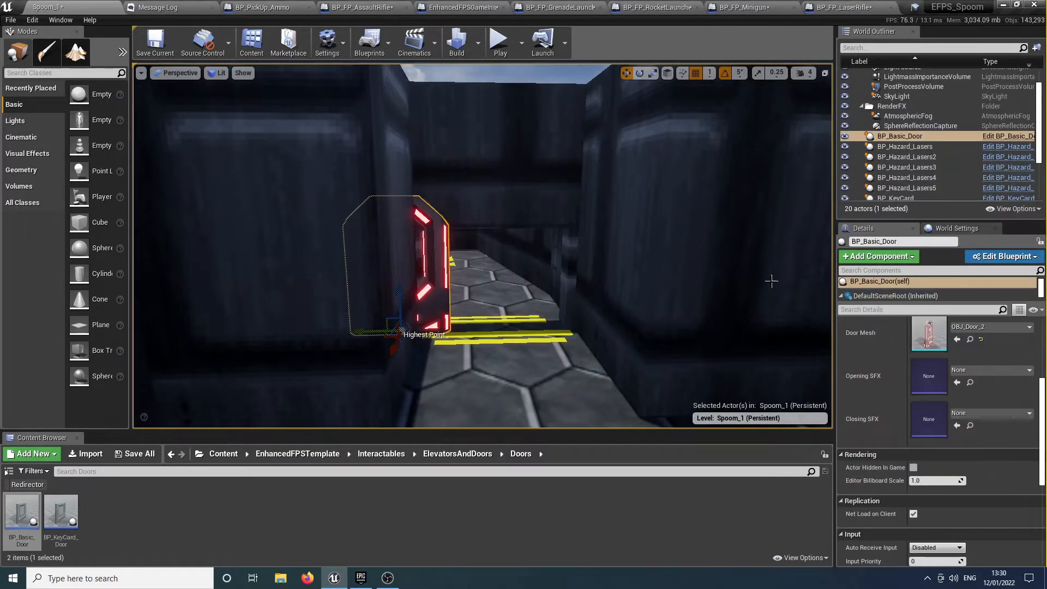
# Set the basic door's Door Mesh to OBJ_Door_1 and move the door along its width to centre it in the doorway
pyautogui.click(1007, 328)
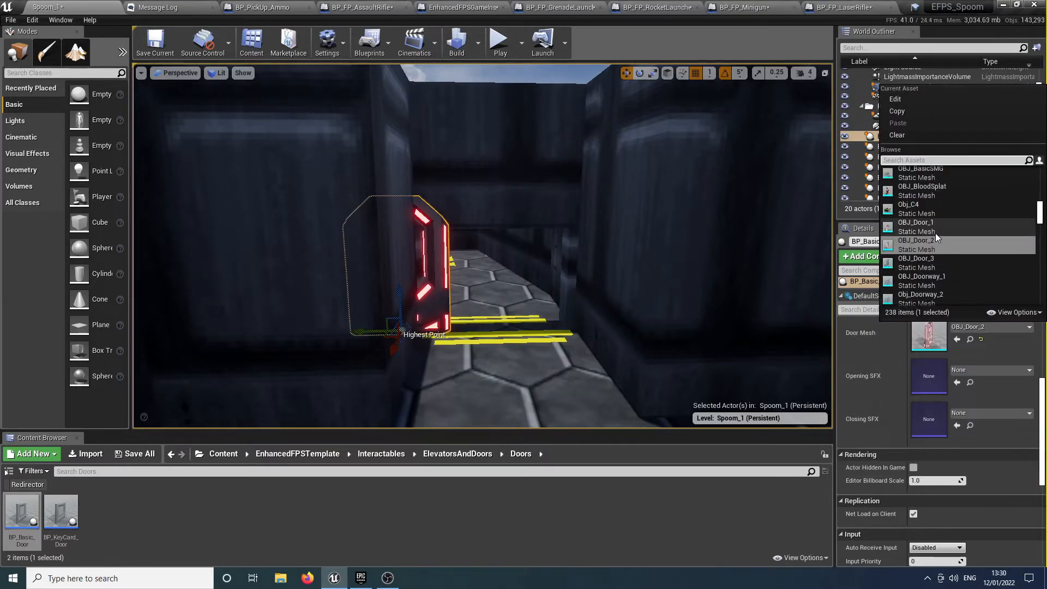
pyautogui.click(935, 231)
pyautogui.moveTo(363, 327); pyautogui.dragTo(460, 331)
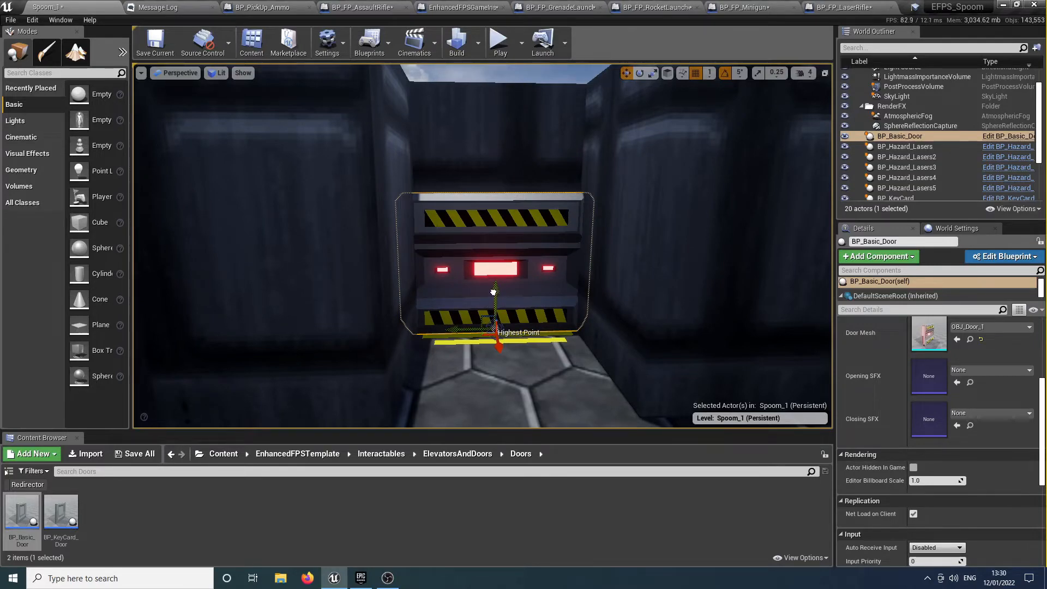
# Select the basic door's Door component and set its Element 3 material to MI_Glow_Green
pyautogui.press('f')
pyautogui.moveTo(496, 294)
pyautogui.mouseDown(button='right')
pyautogui.moveTo(496, 276)
pyautogui.moveTo(496, 294)
pyautogui.mouseUp(button='right')
pyautogui.press('s')
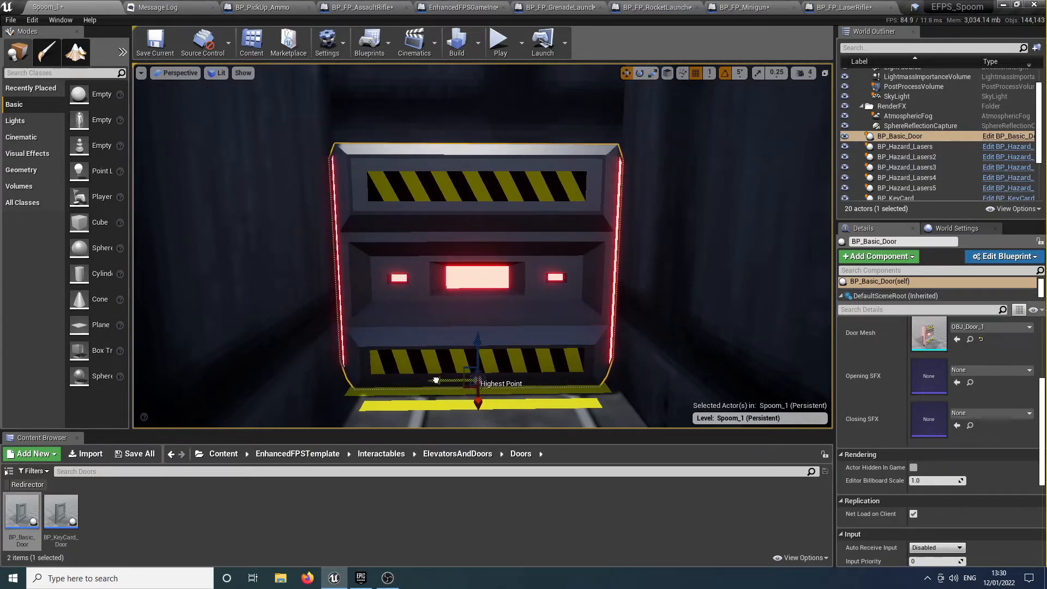
pyautogui.scroll(2, 971, 387)
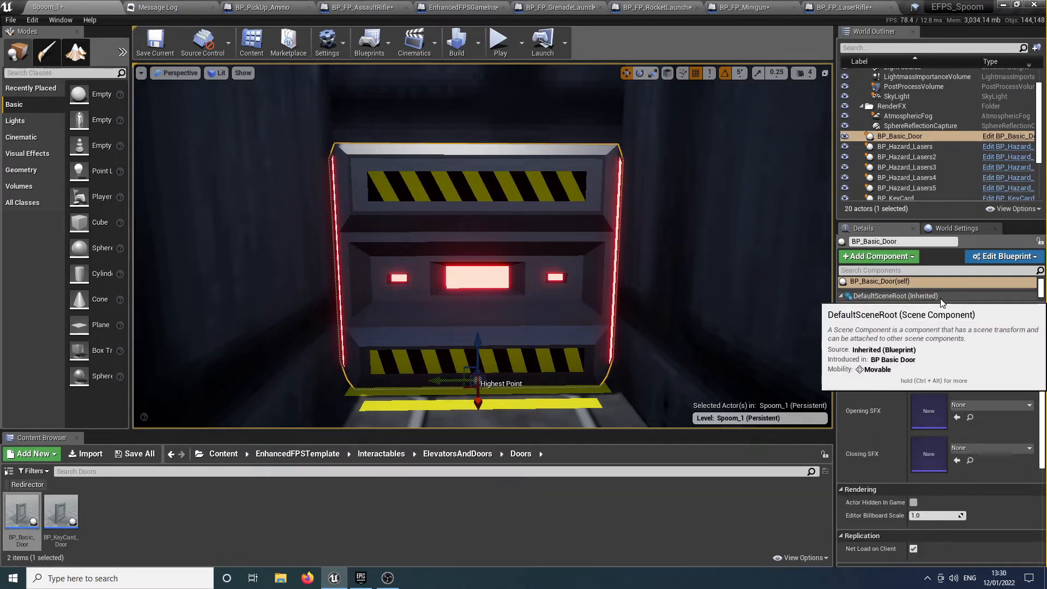
pyautogui.moveTo(941, 304); pyautogui.dragTo(941, 352)
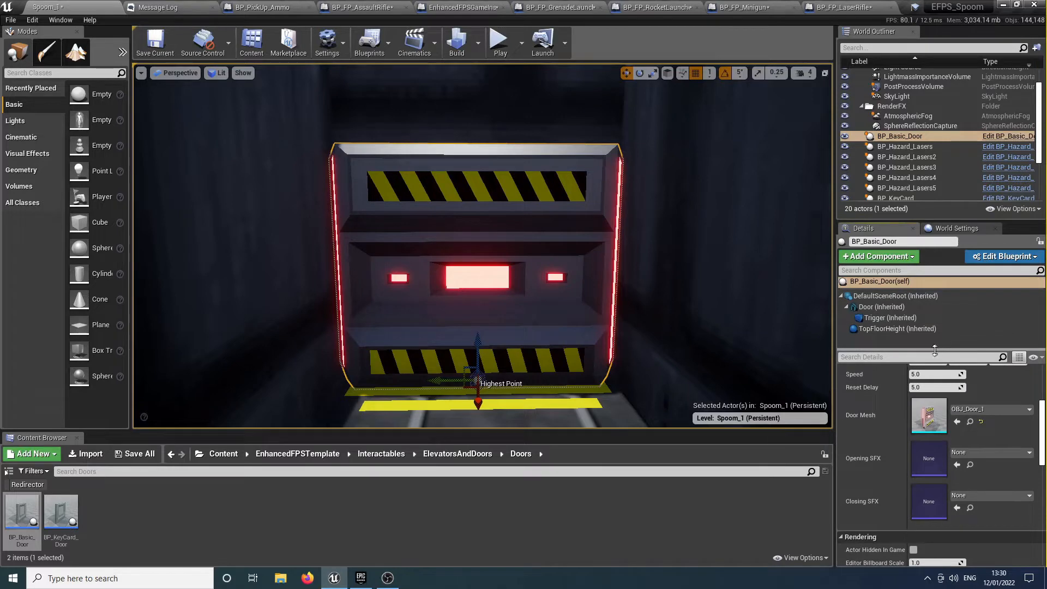
pyautogui.click(885, 307)
pyautogui.scroll(-3, 948, 513)
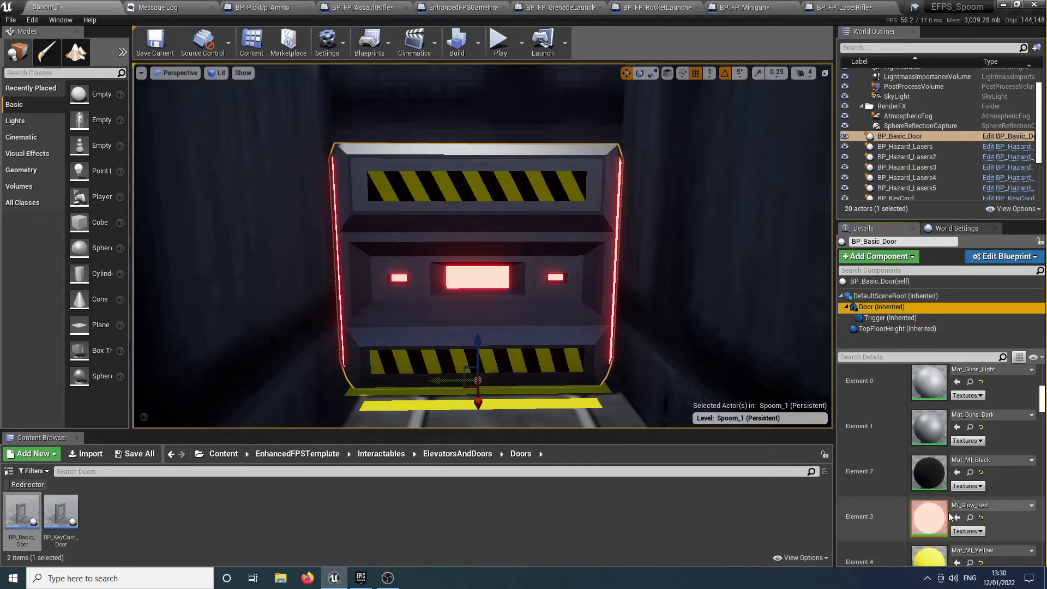
pyautogui.click(971, 509)
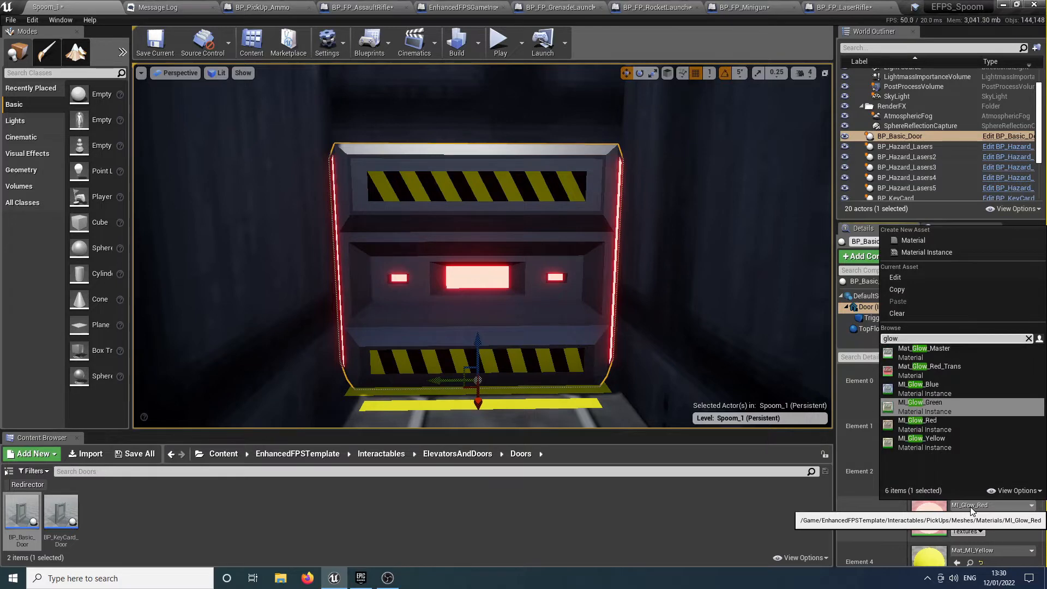
pyautogui.press('Return')
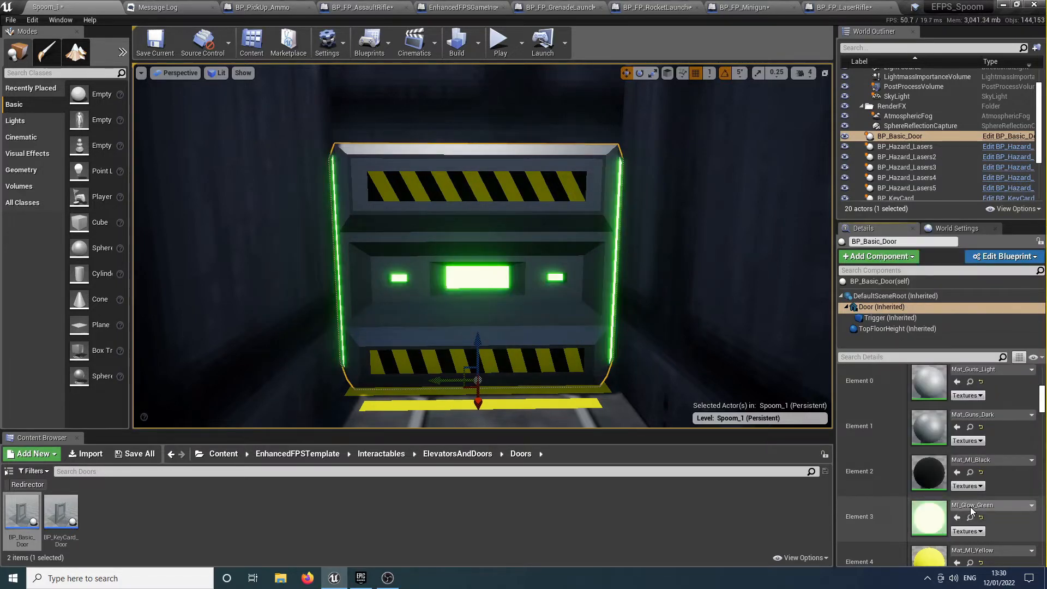
# Nudge the green-lit door along the passage direction so it sits between the yellow floor strips of the doorway
pyautogui.press('s')
pyautogui.moveTo(522, 346); pyautogui.dragTo(767, 367, button='right')
pyautogui.press('w')
pyautogui.press('d')
pyautogui.press('w')
pyautogui.press('s')
pyautogui.press('w')
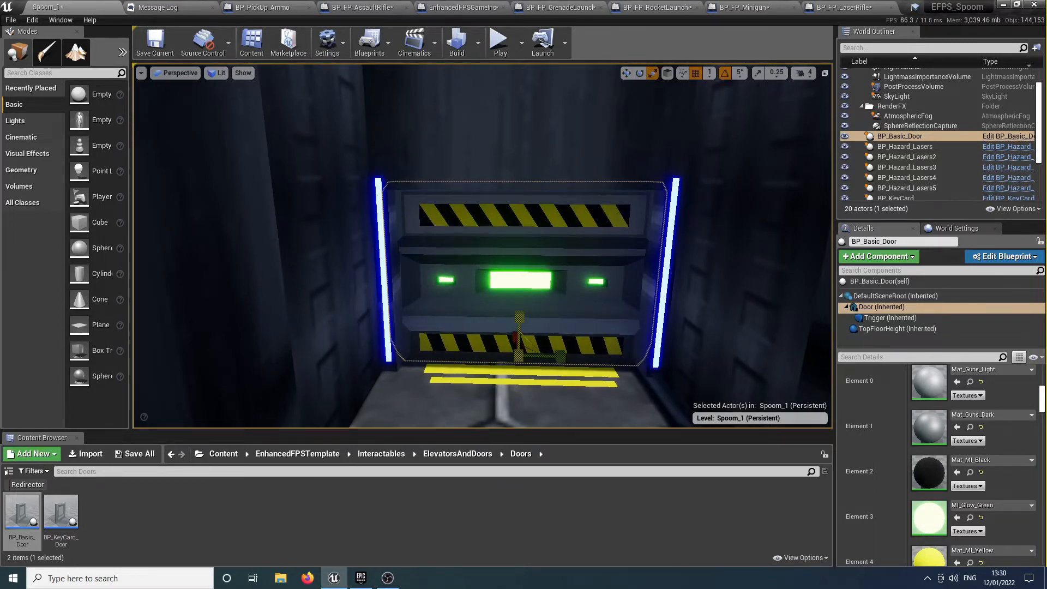
pyautogui.press('d')
pyautogui.moveTo(518, 319)
pyautogui.mouseDown(button='right')
pyautogui.moveTo(338, 321)
pyautogui.moveTo(513, 319)
pyautogui.mouseUp(button='right')
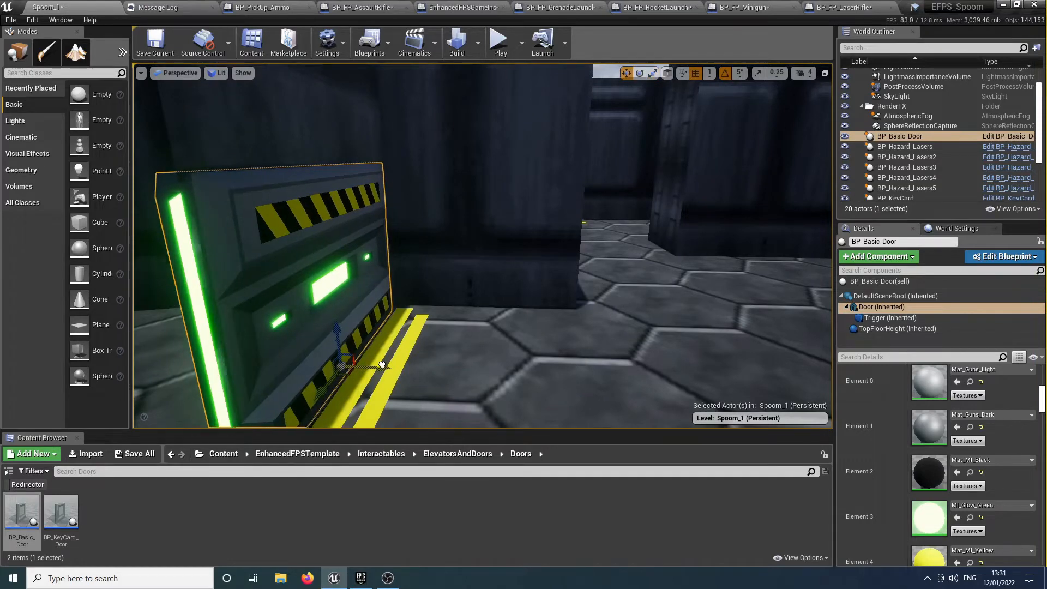
pyautogui.moveTo(382, 365); pyautogui.dragTo(692, 364, button='right')
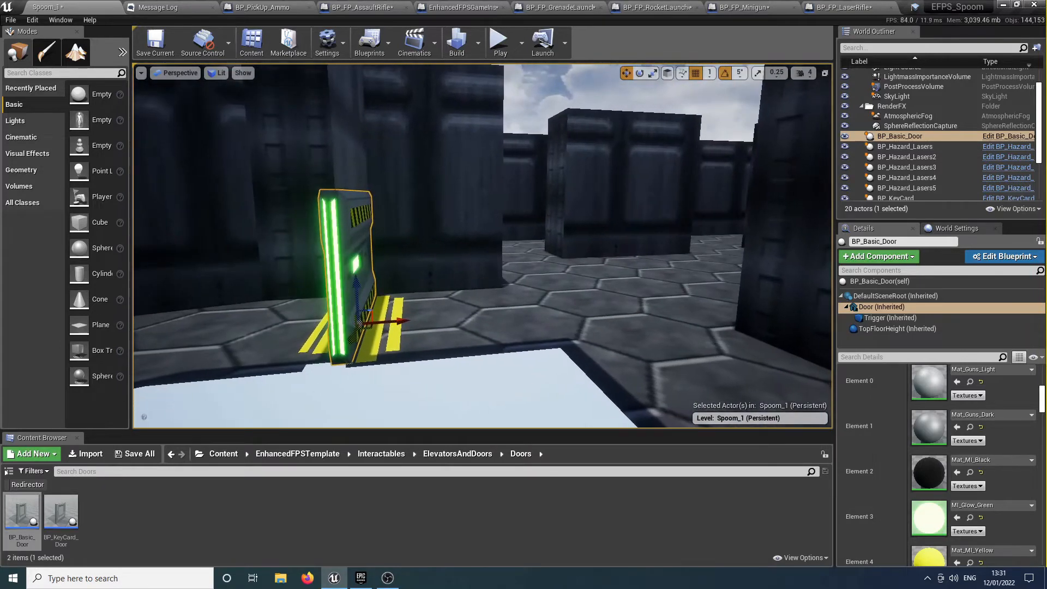
pyautogui.moveTo(395, 326); pyautogui.dragTo(387, 326)
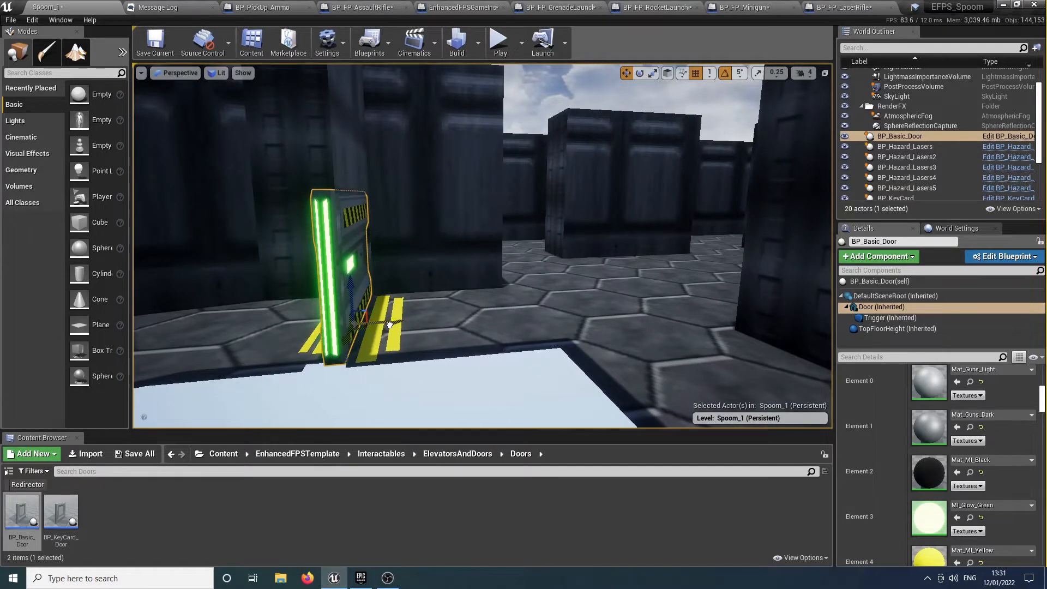
pyautogui.moveTo(390, 325); pyautogui.dragTo(273, 289, button='right')
pyautogui.press('s')
pyautogui.moveTo(463, 285); pyautogui.dragTo(462, 346, button='right')
pyautogui.moveTo(539, 330); pyautogui.dragTo(526, 327, button='right')
pyautogui.moveTo(539, 325); pyautogui.dragTo(535, 325)
# Narrow the door along its width so it fits between the two blue light strips
pyautogui.press('a')
pyautogui.moveTo(534, 326); pyautogui.dragTo(698, 326, button='right')
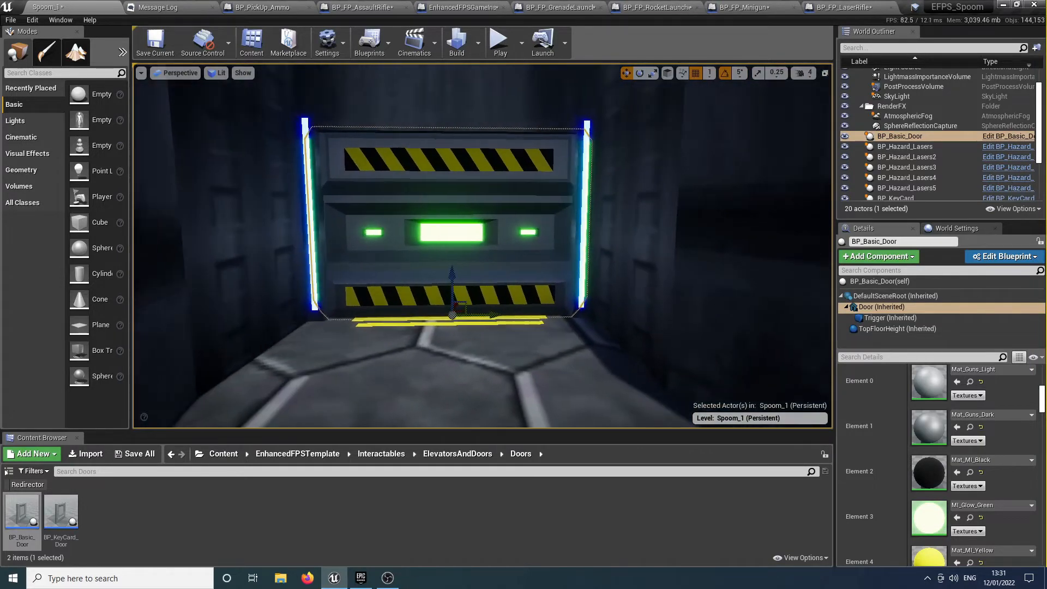
pyautogui.moveTo(501, 317); pyautogui.dragTo(476, 317)
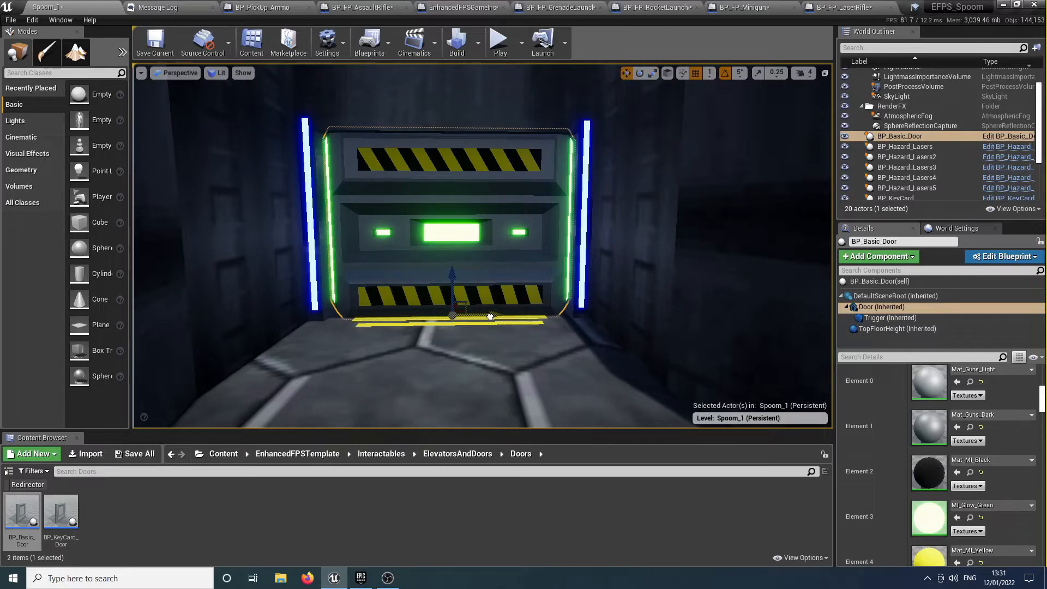
pyautogui.click(491, 317)
# Reselect the whole BP_Basic_Door and set its Speed to 15 and Reset Delay to 2
pyautogui.moveTo(491, 317); pyautogui.dragTo(546, 317, button='right')
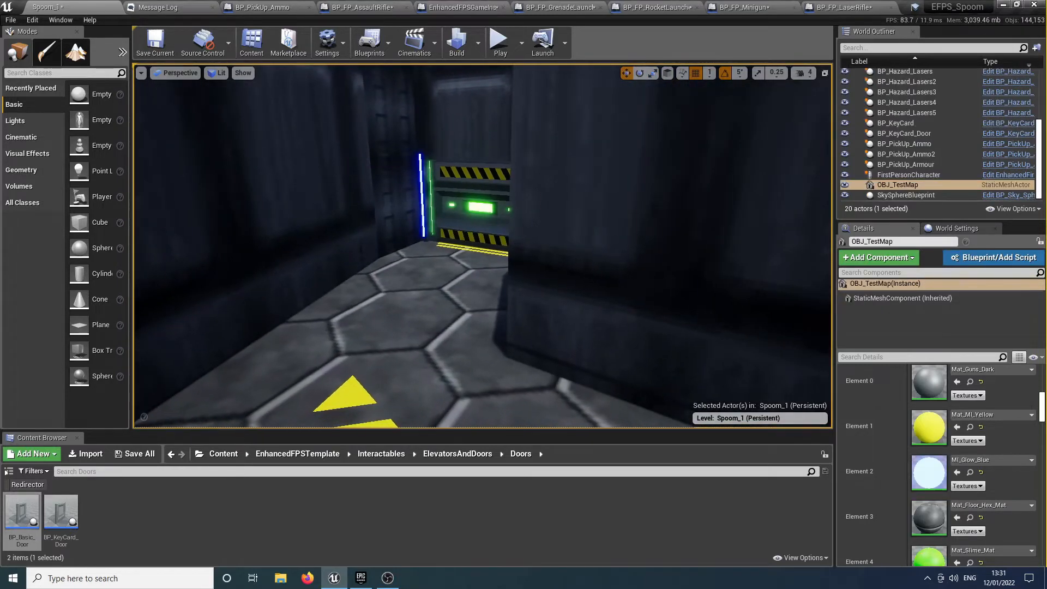
pyautogui.click(486, 224)
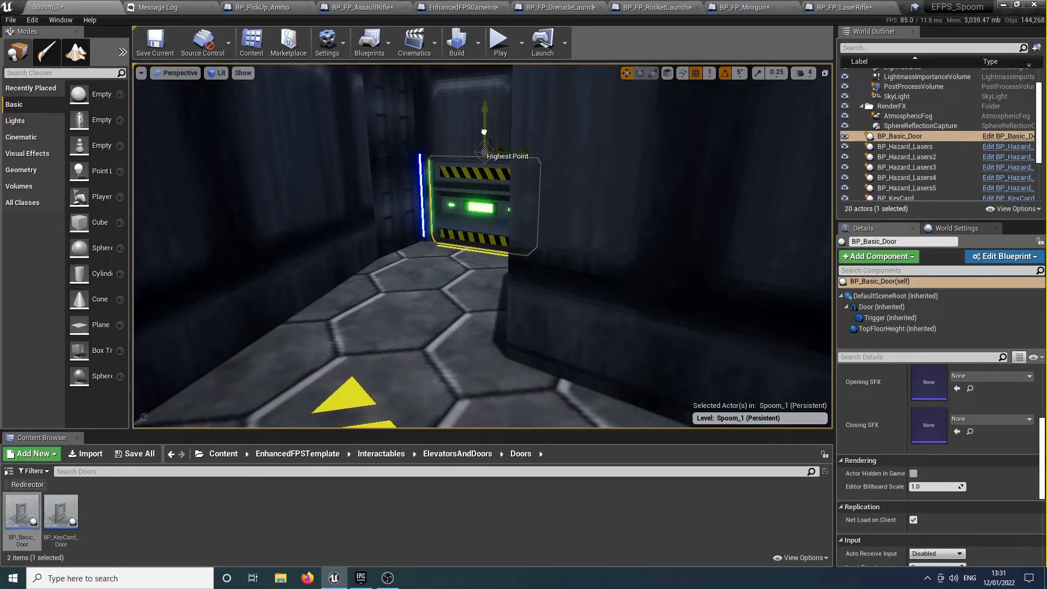
pyautogui.scroll(5, 993, 385)
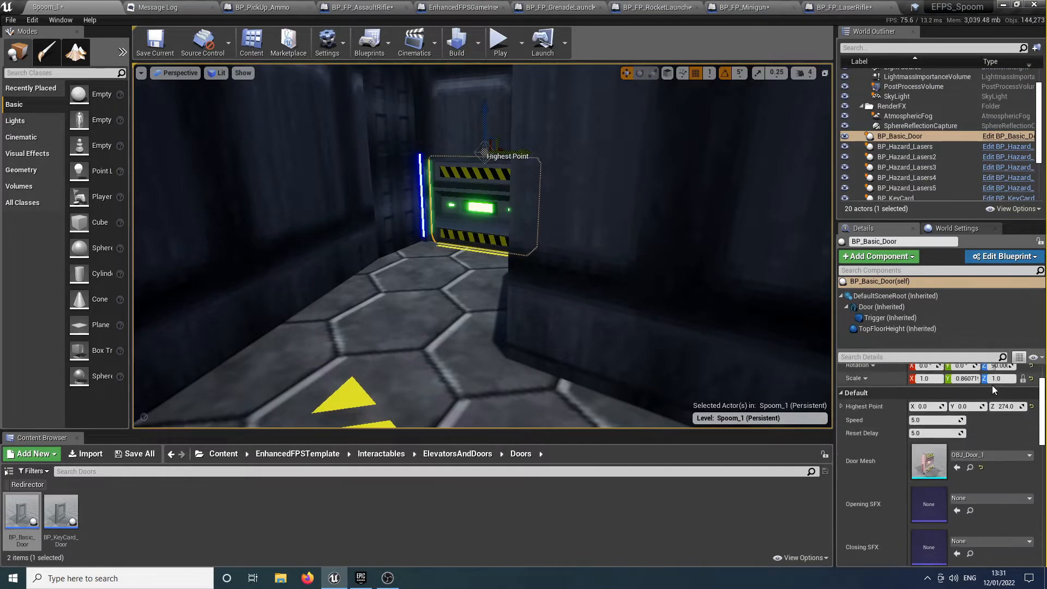
pyautogui.click(939, 448)
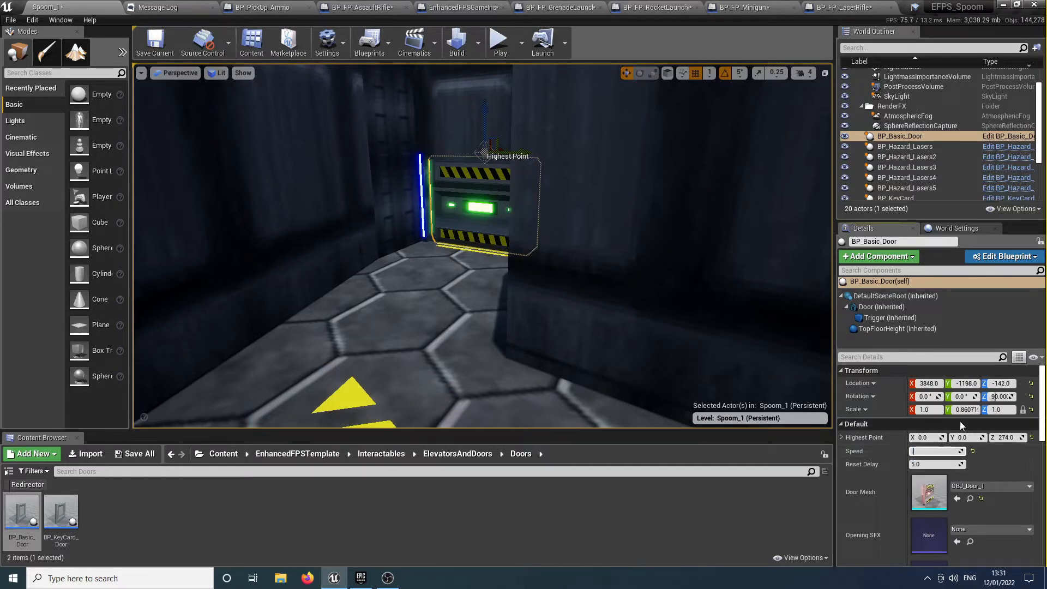
pyautogui.write('15')
pyautogui.press('Tab')
# Assign SFX_Door_Open as the basic door's Opening SFX
pyautogui.click(984, 532)
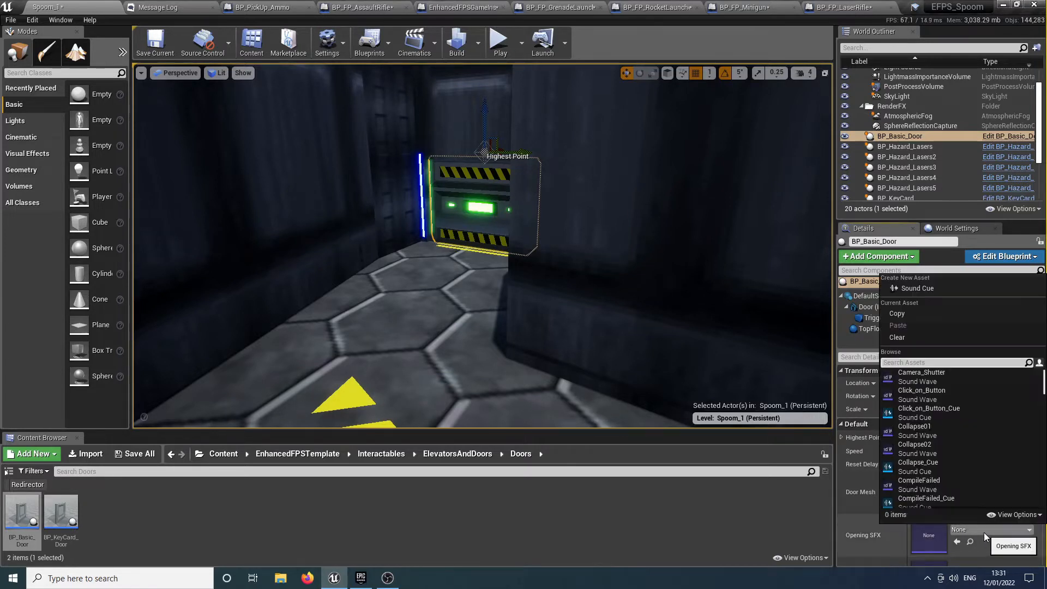
pyautogui.write('doo')
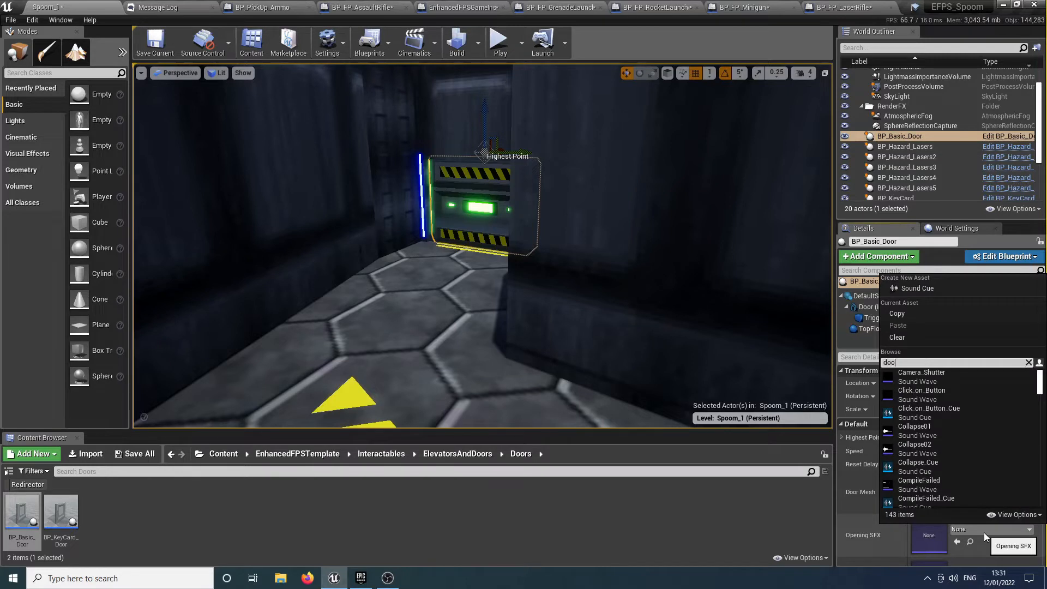
pyautogui.write('r')
pyautogui.press('Down')
pyautogui.press('Down')
pyautogui.press('Down')
pyautogui.press('Return')
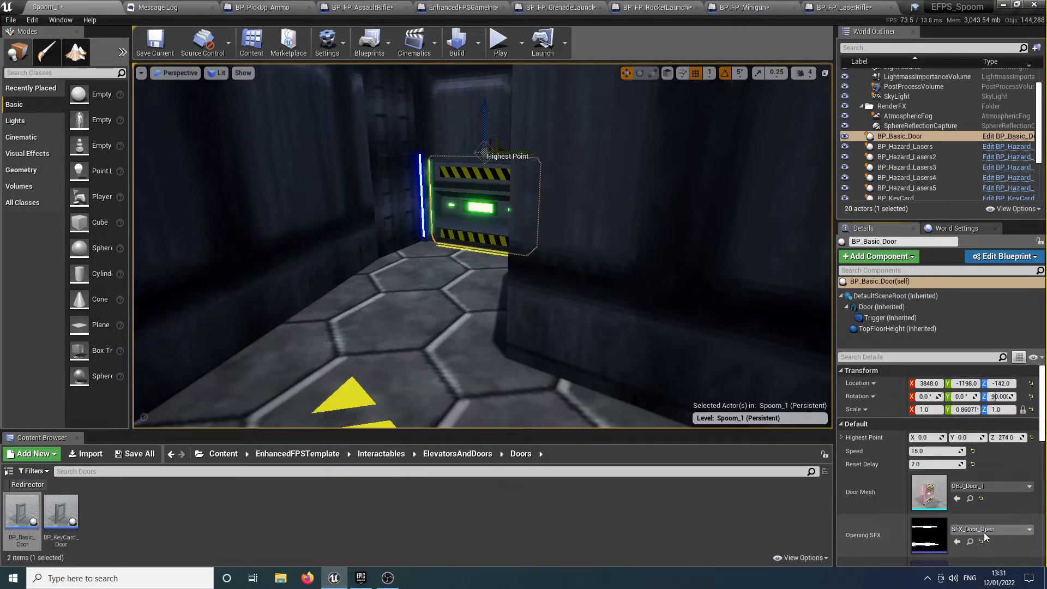
# Assign SFX_Door_Close as the basic door's Closing SFX
pyautogui.scroll(-2, 984, 533)
pyautogui.click(993, 538)
pyautogui.write('door')
pyautogui.press('Down')
pyautogui.press('Down')
pyautogui.press('Down')
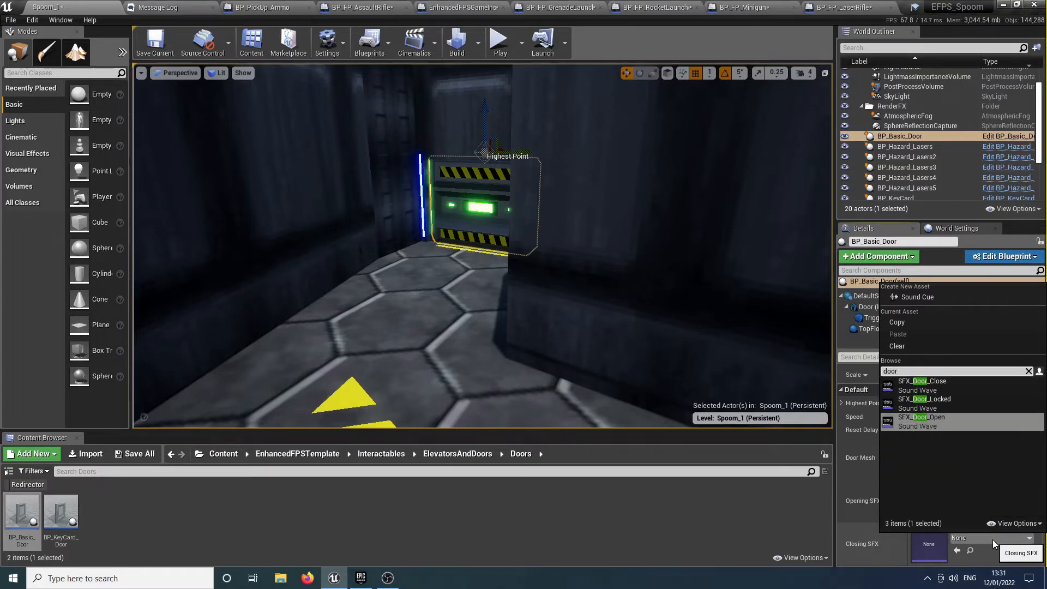
pyautogui.press('Up')
pyautogui.press('Up')
pyautogui.press('Return')
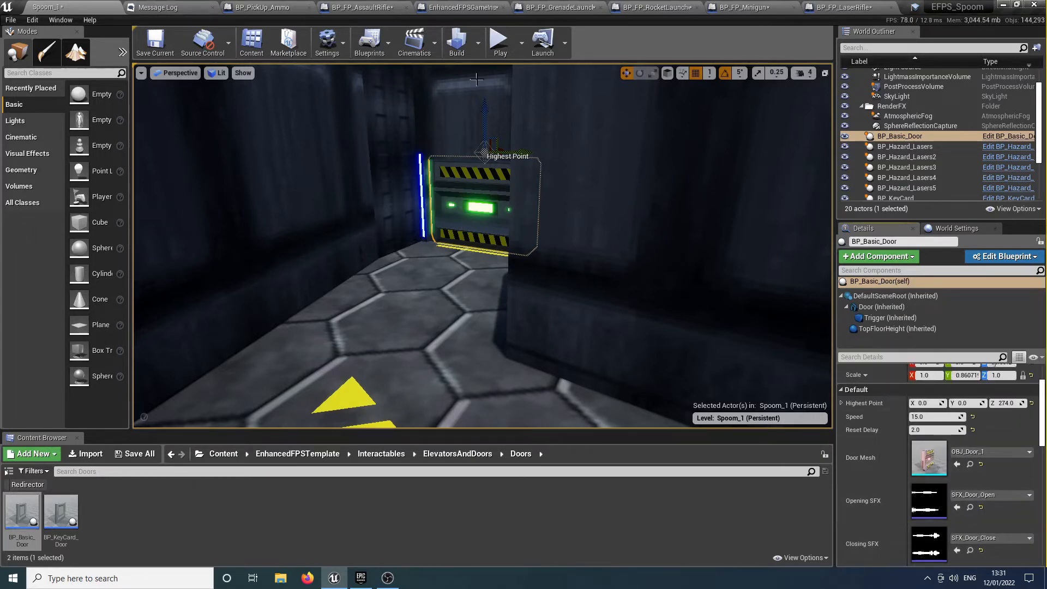
# Start a play-test, run from the pillar room to the basic door and test its opening and closing from both sides
pyautogui.click(499, 42)
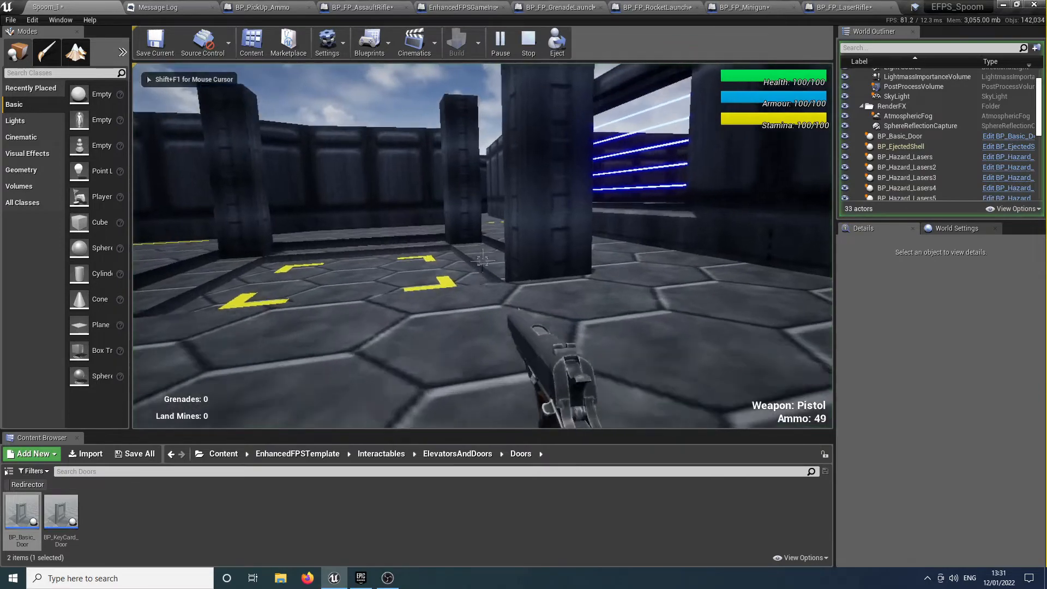
pyautogui.hotkey('shift', 'w')
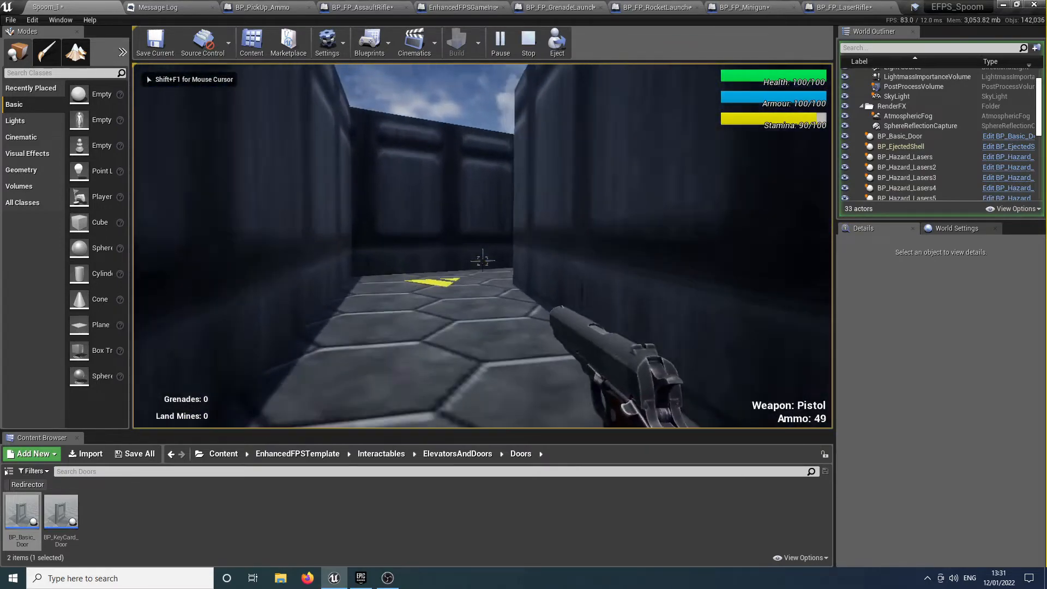
pyautogui.press('w')
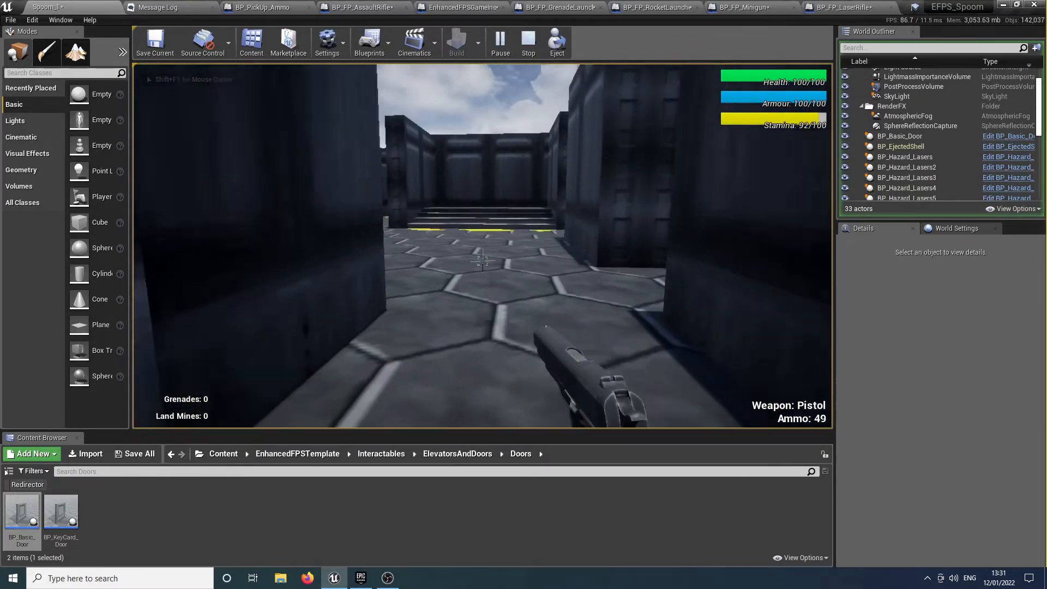
pyautogui.press('w')
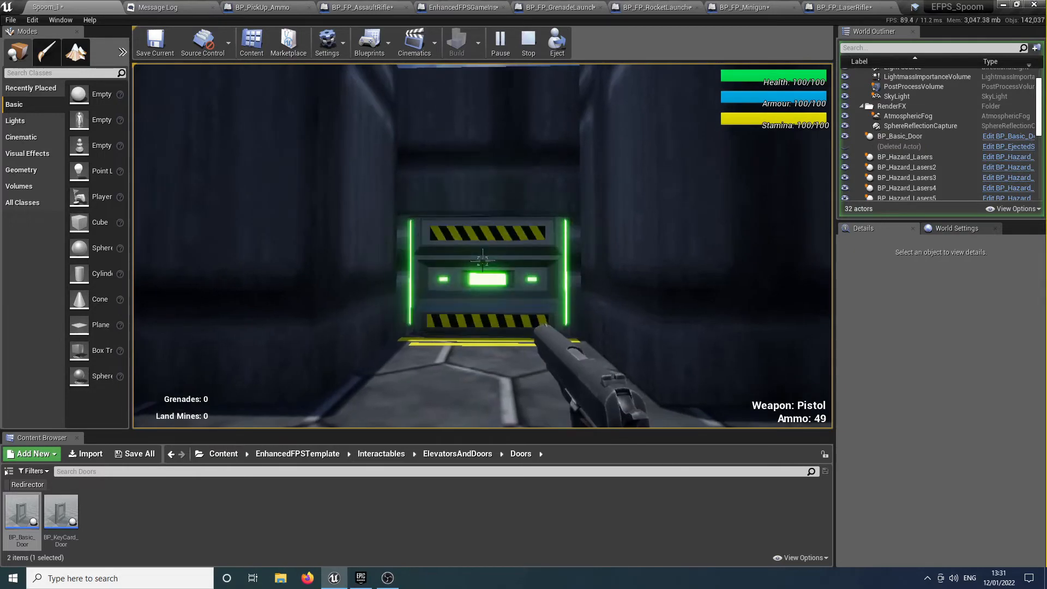
pyautogui.press('w')
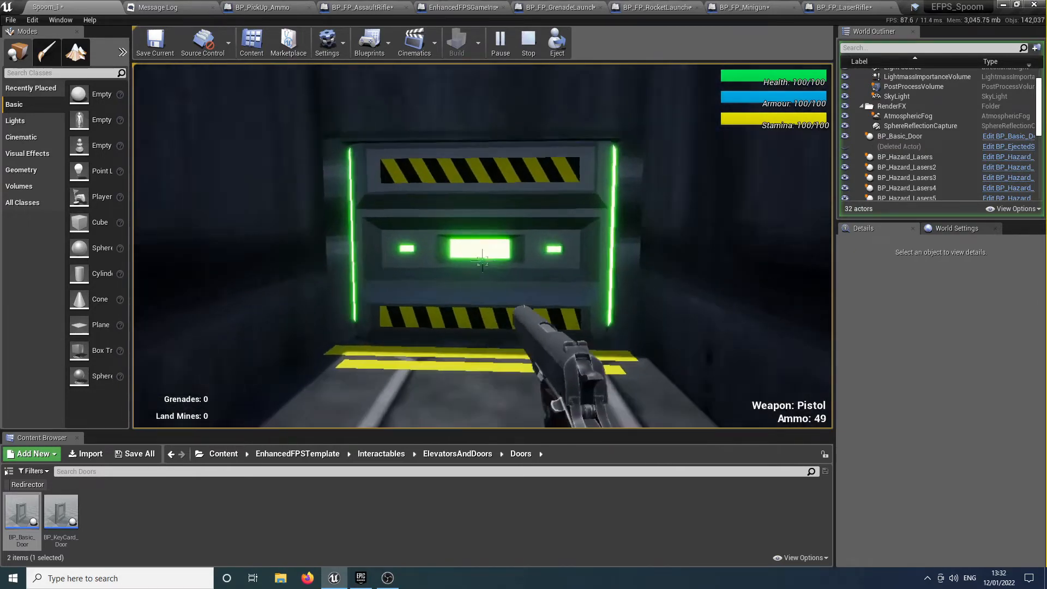
pyautogui.press('w')
pyautogui.press('s')
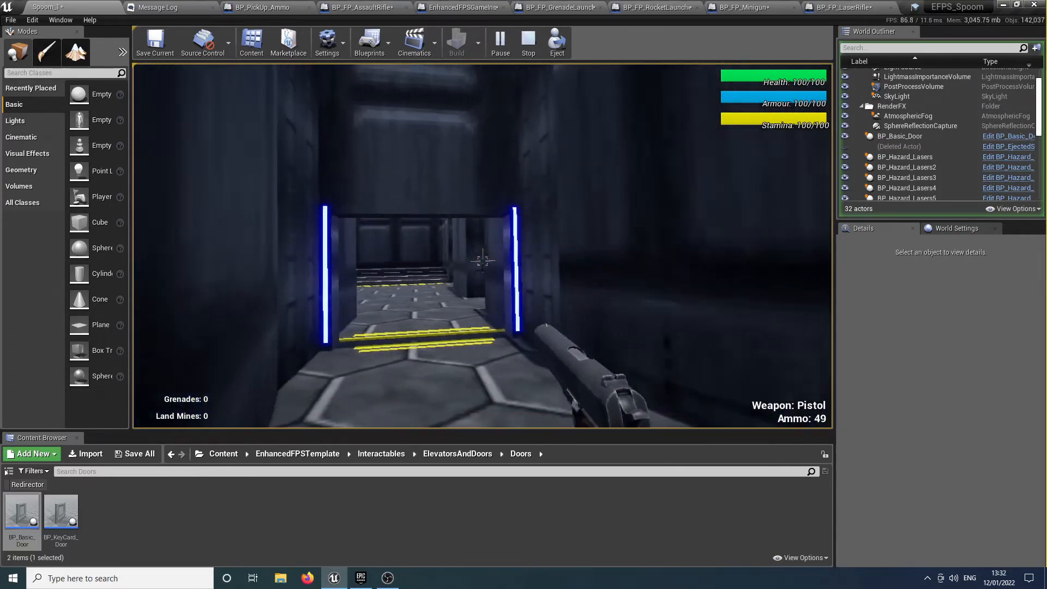
pyautogui.press('w')
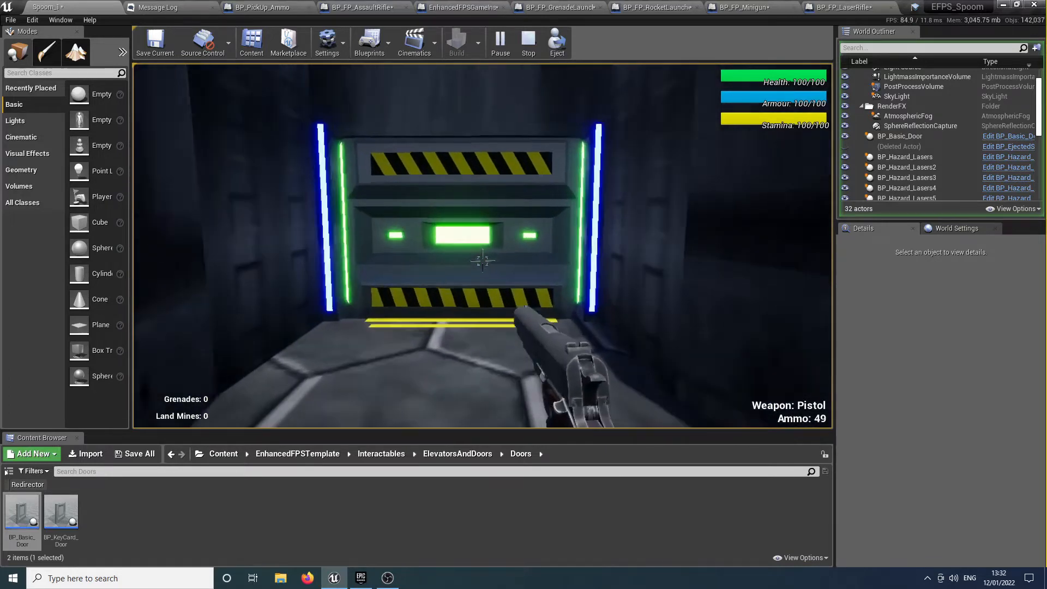
pyautogui.press('w')
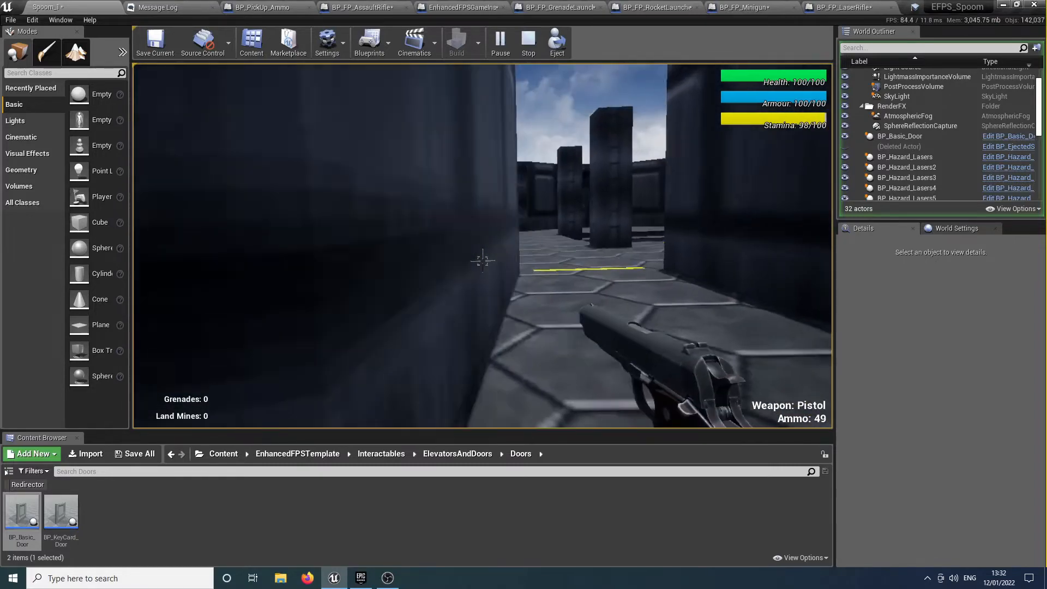
# Loop back through the pillar room, pass the basic door again, run to the stair landing and end the play-test
pyautogui.press('w')
pyautogui.press('w')
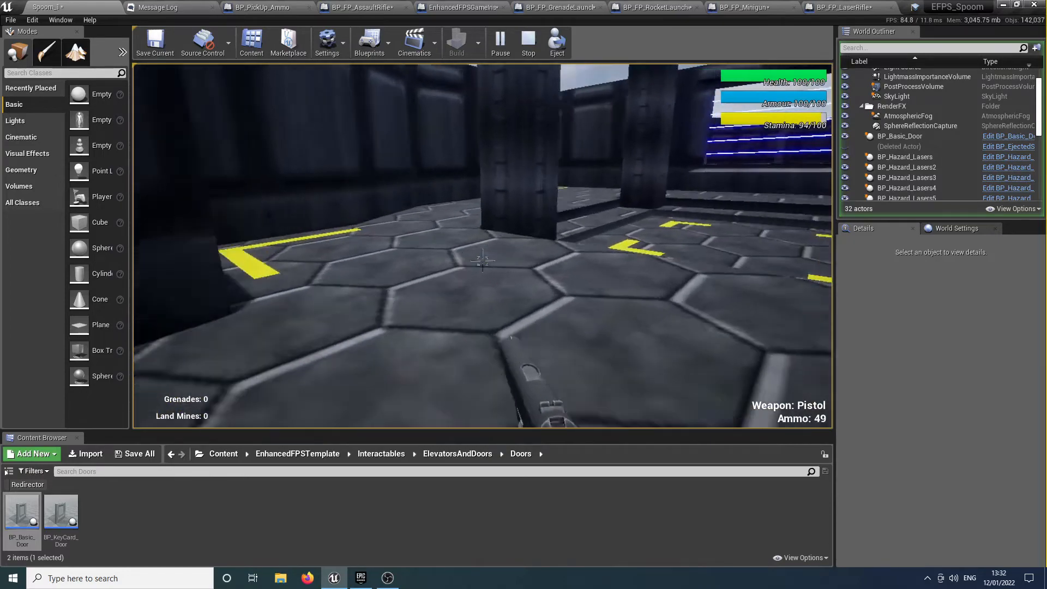
pyautogui.press('w')
pyautogui.hotkey('shift', 'w')
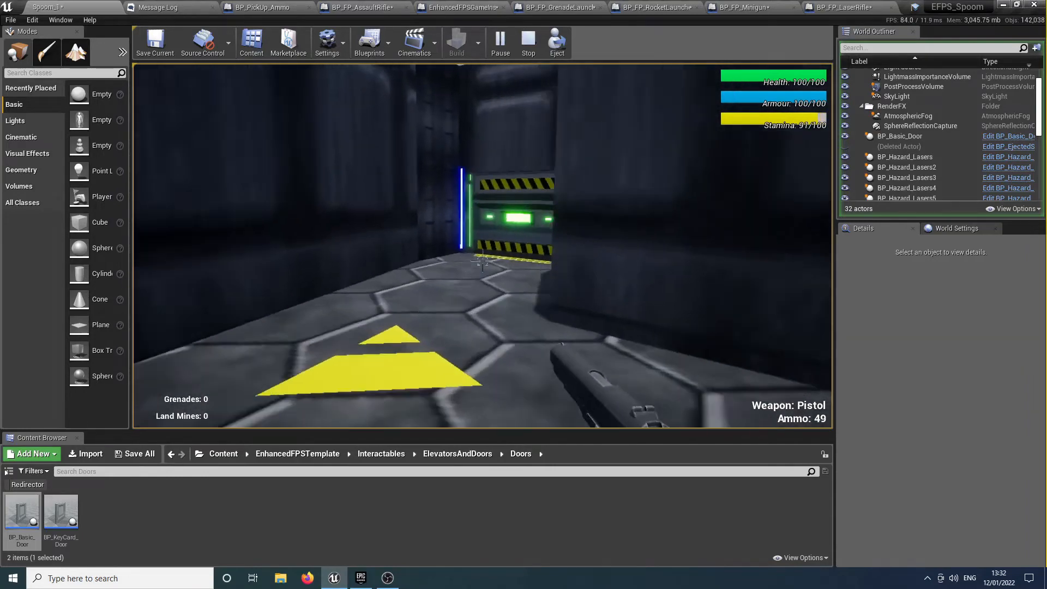
pyautogui.press('w')
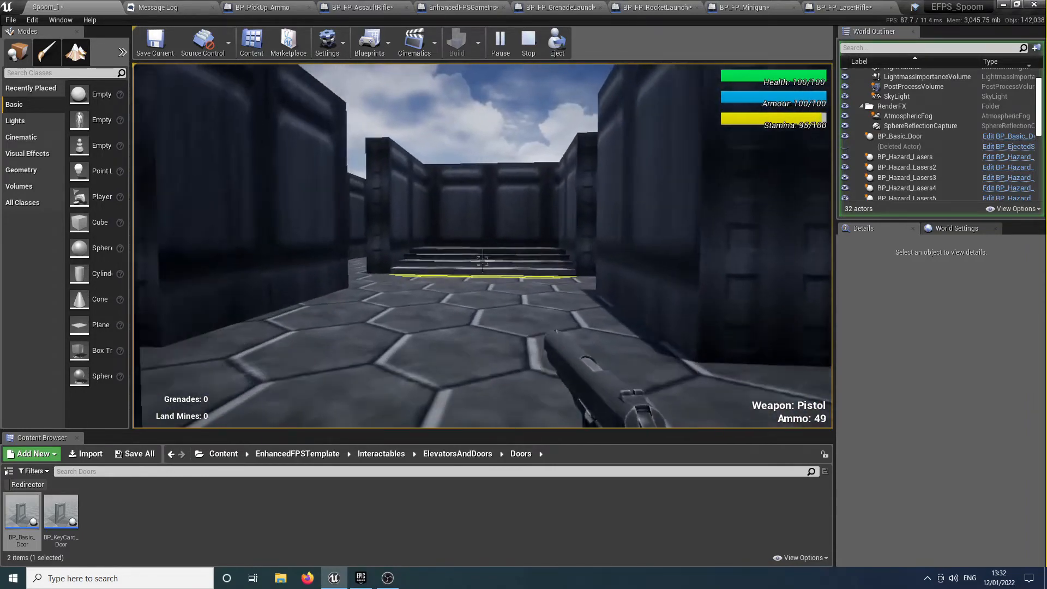
pyautogui.press('w')
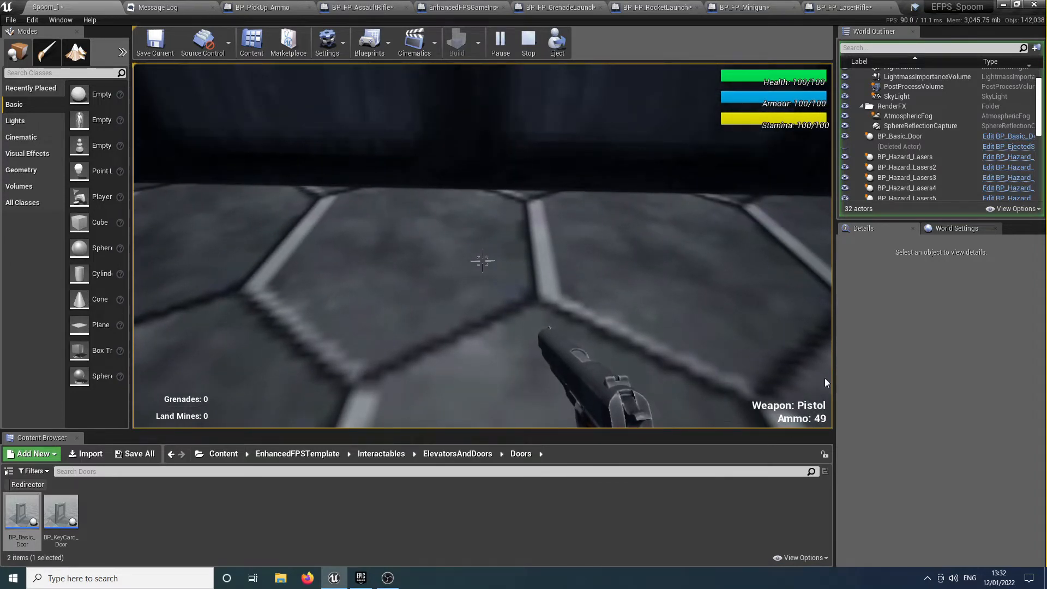
pyautogui.press('Escape')
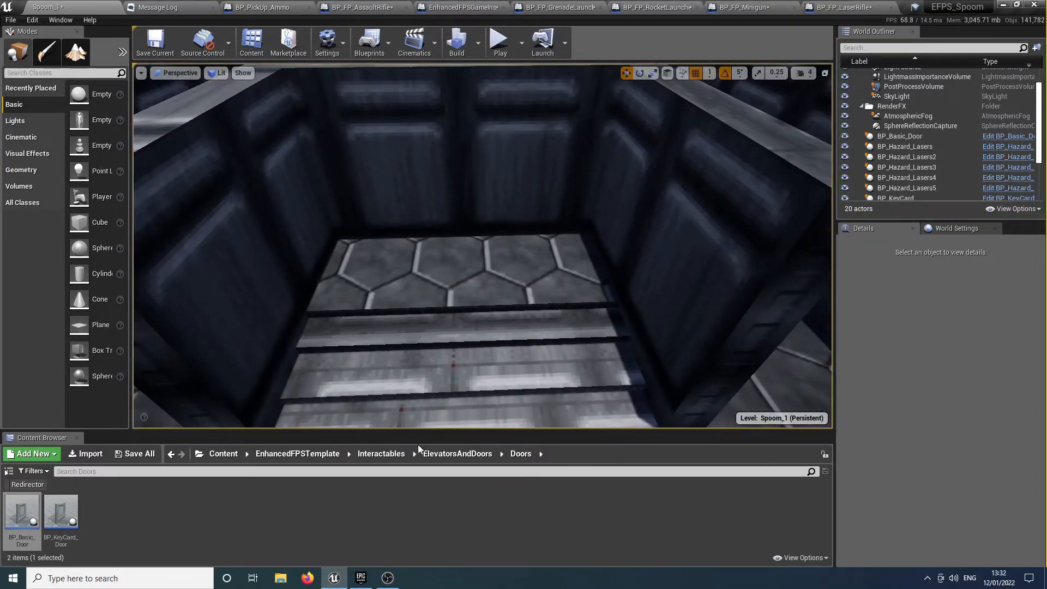
# Place a BP_PickUp_Weapon from the Interactables PickUps folder on the floor of the stair landing and rotate it side-on to the stairs
pyautogui.click(381, 454)
pyautogui.doubleClick(197, 513)
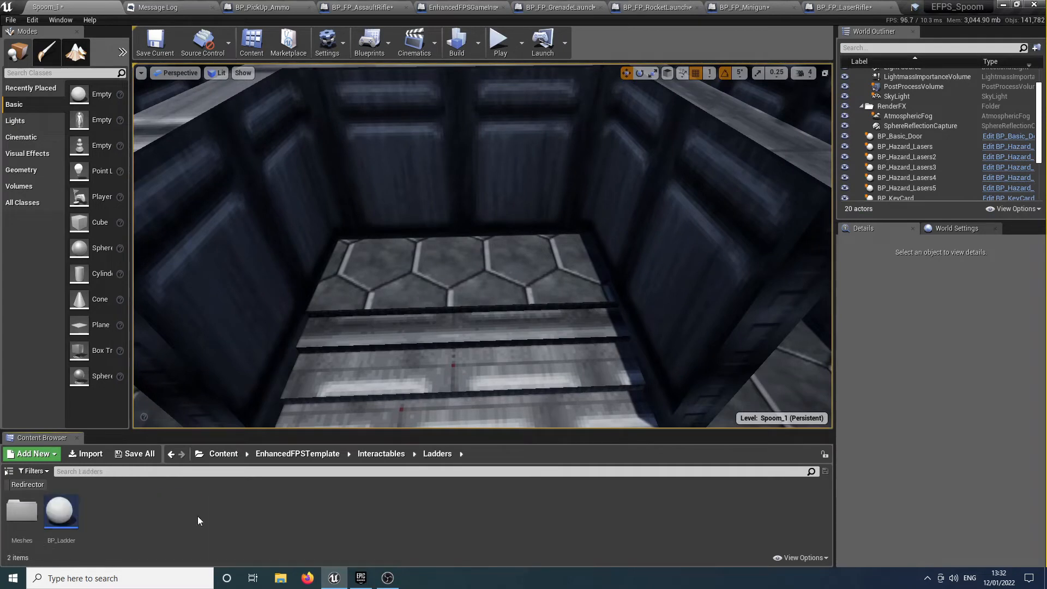
pyautogui.click(384, 454)
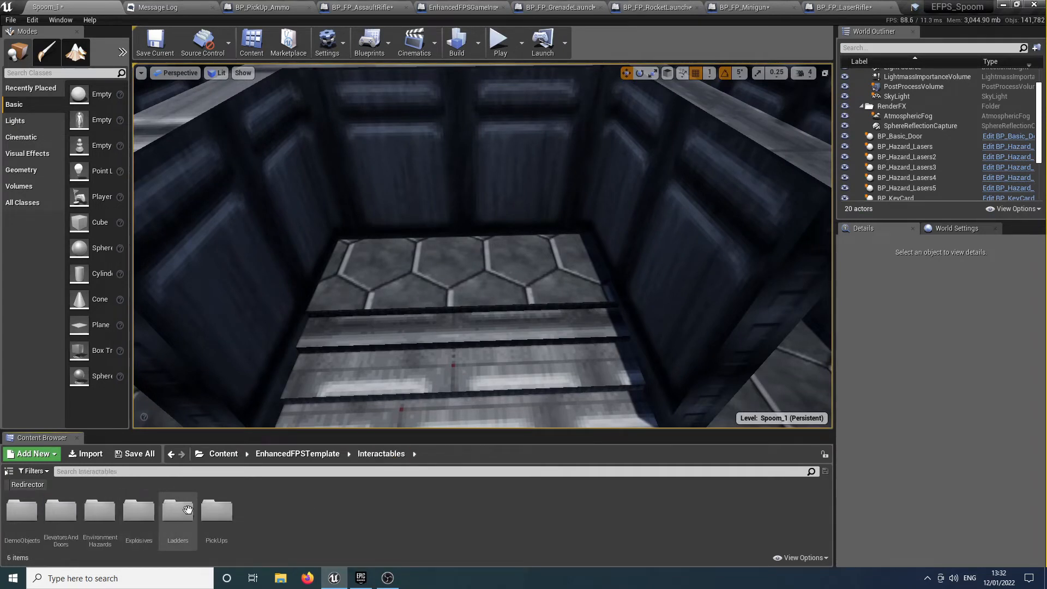
pyautogui.doubleClick(217, 510)
pyautogui.moveTo(377, 511); pyautogui.dragTo(454, 267)
pyautogui.press('f')
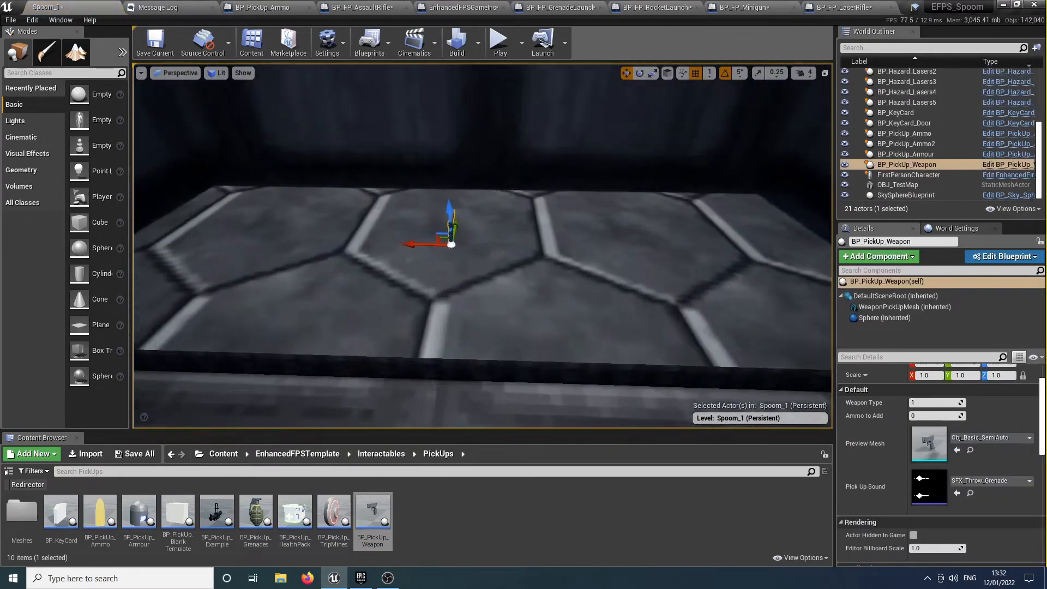
pyautogui.press('e')
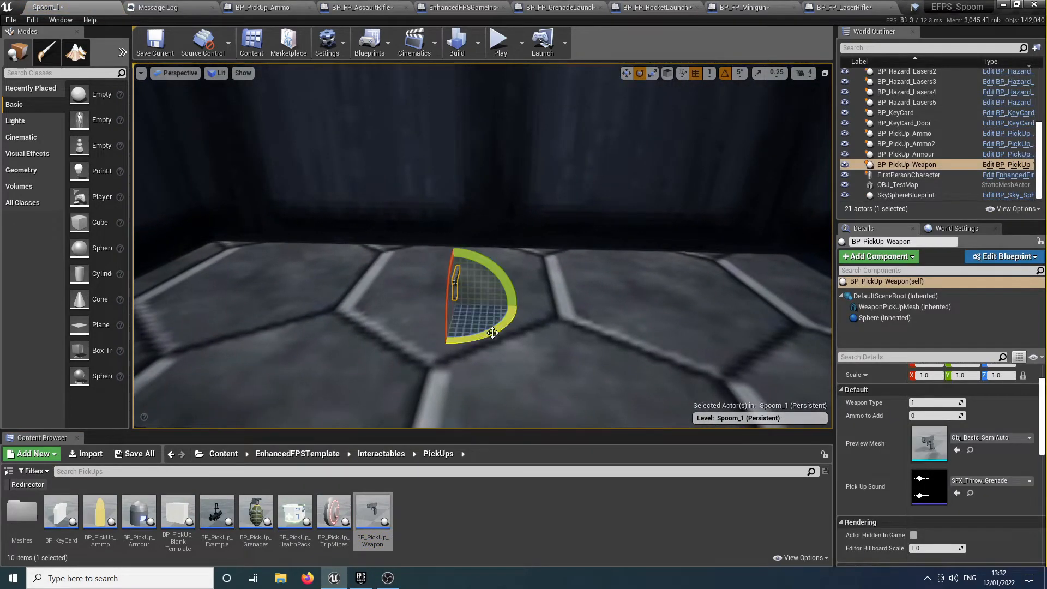
pyautogui.moveTo(493, 333)
pyautogui.mouseDown()
pyautogui.moveTo(442, 339)
pyautogui.moveTo(503, 337)
pyautogui.moveTo(500, 329)
pyautogui.mouseUp()
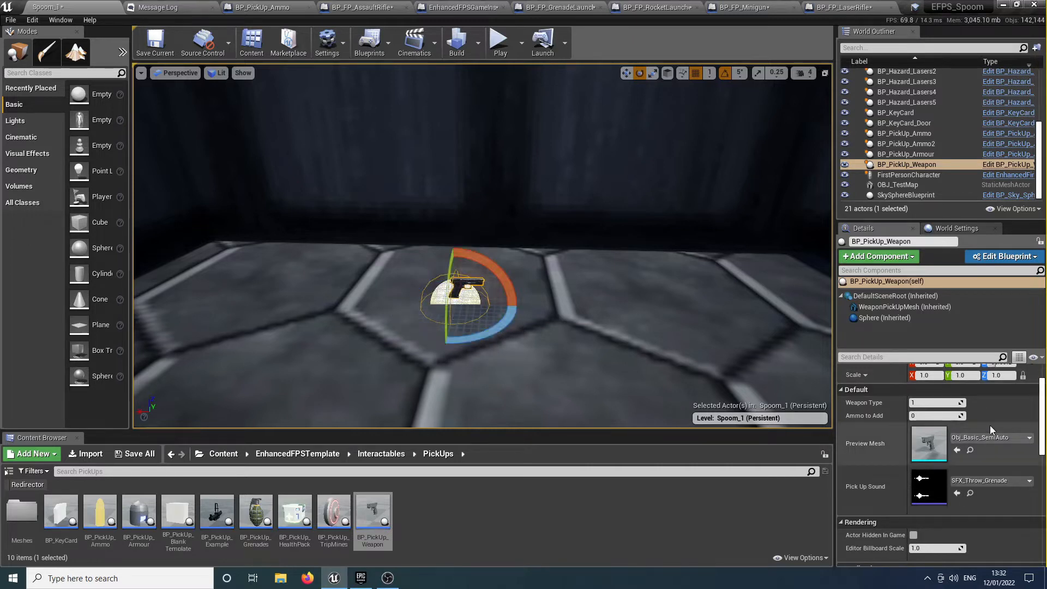
# Set the weapon pickup's Weapon Type to 2 and its Ammo to Add to 8
pyautogui.click(937, 403)
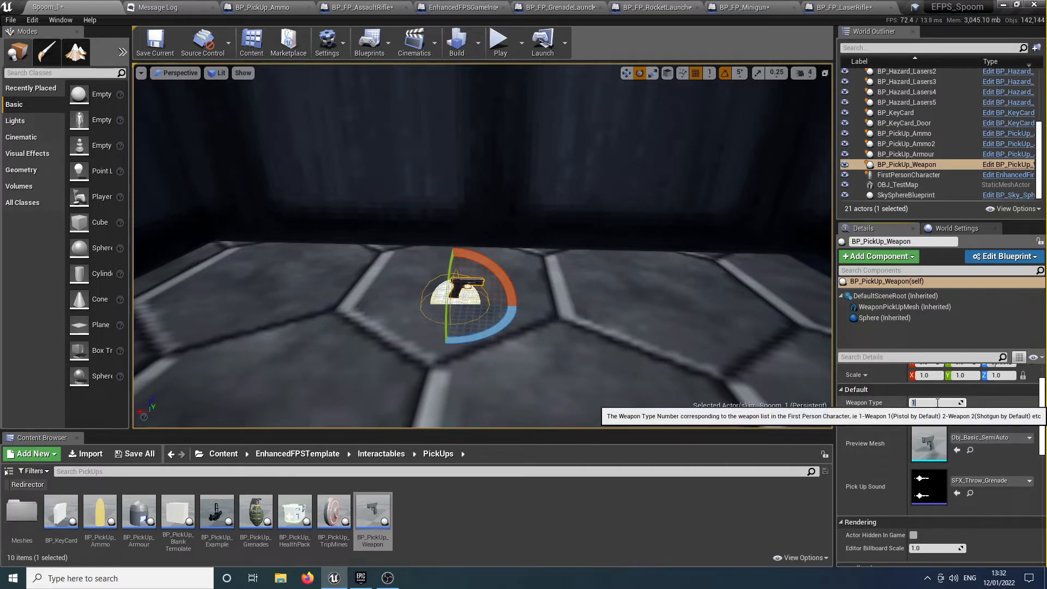
pyautogui.write('2')
pyautogui.press('Tab')
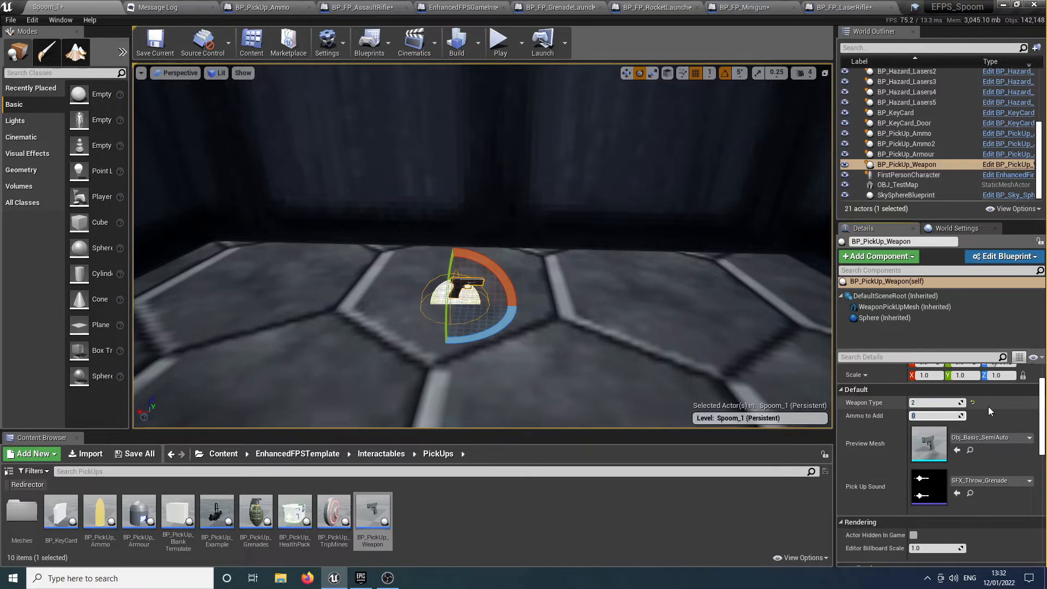
pyautogui.write('8')
pyautogui.press('Return')
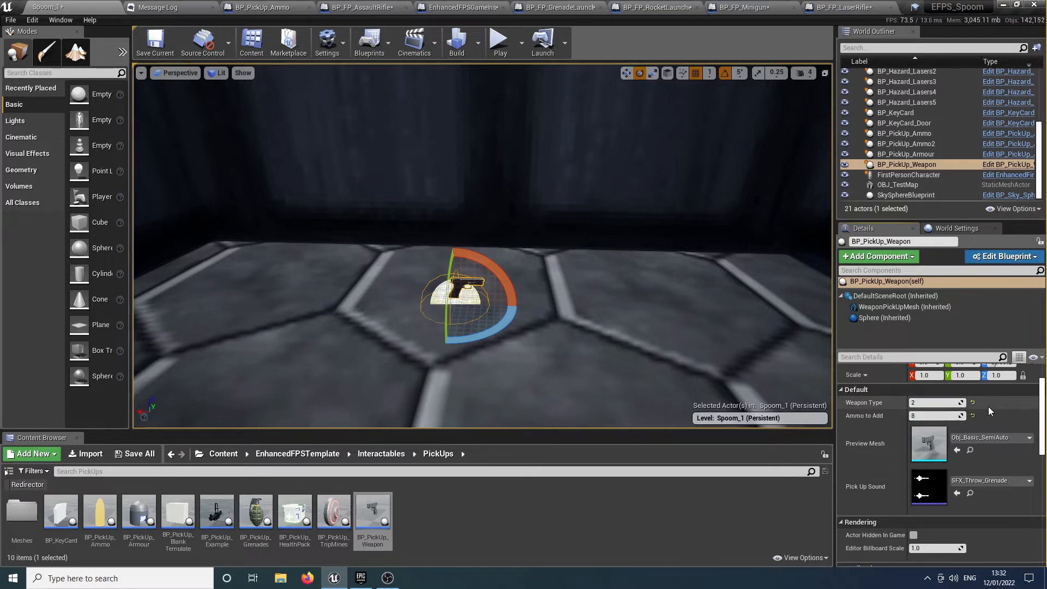
# Search the meshes for spoom and shotgun, and assign Obj_ShotGun as the weapon pickup's Preview Mesh
pyautogui.click(989, 440)
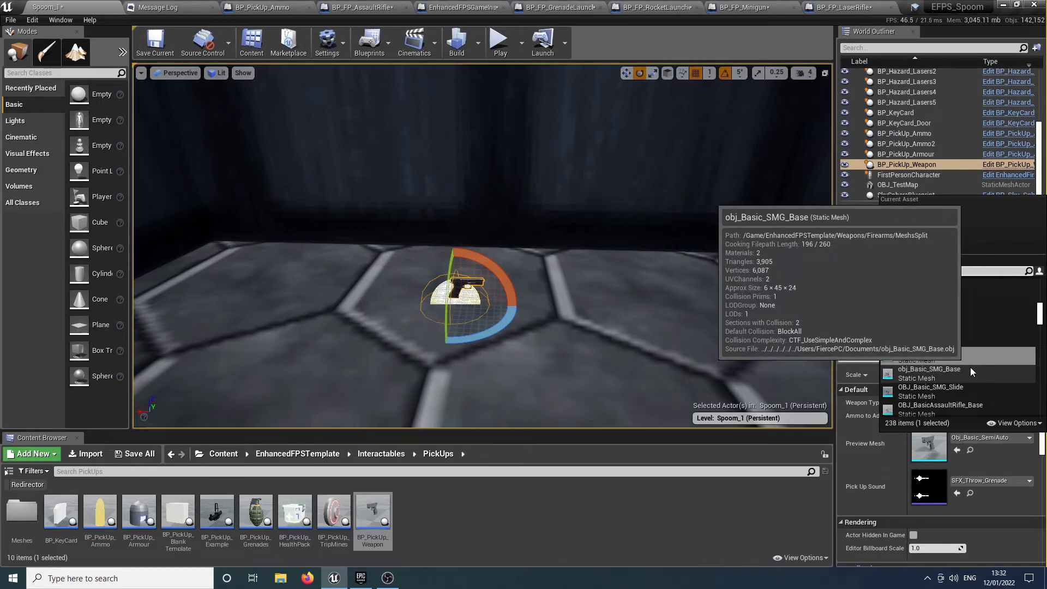
pyautogui.write('spoom')
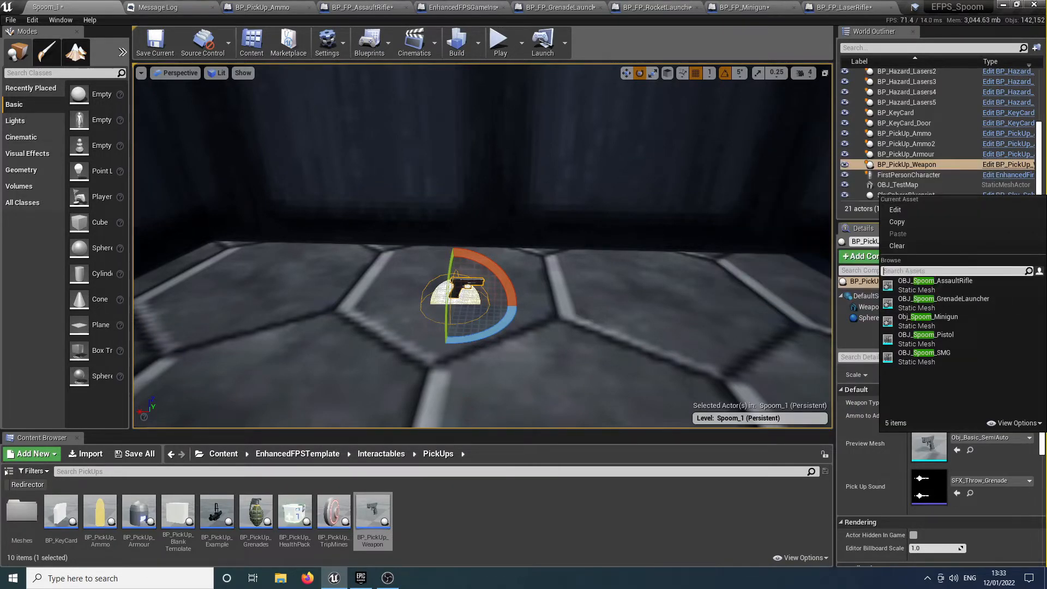
pyautogui.write('shotgun')
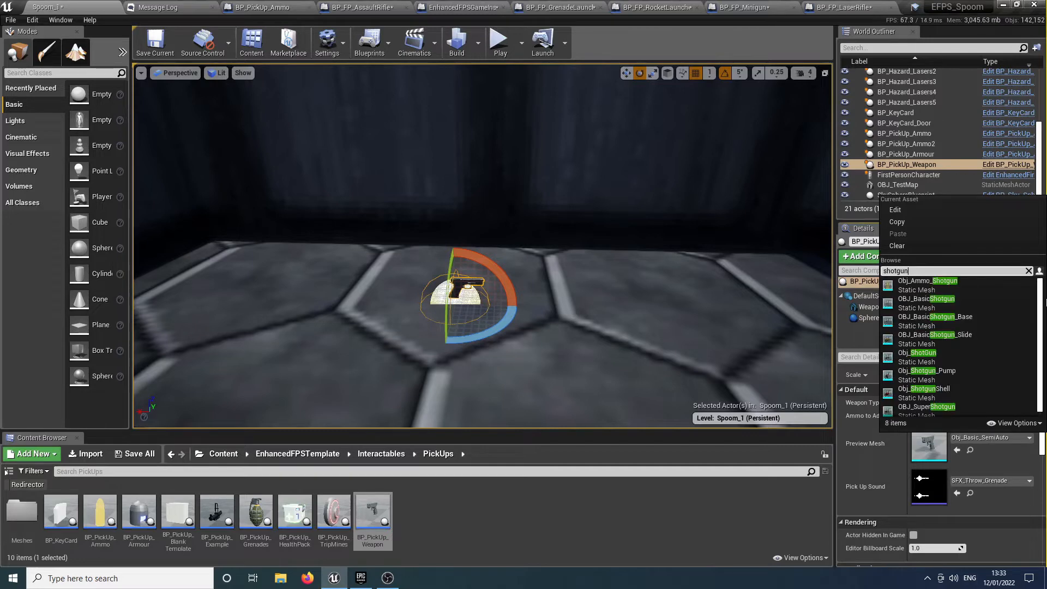
pyautogui.click(956, 362)
# Raise the weapon pickup above the landing floor and set its Preview Mesh to OBJ_Spom_Pump_Static
pyautogui.press('w')
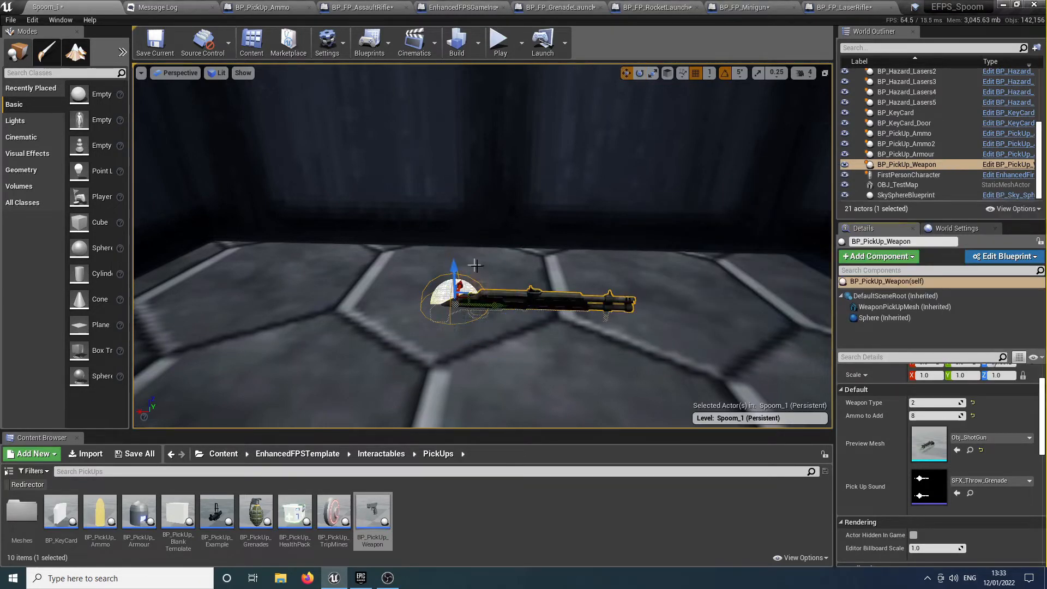
pyautogui.moveTo(464, 280); pyautogui.dragTo(464, 248)
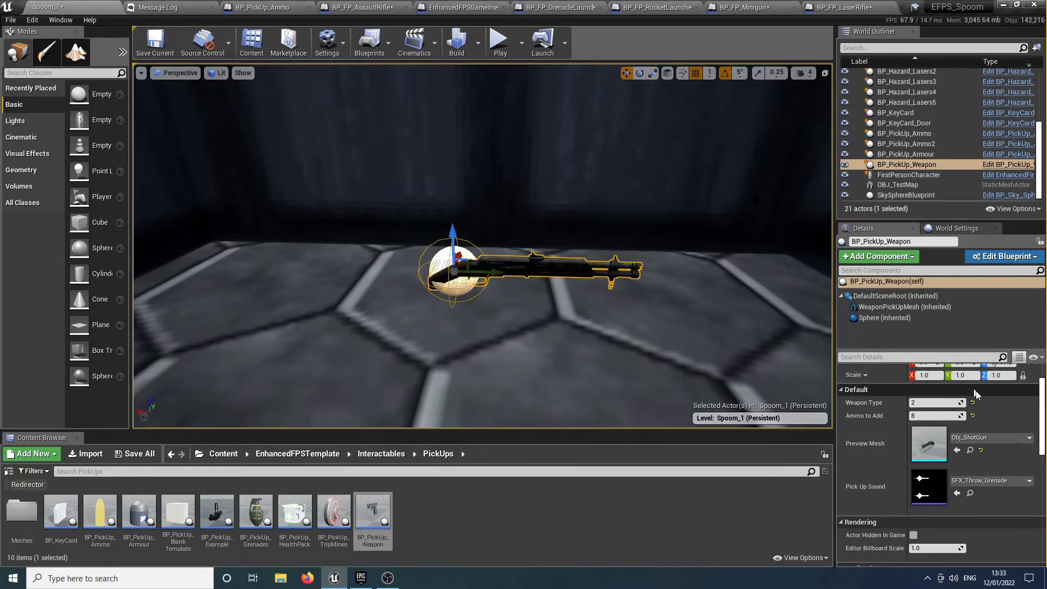
pyautogui.click(988, 439)
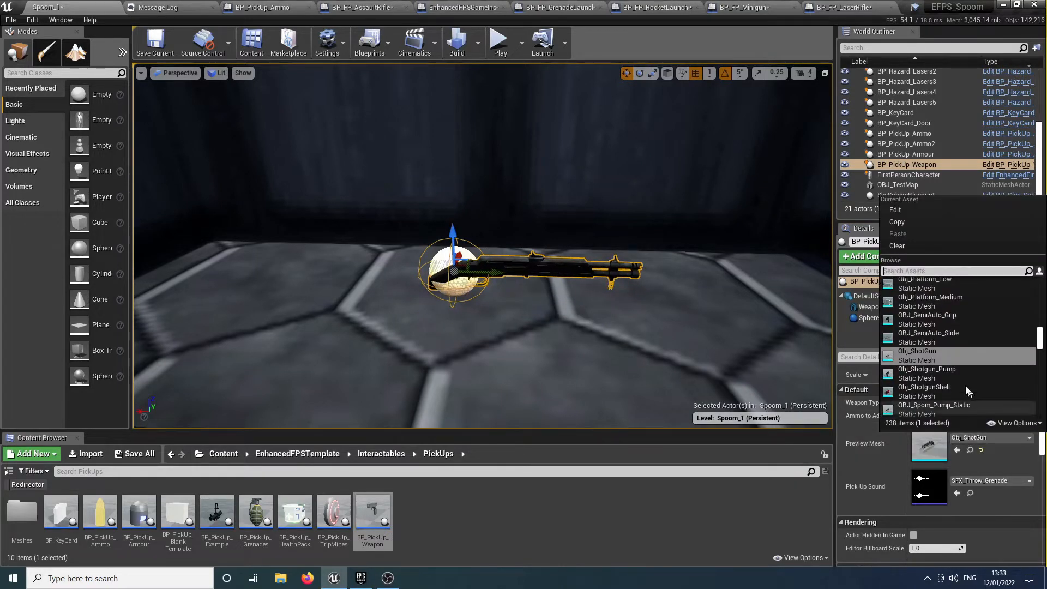
pyautogui.click(940, 410)
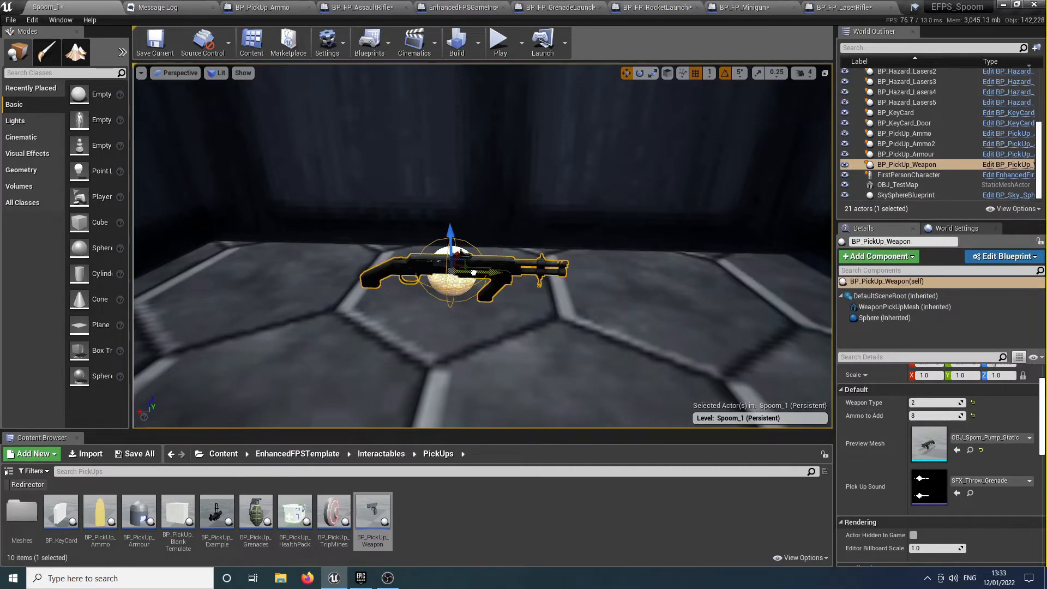
# Start a play-test, climb to the landing to collect the shotgun, fire it and end the play-test
pyautogui.moveTo(491, 272)
pyautogui.mouseDown(button='right')
pyautogui.moveTo(459, 321)
pyautogui.moveTo(491, 261)
pyautogui.mouseUp(button='right')
pyautogui.moveTo(659, 309)
pyautogui.mouseDown(button='right')
pyautogui.moveTo(644, 311)
pyautogui.moveTo(659, 377)
pyautogui.moveTo(659, 309)
pyautogui.mouseUp(button='right')
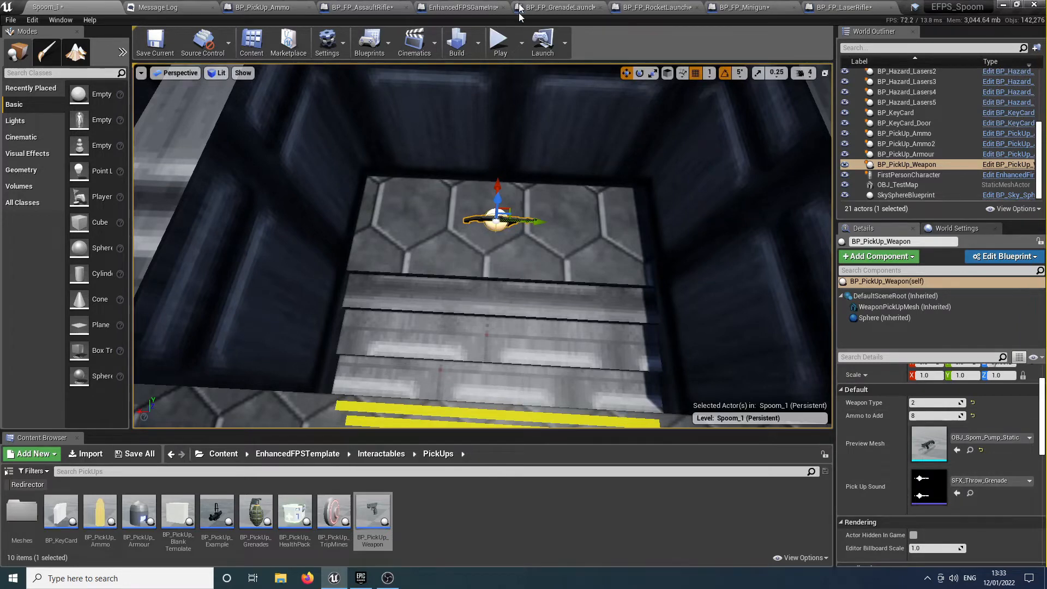
pyautogui.click(619, 214)
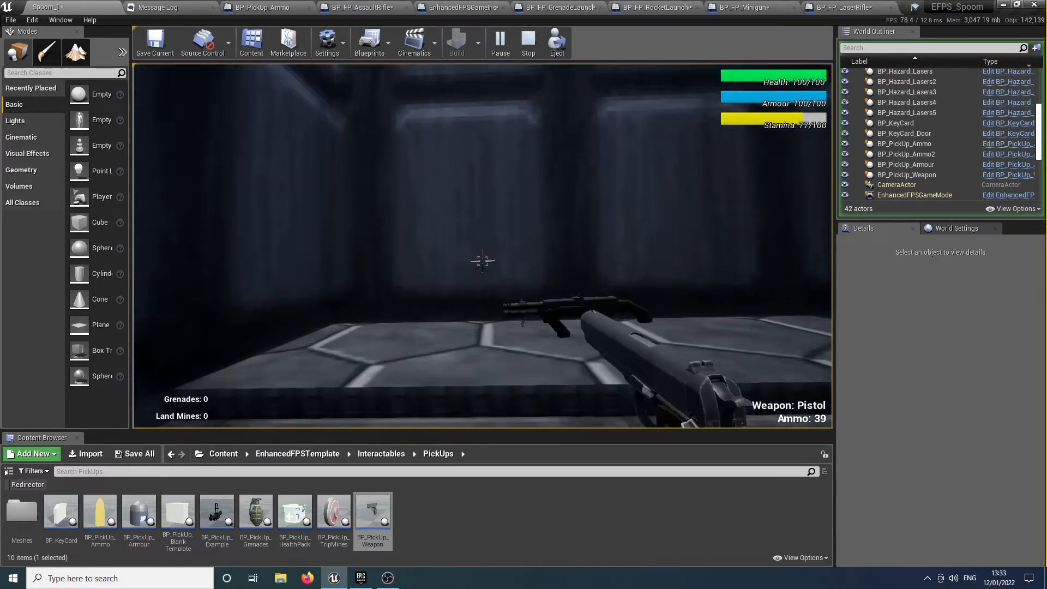
pyautogui.press('w')
pyautogui.click(483, 260)
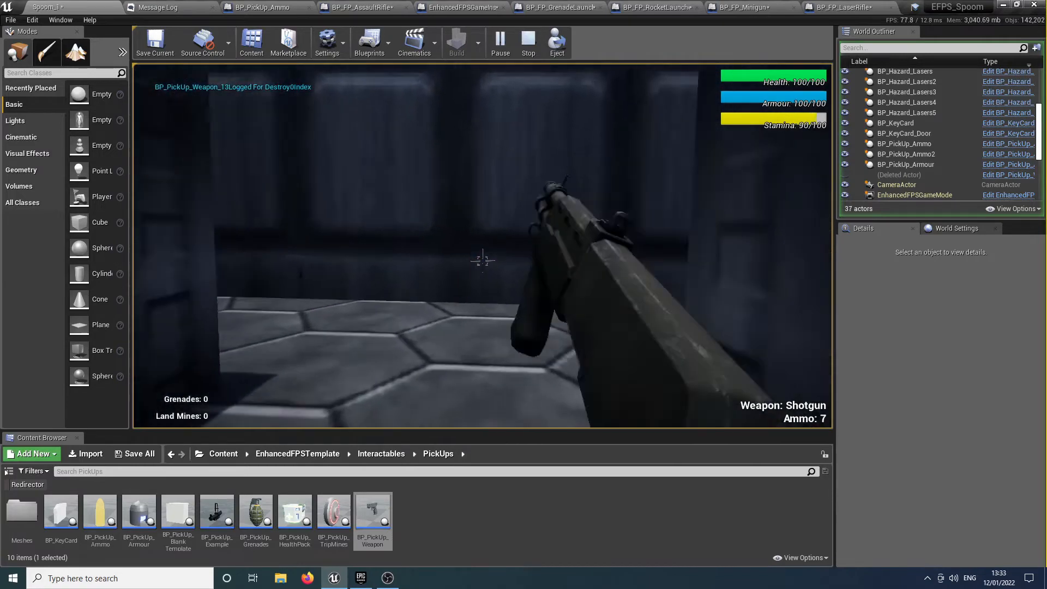
pyautogui.click(483, 261)
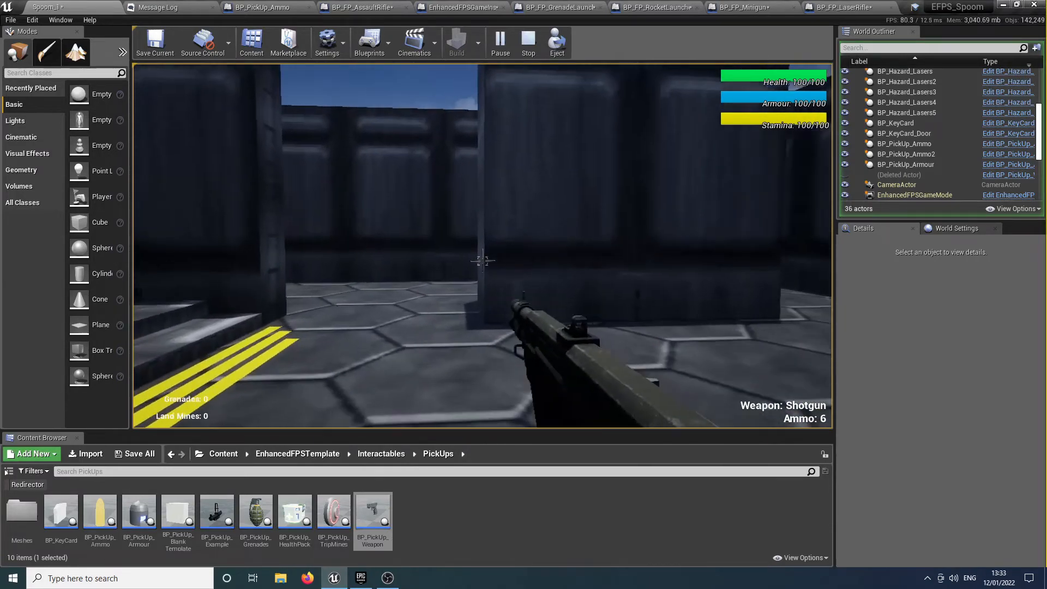
pyautogui.press('Escape')
# Place a BP_PickUp_HealthPack on the yellow corner marking in the pillar room and set its Amount to Heal to 15
pyautogui.moveTo(483, 246); pyautogui.dragTo(196, 218, button='right')
pyautogui.press('s')
pyautogui.press('s')
pyautogui.moveTo(595, 229); pyautogui.dragTo(514, 284, button='right')
pyautogui.press('w')
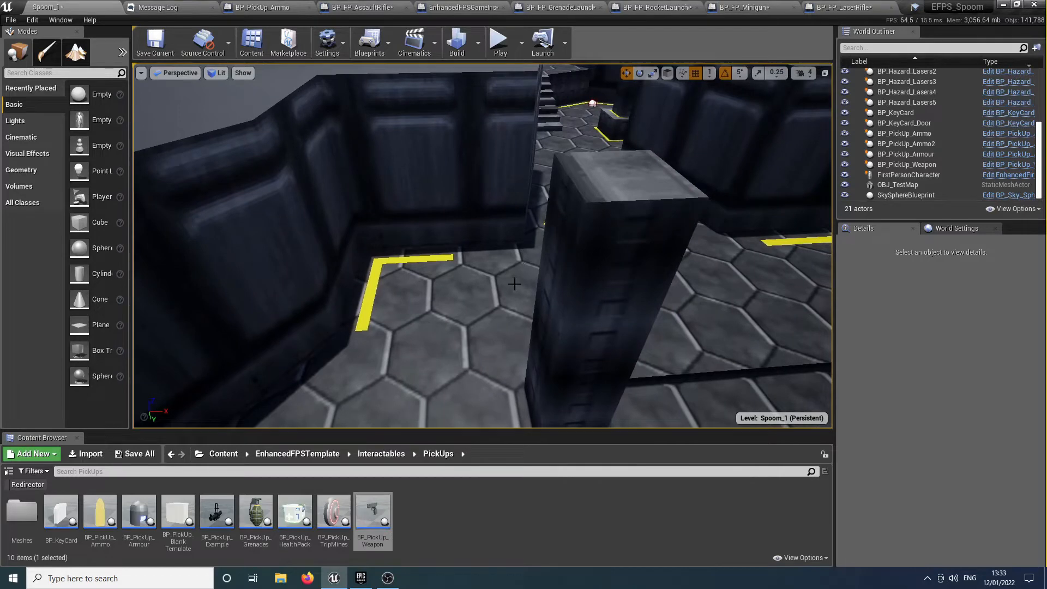
pyautogui.moveTo(295, 513)
pyautogui.mouseDown()
pyautogui.moveTo(390, 275)
pyautogui.moveTo(401, 274)
pyautogui.mouseUp()
pyautogui.scroll(-2, 935, 436)
pyautogui.click(935, 403)
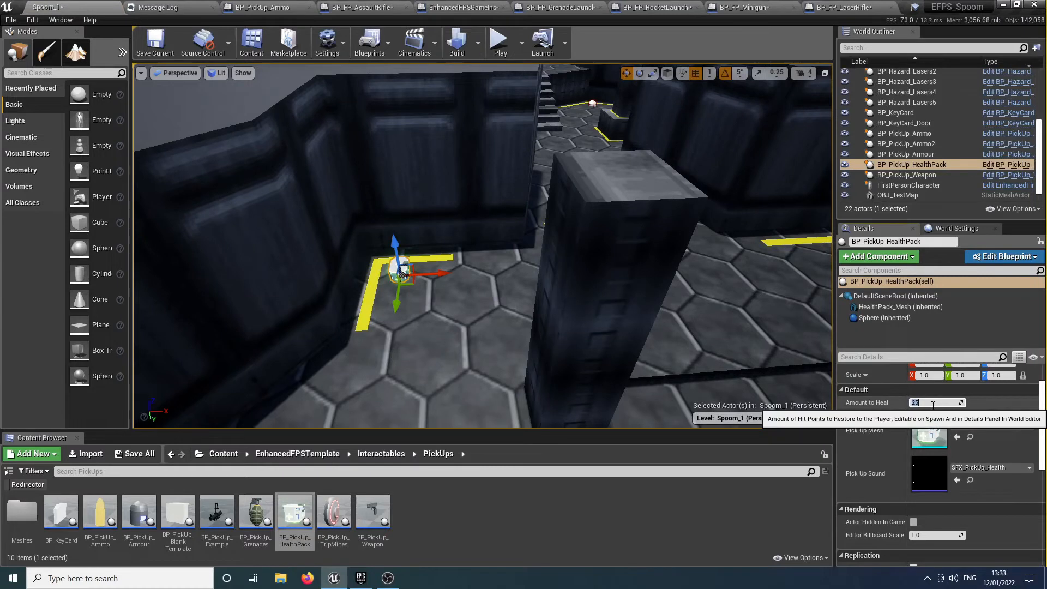
pyautogui.write('15')
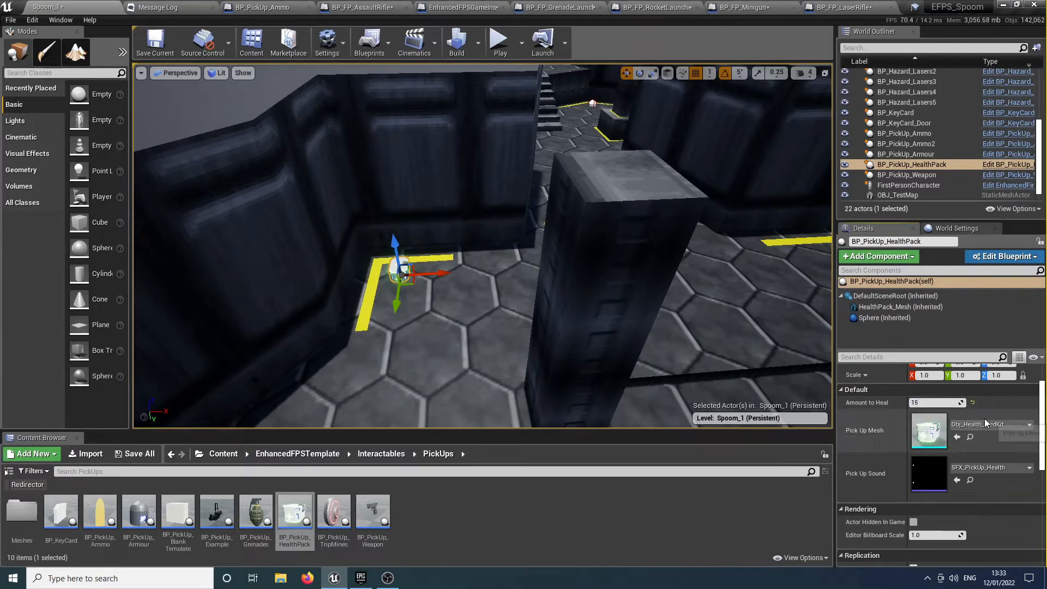
# Assign Obj_Health_Stimpak as the Pick Up Mesh of the pillar room's health pack
pyautogui.click(985, 426)
pyautogui.write('stim')
pyautogui.press('Down')
pyautogui.press('Return')
# Duplicate the stimpak pickup and place the copy at another yellow-marked corner of the pillar room
pyautogui.moveTo(480, 271)
pyautogui.mouseDown(button='right')
pyautogui.moveTo(480, 208)
pyautogui.moveTo(414, 305)
pyautogui.moveTo(349, 327)
pyautogui.moveTo(493, 264)
pyautogui.moveTo(616, 257)
pyautogui.moveTo(595, 256)
pyautogui.moveTo(594, 278)
pyautogui.moveTo(491, 251)
pyautogui.moveTo(396, 279)
pyautogui.mouseUp(button='right')
pyautogui.press('w')
pyautogui.press('s')
pyautogui.hotkey('ctrl', 'w')
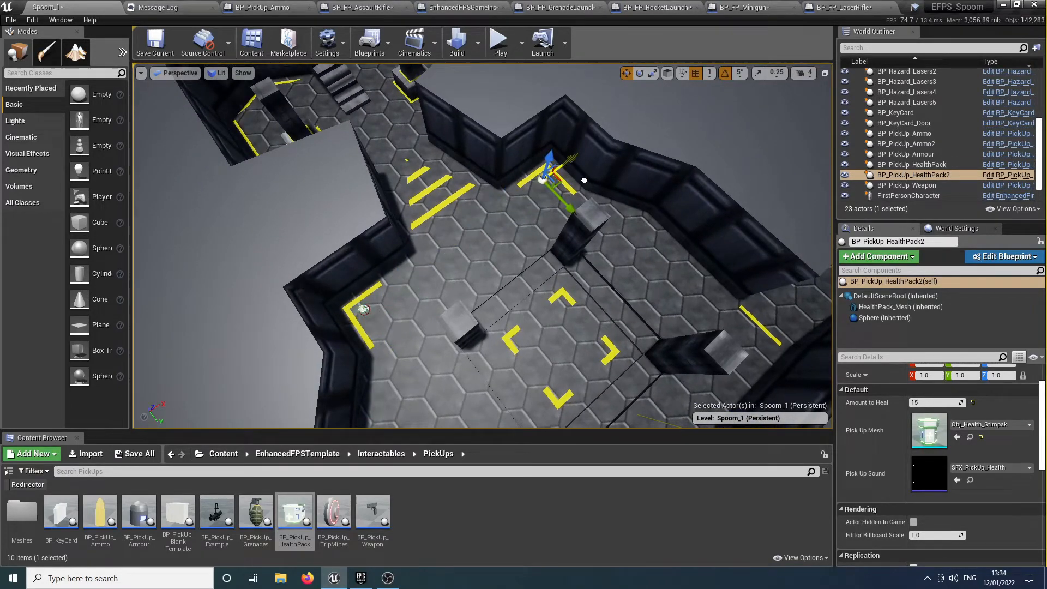
# Place a health pack on a marked corner of the two-block room, with Amount to Heal 15 and Obj_Health_Stimpak as its Pick Up Mesh
pyautogui.moveTo(483, 245)
pyautogui.mouseDown(button='right')
pyautogui.moveTo(581, 202)
pyautogui.moveTo(617, 164)
pyautogui.moveTo(628, 169)
pyautogui.moveTo(589, 177)
pyautogui.moveTo(491, 245)
pyautogui.mouseUp(button='right')
pyautogui.press('w')
pyautogui.press('w')
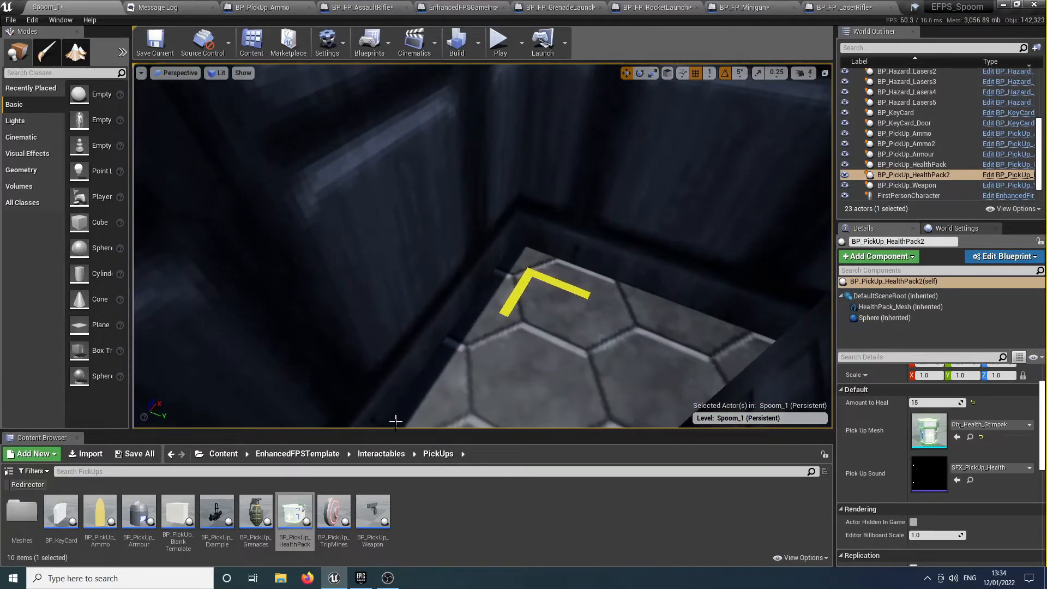
pyautogui.moveTo(298, 521); pyautogui.dragTo(552, 300)
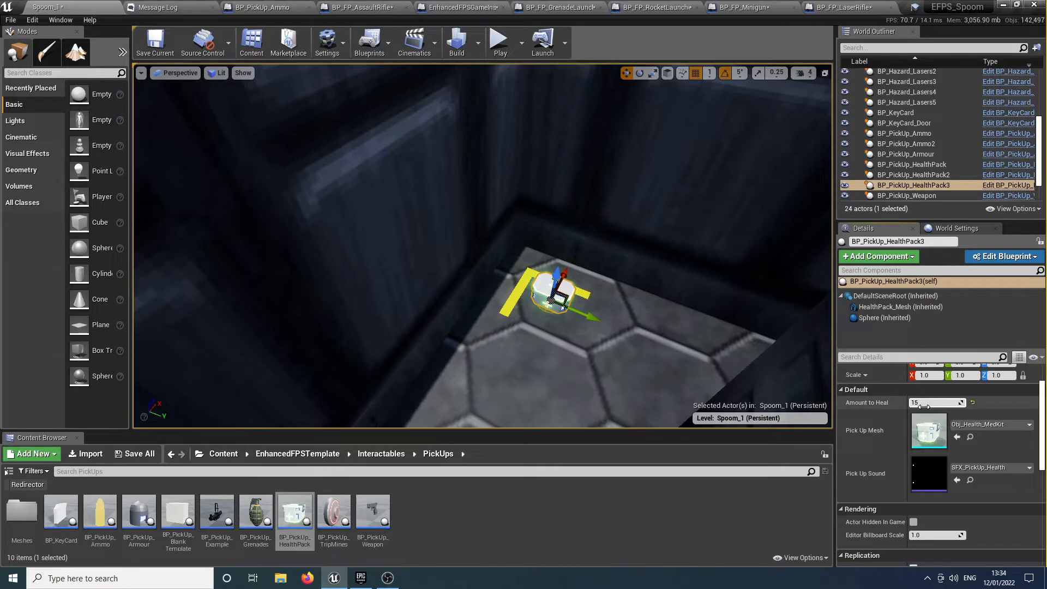
pyautogui.click(961, 426)
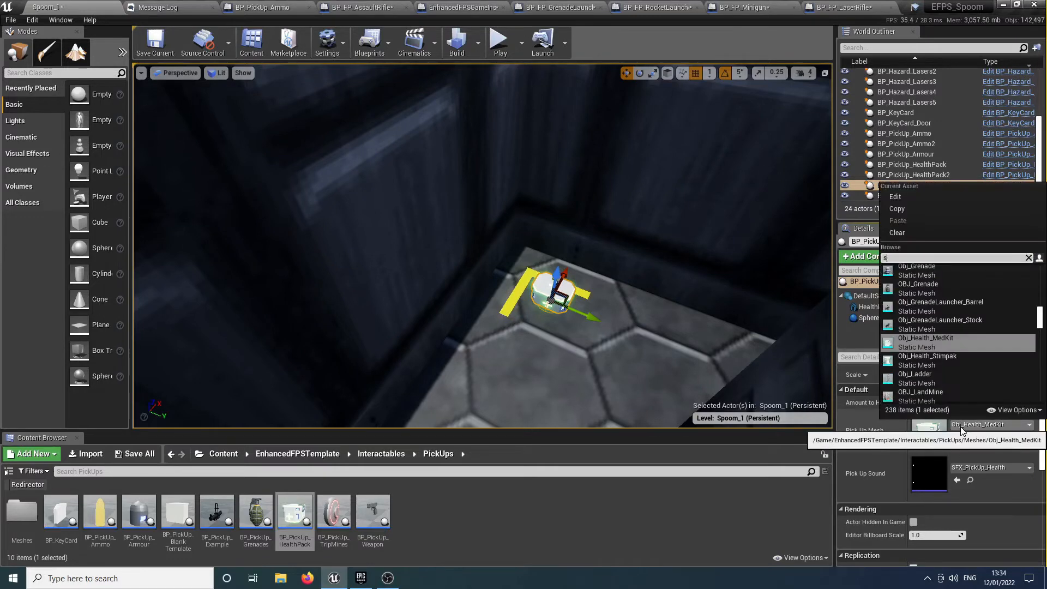
pyautogui.write('stim')
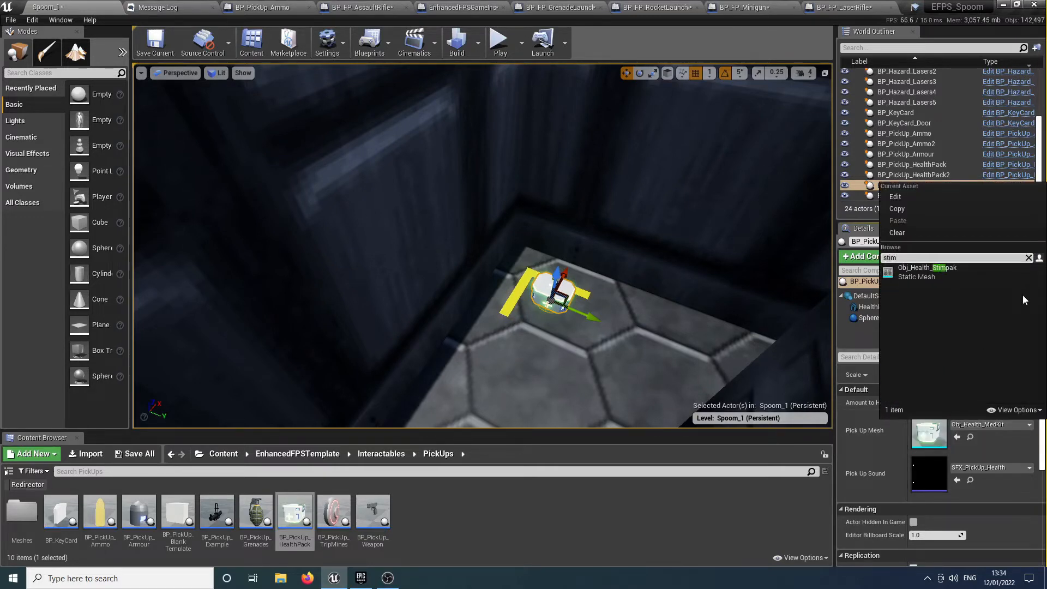
pyautogui.click(965, 272)
# Duplicate the stimpak pickup and move the copy across the two-block room toward the opposite yellow-marked corner
pyautogui.scroll(-10, 588, 280)
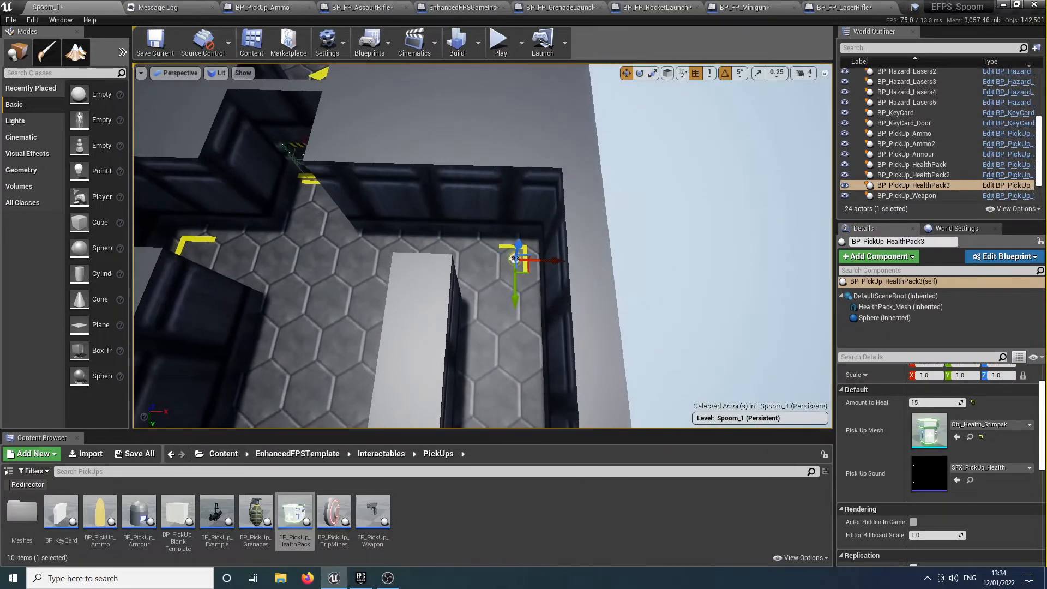
pyautogui.moveTo(546, 261); pyautogui.dragTo(545, 261, button='right')
pyautogui.hotkey('ctrl', 'w')
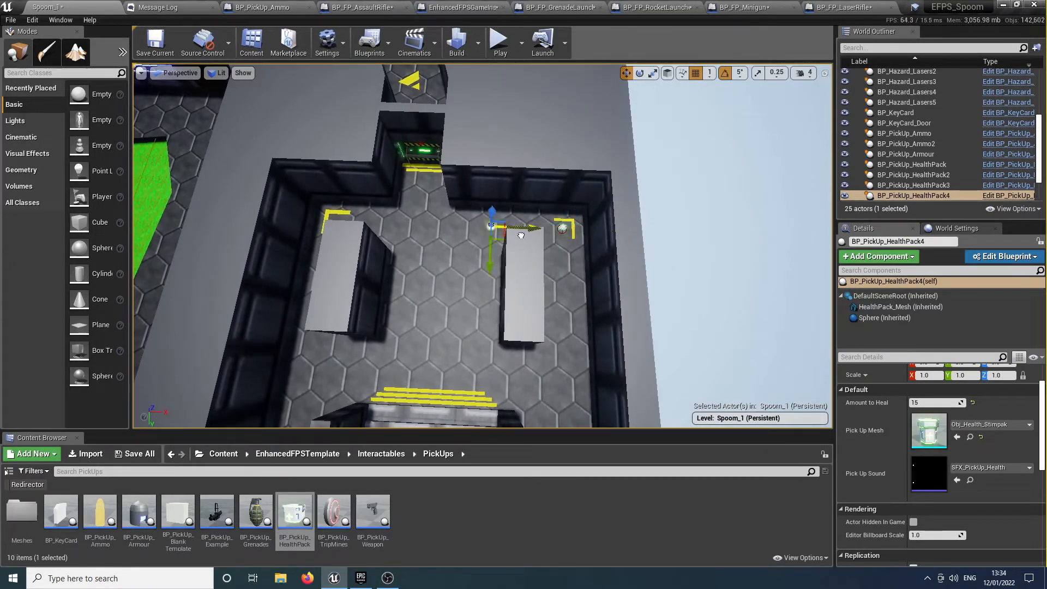
pyautogui.moveTo(363, 235); pyautogui.dragTo(363, 235, button='right')
# Place another BP_PickUp_HealthPack on the floor at the foot of the panelled wall and set its Amount to Heal to 1
pyautogui.moveTo(462, 216); pyautogui.dragTo(462, 216, button='right')
pyautogui.moveTo(340, 293); pyautogui.dragTo(339, 293, button='right')
pyautogui.moveTo(292, 521)
pyautogui.mouseDown()
pyautogui.moveTo(364, 281)
pyautogui.moveTo(382, 258)
pyautogui.mouseUp()
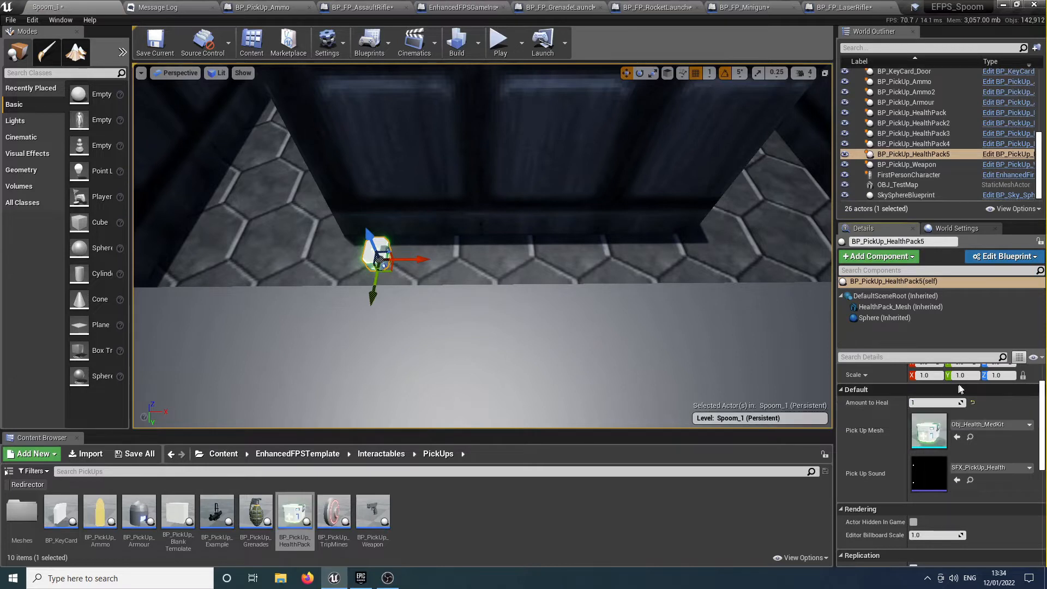
# Set the Pick Up Mesh of the 1-point health pack to OBJ_PickUp_HealthPack
pyautogui.click(979, 426)
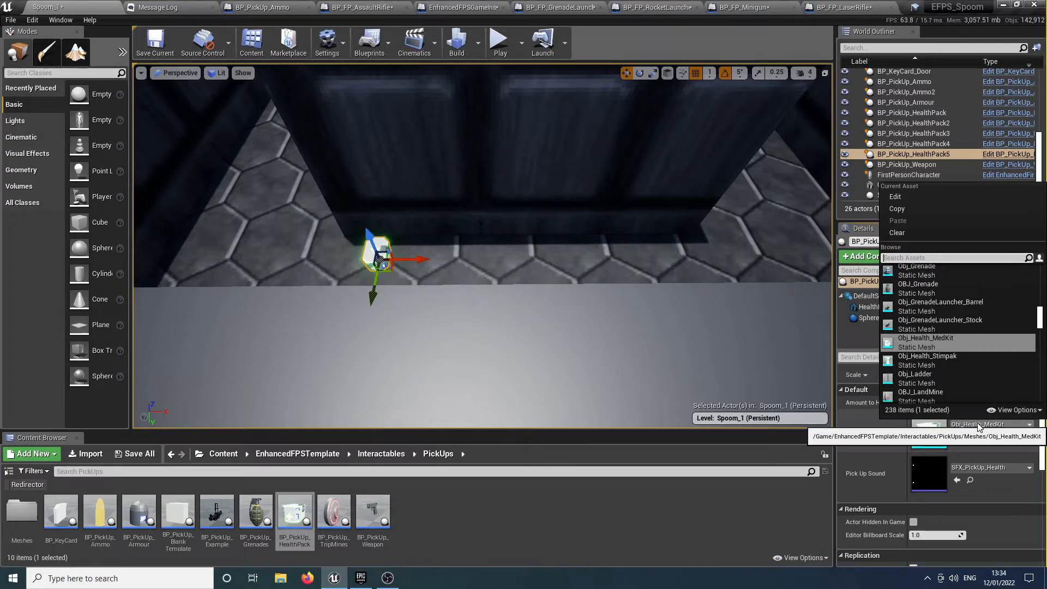
pyautogui.scroll(3, 964, 346)
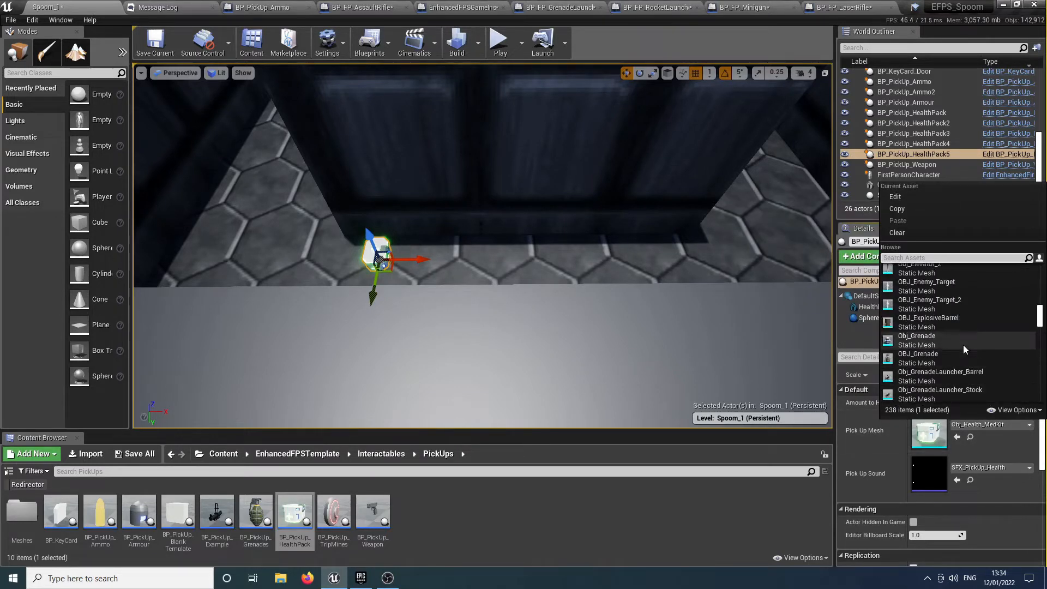
pyautogui.scroll(3, 964, 344)
pyautogui.scroll(5, 971, 368)
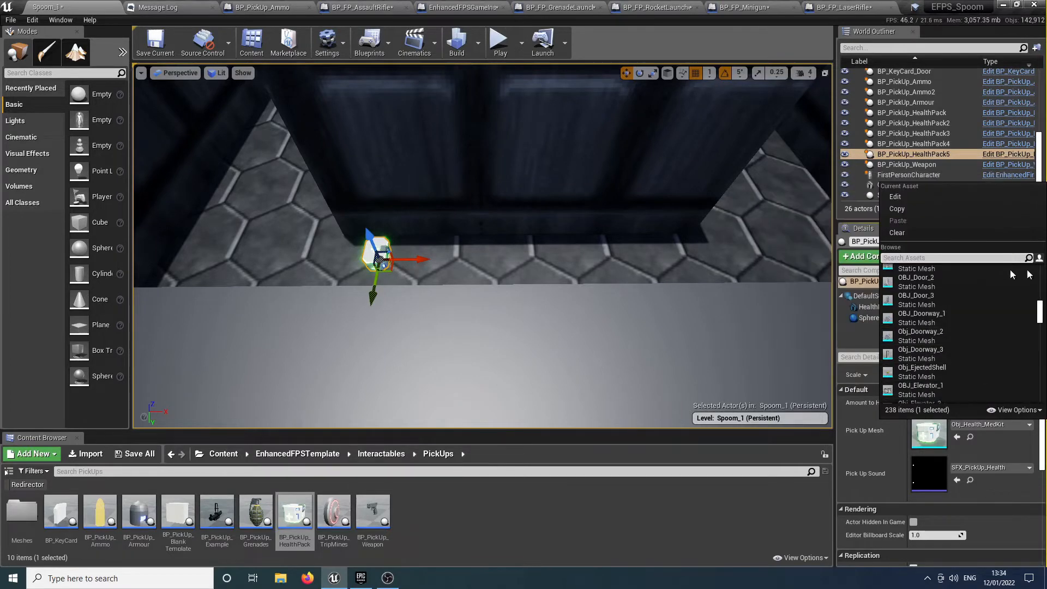
pyautogui.scroll(4, 1030, 344)
pyautogui.scroll(8, 1030, 344)
pyautogui.scroll(10, 1030, 343)
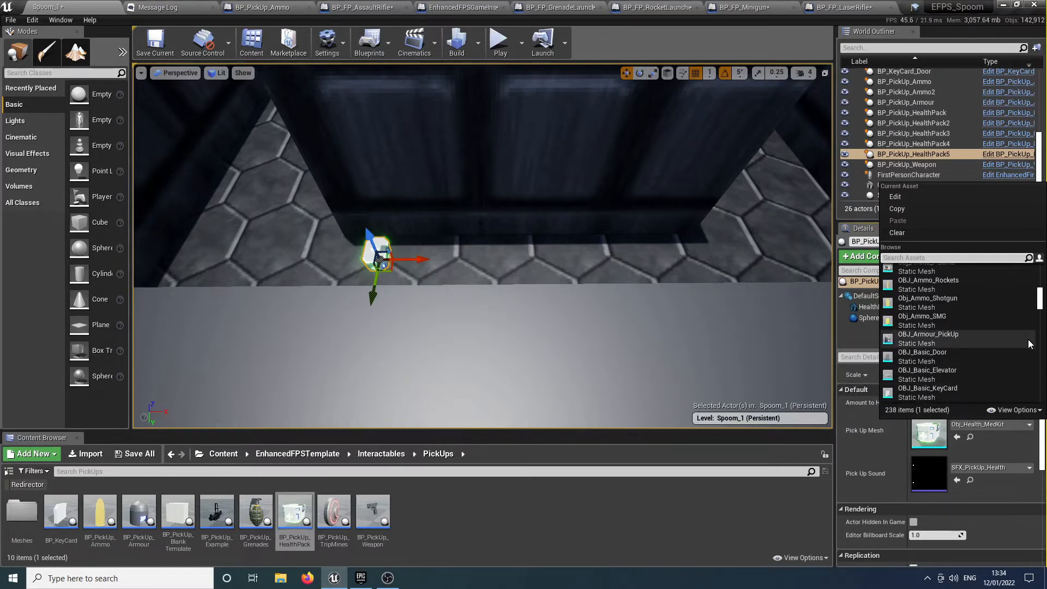
pyautogui.scroll(2, 971, 327)
pyautogui.scroll(3, 948, 345)
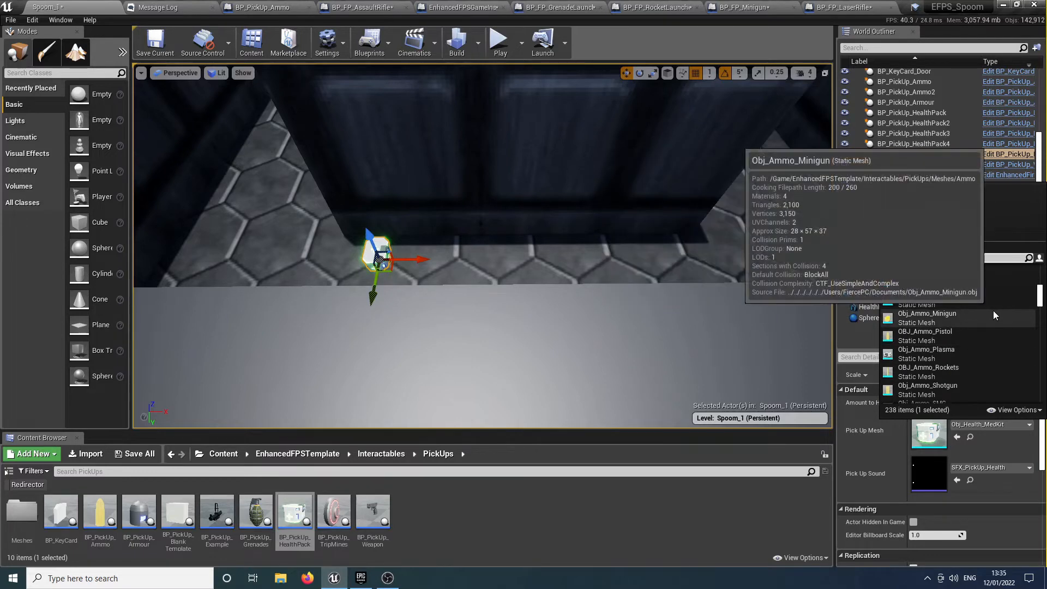
pyautogui.scroll(3, 976, 281)
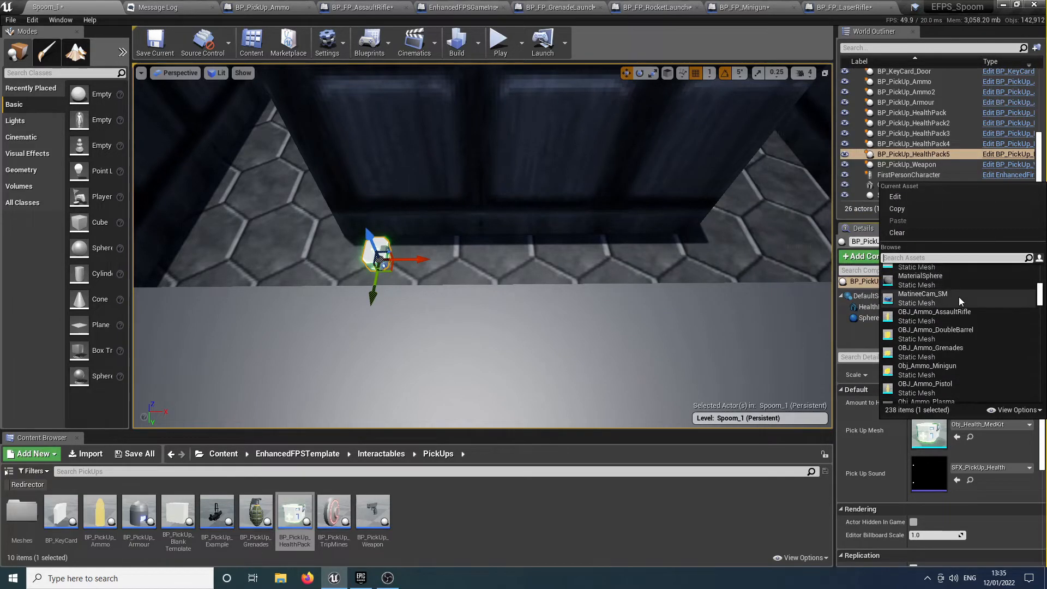
pyautogui.scroll(6, 976, 287)
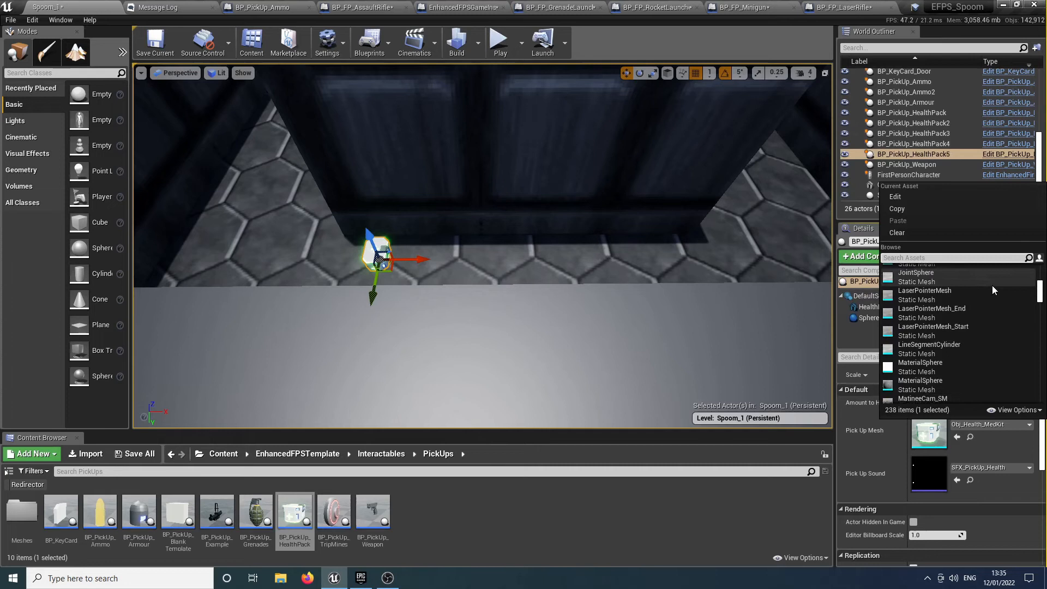
pyautogui.scroll(10, 993, 286)
pyautogui.scroll(5, 993, 286)
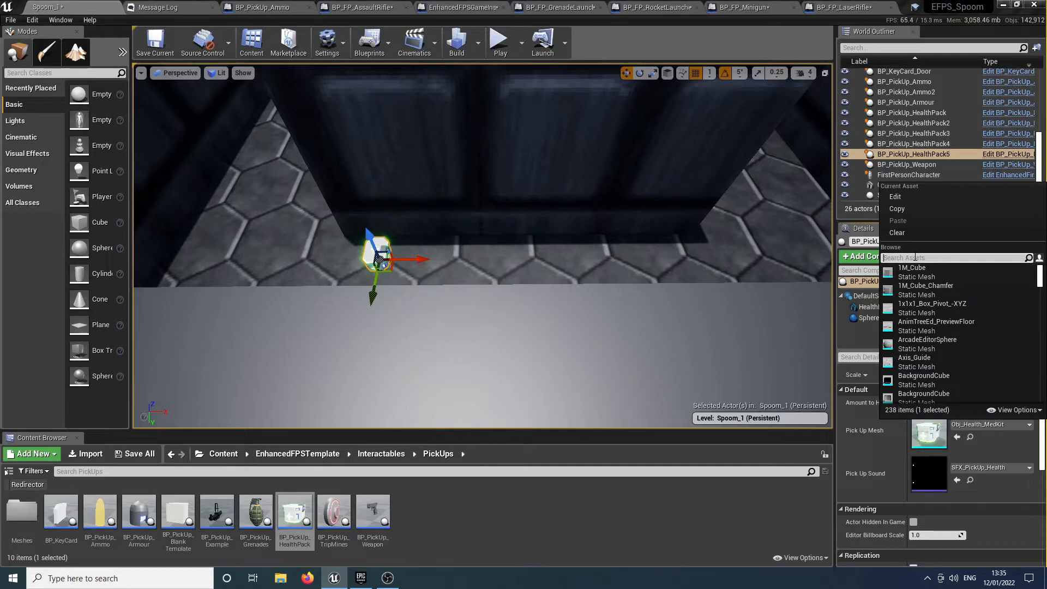
pyautogui.write('health')
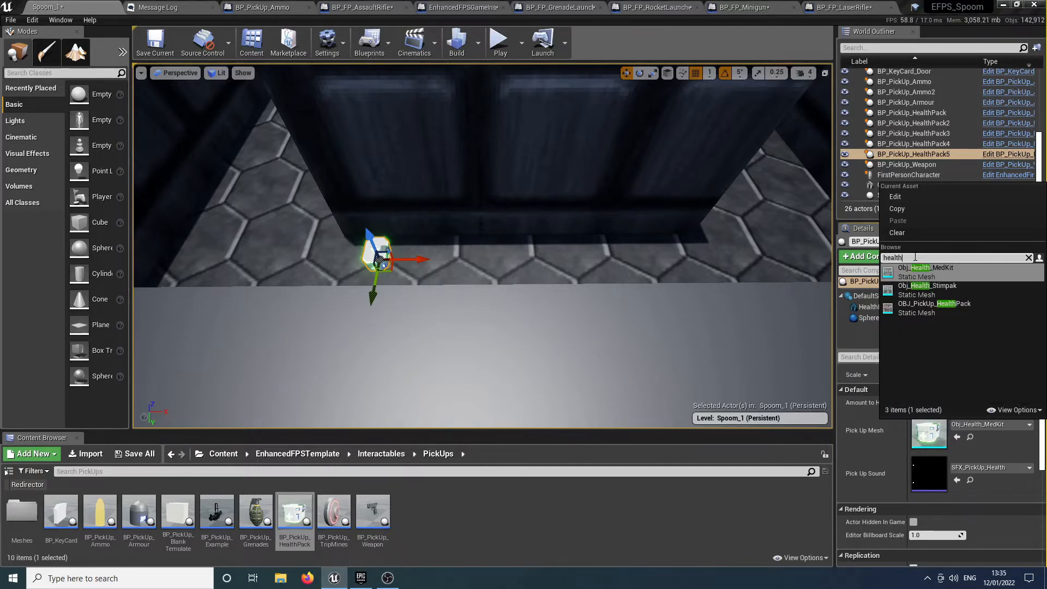
pyautogui.click(916, 310)
pyautogui.moveTo(636, 251)
pyautogui.mouseDown(button='right')
pyautogui.moveTo(611, 284)
pyautogui.moveTo(584, 229)
pyautogui.moveTo(638, 241)
pyautogui.moveTo(592, 253)
pyautogui.moveTo(644, 242)
pyautogui.moveTo(545, 251)
pyautogui.mouseUp(button='right')
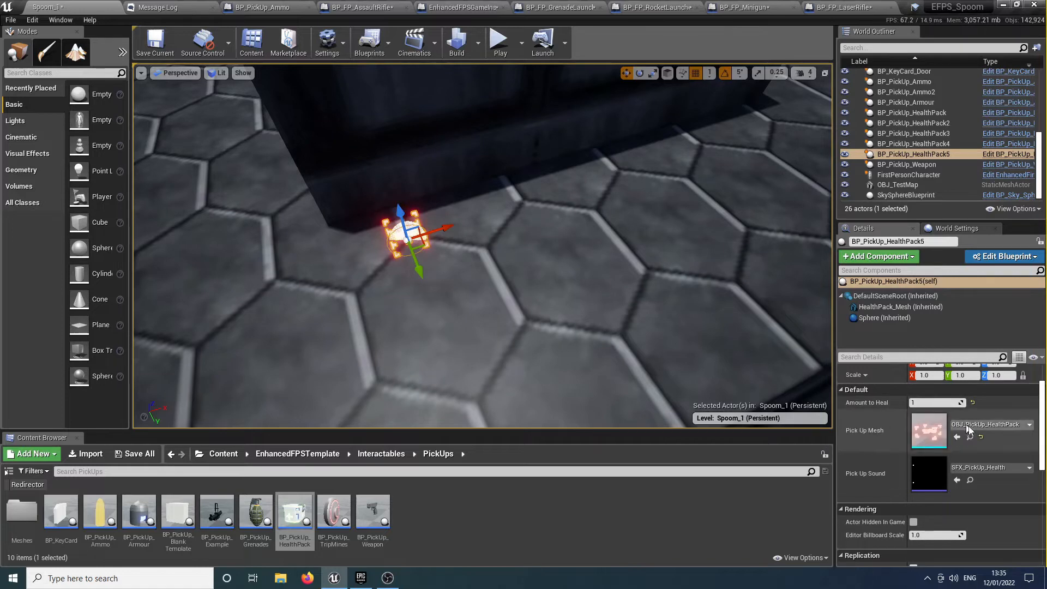
# Open the OBJ_PickUp_HealthPack mesh, assign MI_Glow_Blue to its Element 0 material slot, and return to the Spoom_1 level
pyautogui.click(970, 438)
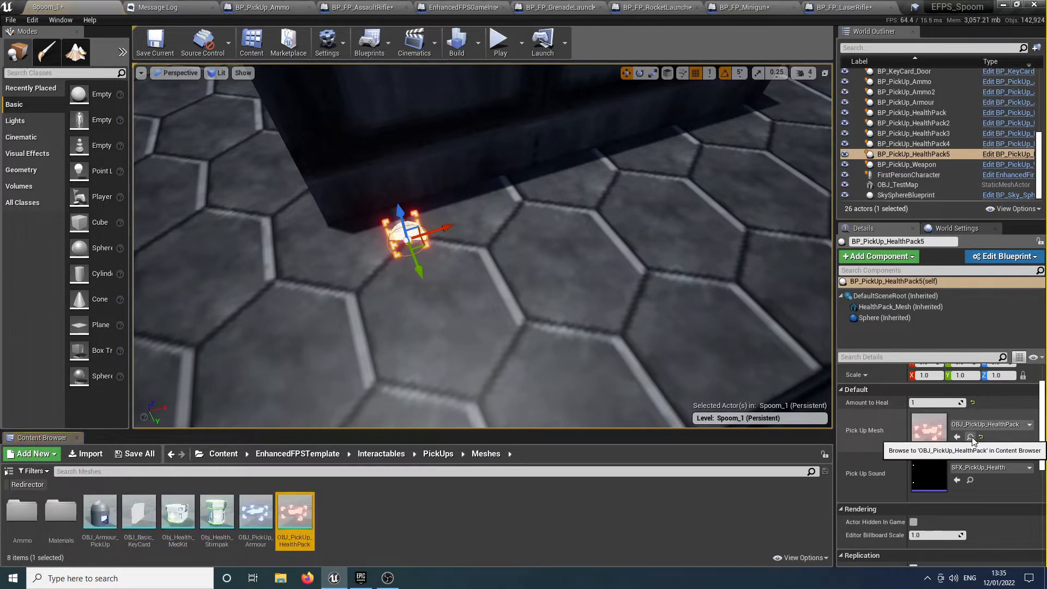
pyautogui.doubleClick(299, 521)
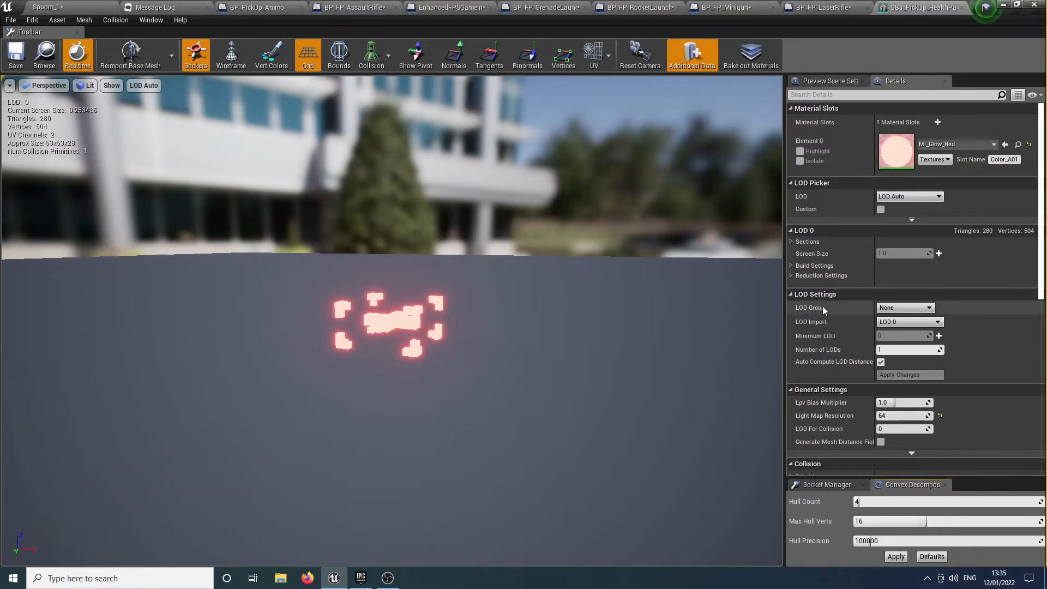
pyautogui.click(964, 146)
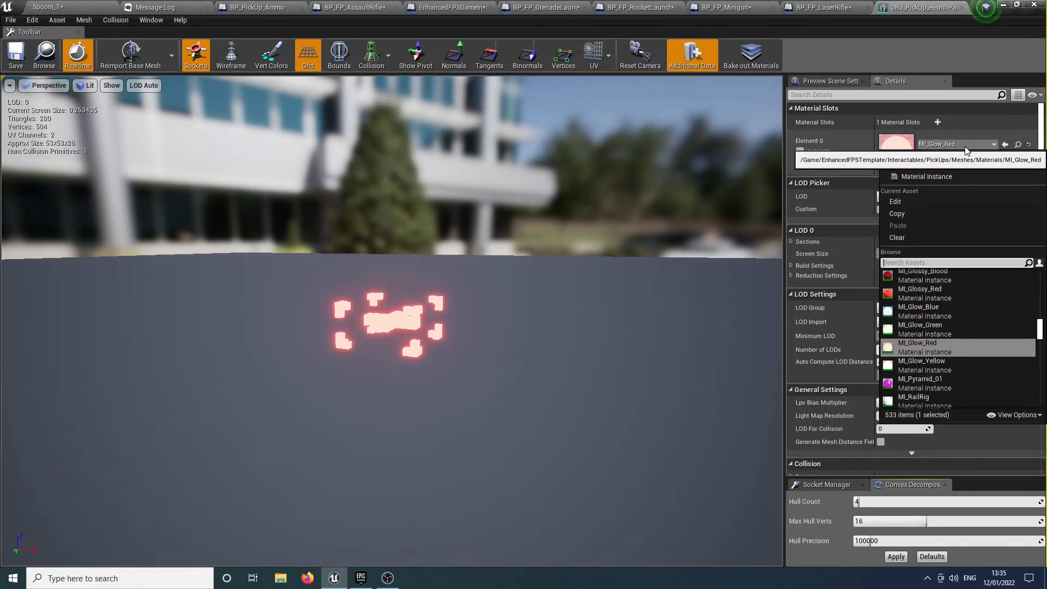
pyautogui.write('glow')
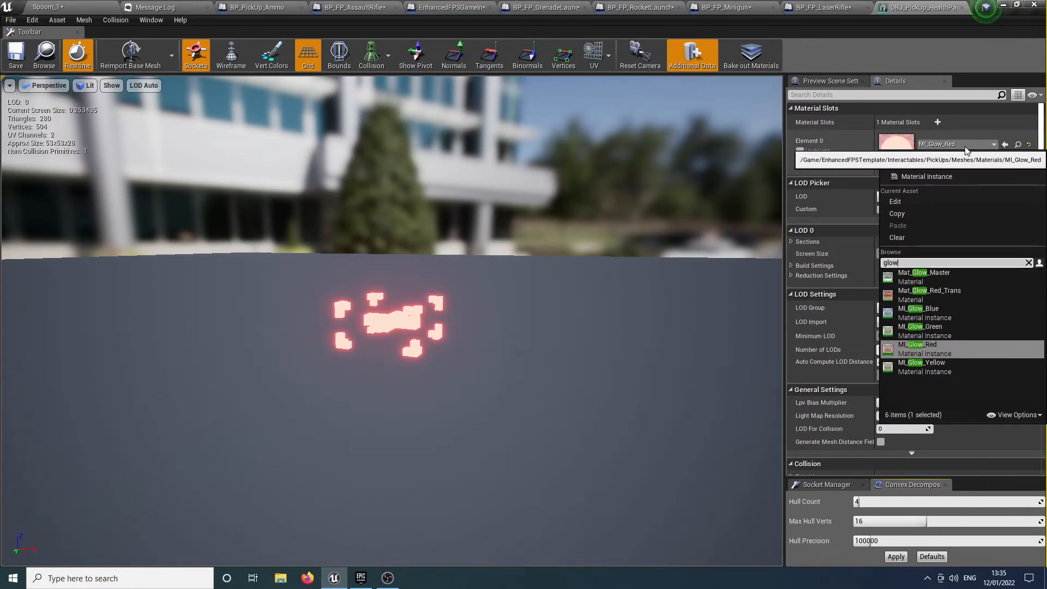
pyautogui.press('Up')
pyautogui.press('Up')
pyautogui.press('Return')
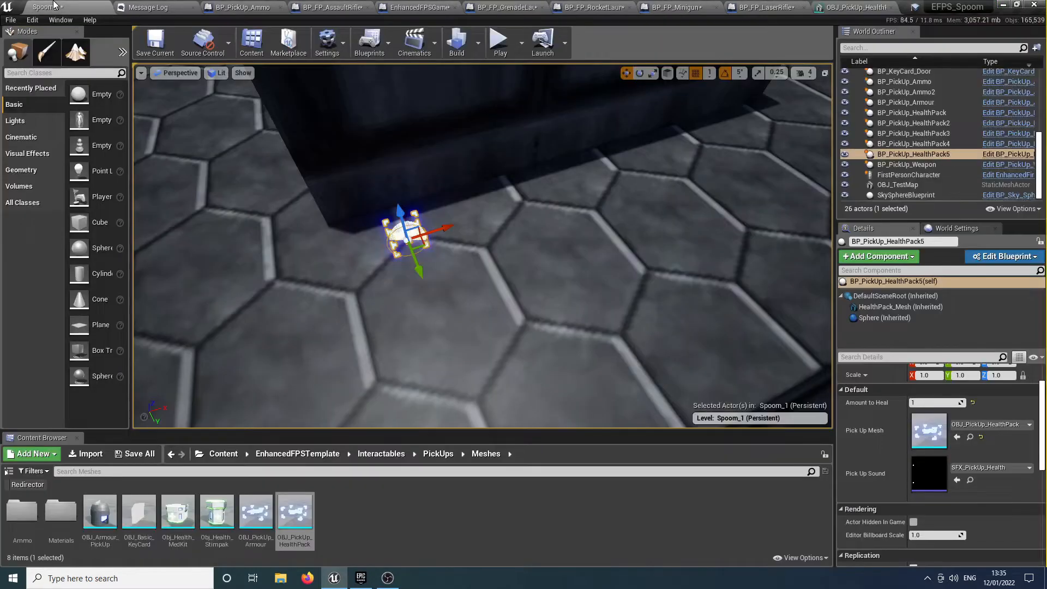
pyautogui.click(55, 7)
# Duplicate the blue glowing health pickup five times, spacing the copies in a row along the foot of the panelled wall
pyautogui.moveTo(365, 161)
pyautogui.mouseDown(button='right')
pyautogui.moveTo(364, 110)
pyautogui.moveTo(365, 207)
pyautogui.moveTo(364, 161)
pyautogui.mouseUp(button='right')
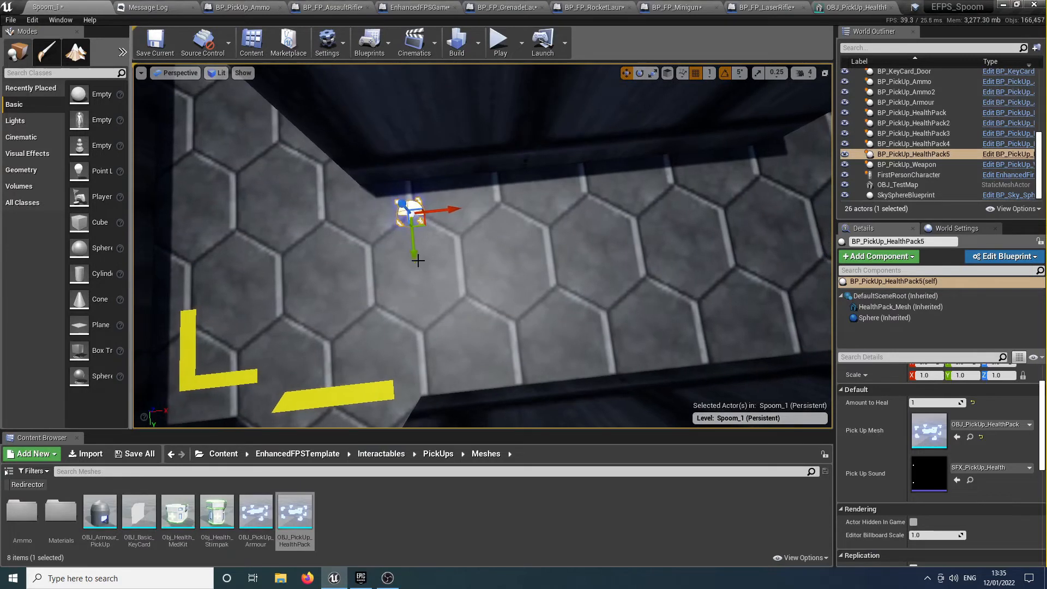
pyautogui.hotkey('ctrl', 'w')
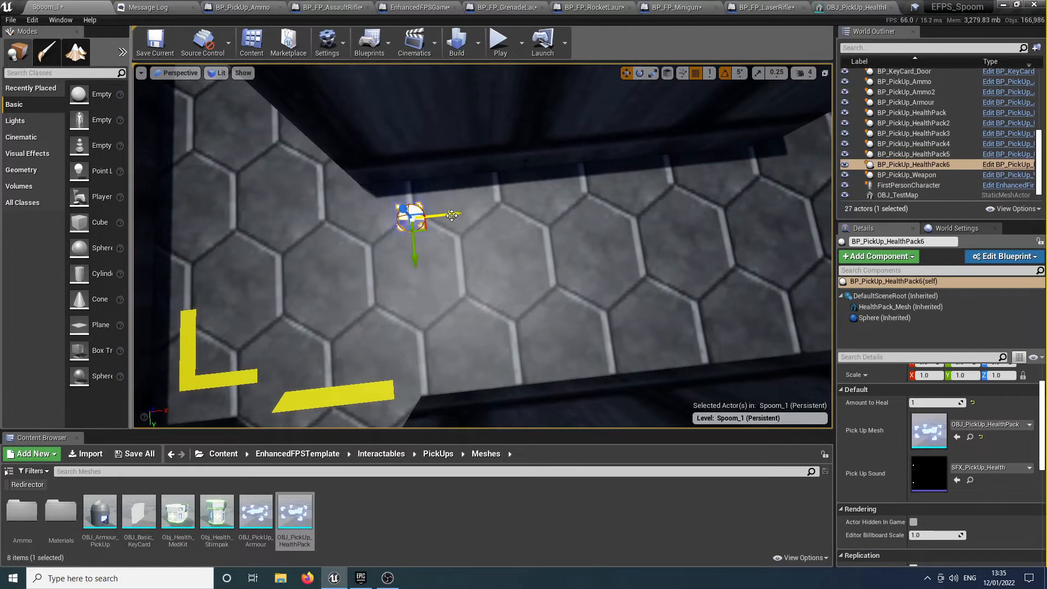
pyautogui.hotkey('ctrl', 'w')
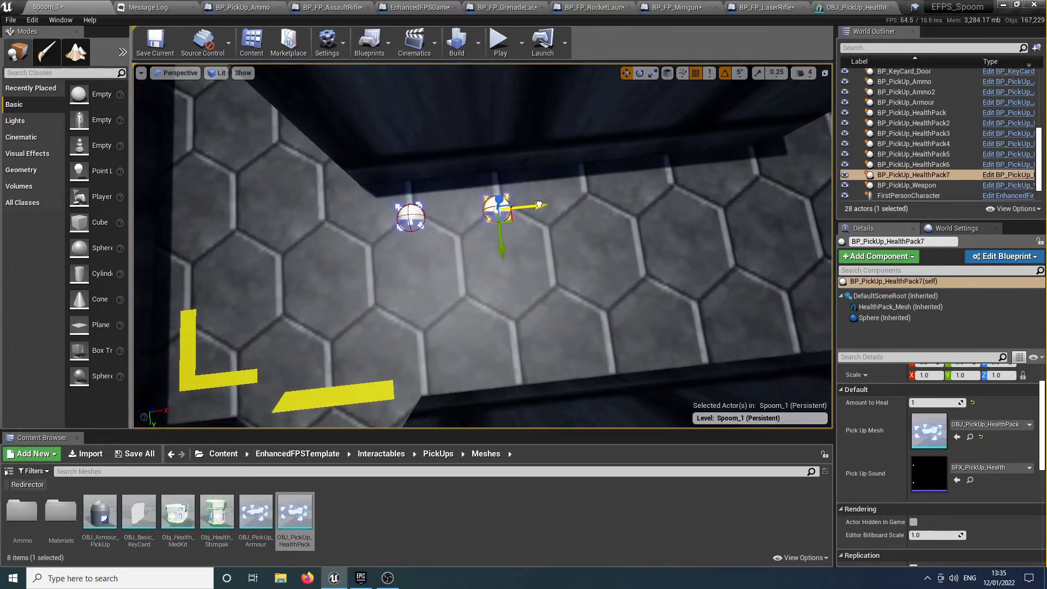
pyautogui.hotkey('ctrl', 'w')
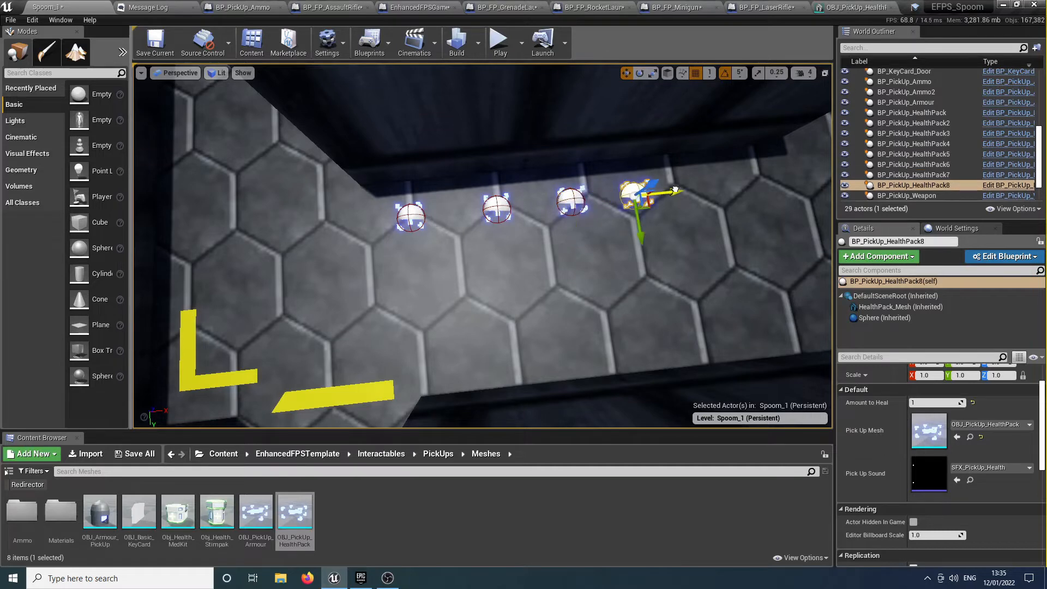
pyautogui.hotkey('ctrl', 'w')
pyautogui.moveTo(741, 186); pyautogui.dragTo(705, 186, button='right')
pyautogui.press('d')
pyautogui.hotkey('ctrl', 'w')
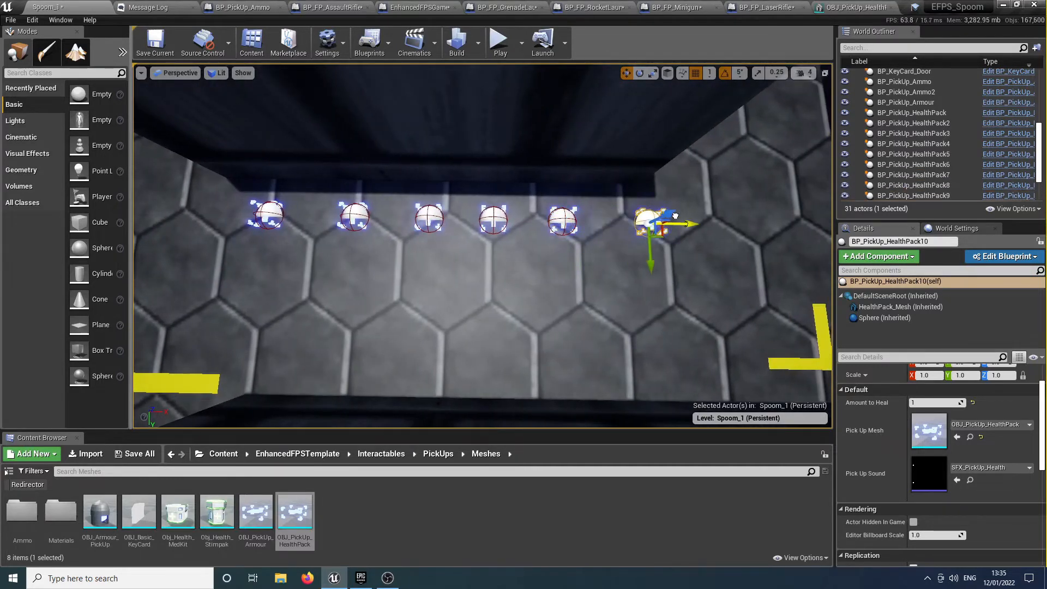
# Place a BP_Hazard_Floor from the EnvironmentHazards folder on the green pool and scale it to about 11.5 in X and 19.2 in Y
pyautogui.moveTo(518, 238)
pyautogui.mouseDown(button='right')
pyautogui.moveTo(725, 238)
pyautogui.moveTo(695, 238)
pyautogui.mouseUp(button='right')
pyautogui.press('s')
pyautogui.click(519, 238)
pyautogui.press('s')
pyautogui.moveTo(519, 238)
pyautogui.mouseDown(button='right')
pyautogui.moveTo(327, 238)
pyautogui.moveTo(414, 185)
pyautogui.moveTo(409, 169)
pyautogui.moveTo(153, 136)
pyautogui.moveTo(137, 152)
pyautogui.moveTo(180, 131)
pyautogui.moveTo(294, 169)
pyautogui.moveTo(360, 169)
pyautogui.moveTo(327, 164)
pyautogui.moveTo(208, 229)
pyautogui.moveTo(142, 175)
pyautogui.moveTo(158, 177)
pyautogui.moveTo(137, 175)
pyautogui.moveTo(230, 163)
pyautogui.moveTo(243, 142)
pyautogui.moveTo(144, 155)
pyautogui.moveTo(523, 238)
pyautogui.mouseUp(button='right')
pyautogui.press('w')
pyautogui.press('w')
pyautogui.press('d')
pyautogui.press('s')
pyautogui.press('s')
pyautogui.press('w')
pyautogui.press('w')
pyautogui.press('s')
pyautogui.press('s')
pyautogui.press('w')
pyautogui.press('s')
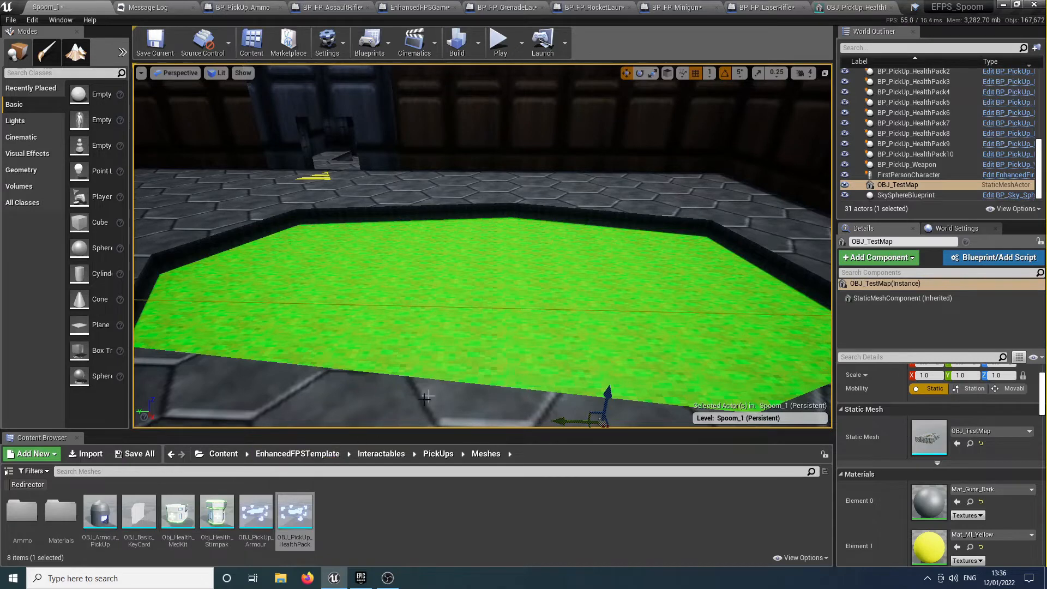
pyautogui.click(381, 454)
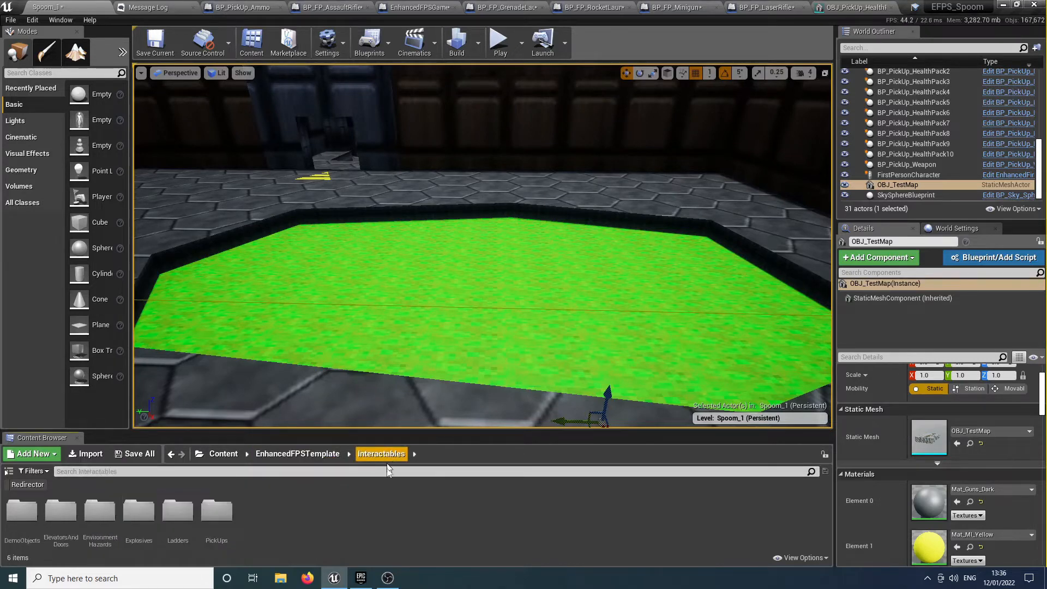
pyautogui.doubleClick(100, 511)
pyautogui.moveTo(62, 512); pyautogui.dragTo(349, 310)
pyautogui.moveTo(445, 299); pyautogui.dragTo(554, 252, button='right')
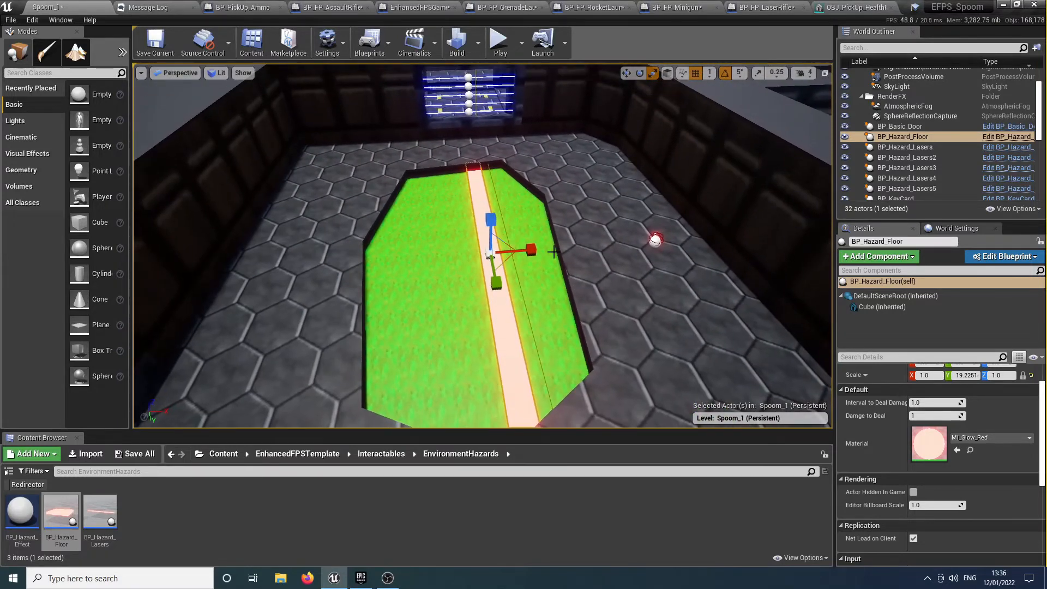
pyautogui.moveTo(520, 249); pyautogui.dragTo(594, 250)
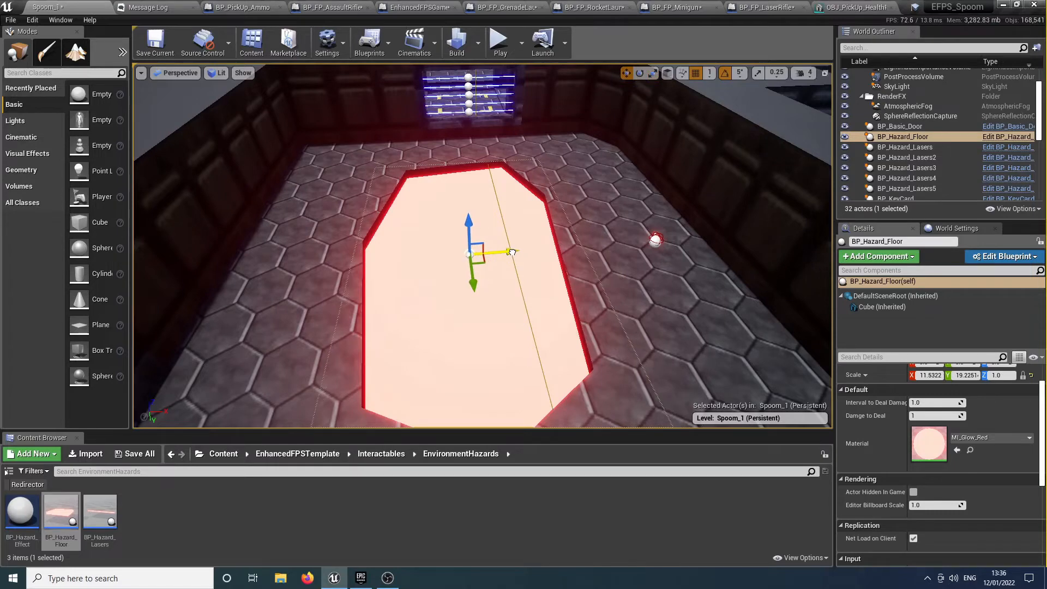
# Set the hazard floor's Material to MI_Glow_Green and adjust its height in the pool
pyautogui.click(1018, 442)
pyautogui.write('go')
pyautogui.write('ow')
pyautogui.write('r')
pyautogui.press('BackSpace')
pyautogui.write('gr')
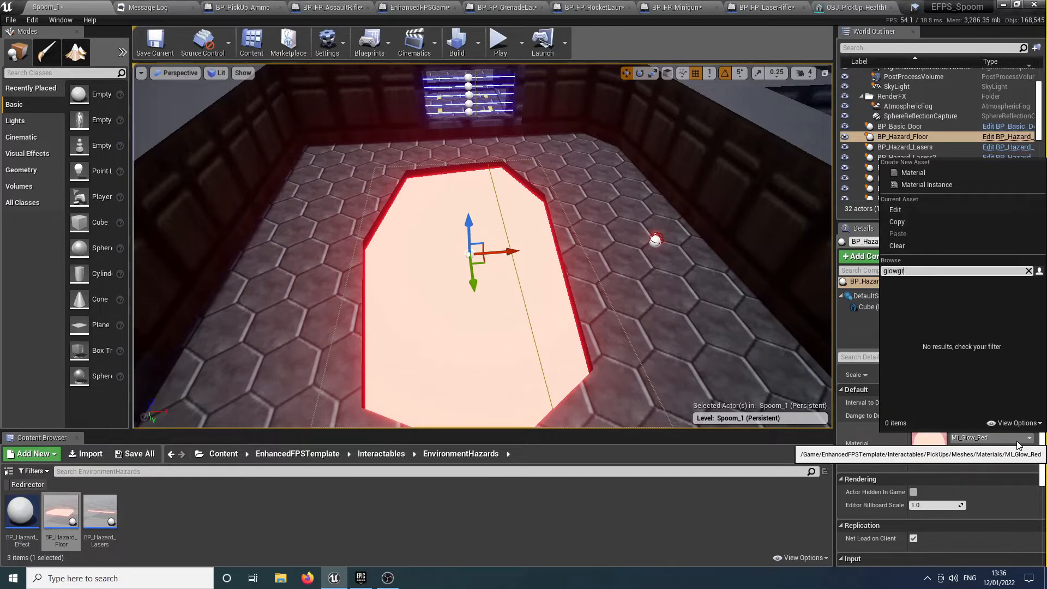
pyautogui.press('BackSpace')
pyautogui.press('Down')
pyautogui.press('Down')
pyautogui.press('Down')
pyautogui.press('Return')
pyautogui.moveTo(406, 319)
pyautogui.mouseDown(button='right')
pyautogui.moveTo(546, 306)
pyautogui.moveTo(415, 317)
pyautogui.mouseUp(button='right')
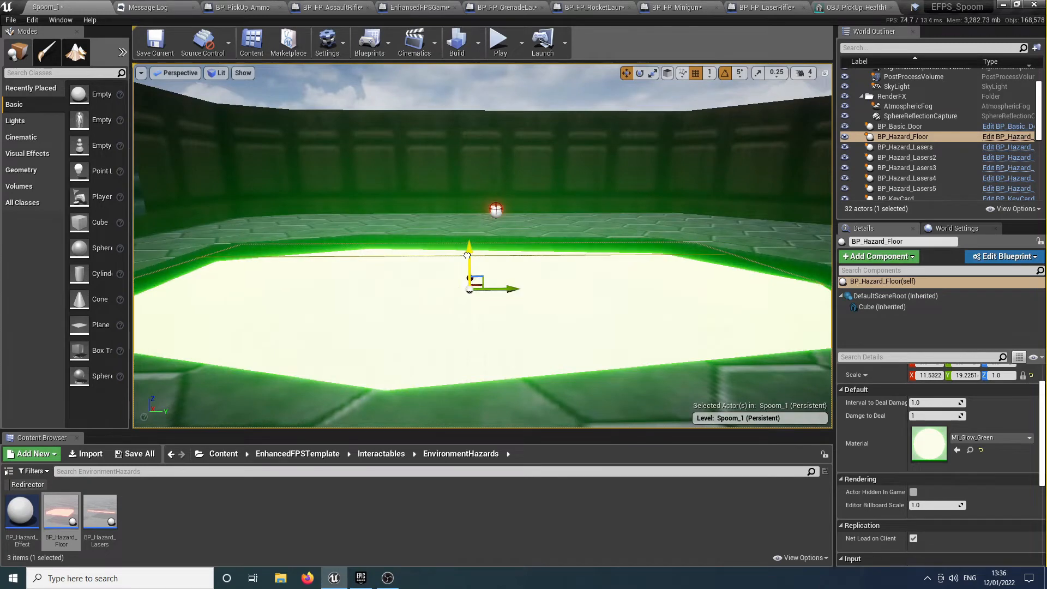
pyautogui.moveTo(481, 256)
pyautogui.mouseDown(button='right')
pyautogui.moveTo(480, 284)
pyautogui.moveTo(479, 259)
pyautogui.mouseUp(button='right')
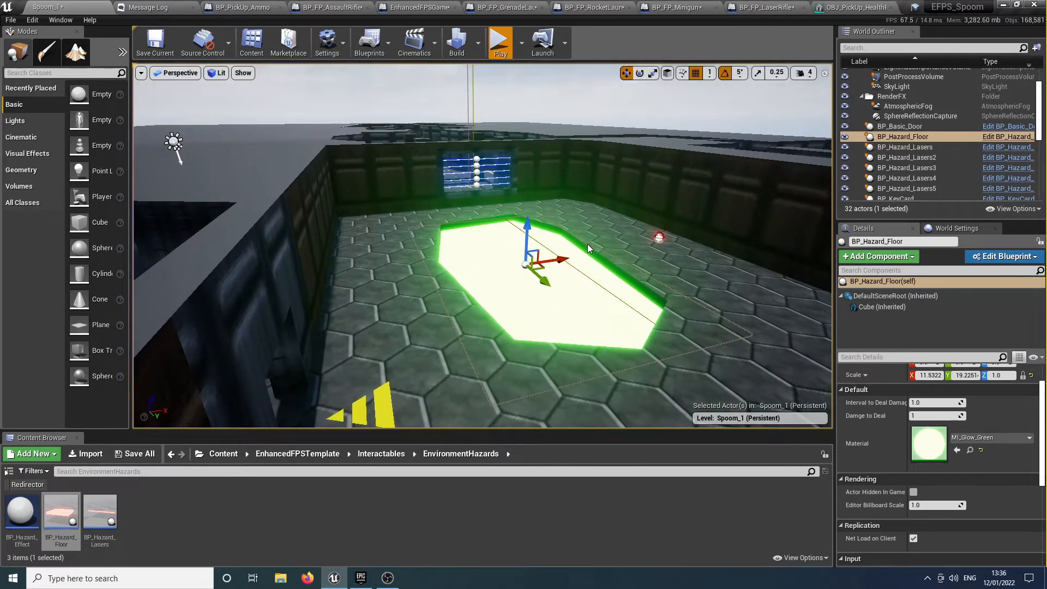
# Play-test the level, sprinting through the corridors and past the zigzag green pool to the steps below the window opening
pyautogui.hotkey('alt', 'p')
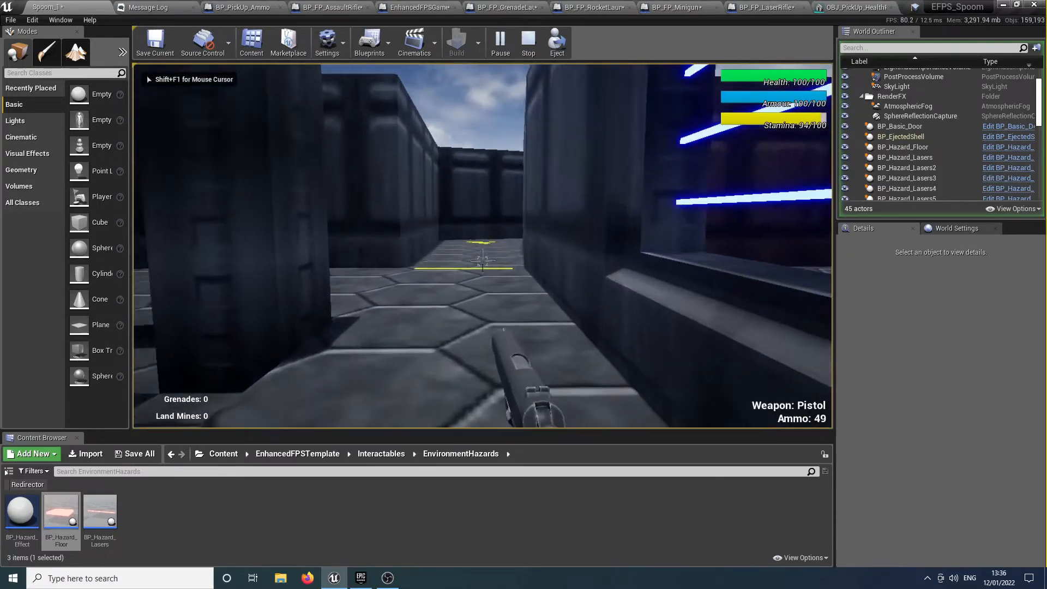
pyautogui.hotkey('shift', 'w')
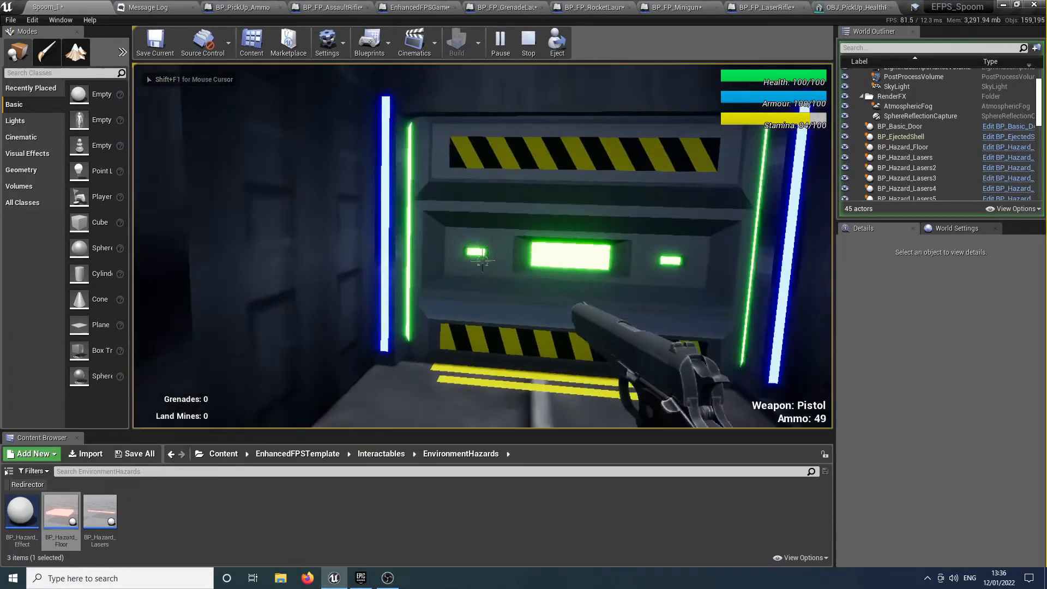
pyautogui.hotkey('shift', 'w')
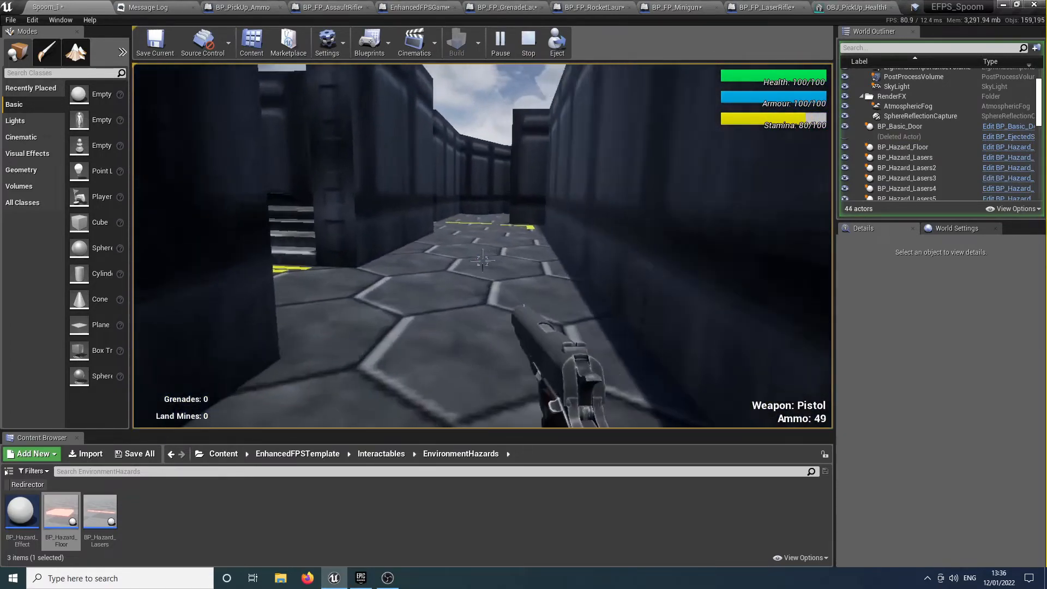
pyautogui.hotkey('shift', 'w')
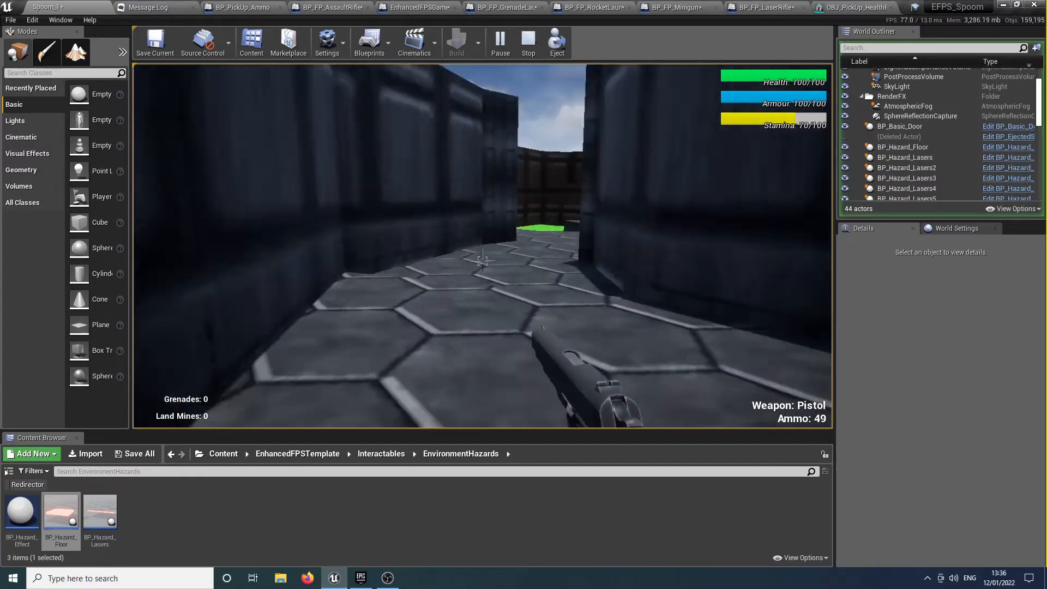
pyautogui.hotkey('shift', 'w')
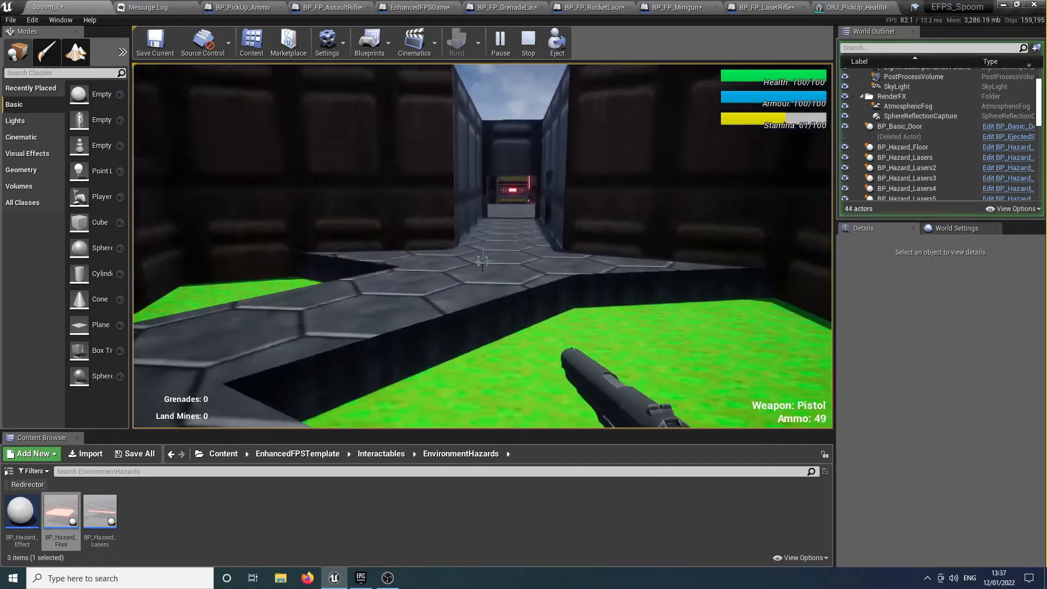
pyautogui.hotkey('shift', 'w')
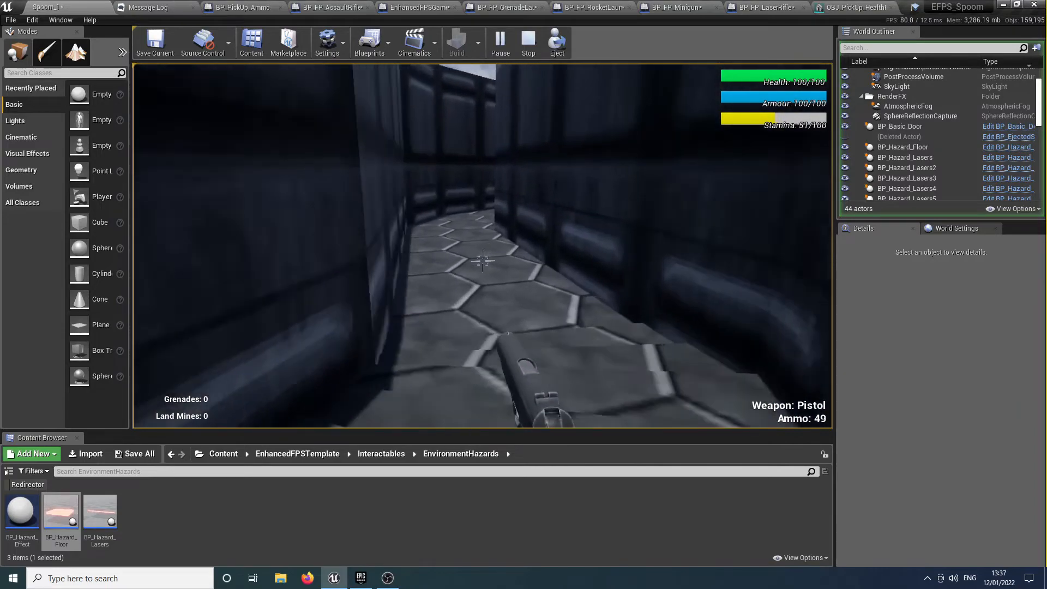
pyautogui.hotkey('shift', 'w')
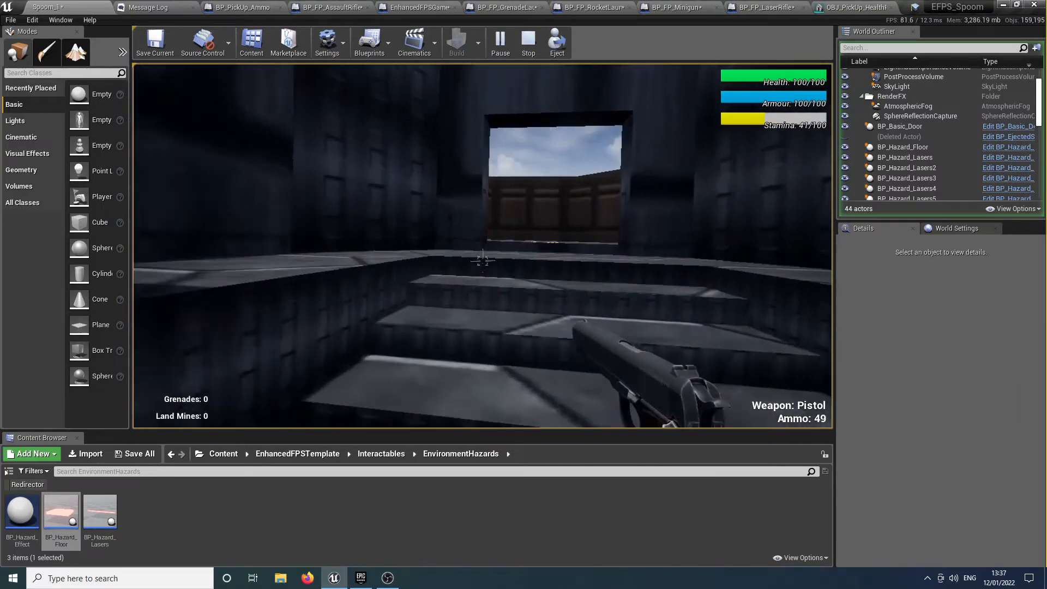
pyautogui.hotkey('shift', 'w')
# Collect the glowing red key card and cross the green hazard floor to test its damage, ending the play session
pyautogui.press('w')
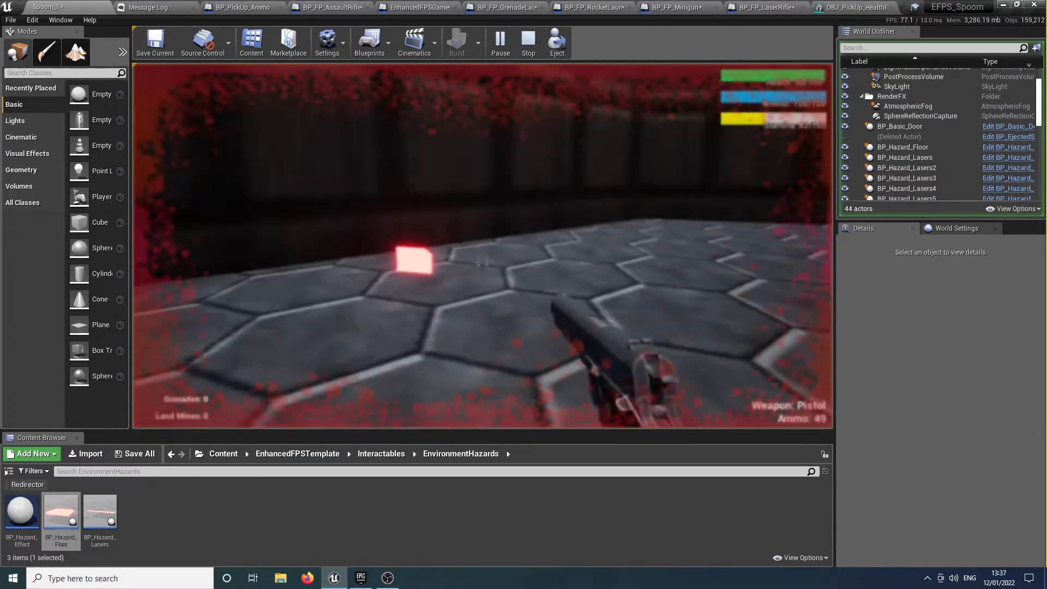
pyautogui.press('w')
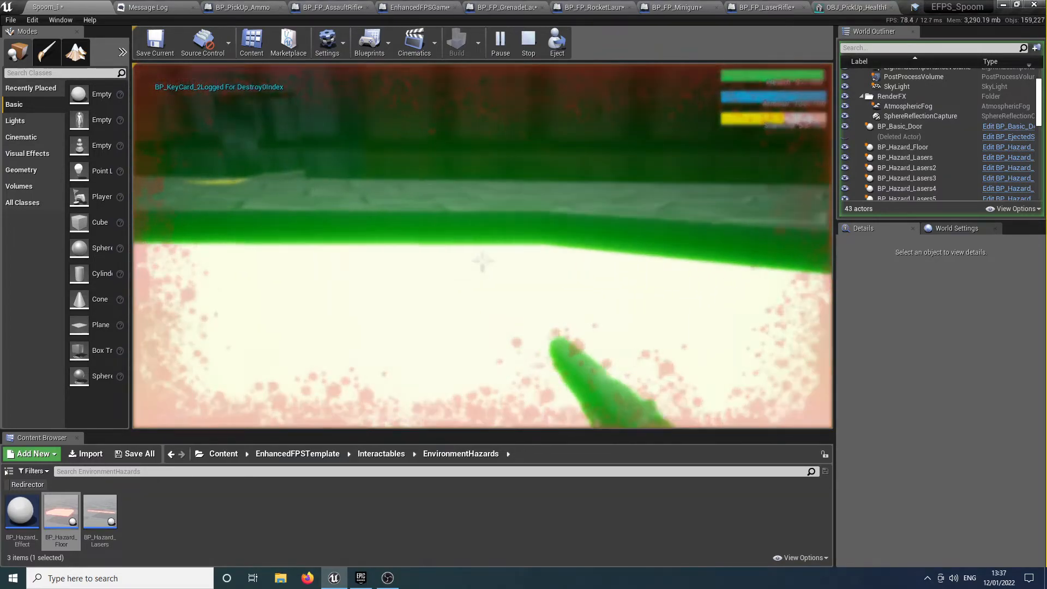
pyautogui.press('w')
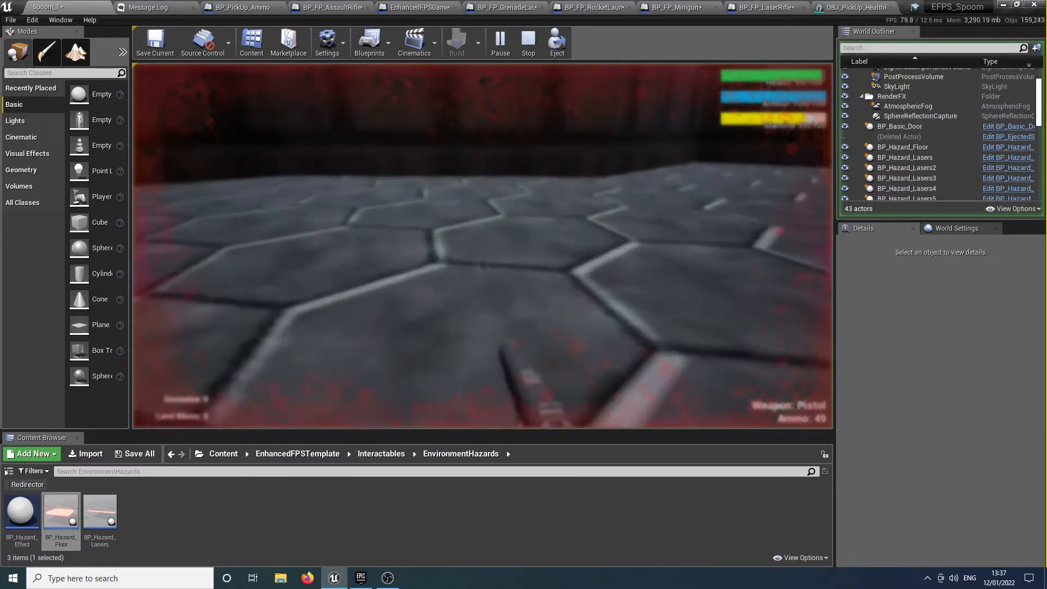
pyautogui.press('w')
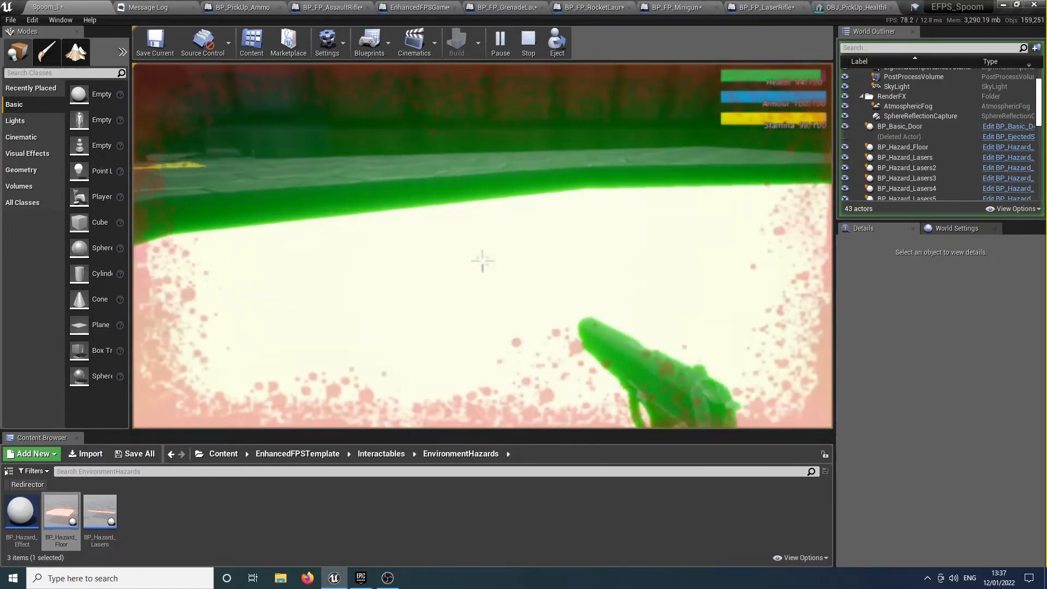
pyautogui.press('w')
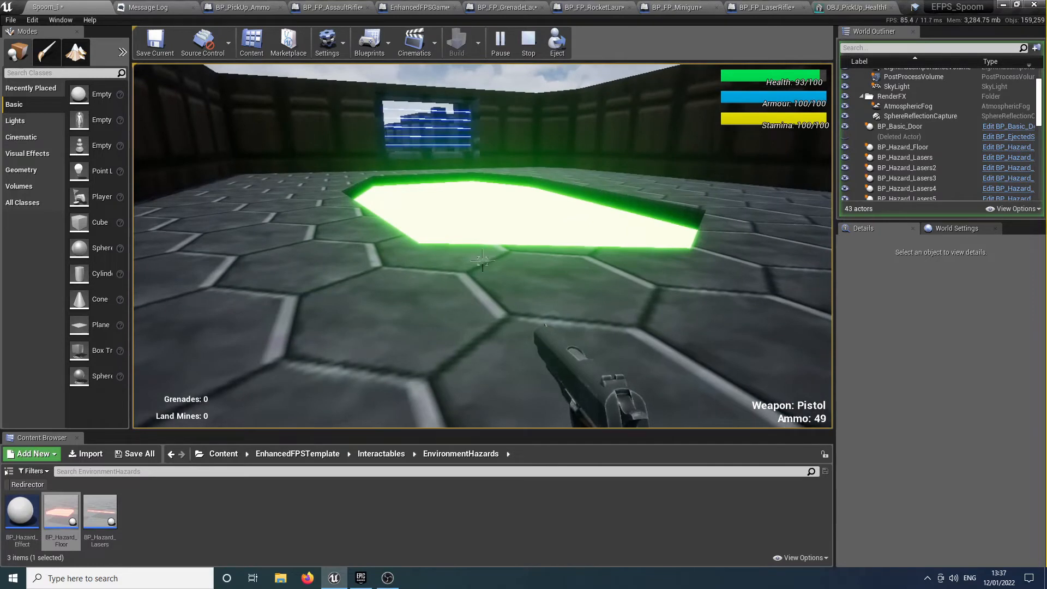
pyautogui.press('Escape')
# Set the green hazard floor's Interval to Deal Damage to 0.5 and its damage to deal to 5
pyautogui.moveTo(460, 243); pyautogui.dragTo(524, 257, button='right')
pyautogui.press('s')
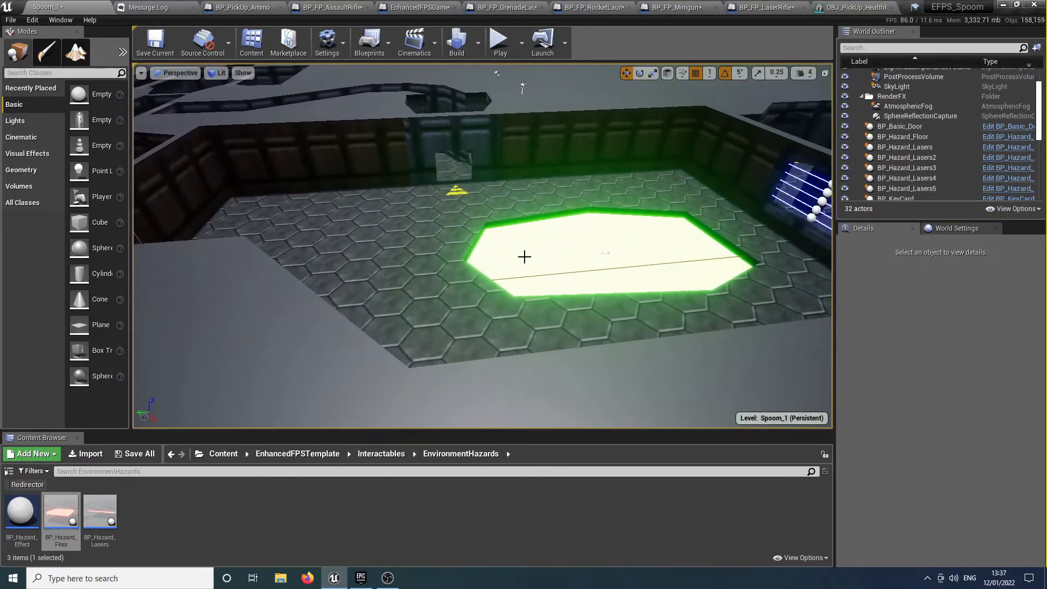
pyautogui.click(607, 253)
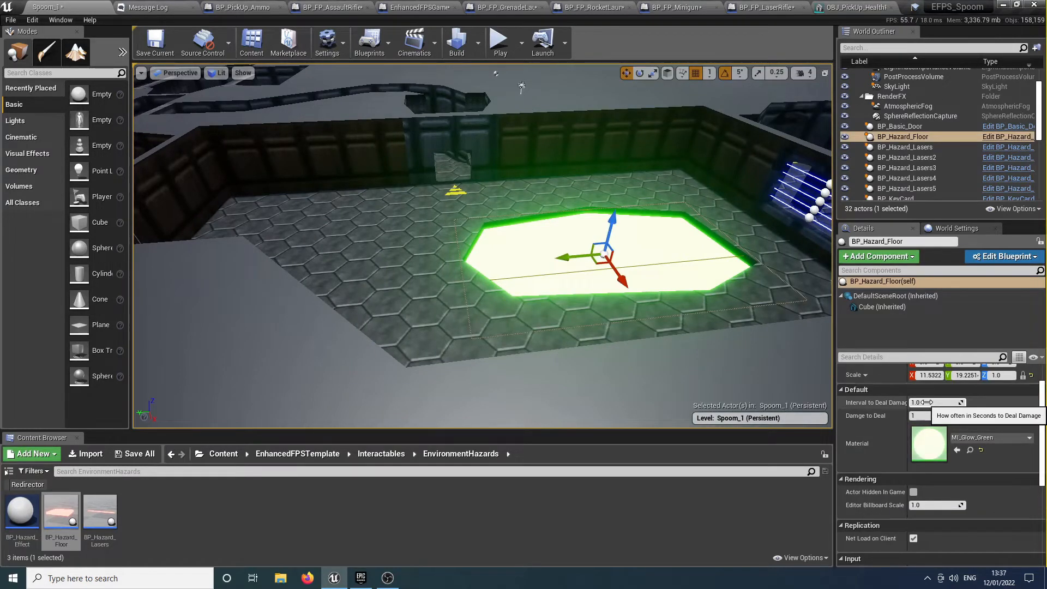
pyautogui.click(930, 390)
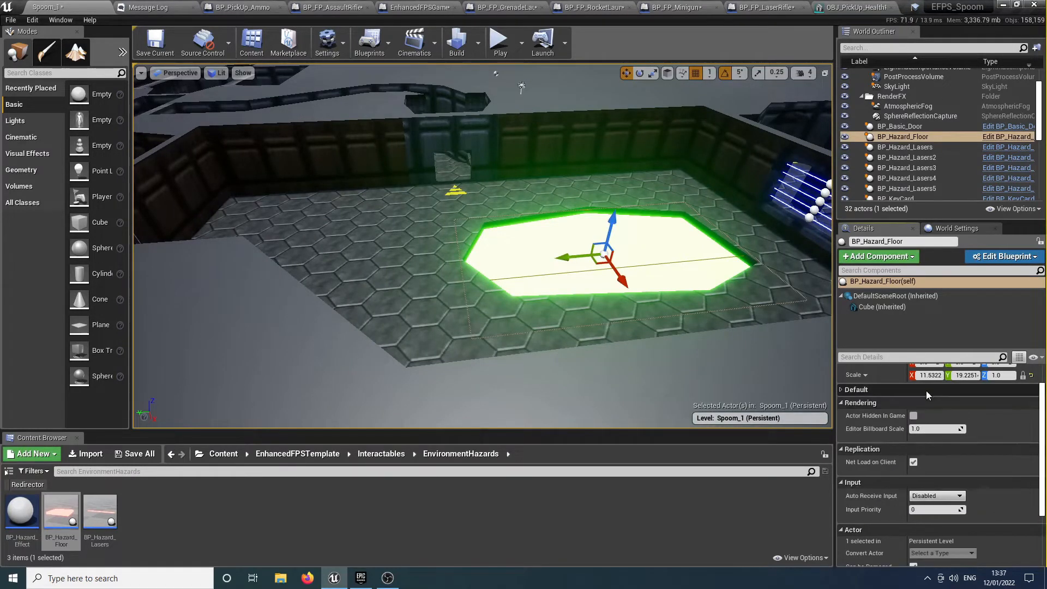
pyautogui.click(927, 390)
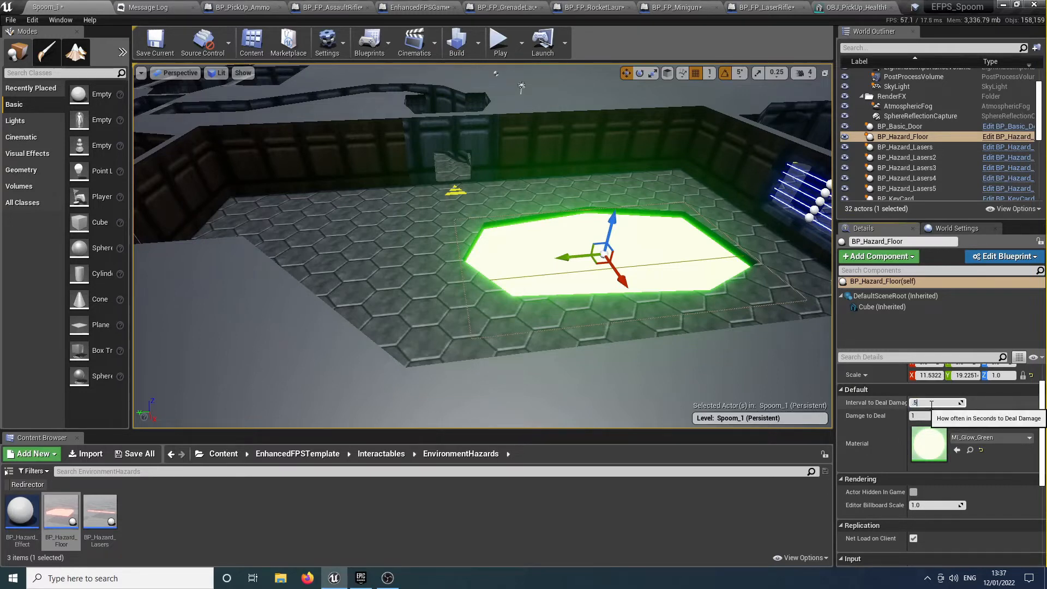
pyautogui.press('Tab')
# Duplicate the green hazard floor and place the copy over the pool with the zigzag walkway
pyautogui.moveTo(709, 284); pyautogui.dragTo(676, 284, button='right')
pyautogui.press('s')
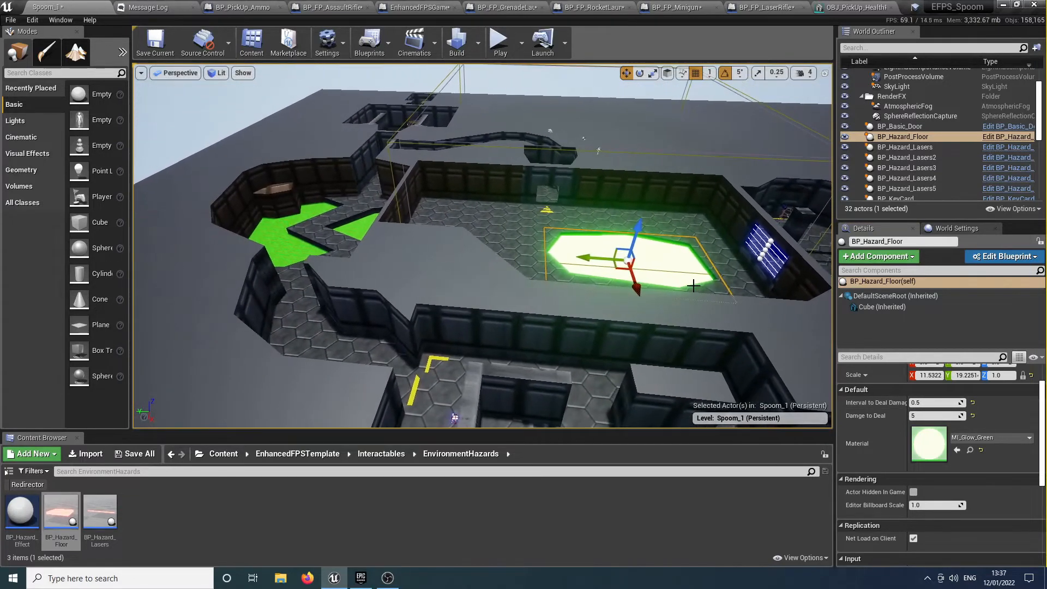
pyautogui.keyDown('alt'); pyautogui.moveTo(600, 260); pyautogui.dragTo(290, 242); pyautogui.keyUp('alt')
pyautogui.press('w')
pyautogui.moveTo(289, 241); pyautogui.dragTo(463, 316, button='right')
pyautogui.press('s')
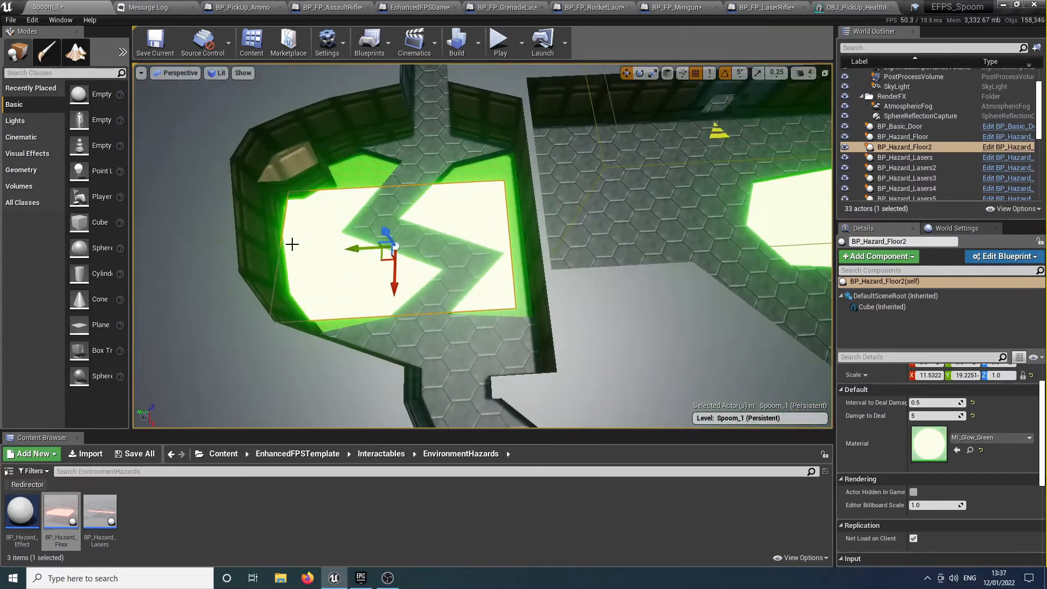
# Reposition and scale BP_Hazard_Floor2 to about 18.2 × 21.6 × 1.37 so it covers the whole pit around the zigzag walkway
pyautogui.moveTo(365, 240); pyautogui.dragTo(406, 273)
pyautogui.press('r')
pyautogui.moveTo(408, 252); pyautogui.dragTo(348, 217, button='right')
pyautogui.moveTo(347, 205); pyautogui.dragTo(370, 200)
pyautogui.moveTo(370, 201)
pyautogui.mouseDown(button='right')
pyautogui.moveTo(437, 191)
pyautogui.moveTo(368, 201)
pyautogui.mouseUp(button='right')
pyautogui.moveTo(439, 223); pyautogui.dragTo(396, 224)
pyautogui.press('r')
pyautogui.moveTo(396, 223); pyautogui.dragTo(518, 152, button='right')
pyautogui.moveTo(450, 240); pyautogui.dragTo(455, 255)
pyautogui.moveTo(454, 253); pyautogui.dragTo(324, 278, button='right')
pyautogui.scroll(-3, 454, 248)
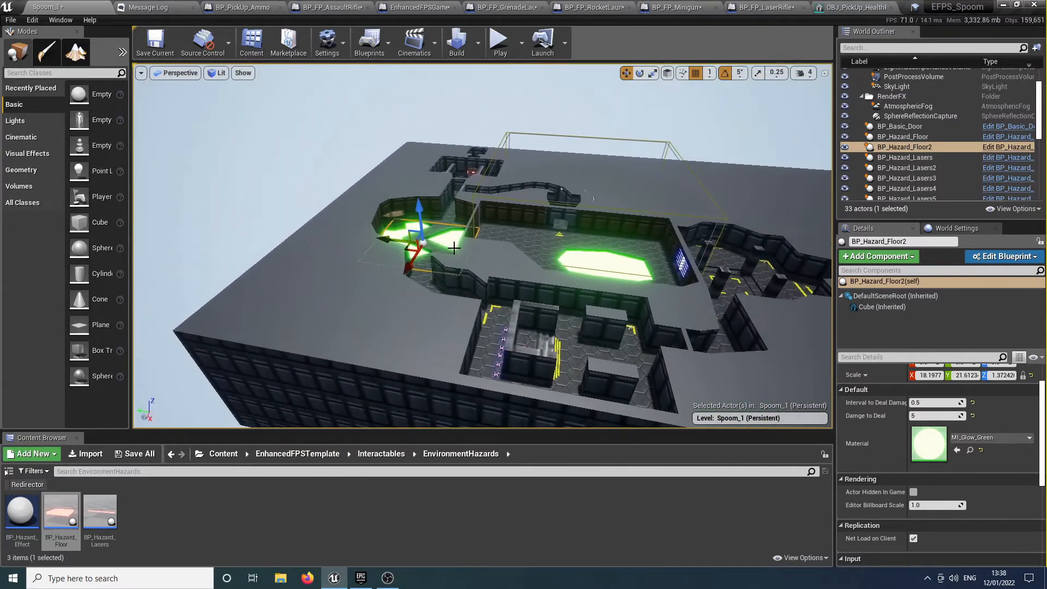
# Play-test the level by running through its corridors, and stop the play session
pyautogui.click(500, 44)
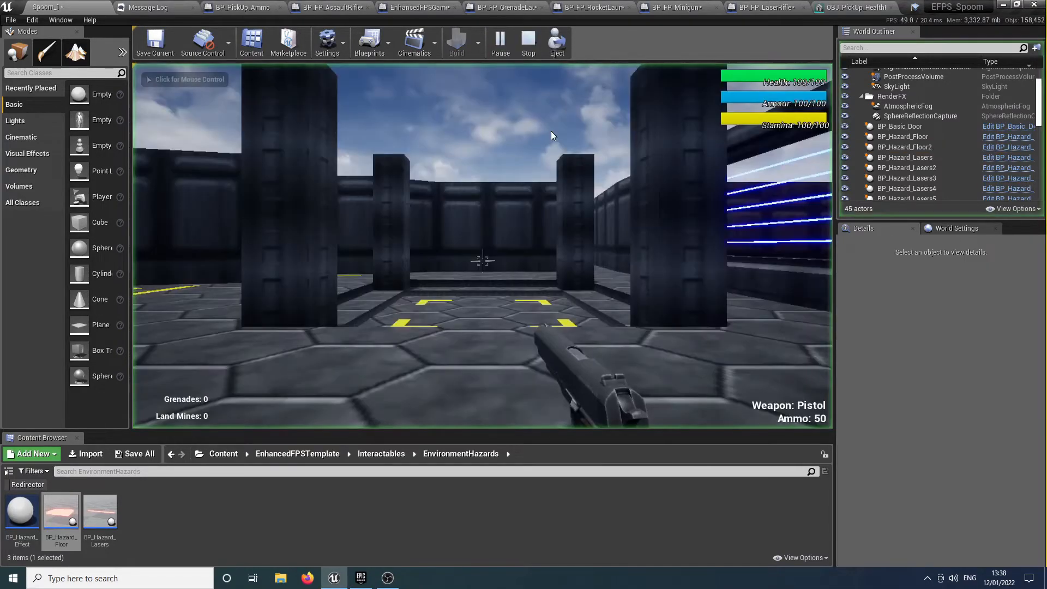
pyautogui.hotkey('shift', 'w')
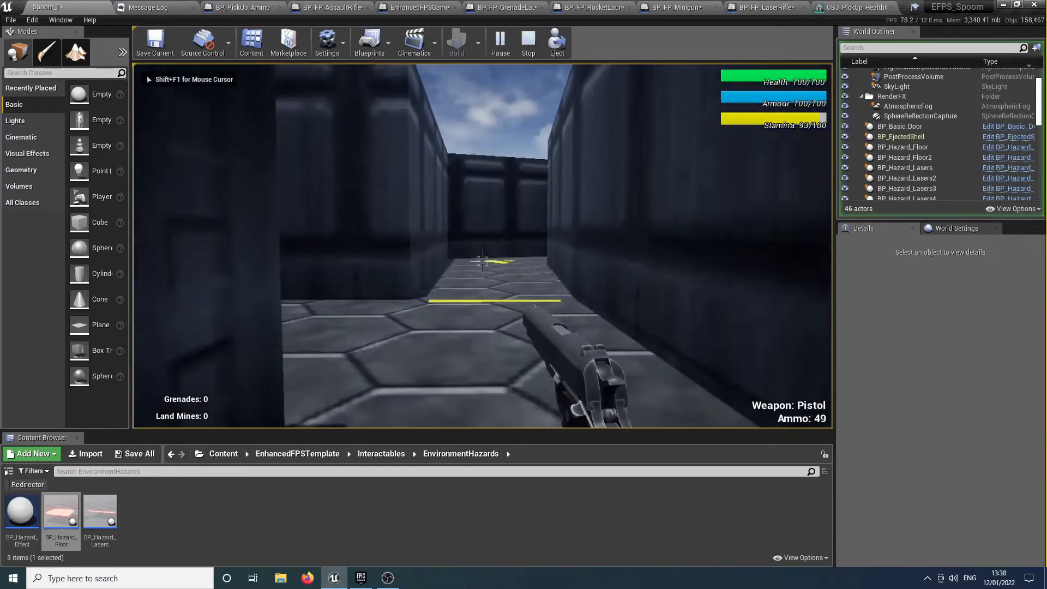
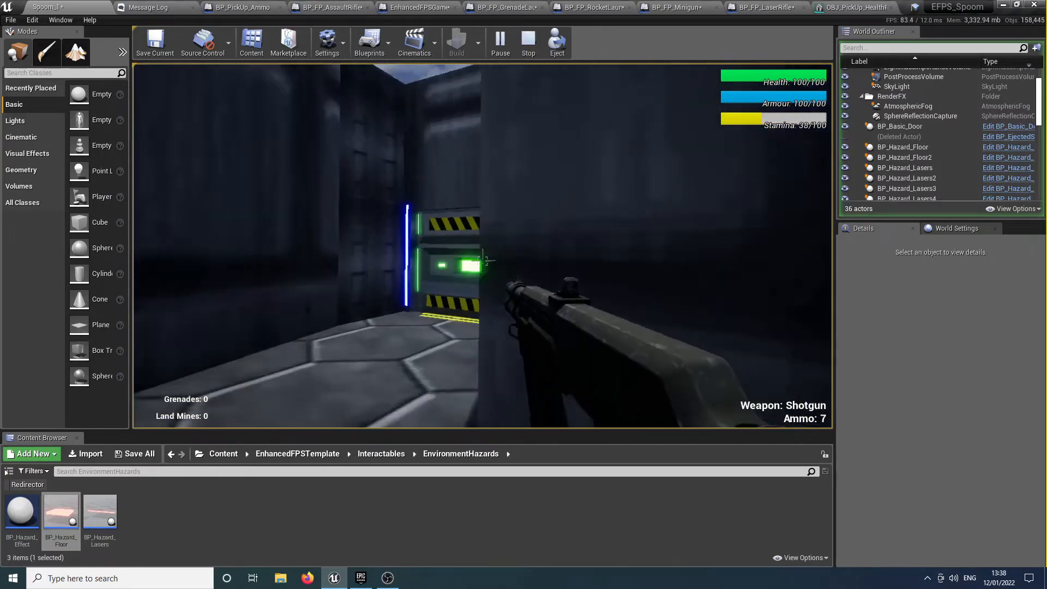
pyautogui.press('Escape')
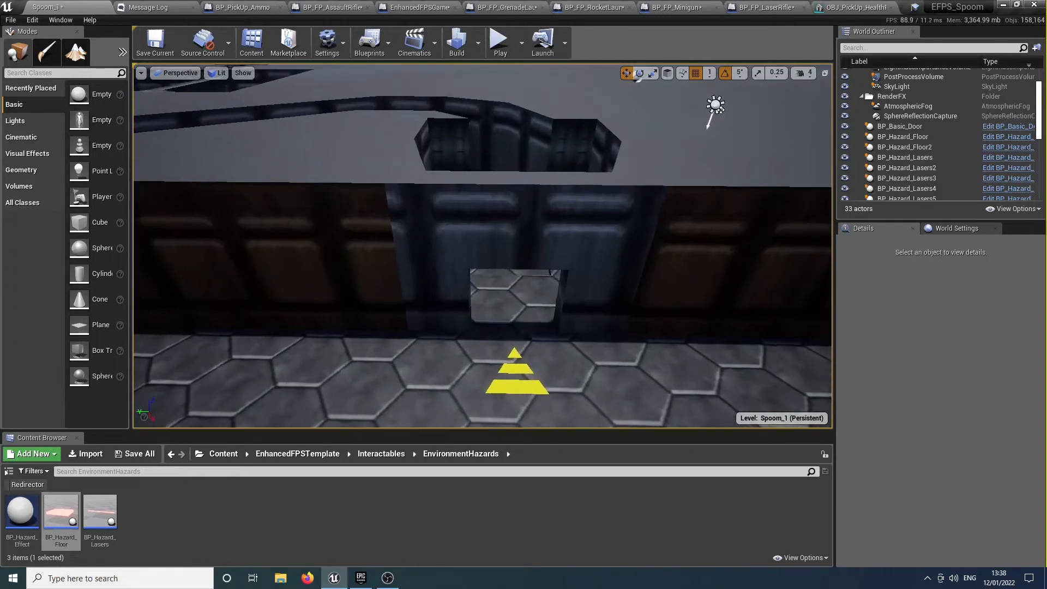
# Place a BP_KeyCard_Door from the Interactables/ElevatorsAndDoors/Doors folder in the low wall opening behind the yellow floor arrow
pyautogui.click(369, 455)
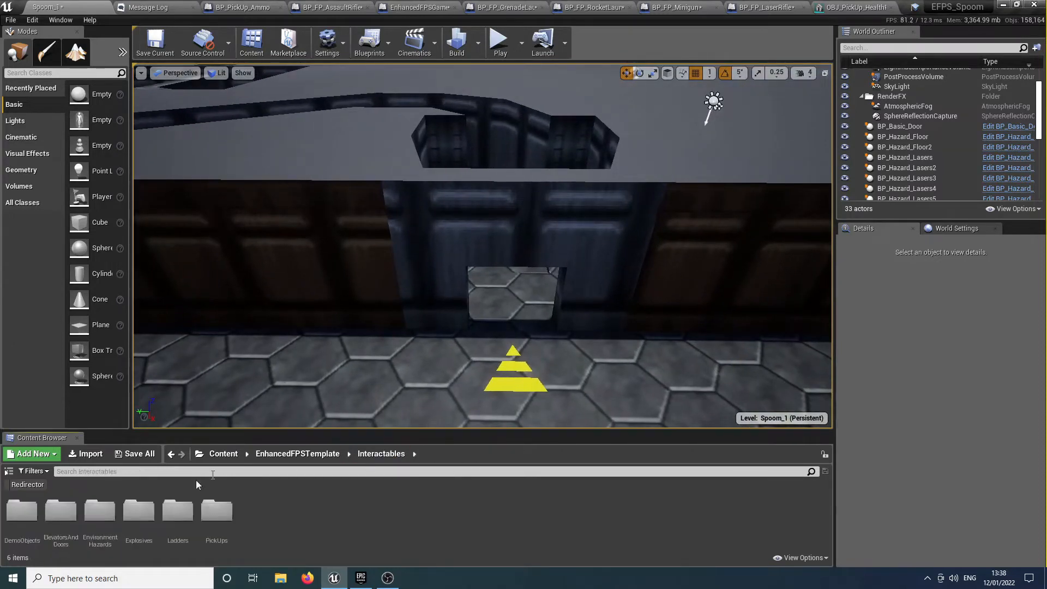
pyautogui.doubleClick(100, 510)
pyautogui.moveTo(355, 354)
pyautogui.mouseDown(button='right')
pyautogui.moveTo(316, 349)
pyautogui.moveTo(349, 305)
pyautogui.moveTo(305, 371)
pyautogui.moveTo(322, 311)
pyautogui.moveTo(311, 349)
pyautogui.moveTo(398, 322)
pyautogui.moveTo(371, 360)
pyautogui.moveTo(360, 338)
pyautogui.moveTo(349, 355)
pyautogui.moveTo(355, 343)
pyautogui.moveTo(365, 371)
pyautogui.moveTo(339, 351)
pyautogui.mouseUp(button='right')
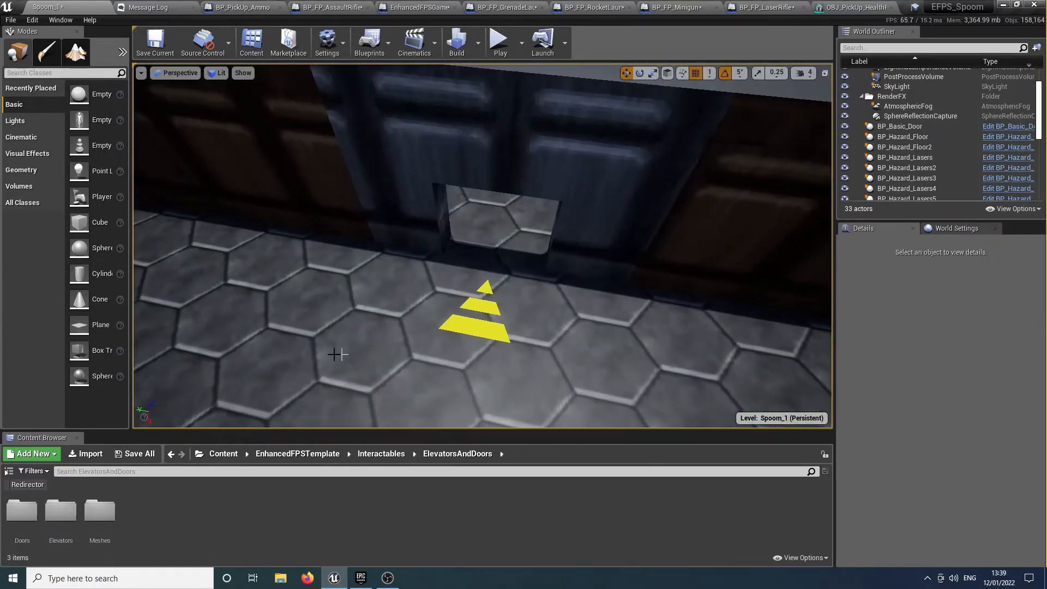
pyautogui.doubleClick(22, 511)
pyautogui.moveTo(72, 535); pyautogui.dragTo(493, 258)
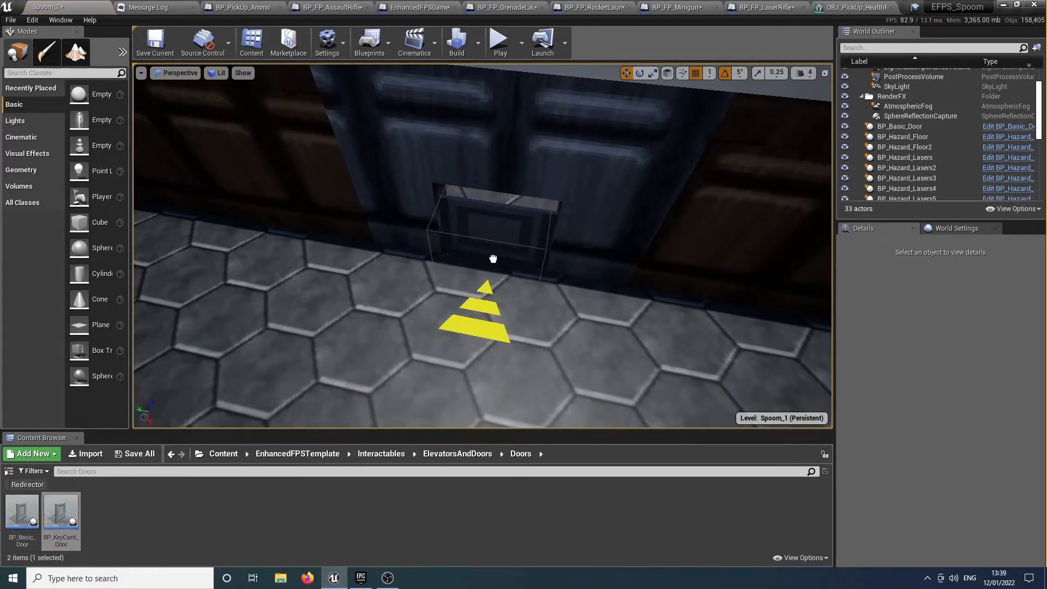
# Set the new keycard door's Door Mesh to OBJ_Door_2
pyautogui.click(997, 454)
pyautogui.write('doort')
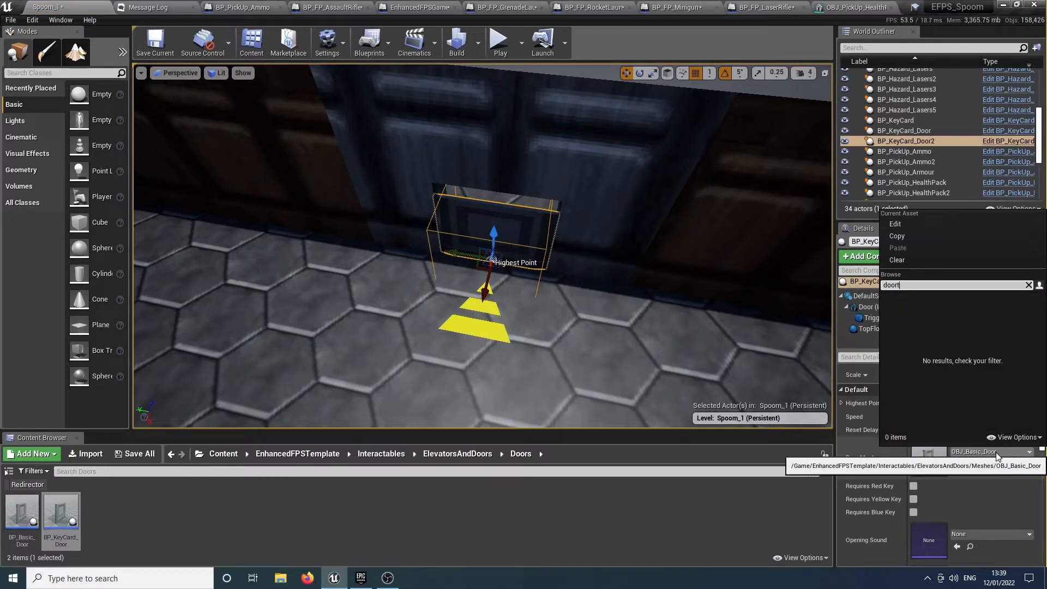
pyautogui.press('BackSpace')
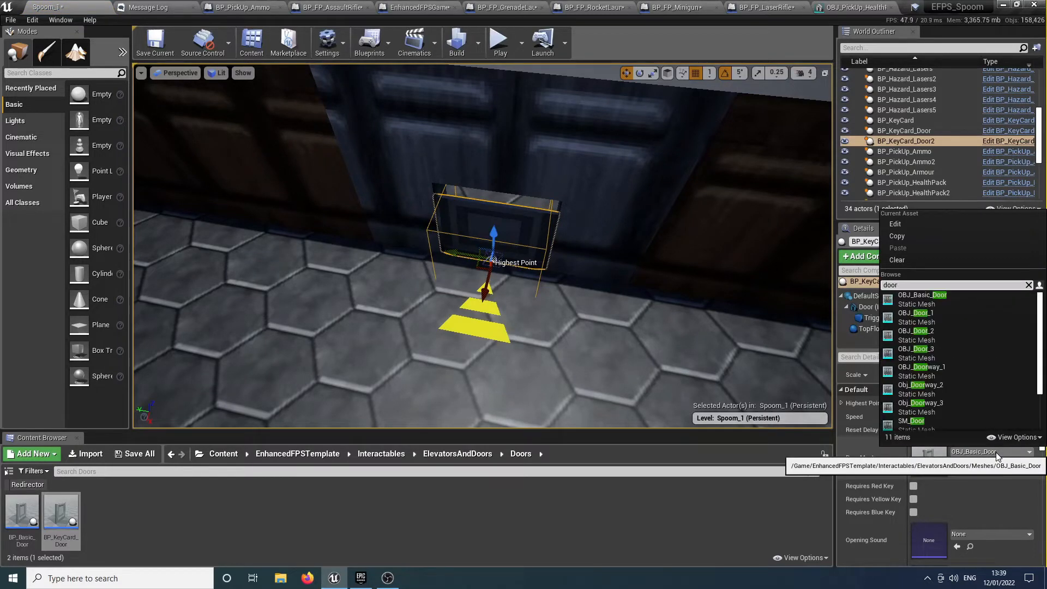
pyautogui.press('Down')
pyautogui.press('Down')
pyautogui.press('Down')
pyautogui.press('Return')
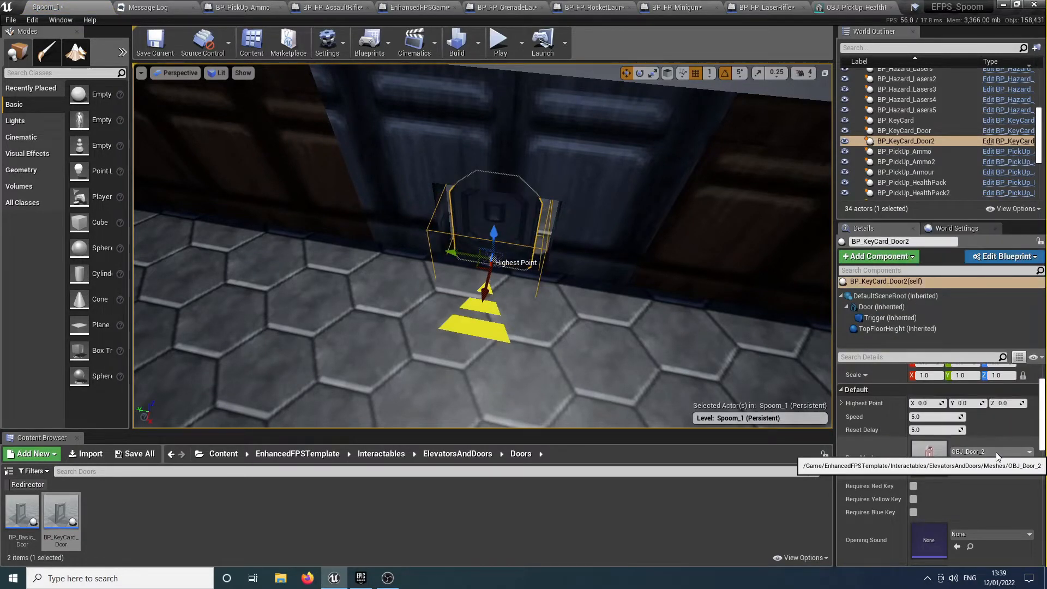
# Scale the keycard door to about 1.42 in Y and 1.08 in Z to fill the wall opening
pyautogui.moveTo(650, 404); pyautogui.dragTo(665, 333, button='right')
pyautogui.press('w')
pyautogui.press('s')
pyautogui.press('w')
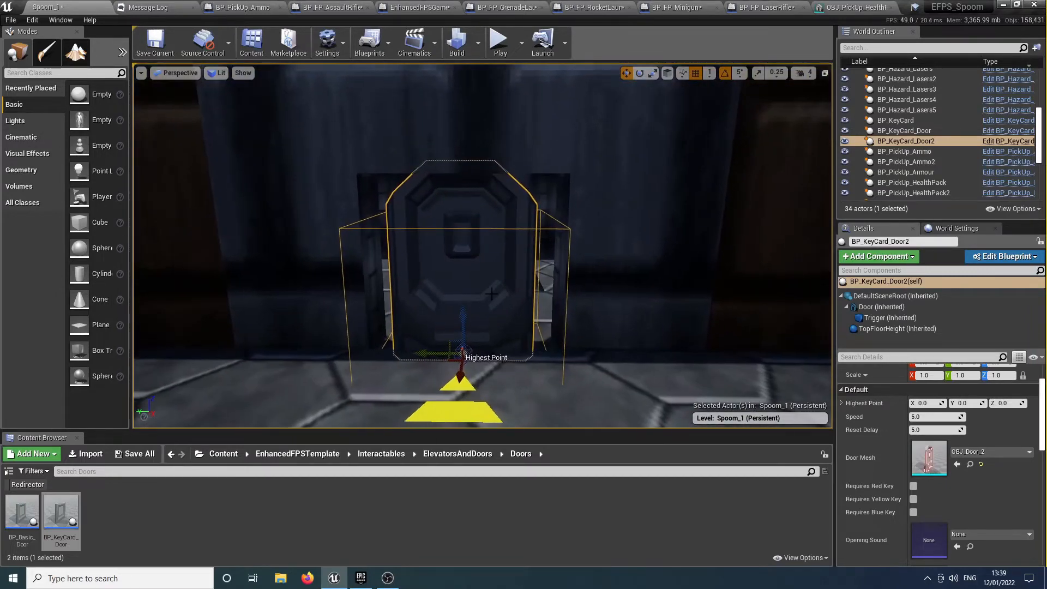
pyautogui.press('r')
pyautogui.moveTo(431, 356); pyautogui.dragTo(404, 355)
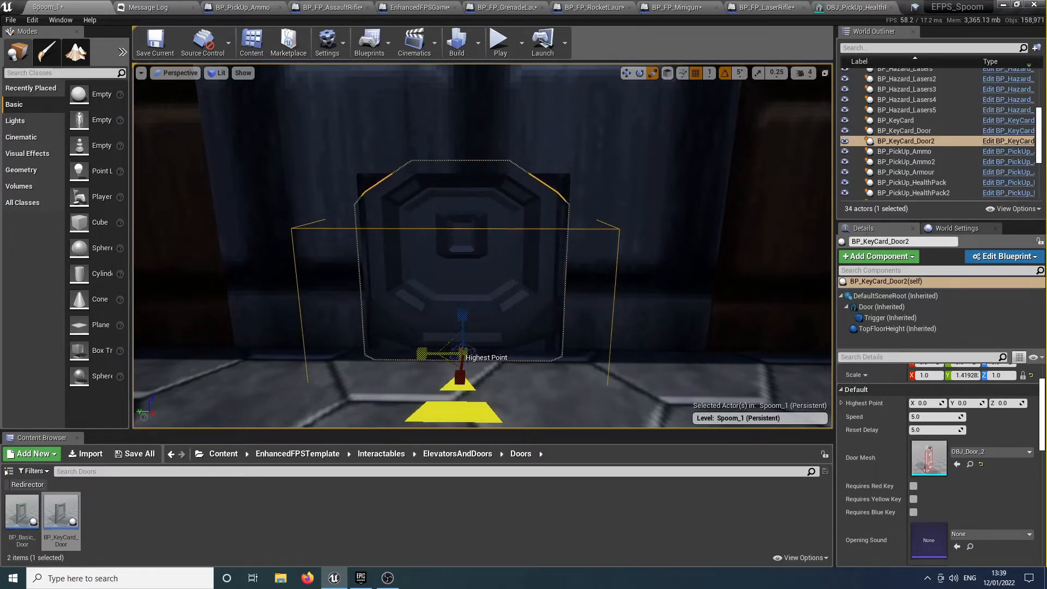
pyautogui.moveTo(462, 316); pyautogui.dragTo(462, 306)
# Nudge the keycard door back along the X axis, slightly deeper into the wall opening
pyautogui.moveTo(480, 291); pyautogui.dragTo(202, 268, button='right')
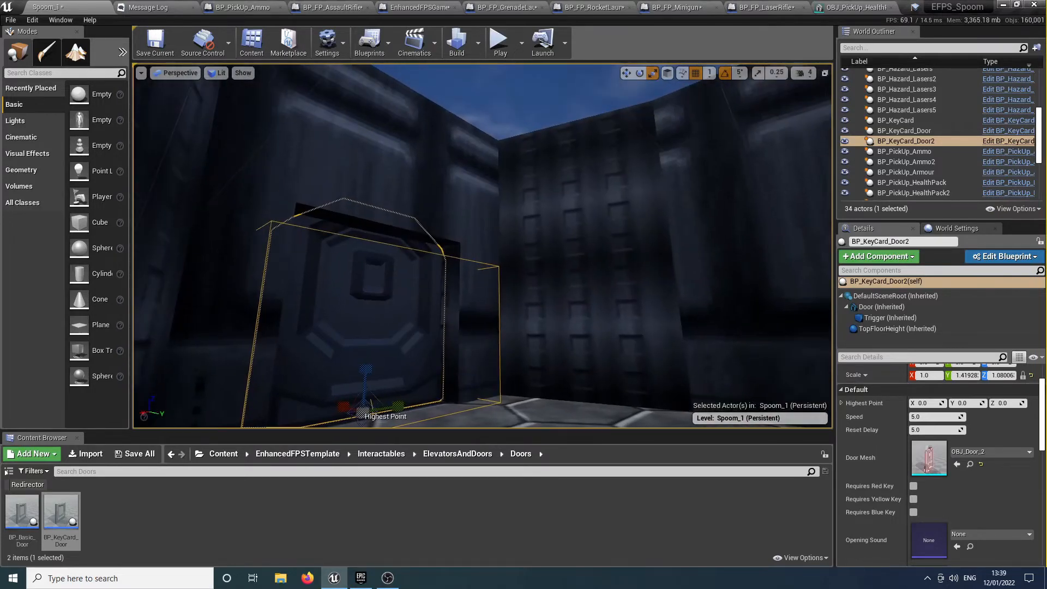
pyautogui.press('w')
pyautogui.moveTo(344, 410); pyautogui.dragTo(348, 411)
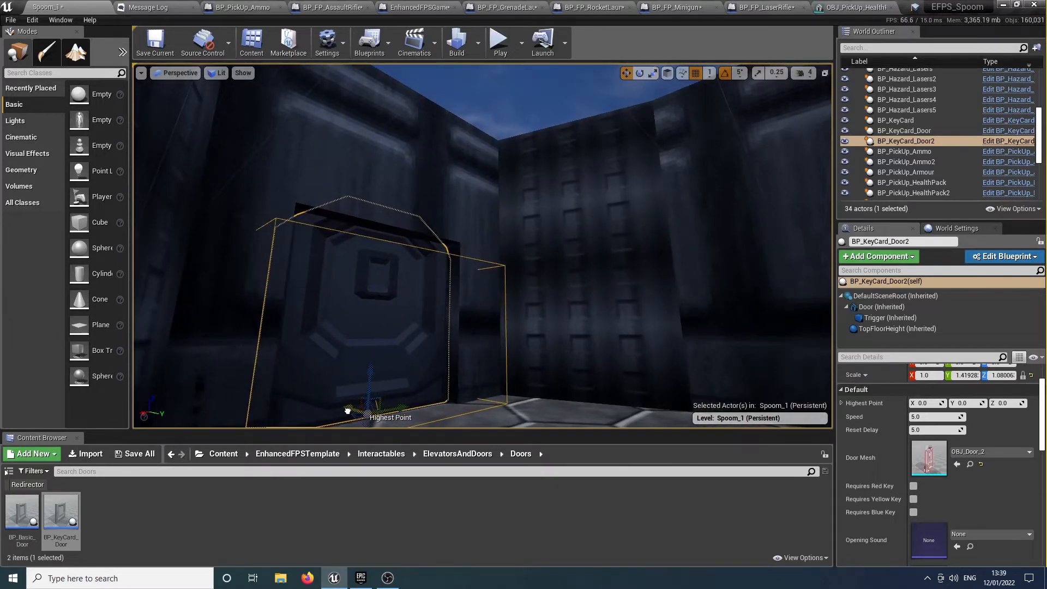
# Select the Door component of BP_KeyCard_Door2 and bring its material elements into view
pyautogui.moveTo(347, 411); pyautogui.dragTo(551, 494, button='right')
pyautogui.press('w')
pyautogui.press('s')
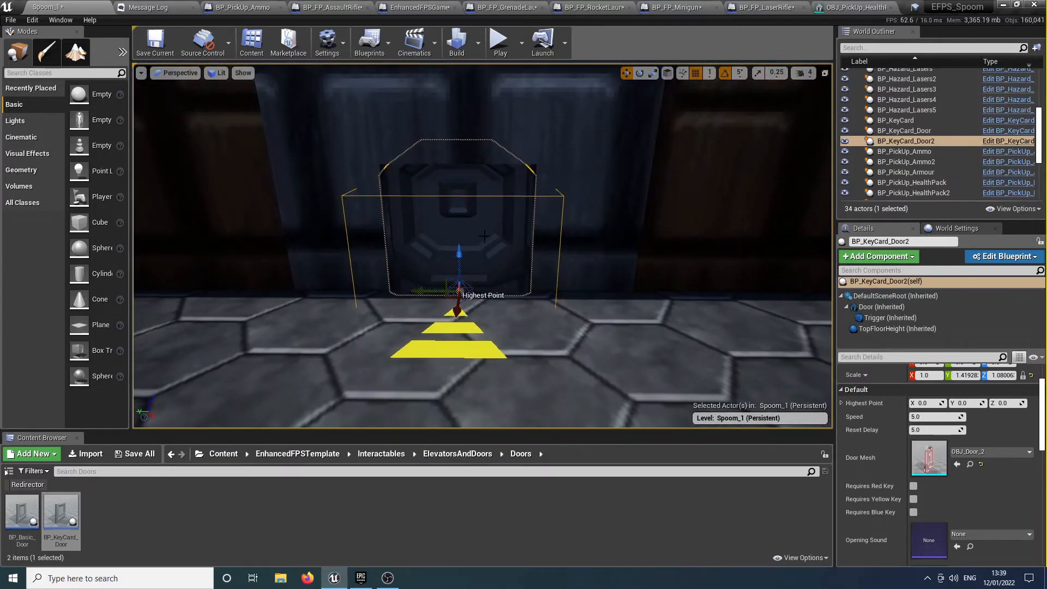
pyautogui.click(881, 307)
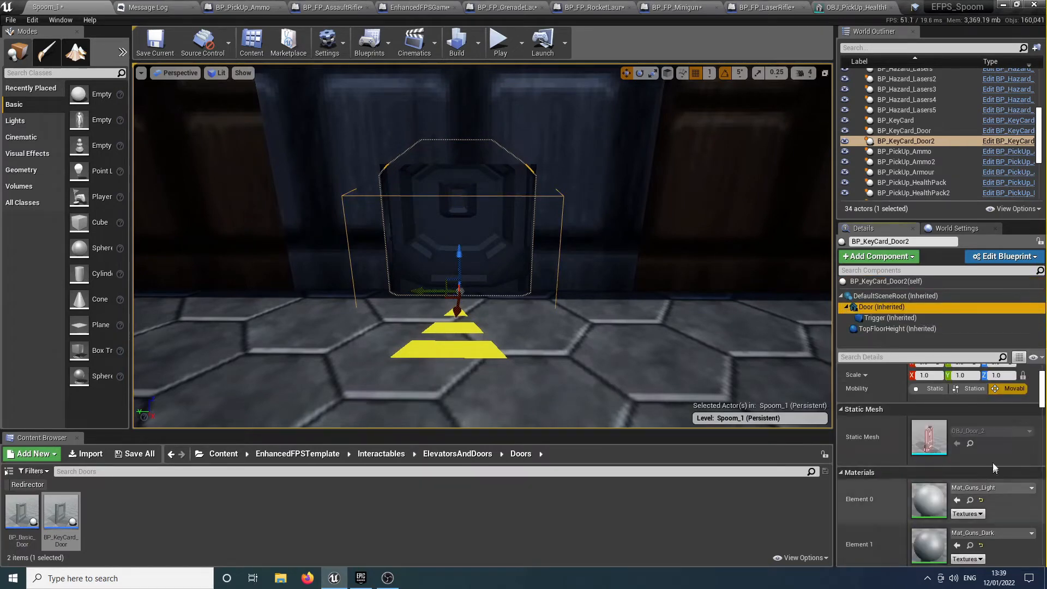
pyautogui.scroll(-3, 993, 455)
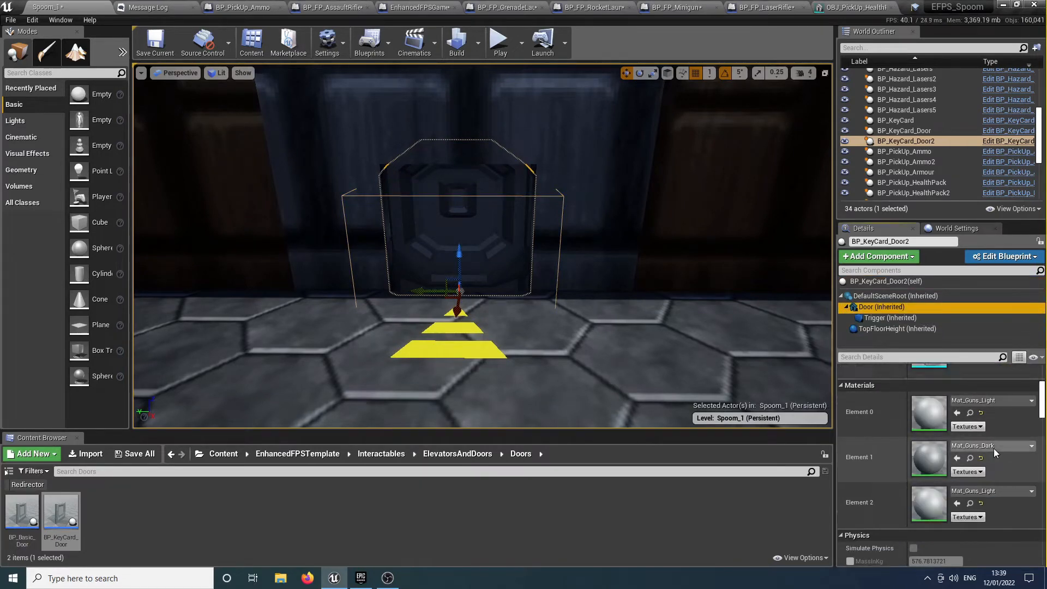
# Try the MI_Glow_Blue material on Element 1 of the Door component, and reset that slot to its default
pyautogui.click(994, 448)
pyautogui.write('glow')
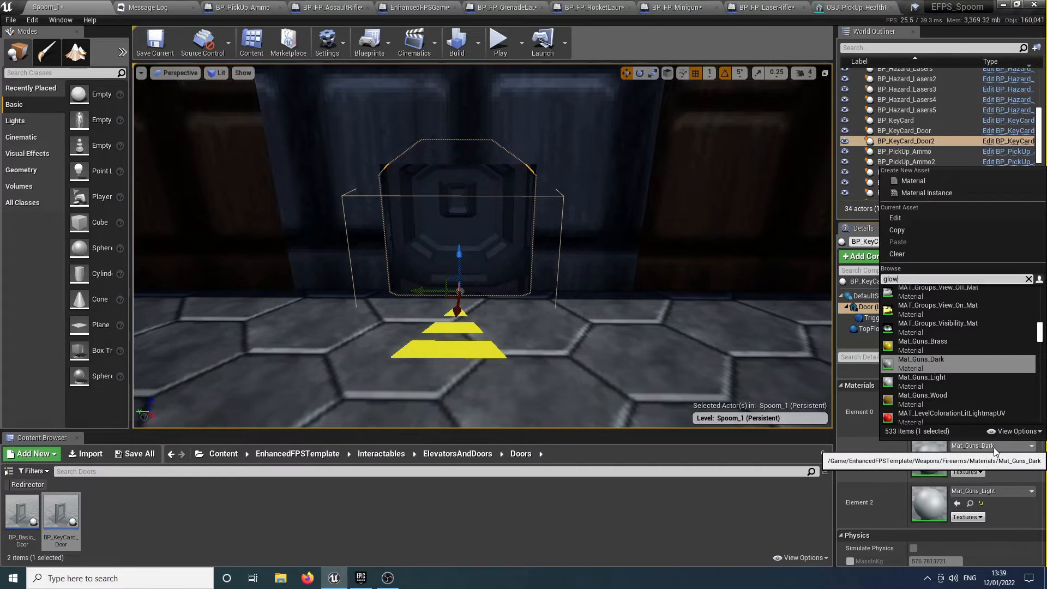
pyautogui.press('Down')
pyautogui.press('Down')
pyautogui.press('Down')
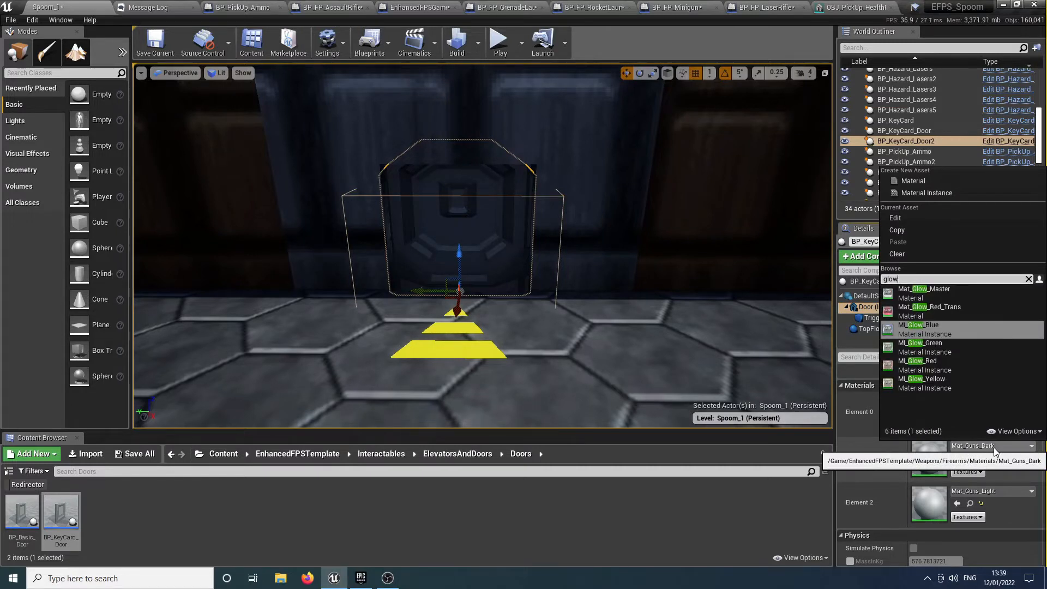
pyautogui.press('Return')
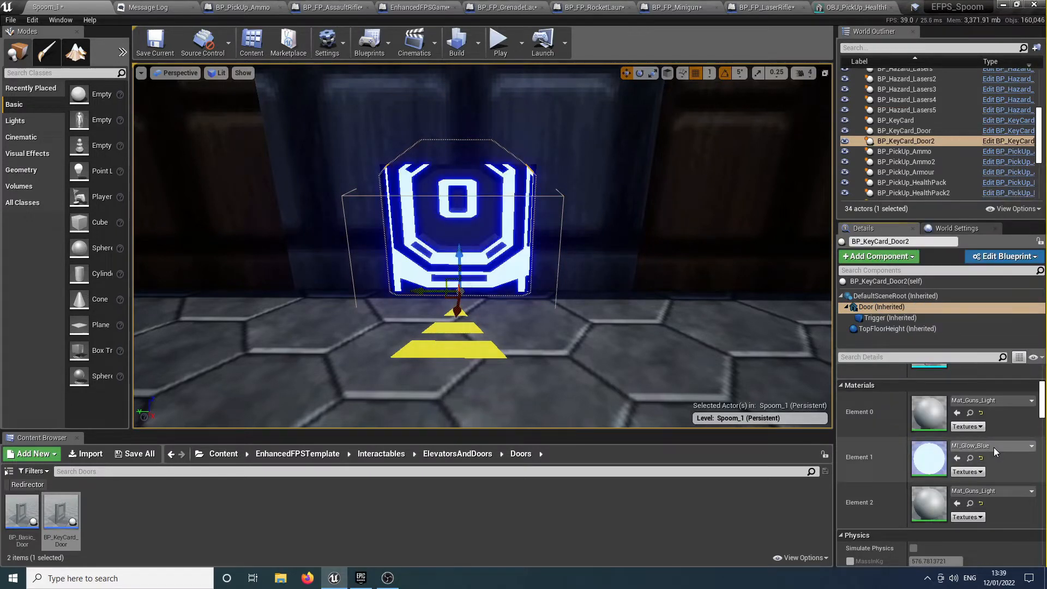
pyautogui.click(982, 458)
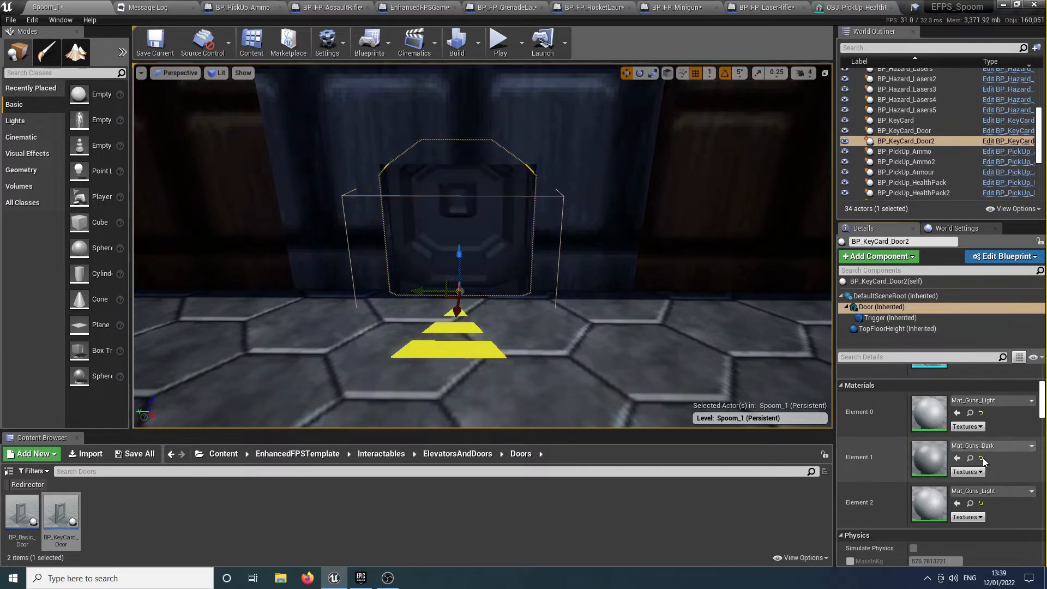
# Assign the MI_Glow_Blue material to Element 2 of the Door component
pyautogui.click(989, 491)
pyautogui.write('blue')
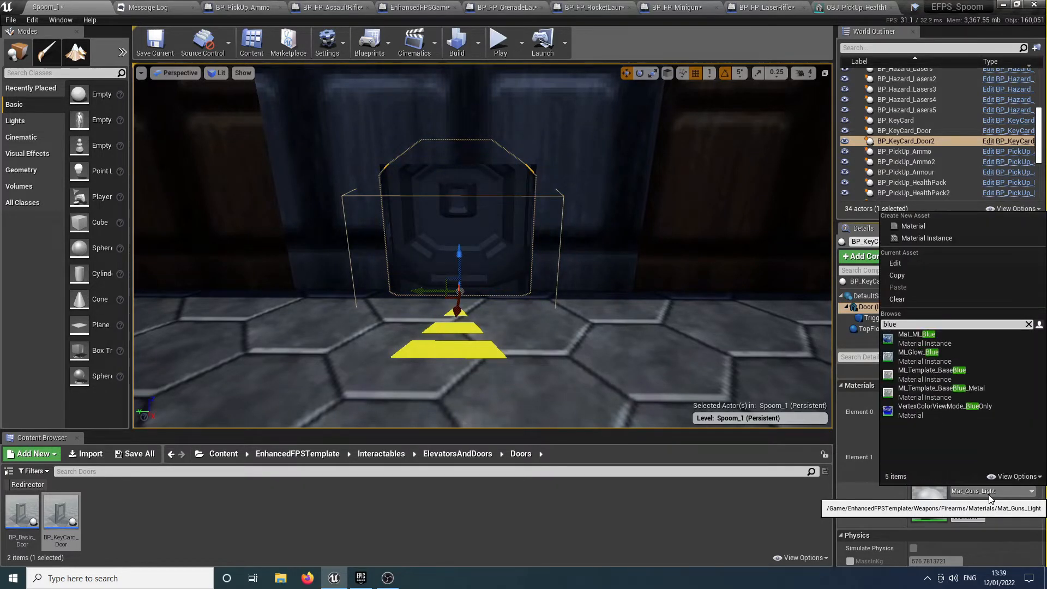
pyautogui.press('Return')
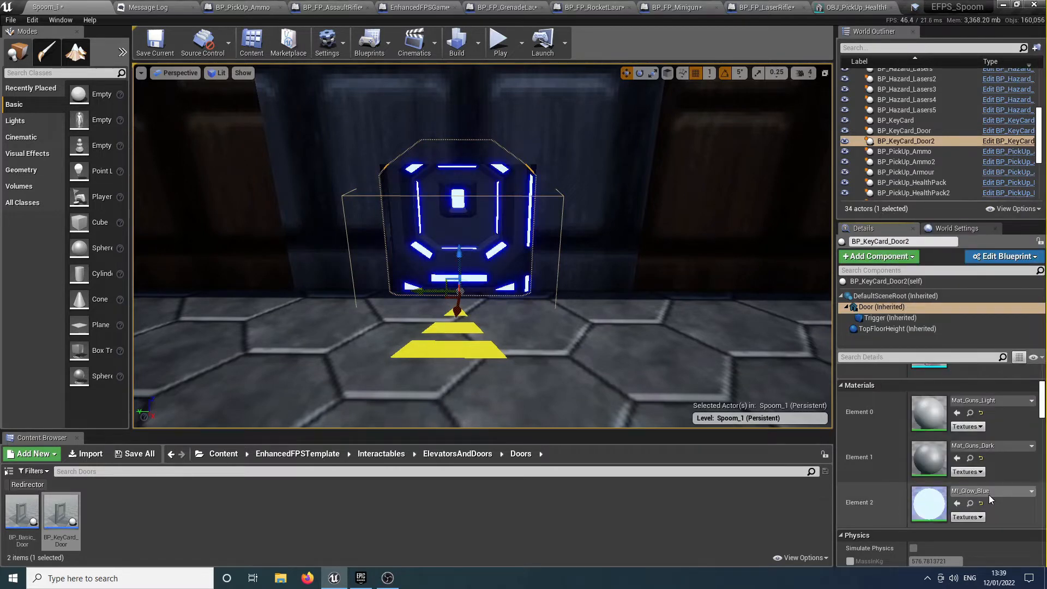
# Nudge the Door component slightly sideways along Y and up along Z to fit it in the opening
pyautogui.moveTo(421, 292); pyautogui.dragTo(425, 291)
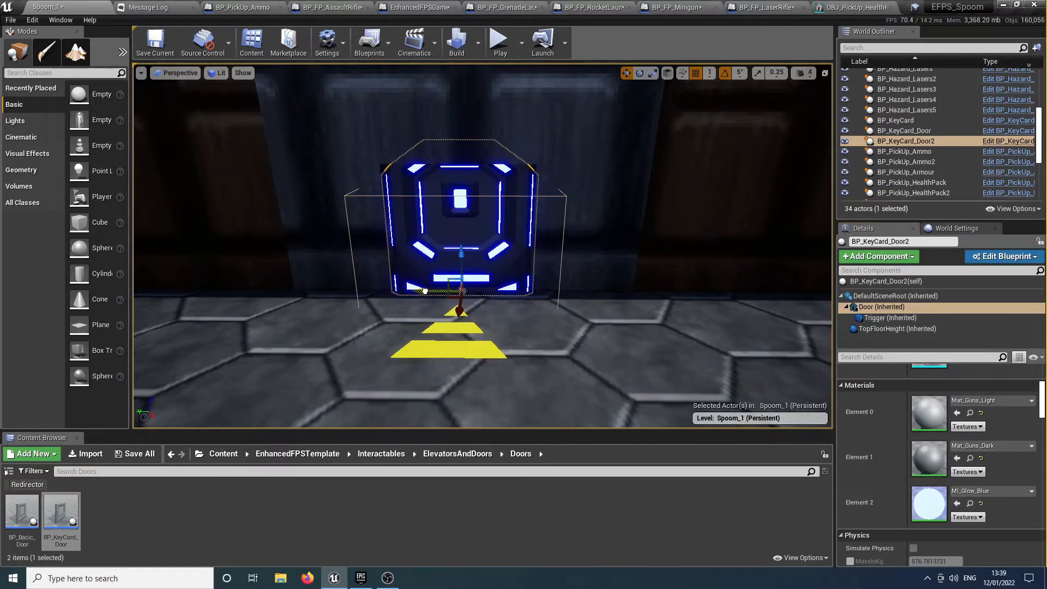
pyautogui.press('w')
pyautogui.moveTo(432, 288); pyautogui.dragTo(432, 248, button='right')
pyautogui.press('s')
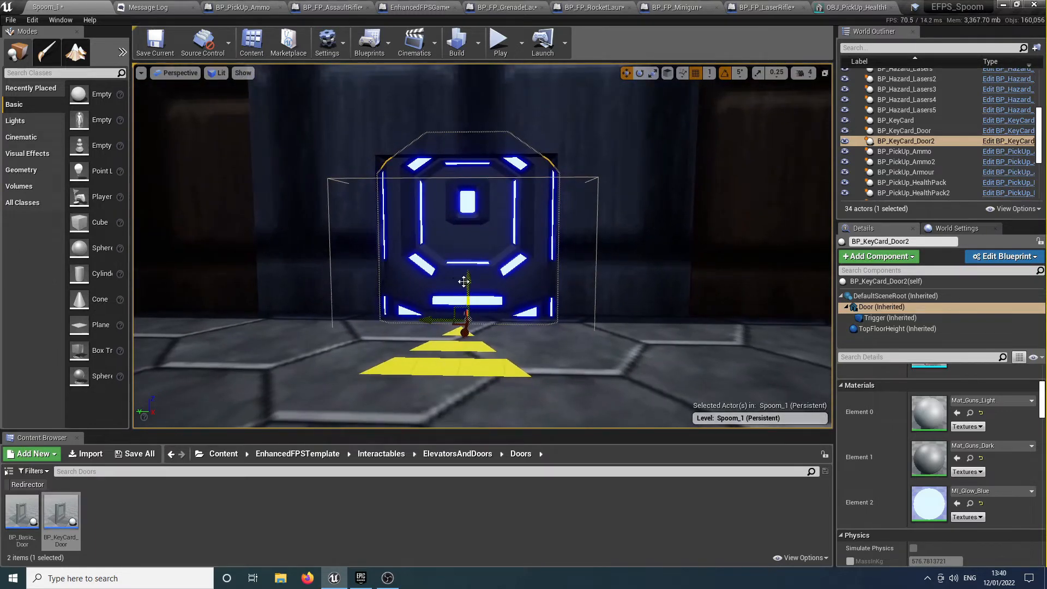
pyautogui.moveTo(464, 280); pyautogui.dragTo(467, 277)
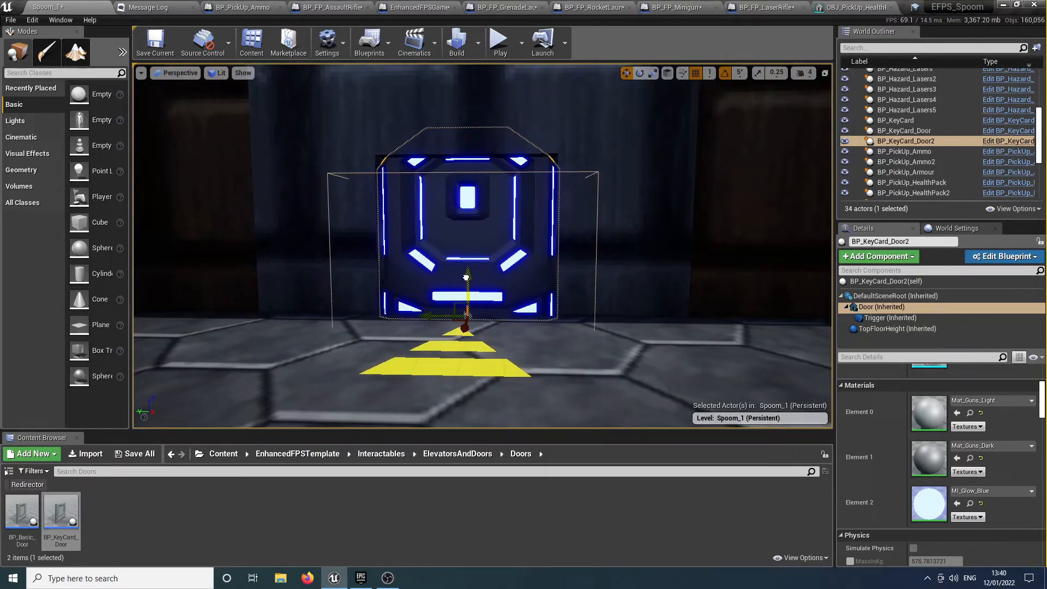
# Make BP_KeyCard_Door2 require the blue key
pyautogui.press('s')
pyautogui.moveTo(475, 277); pyautogui.dragTo(387, 231, button='right')
pyautogui.press('w')
pyautogui.press('d')
pyautogui.press('s')
pyautogui.press('w')
pyautogui.press('w')
pyautogui.press('s')
pyautogui.press('w')
pyautogui.scroll(3, 981, 469)
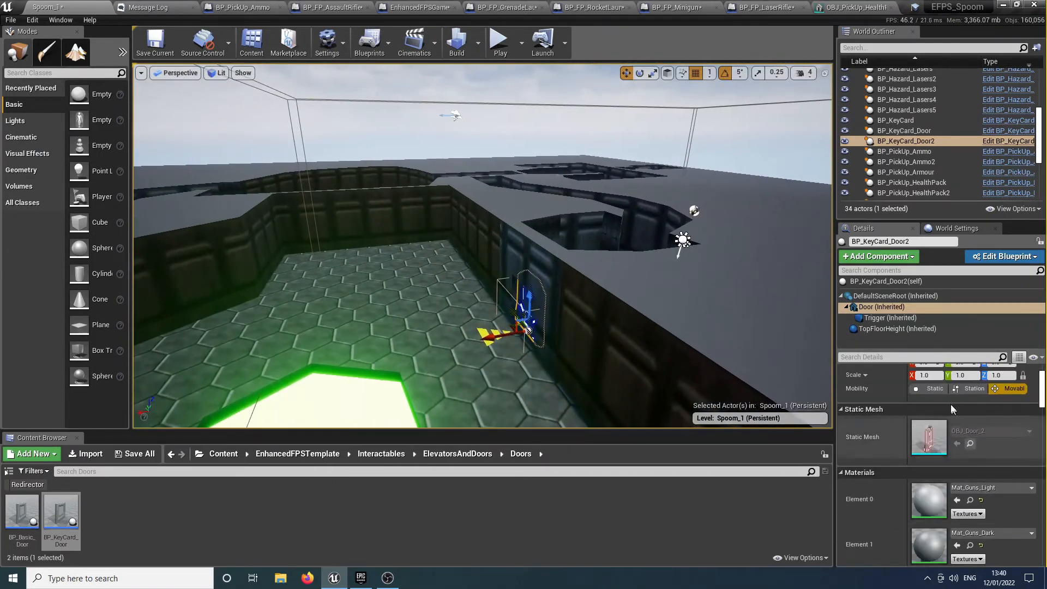
pyautogui.click(891, 282)
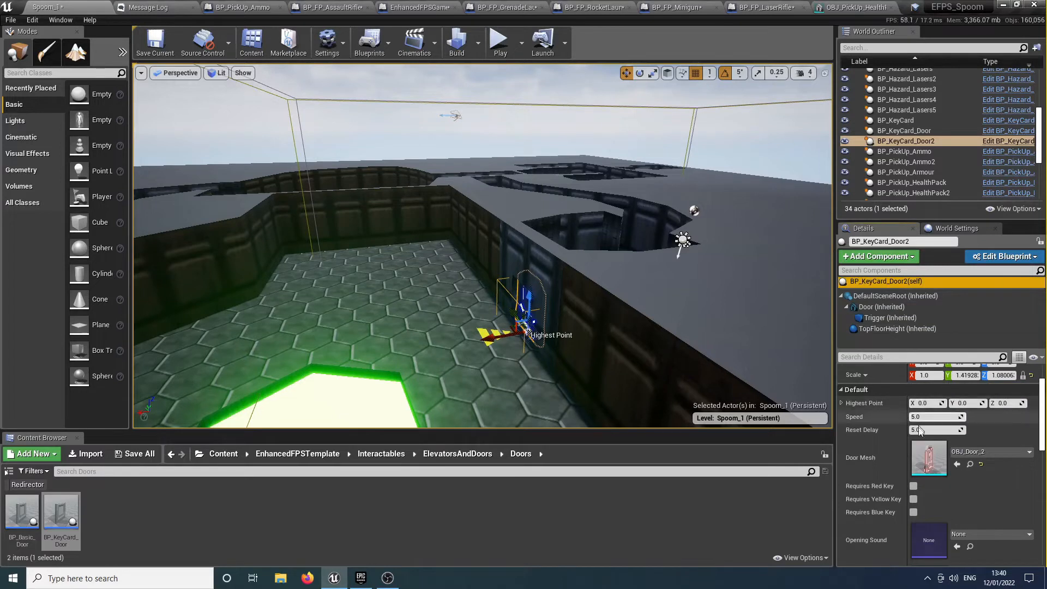
pyautogui.click(914, 512)
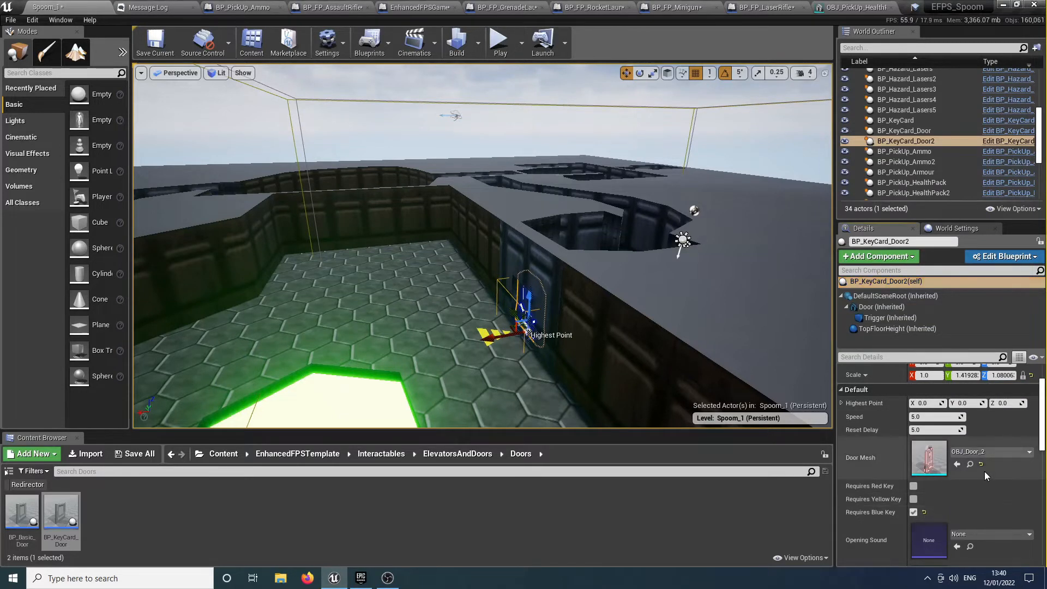
# Set the keycard door's Opening Sound to SFX_Door_Open
pyautogui.scroll(-2, 984, 471)
pyautogui.click(980, 486)
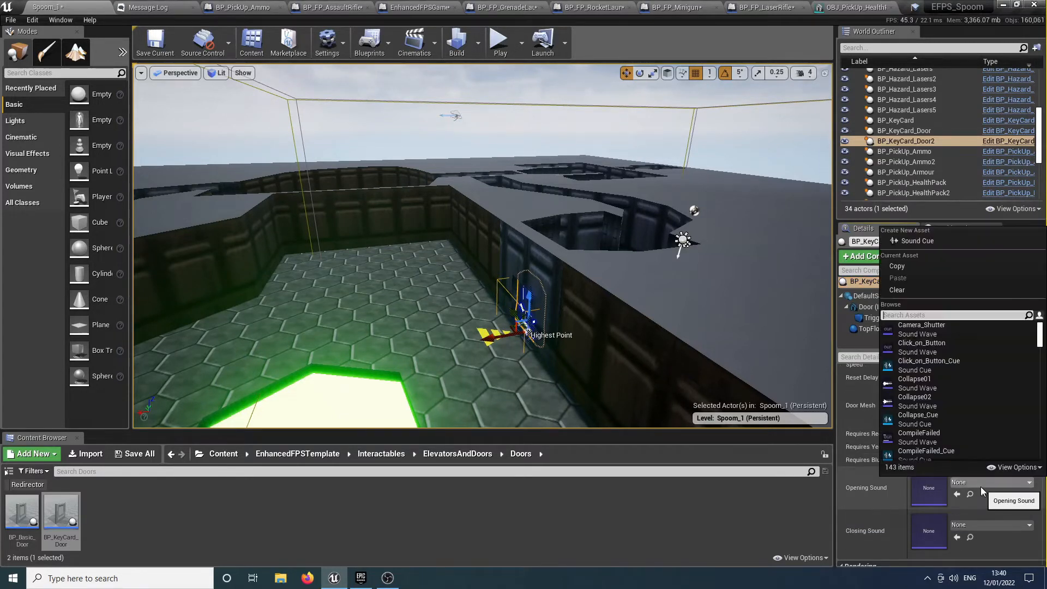
pyautogui.write('door')
pyautogui.press('Down')
pyautogui.press('Down')
pyautogui.press('Down')
pyautogui.press('Return')
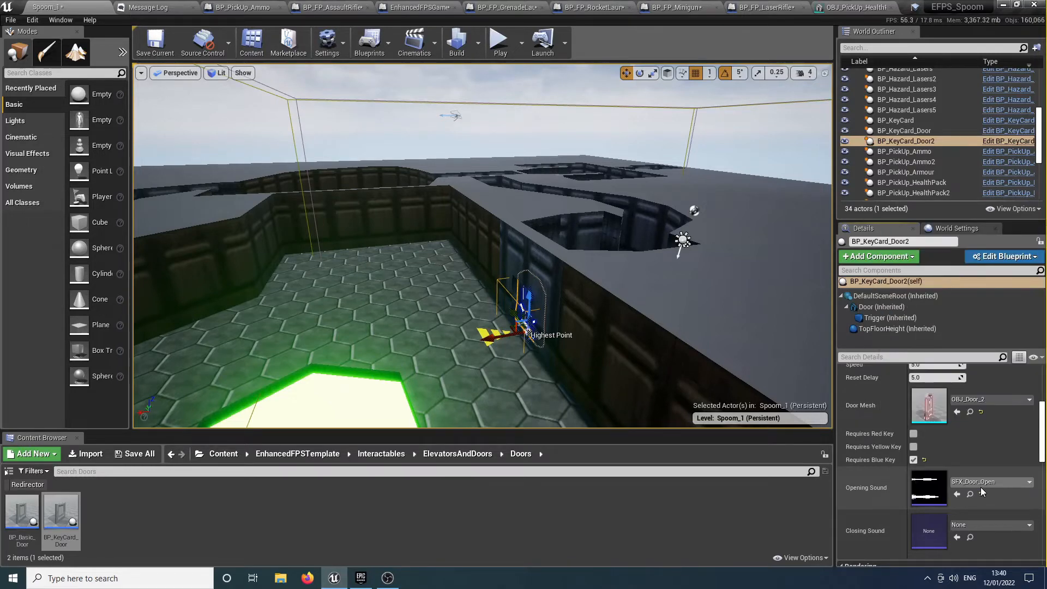
# Set the blue-key door's Closing Sound to SFX_Door_Close
pyautogui.click(984, 523)
pyautogui.write('close')
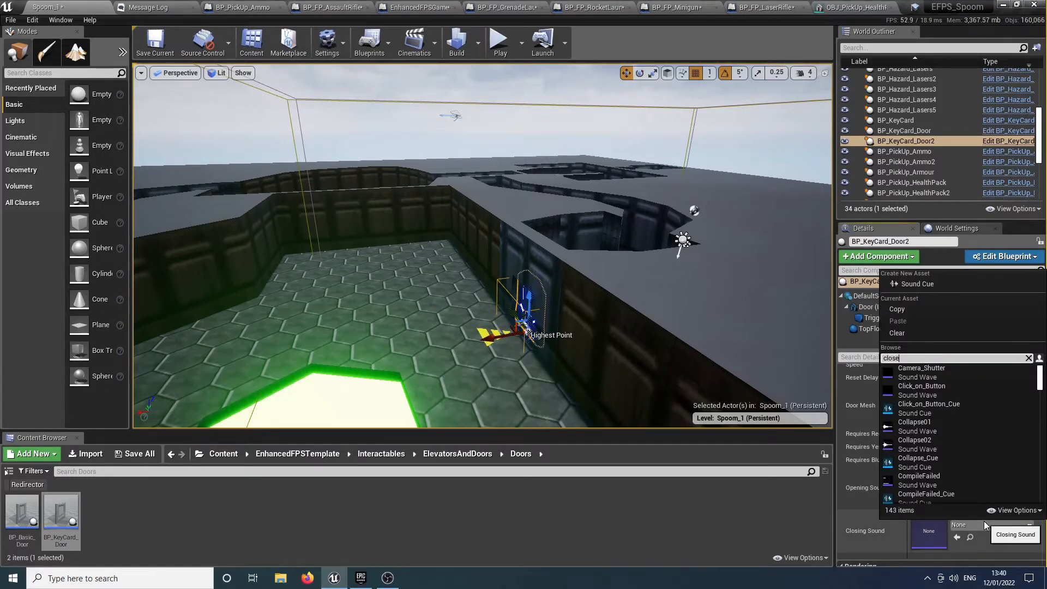
pyautogui.write('d')
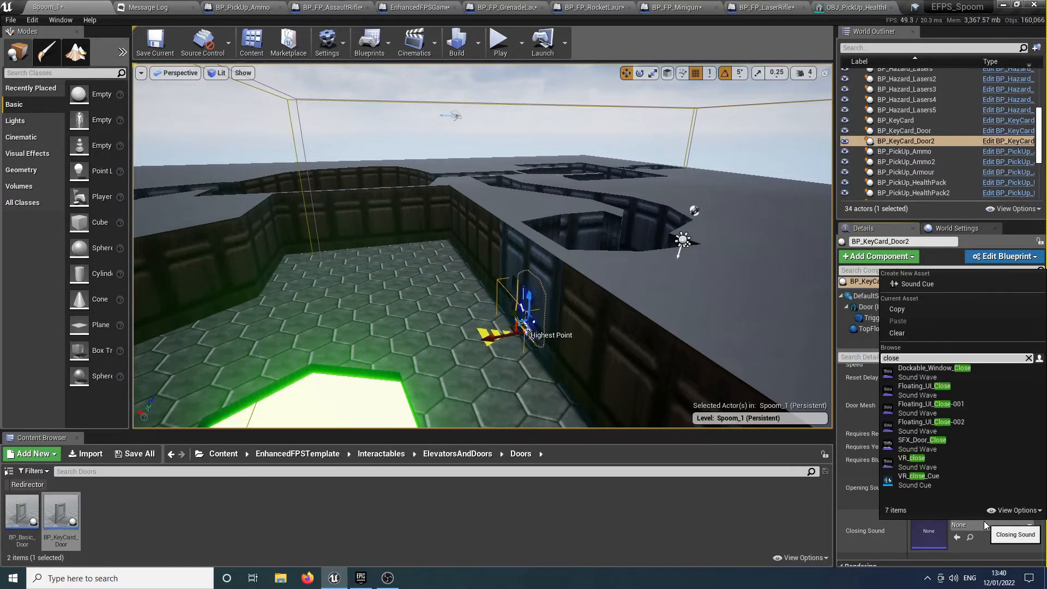
pyautogui.press('Down')
pyautogui.press('Down')
pyautogui.press('Up')
pyautogui.press('Up')
pyautogui.press('Down')
pyautogui.press('Down')
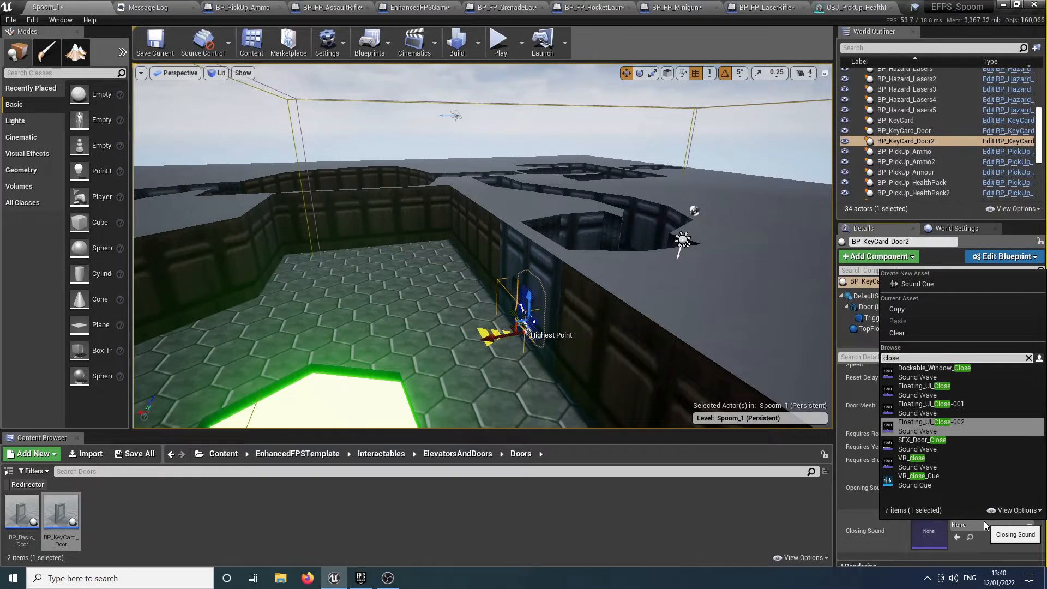
pyautogui.press('Down')
pyautogui.press('Return')
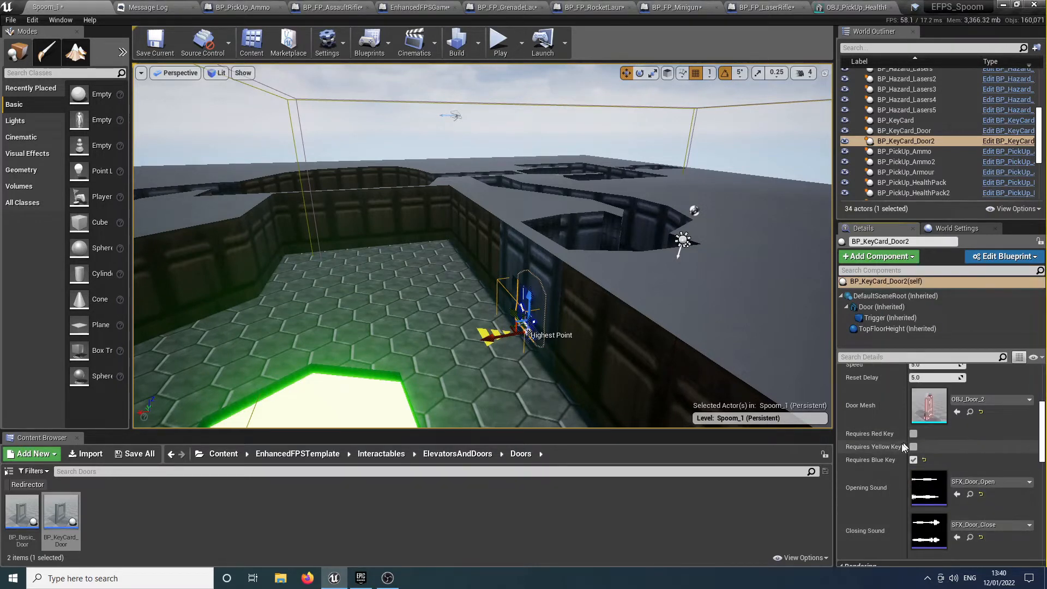
# Place a BP_Ladder beside the raised platform in the green hazard pool and scale its climb volume along X and Z
pyautogui.moveTo(598, 305)
pyautogui.mouseDown(button='right')
pyautogui.moveTo(598, 246)
pyautogui.moveTo(598, 289)
pyautogui.moveTo(703, 289)
pyautogui.moveTo(644, 286)
pyautogui.moveTo(589, 316)
pyautogui.moveTo(540, 311)
pyautogui.moveTo(584, 327)
pyautogui.moveTo(513, 332)
pyautogui.moveTo(595, 304)
pyautogui.mouseUp(button='right')
pyautogui.press('w')
pyautogui.press('w')
pyautogui.press('s')
pyautogui.press('w')
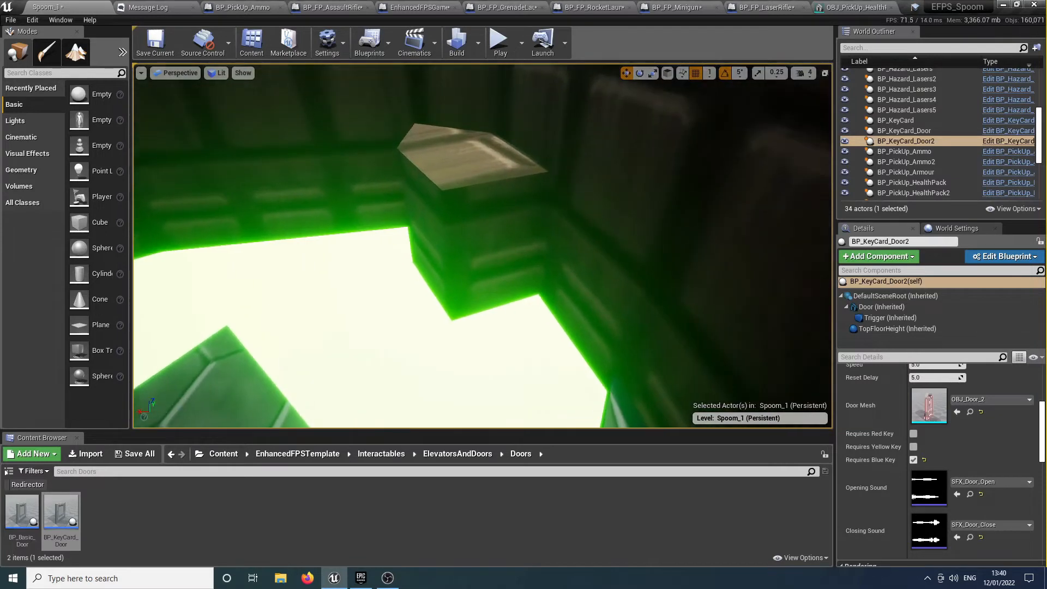
pyautogui.click(317, 456)
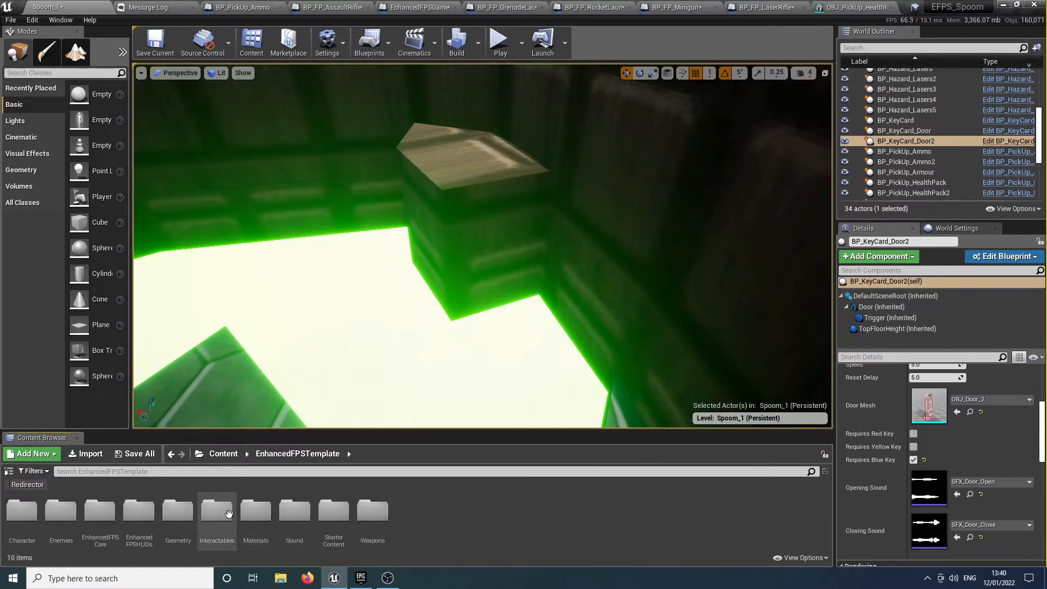
pyautogui.doubleClick(217, 511)
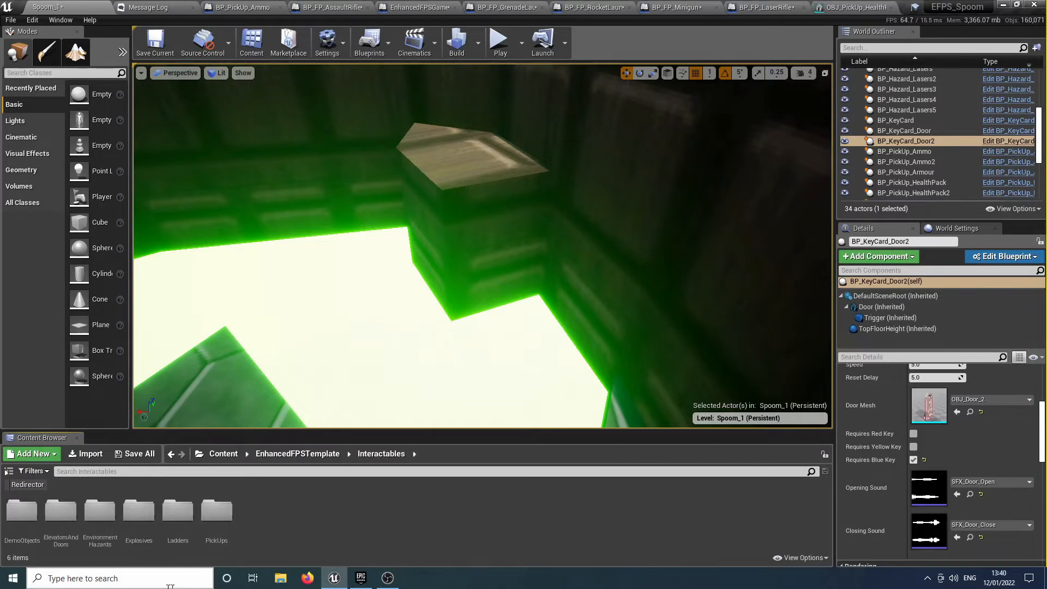
pyautogui.doubleClick(178, 511)
pyautogui.moveTo(60, 512); pyautogui.dragTo(539, 306)
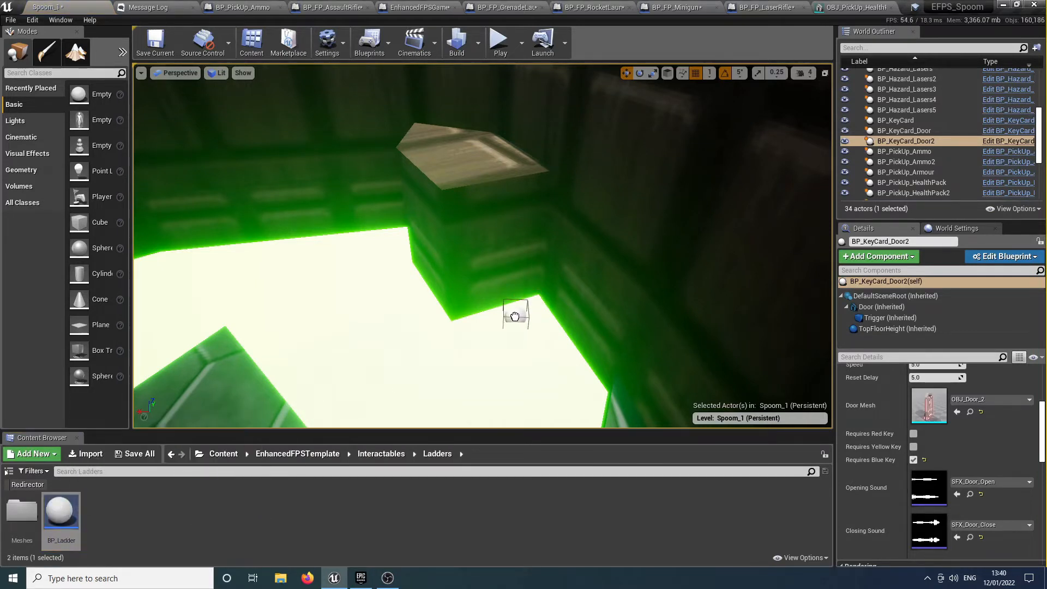
pyautogui.moveTo(502, 332); pyautogui.dragTo(503, 333)
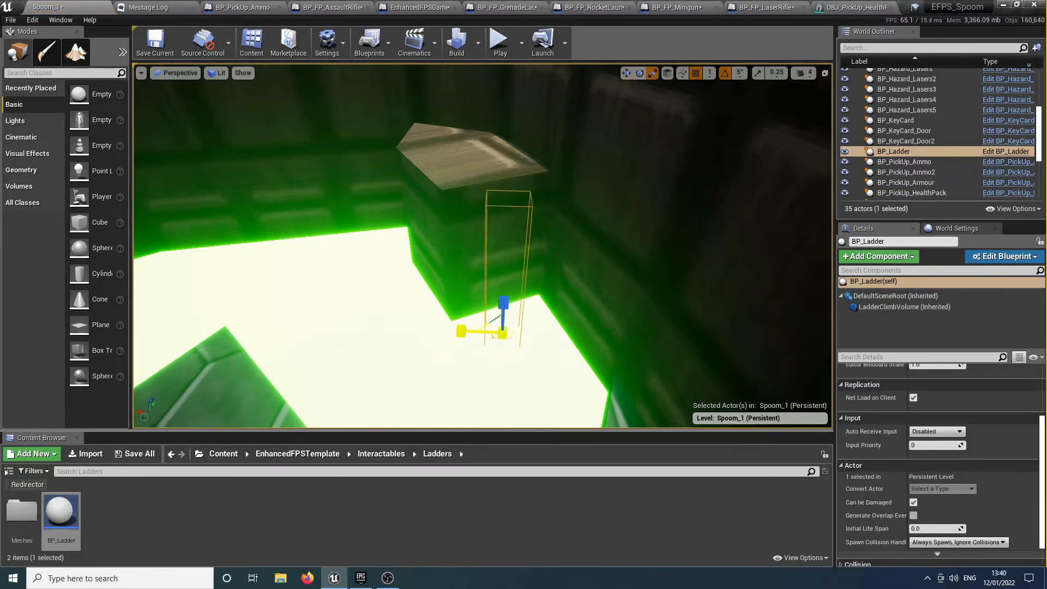
pyautogui.moveTo(475, 335)
pyautogui.mouseDown(button='right')
pyautogui.moveTo(523, 360)
pyautogui.moveTo(458, 338)
pyautogui.moveTo(491, 371)
pyautogui.moveTo(474, 335)
pyautogui.mouseUp(button='right')
# Place the OBJ_Basic_Ladder mesh at the BP_Ladder volume and lower it to about Z -383
pyautogui.click(385, 455)
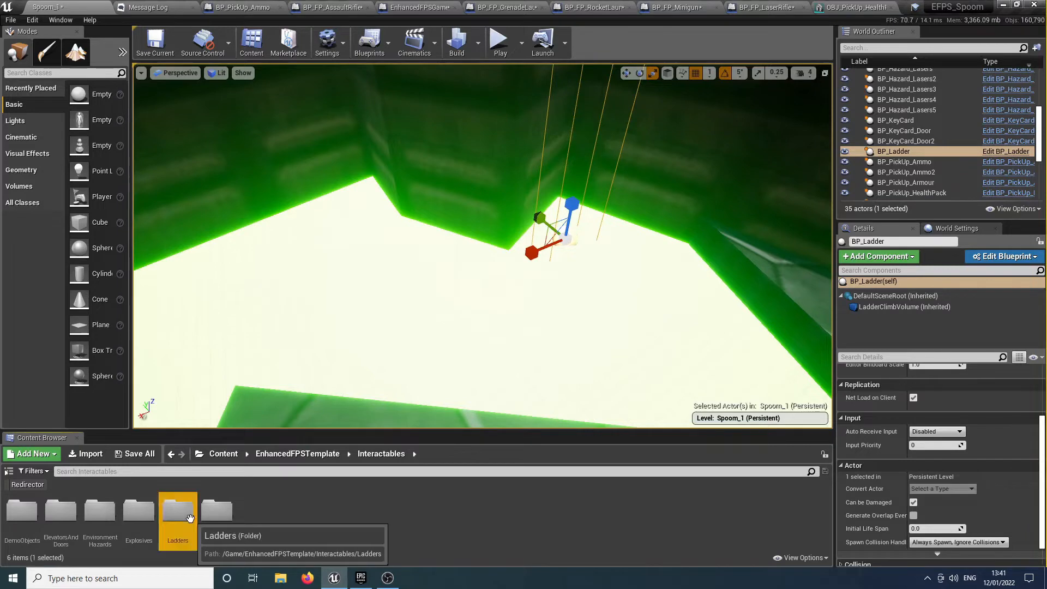
pyautogui.doubleClick(174, 534)
pyautogui.doubleClick(12, 518)
pyautogui.moveTo(32, 523); pyautogui.dragTo(561, 218)
pyautogui.moveTo(561, 218); pyautogui.dragTo(554, 238, button='right')
pyautogui.moveTo(404, 340); pyautogui.dragTo(405, 388)
pyautogui.moveTo(414, 379); pyautogui.dragTo(418, 334, button='right')
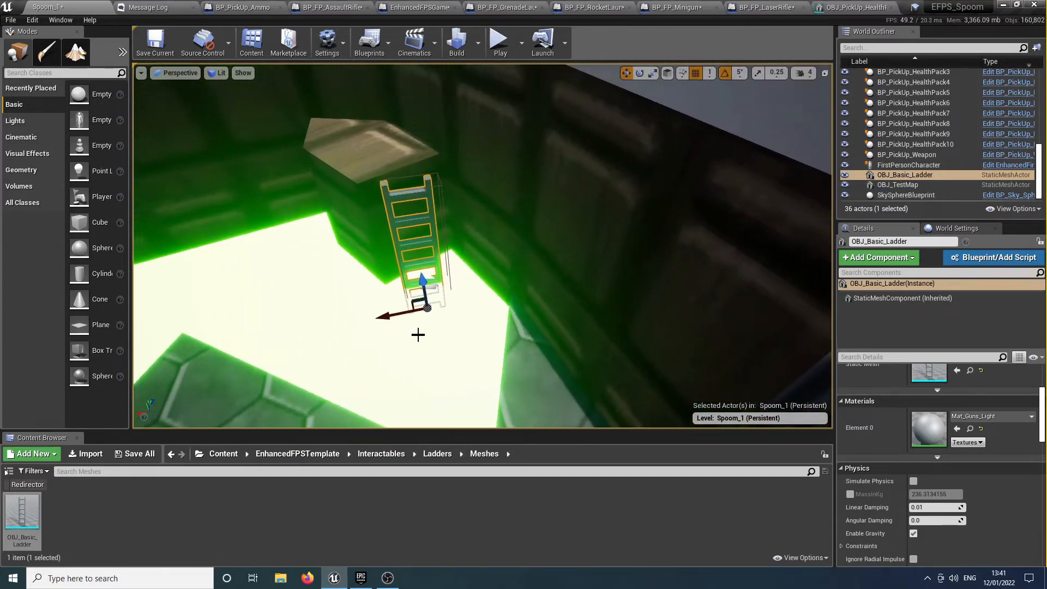
# Select the ladder mesh together with BP_Ladder and rotate both -25° about Z
pyautogui.keyDown('ctrl'); pyautogui.click(433, 289); pyautogui.keyUp('ctrl')
pyautogui.keyDown('ctrl'); pyautogui.click(432, 286); pyautogui.keyUp('ctrl')
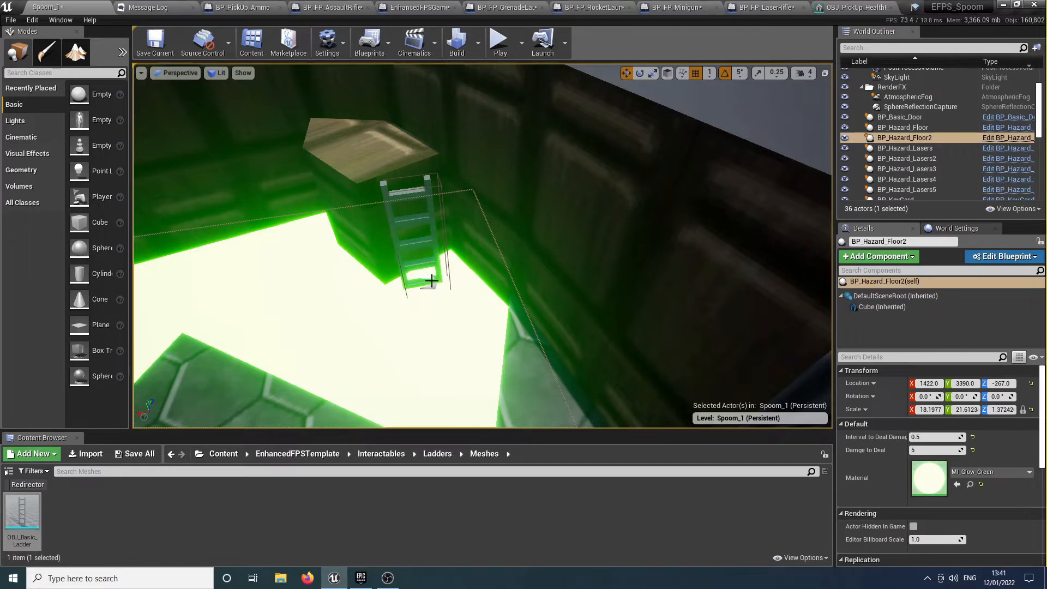
pyautogui.click(430, 280)
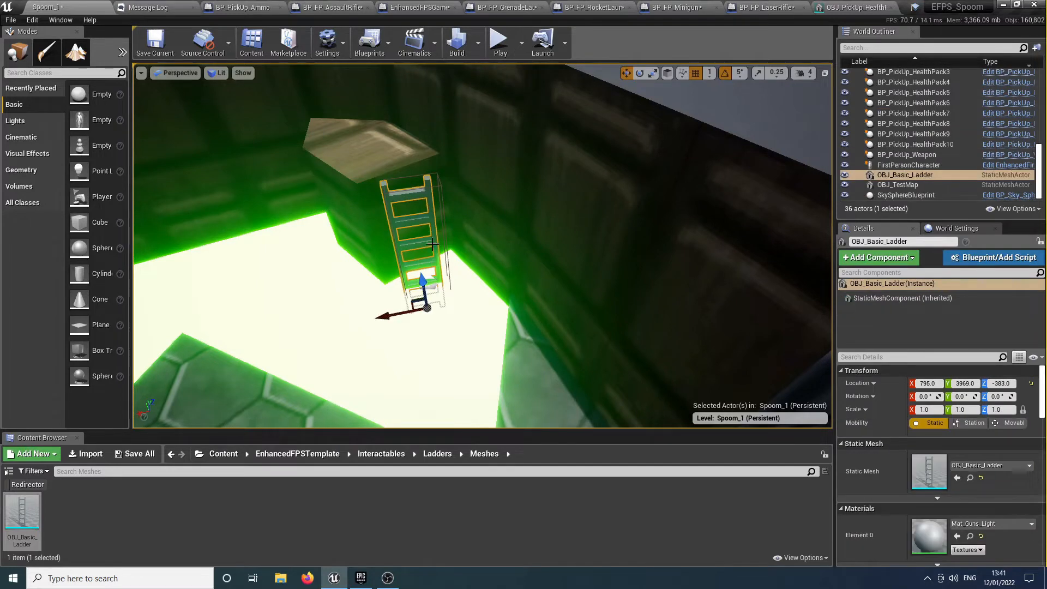
pyautogui.moveTo(491, 281)
pyautogui.mouseDown(button='right')
pyautogui.moveTo(486, 306)
pyautogui.moveTo(572, 280)
pyautogui.moveTo(475, 270)
pyautogui.mouseUp(button='right')
pyautogui.press('w')
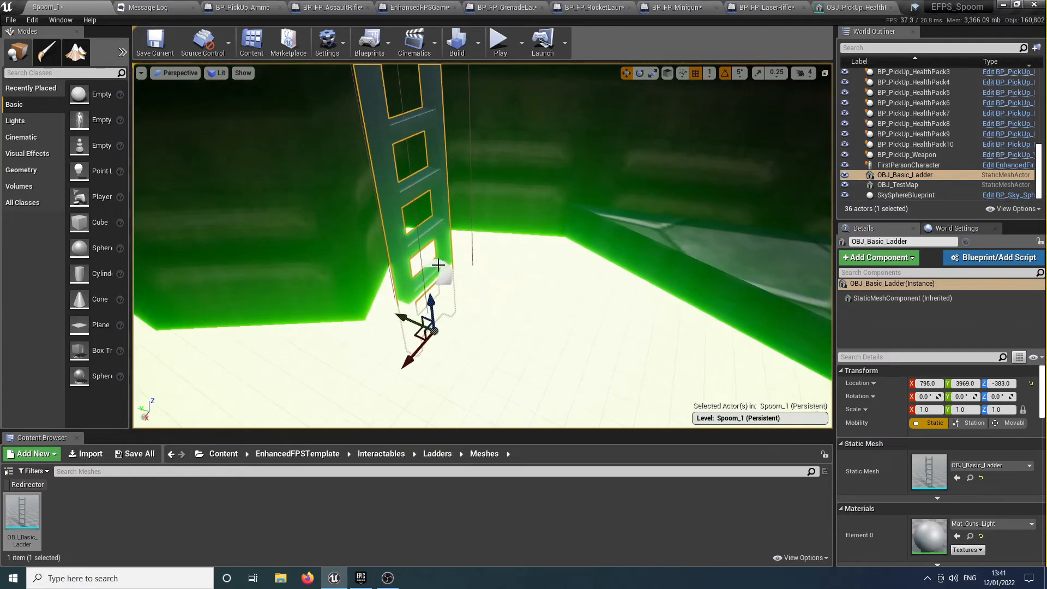
pyautogui.keyDown('ctrl'); pyautogui.click(443, 272); pyautogui.keyUp('ctrl')
pyautogui.scroll(-6, 459, 274)
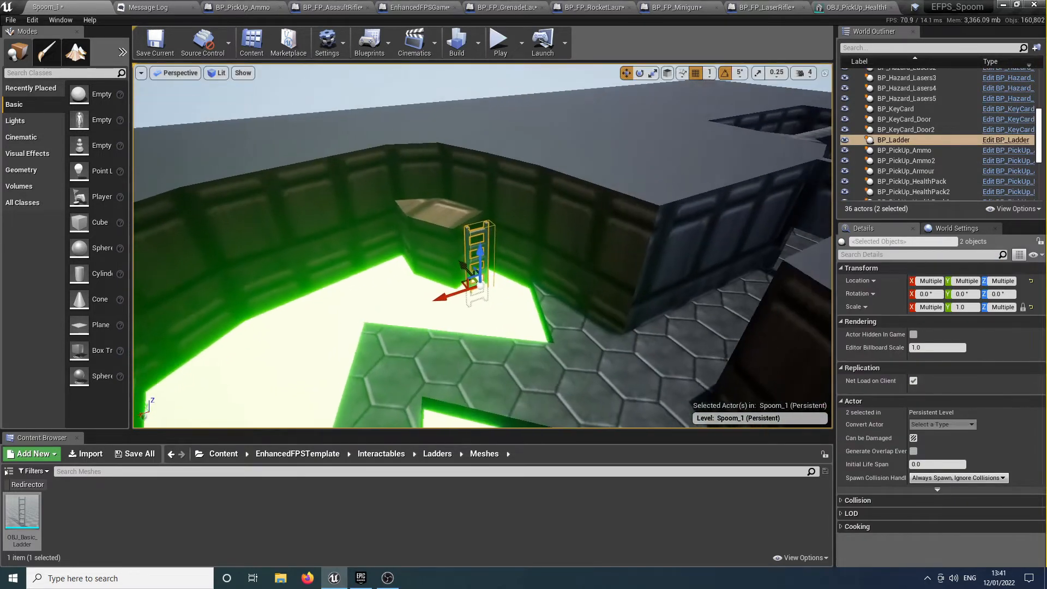
pyautogui.moveTo(458, 274); pyautogui.dragTo(458, 382, button='right')
pyautogui.press('w')
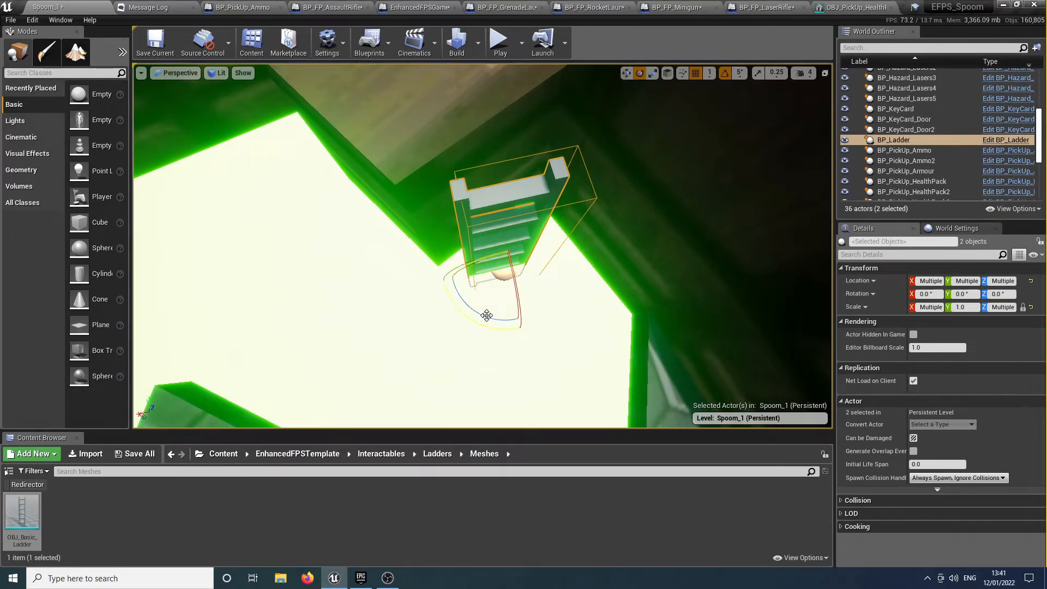
pyautogui.moveTo(487, 323); pyautogui.dragTo(494, 300)
pyautogui.press('w')
# Move the ladder mesh and its climb volume against the side of the raised platform
pyautogui.moveTo(486, 247); pyautogui.dragTo(455, 226)
pyautogui.moveTo(444, 230)
pyautogui.mouseDown(button='right')
pyautogui.moveTo(432, 203)
pyautogui.moveTo(505, 243)
pyautogui.moveTo(445, 229)
pyautogui.mouseUp(button='right')
pyautogui.moveTo(536, 236); pyautogui.dragTo(553, 234)
pyautogui.moveTo(553, 234); pyautogui.dragTo(489, 322, button='right')
pyautogui.press('w')
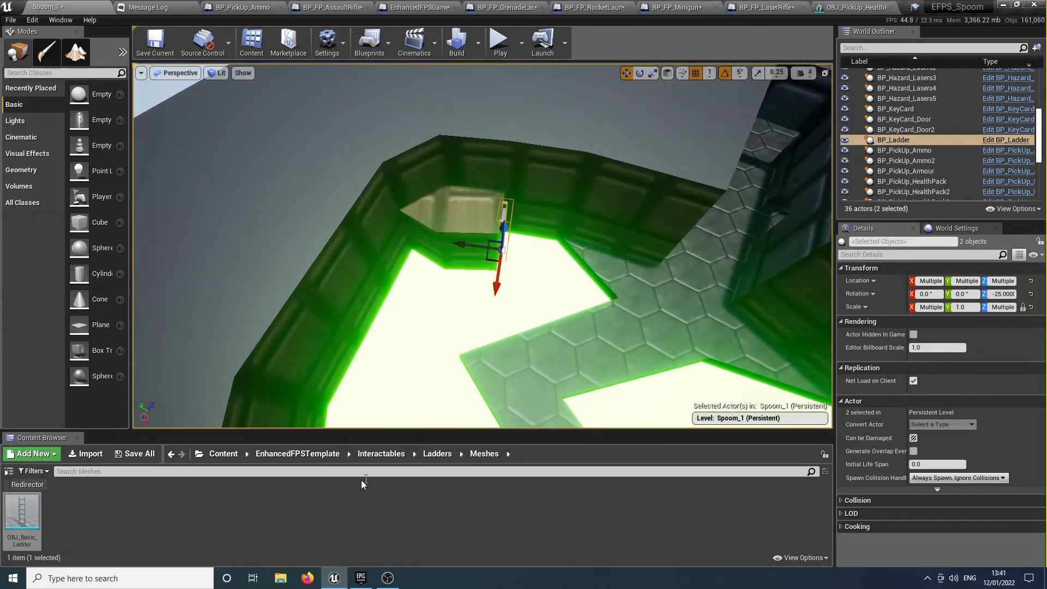
# Place a BP_KeyCard pickup on top of the raised platform
pyautogui.click(389, 454)
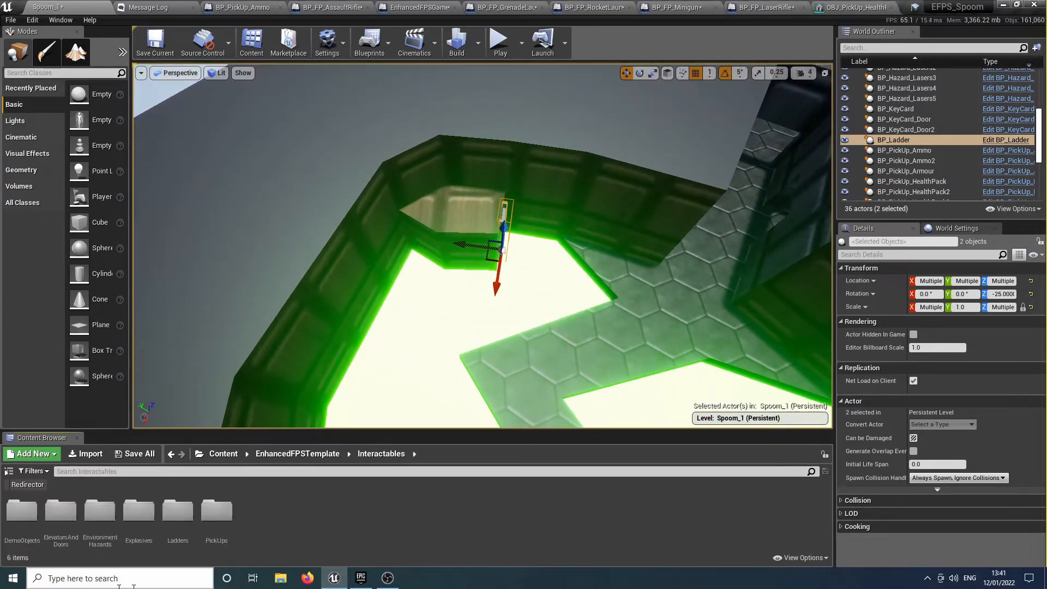
pyautogui.doubleClick(217, 510)
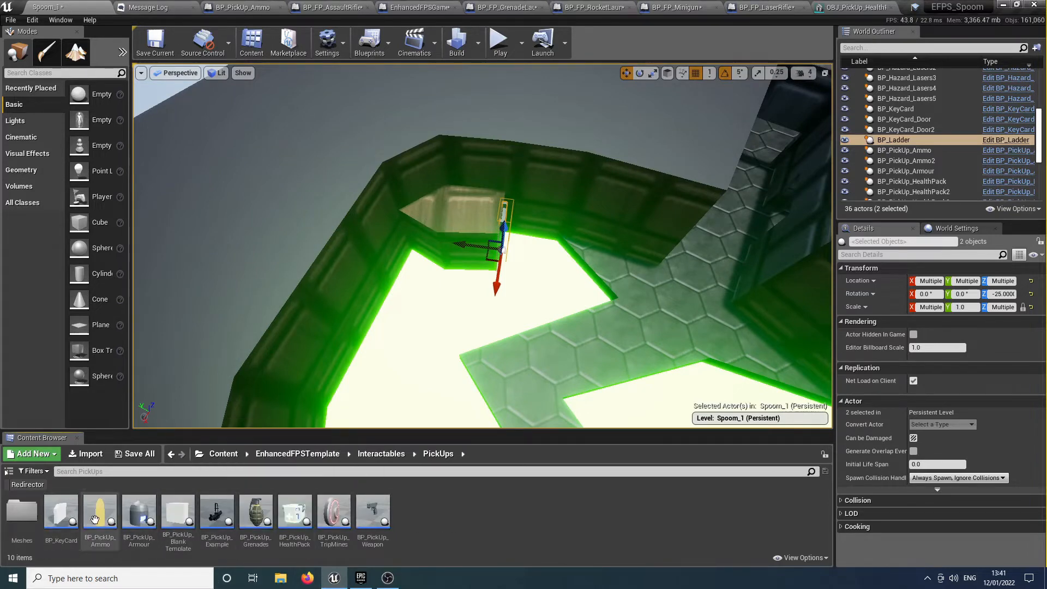
pyautogui.click(61, 513)
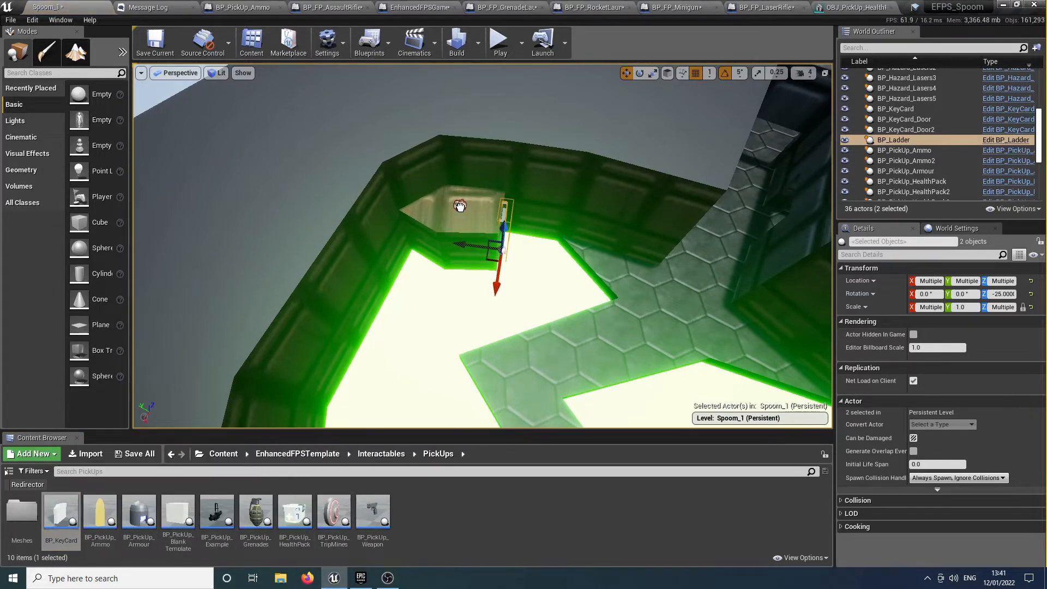
pyautogui.moveTo(461, 208); pyautogui.dragTo(458, 210)
pyautogui.press('f')
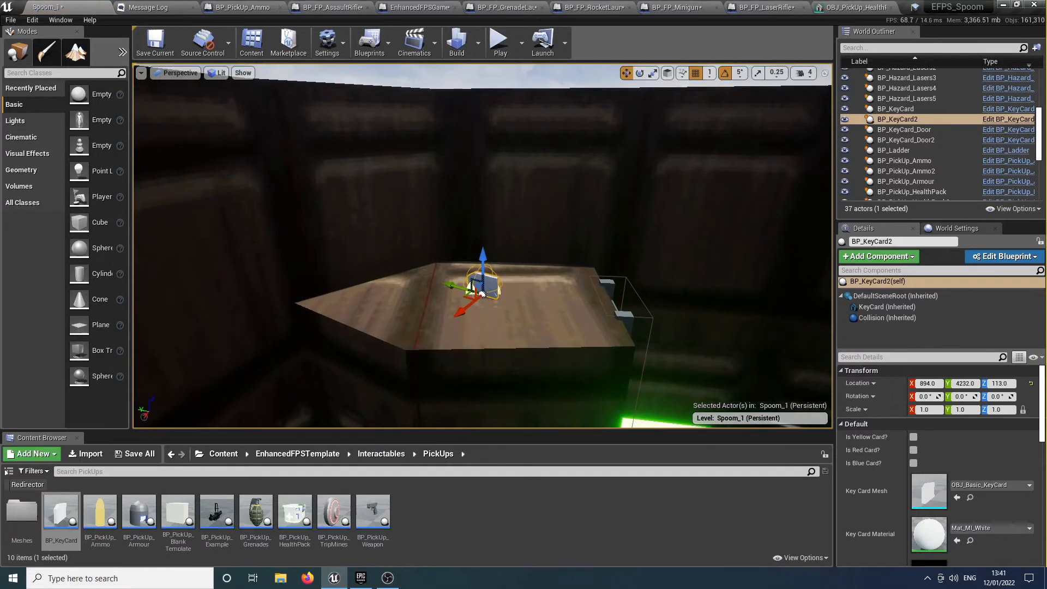
# Make the new keycard a blue card with the MI_Glow_Blue material, raised to about Z 130 above the platform
pyautogui.click(913, 463)
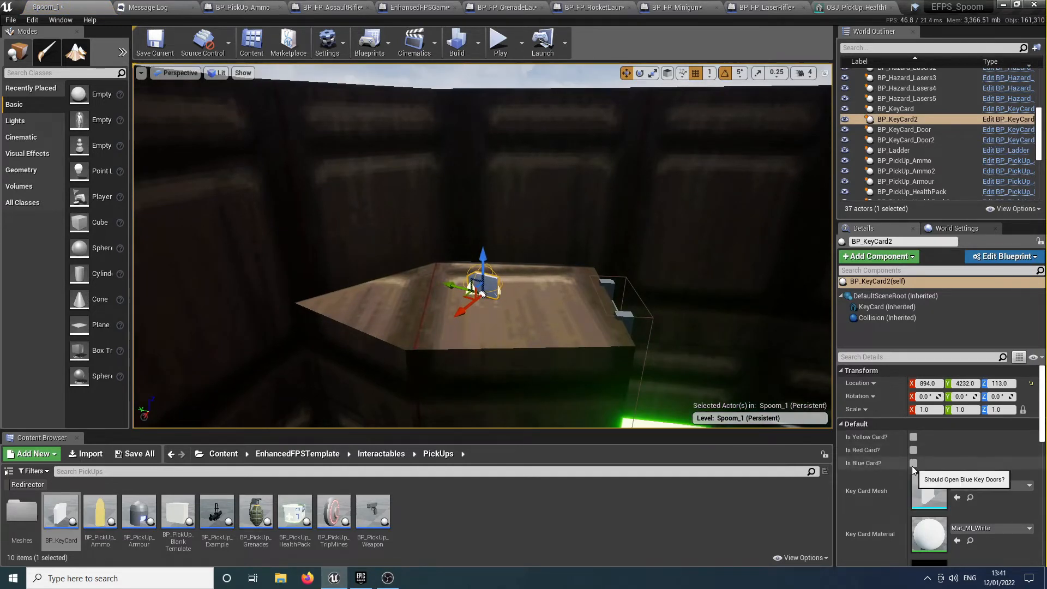
pyautogui.click(975, 529)
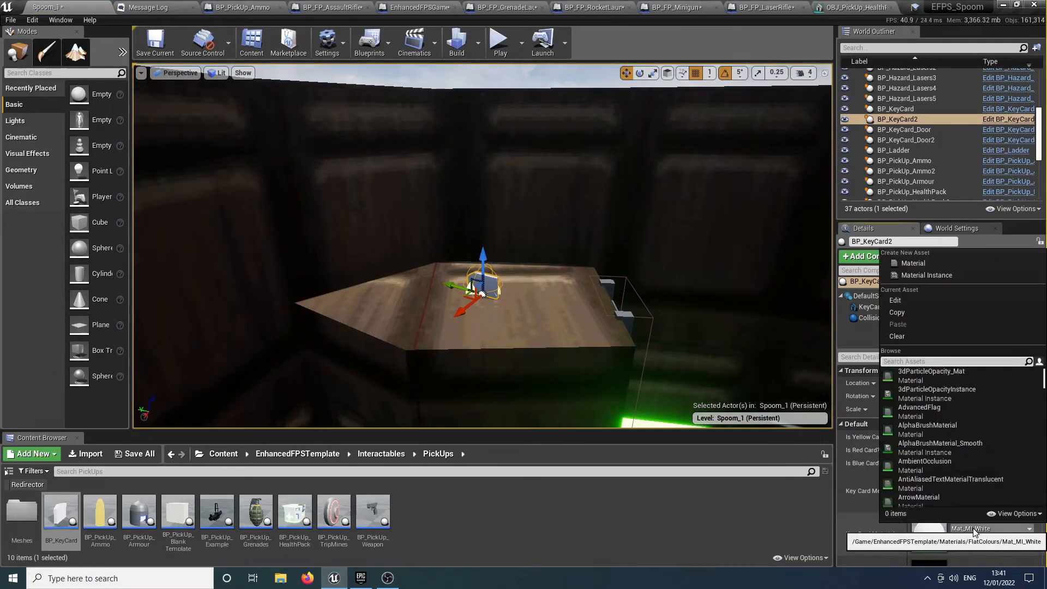
pyautogui.write('glow')
pyautogui.press('Down')
pyautogui.press('Down')
pyautogui.press('Down')
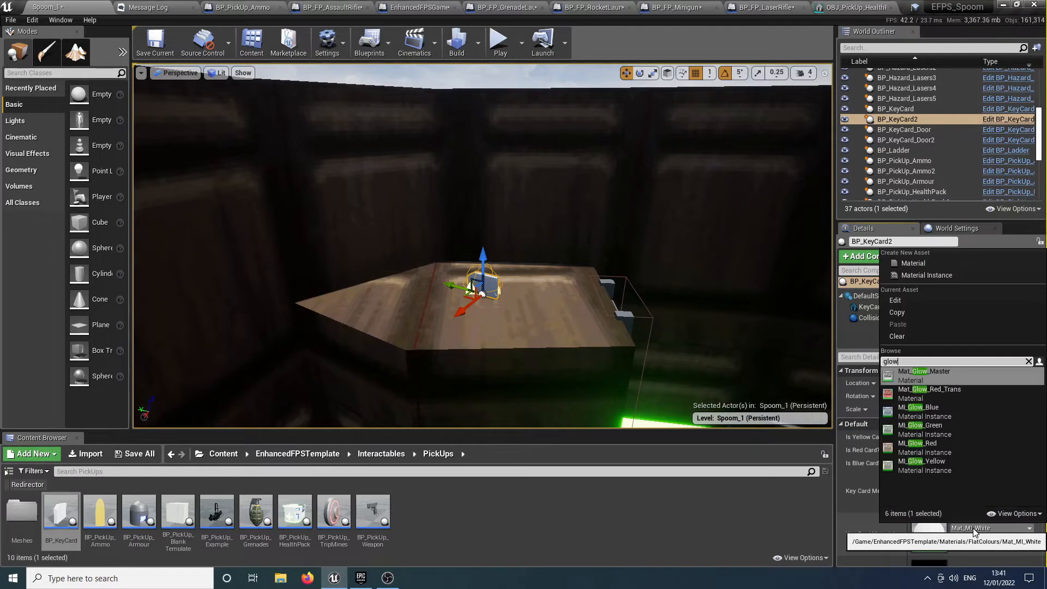
pyautogui.press('Return')
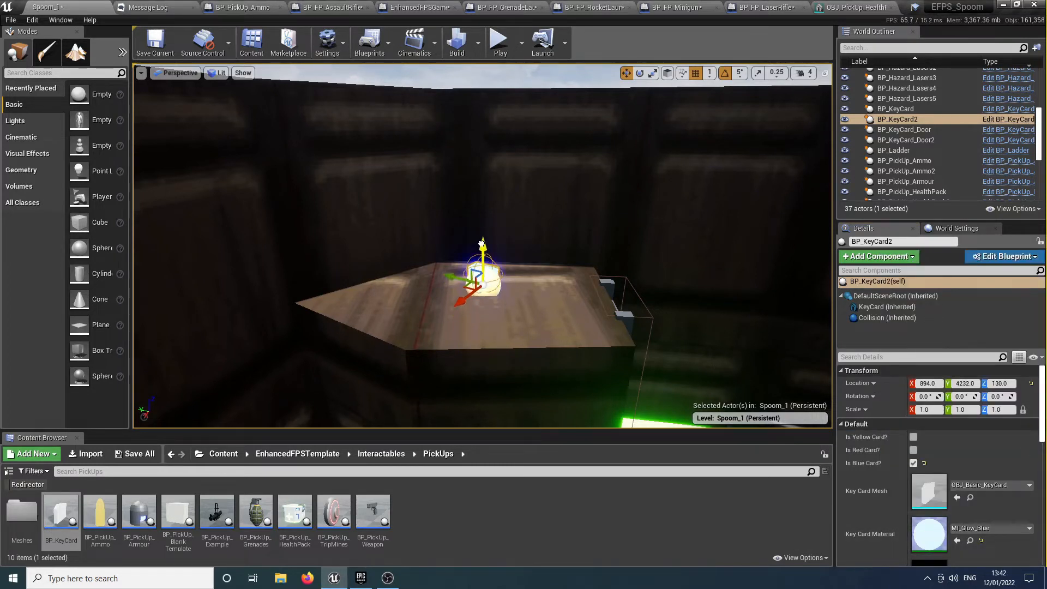
pyautogui.moveTo(462, 302)
pyautogui.mouseDown()
pyautogui.moveTo(444, 321)
pyautogui.moveTo(457, 300)
pyautogui.mouseUp()
# Place a BP_PickUp_Ammo at the pointed end of the platform and raise it to Z 123
pyautogui.moveTo(289, 360); pyautogui.dragTo(289, 403, button='right')
pyautogui.moveTo(100, 515); pyautogui.dragTo(503, 302)
pyautogui.moveTo(504, 302)
pyautogui.mouseDown(button='right')
pyautogui.moveTo(503, 360)
pyautogui.moveTo(503, 279)
pyautogui.moveTo(503, 327)
pyautogui.moveTo(504, 311)
pyautogui.mouseUp(button='right')
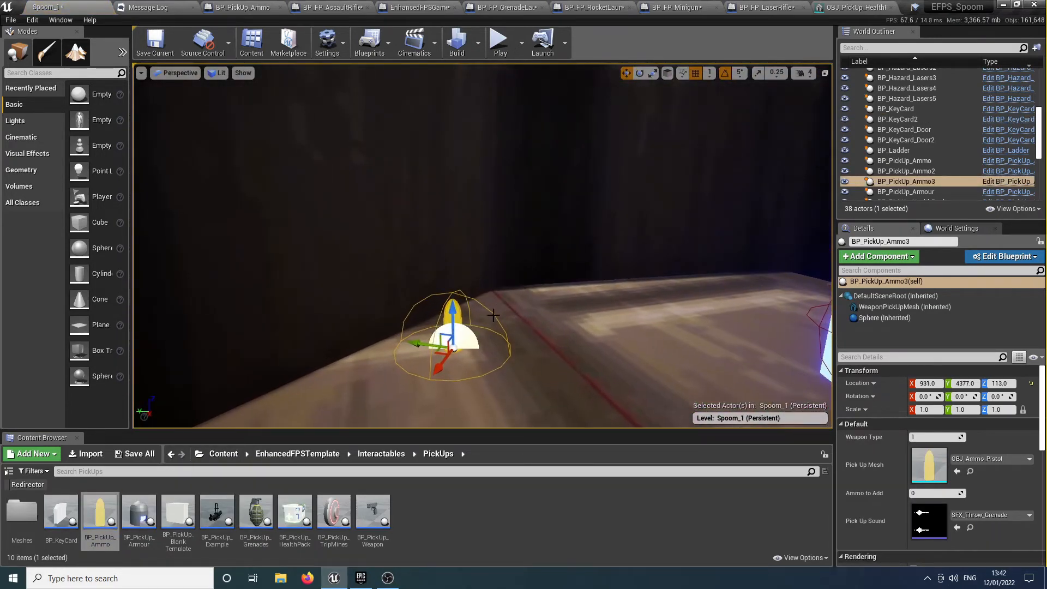
pyautogui.moveTo(463, 317); pyautogui.dragTo(463, 299)
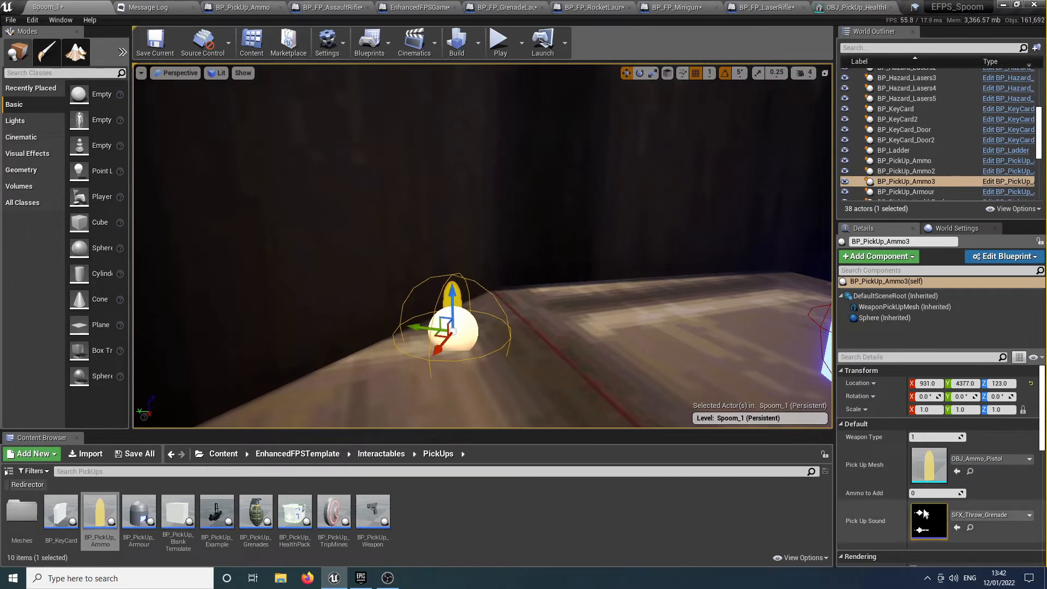
# Set the ammo pickup's Weapon Type to 2 and its Ammo to Add to 4
pyautogui.click(933, 435)
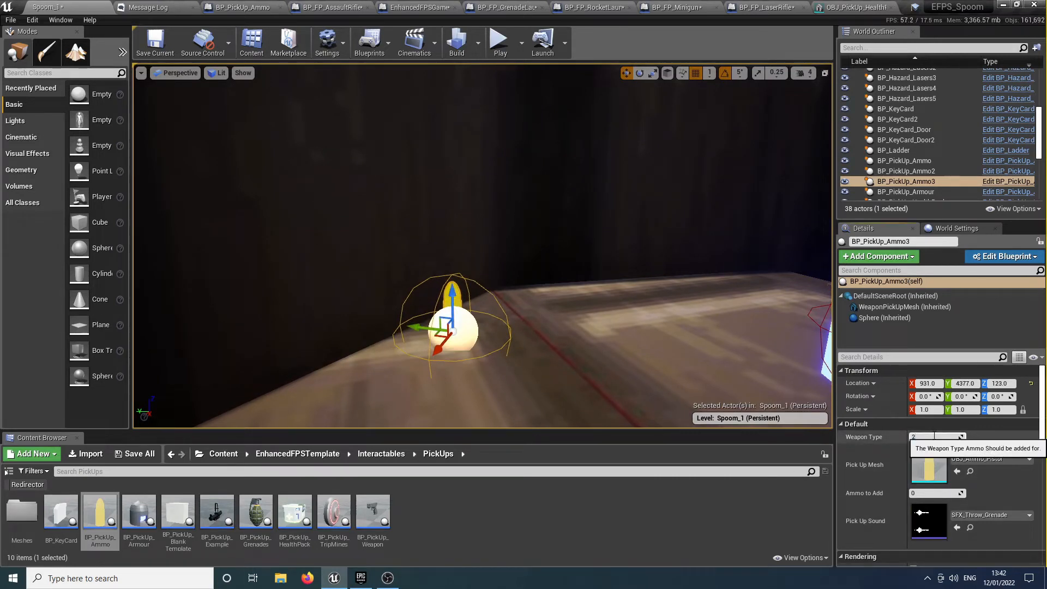
pyautogui.press('Return')
pyautogui.click(947, 494)
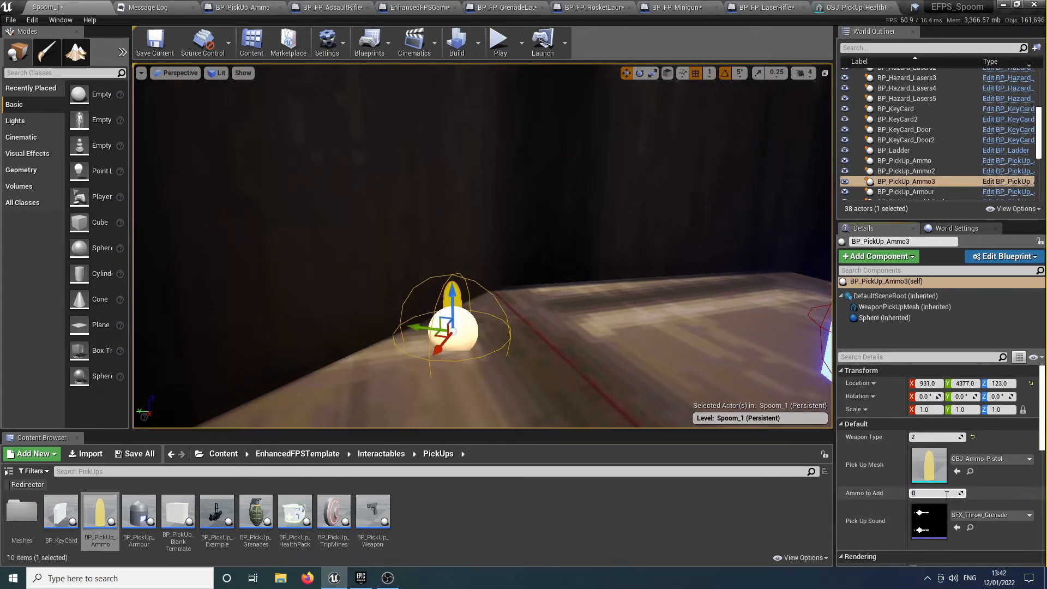
# Duplicate the ammo pickup and position the copy elsewhere on the platform near the keycard
pyautogui.moveTo(330, 371); pyautogui.dragTo(332, 270, button='right')
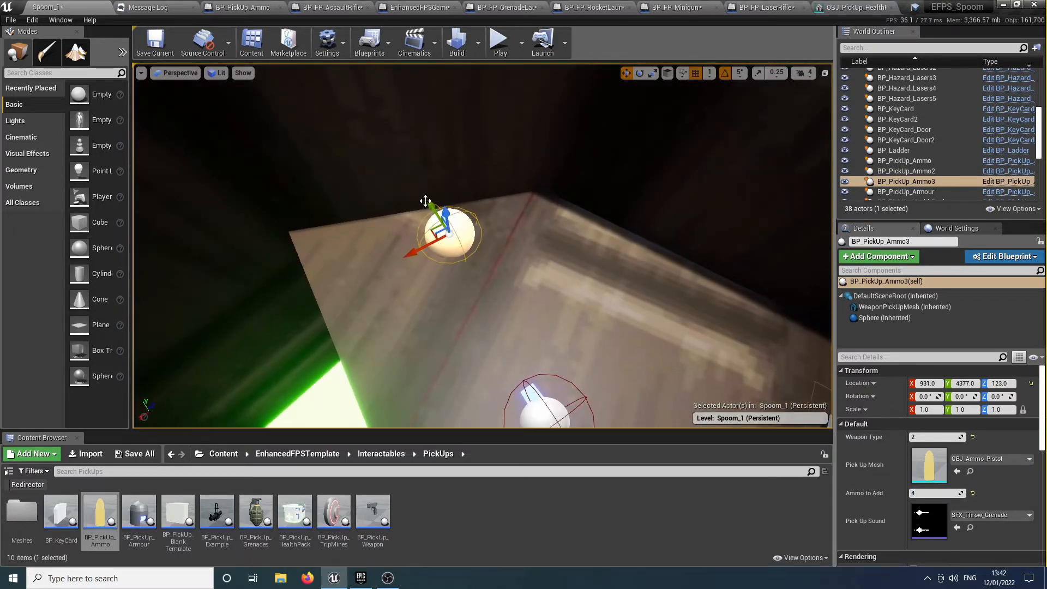
pyautogui.keyDown('alt'); pyautogui.moveTo(432, 207); pyautogui.dragTo(538, 374); pyautogui.keyUp('alt')
pyautogui.scroll(-3, 517, 329)
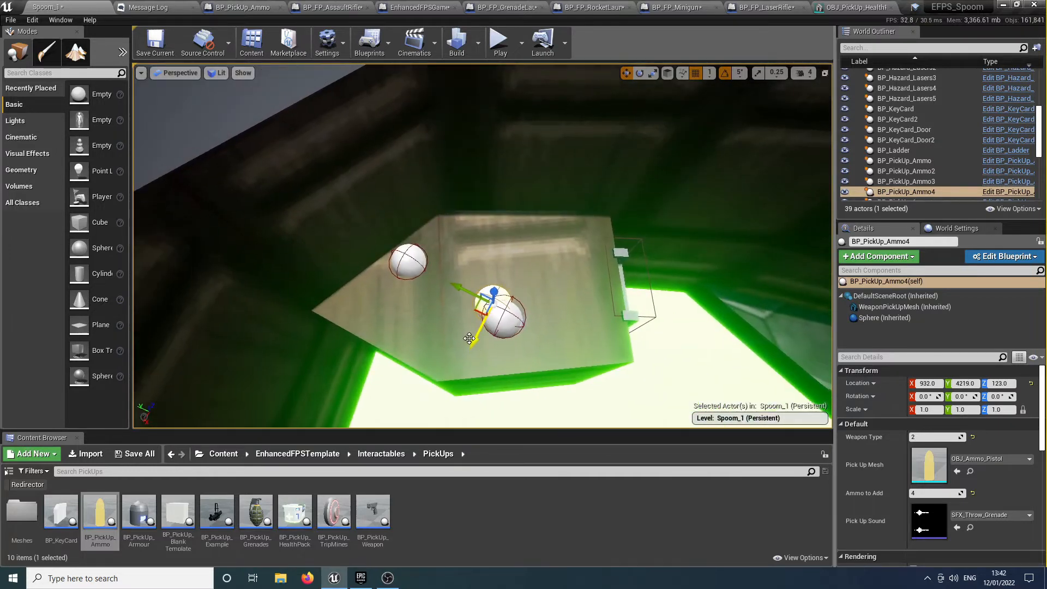
# Place a BP_PickUp_Grenades in the tiled-floor corner outside the green pool, at about Z -136
pyautogui.moveTo(536, 267); pyautogui.dragTo(229, 240, button='right')
pyautogui.press('w')
pyautogui.moveTo(513, 305); pyautogui.dragTo(561, 322, button='right')
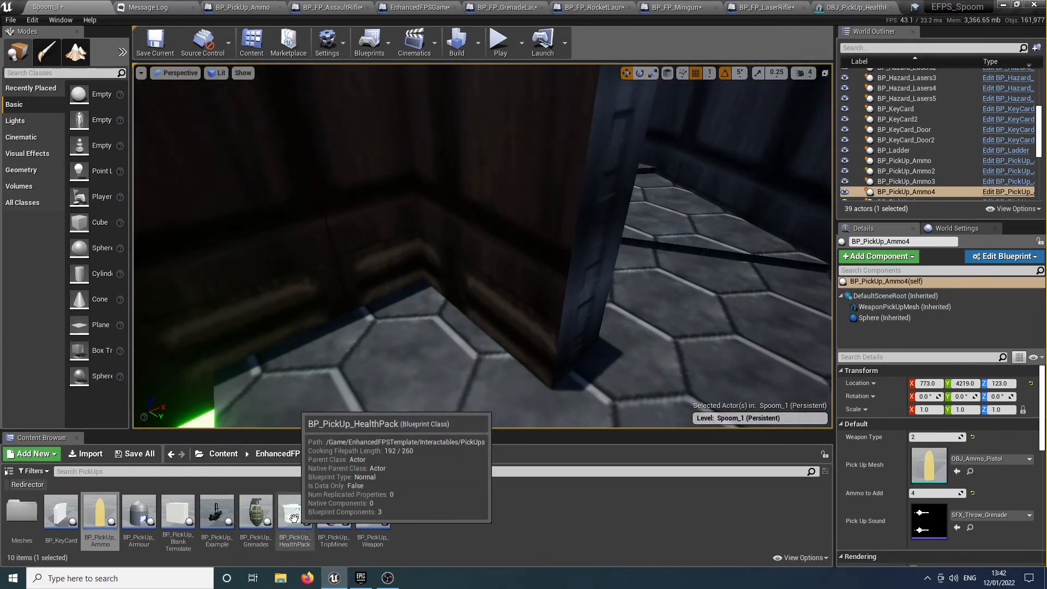
pyautogui.moveTo(260, 506); pyautogui.dragTo(423, 314)
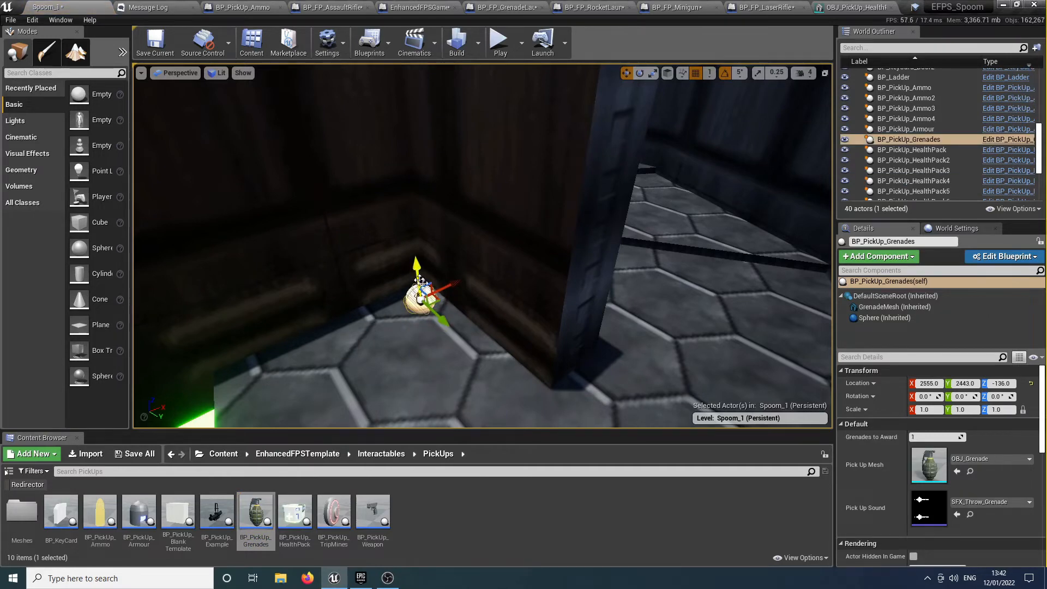
pyautogui.moveTo(432, 308); pyautogui.dragTo(434, 310)
# Duplicate the grenade pickup twice along Y to form a row of three by the wall
pyautogui.moveTo(430, 306); pyautogui.dragTo(524, 308, button='right')
pyautogui.moveTo(422, 279); pyautogui.dragTo(459, 335)
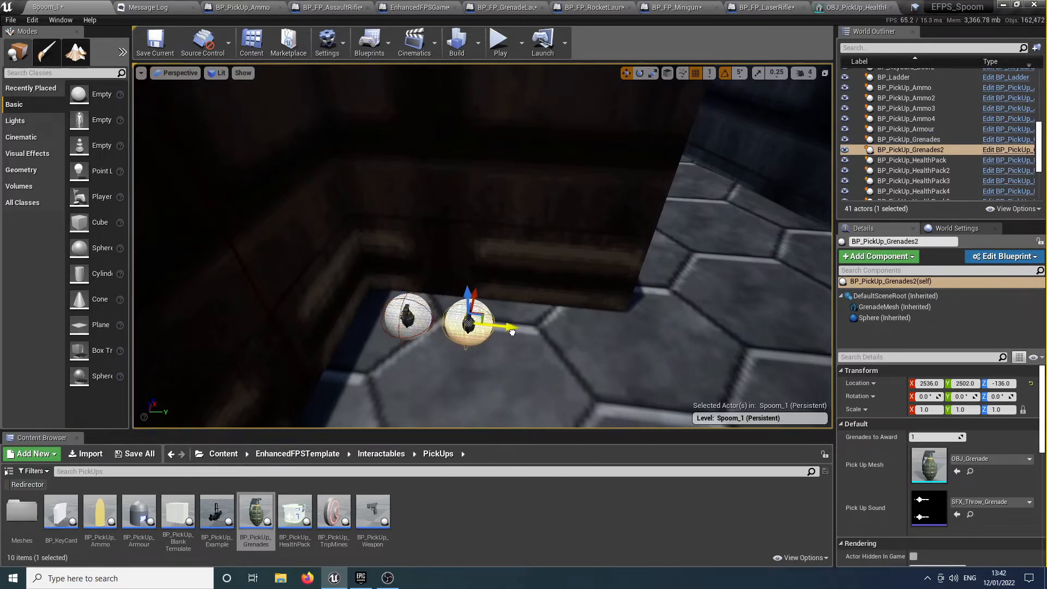
pyautogui.keyDown('alt'); pyautogui.moveTo(524, 328); pyautogui.dragTo(641, 341); pyautogui.keyUp('alt')
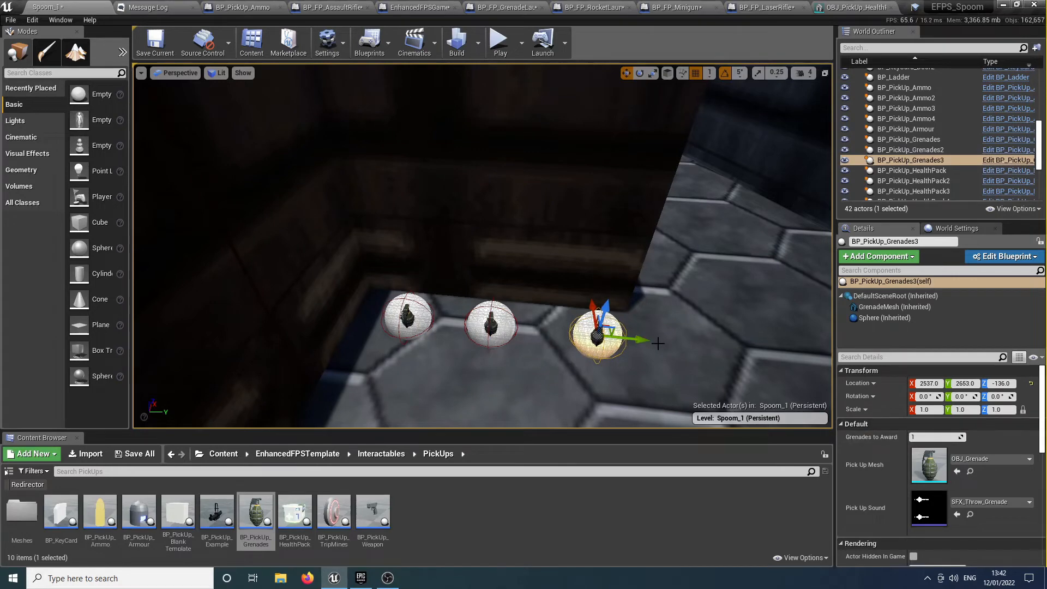
# Place a BP_Explodable barrel on the hexagon-tiled floor by one dividing wall and duplicate it to the other wall's end
pyautogui.press('s')
pyautogui.moveTo(639, 340); pyautogui.dragTo(360, 327, button='right')
pyautogui.click(640, 341)
pyautogui.press('w')
pyautogui.press('w')
pyautogui.press('w')
pyautogui.press('s')
pyautogui.press('w')
pyautogui.moveTo(584, 308); pyautogui.dragTo(583, 341, button='right')
pyautogui.press('s')
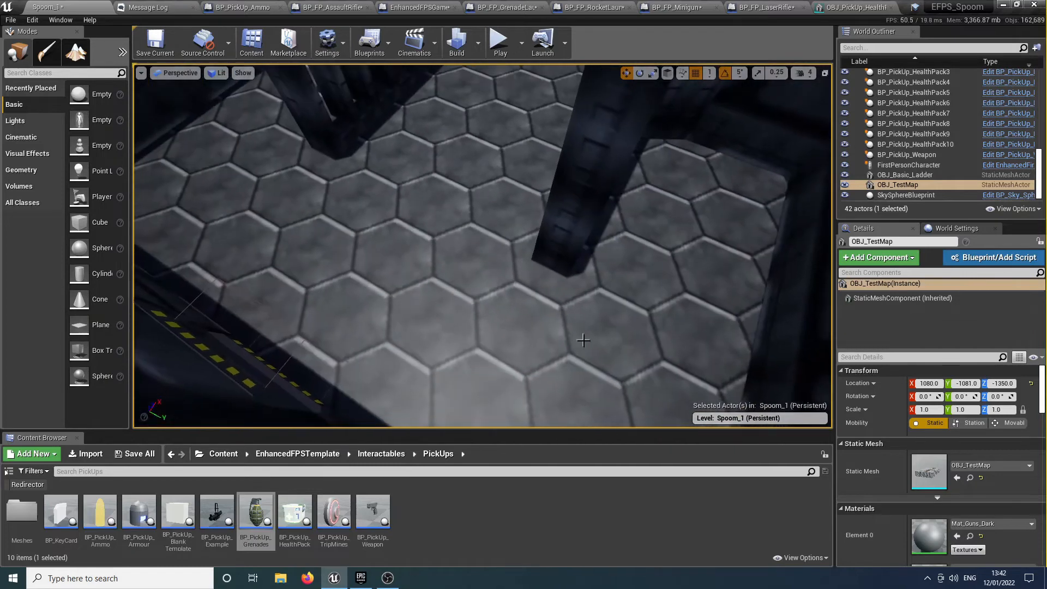
pyautogui.click(381, 454)
pyautogui.doubleClick(139, 510)
pyautogui.moveTo(70, 503); pyautogui.dragTo(518, 276)
pyautogui.moveTo(518, 276); pyautogui.dragTo(567, 276, button='right')
pyautogui.press('a')
pyautogui.keyDown('alt'); pyautogui.moveTo(600, 271); pyautogui.dragTo(337, 278); pyautogui.keyUp('alt')
# Duplicate a barrel to the outer wall and move the copy along X into the alcove's far corner, at about X -1021
pyautogui.moveTo(337, 278); pyautogui.dragTo(387, 278, button='right')
pyautogui.press('s')
pyautogui.press('a')
pyautogui.hotkey('ctrl', 'w')
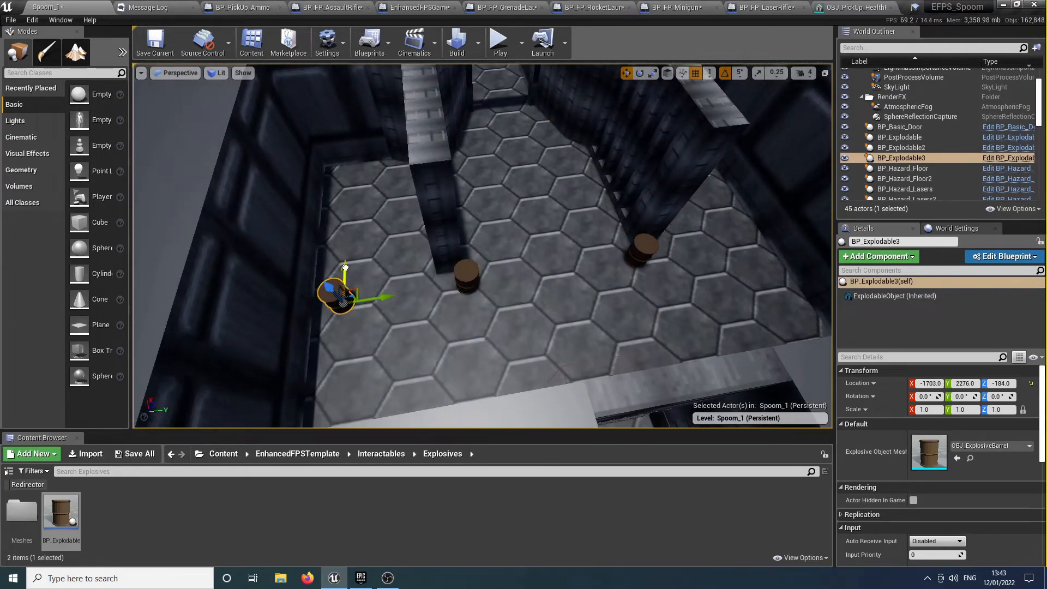
pyautogui.moveTo(345, 267); pyautogui.dragTo(346, 158)
# Duplicate the corner barrel along Y into the far end of the opposite alcove, at about X -1047, Y 3759
pyautogui.keyDown('alt'); pyautogui.moveTo(373, 166); pyautogui.dragTo(398, 168); pyautogui.keyUp('alt')
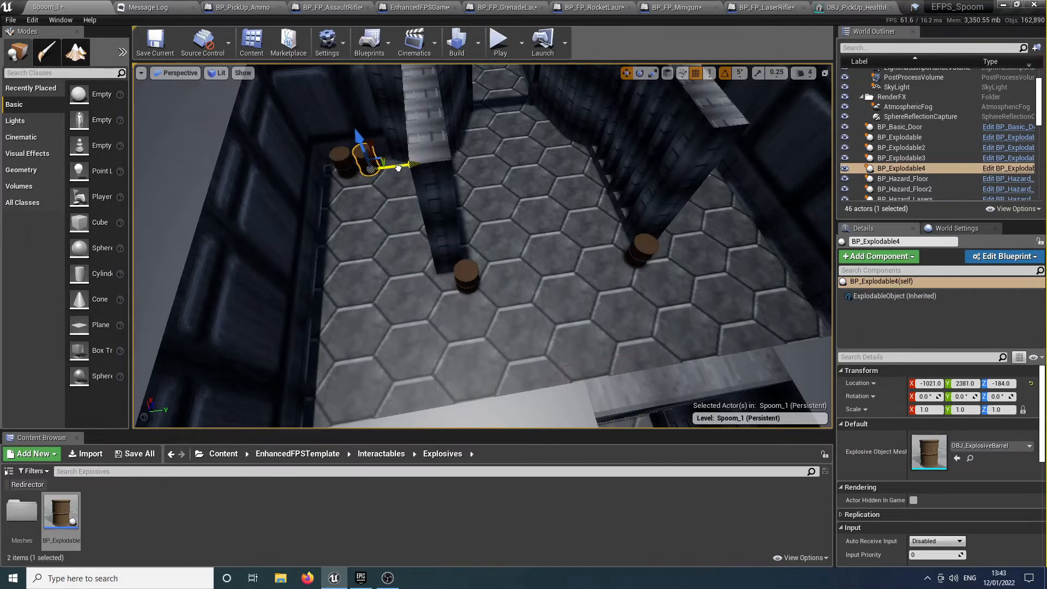
pyautogui.moveTo(694, 151); pyautogui.dragTo(708, 149)
pyautogui.moveTo(708, 150); pyautogui.dragTo(734, 188, button='right')
pyautogui.press('w')
pyautogui.press('s')
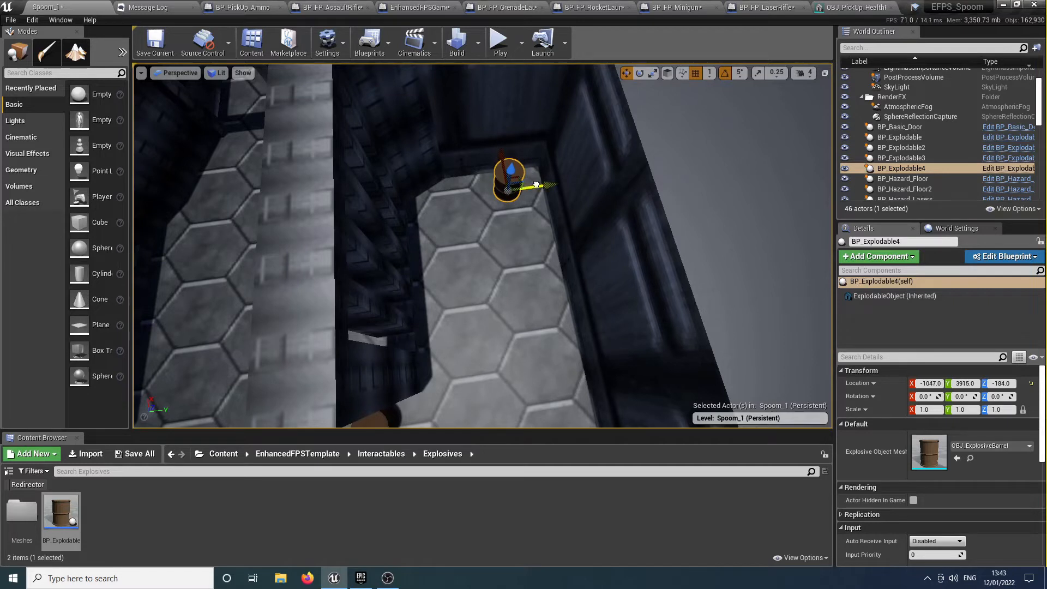
# Place a BP_PickUp_HealthPack beside the new barrel and a BP_PickUp_Armour beside the other alcove's barrel, at about X -1038, Y 2444
pyautogui.click(381, 454)
pyautogui.doubleClick(217, 511)
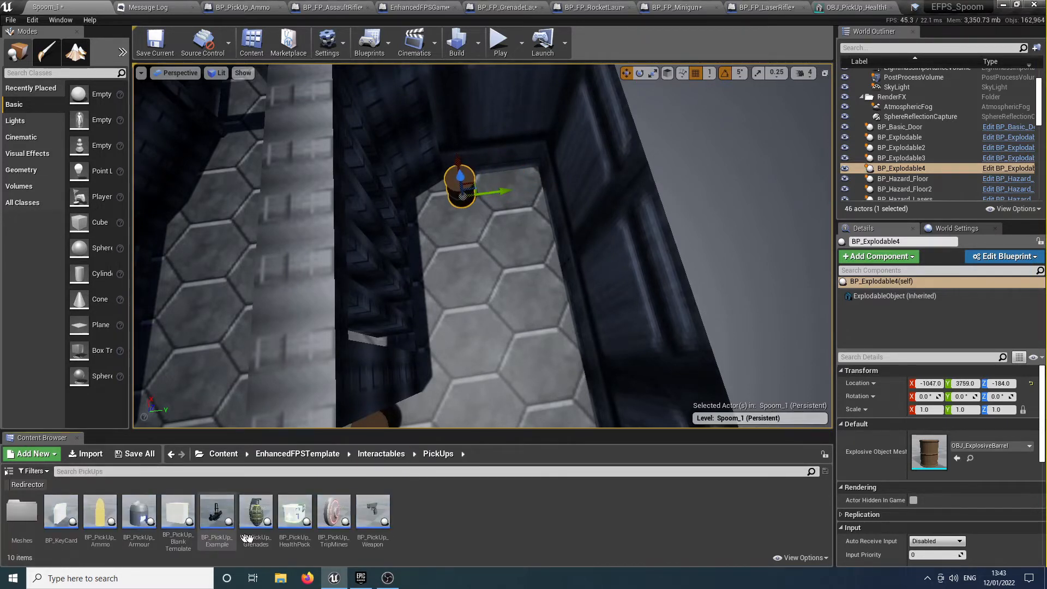
pyautogui.moveTo(294, 515); pyautogui.dragTo(516, 189)
pyautogui.moveTo(521, 226); pyautogui.dragTo(513, 232, button='right')
pyautogui.moveTo(139, 513); pyautogui.dragTo(486, 206)
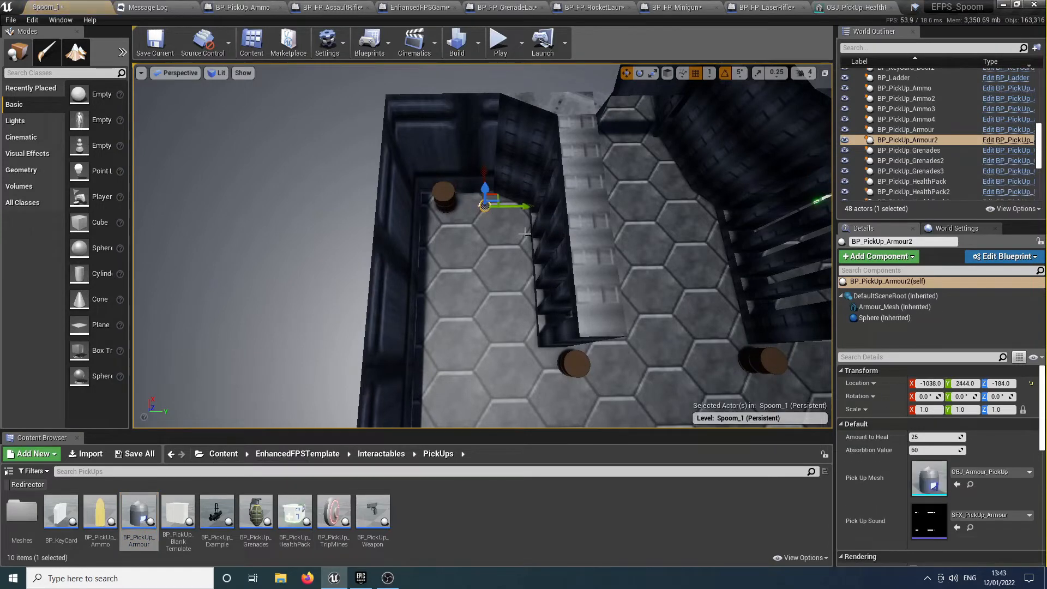
# Place a BP_PickUp_Ammo in the small side recess at about X -229, Y 750 and set its Ammo to Add to 15
pyautogui.press('s')
pyautogui.moveTo(715, 244); pyautogui.dragTo(469, 273, button='right')
pyautogui.press('w')
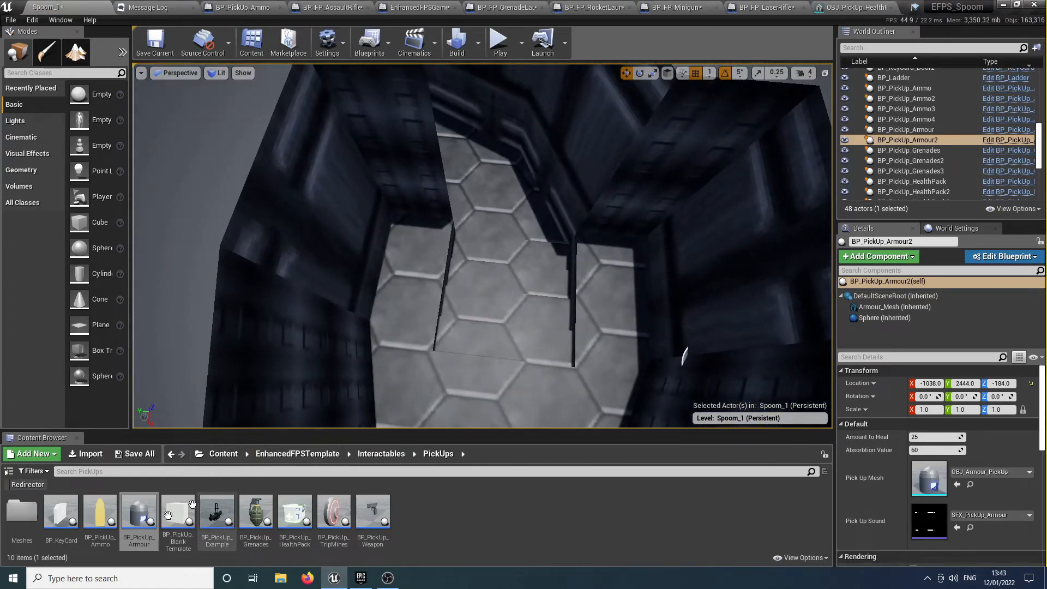
pyautogui.moveTo(115, 525); pyautogui.dragTo(378, 274)
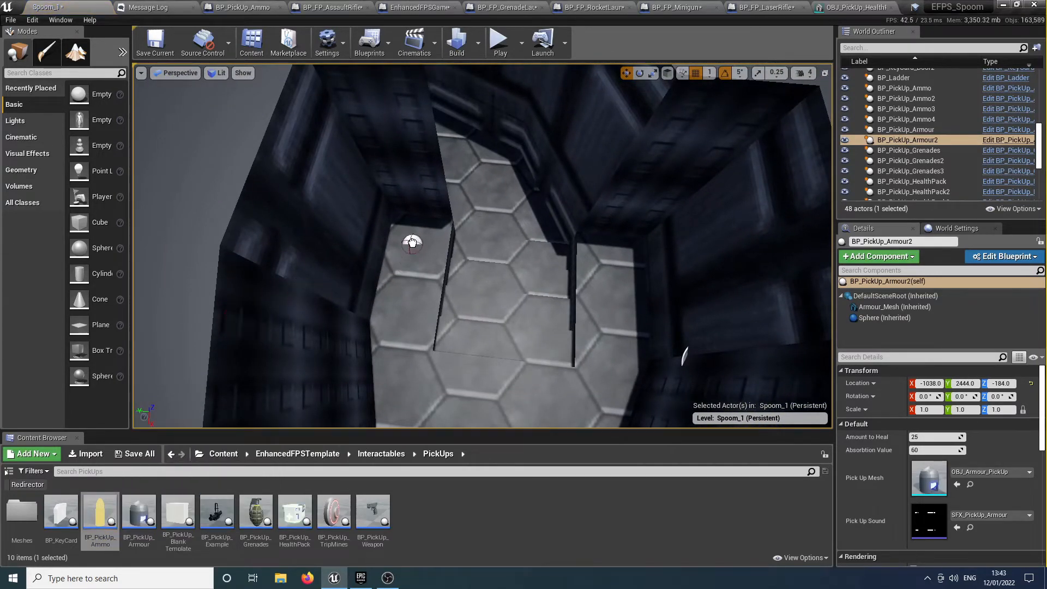
pyautogui.moveTo(412, 240); pyautogui.dragTo(406, 246)
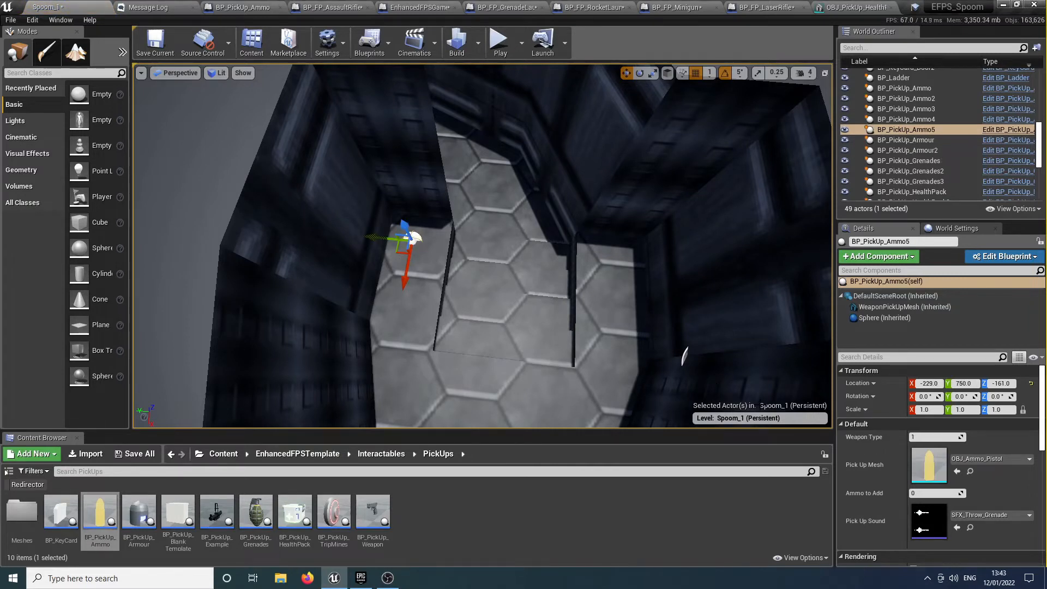
pyautogui.click(925, 495)
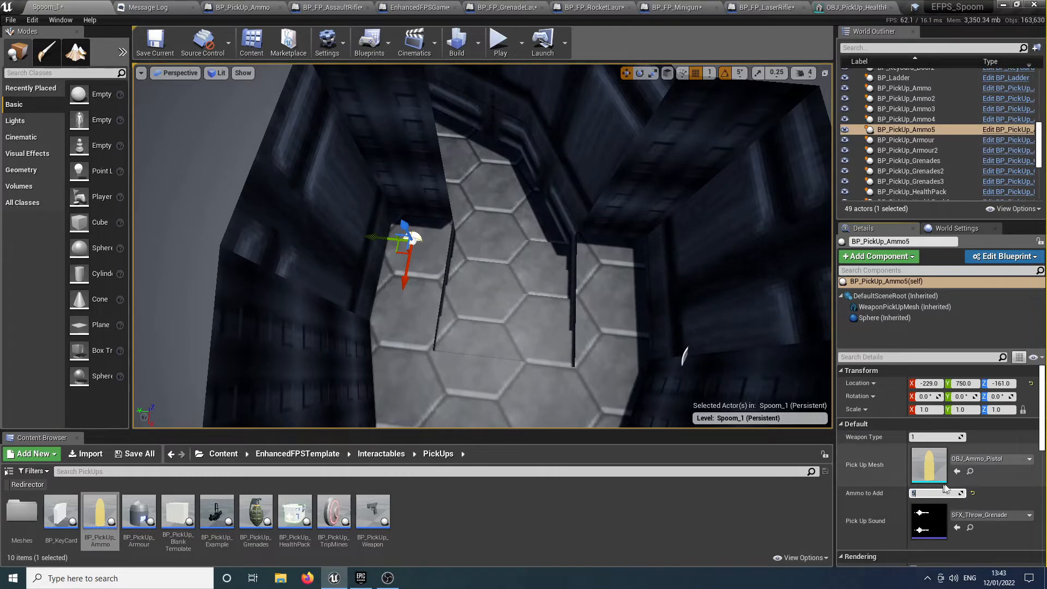
# Duplicate the ammo pickup along X within the recess, to about X -39 and Z -138
pyautogui.moveTo(464, 265); pyautogui.dragTo(341, 232, button='right')
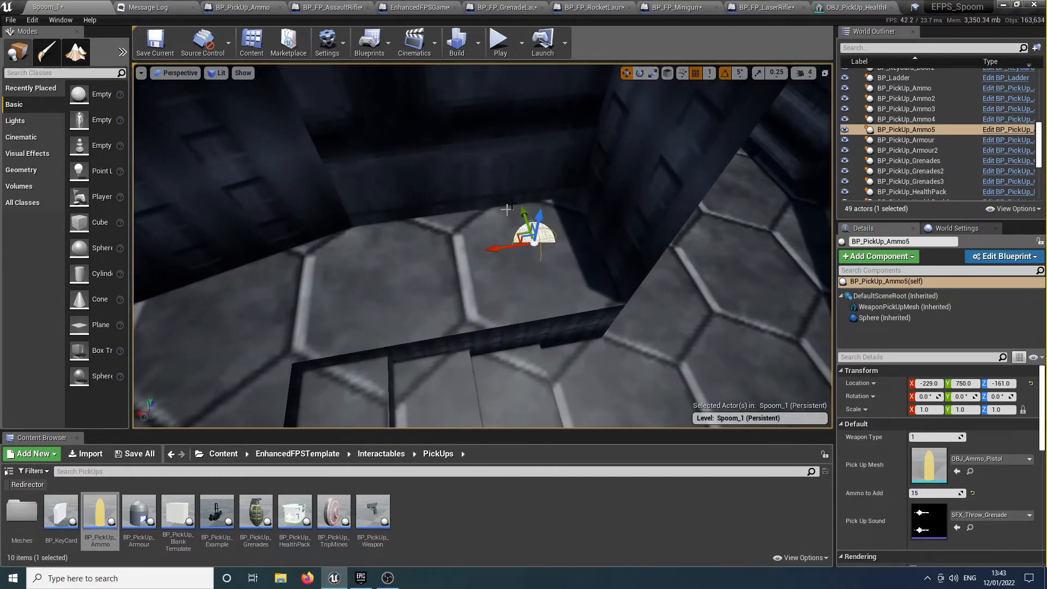
pyautogui.keyDown('alt'); pyautogui.moveTo(513, 231); pyautogui.dragTo(362, 267); pyautogui.keyUp('alt')
pyautogui.moveTo(362, 267); pyautogui.dragTo(374, 253, button='right')
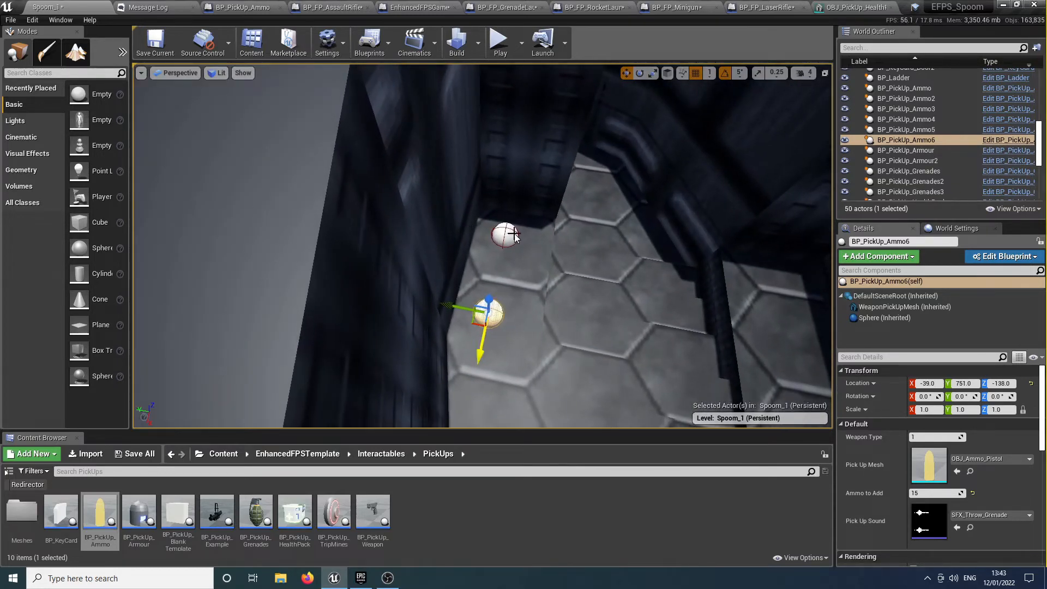
# Duplicate both ammo pickups together and move the copies along Y into the recess across the passage
pyautogui.keyDown('ctrl'); pyautogui.click(504, 246); pyautogui.keyUp('ctrl')
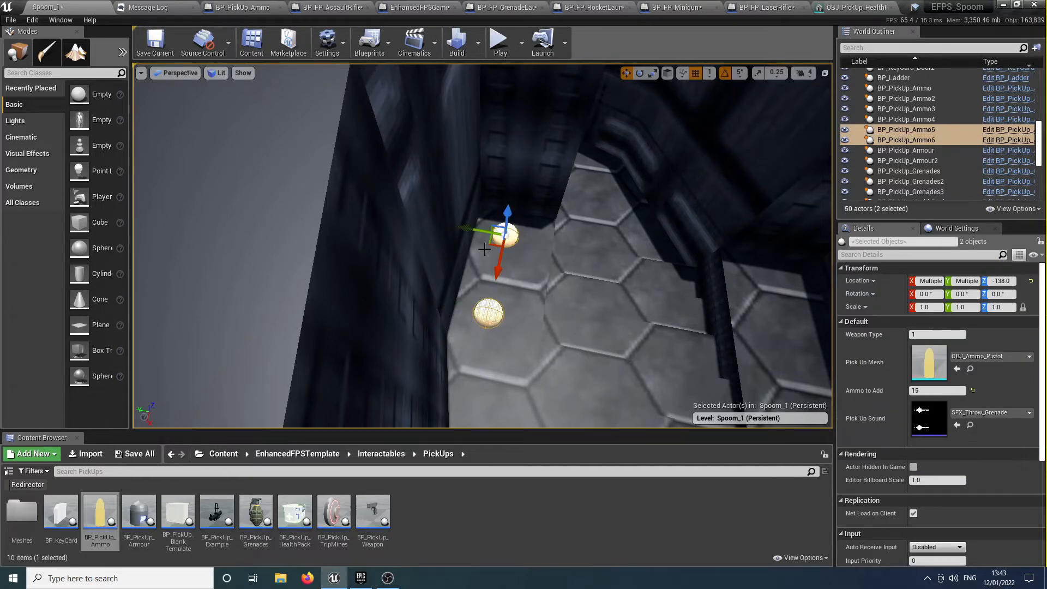
pyautogui.hotkey('ctrl', 'w')
pyautogui.moveTo(457, 306); pyautogui.dragTo(790, 377)
pyautogui.moveTo(790, 378); pyautogui.dragTo(821, 382, button='right')
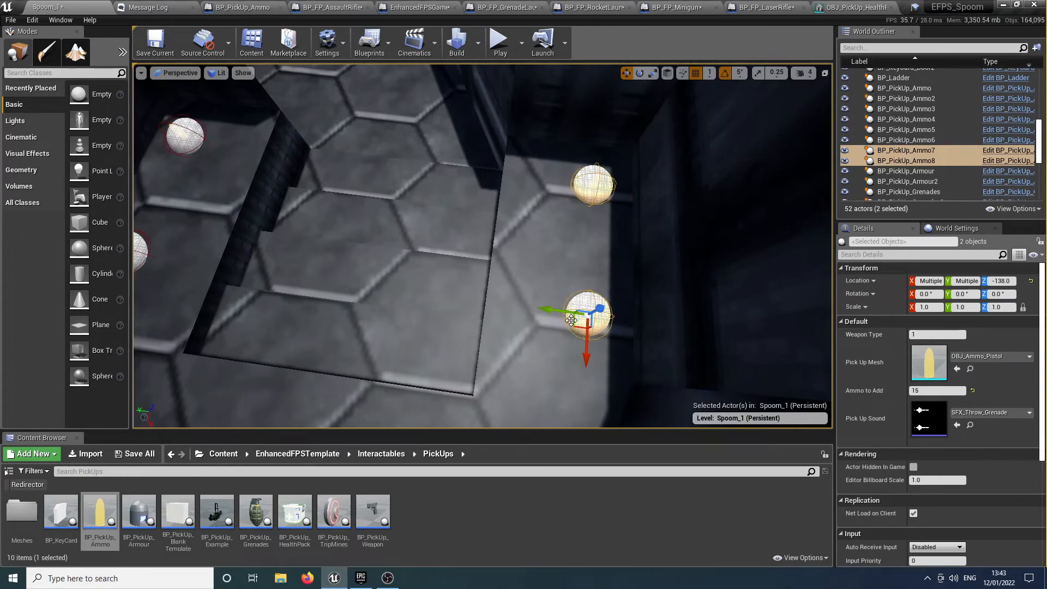
pyautogui.moveTo(564, 312); pyautogui.dragTo(541, 309)
# Place two BP_PickUp_Armour pickups, one at about X 558, Y -1620 and one in the laser room's corner at about X 2578, Y -1571
pyautogui.moveTo(541, 310); pyautogui.dragTo(491, 300, button='right')
pyautogui.press('w')
pyautogui.moveTo(131, 521); pyautogui.dragTo(448, 308)
pyautogui.moveTo(445, 272); pyautogui.dragTo(669, 256, button='right')
pyautogui.press('s')
pyautogui.press('w')
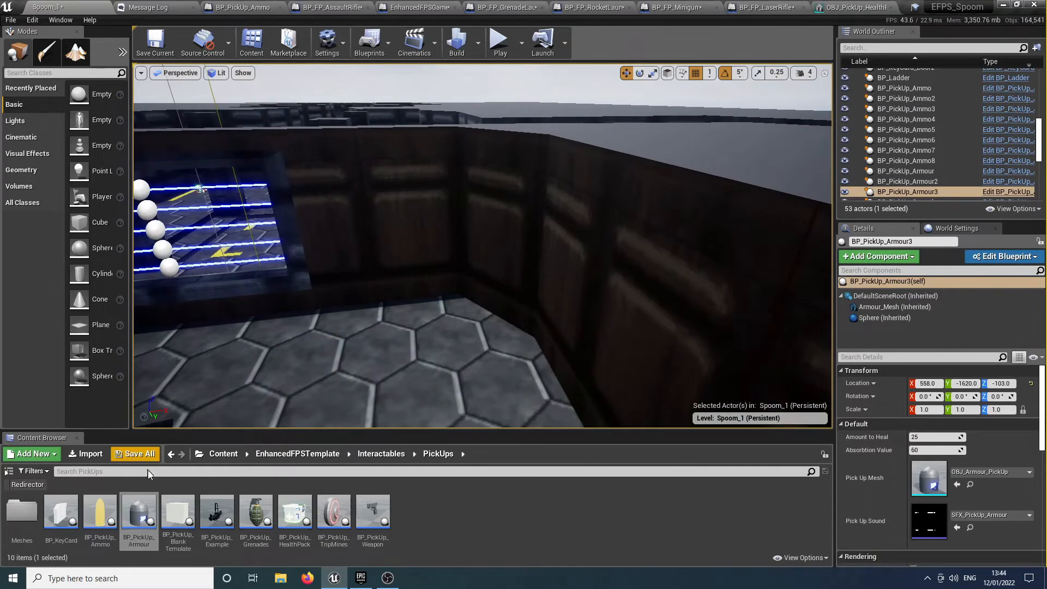
pyautogui.moveTo(477, 315); pyautogui.dragTo(479, 315)
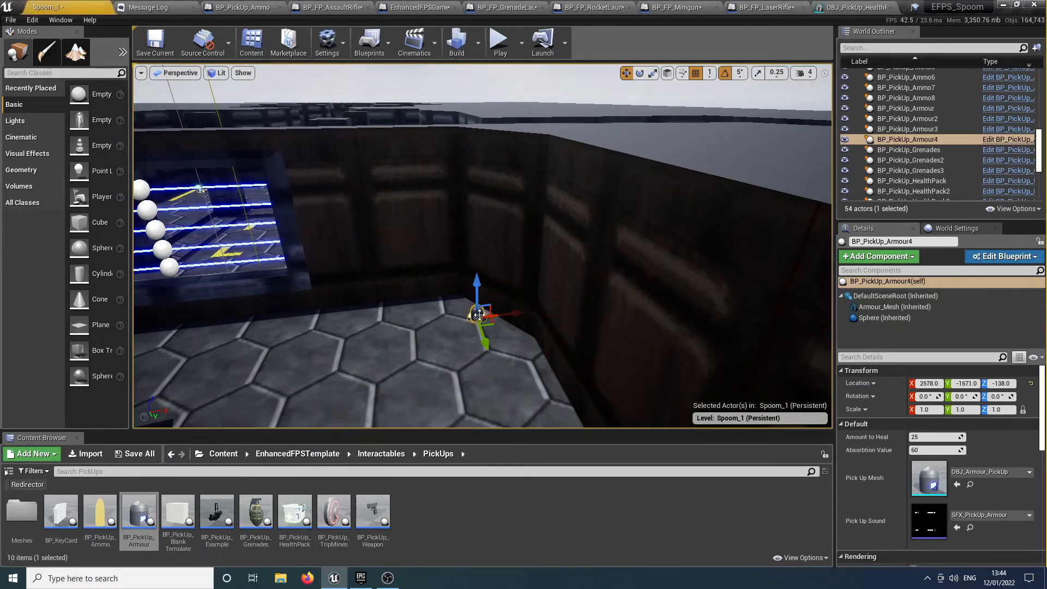
# Place a BP_PickUp_HealthPack in each of two corners along the panelled wall, the second at about X 522, Y 2212
pyautogui.moveTo(473, 290); pyautogui.dragTo(774, 289, button='right')
pyautogui.press('w')
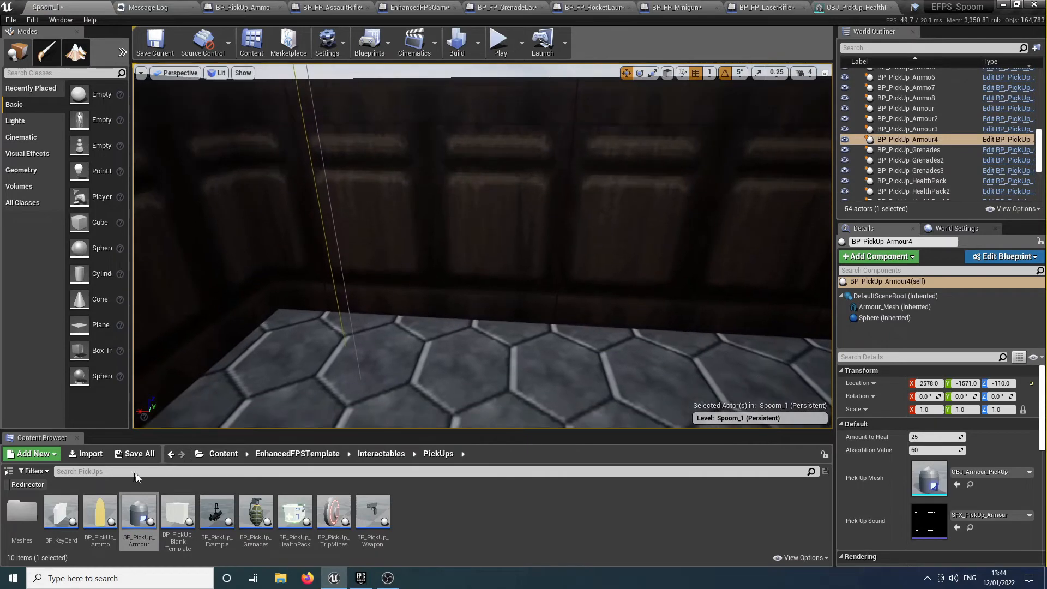
pyautogui.moveTo(295, 513)
pyautogui.mouseDown()
pyautogui.moveTo(274, 334)
pyautogui.moveTo(286, 333)
pyautogui.mouseUp()
pyautogui.moveTo(287, 333)
pyautogui.mouseDown(button='right')
pyautogui.moveTo(341, 334)
pyautogui.moveTo(354, 297)
pyautogui.moveTo(425, 322)
pyautogui.moveTo(403, 322)
pyautogui.mouseUp(button='right')
pyautogui.press('s')
pyautogui.press('w')
pyautogui.moveTo(295, 513)
pyautogui.mouseDown()
pyautogui.moveTo(421, 304)
pyautogui.moveTo(467, 288)
pyautogui.mouseUp()
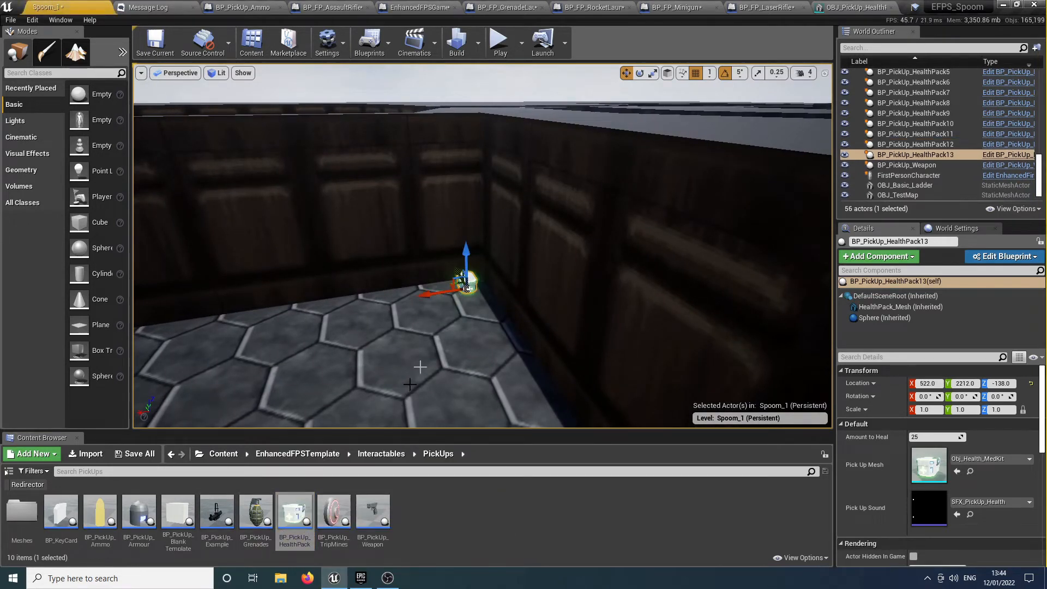
# Set the default Pick Up Mesh of the BP_PickUp_TripMines blueprint to Obj_C4, compile it and return to the level
pyautogui.moveTo(335, 515); pyautogui.dragTo(338, 516)
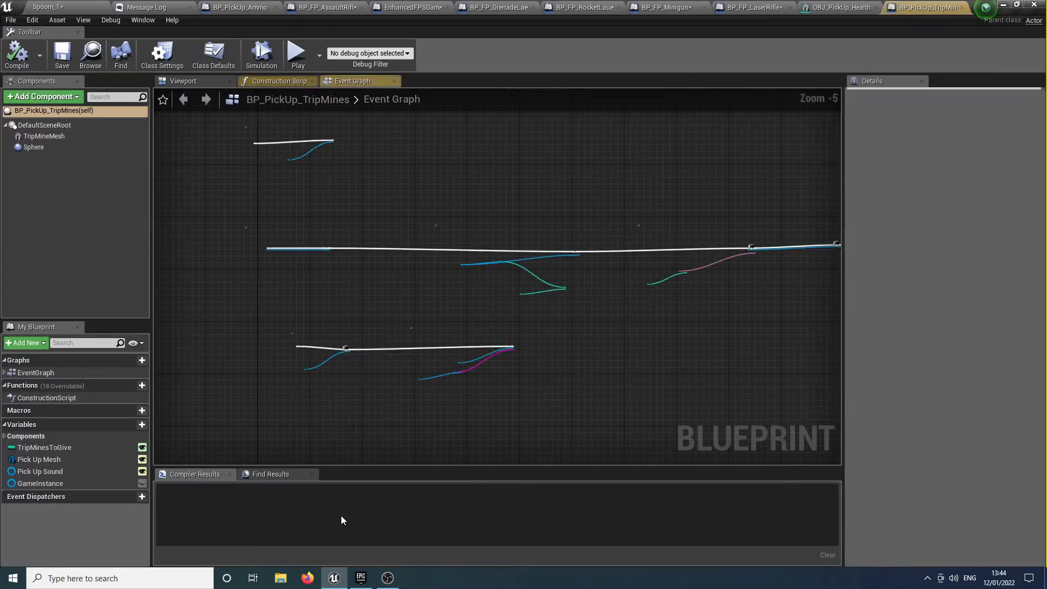
pyautogui.click(54, 461)
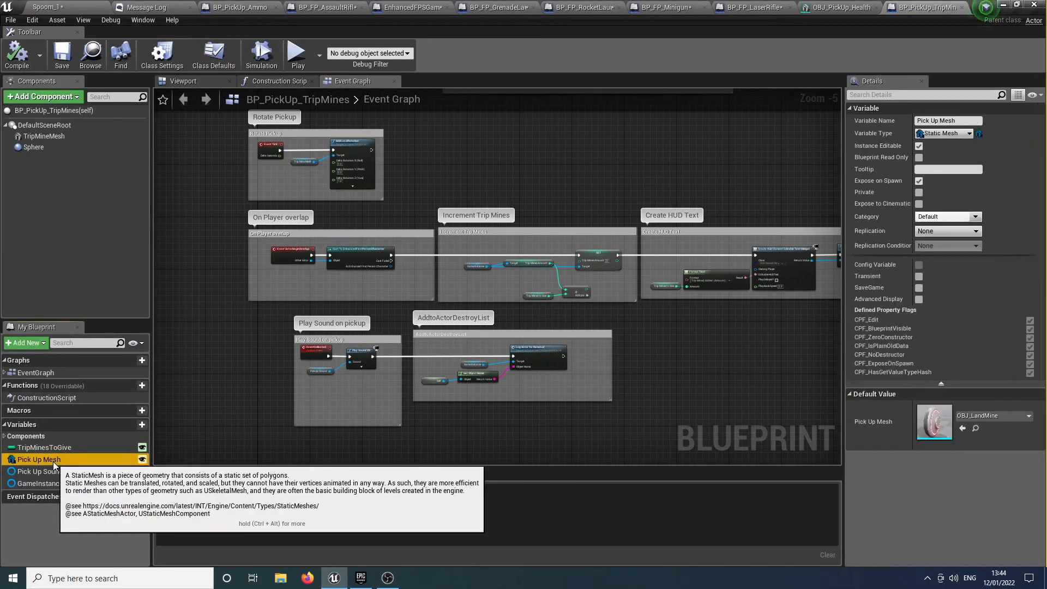
pyautogui.click(1022, 412)
pyautogui.write('c4')
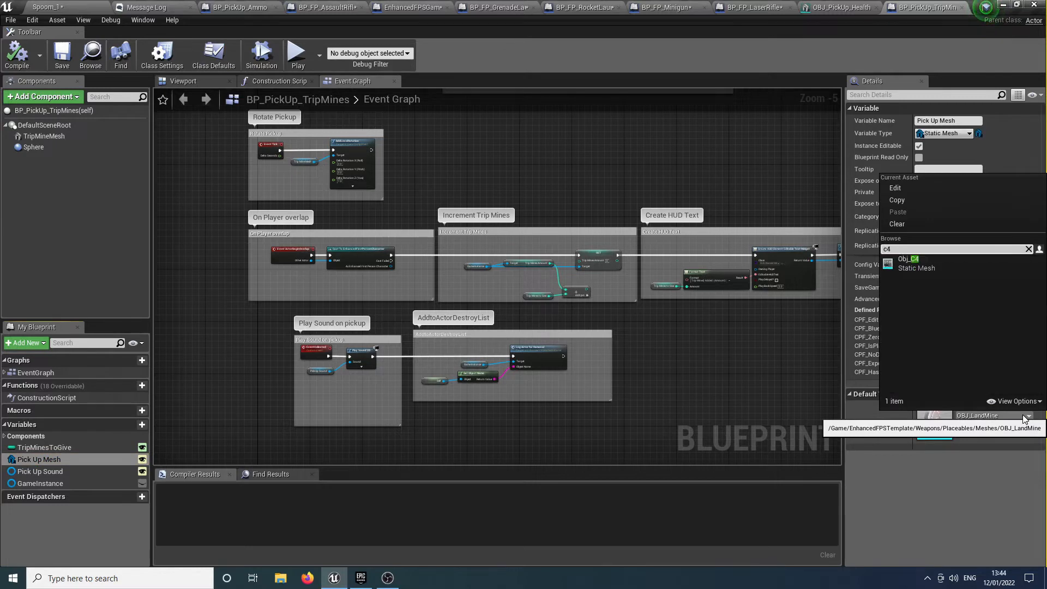
pyautogui.click(916, 264)
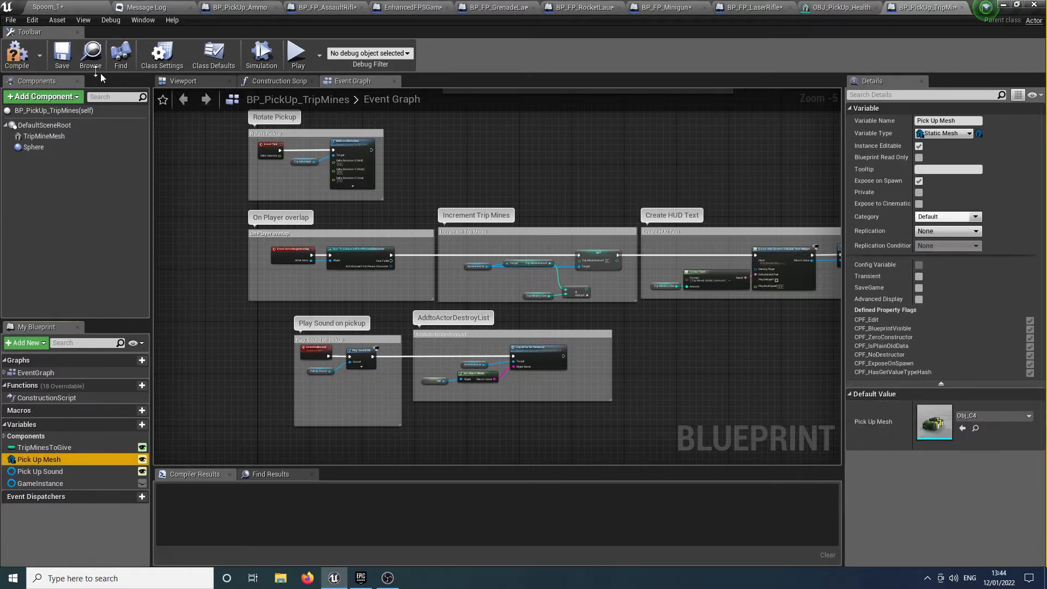
pyautogui.click(13, 59)
pyautogui.click(50, 7)
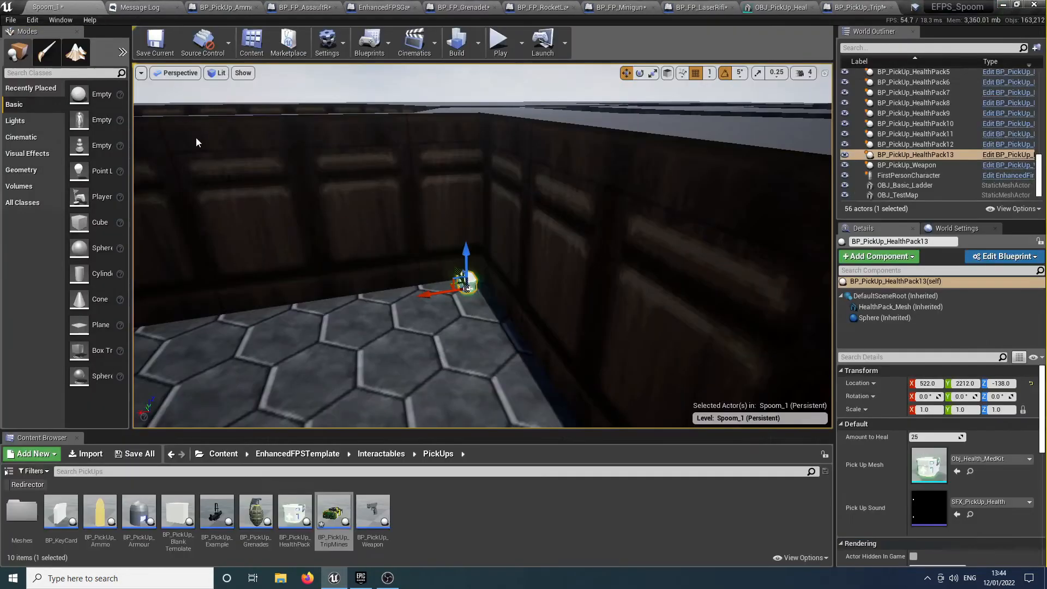
# Place a BP_PickUp_TripMines by the wall between the two health packs and duplicate it twice along X
pyautogui.moveTo(330, 518); pyautogui.dragTo(325, 353)
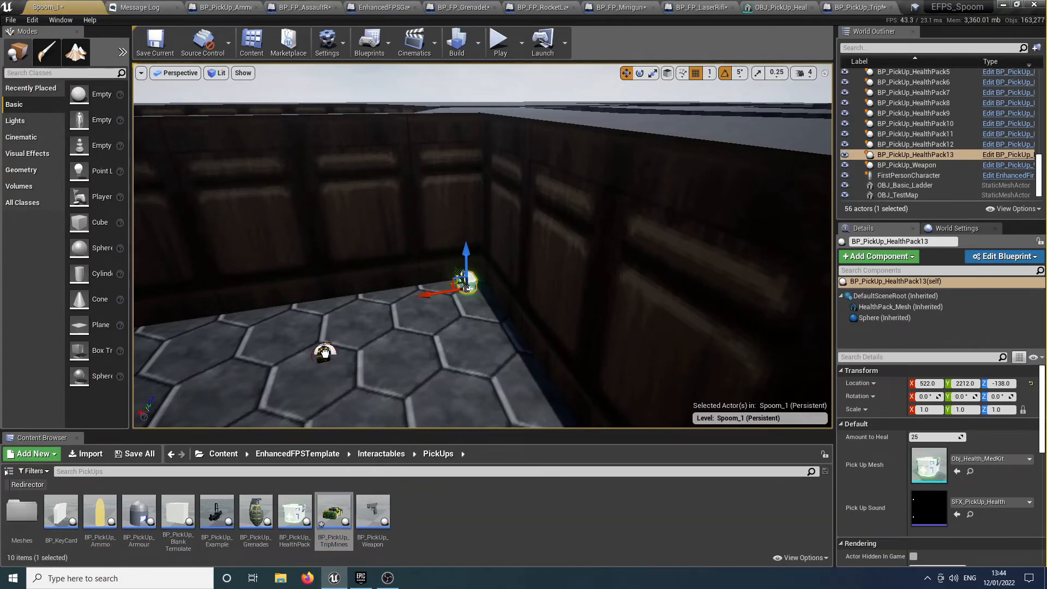
pyautogui.moveTo(332, 303); pyautogui.dragTo(331, 303)
pyautogui.moveTo(397, 281); pyautogui.dragTo(319, 304, button='right')
pyautogui.hotkey('ctrl', 'w')
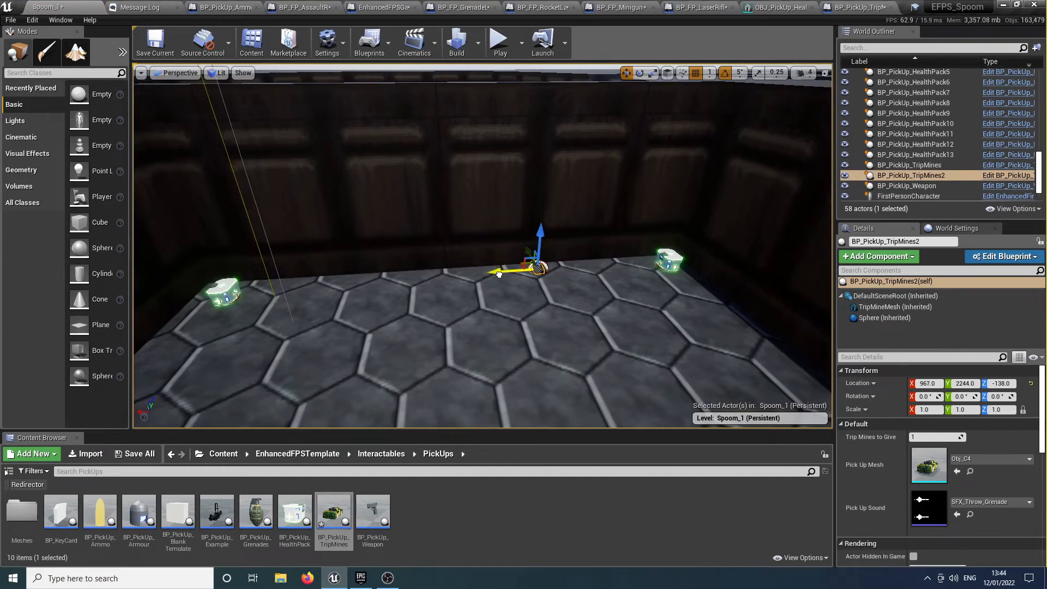
pyautogui.hotkey('ctrl', 'w')
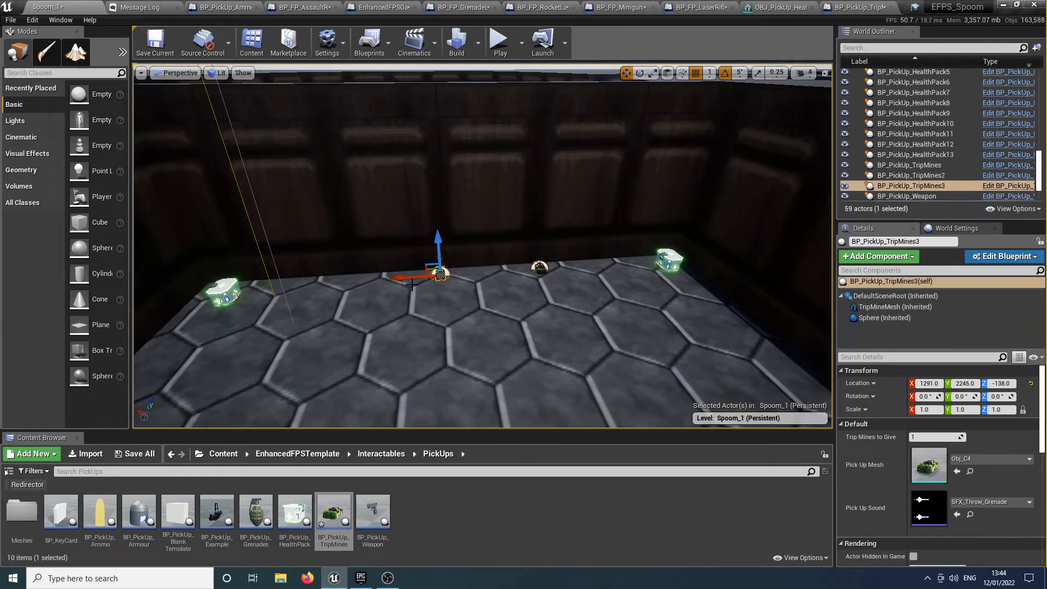
# Place two BP_Explodable barrels on the floor around the green pool, at about X 2607, Y 633 and X 1933, Y 1431
pyautogui.click(319, 315)
pyautogui.moveTo(319, 315); pyautogui.dragTo(191, 327, button='right')
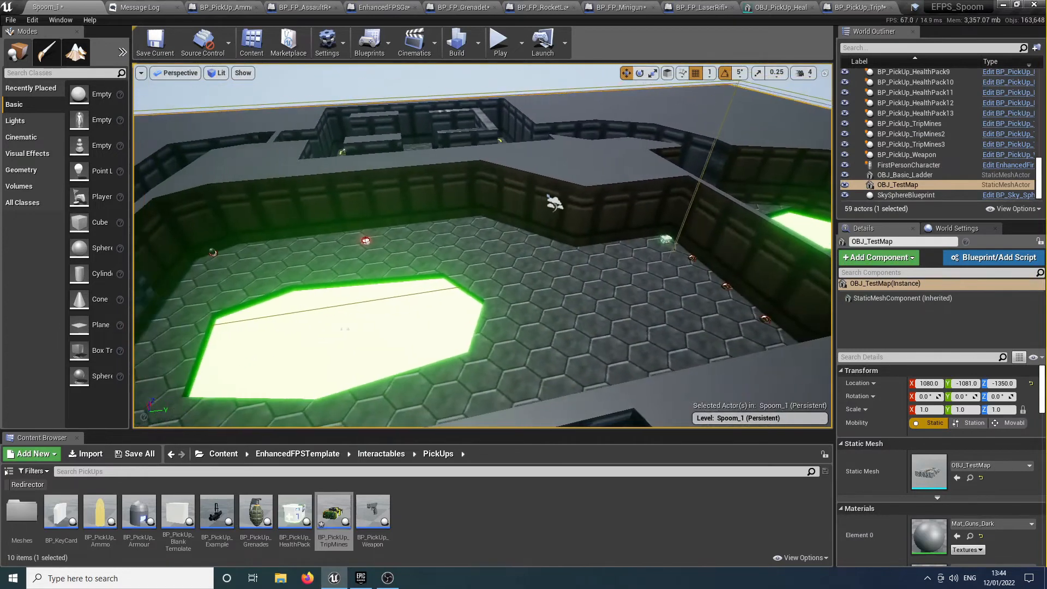
pyautogui.press('w')
pyautogui.moveTo(427, 351); pyautogui.dragTo(436, 300, button='right')
pyautogui.click(381, 454)
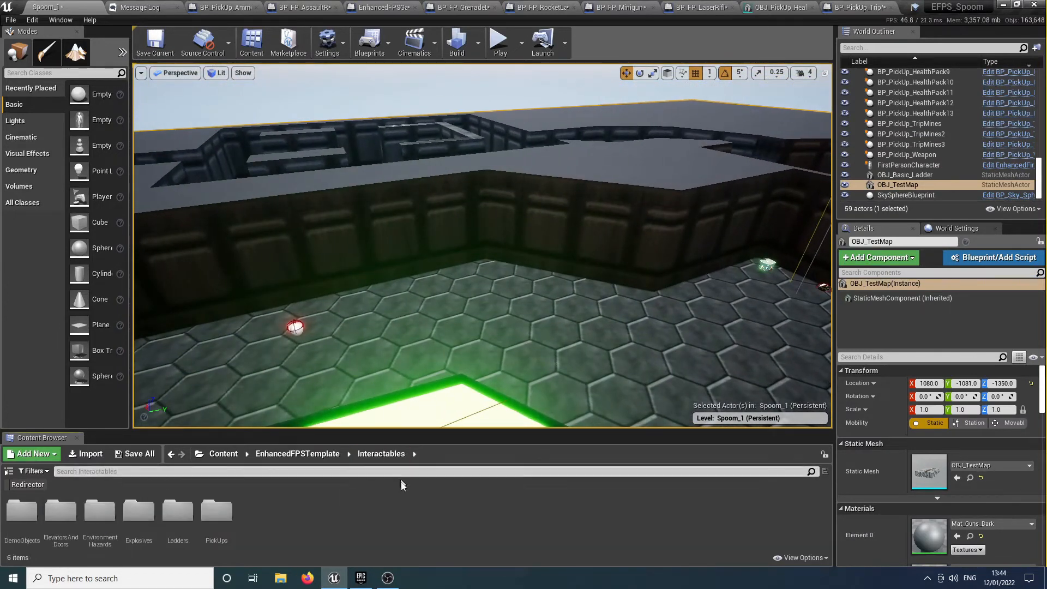
pyautogui.doubleClick(139, 513)
pyautogui.moveTo(65, 510); pyautogui.dragTo(480, 270)
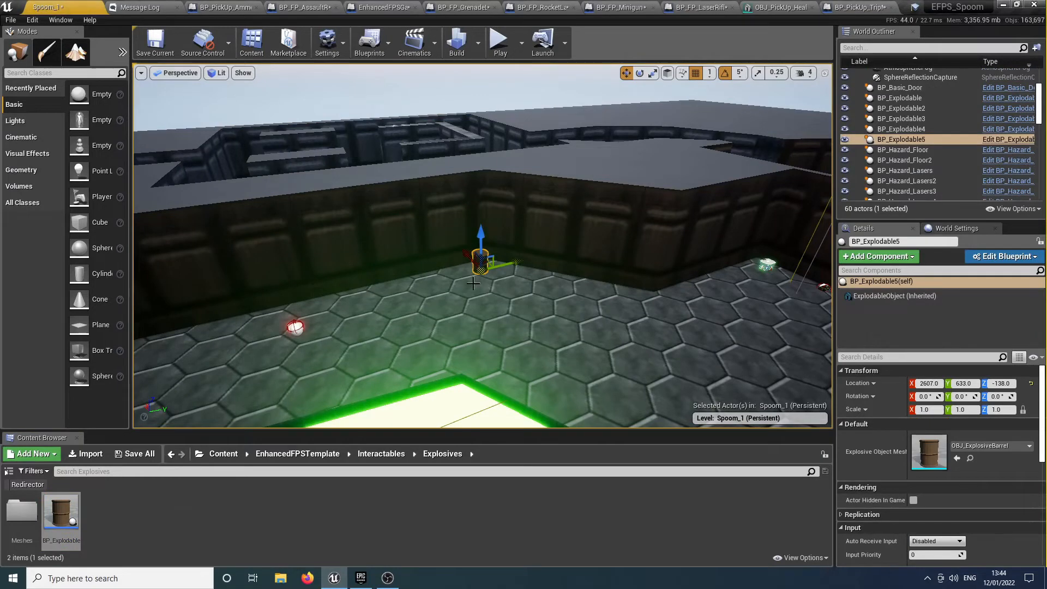
pyautogui.moveTo(480, 270); pyautogui.dragTo(482, 289, button='right')
pyautogui.moveTo(72, 510); pyautogui.dragTo(395, 270)
# Place two more BP_Explodable barrels around the green pool, one near the corner pickup beside the laser opening
pyautogui.moveTo(395, 271); pyautogui.dragTo(400, 316, button='right')
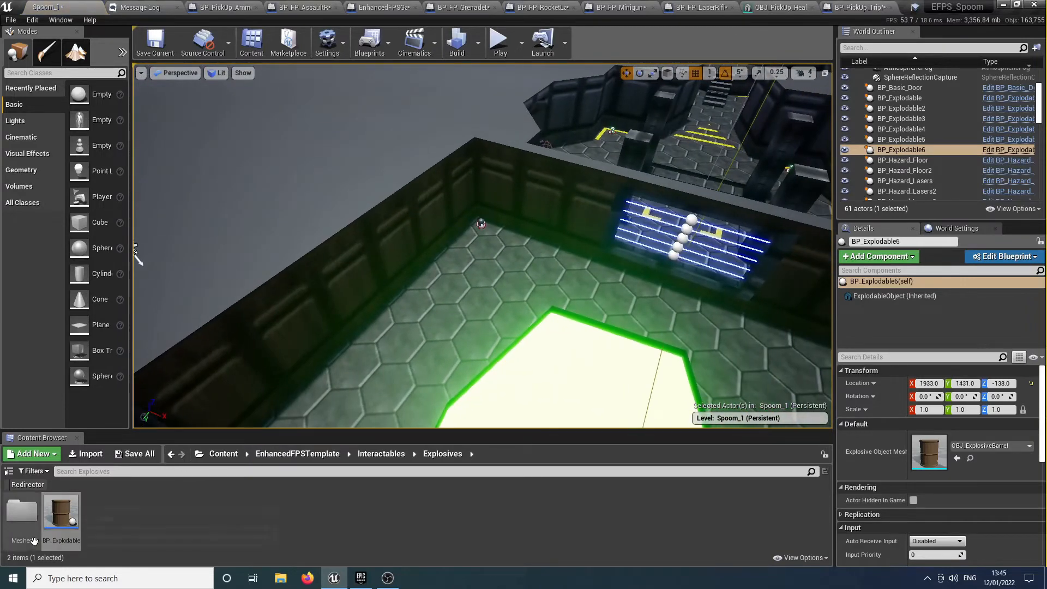
pyautogui.moveTo(61, 513); pyautogui.dragTo(493, 288)
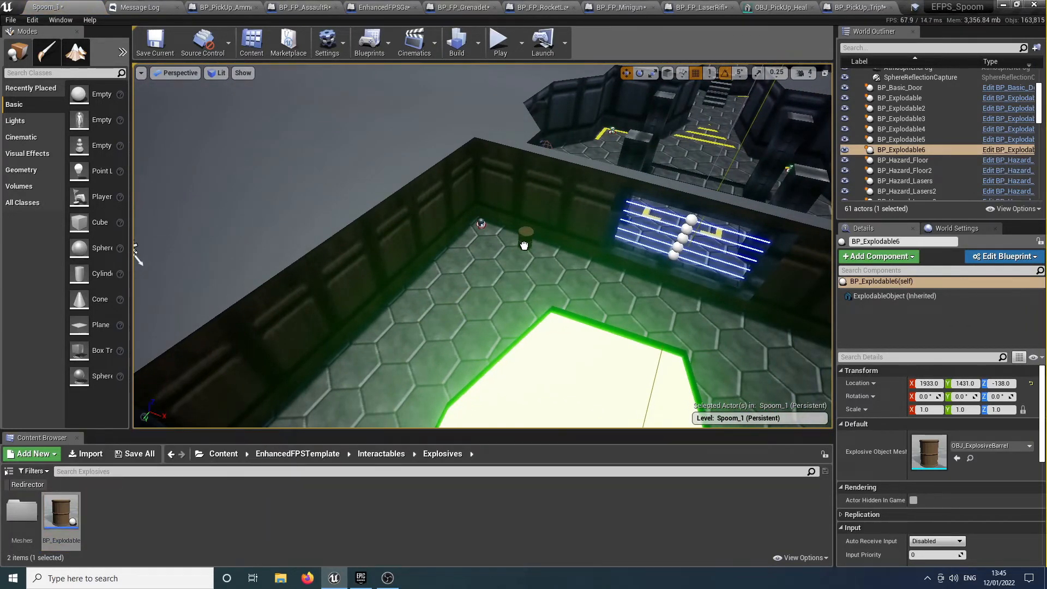
pyautogui.moveTo(524, 246); pyautogui.dragTo(524, 246)
pyautogui.moveTo(61, 513); pyautogui.dragTo(424, 281)
# Move the blue keycard along X to about 862 and along Y into the back corner of the raised platform
pyautogui.moveTo(474, 286); pyautogui.dragTo(463, 324, button='right')
pyautogui.press('w')
pyautogui.click(423, 320)
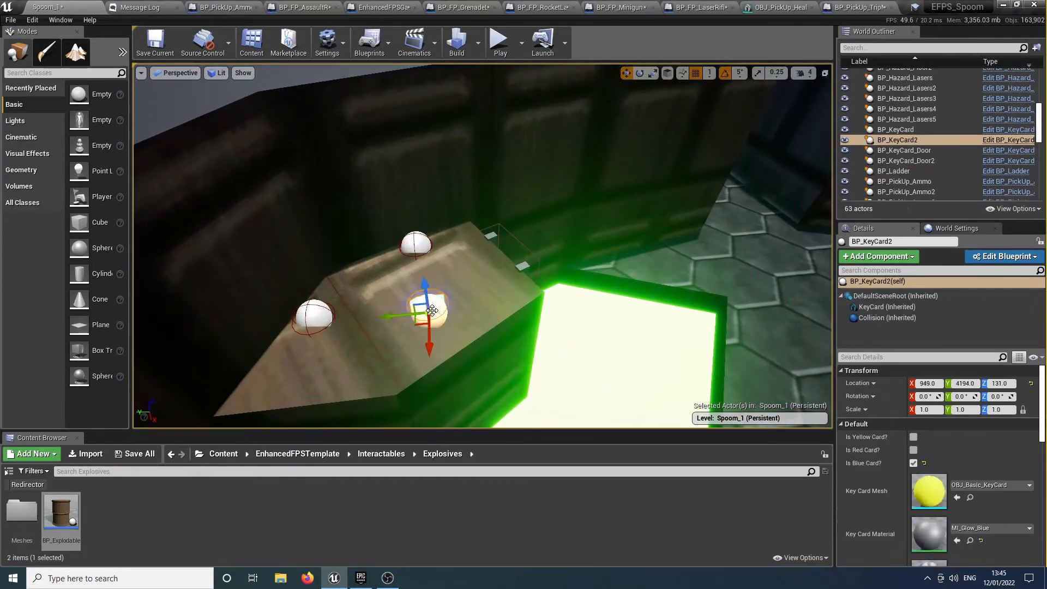
pyautogui.moveTo(418, 315); pyautogui.dragTo(341, 285)
pyautogui.hotkey('ctrl', 'z')
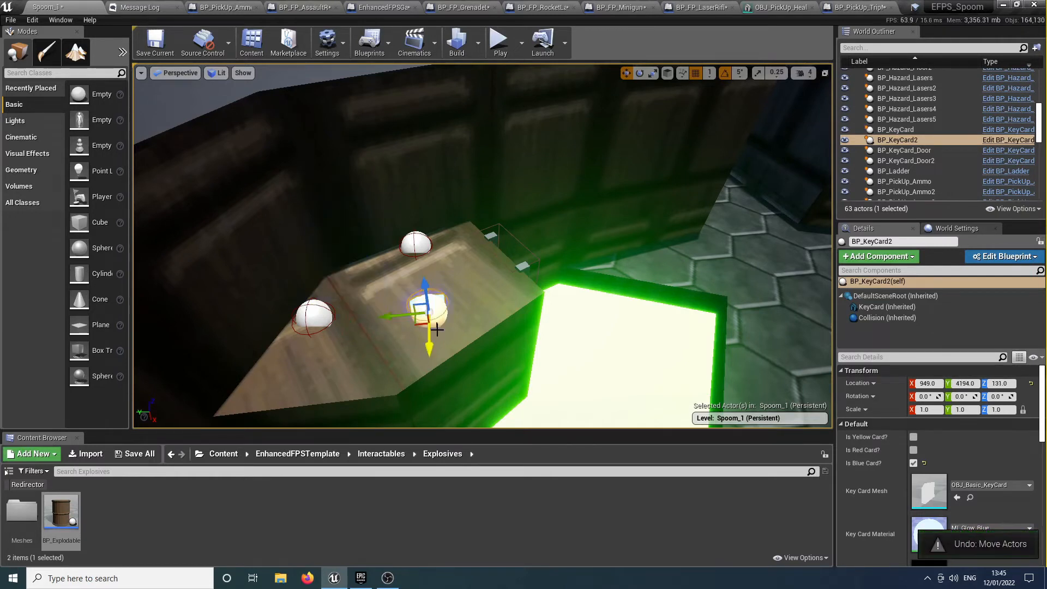
pyautogui.moveTo(431, 341); pyautogui.dragTo(431, 301)
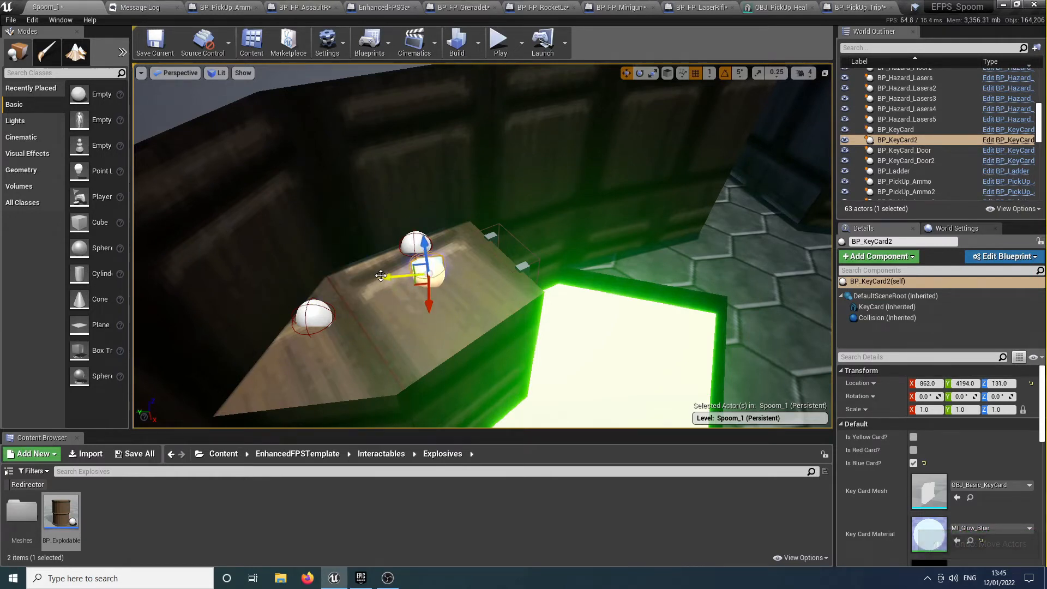
pyautogui.moveTo(382, 275); pyautogui.dragTo(307, 277)
# Move the platform's BP_PickUp_Ammo3 toward the narrow end, at about X 1020, Y 4407
pyautogui.moveTo(306, 276); pyautogui.dragTo(354, 276, button='right')
pyautogui.moveTo(439, 238); pyautogui.dragTo(319, 267)
pyautogui.click(419, 257)
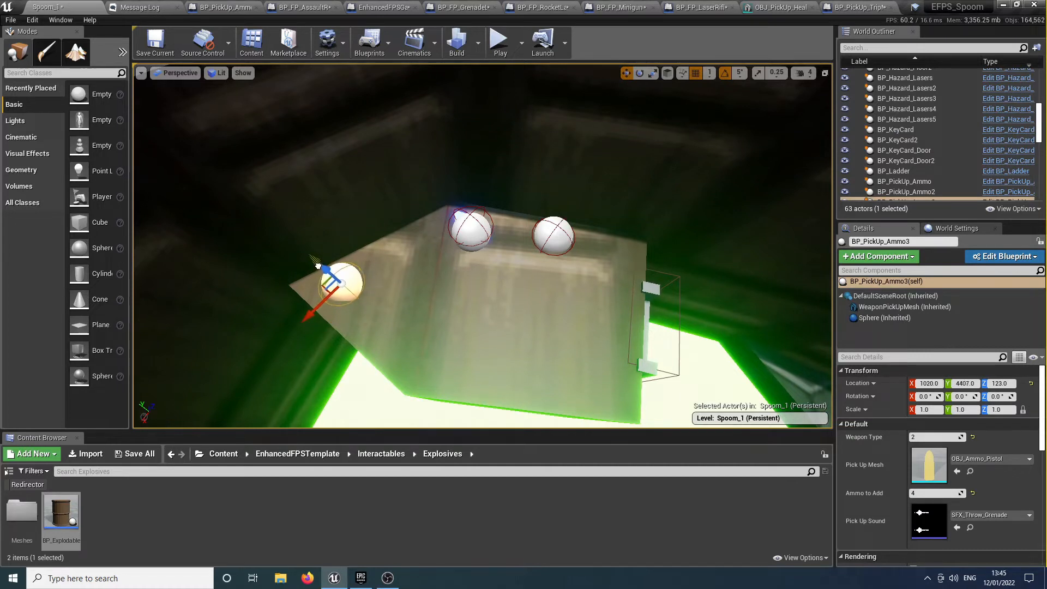
# Move the platform's BP_PickUp_Ammo4 toward the ladder end, at about X 747, Y 4131
pyautogui.click(553, 235)
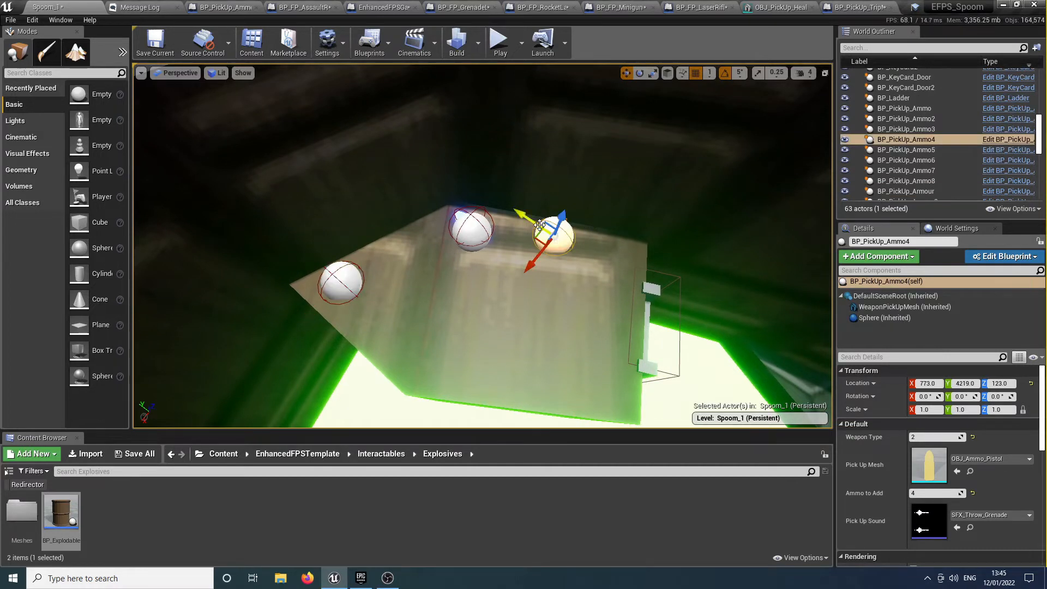
pyautogui.moveTo(540, 224); pyautogui.dragTo(602, 244)
pyautogui.moveTo(593, 282); pyautogui.dragTo(603, 278)
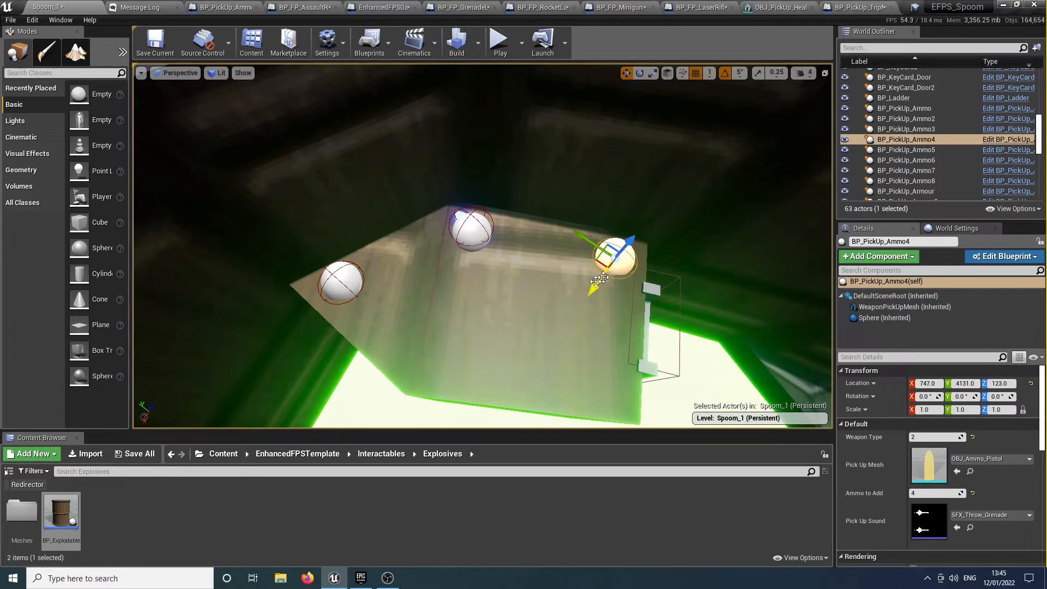
# Find the Nav Mesh Bounds Volume among the placeable actors and place one in the level at about X 891, Y 2001, Z -84
pyautogui.click(44, 74)
pyautogui.write('nav')
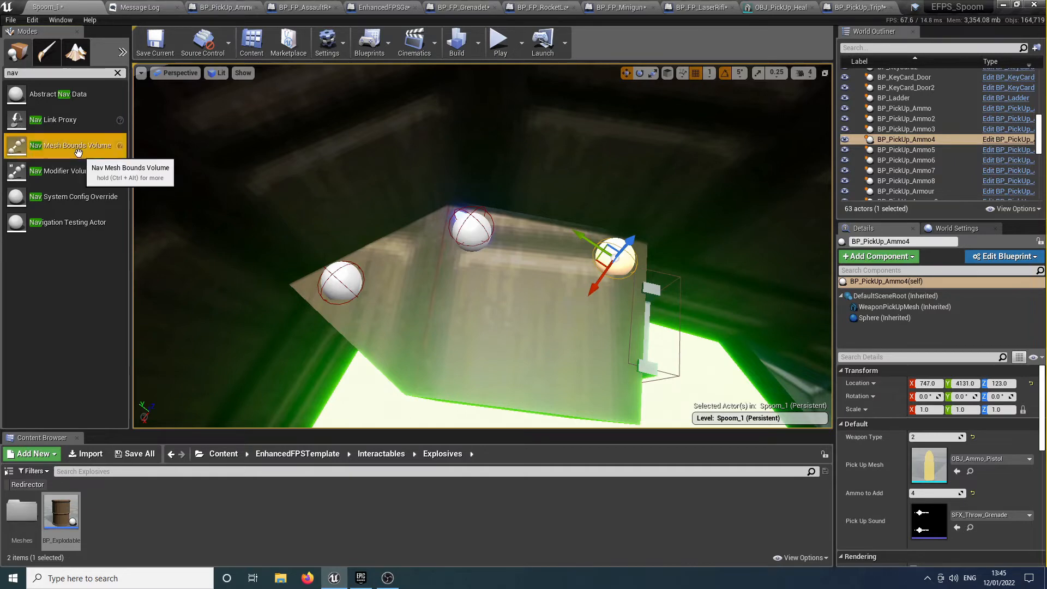
pyautogui.press('s')
pyautogui.moveTo(419, 218); pyautogui.dragTo(332, 213, button='right')
pyautogui.moveTo(75, 145); pyautogui.dragTo(389, 237)
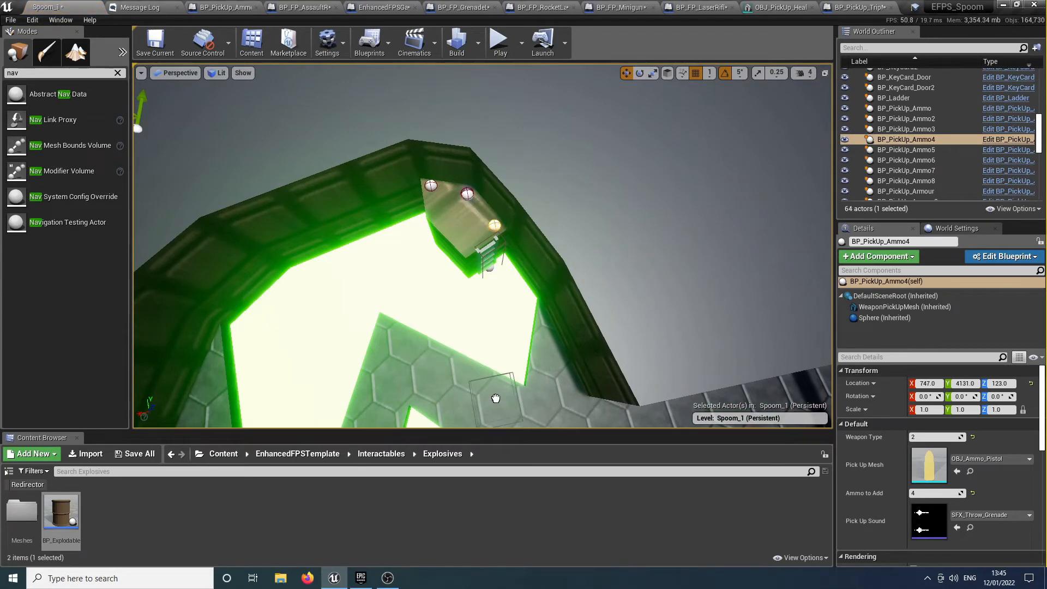
pyautogui.moveTo(496, 398); pyautogui.dragTo(495, 399)
pyautogui.moveTo(456, 321); pyautogui.dragTo(622, 377, button='right')
pyautogui.press('s')
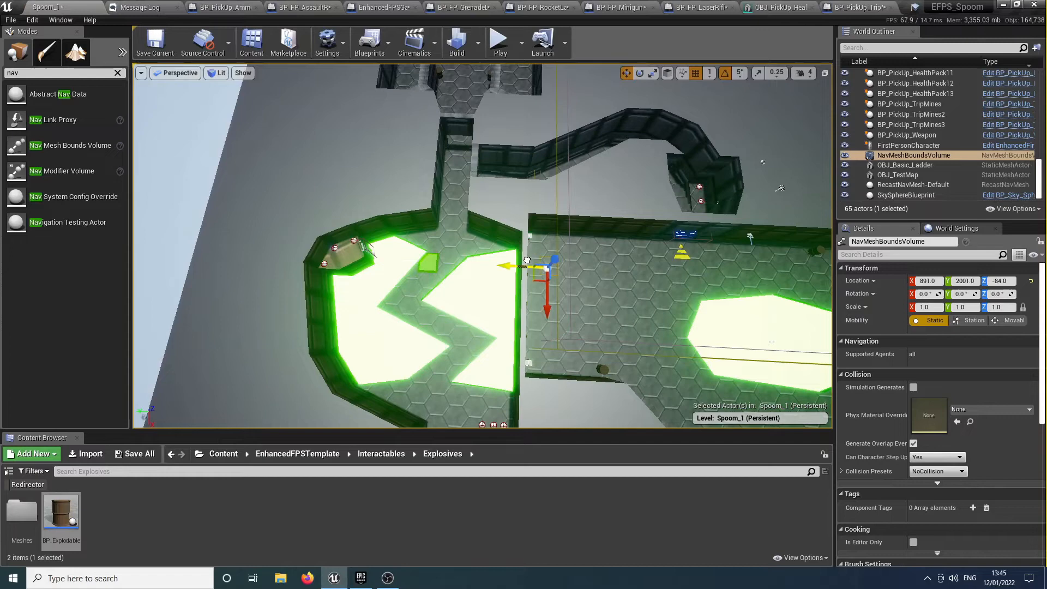
# Move the navigation volume along Y to about 924 and scale it to about 10 on X and Z
pyautogui.moveTo(618, 276); pyautogui.dragTo(788, 281, button='right')
pyautogui.press('s')
pyautogui.press('e')
pyautogui.press('r')
pyautogui.moveTo(457, 210); pyautogui.dragTo(468, 210, button='right')
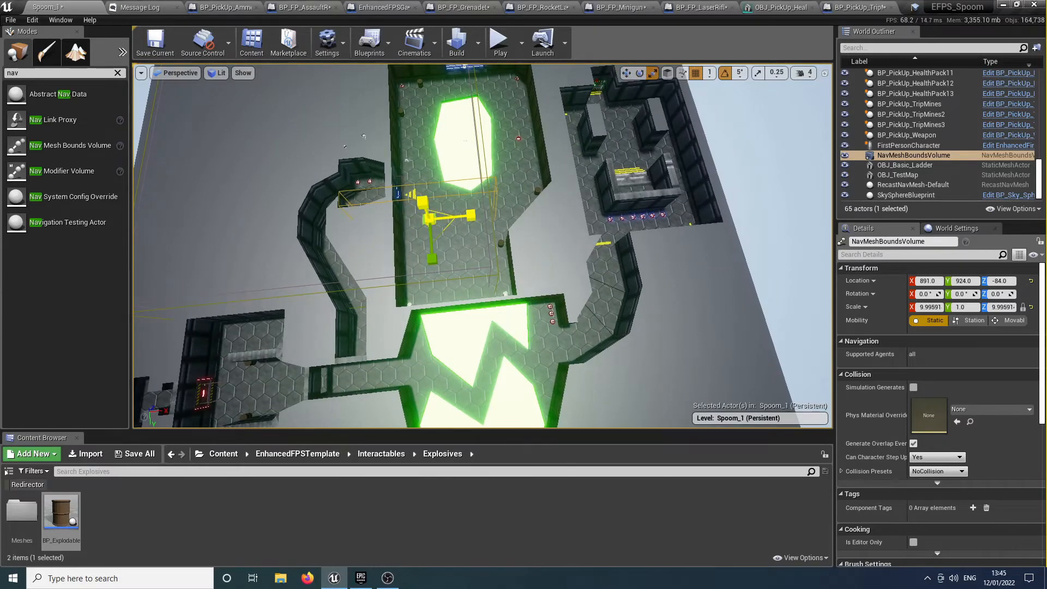
# Enlarge the navigation volume across the level, to a scale of about 42.4 on Y and 42.6 on X
pyautogui.press('s')
pyautogui.moveTo(470, 246); pyautogui.dragTo(272, 247, button='right')
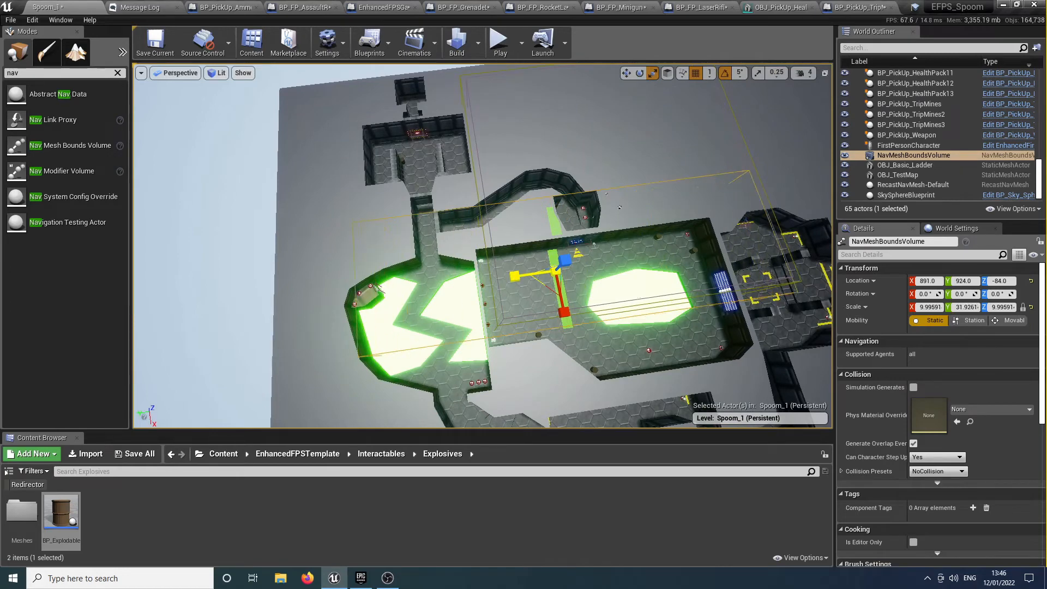
pyautogui.press('s')
pyautogui.moveTo(514, 276); pyautogui.dragTo(719, 300, button='right')
pyautogui.press('s')
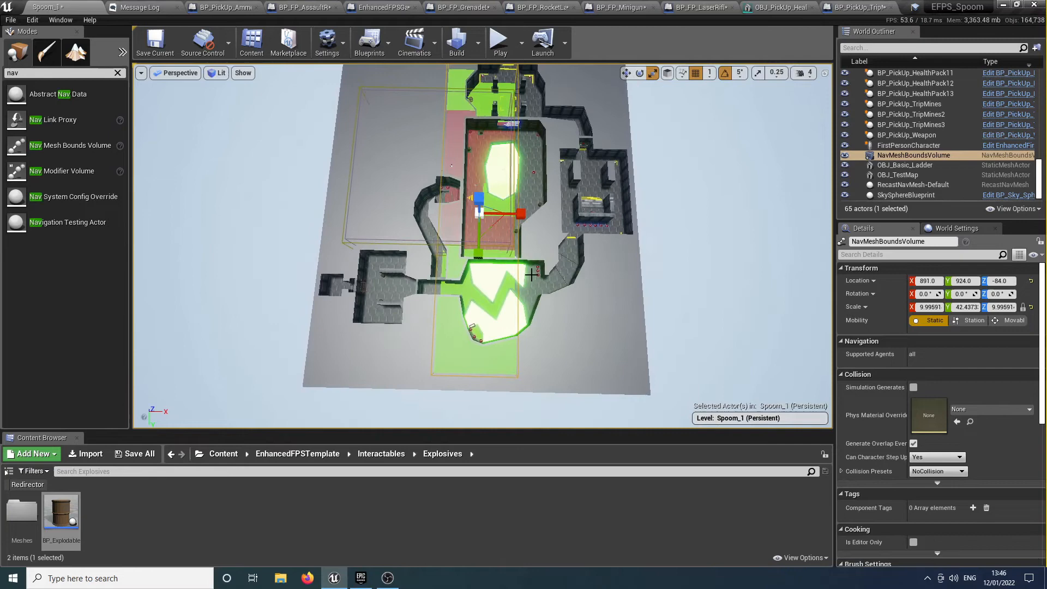
pyautogui.moveTo(521, 213)
pyautogui.mouseDown()
pyautogui.moveTo(547, 214)
pyautogui.moveTo(536, 219)
pyautogui.mouseUp()
pyautogui.moveTo(535, 220)
pyautogui.mouseDown(button='right')
pyautogui.moveTo(491, 191)
pyautogui.moveTo(589, 137)
pyautogui.moveTo(731, 218)
pyautogui.moveTo(507, 208)
pyautogui.moveTo(525, 219)
pyautogui.mouseUp(button='right')
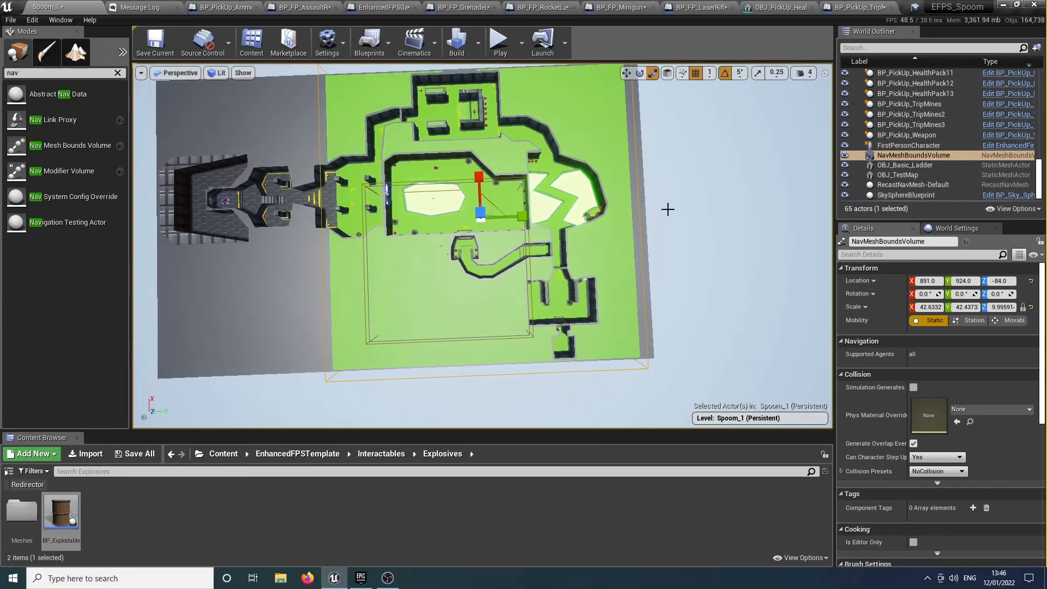
# Stretch the navigation volume to about 69.9 on Y and reposition it at about Y -827, Z -557
pyautogui.moveTo(523, 217); pyautogui.dragTo(464, 226)
pyautogui.moveTo(465, 226)
pyautogui.mouseDown(button='right')
pyautogui.moveTo(420, 225)
pyautogui.moveTo(491, 180)
pyautogui.moveTo(540, 230)
pyautogui.moveTo(471, 231)
pyautogui.mouseUp(button='right')
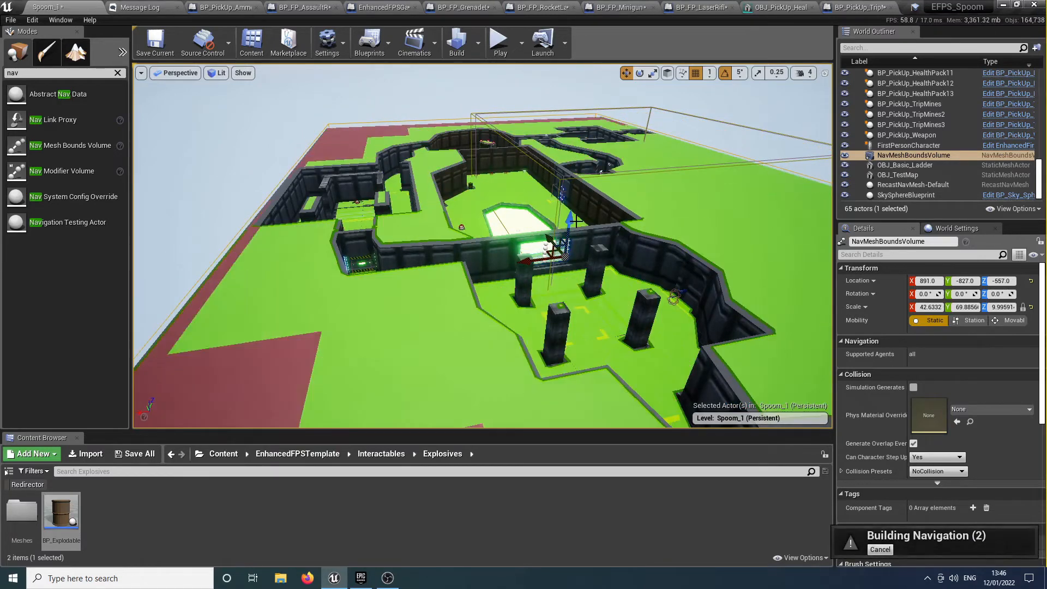
pyautogui.moveTo(576, 221); pyautogui.dragTo(600, 229, button='right')
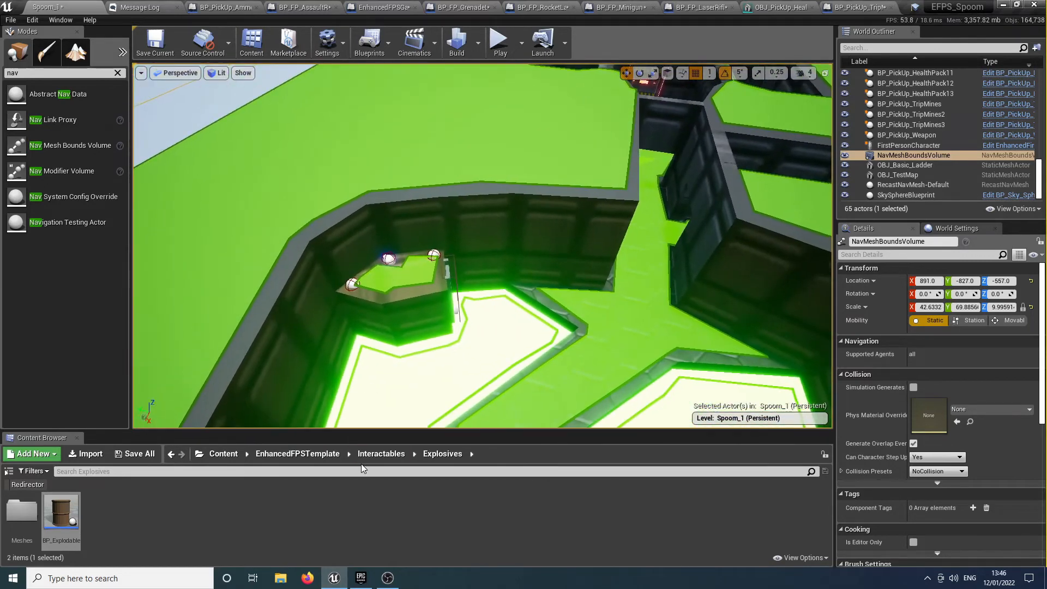
# Place an Enemy_Imp from Enemies/Blueprints/Targets on the raised keycard platform at about X 896, Y 4230, and snap it to the floor
pyautogui.click(375, 454)
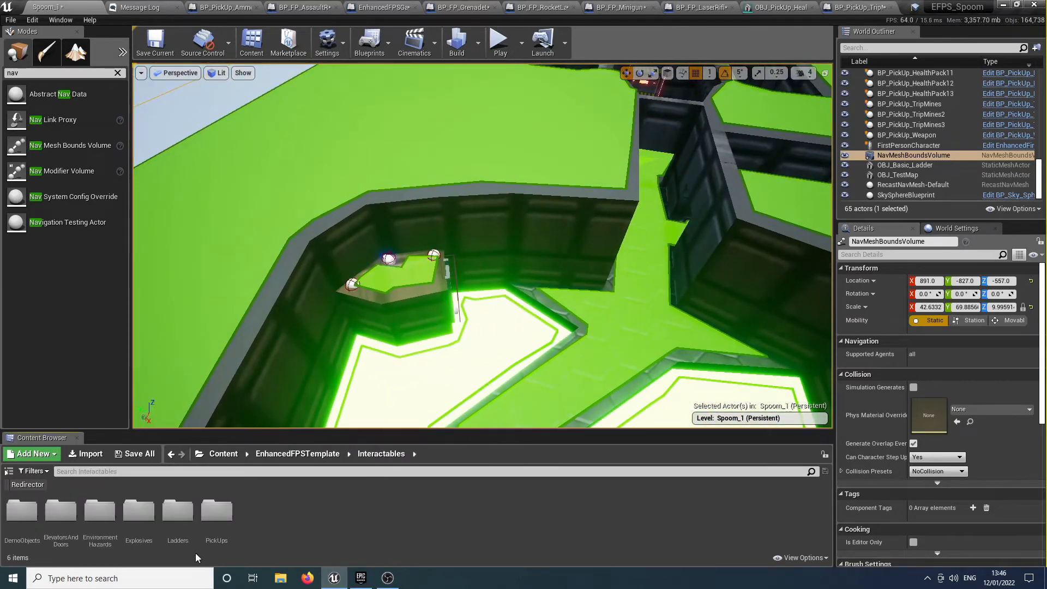
pyautogui.click(315, 454)
pyautogui.doubleClick(100, 513)
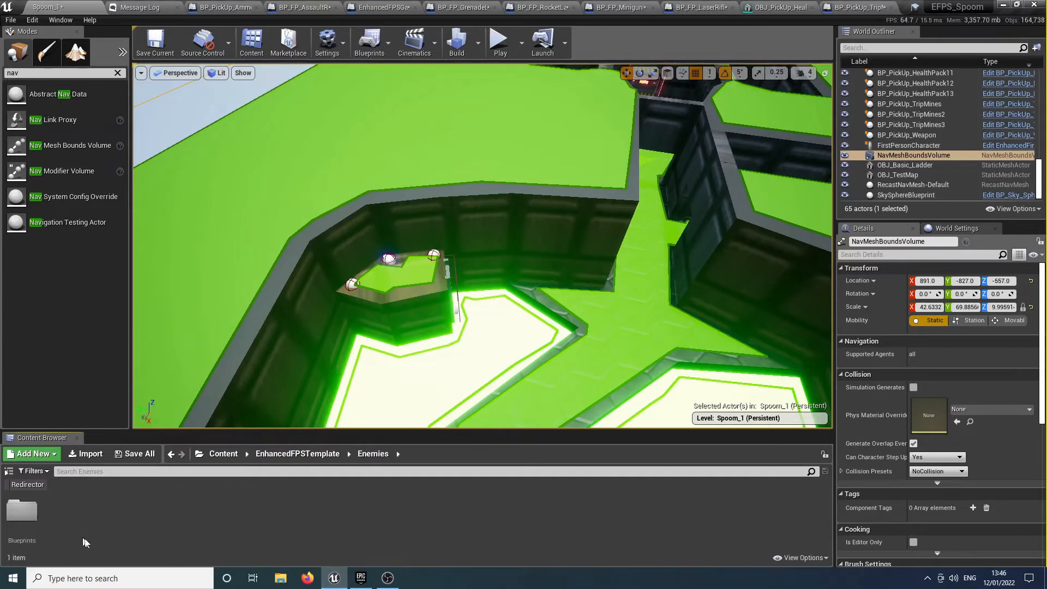
pyautogui.doubleClick(22, 513)
pyautogui.doubleClick(60, 513)
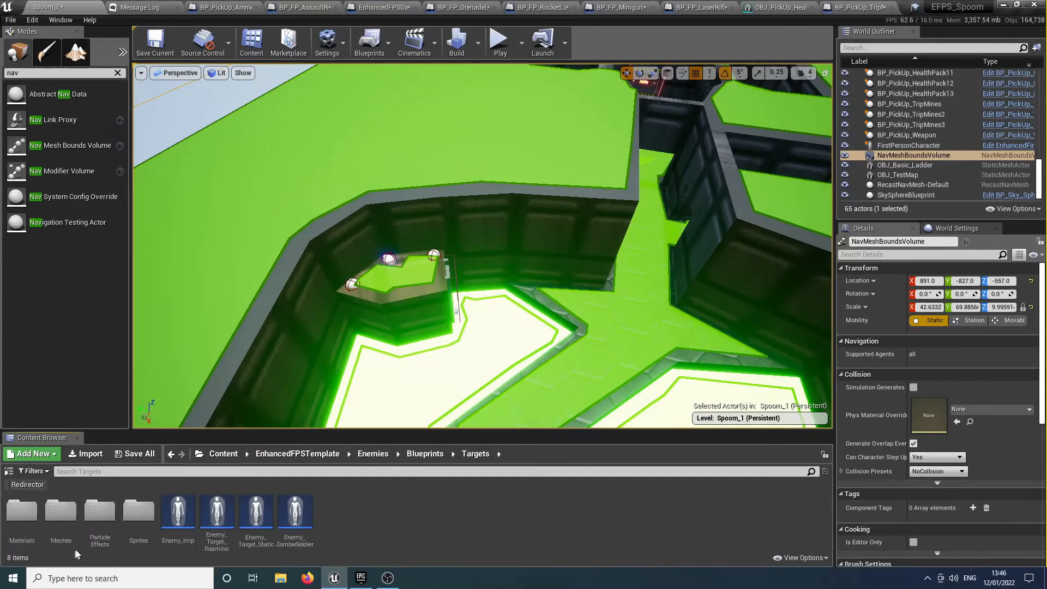
pyautogui.moveTo(184, 516); pyautogui.dragTo(402, 273)
pyautogui.moveTo(402, 273)
pyautogui.mouseDown(button='right')
pyautogui.moveTo(306, 339)
pyautogui.moveTo(402, 257)
pyautogui.mouseUp(button='right')
pyautogui.press('f')
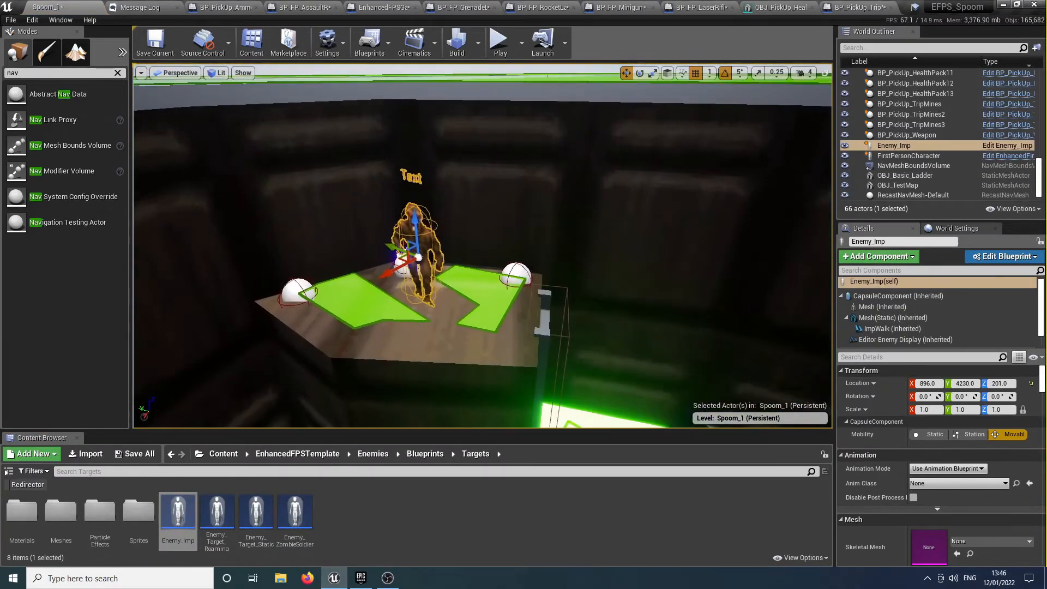
pyautogui.moveTo(417, 225); pyautogui.dragTo(418, 193)
pyautogui.press('End')
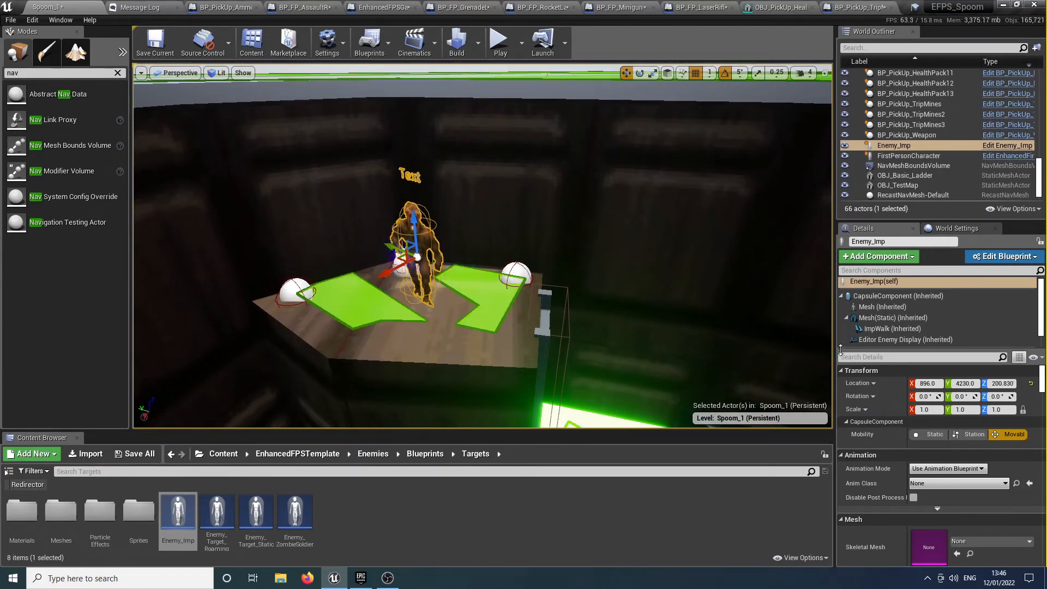
# Set the imp's projectile speed to 20, projectile damage to 20 and enemy health to 40
pyautogui.scroll(-10, 967, 409)
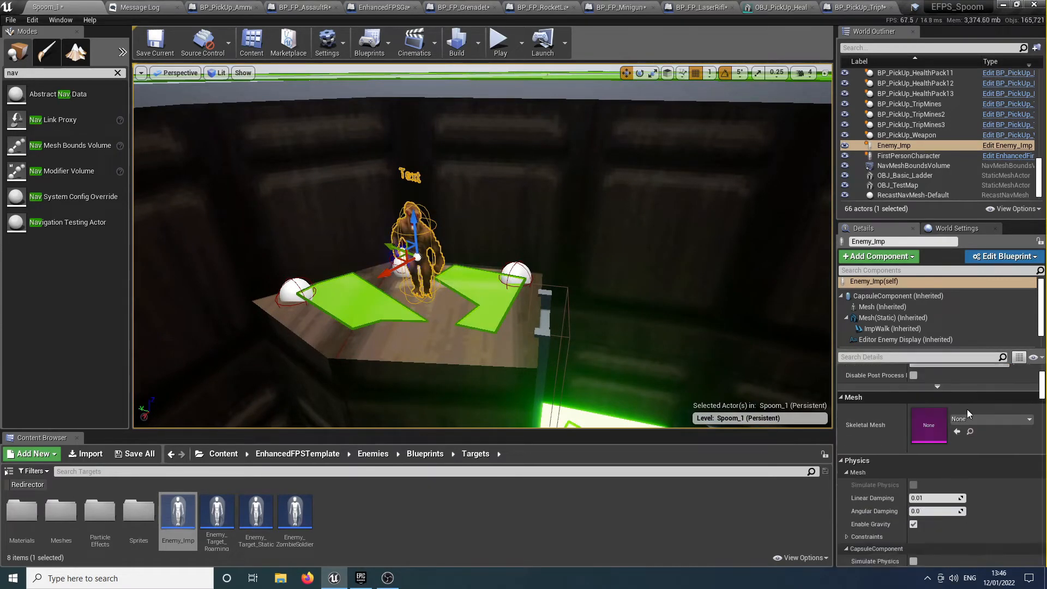
pyautogui.scroll(-8, 967, 409)
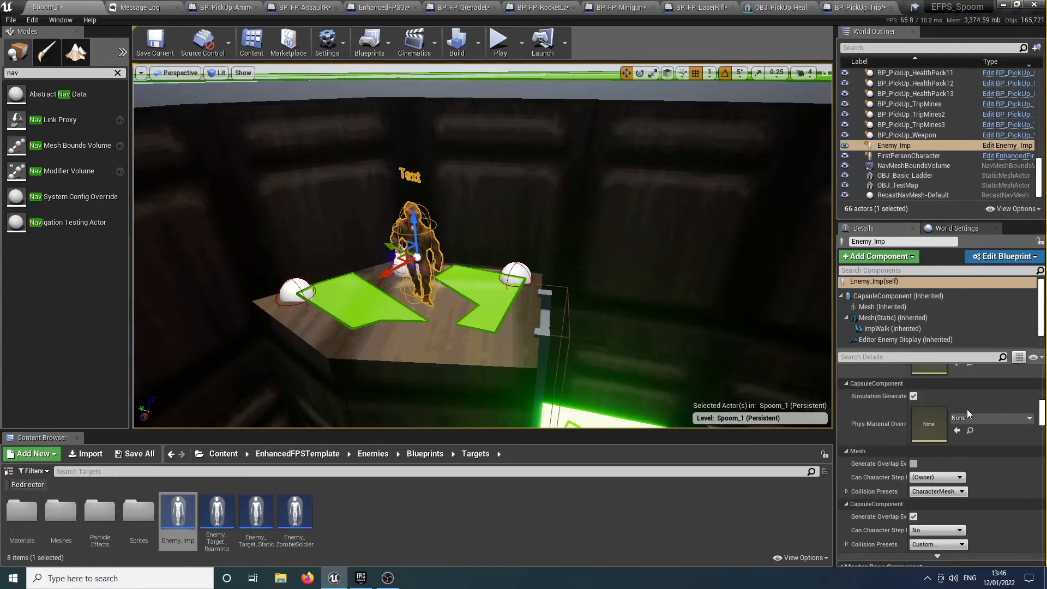
pyautogui.scroll(-8, 967, 409)
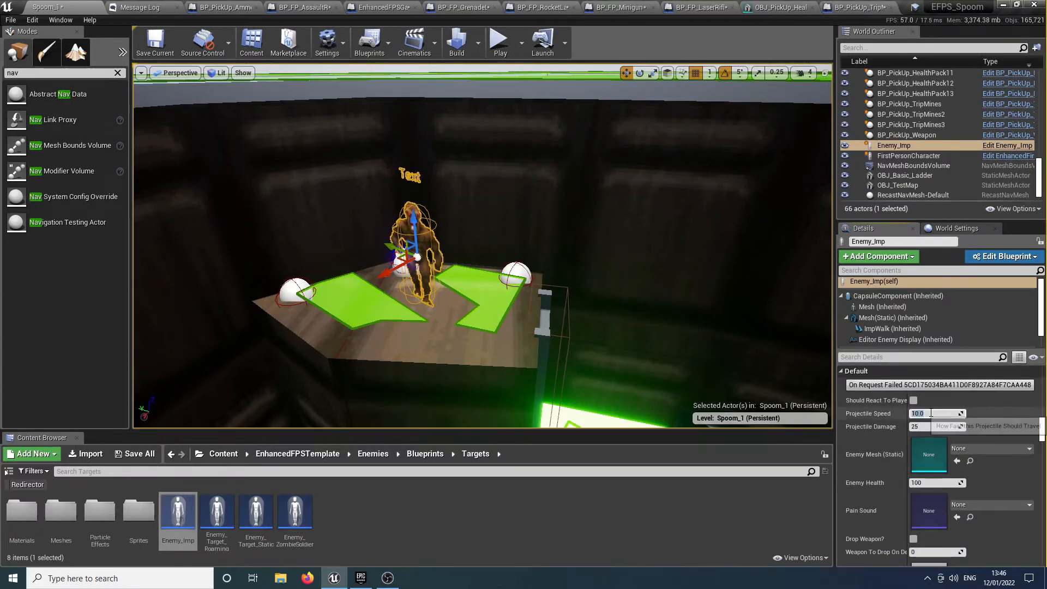
pyautogui.press('Tab')
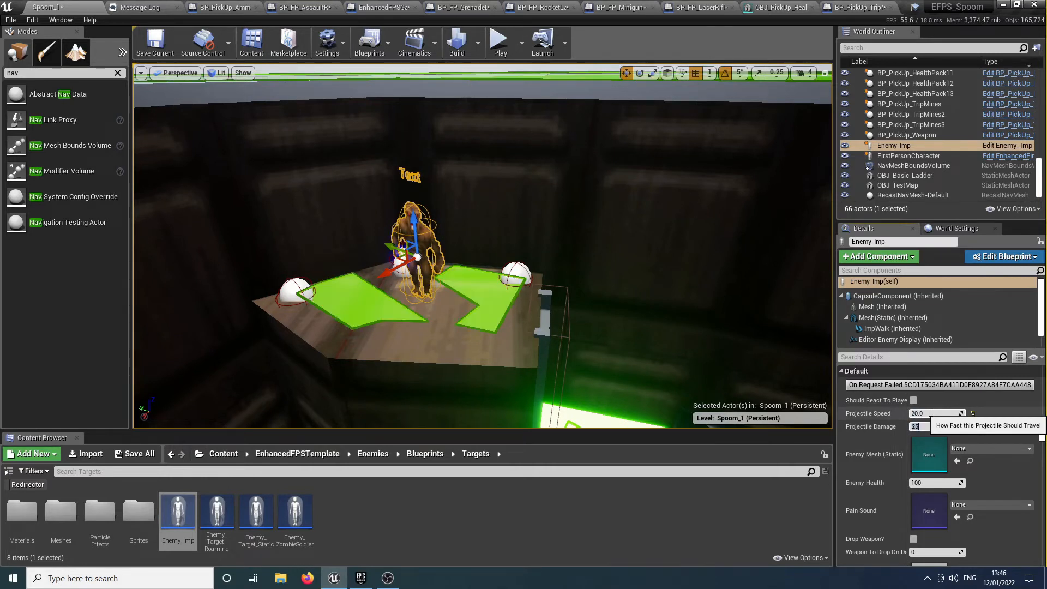
pyautogui.write('20')
pyautogui.press('Tab')
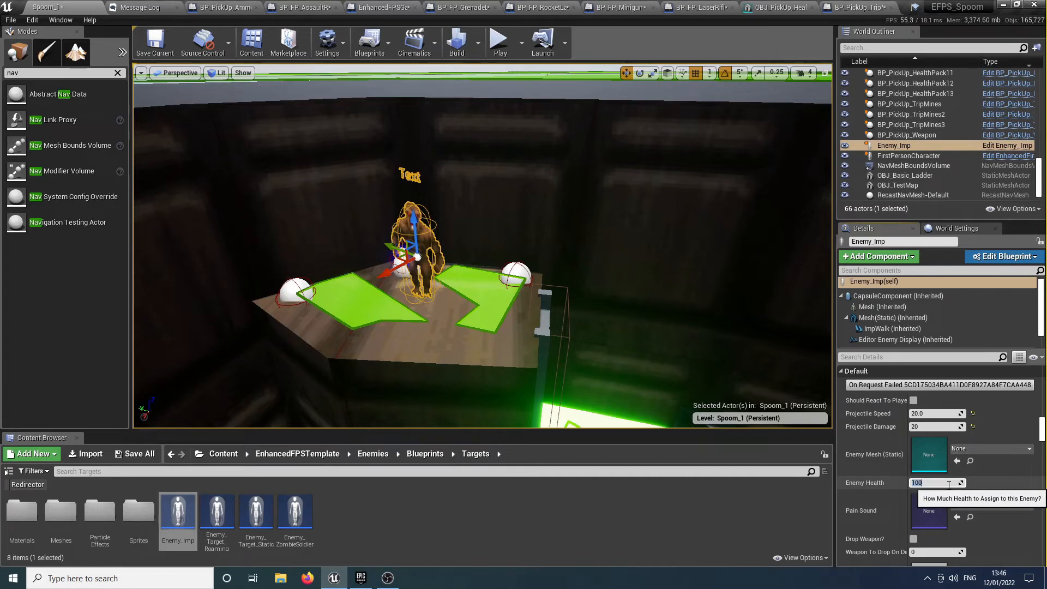
pyautogui.press('Return')
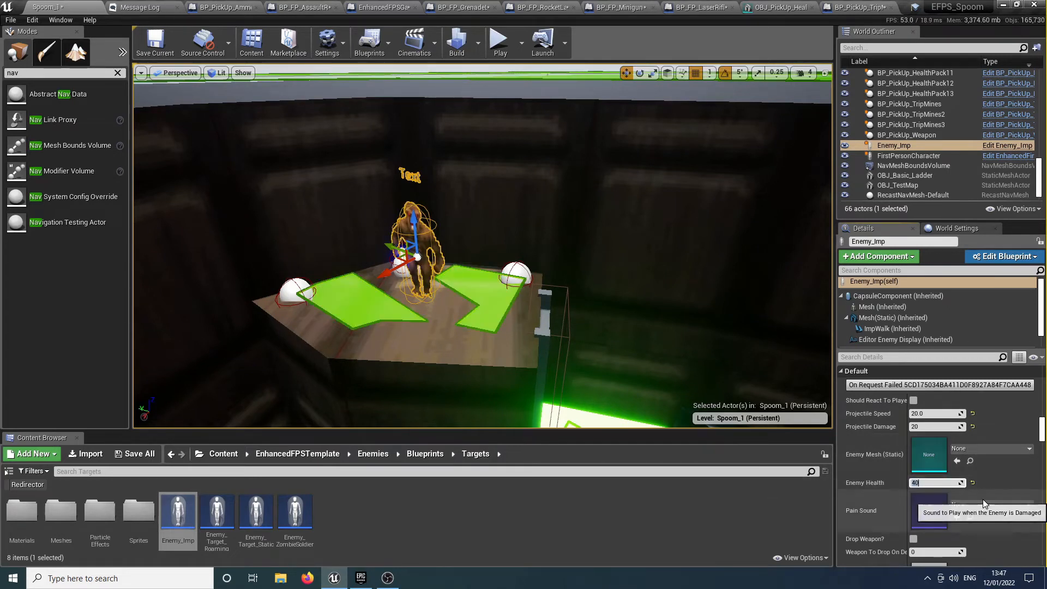
# Assign SFX_Growl_1 as the imp's pain sound
pyautogui.click(983, 504)
pyautogui.write('growl')
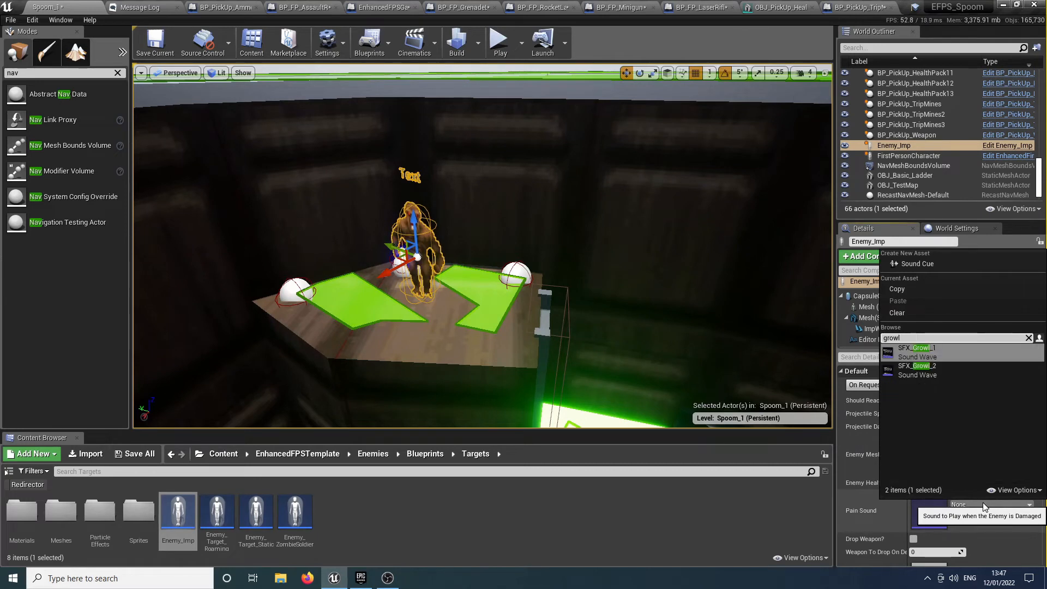
pyautogui.press('Return')
# Assign SFX_Growl_2 as the imp's death sound
pyautogui.scroll(-2, 990, 451)
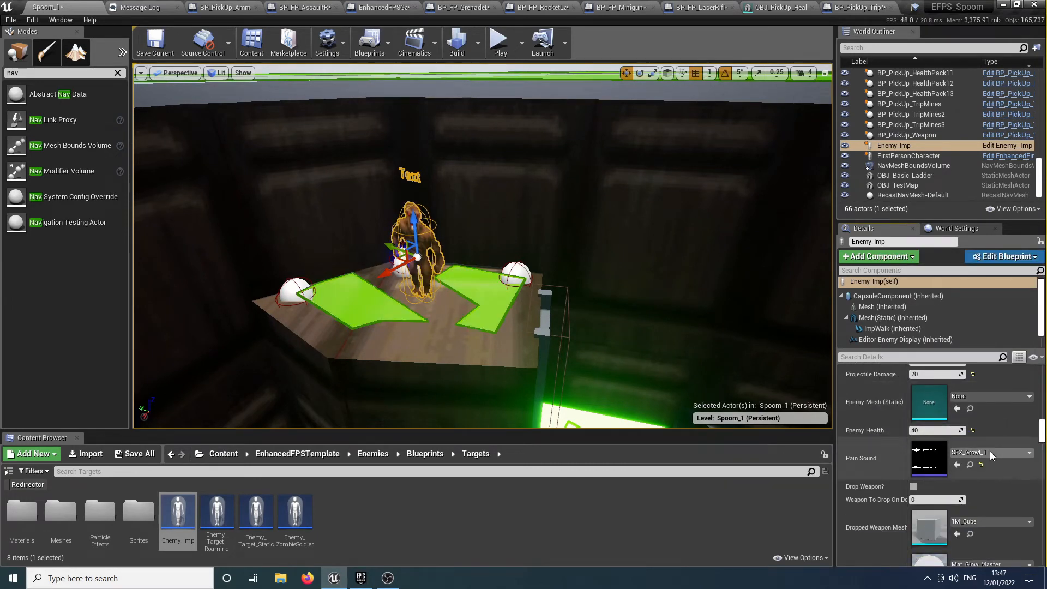
pyautogui.scroll(-3, 990, 451)
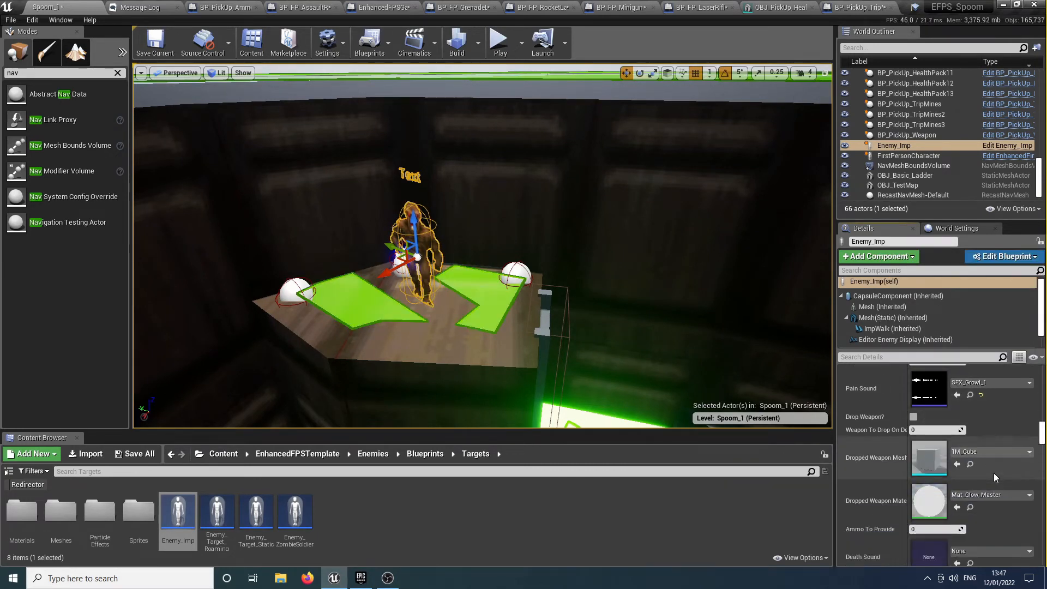
pyautogui.scroll(-2, 994, 473)
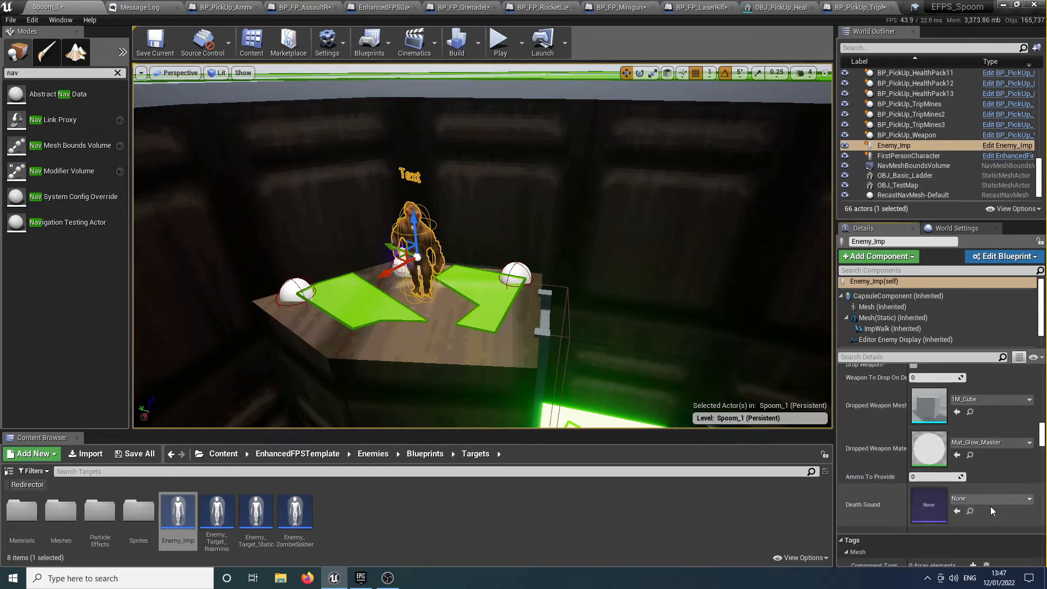
pyautogui.click(990, 502)
pyautogui.write('growl')
pyautogui.press('Down')
pyautogui.press('Down')
pyautogui.press('Return')
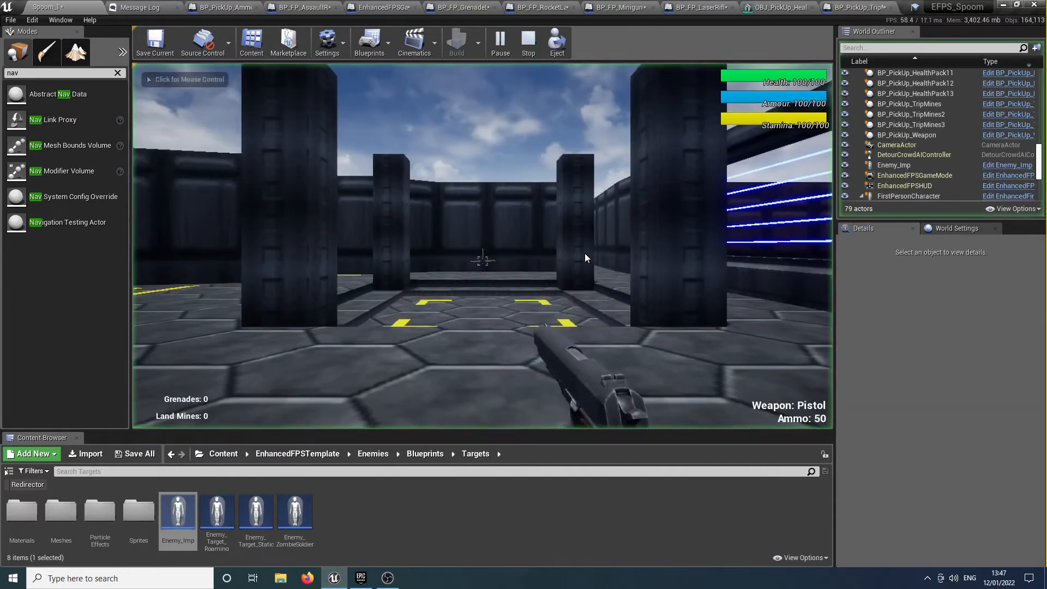
# Playtest the level, running from the start area through the corridors to the green pool room with the imp
pyautogui.click(585, 253)
pyautogui.press('w')
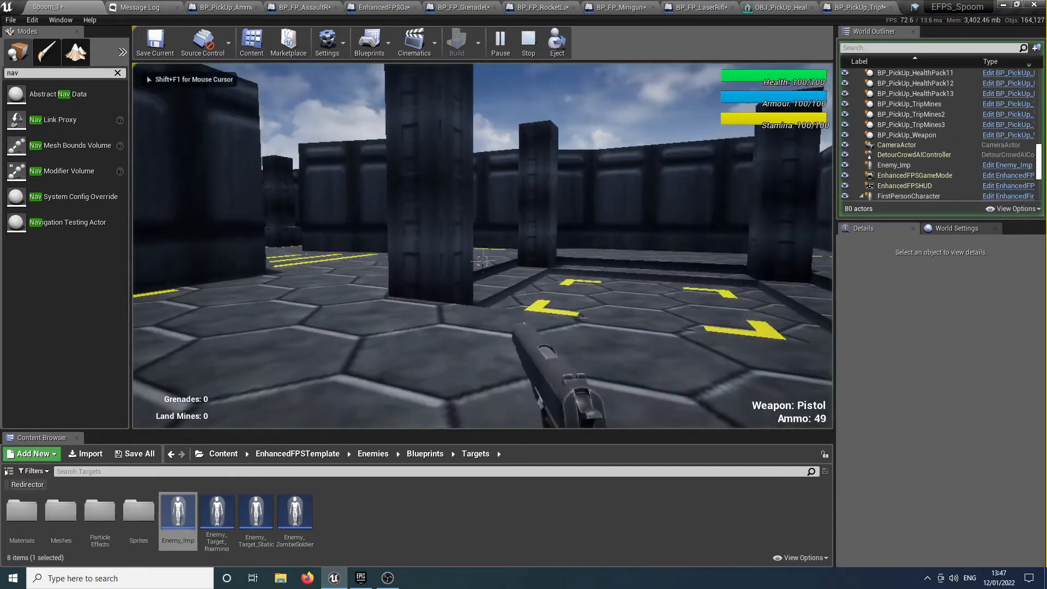
pyautogui.hotkey('shift', 'w')
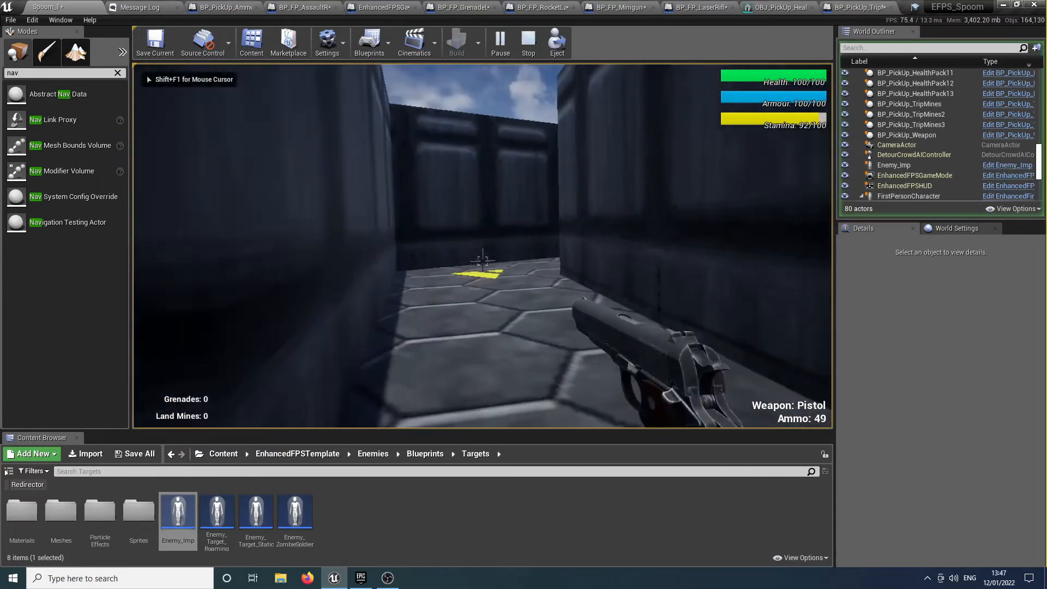
pyautogui.hotkey('shift', 'w')
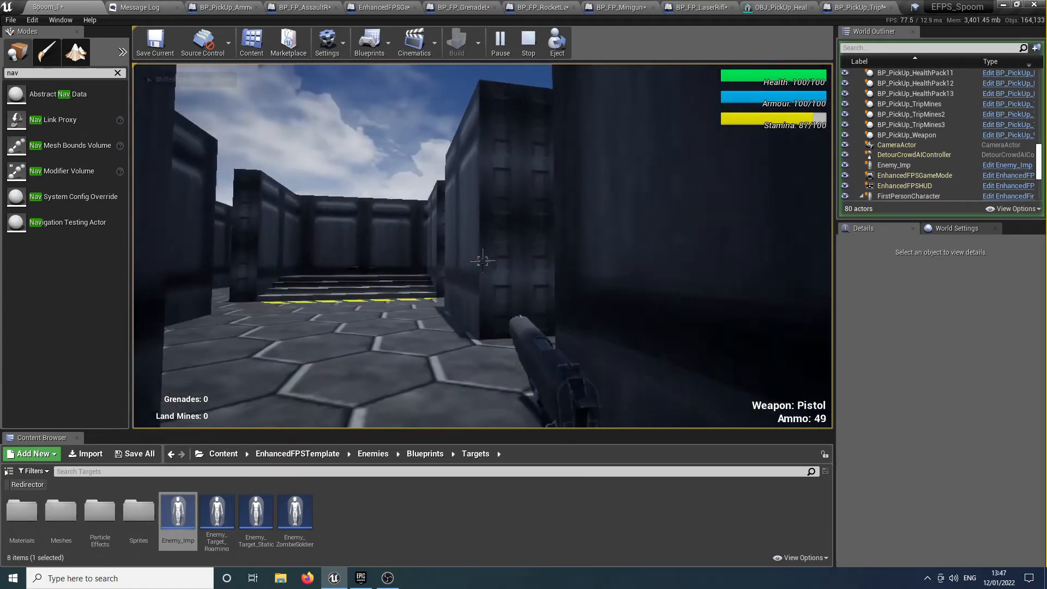
pyautogui.hotkey('shift', 'w')
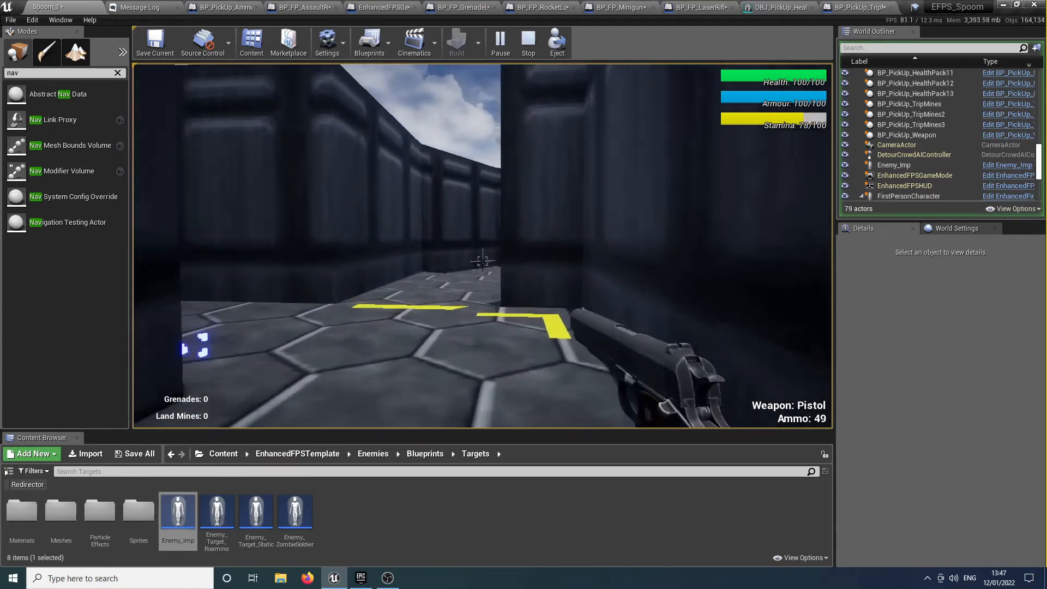
pyautogui.hotkey('shift', 'w')
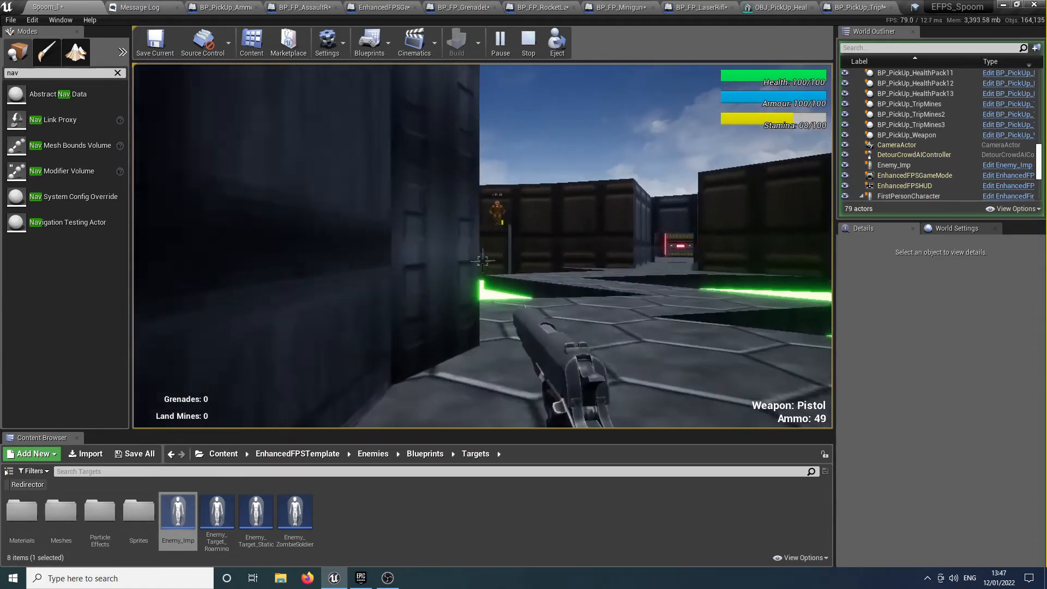
pyautogui.press('w')
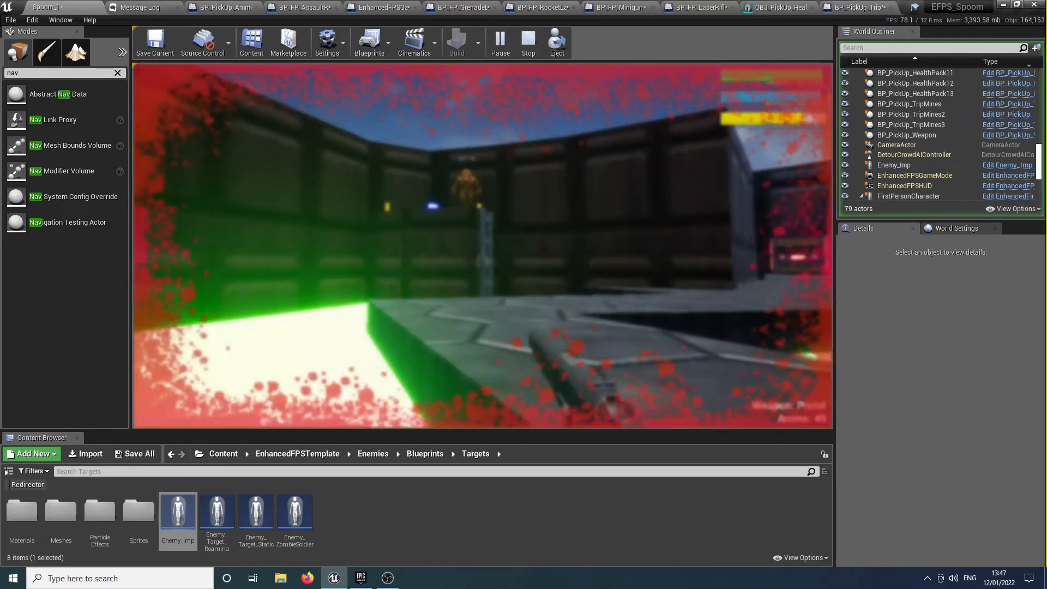
# Shoot the imp on the keycard platform with the pistol until it dies, testing its attack and health
pyautogui.click(482, 261)
pyautogui.click(483, 260)
pyautogui.click(483, 261)
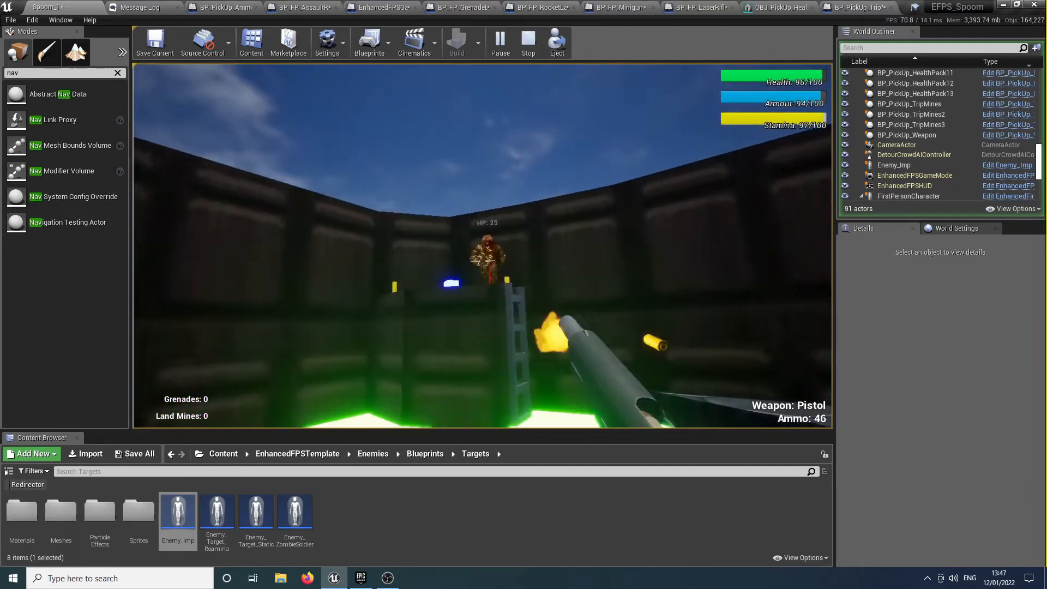
pyautogui.click(483, 260)
pyautogui.press('s')
pyautogui.click(483, 260)
pyautogui.click(483, 260)
pyautogui.press('w')
pyautogui.click(483, 260)
pyautogui.click(482, 261)
pyautogui.click(483, 260)
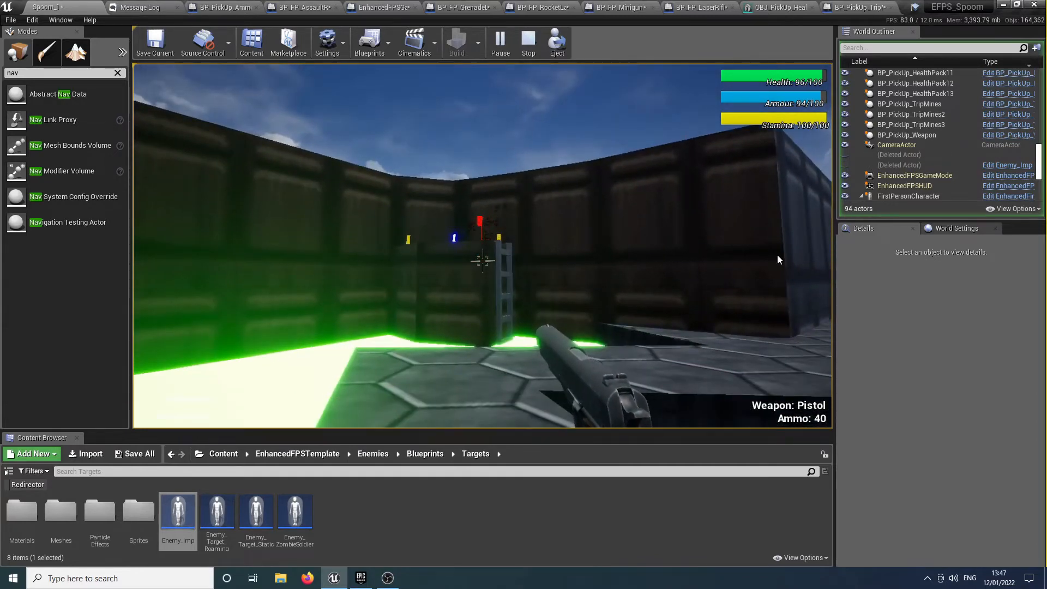
# Stop the playtest and enable the imp's Should React To Player option
pyautogui.press('Escape')
pyautogui.click(456, 219)
pyautogui.scroll(5, 1024, 418)
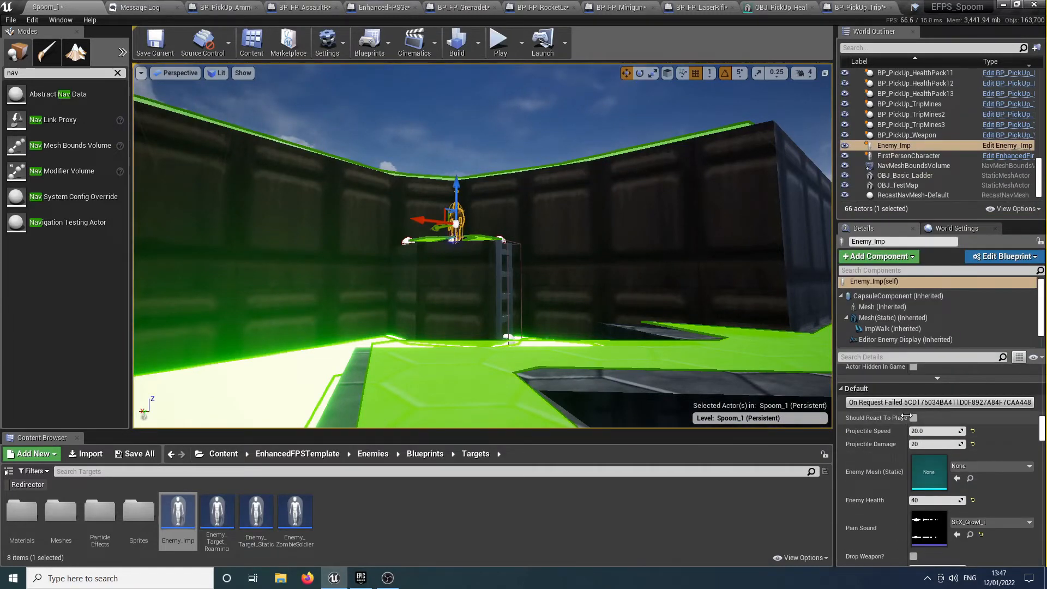
pyautogui.click(914, 419)
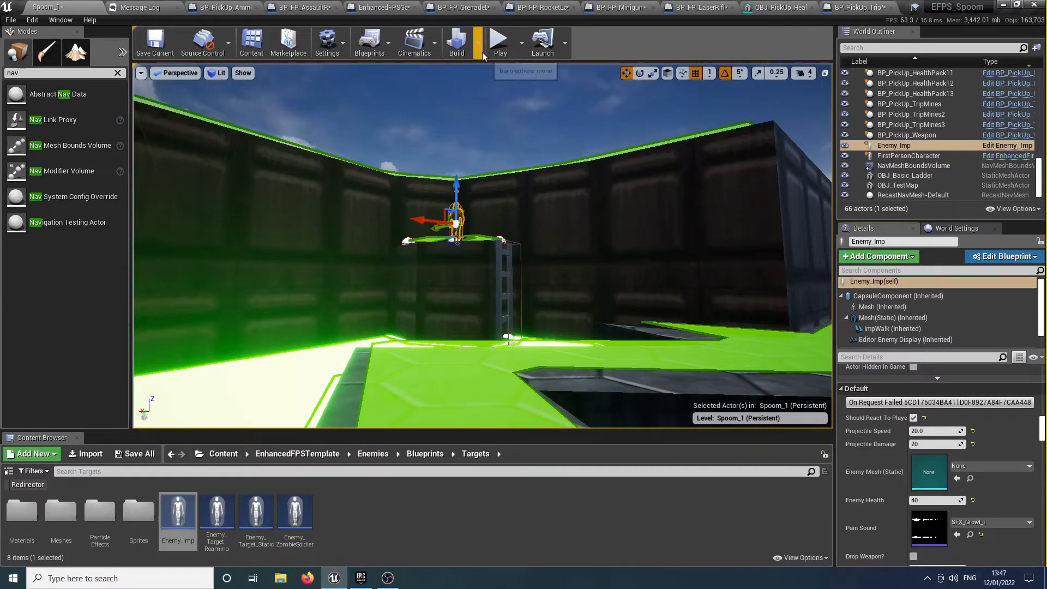
# Playtest the level, collecting the shotgun on the way to the green pool room
pyautogui.click(499, 48)
pyautogui.hotkey('shift', 'w')
pyautogui.hotkey('shift', 'w')
pyautogui.hotkey('shift', 'w')
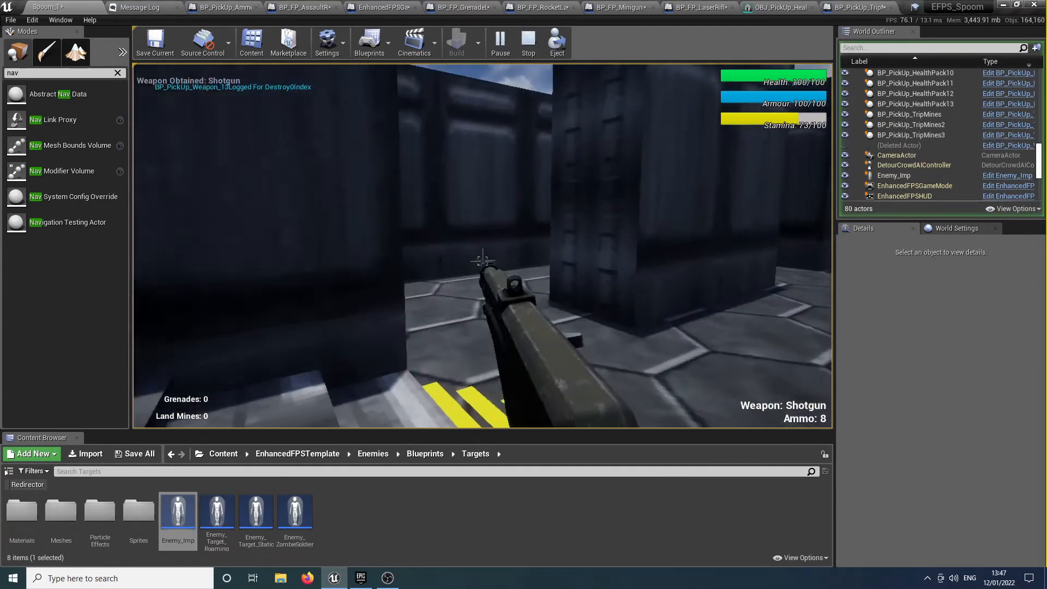
pyautogui.hotkey('shift', 'w')
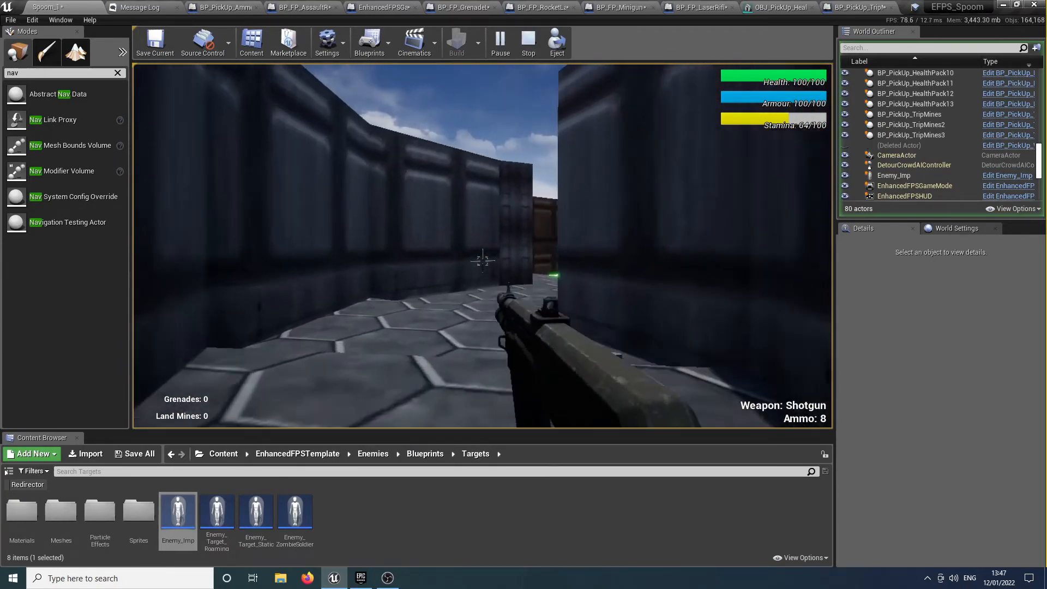
pyautogui.hotkey('shift', 'w')
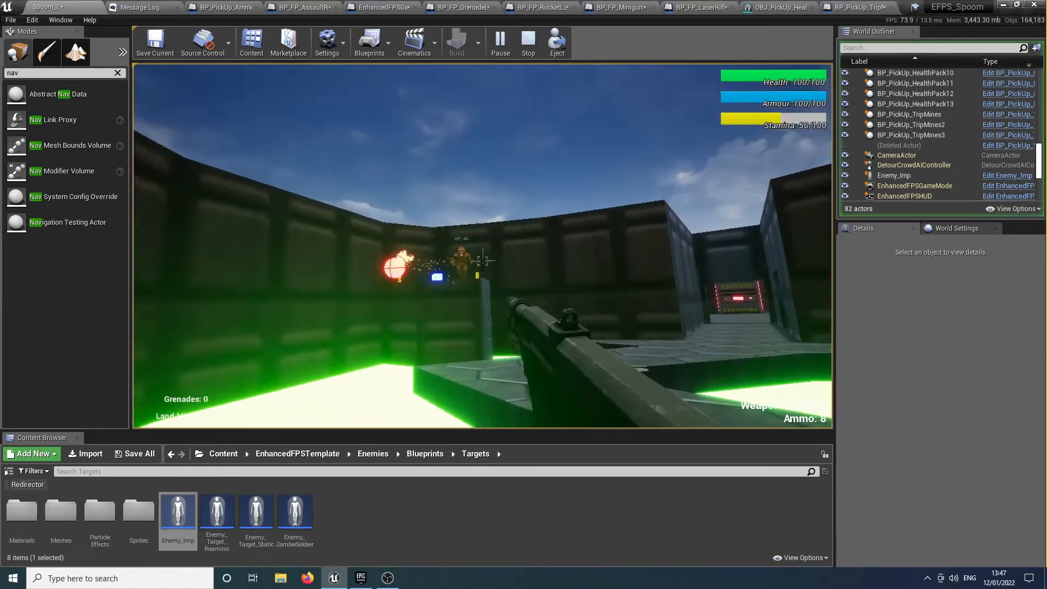
# Shoot the imp on the keycard platform with the shotgun until it dies, then end the playtest
pyautogui.click(483, 260)
pyautogui.click(482, 260)
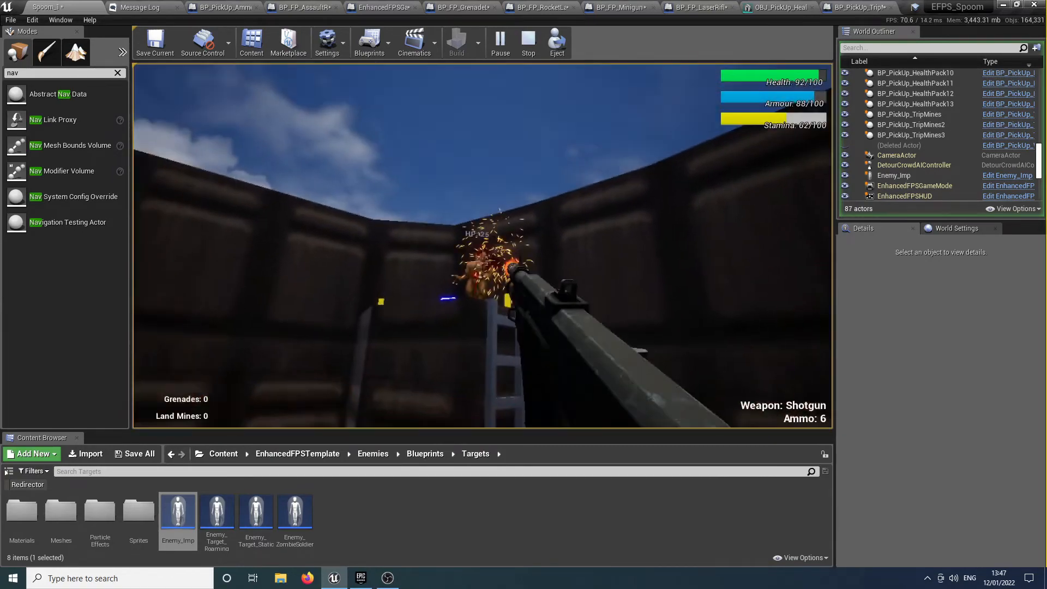
pyautogui.click(483, 260)
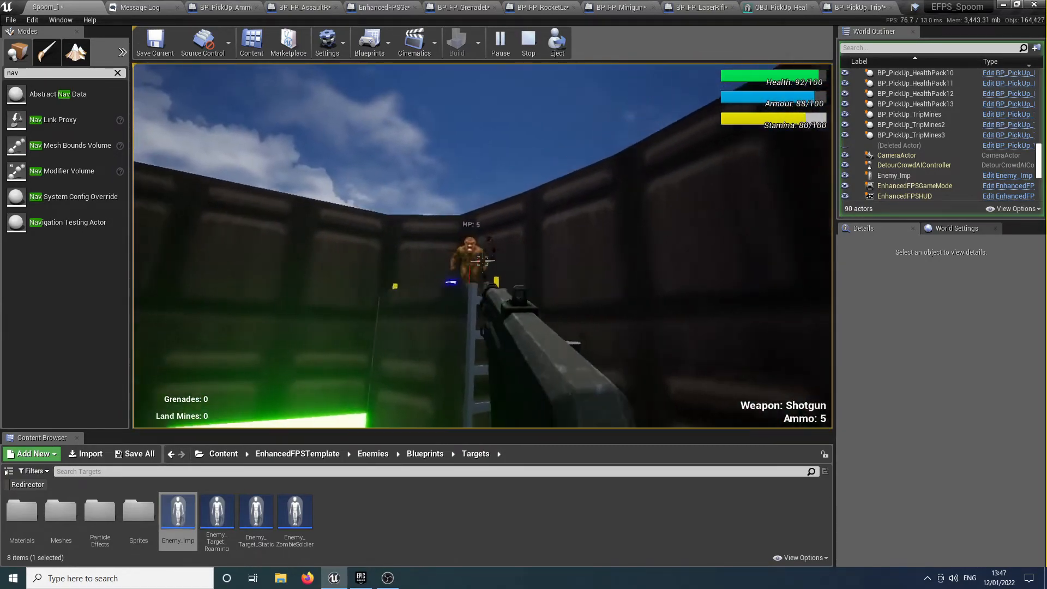
pyautogui.click(483, 261)
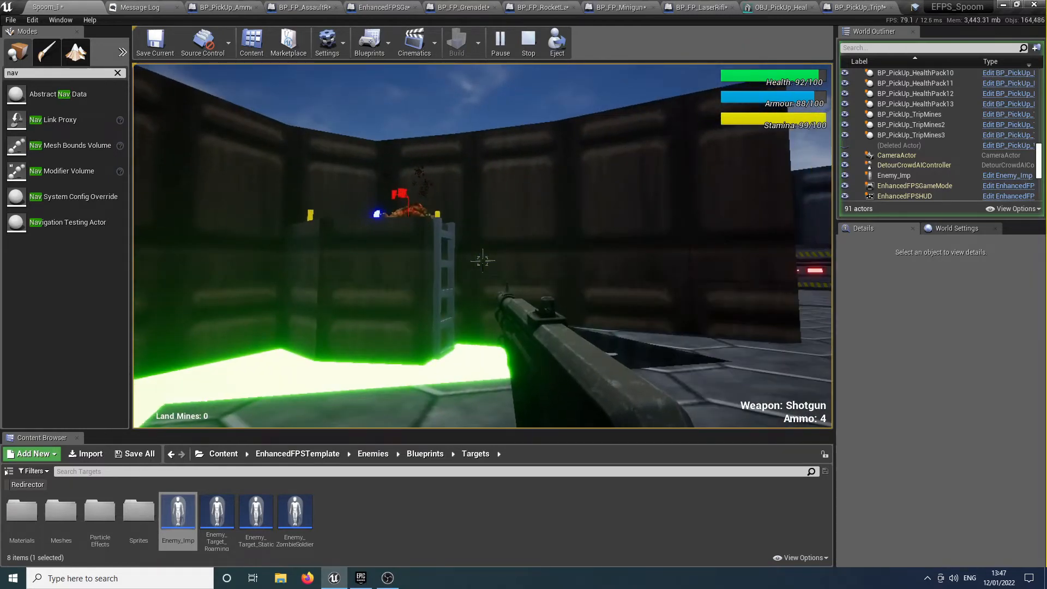
pyautogui.press('Escape')
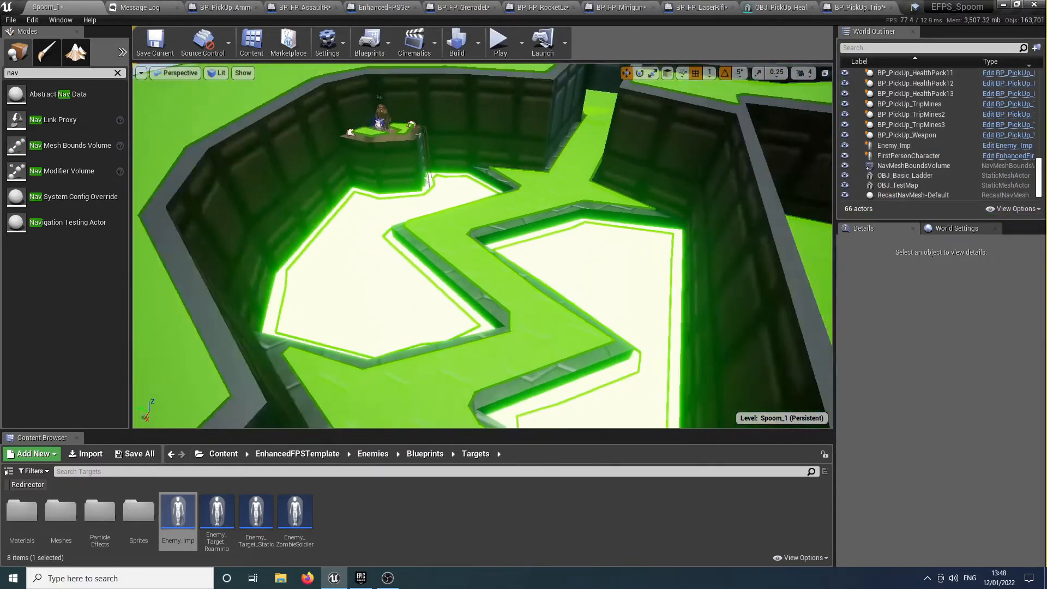
# Enable Simulation Generates Hit Events and Generate Overlap Events in the OBJ_TestMap mesh's collision settings
pyautogui.click(288, 178)
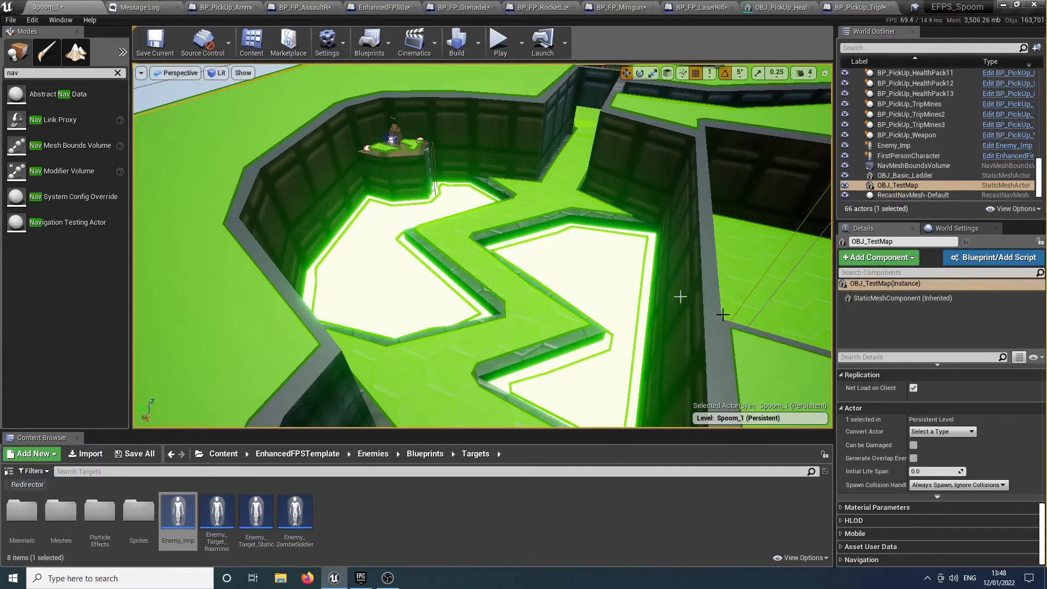
pyautogui.scroll(3, 945, 413)
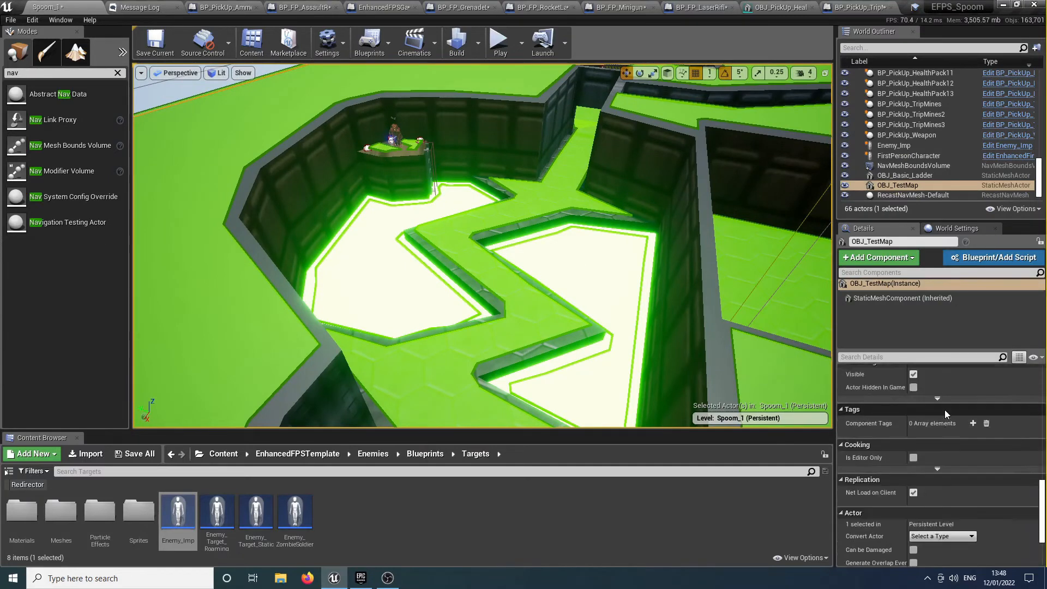
pyautogui.scroll(5, 945, 411)
pyautogui.click(914, 420)
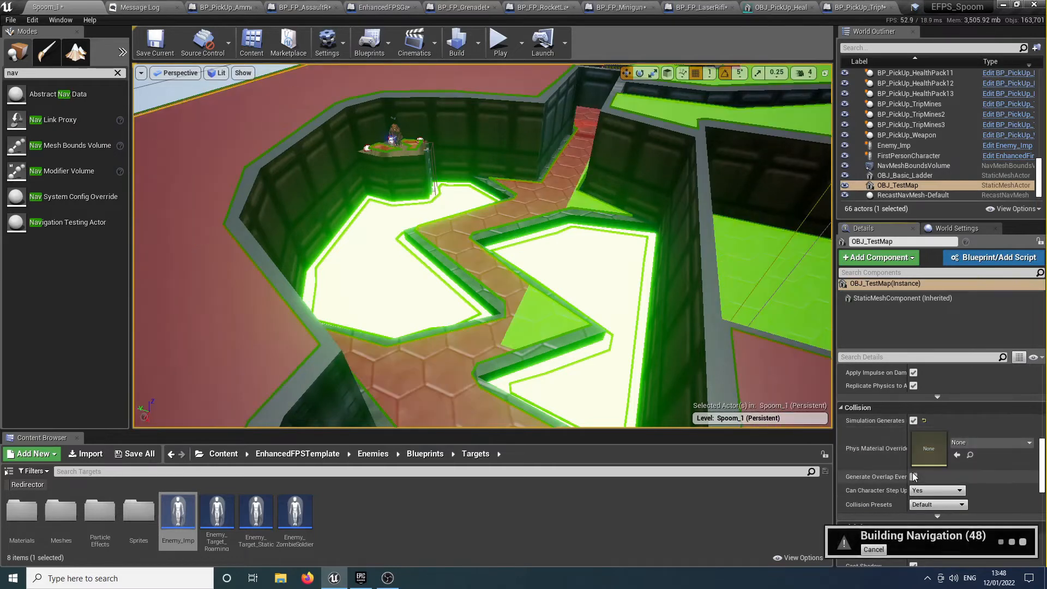
pyautogui.click(913, 477)
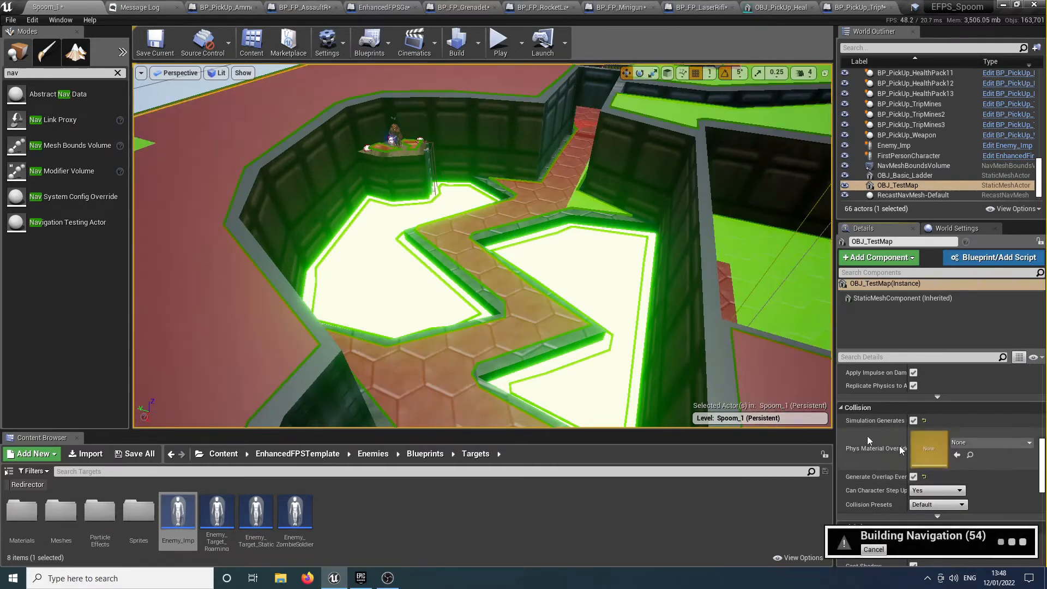
# Playtest the level again, running through the corridors to the green pool room with only the pistol
pyautogui.click(497, 43)
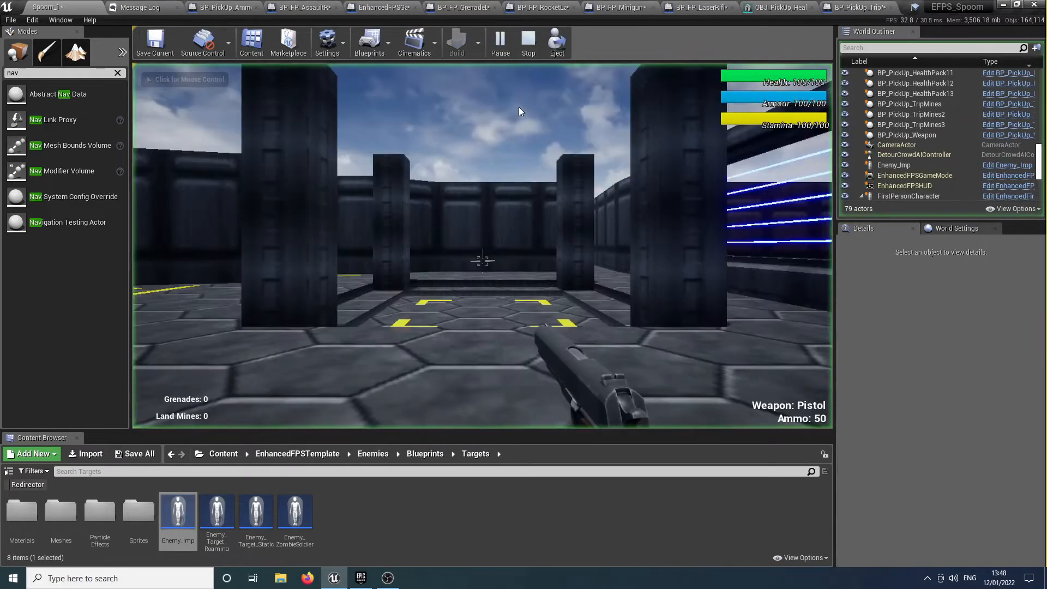
pyautogui.hotkey('shift', 'w')
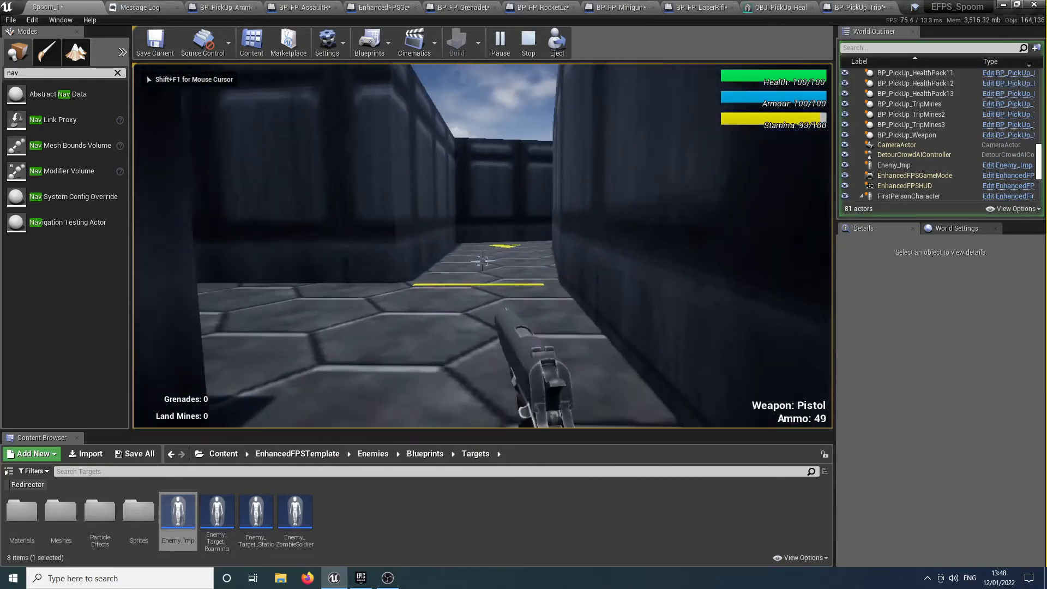
pyautogui.press('w')
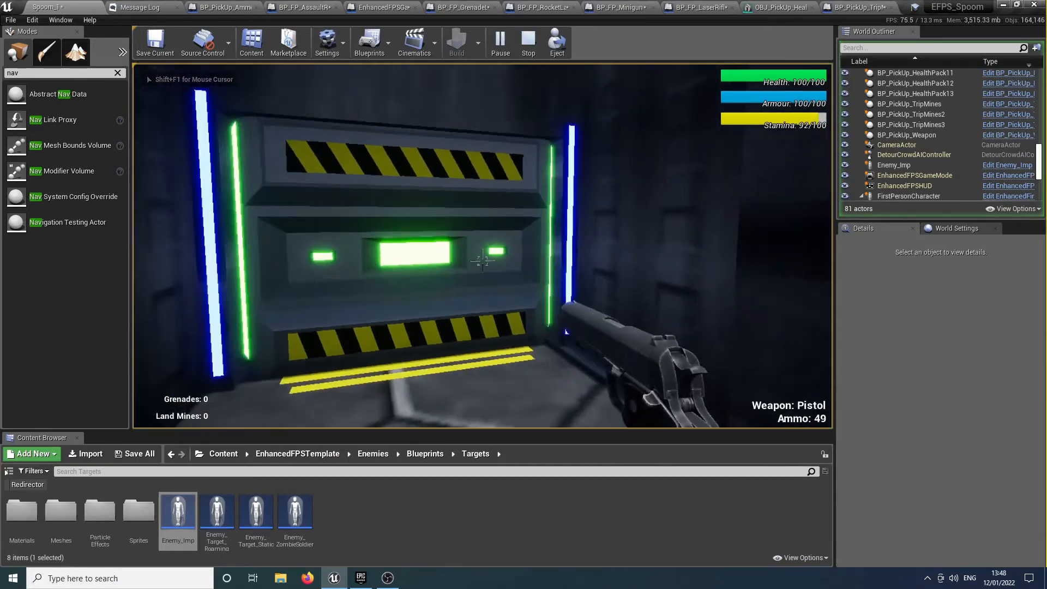
pyautogui.hotkey('shift', 'w')
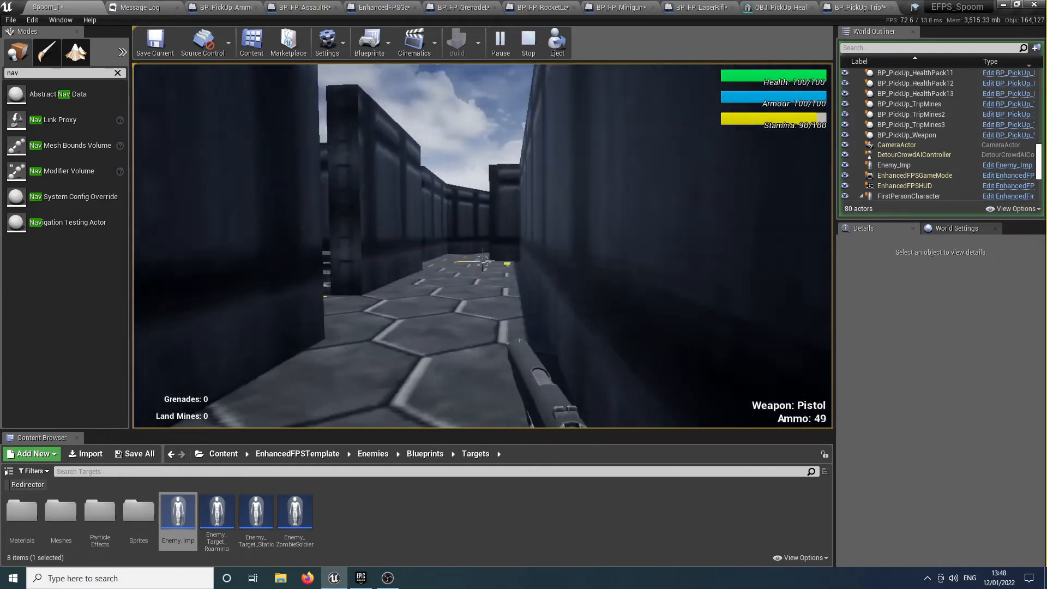
pyautogui.hotkey('shift', 'w')
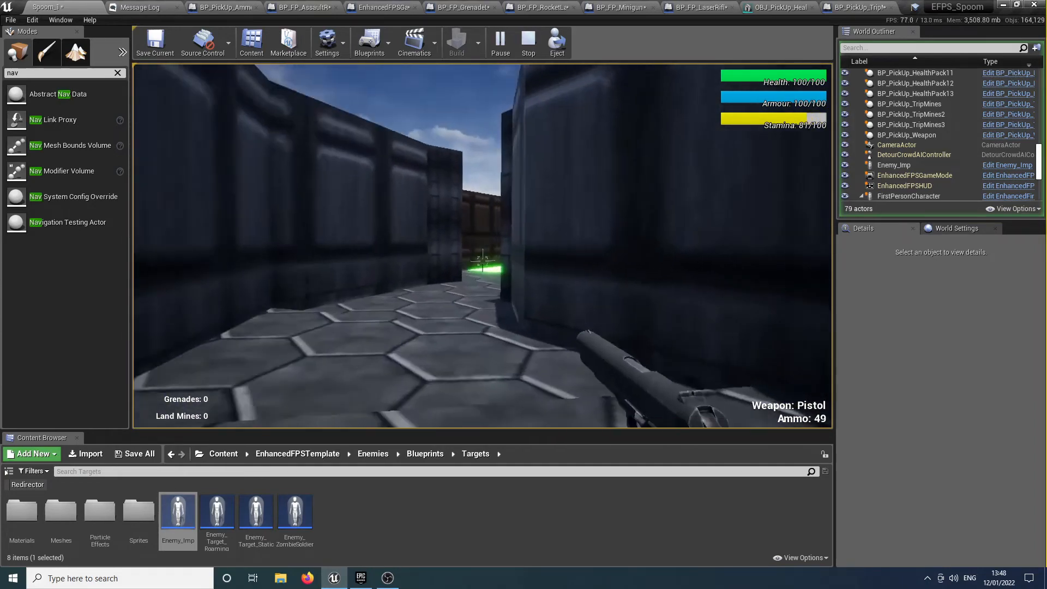
# Fight the imp on the keycard platform with the pistol, testing its fireball attacks, and back away
pyautogui.click(483, 261)
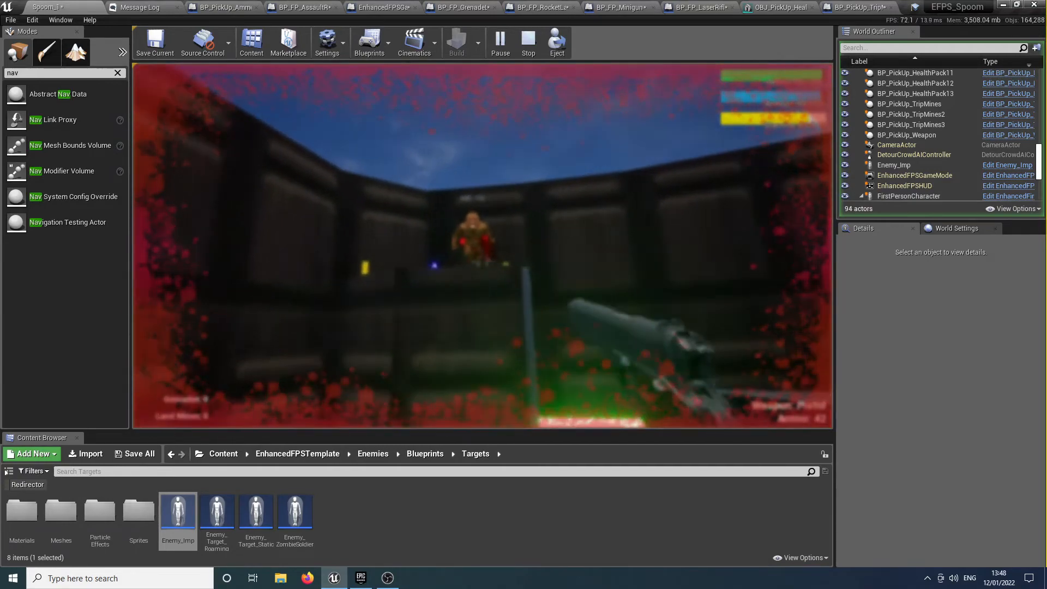
pyautogui.click(483, 261)
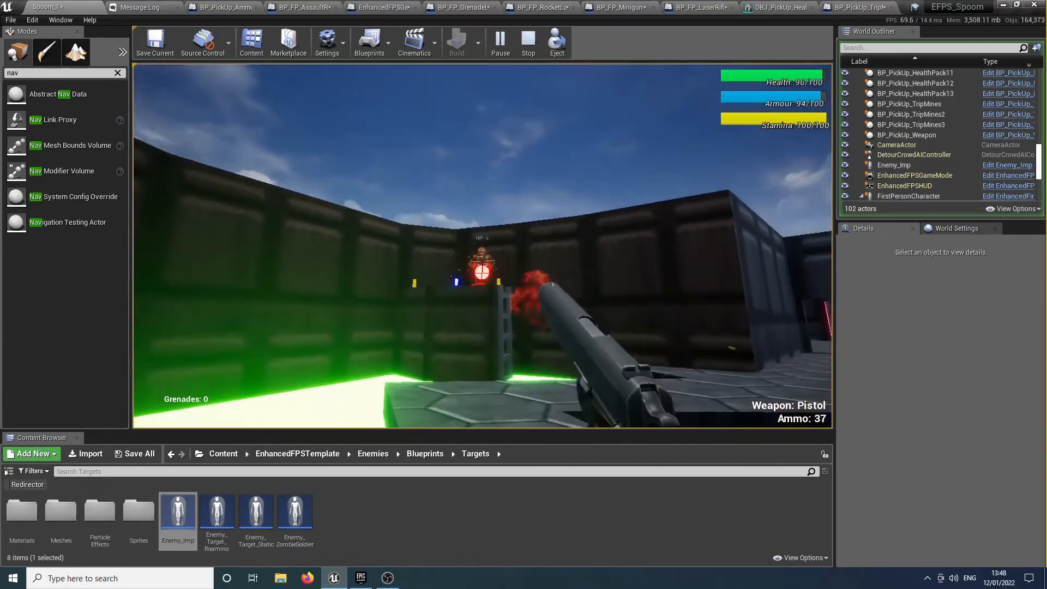
pyautogui.press('s')
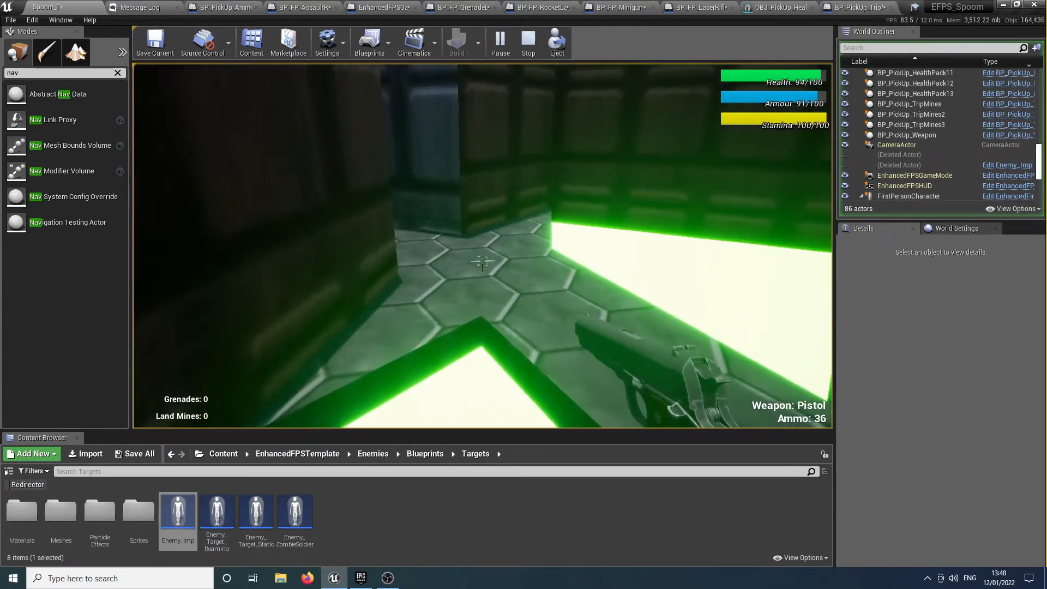
# Run to the blue keycard door, pass through it to collect the pistol ammo inside, and stop the playtest
pyautogui.hotkey('shift', 'w')
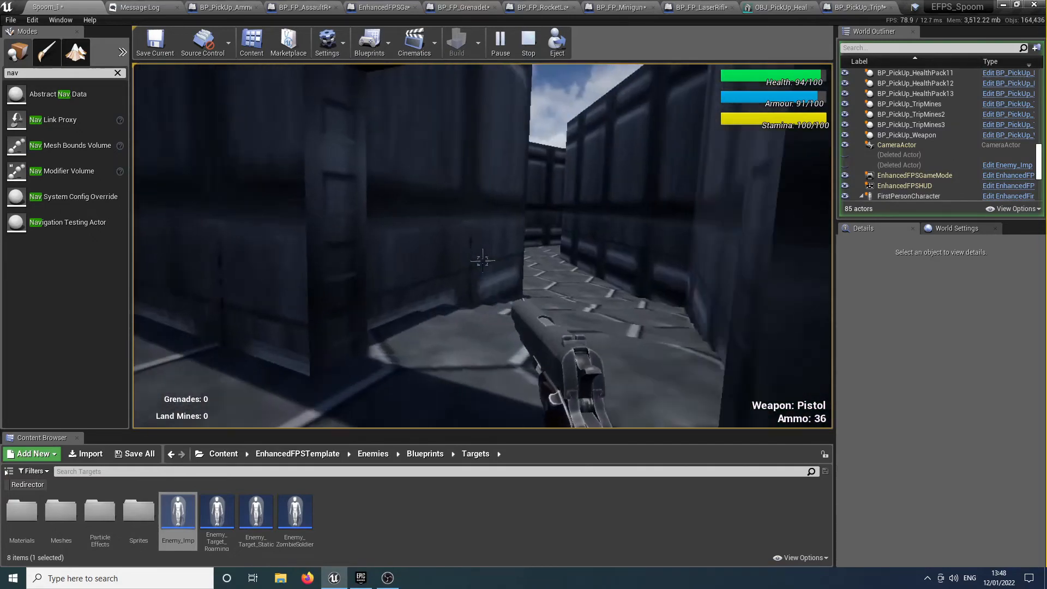
pyautogui.hotkey('shift', 'w')
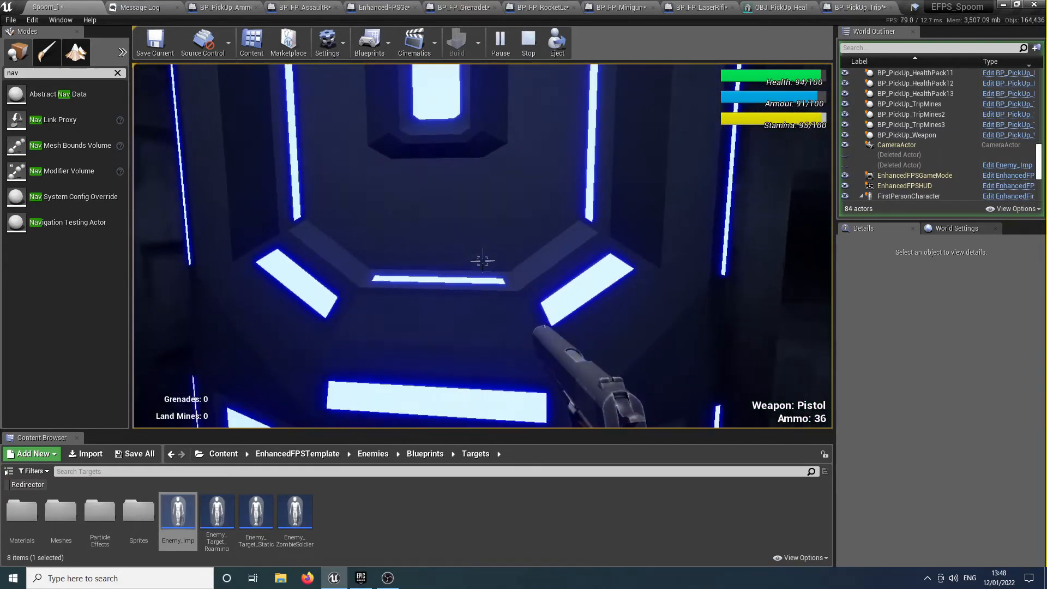
pyautogui.press('s')
pyautogui.press('w')
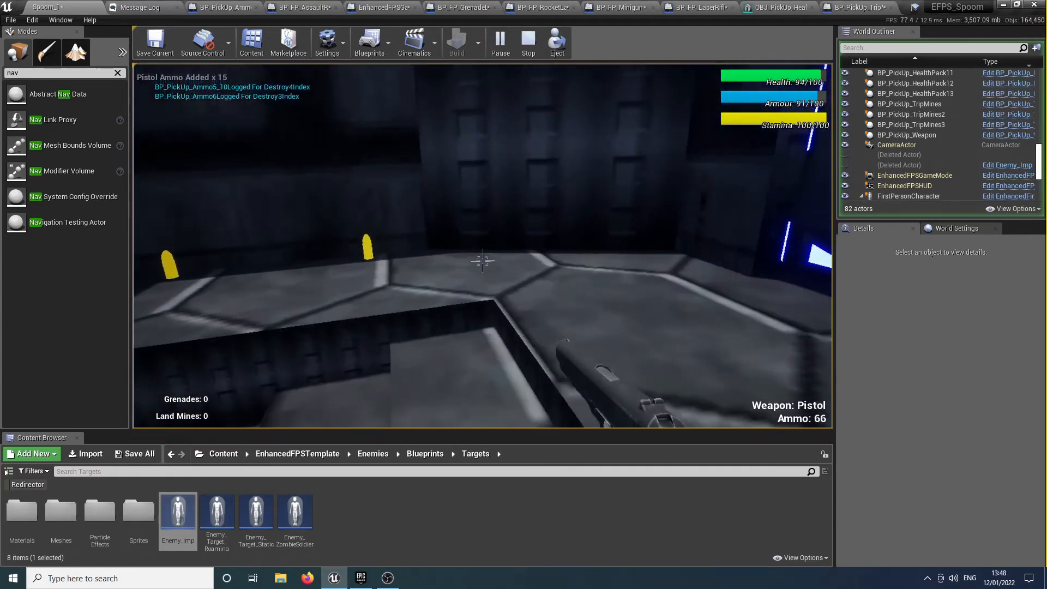
pyautogui.press('Escape')
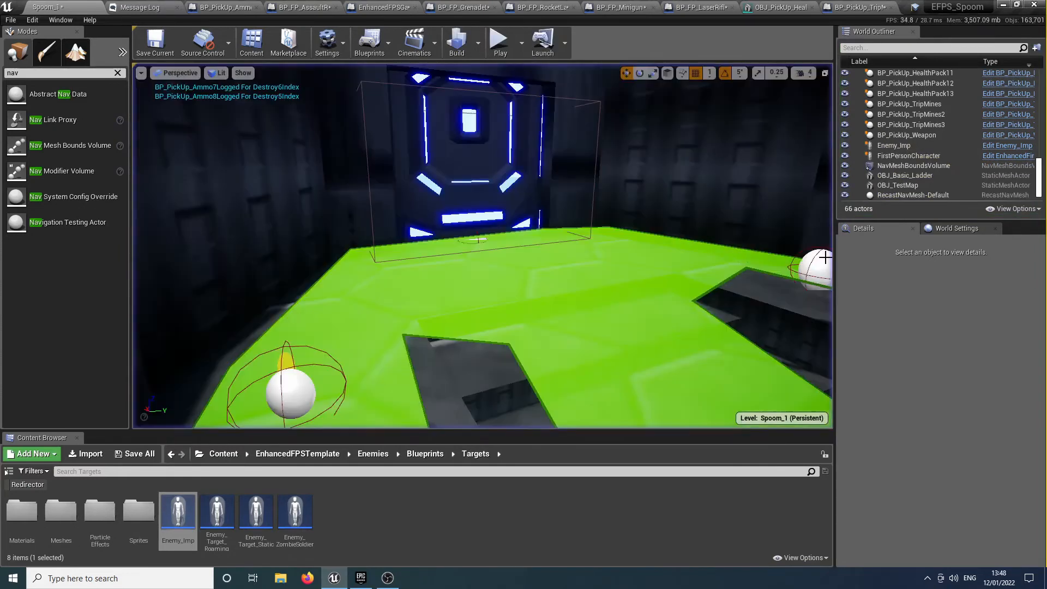
# Select the blue keycard door BP_KeyCard_Door2 and raise its Highest Point marker
pyautogui.moveTo(572, 248); pyautogui.dragTo(556, 228, button='right')
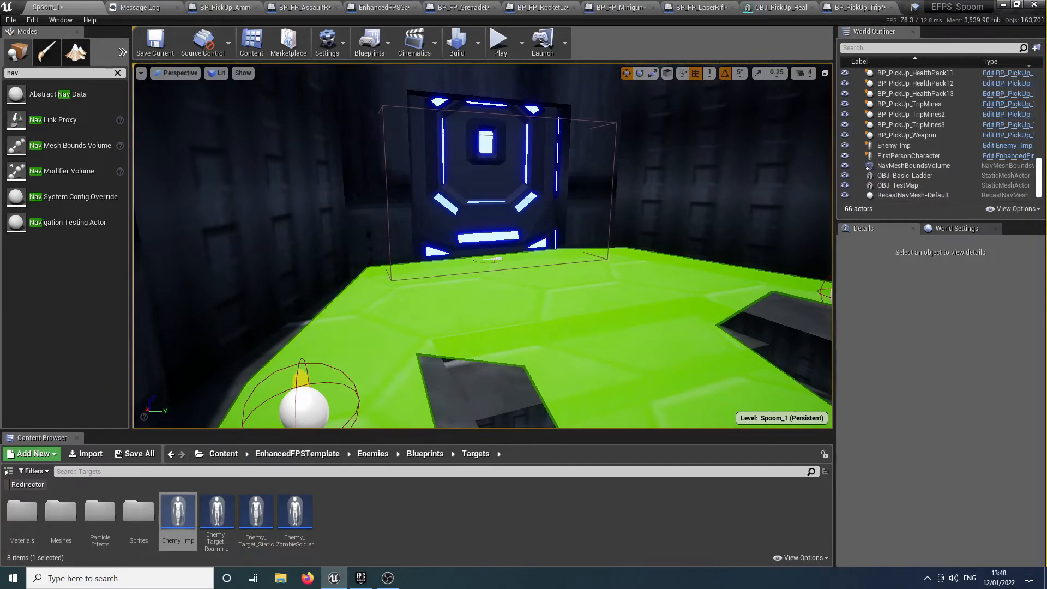
pyautogui.click(484, 257)
pyautogui.moveTo(487, 99); pyautogui.dragTo(486, 74)
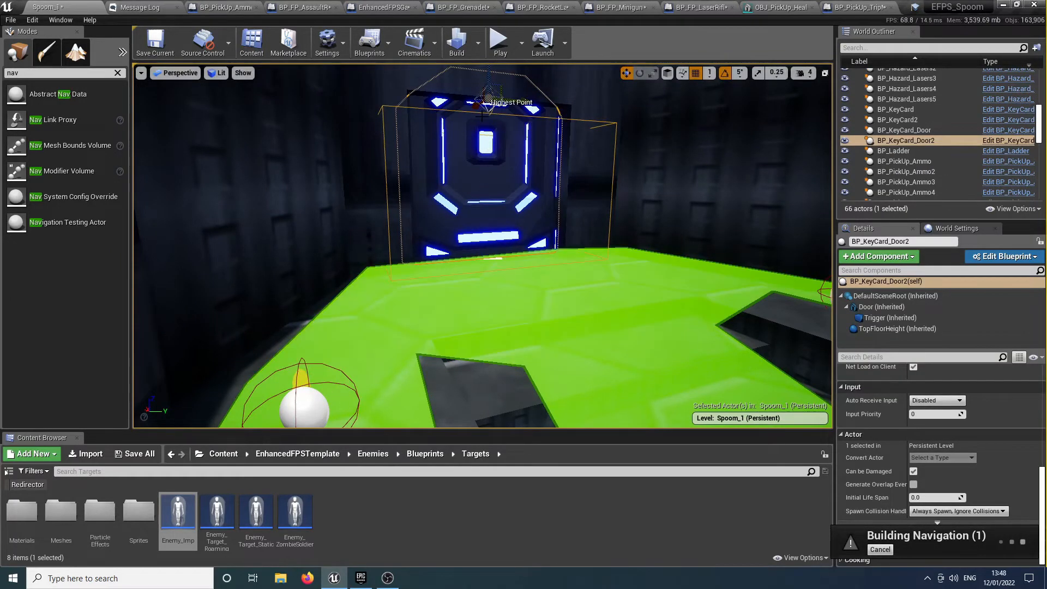
# Start another playtest, passing the green-lit door and picking up the shotgun before heading to the imp's room
pyautogui.click(501, 48)
pyautogui.click(483, 261)
pyautogui.hotkey('shift', 'w')
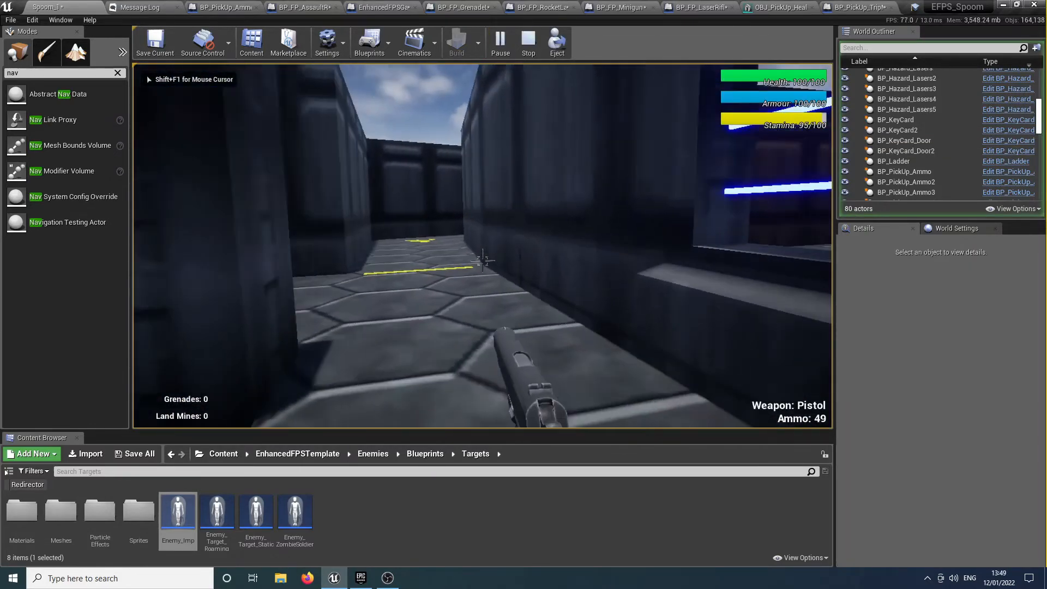
pyautogui.hotkey('shift', 'w')
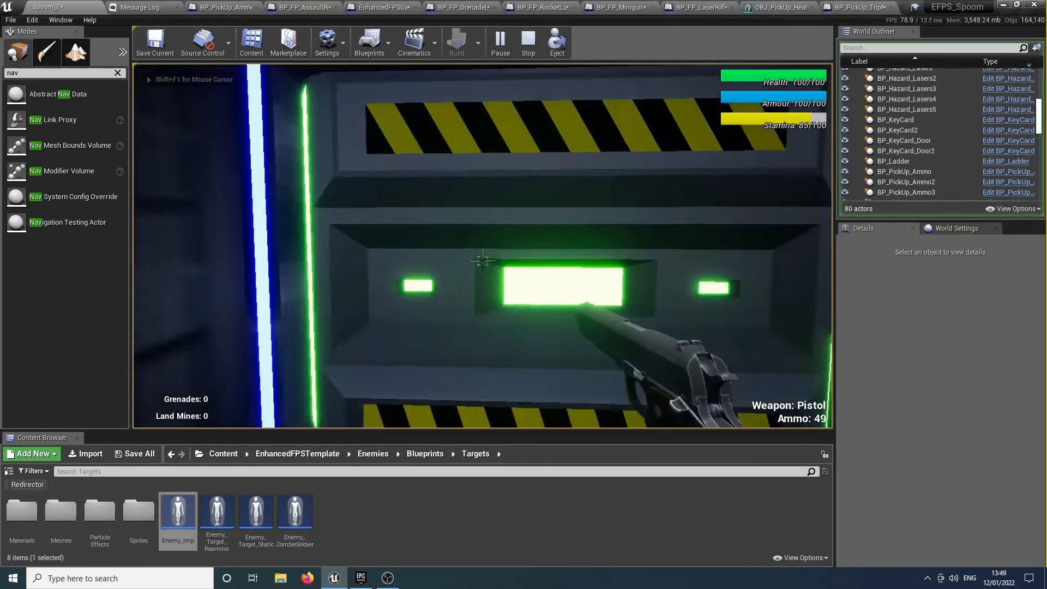
pyautogui.hotkey('shift', 'w')
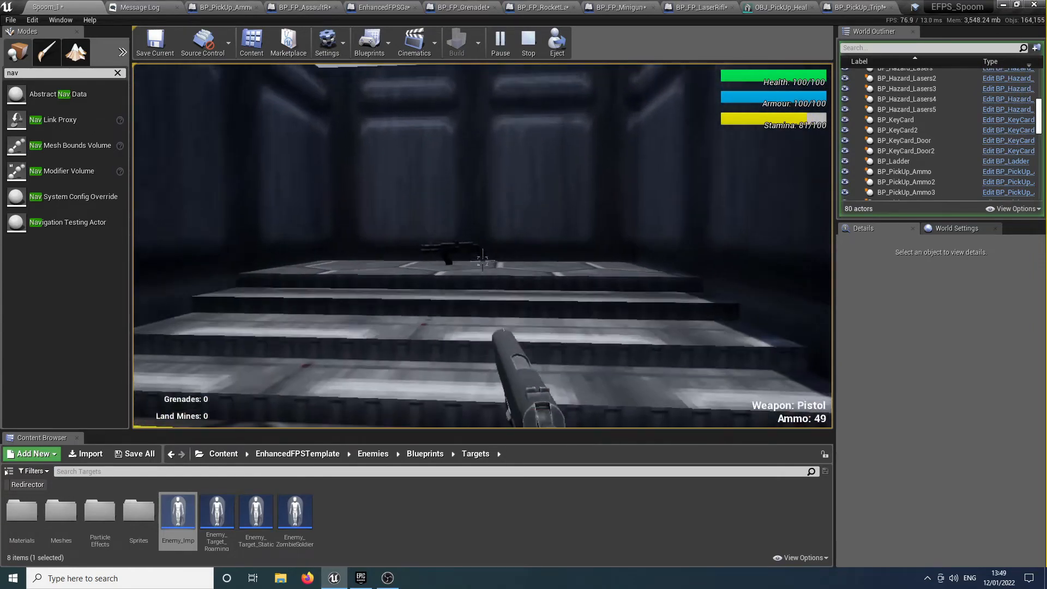
pyautogui.hotkey('shift', 'w')
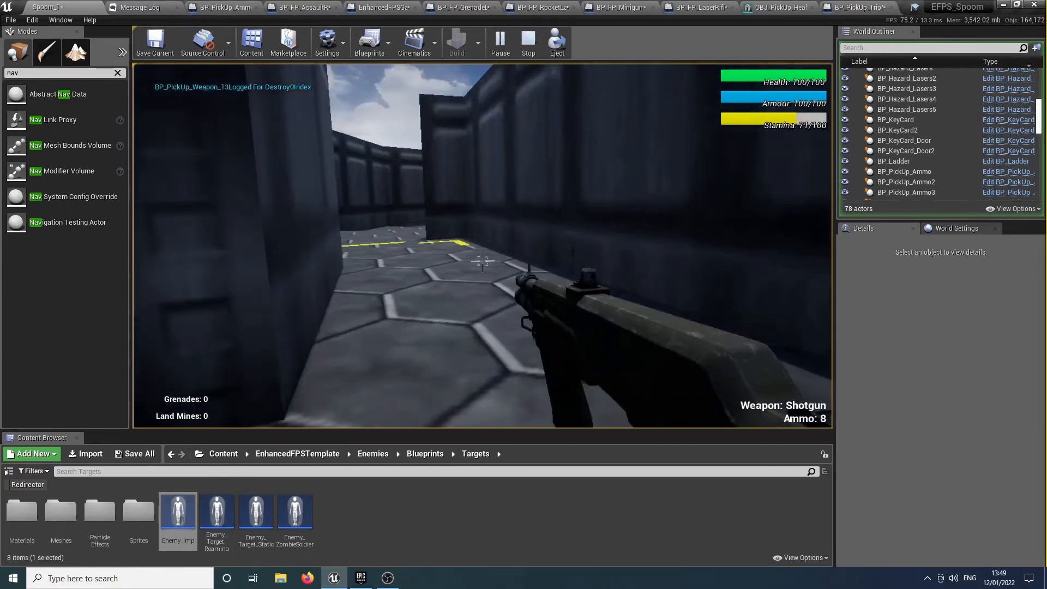
pyautogui.hotkey('shift', 'w')
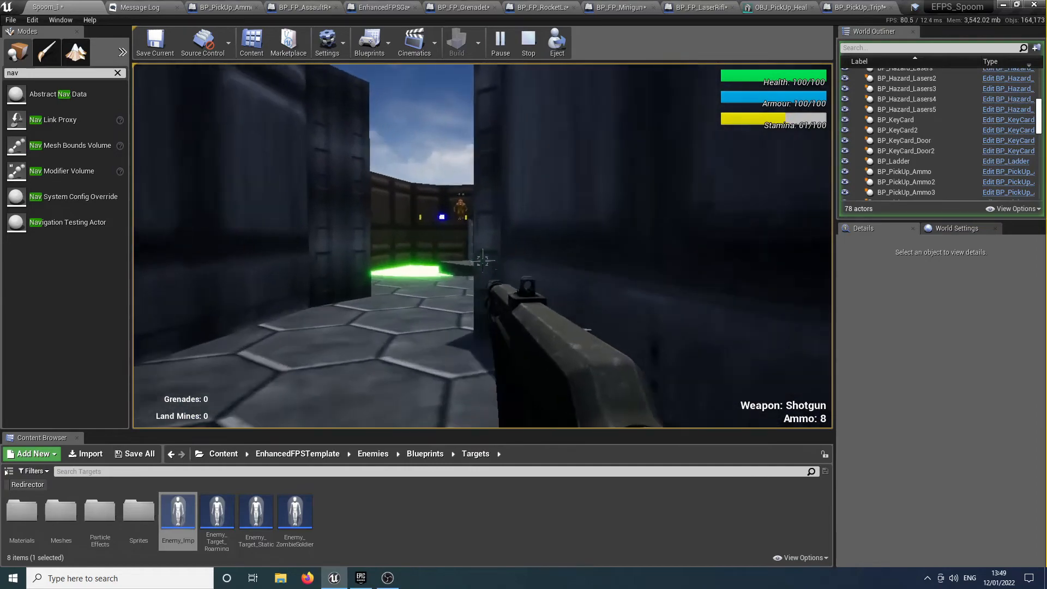
# Shoot the imp with the shotgun and advance to the ladder of the keycard platform
pyautogui.click(483, 260)
pyautogui.click(483, 260)
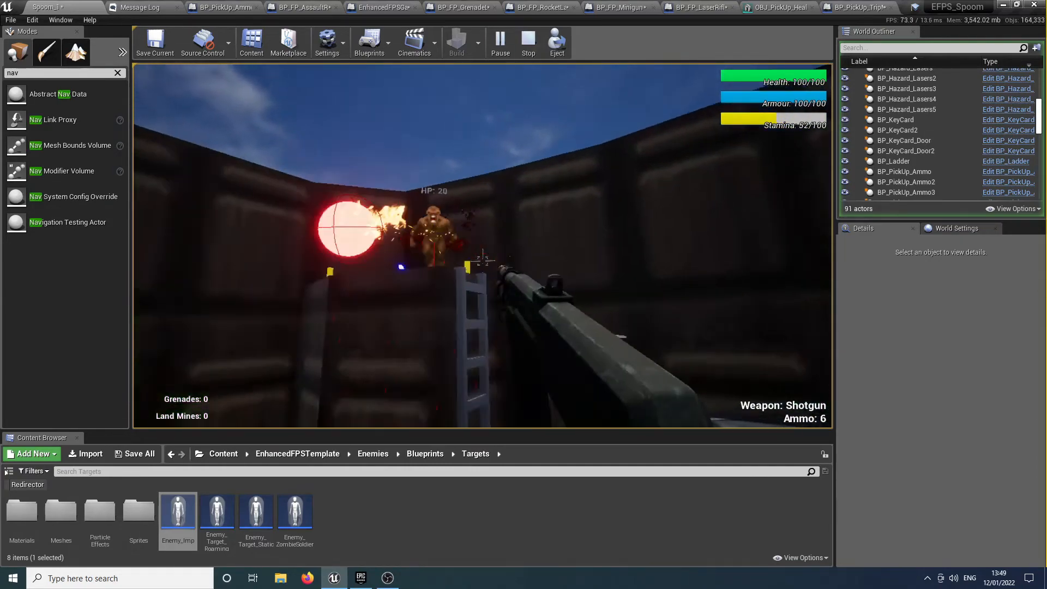
pyautogui.click(483, 261)
pyautogui.click(483, 260)
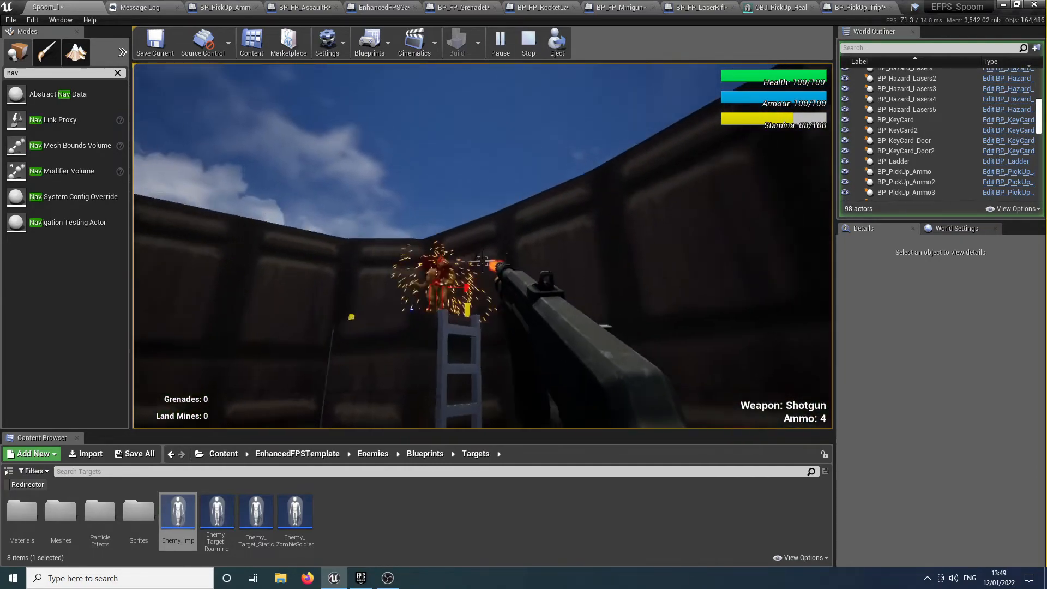
pyautogui.press('w')
pyautogui.press('w')
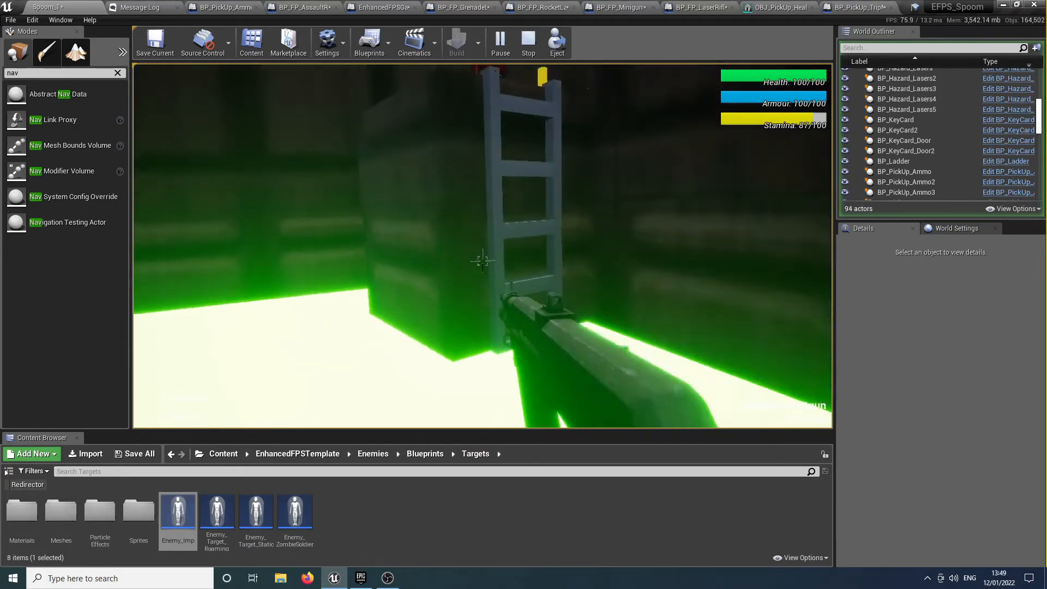
# Climb the ladder to collect the keycard, return to the hazard-striped doorway, and stop the playtest
pyautogui.press('w')
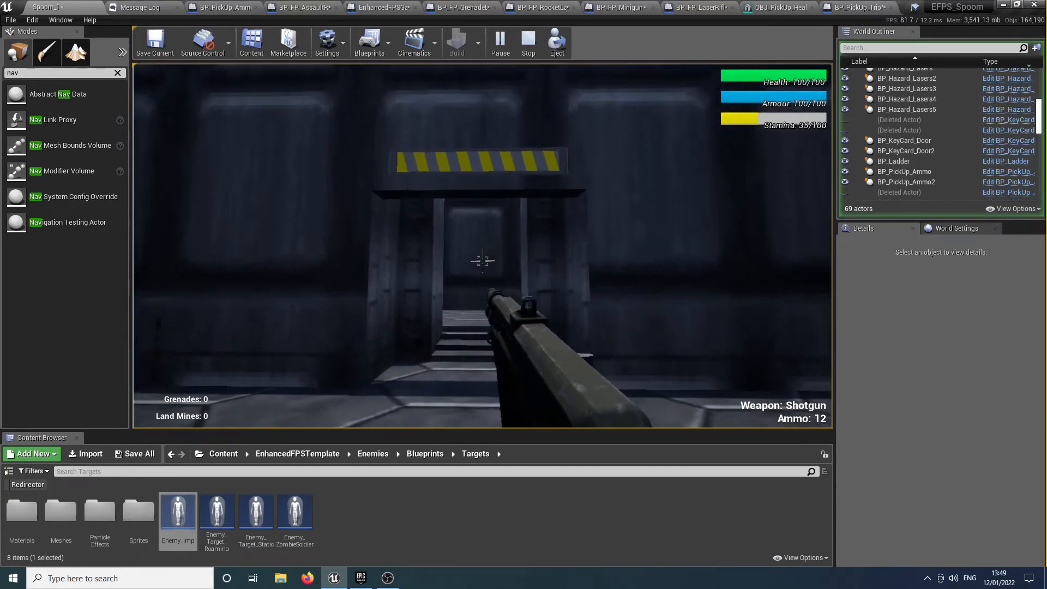
pyautogui.press('Escape')
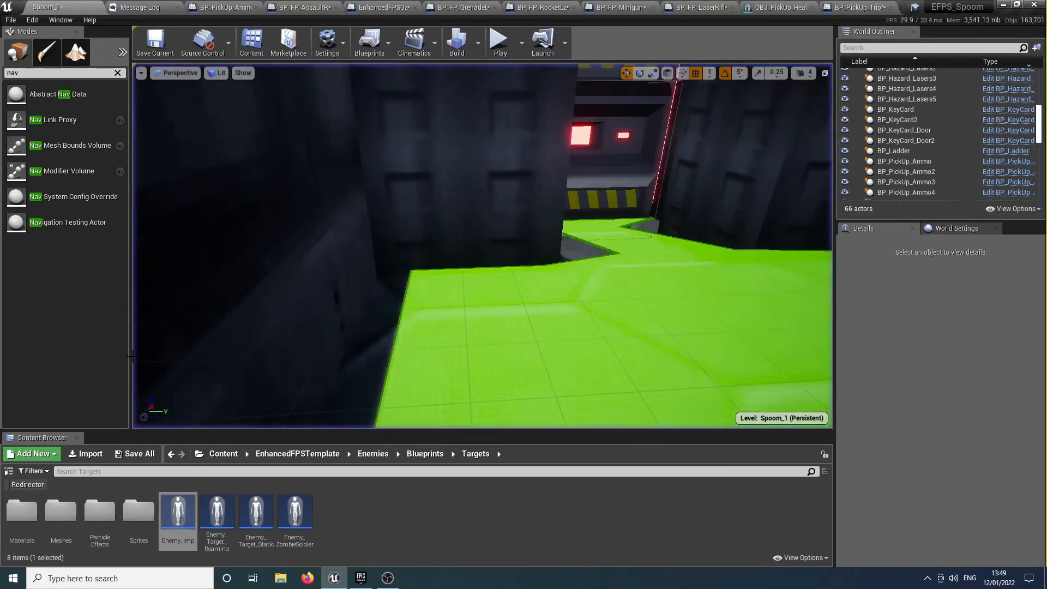
# Duplicate the imp standing on the keycard platform and bring the copy down beside the acid pool
pyautogui.press('w')
pyautogui.moveTo(481, 281); pyautogui.dragTo(371, 283, button='right')
pyautogui.press('w')
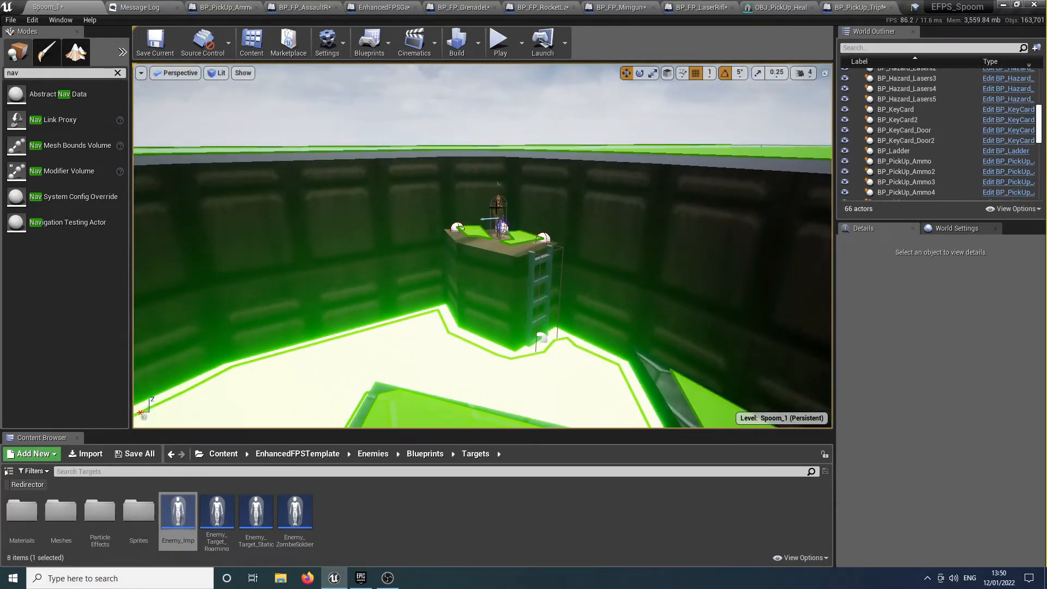
pyautogui.click(498, 207)
pyautogui.press('s')
pyautogui.moveTo(510, 235); pyautogui.dragTo(616, 248, button='right')
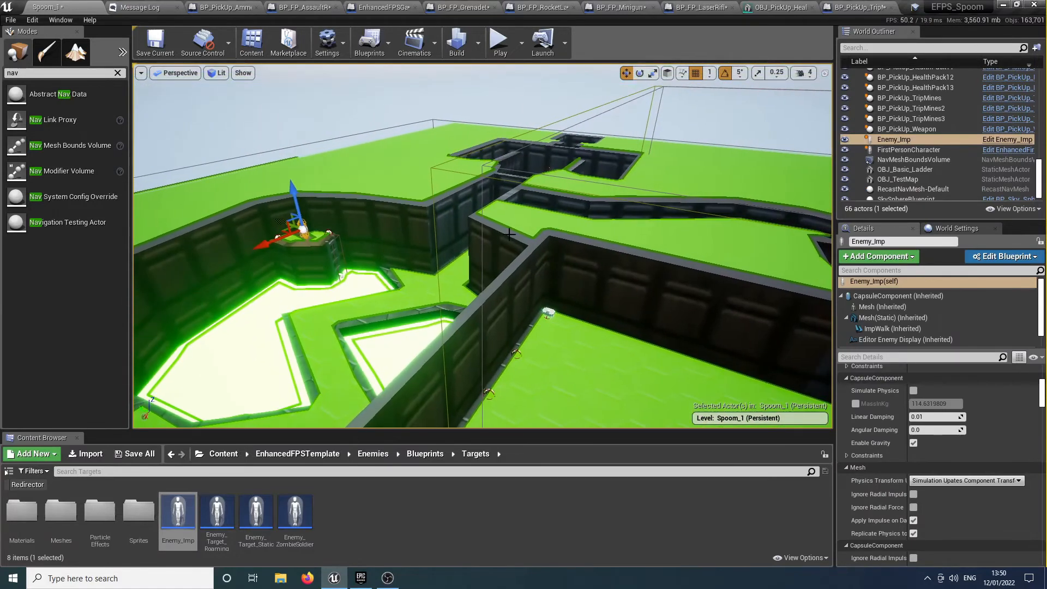
pyautogui.hotkey('ctrl', 'w')
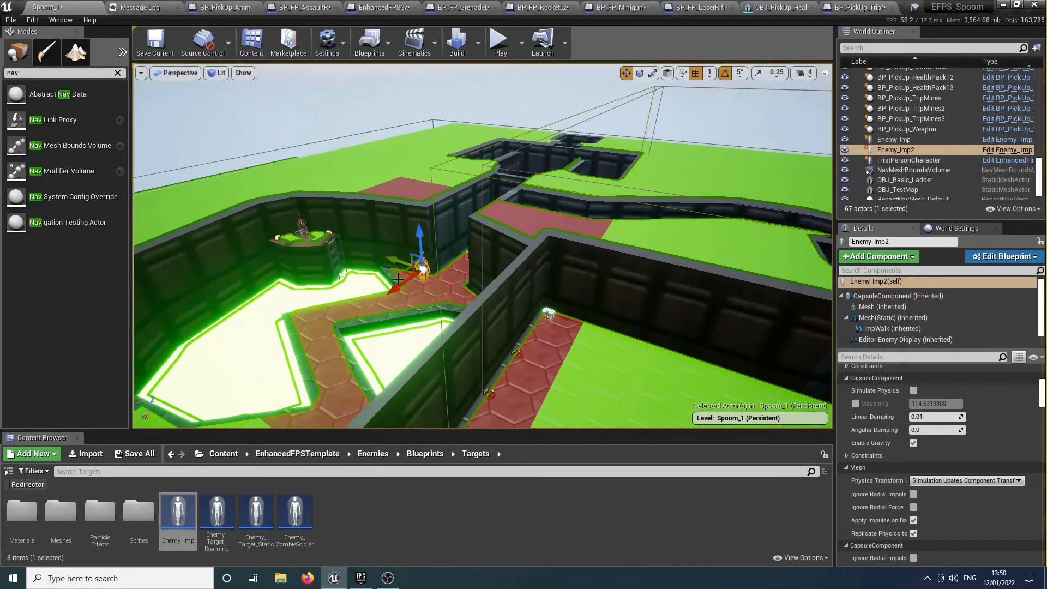
# Move the copied imp into the barrel room, snap it to the floor, and shift it in front of the laser door
pyautogui.press('f')
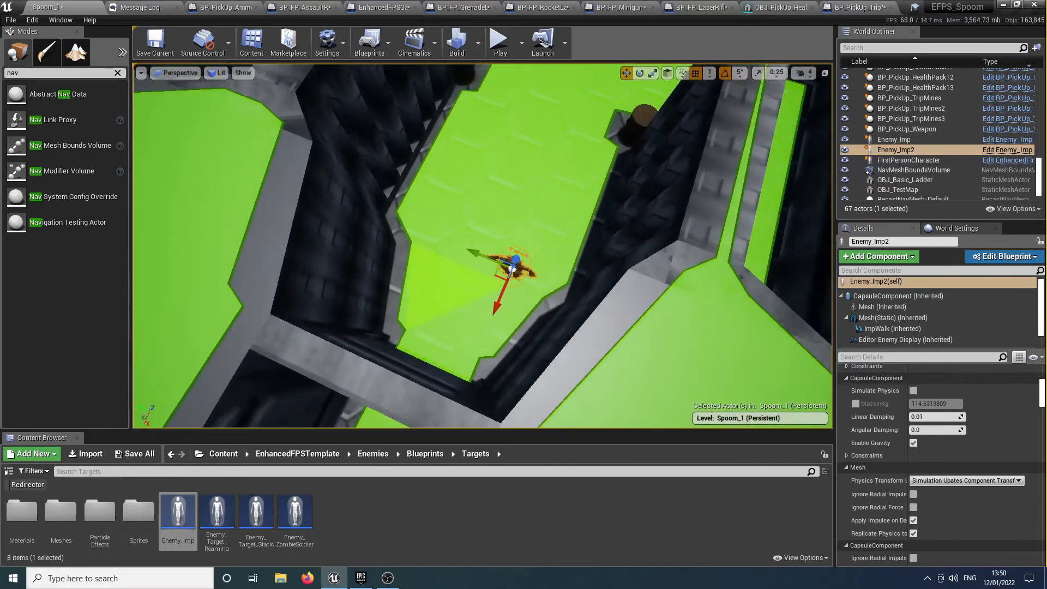
pyautogui.moveTo(552, 192); pyautogui.dragTo(592, 186, button='right')
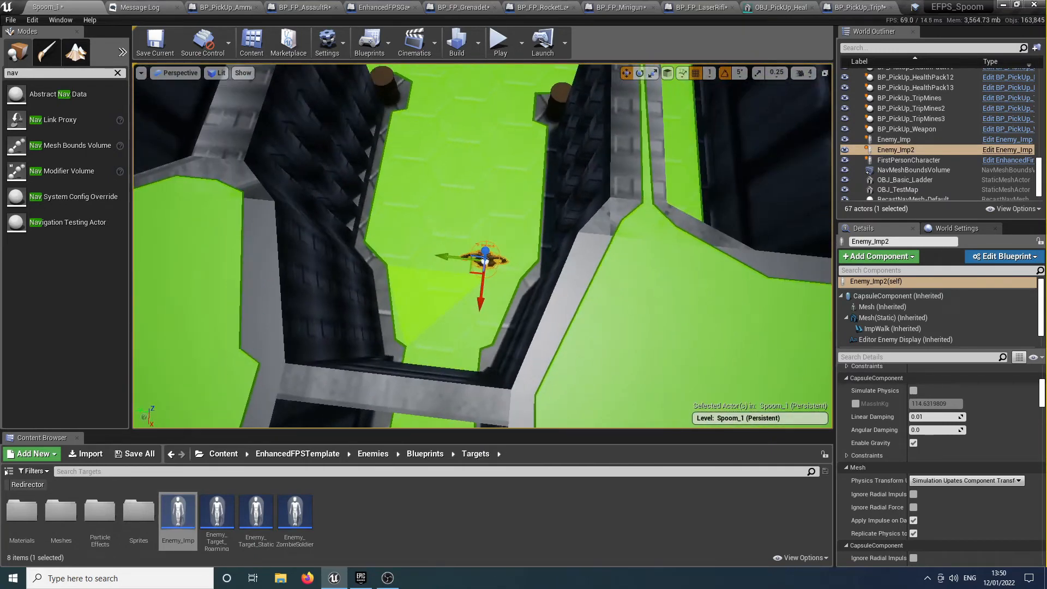
pyautogui.moveTo(483, 287); pyautogui.dragTo(504, 73)
pyautogui.moveTo(505, 73); pyautogui.dragTo(496, 142, button='right')
pyautogui.press('End')
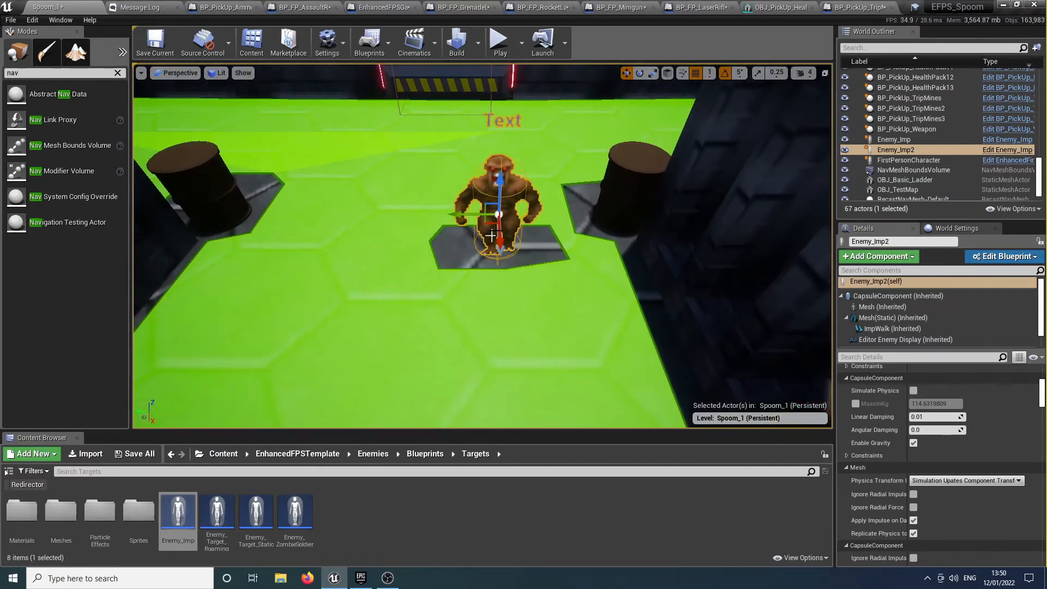
pyautogui.moveTo(500, 233); pyautogui.dragTo(423, 117)
pyautogui.moveTo(422, 117)
pyautogui.mouseDown(button='right')
pyautogui.moveTo(382, 117)
pyautogui.moveTo(398, 60)
pyautogui.moveTo(349, 43)
pyautogui.moveTo(262, 109)
pyautogui.moveTo(202, 196)
pyautogui.moveTo(175, 213)
pyautogui.moveTo(424, 129)
pyautogui.mouseUp(button='right')
pyautogui.press('s')
pyautogui.press('s')
pyautogui.press('d')
# Duplicate the imp at the laser door, move the copy into the small room behind the wall, and adjust its height
pyautogui.hotkey('ctrl', 'w')
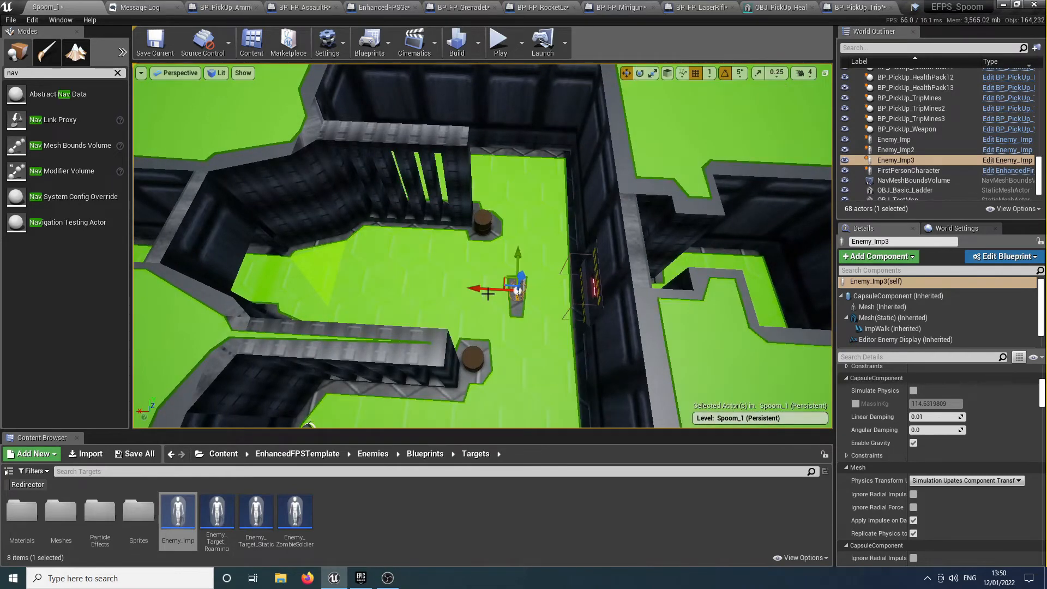
pyautogui.moveTo(489, 291); pyautogui.dragTo(712, 286)
pyautogui.press('d')
pyautogui.moveTo(712, 286); pyautogui.dragTo(732, 239, button='right')
pyautogui.press('a')
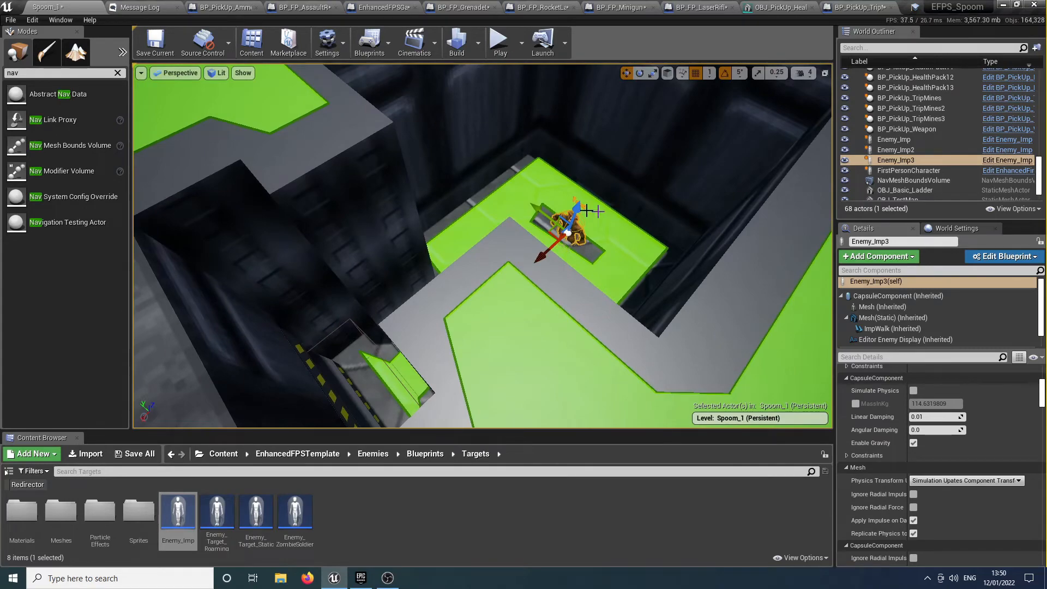
pyautogui.moveTo(571, 207)
pyautogui.mouseDown()
pyautogui.moveTo(622, 126)
pyautogui.moveTo(580, 199)
pyautogui.mouseUp()
# Place an Enemy_ZombieSoldier in the two-pillar room, on the floor beside the stairs
pyautogui.moveTo(580, 199); pyautogui.dragTo(404, 122, button='right')
pyautogui.press('s')
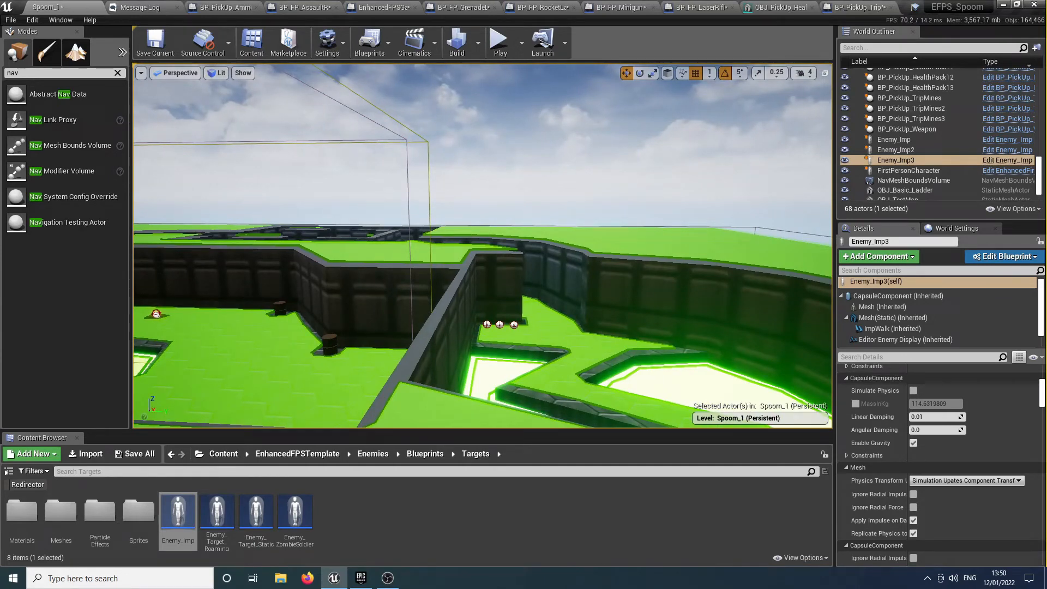
pyautogui.moveTo(403, 123); pyautogui.dragTo(355, 240, button='right')
pyautogui.press('d')
pyautogui.press('s')
pyautogui.press('w')
pyautogui.press('s')
pyautogui.press('w')
pyautogui.press('w')
pyautogui.press('s')
pyautogui.click(301, 521)
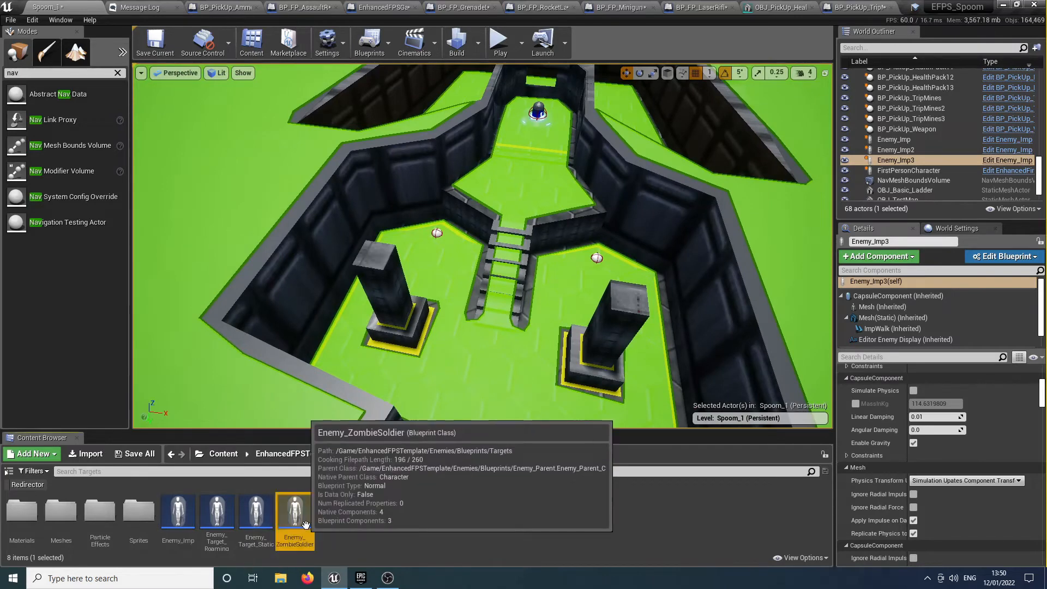
pyautogui.moveTo(411, 287); pyautogui.dragTo(436, 262)
pyautogui.moveTo(666, 284)
pyautogui.mouseDown(button='right')
pyautogui.moveTo(649, 292)
pyautogui.moveTo(649, 276)
pyautogui.moveTo(666, 285)
pyautogui.mouseUp(button='right')
pyautogui.press('w')
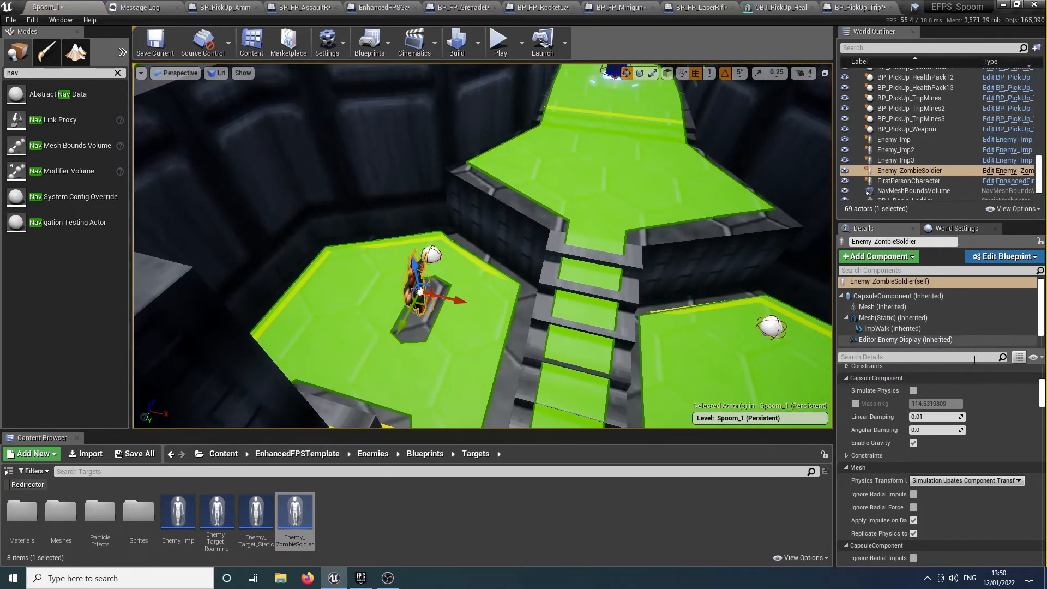
# Set the zombie soldier's Projectile Speed to 50, Projectile Damage to 20 and Enemy Health to 15
pyautogui.scroll(-8, 960, 384)
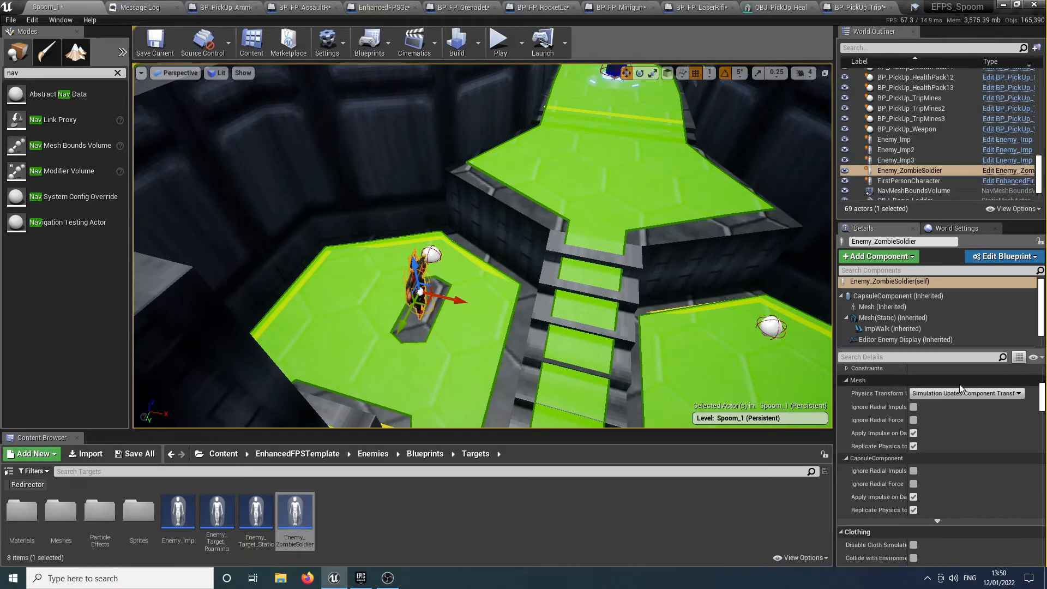
pyautogui.scroll(-10, 961, 388)
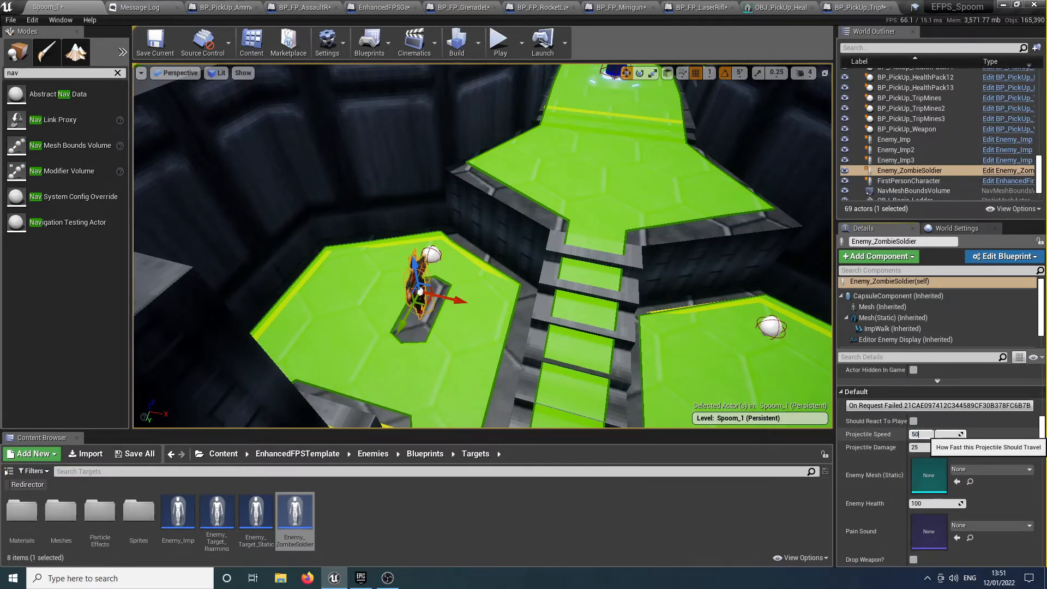
pyautogui.press('Tab')
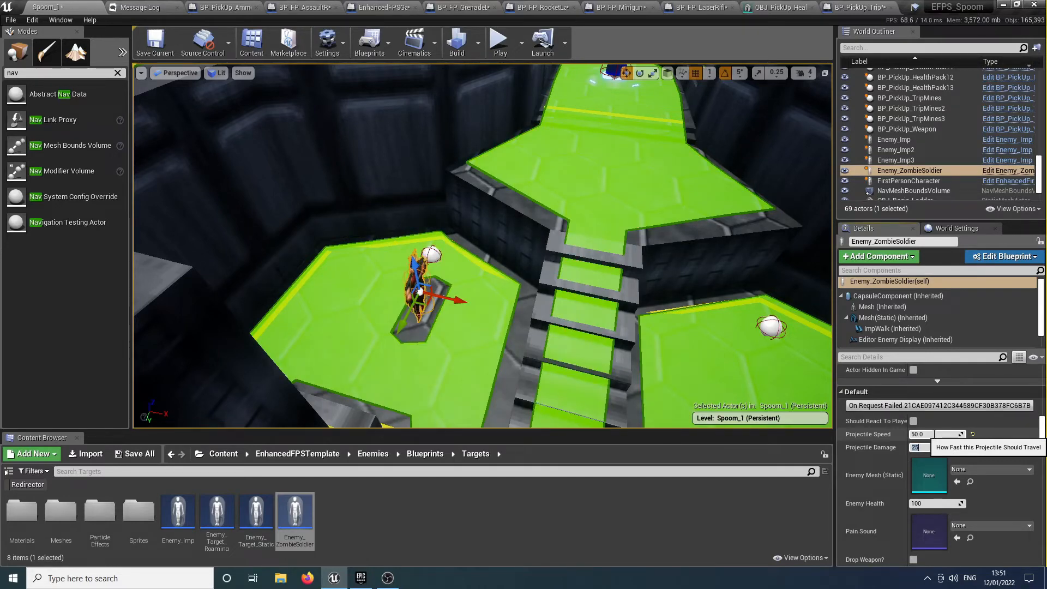
pyautogui.press('Return')
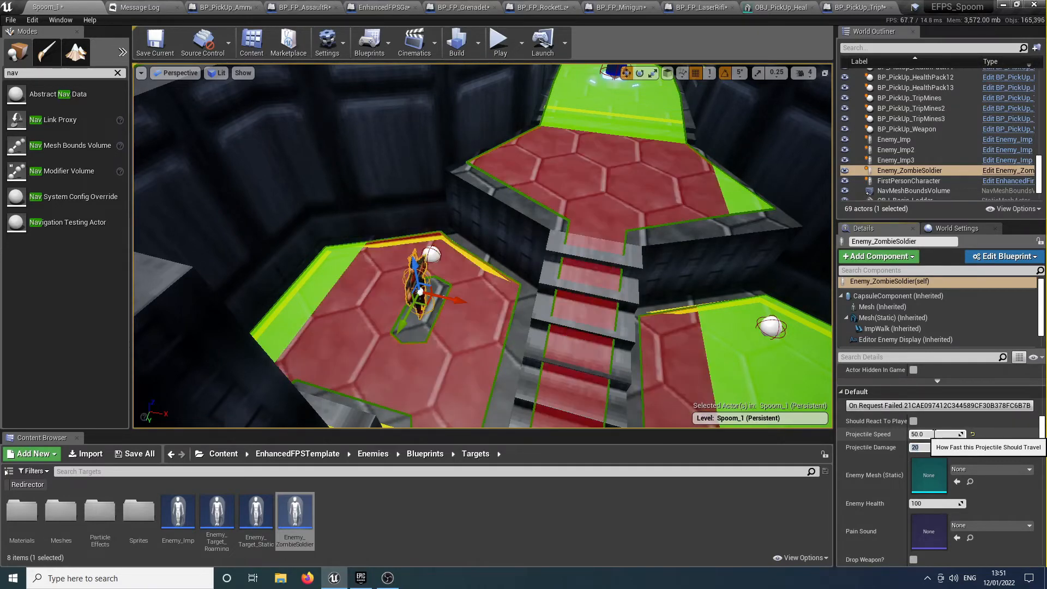
pyautogui.click(952, 503)
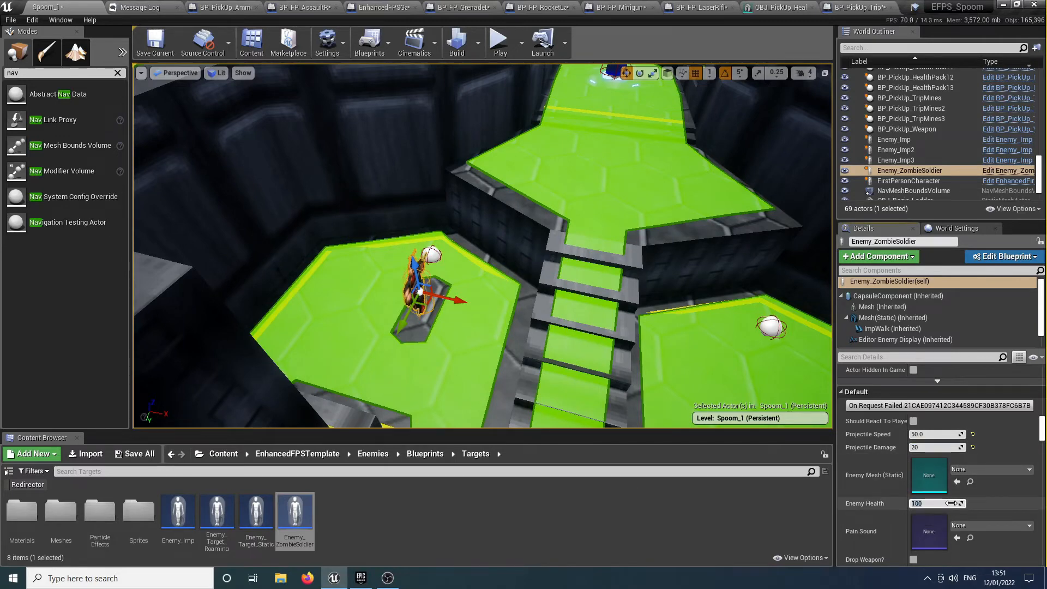
pyautogui.write('15')
pyautogui.press('Return')
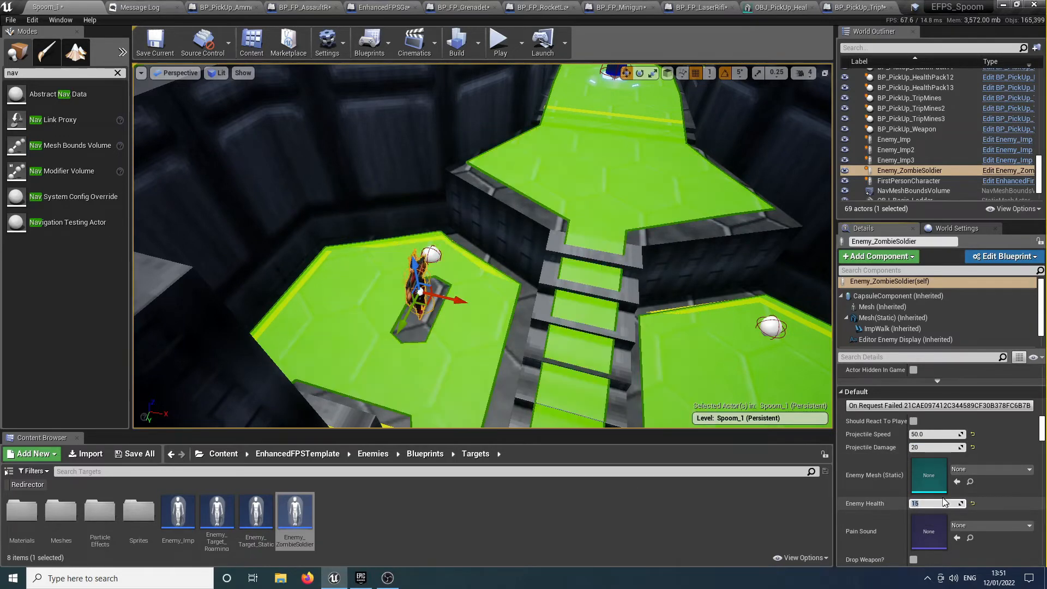
# Assign SFX_Growl_1 as the zombie soldier's Pain Sound
pyautogui.scroll(-2, 941, 506)
pyautogui.scroll(-2, 941, 505)
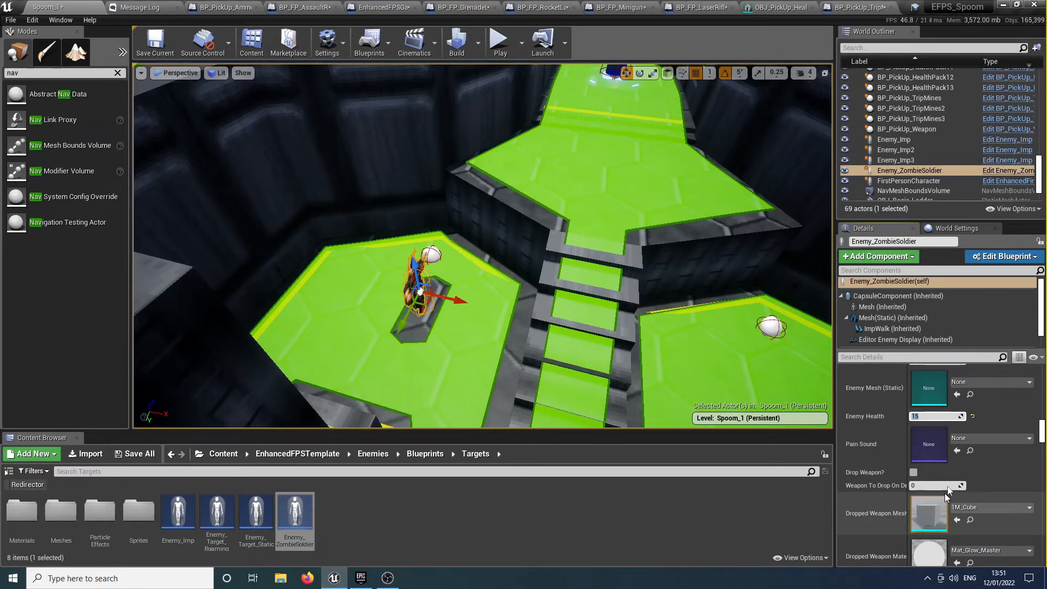
pyautogui.click(986, 440)
pyautogui.write('growl')
pyautogui.press('Down')
pyautogui.press('Return')
# Assign SFX_Growl_2 as the zombie soldier's Death Sound
pyautogui.scroll(-3, 1016, 420)
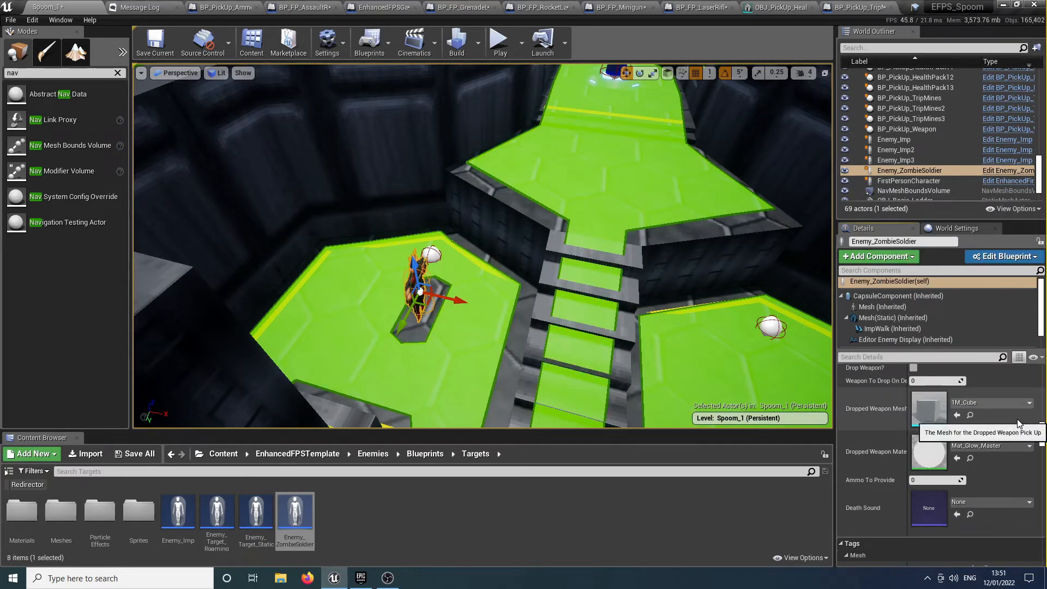
pyautogui.click(994, 503)
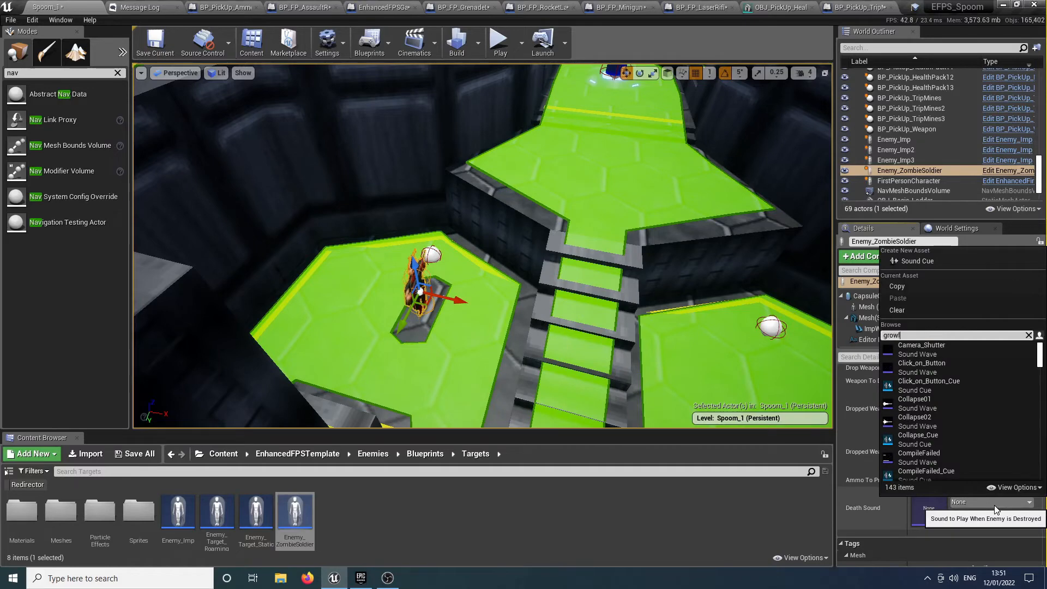
pyautogui.write('growl')
pyautogui.press('Down')
pyautogui.press('Down')
pyautogui.press('Return')
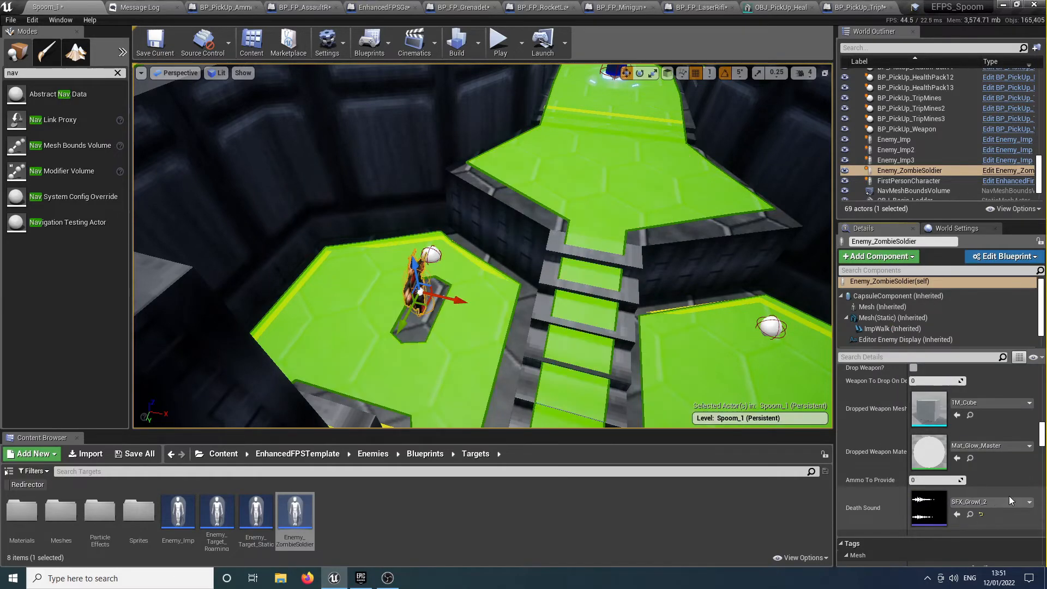
# Enable Drop Weapon on the zombie soldier, with Weapon To Drop set to 2 and Ammo To Provide set to 2
pyautogui.scroll(2, 1007, 486)
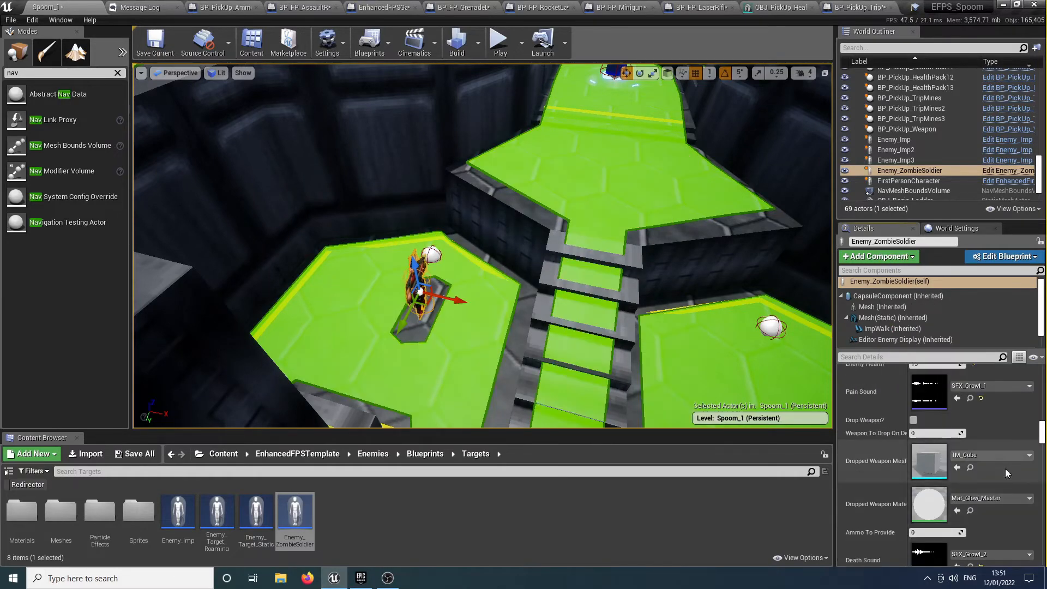
pyautogui.click(914, 421)
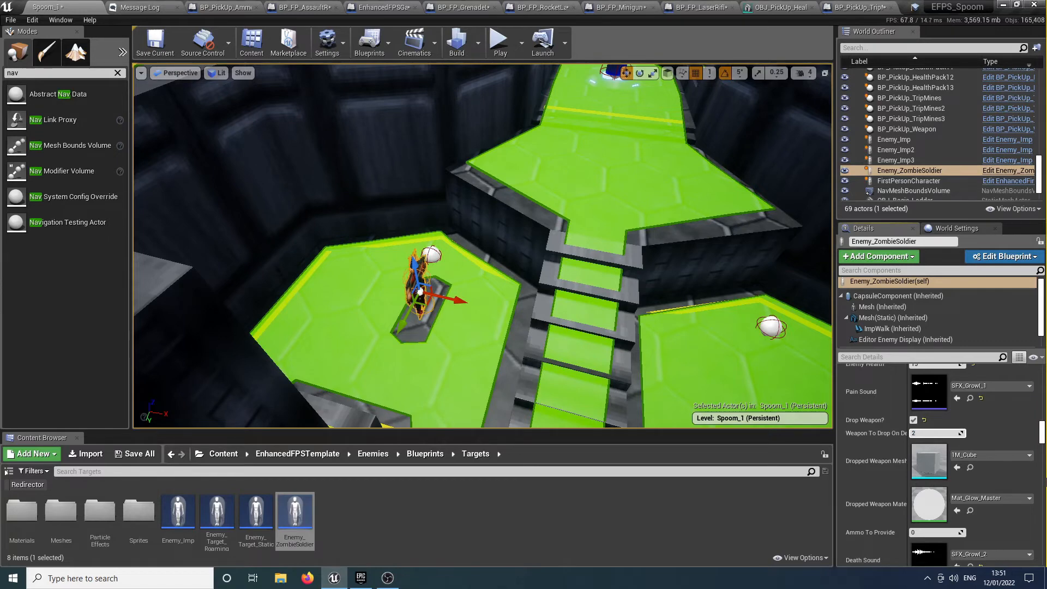
pyautogui.scroll(-3, 971, 443)
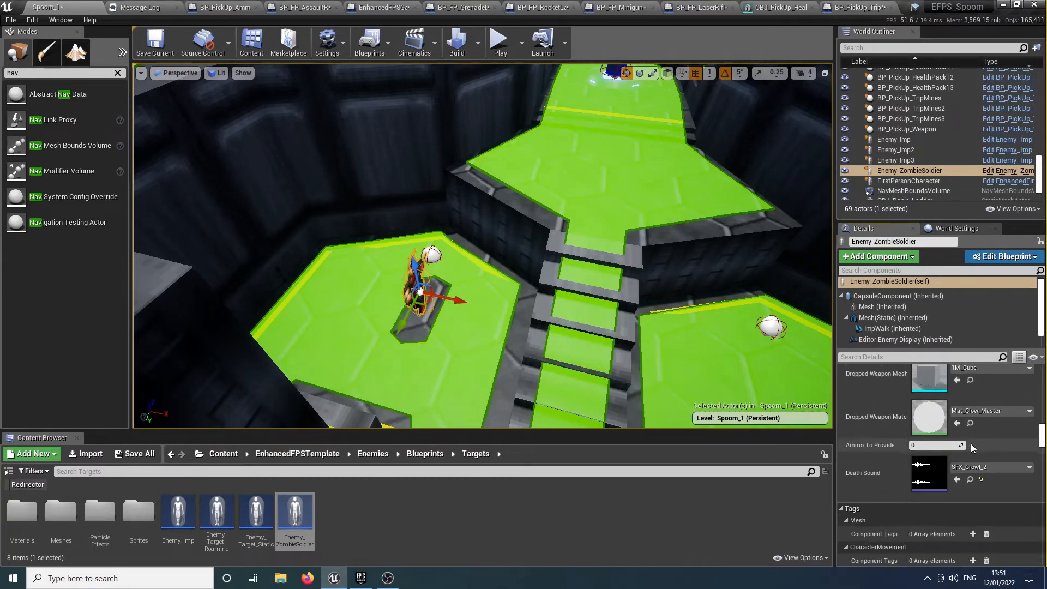
pyautogui.click(955, 432)
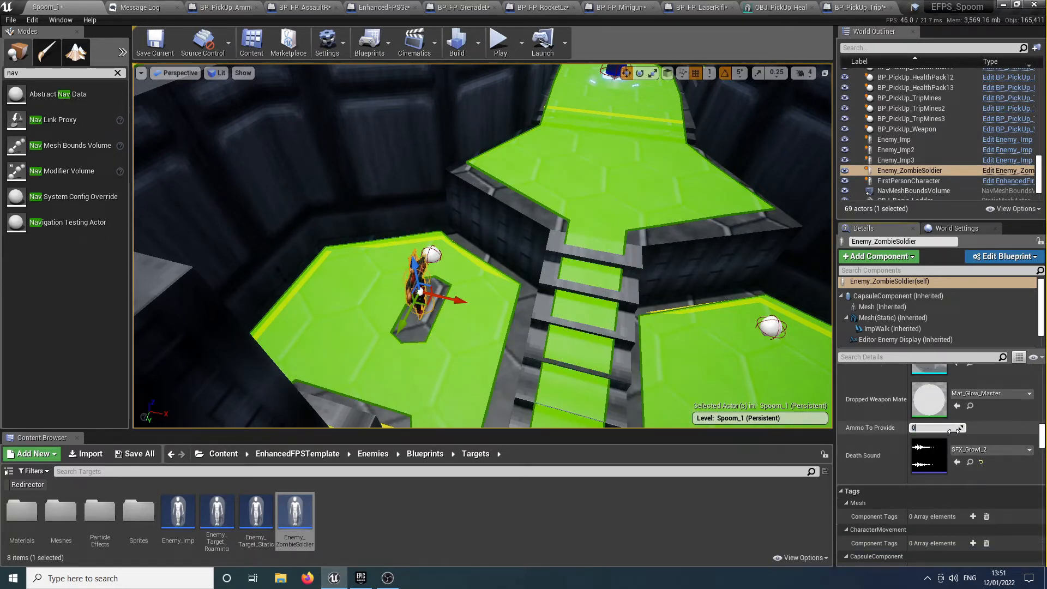
pyautogui.write('2')
pyautogui.press('Return')
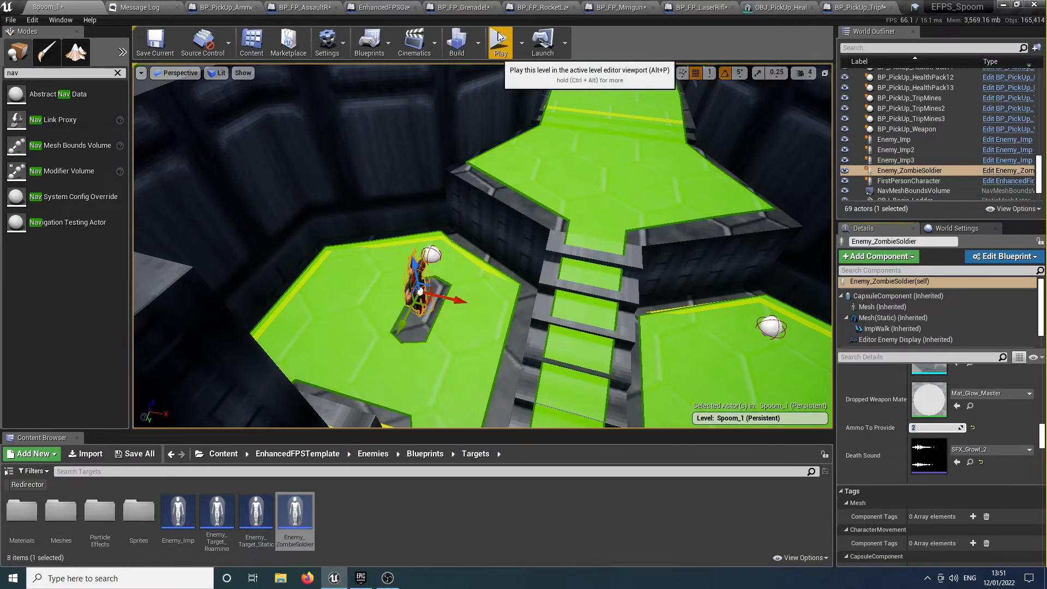
# Duplicate the zombie soldier to the opposite side of the stairs and again onto the raised area beyond them
pyautogui.scroll(-5, 431, 221)
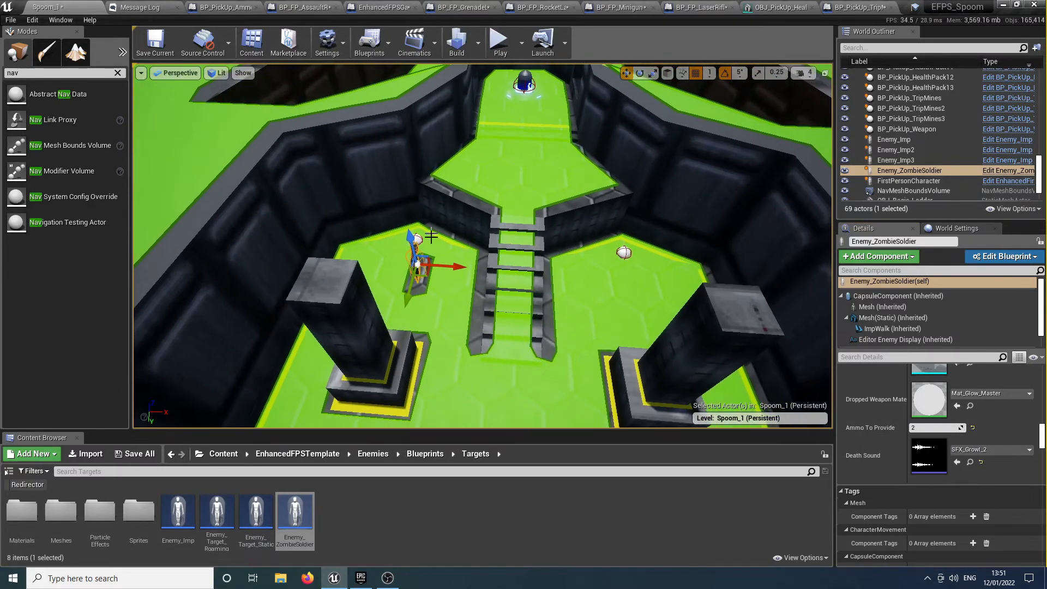
pyautogui.keyDown('alt'); pyautogui.moveTo(446, 258); pyautogui.dragTo(683, 282); pyautogui.keyUp('alt')
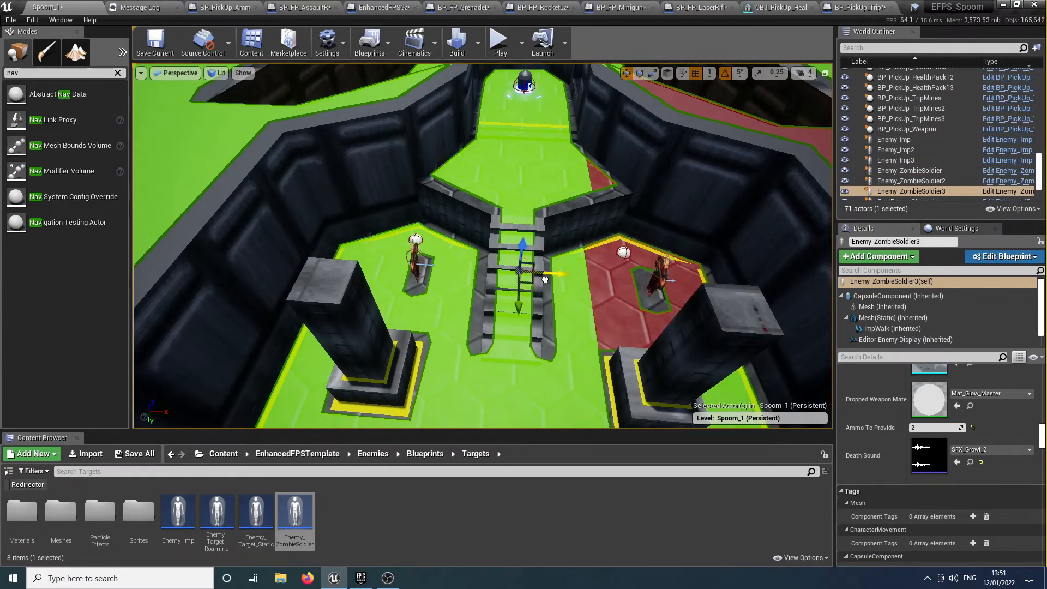
pyautogui.keyDown('alt'); pyautogui.moveTo(546, 279); pyautogui.dragTo(540, 279); pyautogui.keyUp('alt')
pyautogui.moveTo(517, 240); pyautogui.dragTo(530, 104)
pyautogui.moveTo(536, 142)
pyautogui.mouseDown(button='right')
pyautogui.moveTo(589, 141)
pyautogui.moveTo(537, 142)
pyautogui.mouseUp(button='right')
pyautogui.moveTo(597, 173); pyautogui.dragTo(325, 169)
pyautogui.moveTo(275, 113); pyautogui.dragTo(299, 179)
# Duplicate the raised-area zombie soldier and move the copy into the partitioned room beyond the large acid pool room
pyautogui.moveTo(299, 179); pyautogui.dragTo(349, 234, button='right')
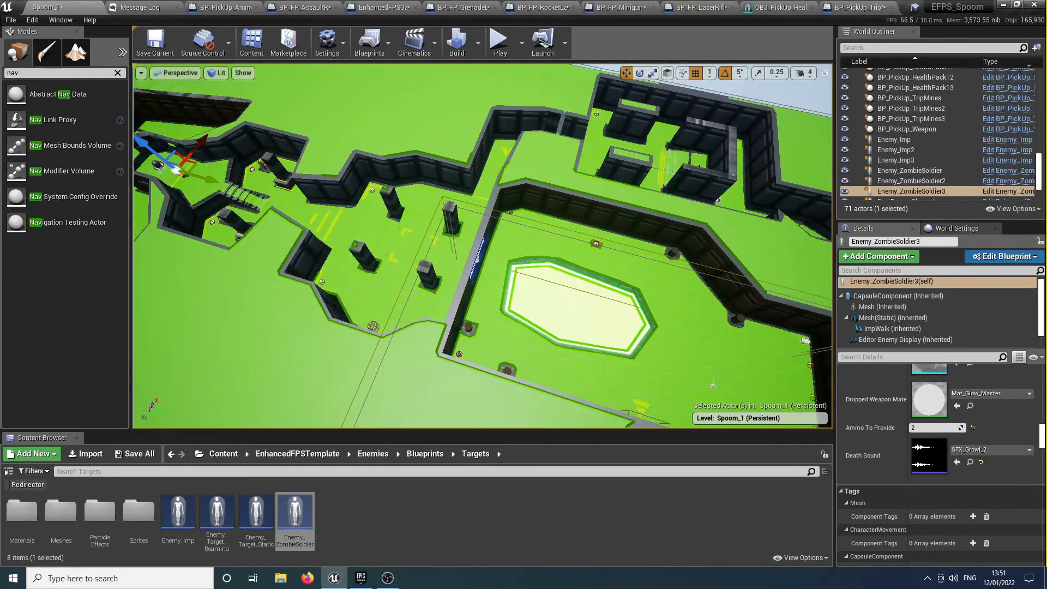
pyautogui.keyDown('alt'); pyautogui.moveTo(198, 146); pyautogui.dragTo(195, 152); pyautogui.keyUp('alt')
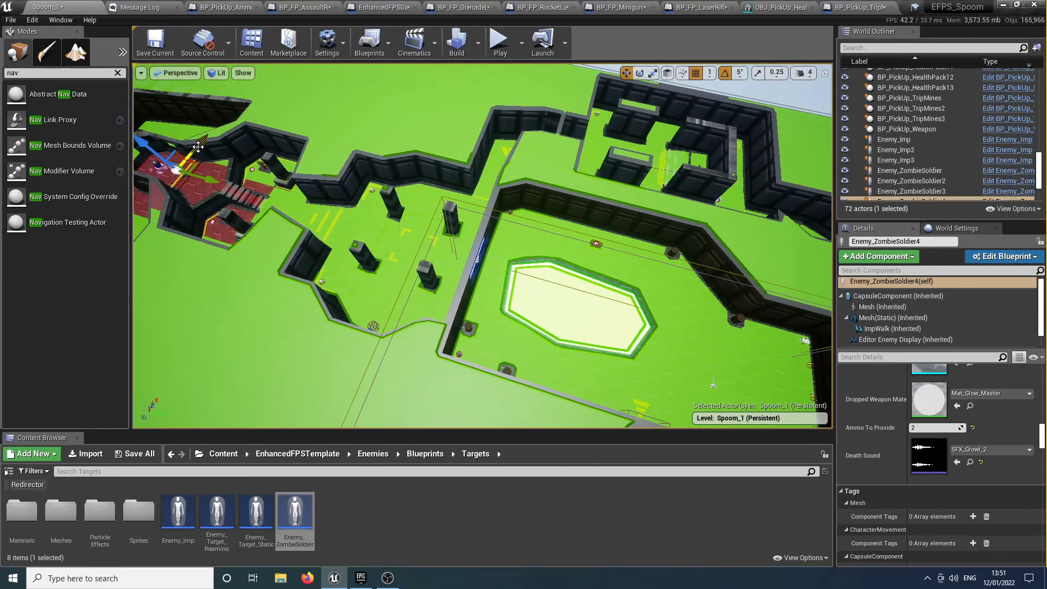
pyautogui.moveTo(197, 182)
pyautogui.mouseDown(button='right')
pyautogui.moveTo(232, 182)
pyautogui.moveTo(178, 181)
pyautogui.mouseUp(button='right')
pyautogui.moveTo(182, 194); pyautogui.dragTo(640, 215)
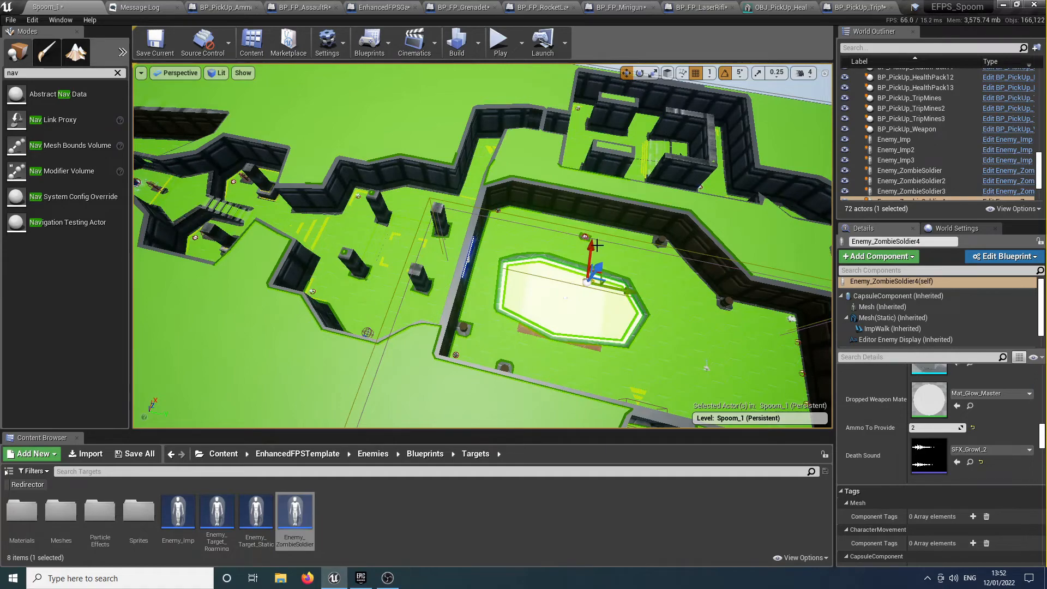
pyautogui.press('f')
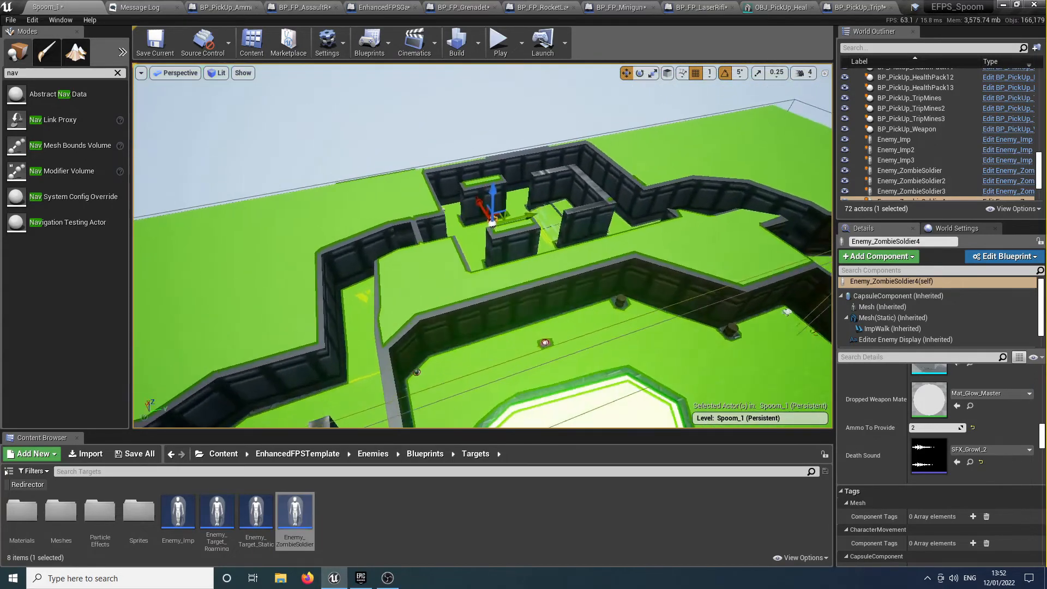
pyautogui.moveTo(535, 140); pyautogui.dragTo(578, 196, button='right')
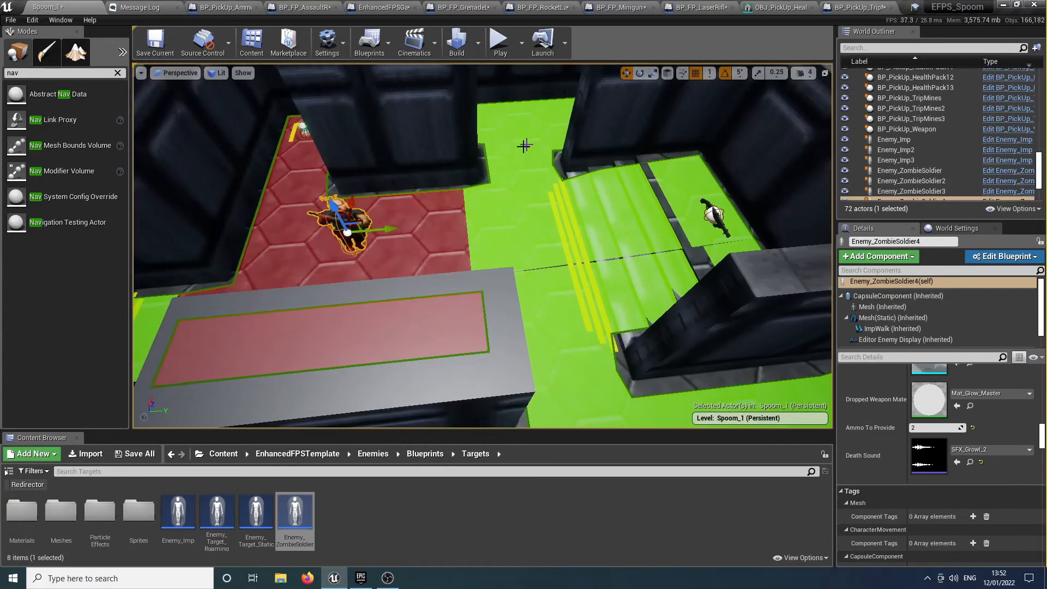
# Move the new zombie soldier into the walled alcove of the partitioned room, beside the weapon pickup
pyautogui.moveTo(401, 223); pyautogui.dragTo(811, 233)
pyautogui.press('f')
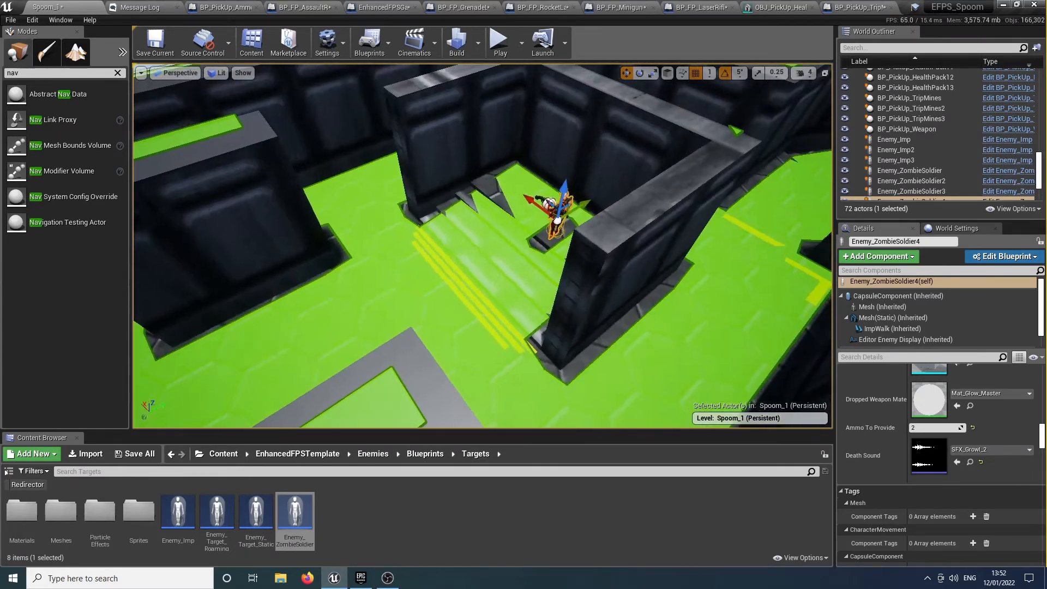
pyautogui.moveTo(542, 233); pyautogui.dragTo(682, 234)
pyautogui.keyDown('alt'); pyautogui.moveTo(682, 234); pyautogui.dragTo(824, 213); pyautogui.keyUp('alt')
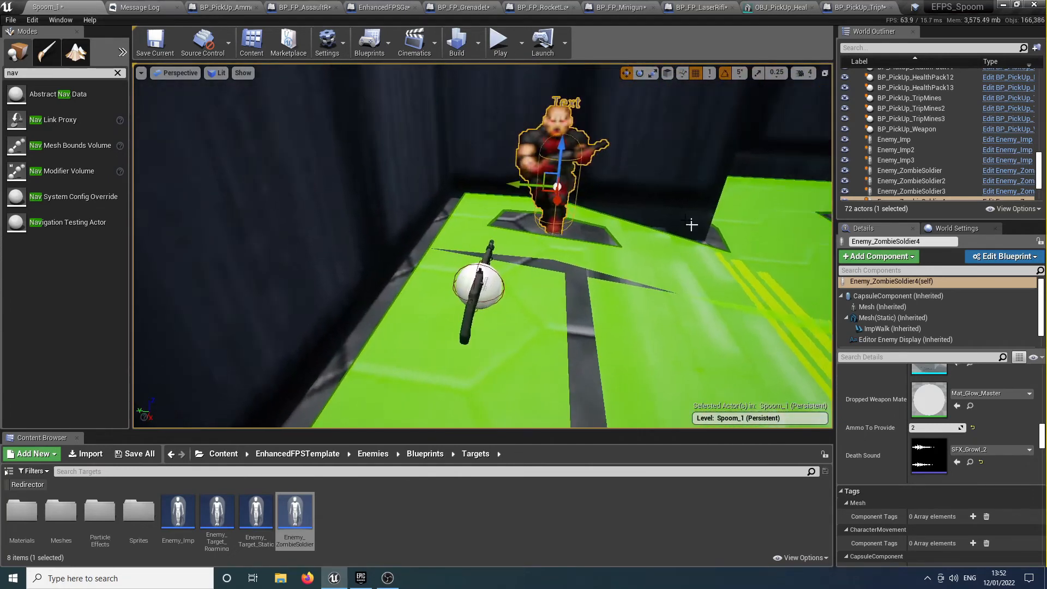
pyautogui.moveTo(522, 187); pyautogui.dragTo(472, 184)
# Duplicate the alcove zombie soldier and place the copy on the opposite side of the weapon pickup
pyautogui.moveTo(471, 184); pyautogui.dragTo(556, 203, button='right')
pyautogui.hotkey('ctrl', 'w')
pyautogui.moveTo(575, 243); pyautogui.dragTo(395, 257)
pyautogui.moveTo(401, 258); pyautogui.dragTo(327, 256, button='right')
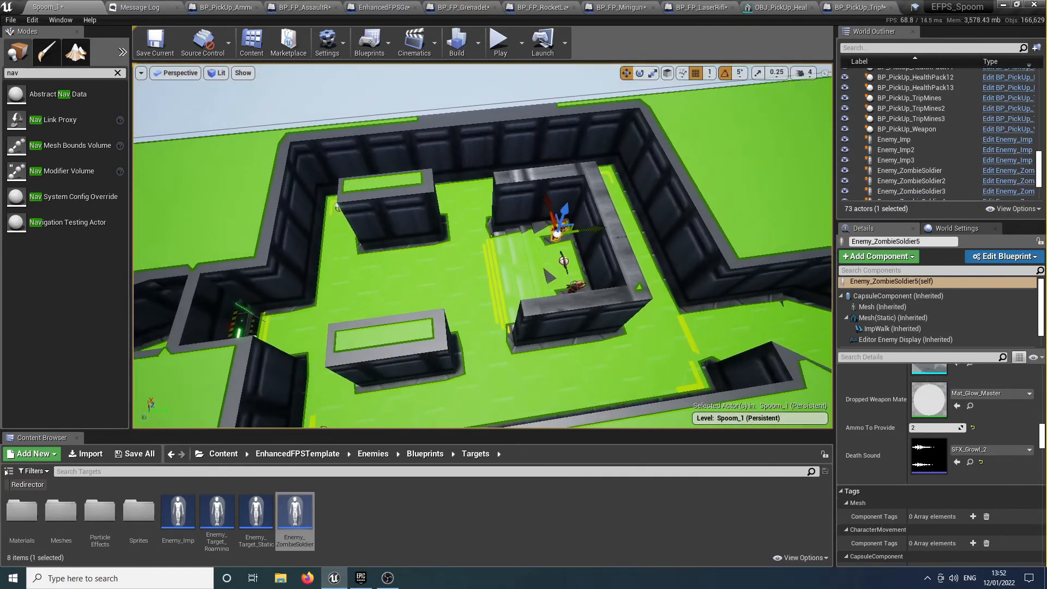
# Duplicate the zombie soldier twice, placing one copy beside the pickup in each corner flanking the partitioned room's doorway
pyautogui.hotkey('ctrl', 'w')
pyautogui.moveTo(584, 230); pyautogui.dragTo(372, 264)
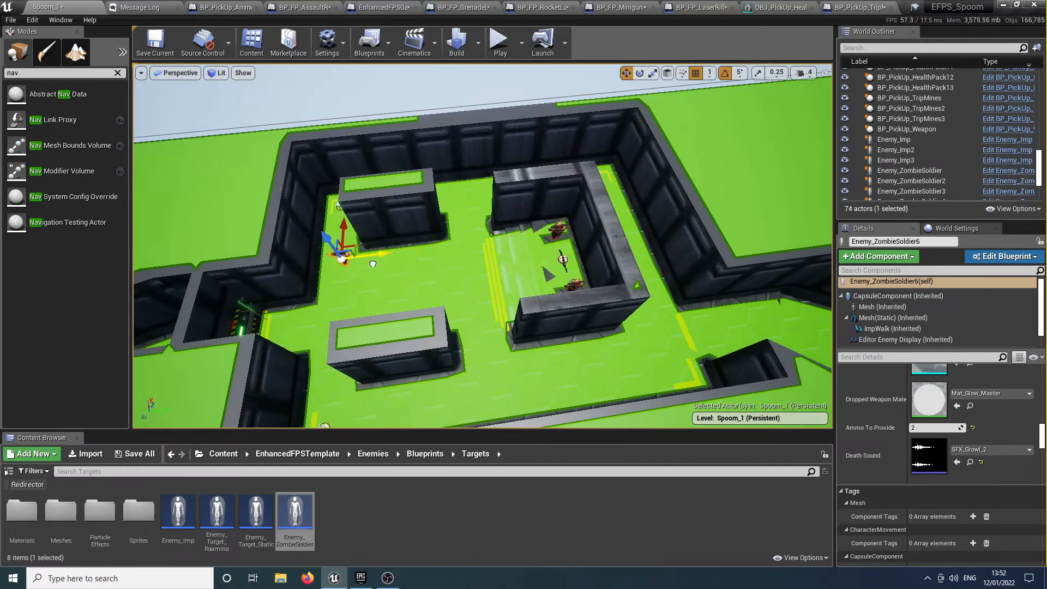
pyautogui.moveTo(366, 264); pyautogui.dragTo(404, 259, button='right')
pyautogui.moveTo(511, 273); pyautogui.dragTo(398, 281)
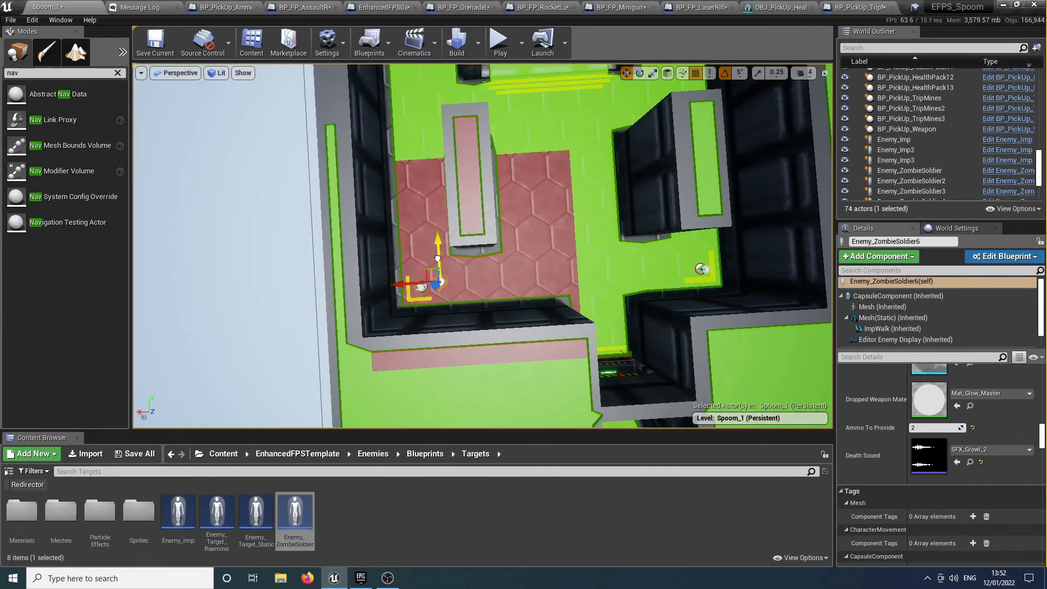
pyautogui.moveTo(411, 287)
pyautogui.mouseDown(button='right')
pyautogui.moveTo(474, 291)
pyautogui.moveTo(420, 287)
pyautogui.mouseUp(button='right')
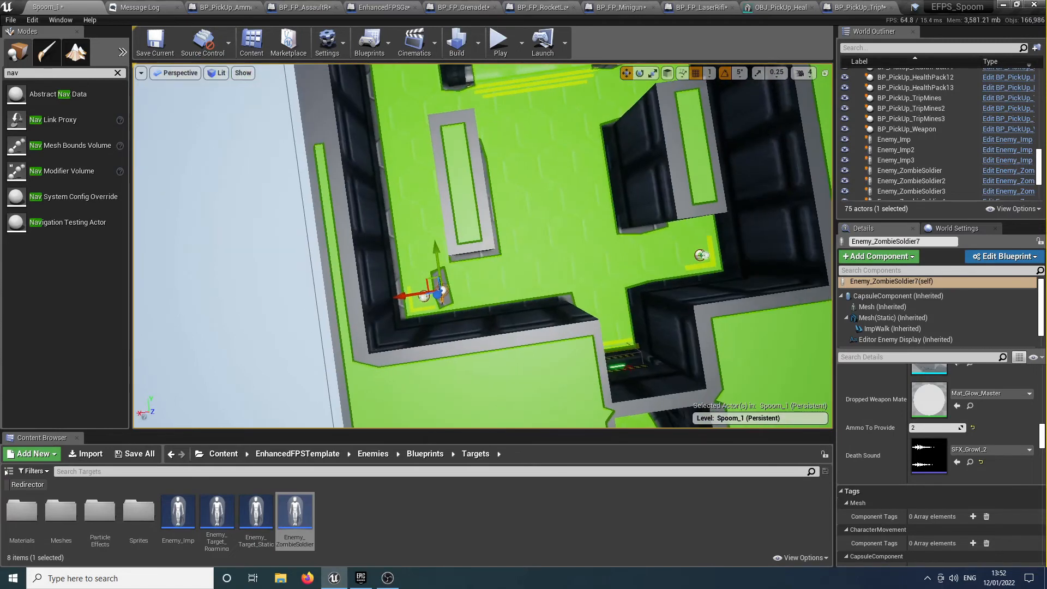
pyautogui.moveTo(410, 298); pyautogui.dragTo(654, 256)
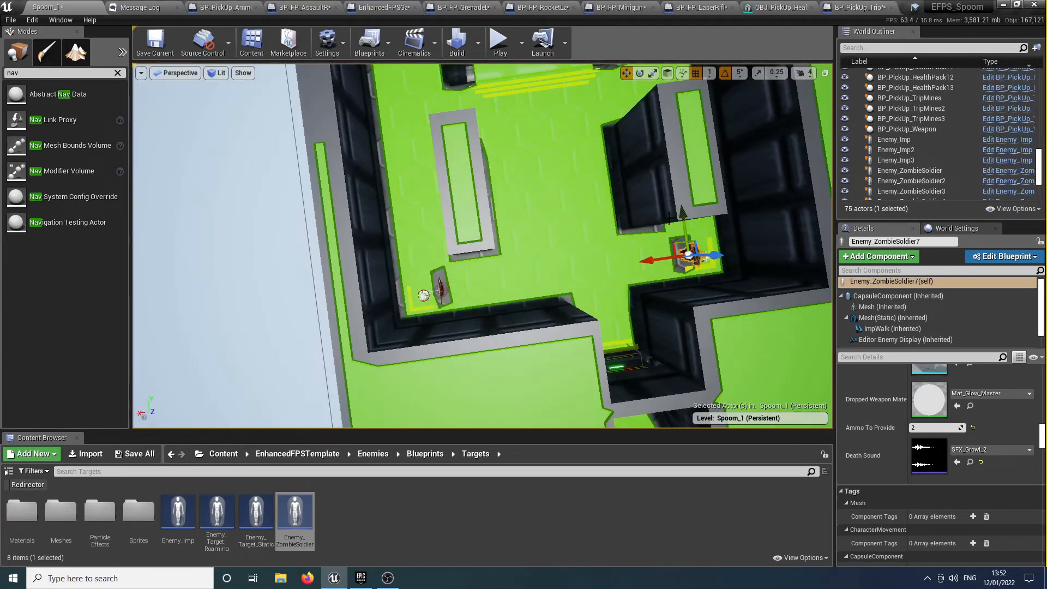
# Duplicate the corner zombie soldier and move the copy into the passage behind the alcove, by the row of pickups
pyautogui.keyDown('alt'); pyautogui.moveTo(677, 216); pyautogui.dragTo(683, 220); pyautogui.keyUp('alt')
pyautogui.moveTo(483, 245); pyautogui.dragTo(635, 156, button='right')
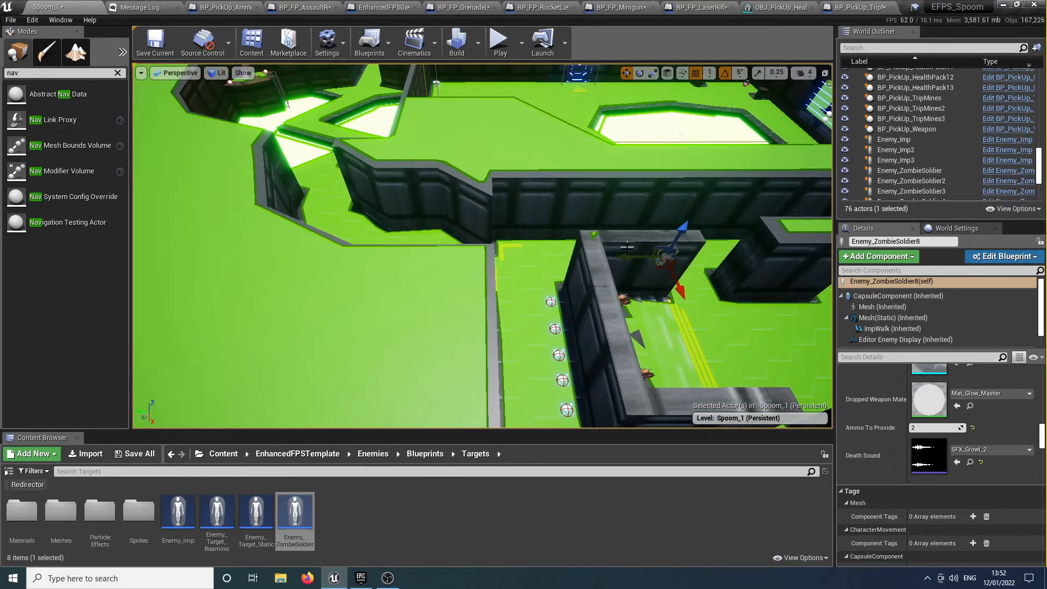
pyautogui.moveTo(627, 257); pyautogui.dragTo(489, 257)
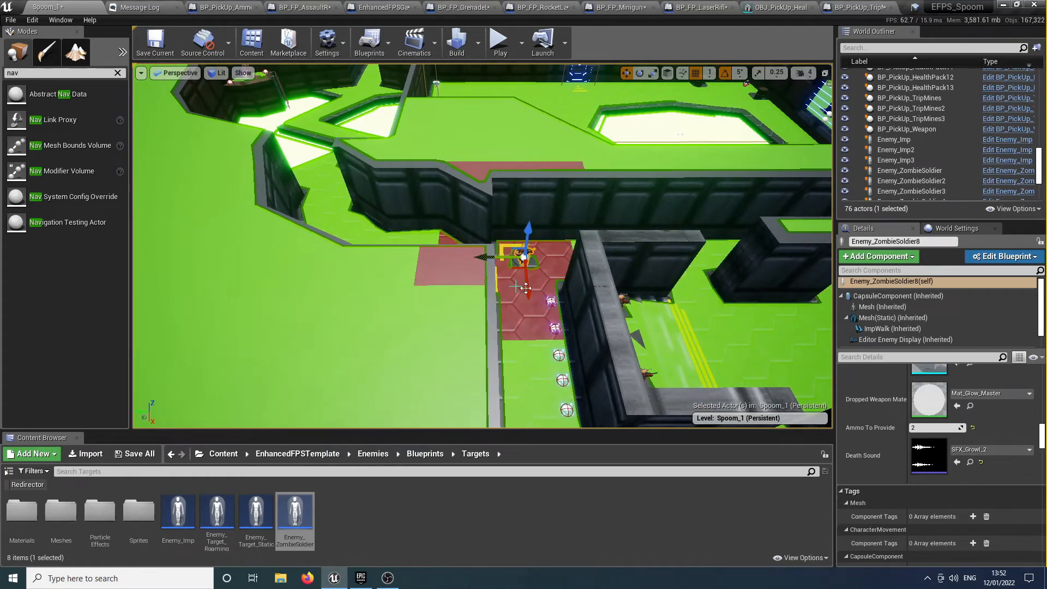
# Duplicate zombie soldiers from the passage into the large acid pool room, placing them toward opposite ends of the room
pyautogui.keyDown('alt'); pyautogui.moveTo(528, 289); pyautogui.dragTo(540, 390); pyautogui.keyUp('alt')
pyautogui.moveTo(513, 223); pyautogui.dragTo(509, 134)
pyautogui.moveTo(509, 135); pyautogui.dragTo(431, 106, button='right')
pyautogui.moveTo(447, 163)
pyautogui.mouseDown(button='right')
pyautogui.moveTo(404, 183)
pyautogui.moveTo(447, 164)
pyautogui.mouseUp(button='right')
pyautogui.moveTo(461, 279); pyautogui.dragTo(579, 215)
pyautogui.moveTo(579, 215)
pyautogui.mouseDown(button='right')
pyautogui.moveTo(643, 240)
pyautogui.moveTo(611, 240)
pyautogui.moveTo(579, 215)
pyautogui.mouseUp(button='right')
pyautogui.press('s')
pyautogui.moveTo(316, 197); pyautogui.dragTo(629, 214)
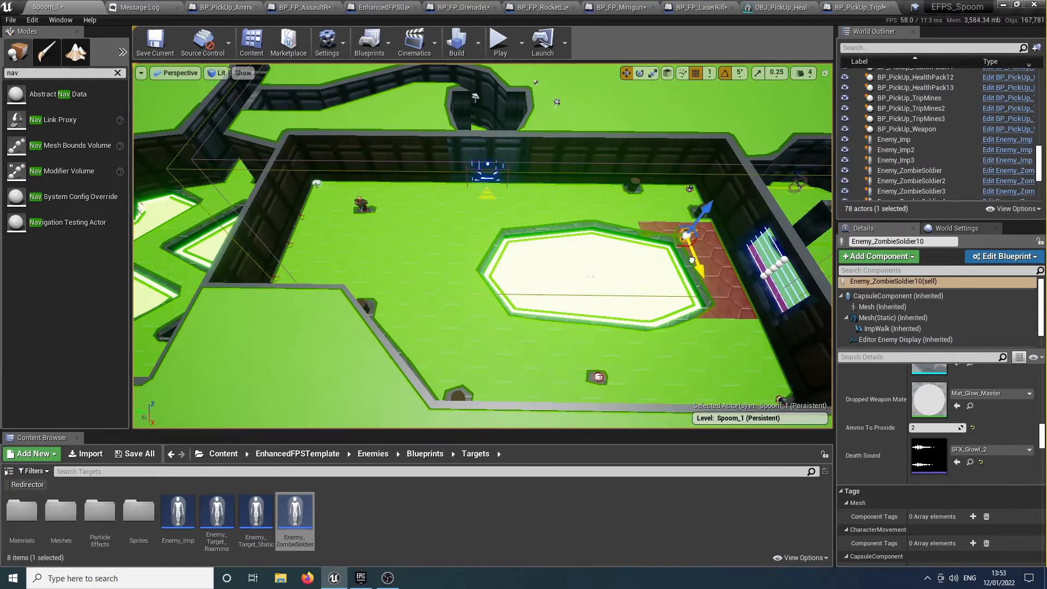
pyautogui.moveTo(692, 260); pyautogui.dragTo(747, 389)
# Duplicate the imp on the acid area's raised ledge and move the copy into the large acid pool room
pyautogui.moveTo(423, 319); pyautogui.dragTo(321, 219, button='right')
pyautogui.press('s')
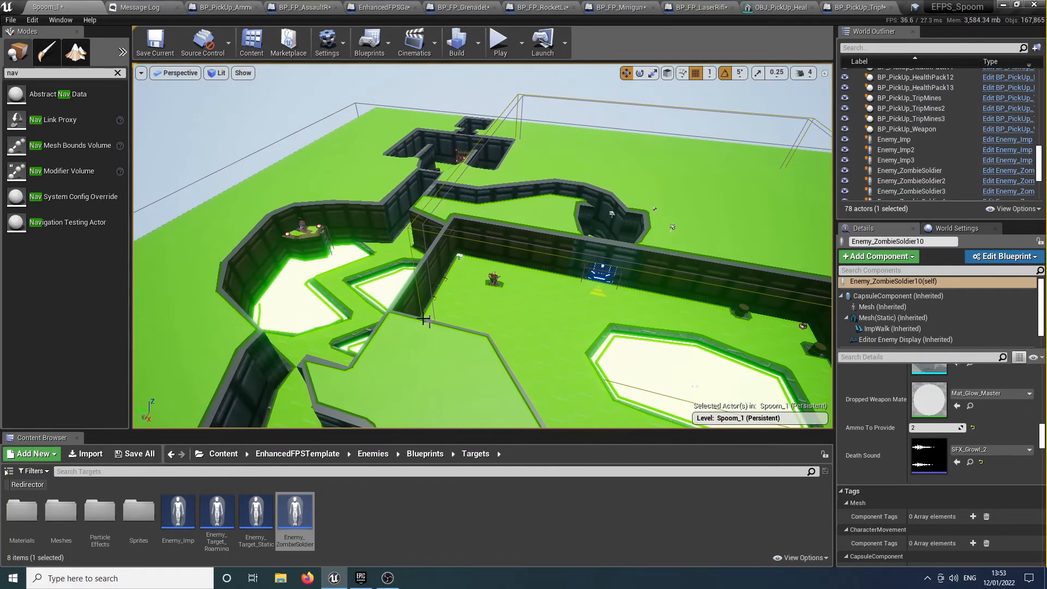
pyautogui.click(303, 224)
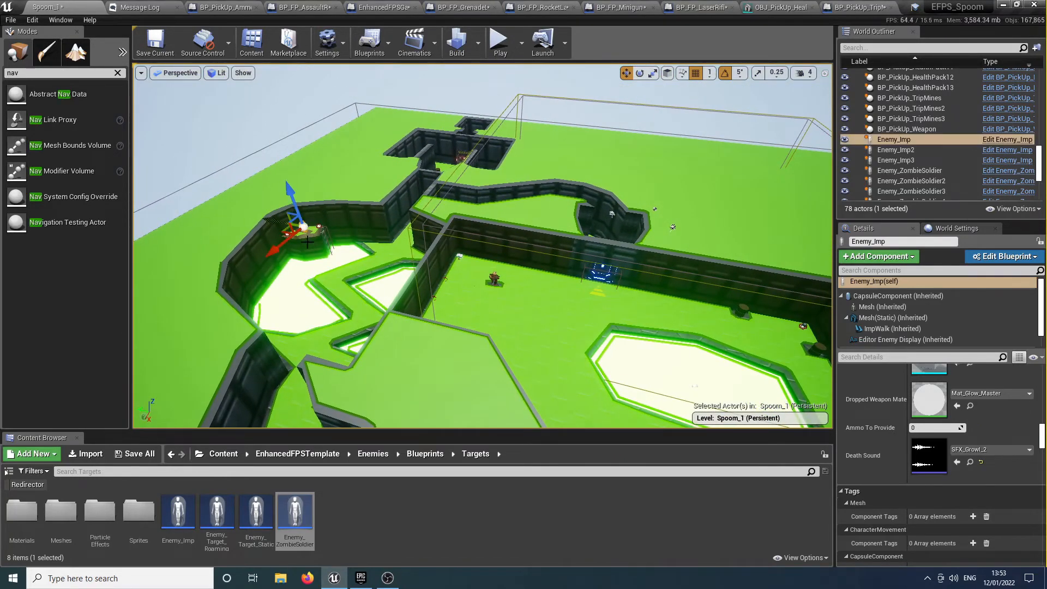
pyautogui.keyDown('alt'); pyautogui.moveTo(281, 226); pyautogui.dragTo(280, 222); pyautogui.keyUp('alt')
pyautogui.moveTo(648, 304); pyautogui.dragTo(766, 331)
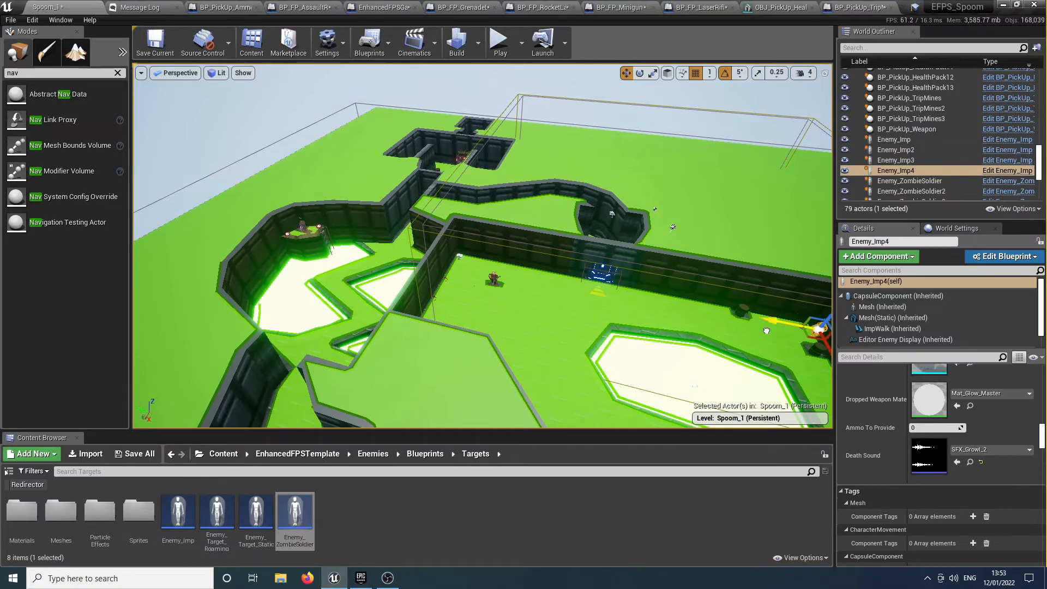
pyautogui.moveTo(744, 319); pyautogui.dragTo(687, 330, button='right')
pyautogui.moveTo(386, 338)
pyautogui.mouseDown()
pyautogui.moveTo(565, 328)
pyautogui.moveTo(390, 328)
pyautogui.mouseUp()
# Duplicate the imp in the large acid pool room and move Enemy_Imp4 across to the opposite side of the room
pyautogui.hotkey('ctrl', 'w')
pyautogui.click(525, 336)
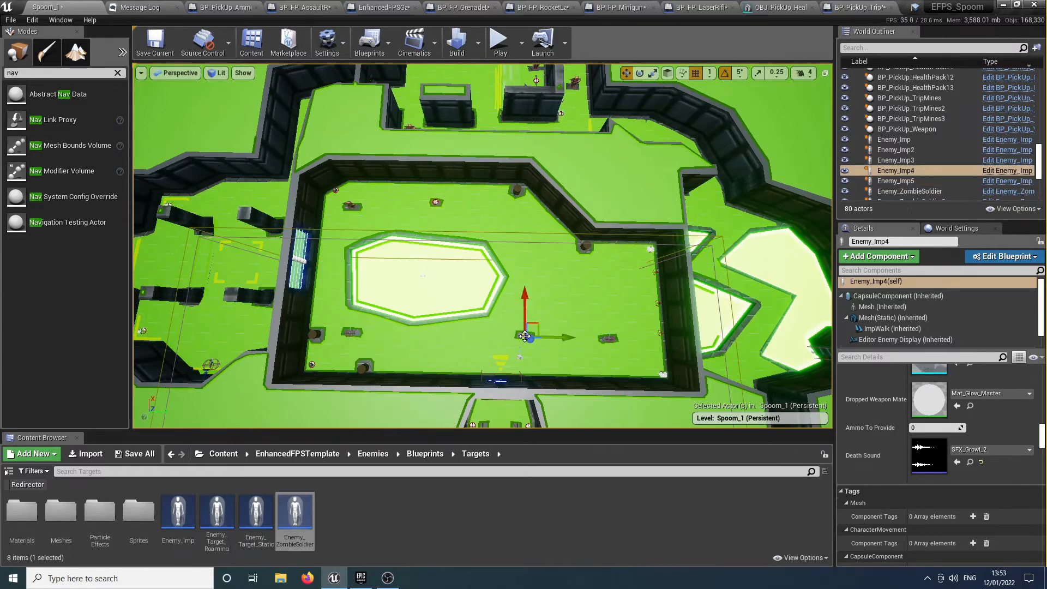
pyautogui.moveTo(525, 309); pyautogui.dragTo(526, 188)
pyautogui.moveTo(527, 188); pyautogui.dragTo(600, 235, button='right')
pyautogui.press('w')
pyautogui.press('s')
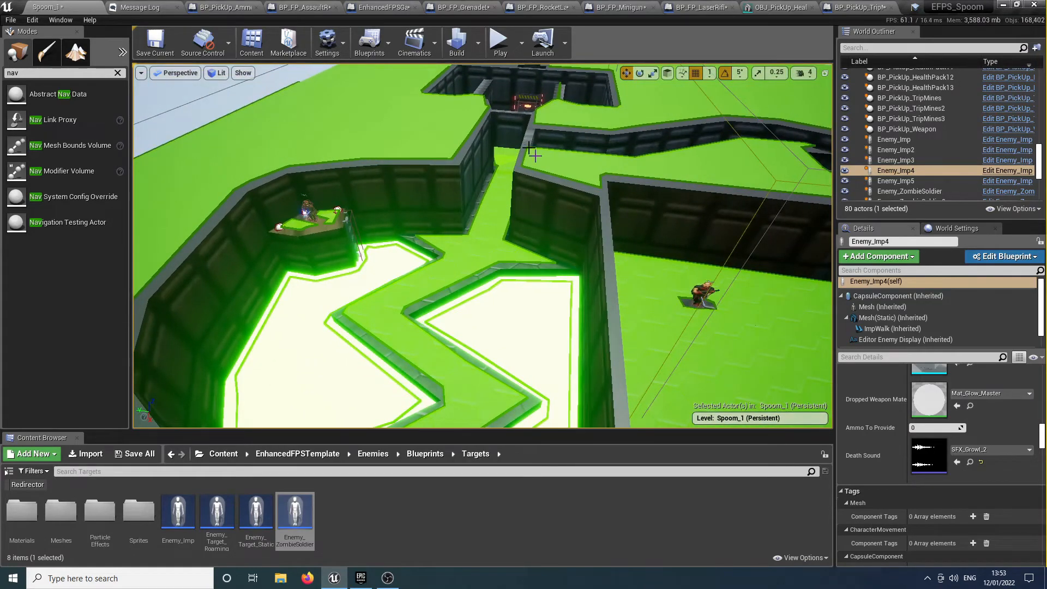
# Open the Level Blueprint and add an Event BeginPlay node to its event graph
pyautogui.click(388, 47)
pyautogui.moveTo(405, 160)
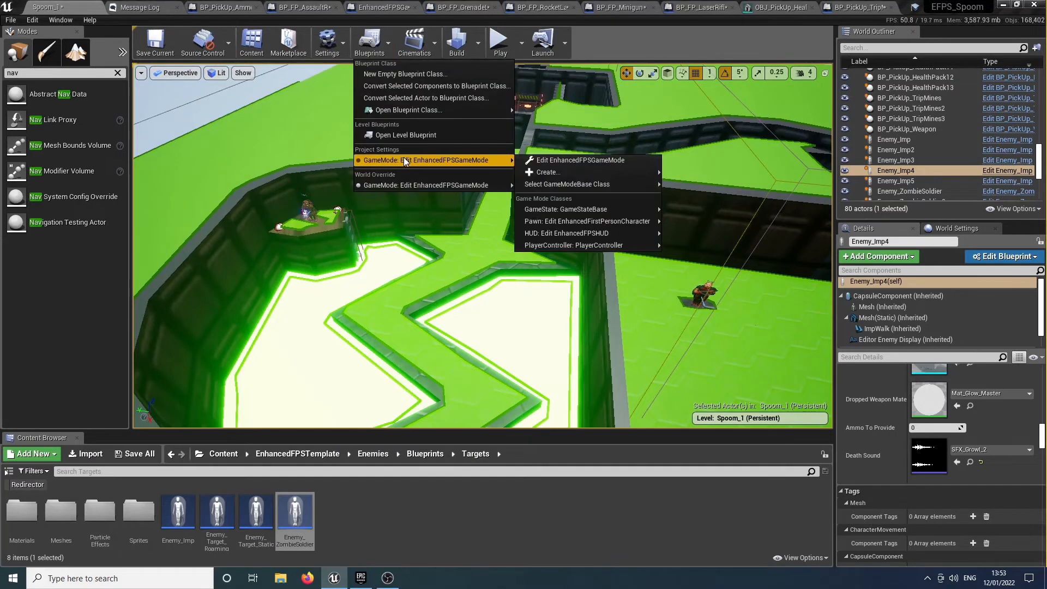
pyautogui.click(406, 134)
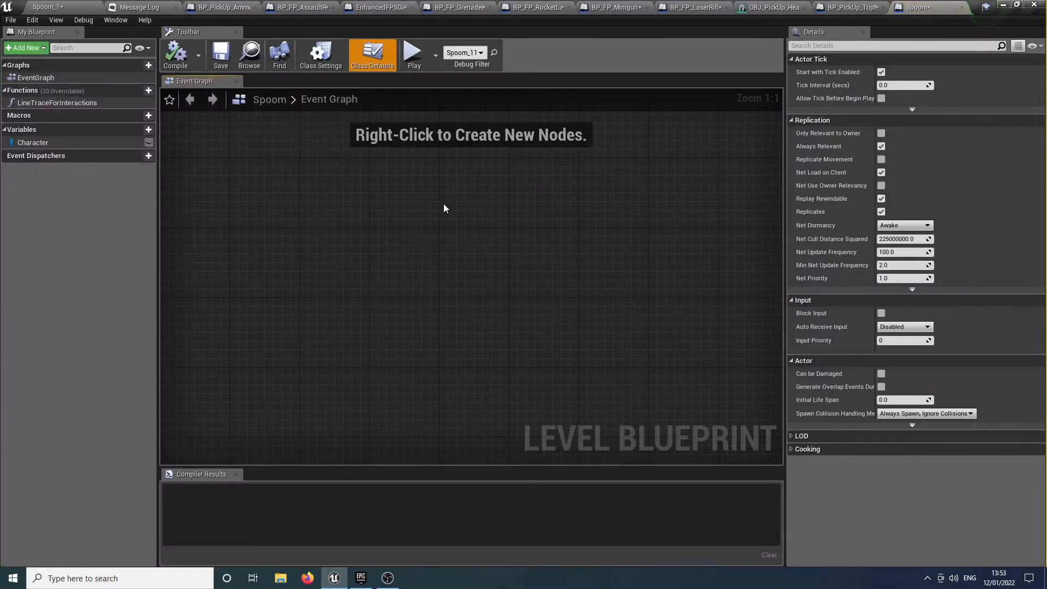
pyautogui.rightClick(403, 216)
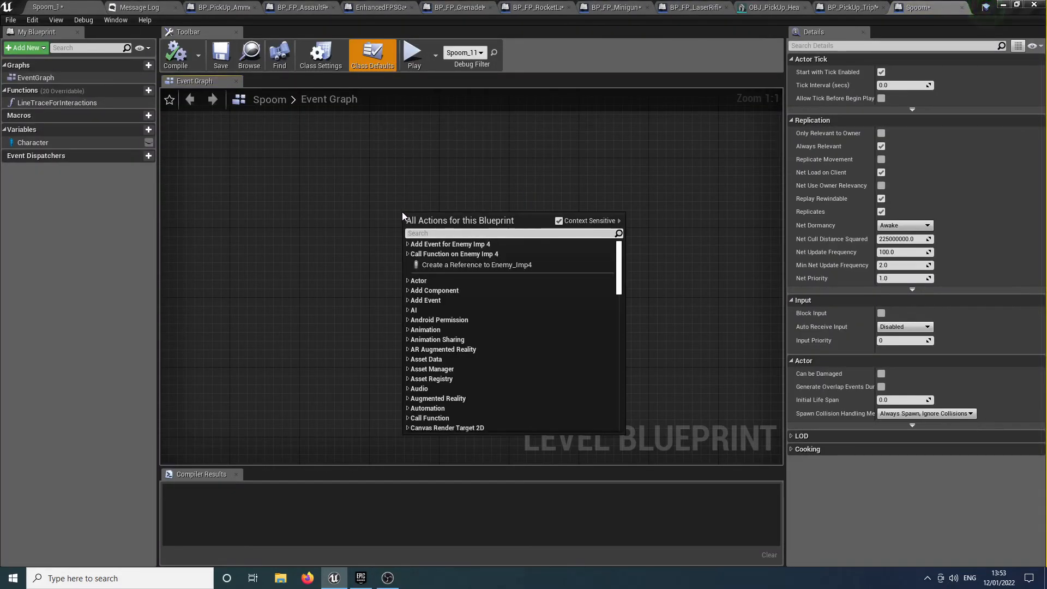
pyautogui.write('eventbe')
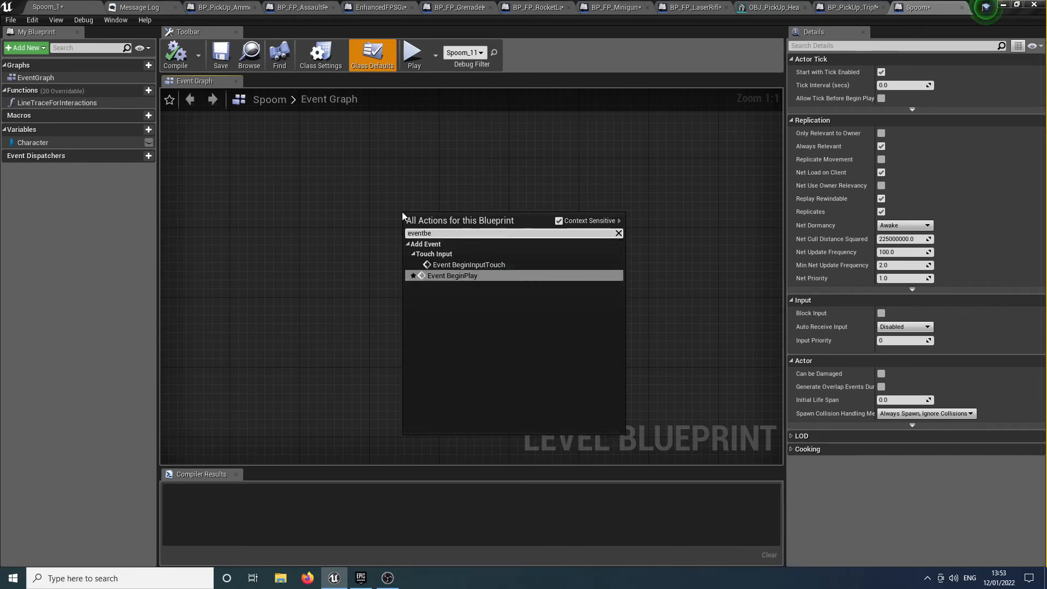
pyautogui.press('Return')
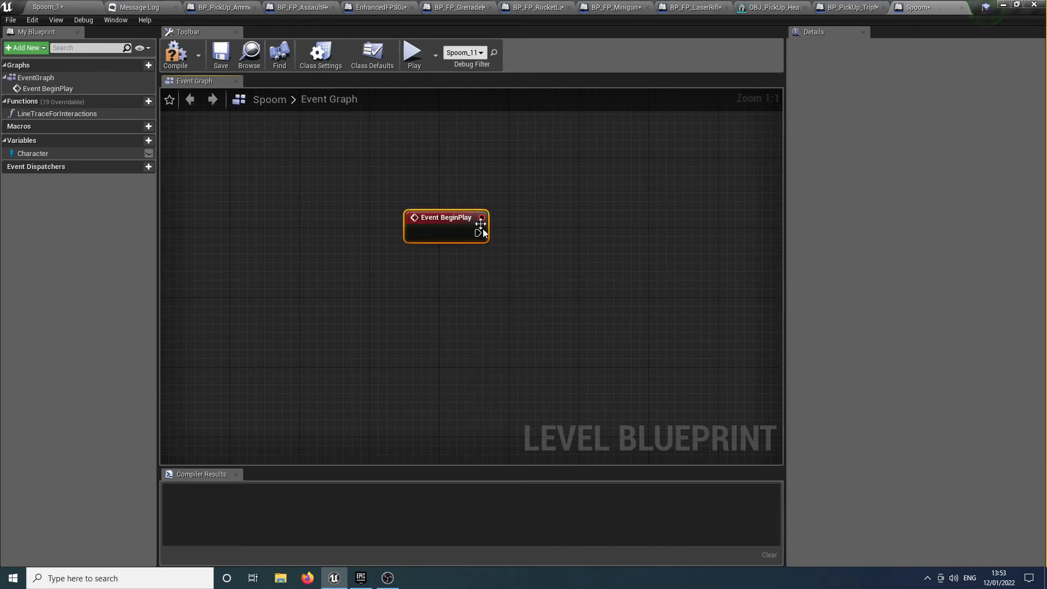
# Add a Cast To EnhancedFPSGameInstance node executed from Event BeginPlay
pyautogui.moveTo(535, 232); pyautogui.dragTo(535, 231)
pyautogui.write('casttocust')
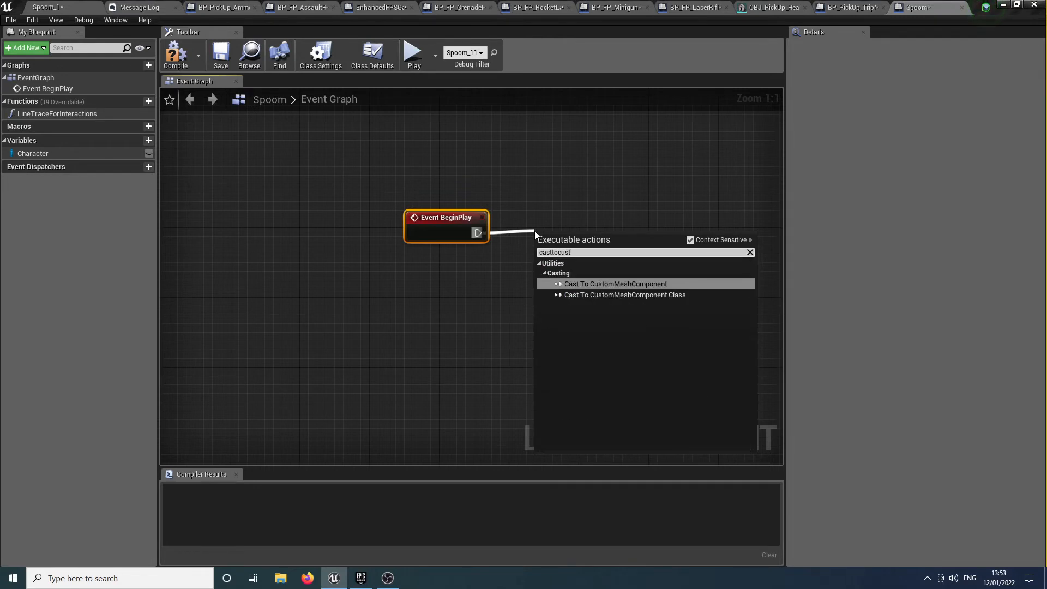
pyautogui.press('BackSpace')
pyautogui.press('BackSpace')
pyautogui.press('BackSpace')
pyautogui.press('BackSpace')
pyautogui.write('ena')
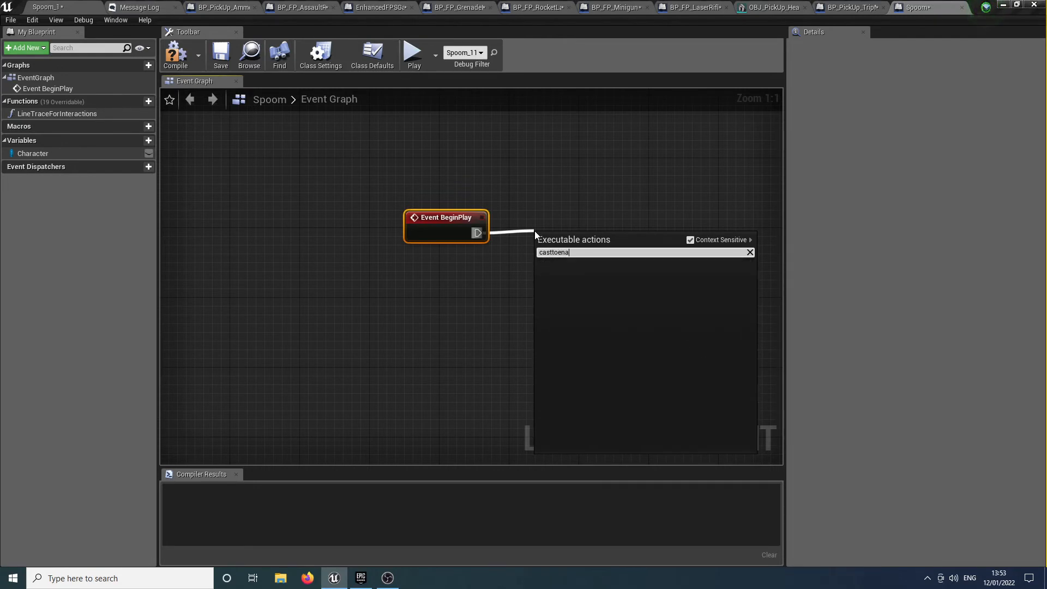
pyautogui.press('BackSpace')
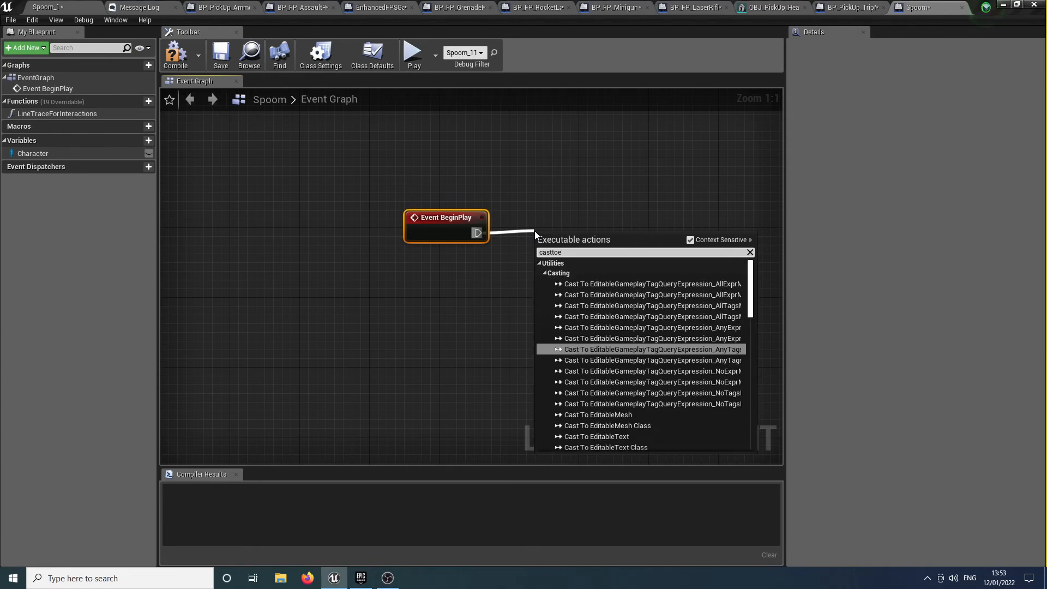
pyautogui.write('hanced')
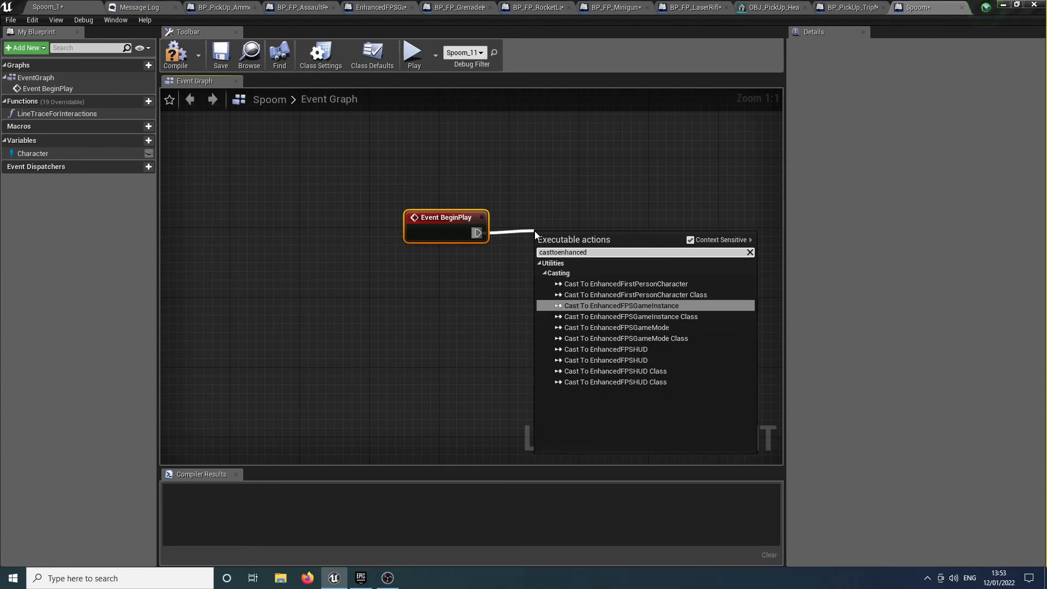
pyautogui.press('Return')
# Feed the cast's Object input with a Get Game Instance node and place that node beneath Event BeginPlay
pyautogui.moveTo(558, 265); pyautogui.dragTo(486, 280)
pyautogui.write('getgameinstal')
pyautogui.press('BackSpace')
pyautogui.press('Return')
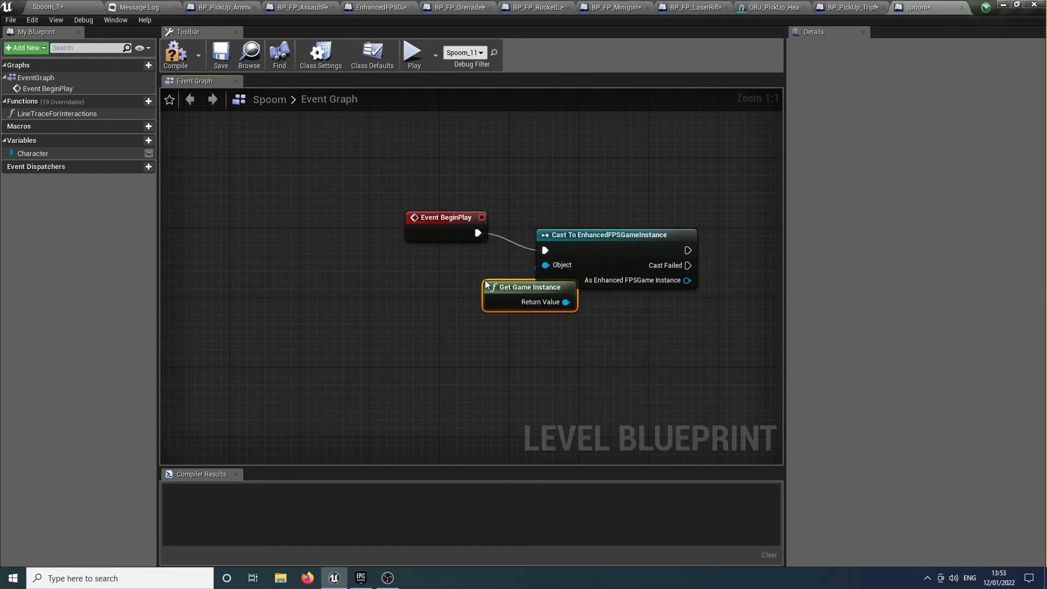
pyautogui.moveTo(485, 284); pyautogui.dragTo(442, 258)
# Add a Set Player Armour Current node with value 0 on the cast game instance and run it after the successful cast
pyautogui.moveTo(523, 276); pyautogui.dragTo(394, 307, button='right')
pyautogui.moveTo(559, 311); pyautogui.dragTo(629, 306)
pyautogui.write('health')
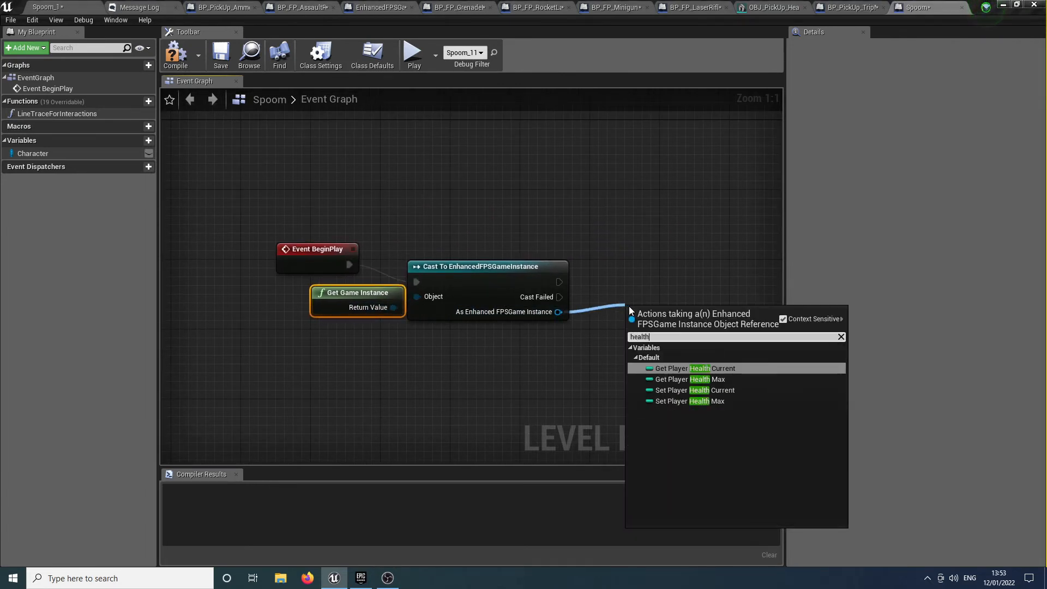
pyautogui.press('BackSpace')
pyautogui.press('BackSpace')
pyautogui.press('BackSpace')
pyautogui.press('BackSpace')
pyautogui.press('BackSpace')
pyautogui.press('BackSpace')
pyautogui.write('armour')
pyautogui.press('Down')
pyautogui.press('Down')
pyautogui.press('Down')
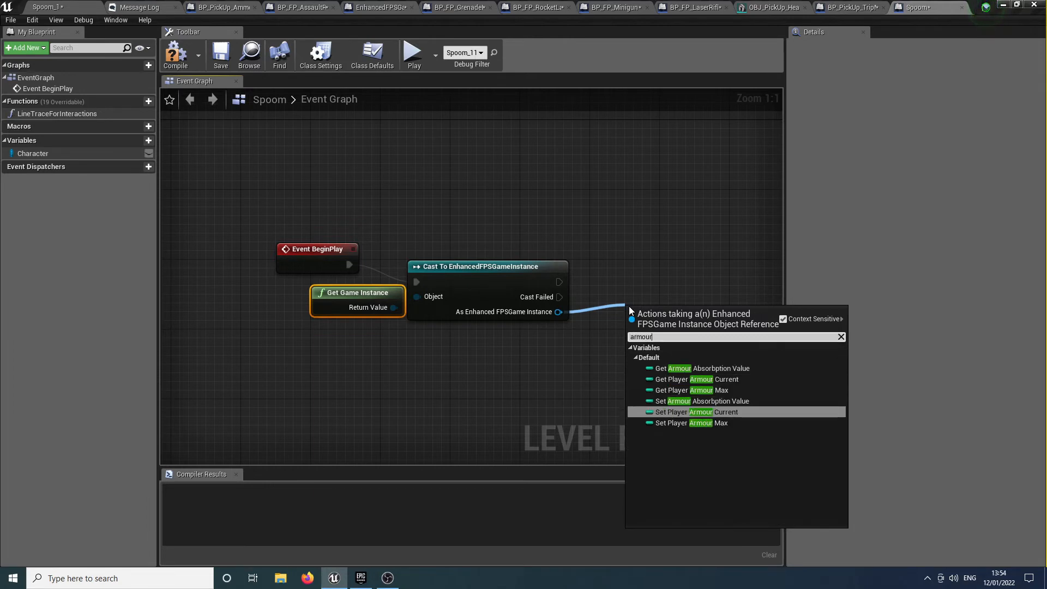
pyautogui.press('Return')
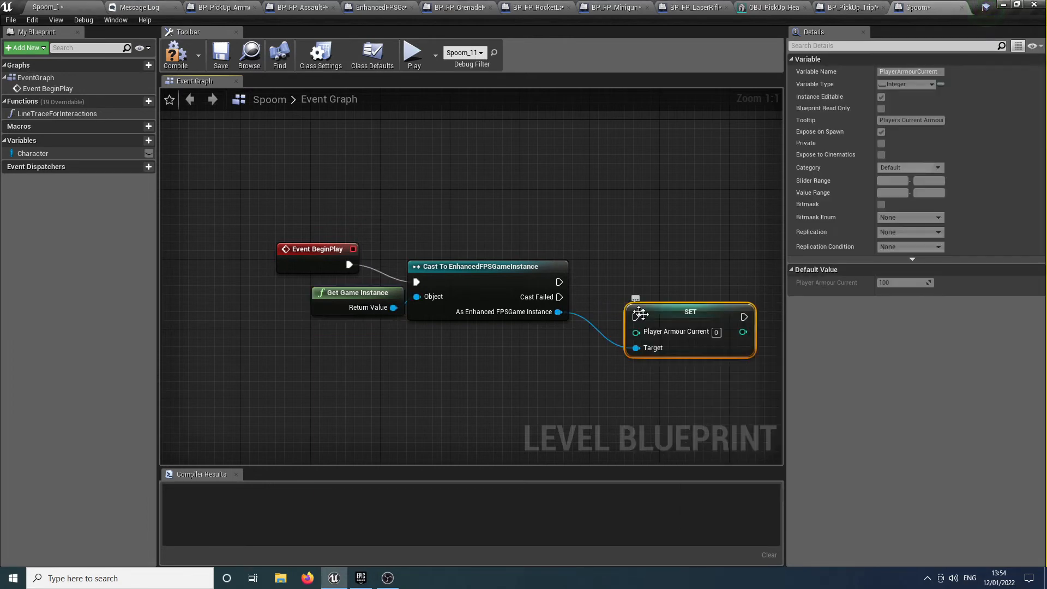
pyautogui.moveTo(644, 322); pyautogui.dragTo(610, 287)
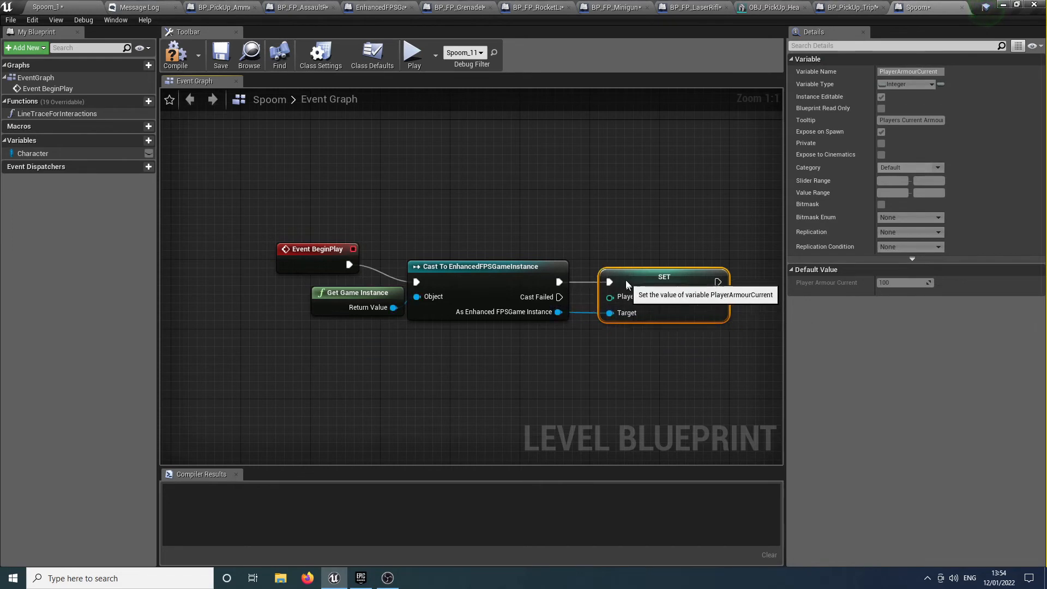
# Return to the Spoom_1 level, start a playtest and shoot the approaching zombie soldiers with the pistol
pyautogui.click(74, 8)
pyautogui.click(497, 48)
pyautogui.click(483, 260)
pyautogui.press('w')
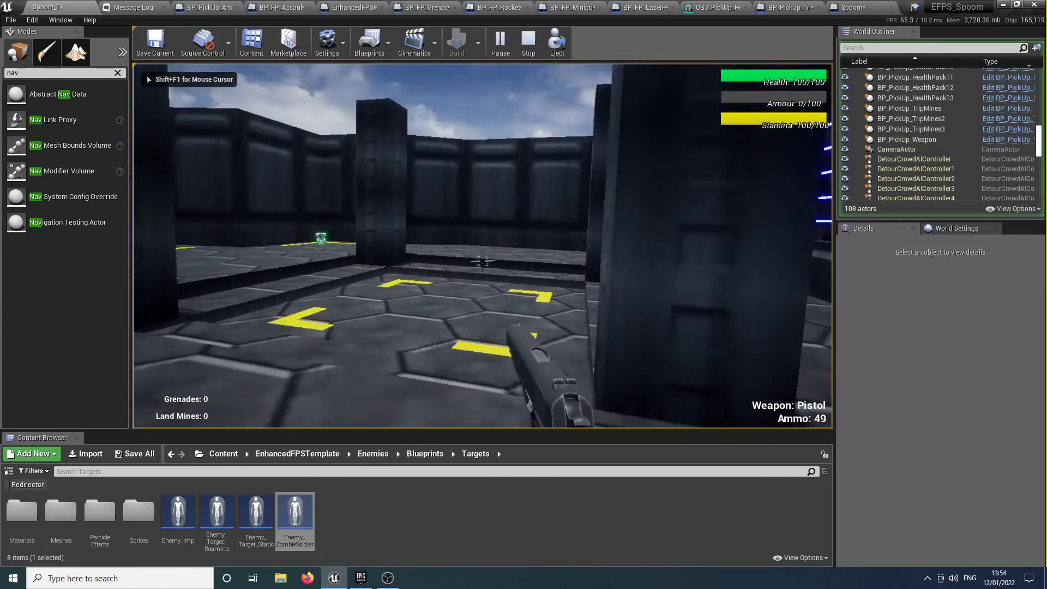
pyautogui.click(483, 260)
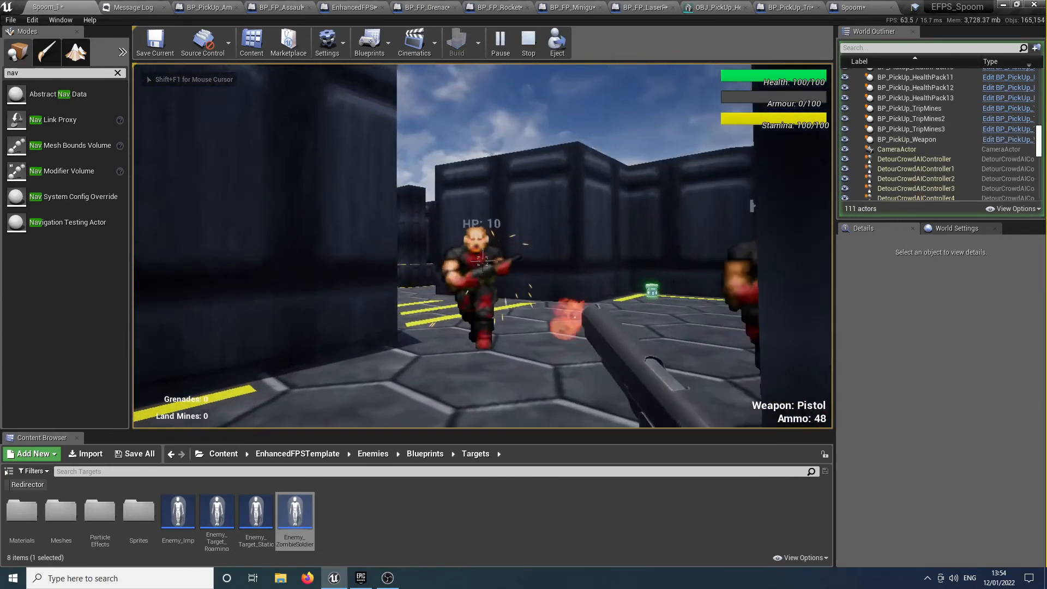
pyautogui.click(483, 259)
pyautogui.click(482, 259)
pyautogui.click(482, 259)
pyautogui.click(483, 259)
pyautogui.click(483, 259)
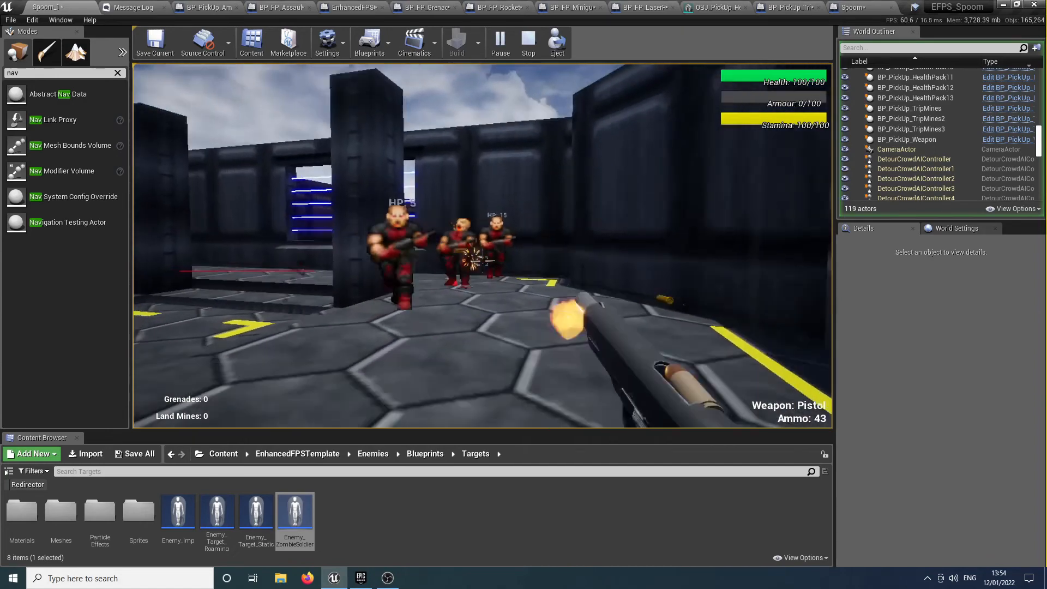
pyautogui.click(482, 260)
pyautogui.click(483, 260)
pyautogui.click(483, 260)
pyautogui.click(483, 260)
pyautogui.click(482, 260)
pyautogui.click(483, 259)
pyautogui.click(482, 259)
pyautogui.click(482, 260)
pyautogui.click(483, 260)
pyautogui.click(483, 260)
# Collect the shotguns dropped by the zombie soldiers and end the playtest
pyautogui.press('w')
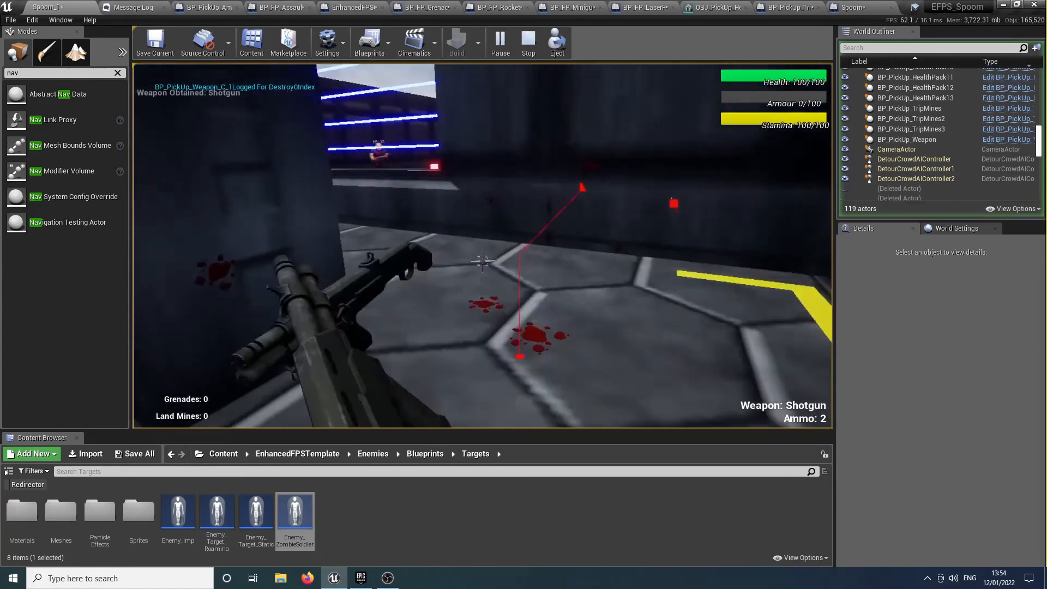
pyautogui.press('w')
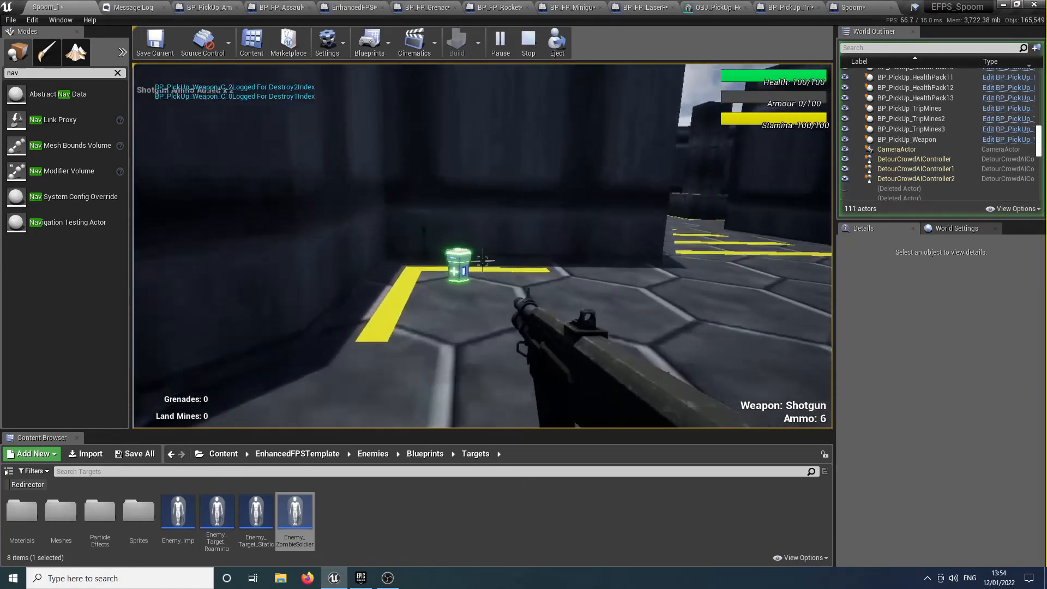
pyautogui.press('Escape')
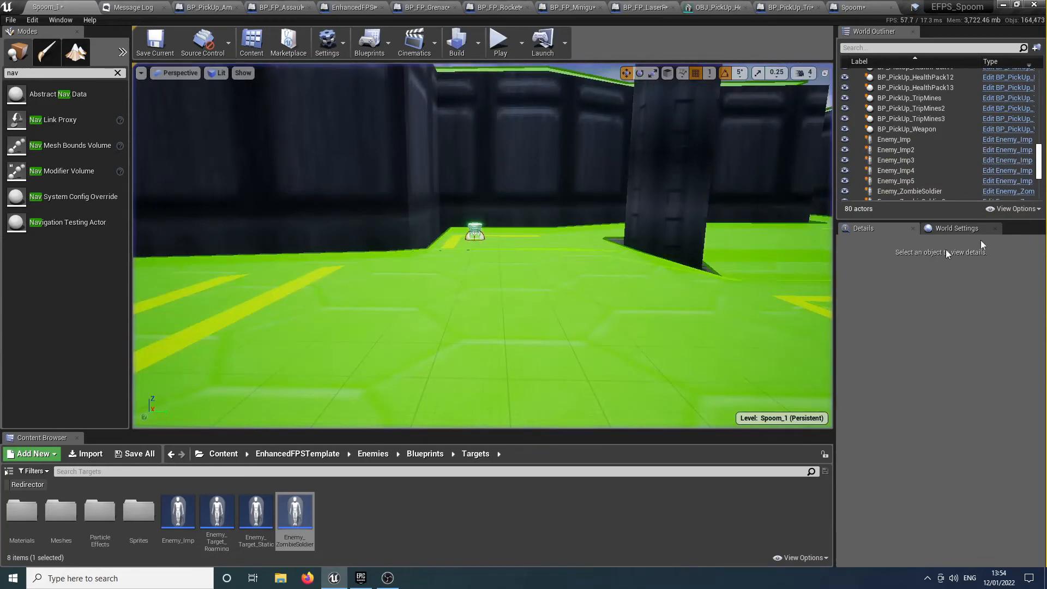
# Select all ten Enemy_ZombieSoldier actors in the level and enable their Should React To Player option
pyautogui.scroll(-2, 951, 141)
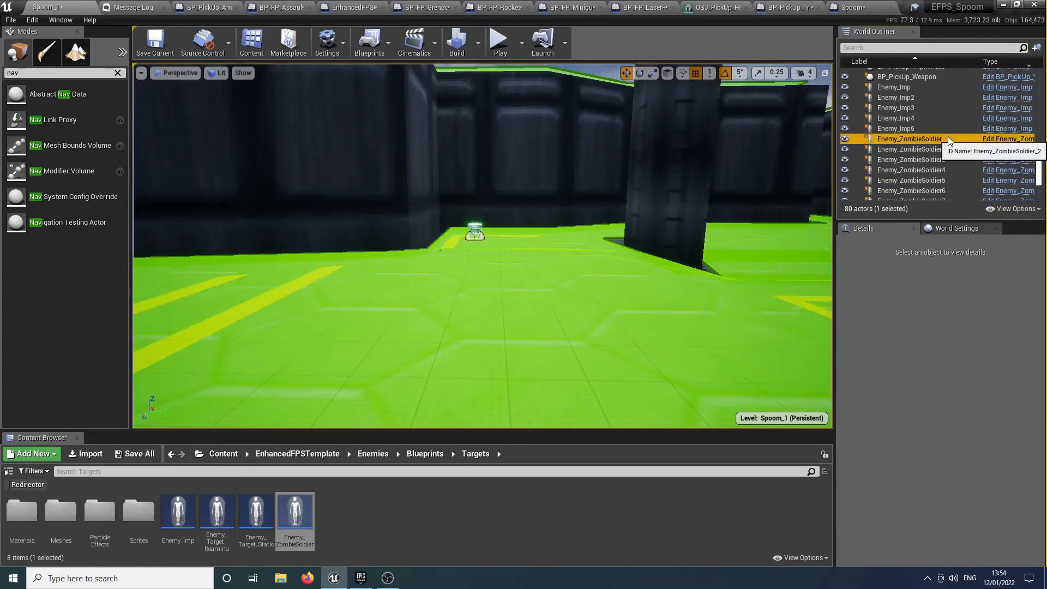
pyautogui.click(949, 140)
pyautogui.scroll(-3, 947, 140)
pyautogui.keyDown('shift'); pyautogui.click(947, 144); pyautogui.keyUp('shift')
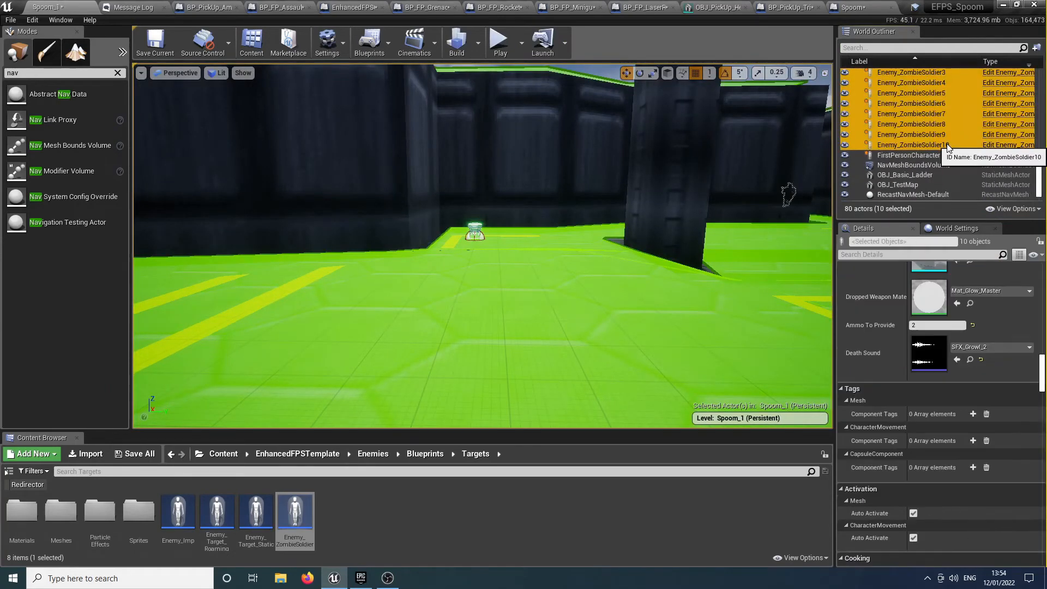
pyautogui.scroll(-10, 970, 367)
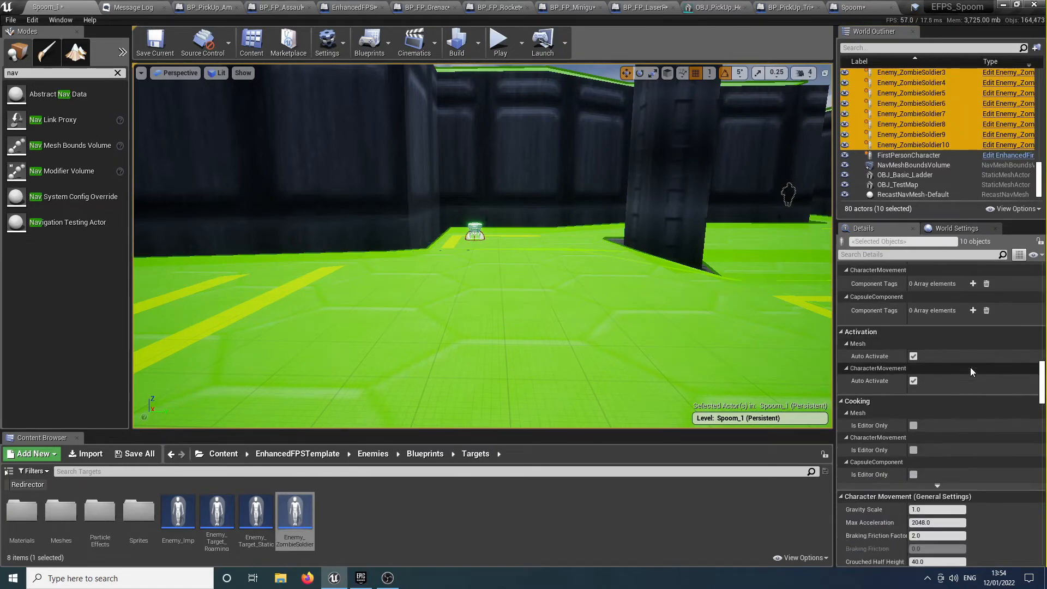
pyautogui.scroll(-15, 972, 365)
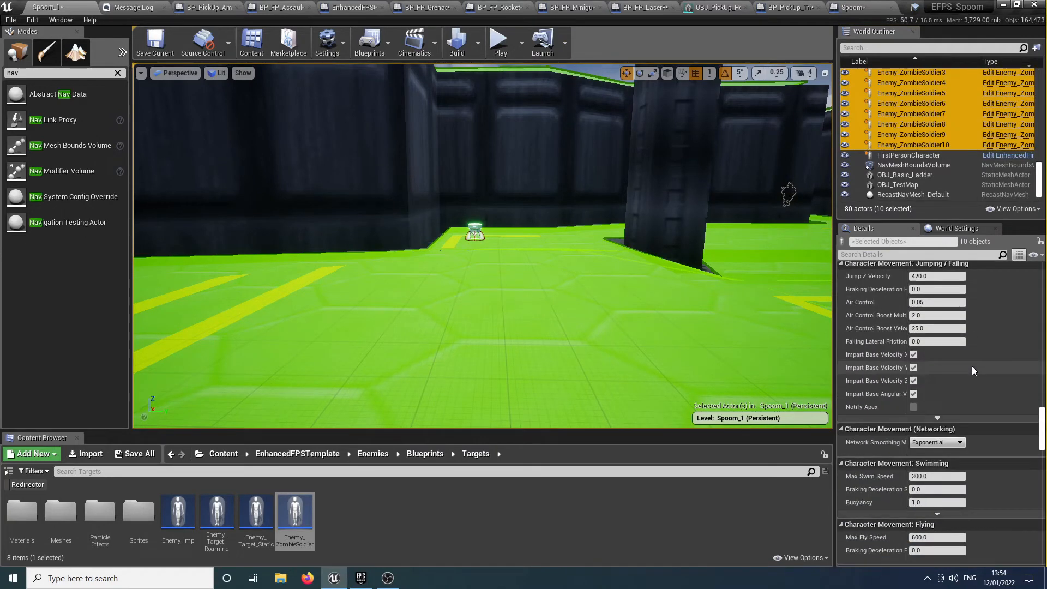
pyautogui.scroll(-3, 973, 365)
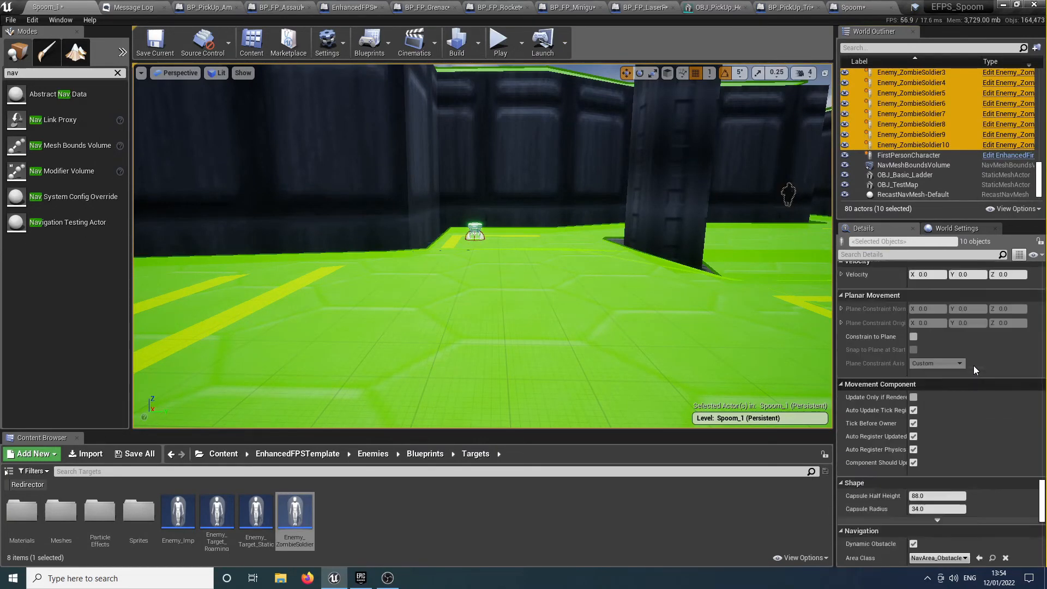
pyautogui.scroll(5, 974, 366)
pyautogui.scroll(15, 975, 366)
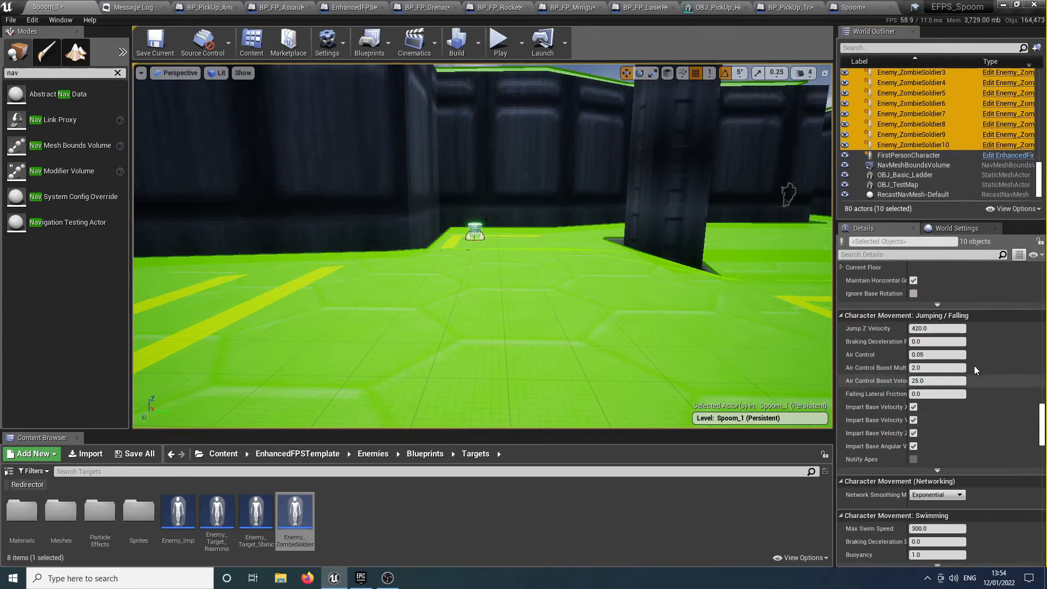
pyautogui.scroll(15, 975, 366)
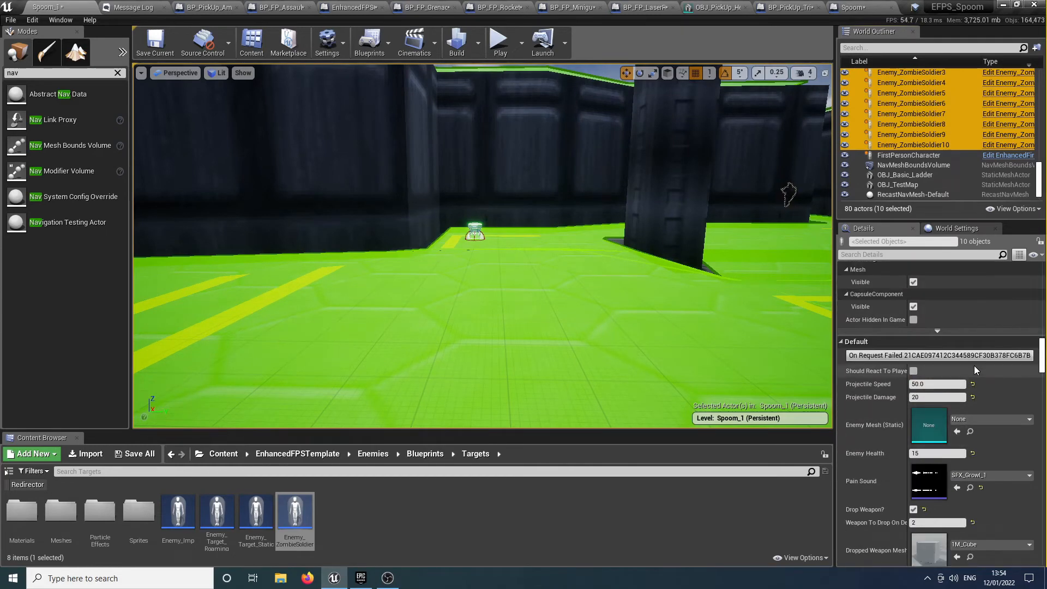
pyautogui.click(914, 371)
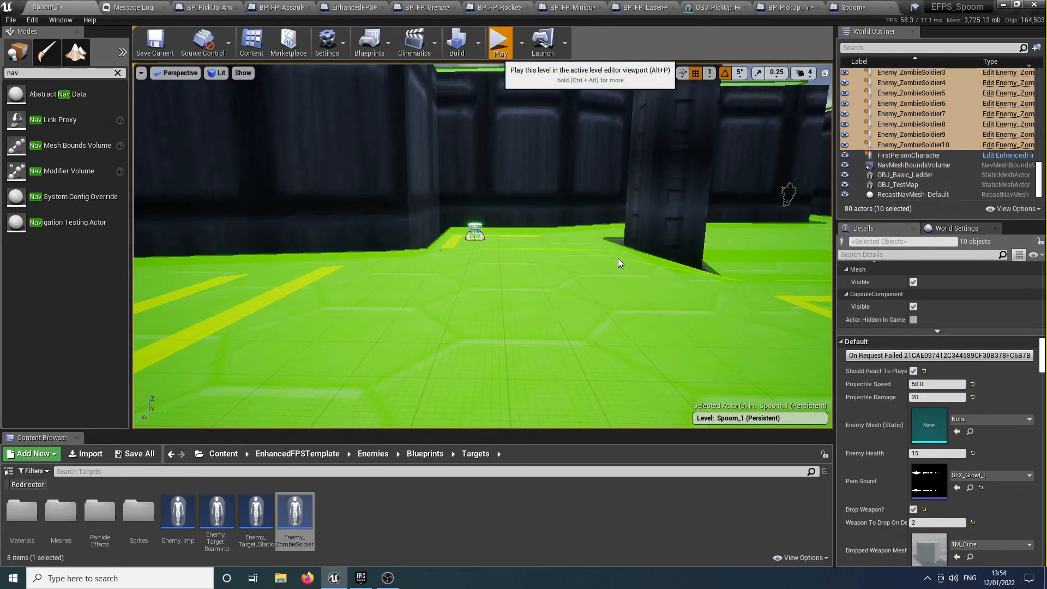
# Start a playtest, advance from the player start and shoot the approaching zombie soldiers with the pistol
pyautogui.click(499, 43)
pyautogui.press('w')
pyautogui.click(483, 260)
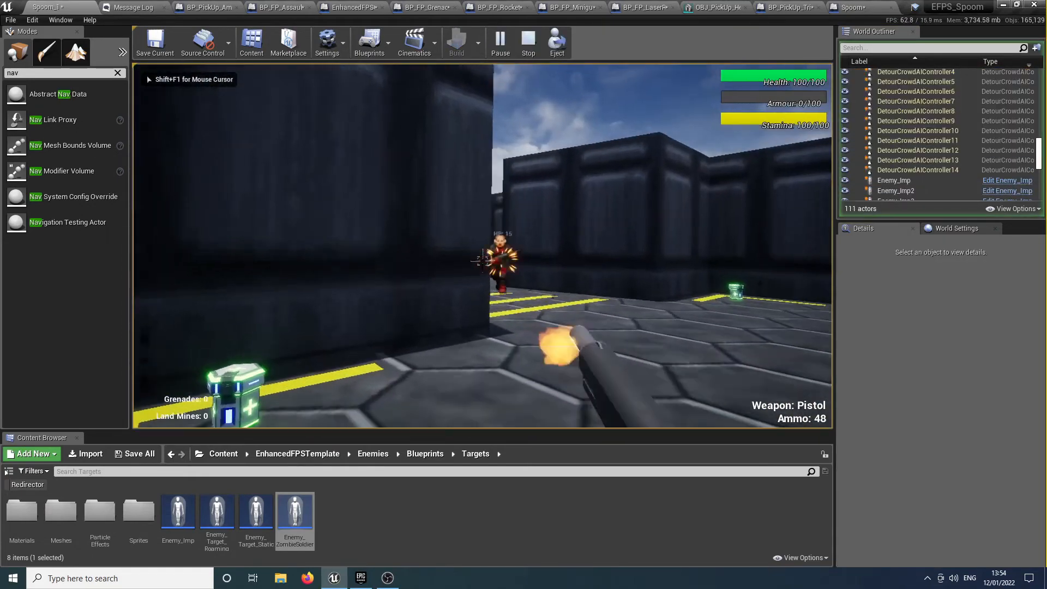
pyautogui.click(483, 261)
pyautogui.click(483, 261)
pyautogui.click(483, 261)
pyautogui.click(483, 261)
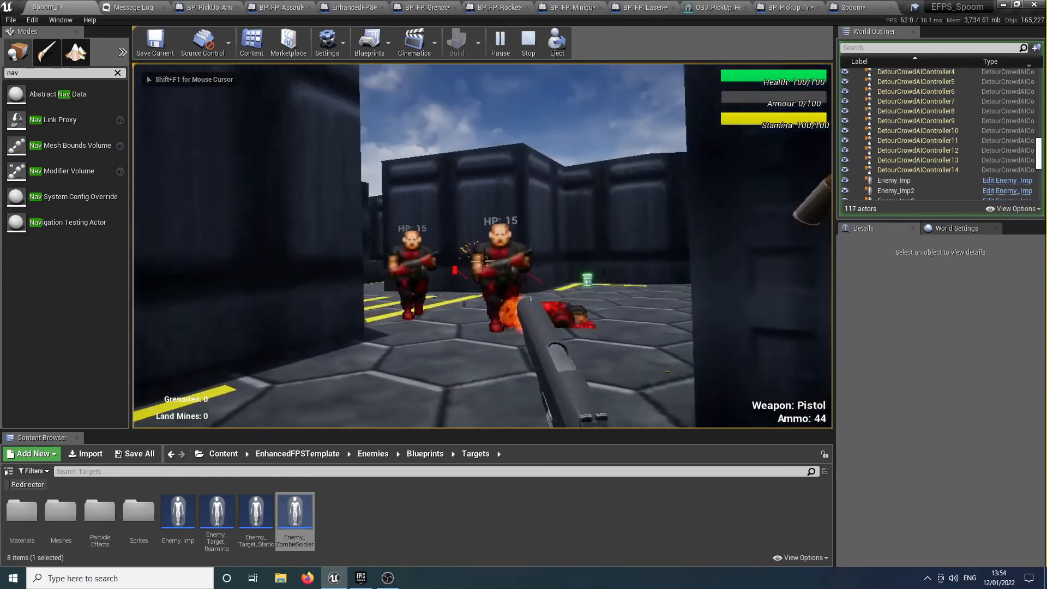
pyautogui.click(482, 260)
pyautogui.click(483, 261)
pyautogui.click(483, 261)
pyautogui.click(483, 261)
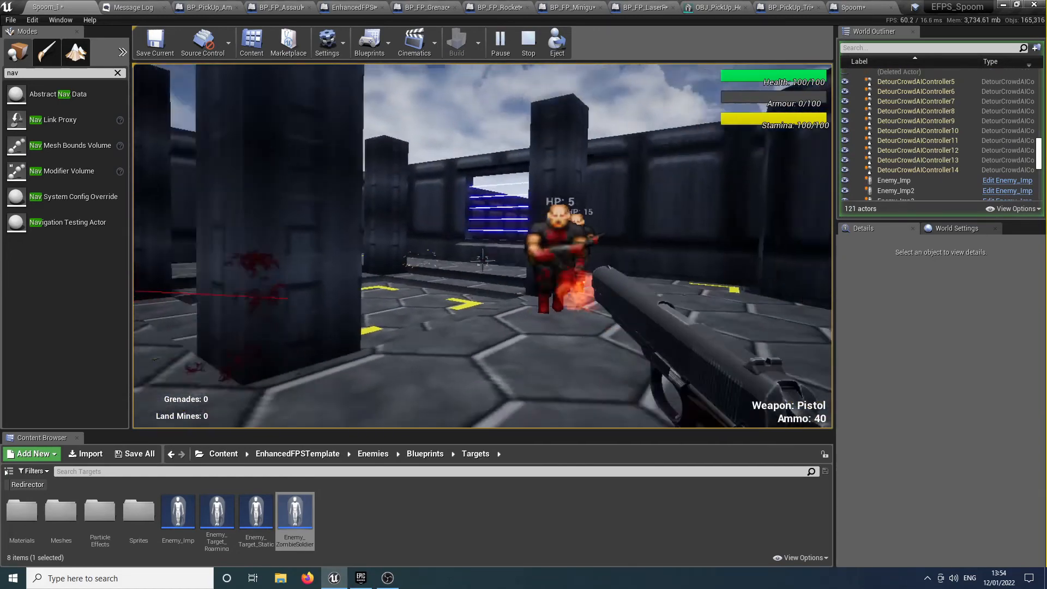
pyautogui.click(483, 261)
pyautogui.click(483, 260)
# Collect the shotguns dropped by the dead zombie soldiers and advance through the level towards the steps
pyautogui.press('a')
pyautogui.press('w')
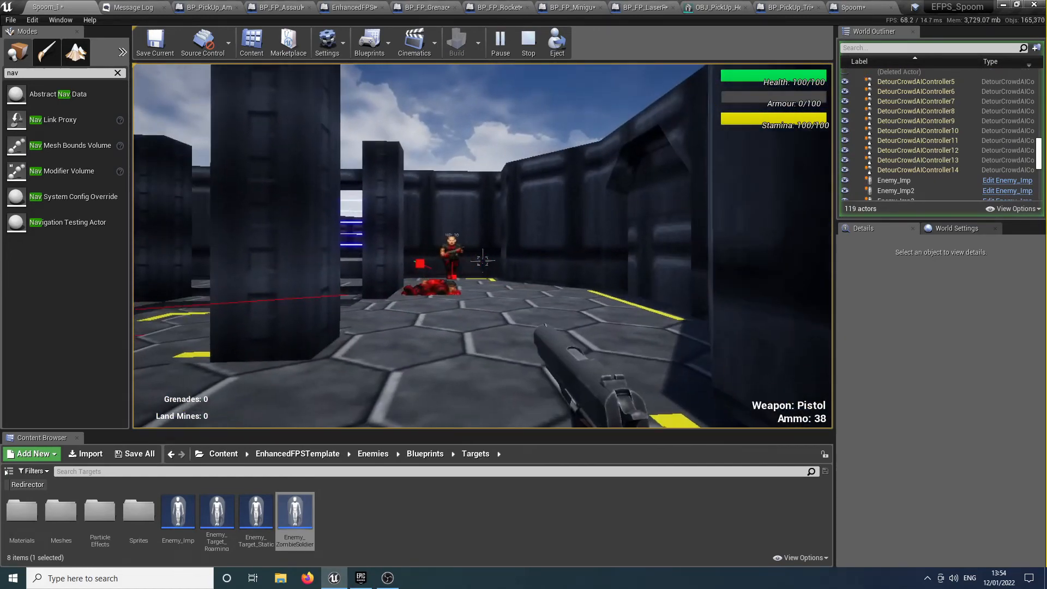
pyautogui.press('w')
pyautogui.press('w')
pyautogui.press('w')
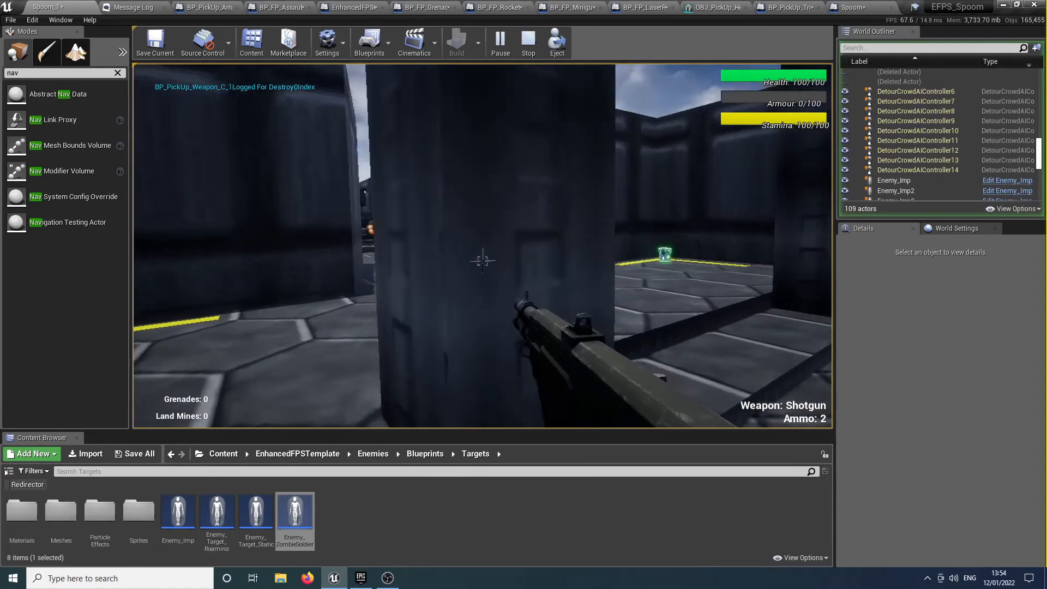
pyautogui.press('w')
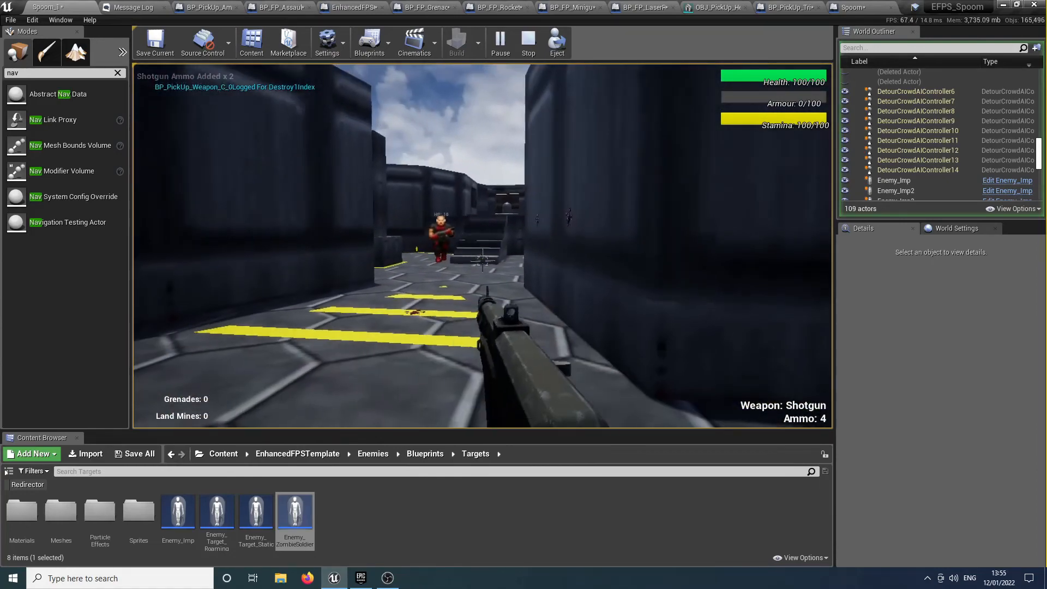
pyautogui.press('w')
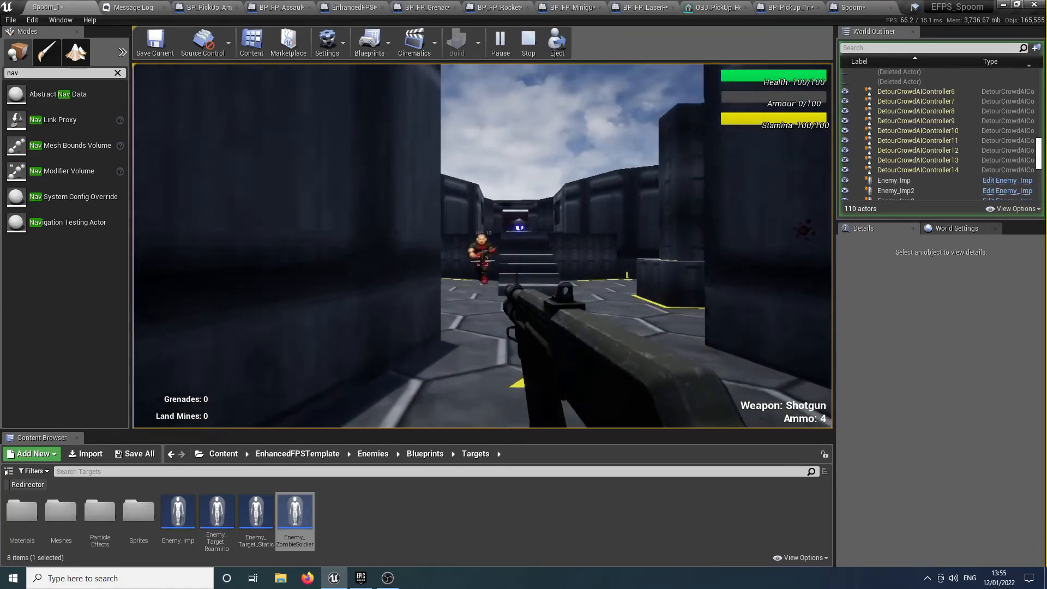
pyautogui.press('w')
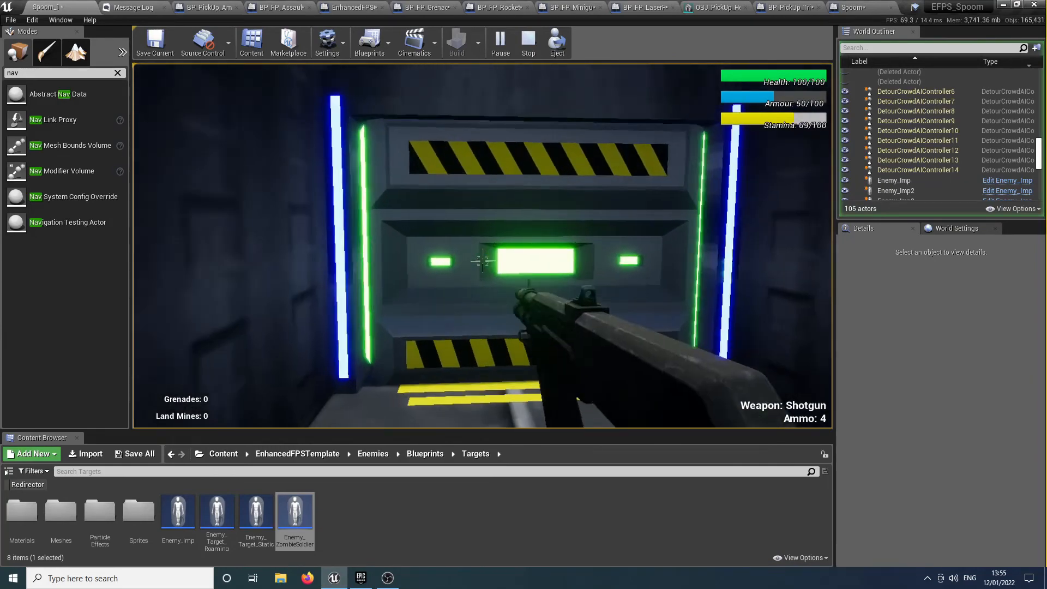
# Go through the green-lit sliding door and shoot the group of zombie soldiers beyond it with the shotgun
pyautogui.press('w')
pyautogui.click(483, 261)
pyautogui.press('s')
pyautogui.press('w')
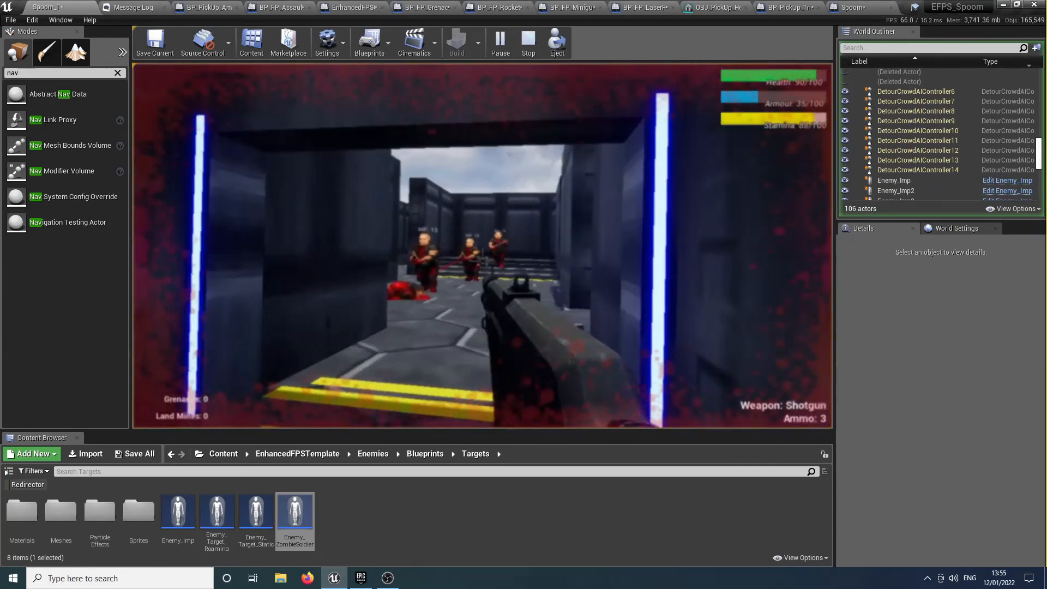
pyautogui.click(482, 261)
pyautogui.press('s')
pyautogui.press('w')
pyautogui.press('s')
pyautogui.click(483, 261)
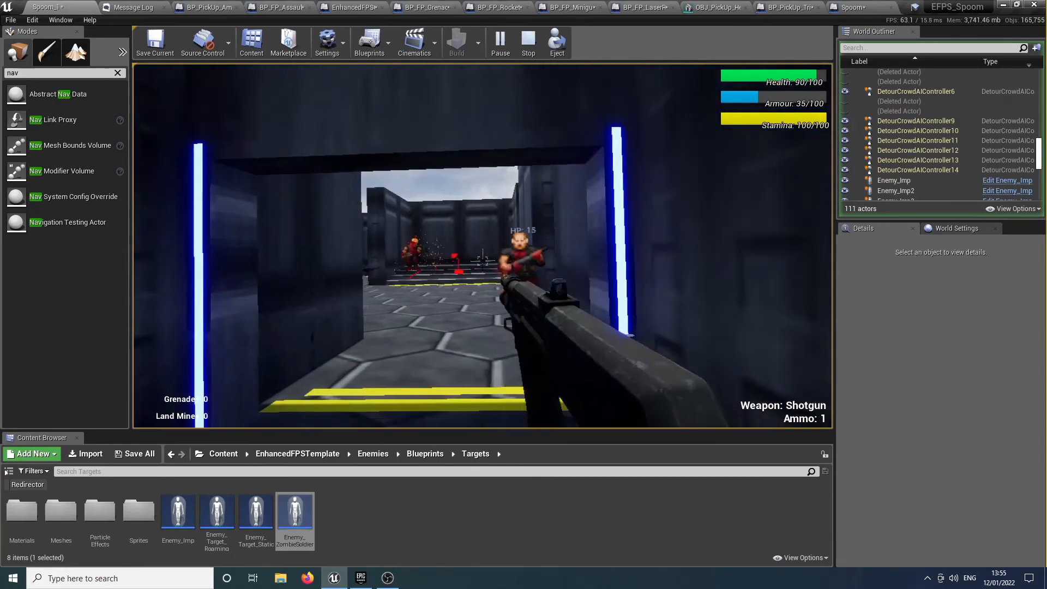
# Advance past the doorway, shoot the remaining zombie soldiers near the pillars and collect their dropped shotguns
pyautogui.press('w')
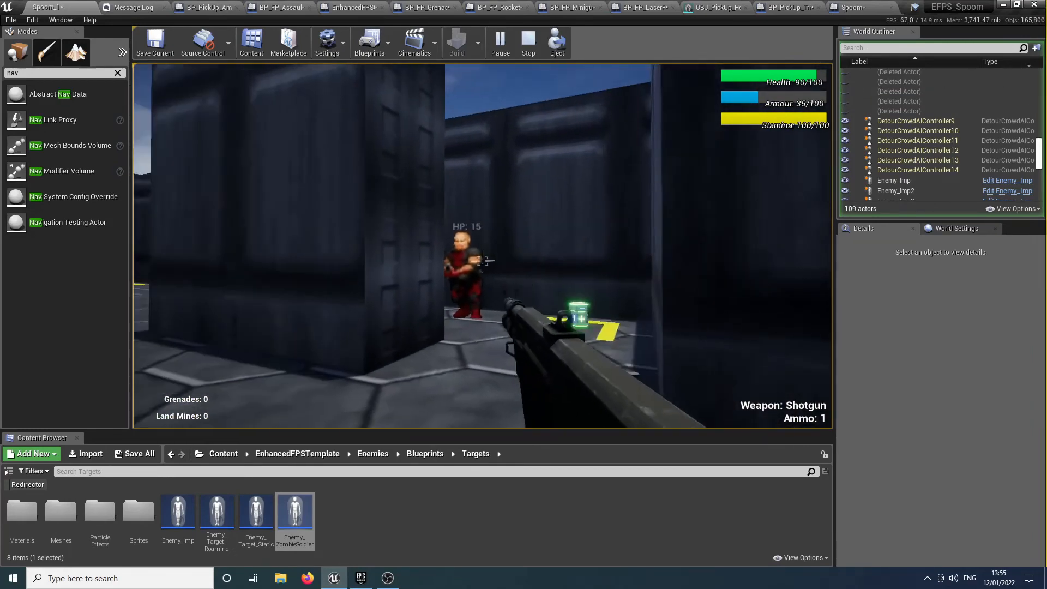
pyautogui.click(482, 261)
pyautogui.press('w')
pyautogui.click(483, 261)
pyautogui.click(483, 261)
pyautogui.press('w')
pyautogui.press('w')
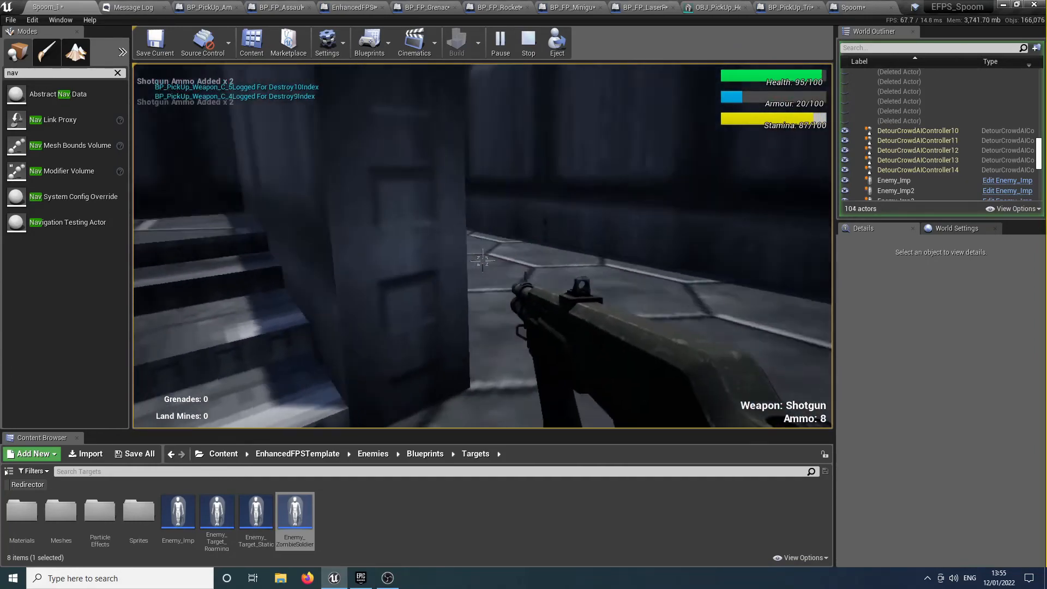
# Fire the shotgun near the stairs, collect the health packs and run on to the room with green hazard pools
pyautogui.click(482, 261)
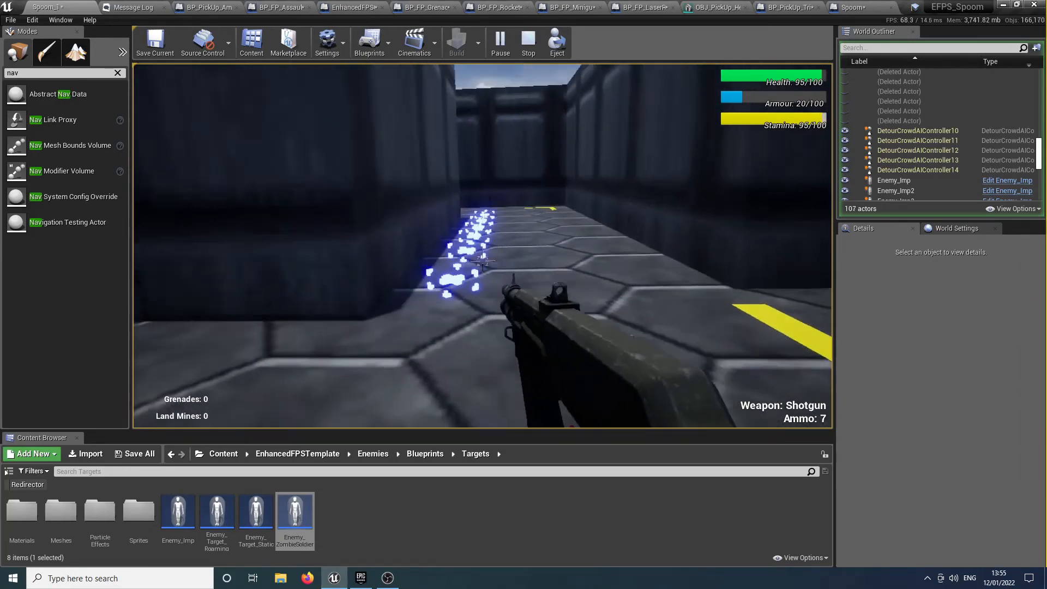
pyautogui.press('w')
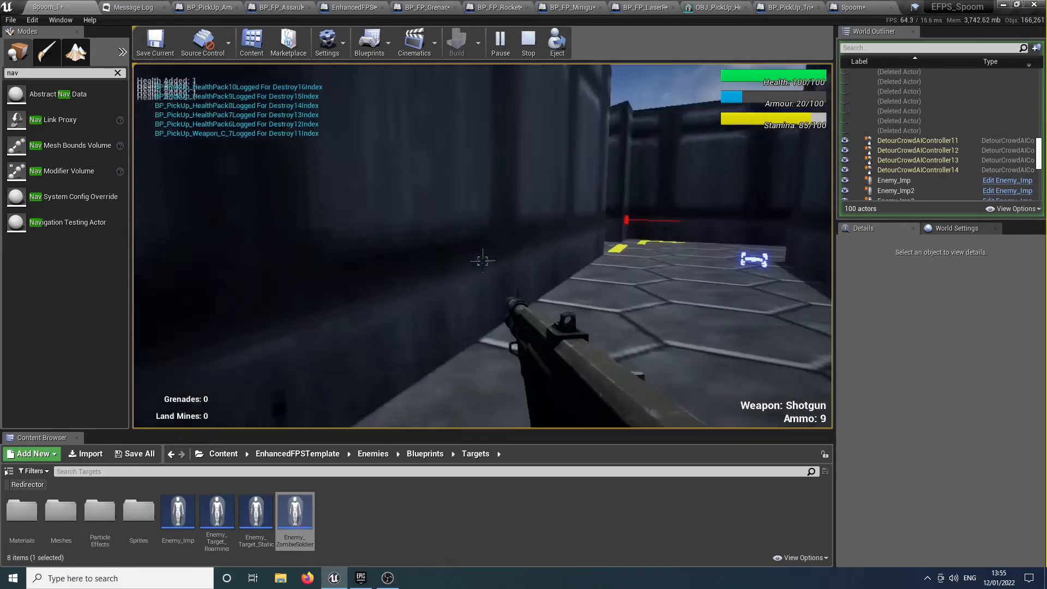
pyautogui.press('w')
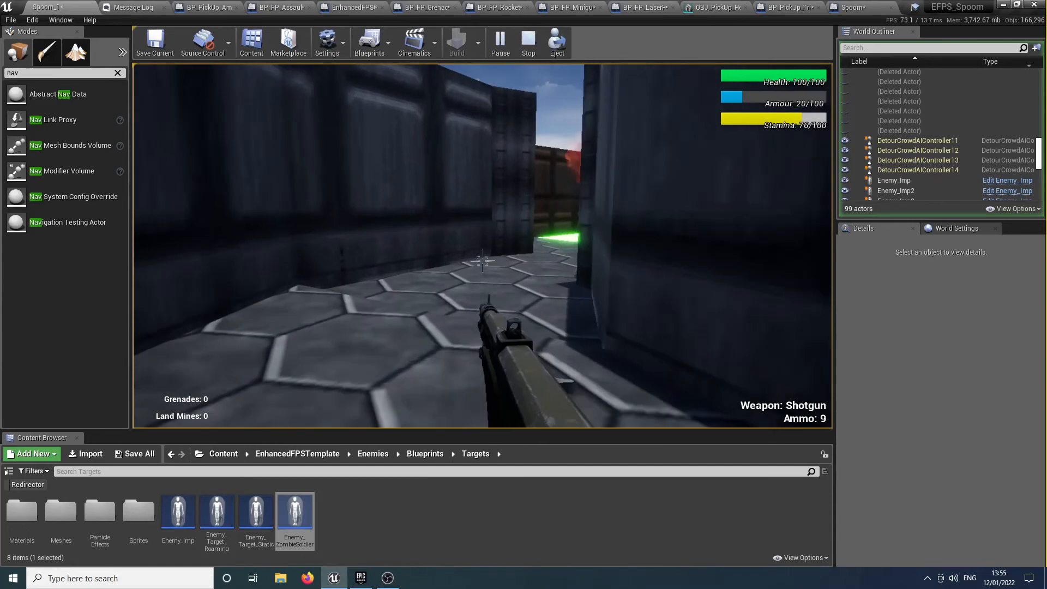
pyautogui.press('w')
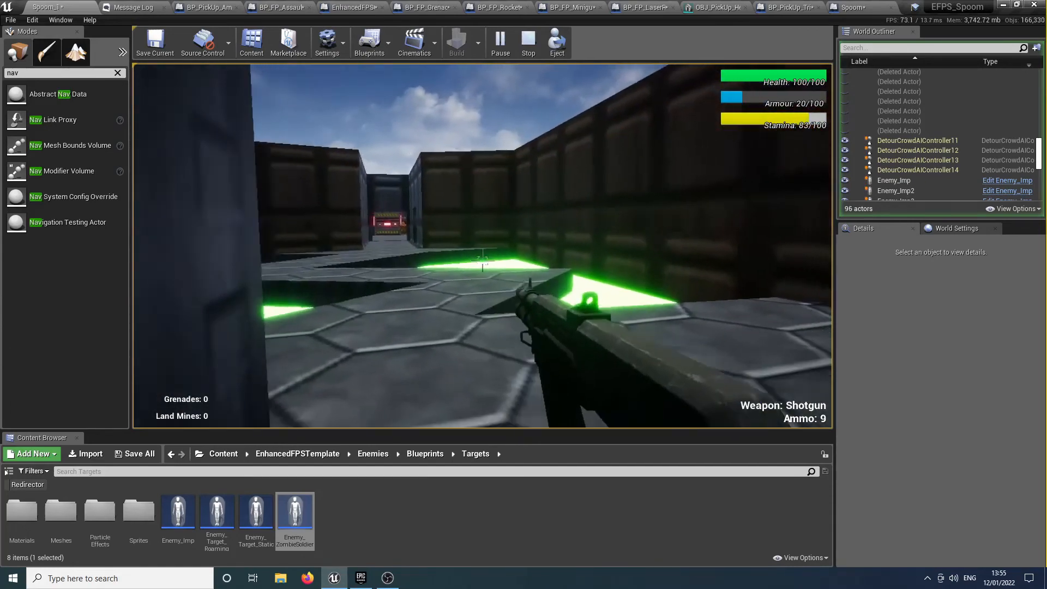
# Enter the green hazard room and shoot the imp on the raised ladder platform with the shotgun
pyautogui.press('w')
pyautogui.click(483, 261)
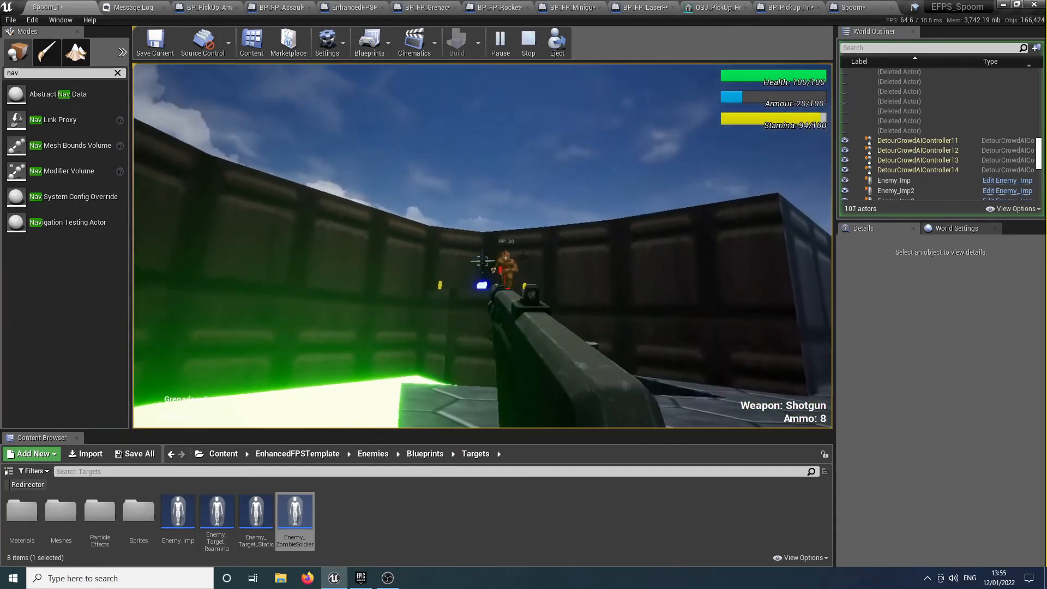
pyautogui.press('w')
pyautogui.click(483, 261)
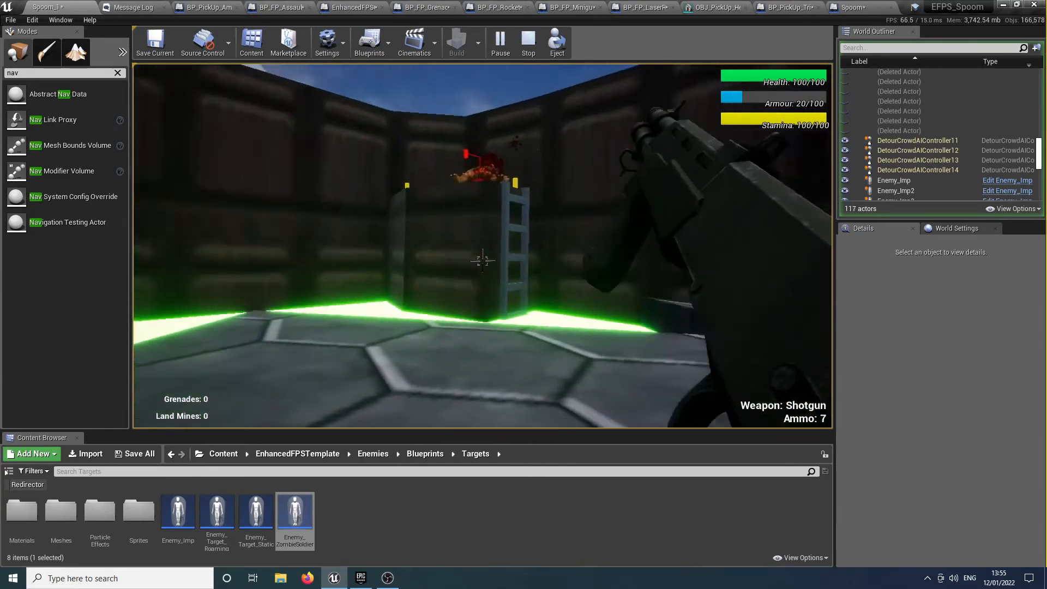
# Sprint through the corridors and test the door that requires the blue key
pyautogui.press('w')
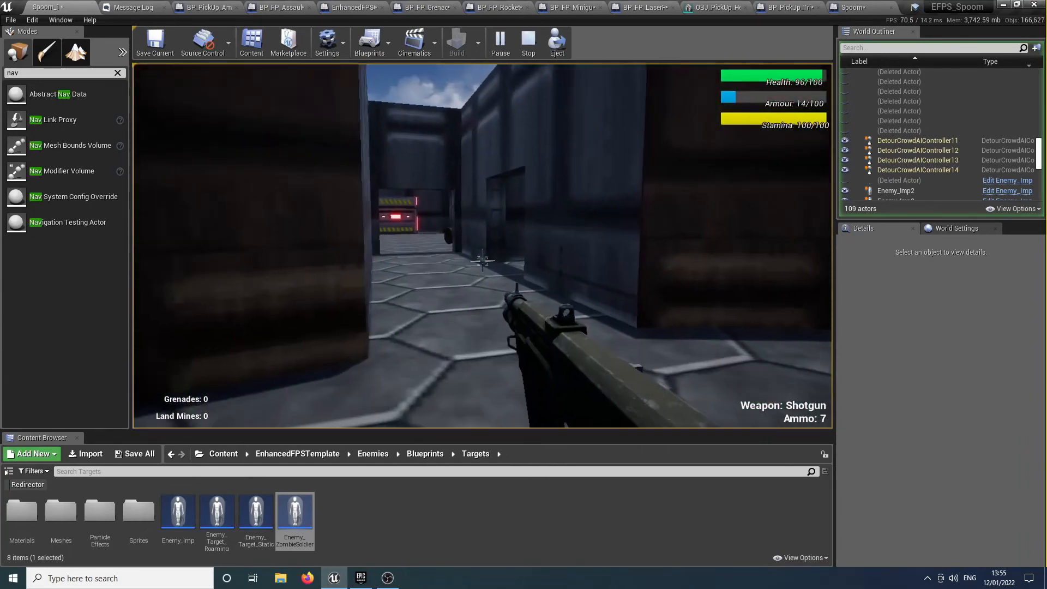
pyautogui.hotkey('shift', 'w')
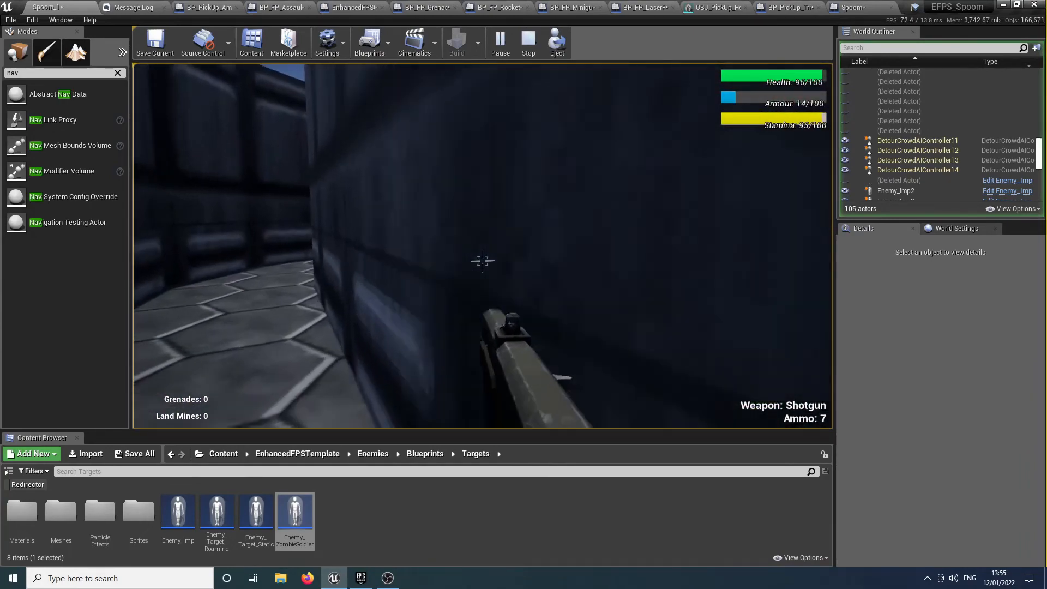
pyautogui.hotkey('shift', 'w')
pyautogui.press('w')
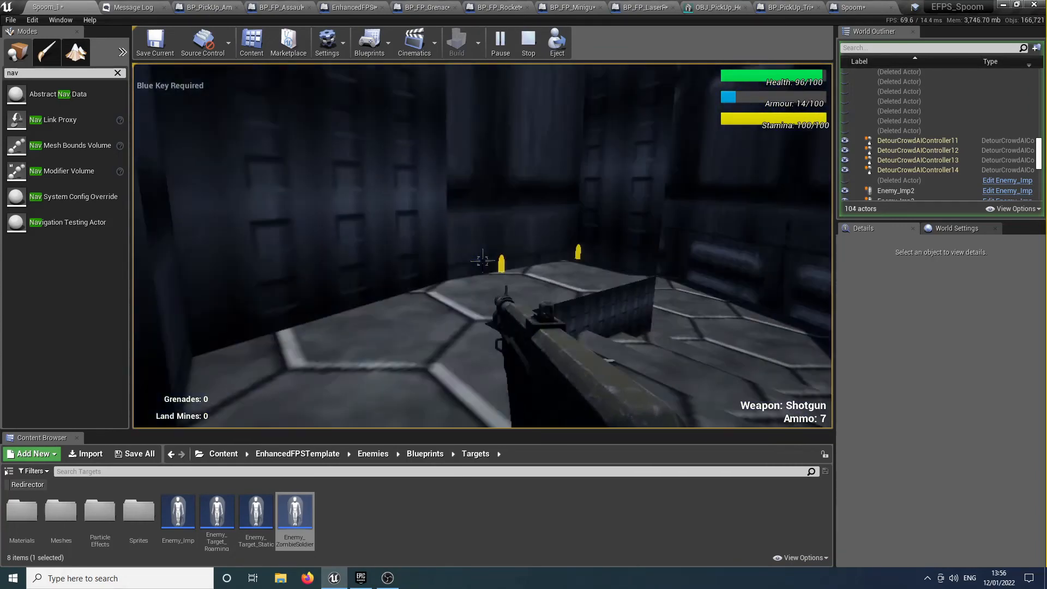
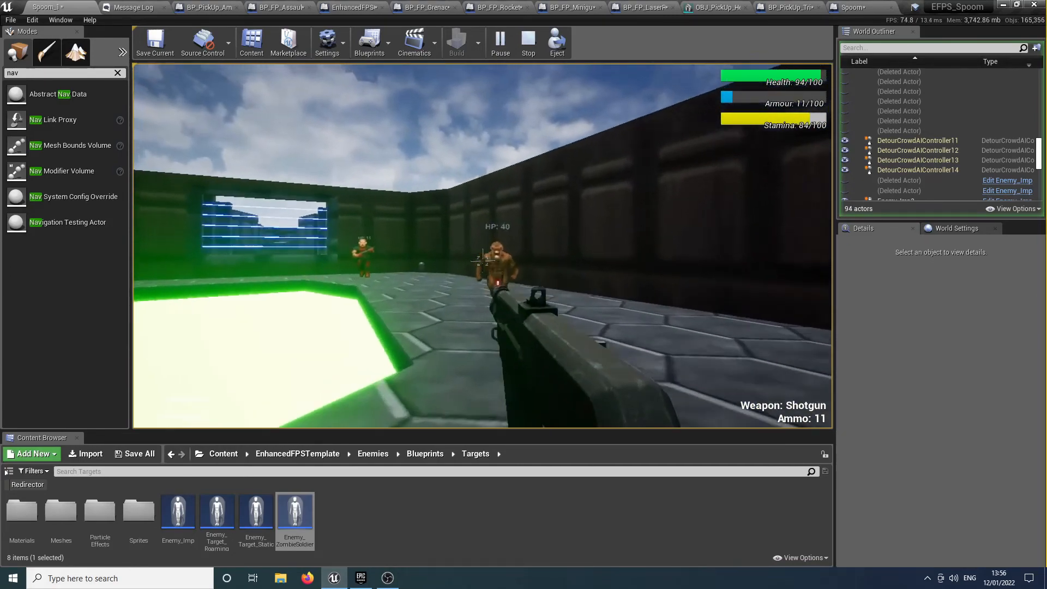
# Fight the imps and zombie soldiers around the large green hazard pool with the shotgun
pyautogui.click(482, 260)
pyautogui.click(482, 260)
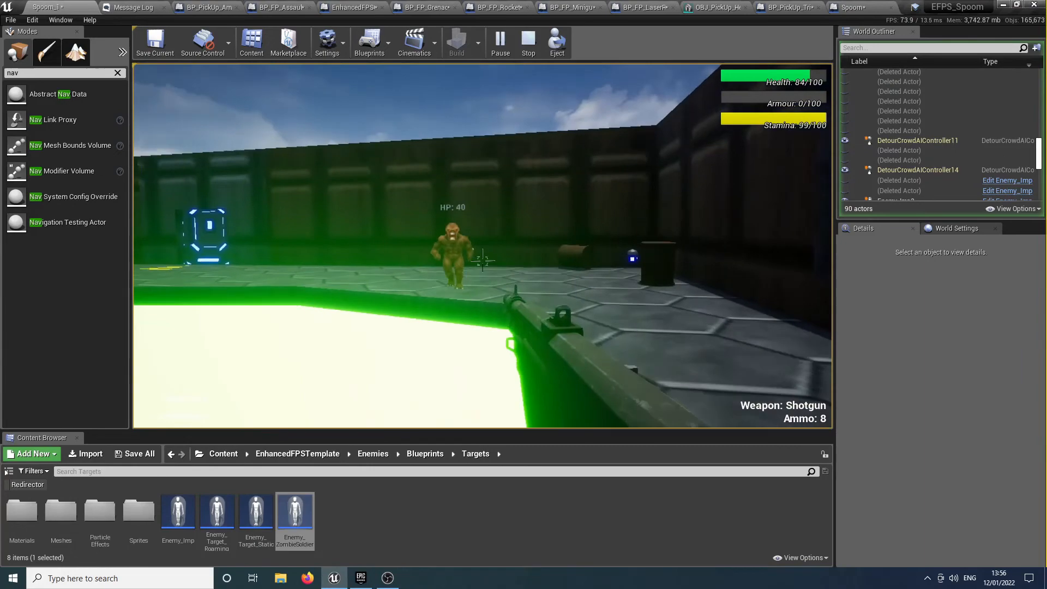
pyautogui.click(483, 261)
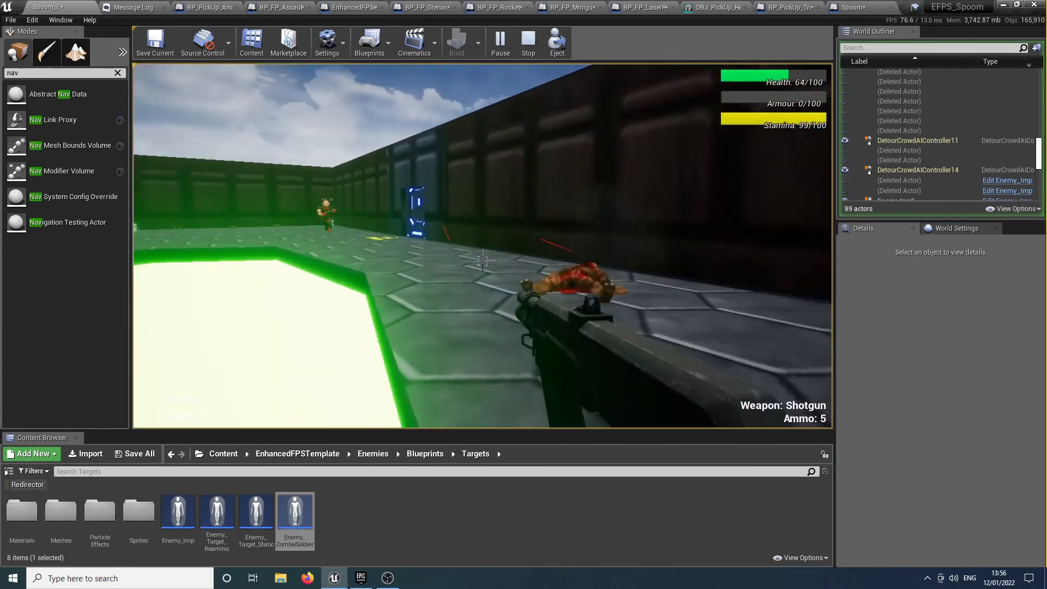
pyautogui.click(484, 260)
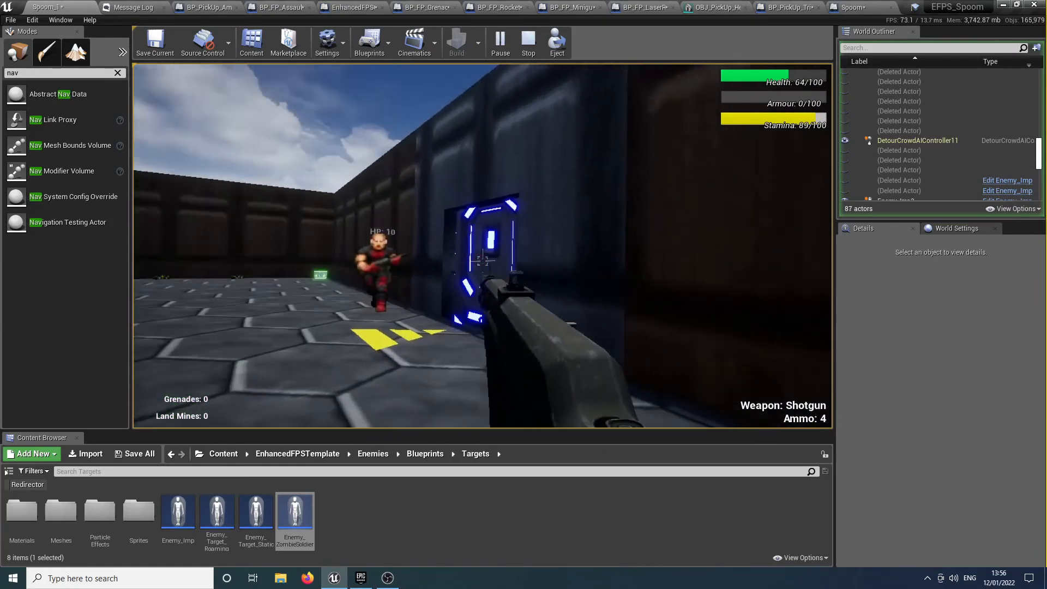
pyautogui.click(482, 260)
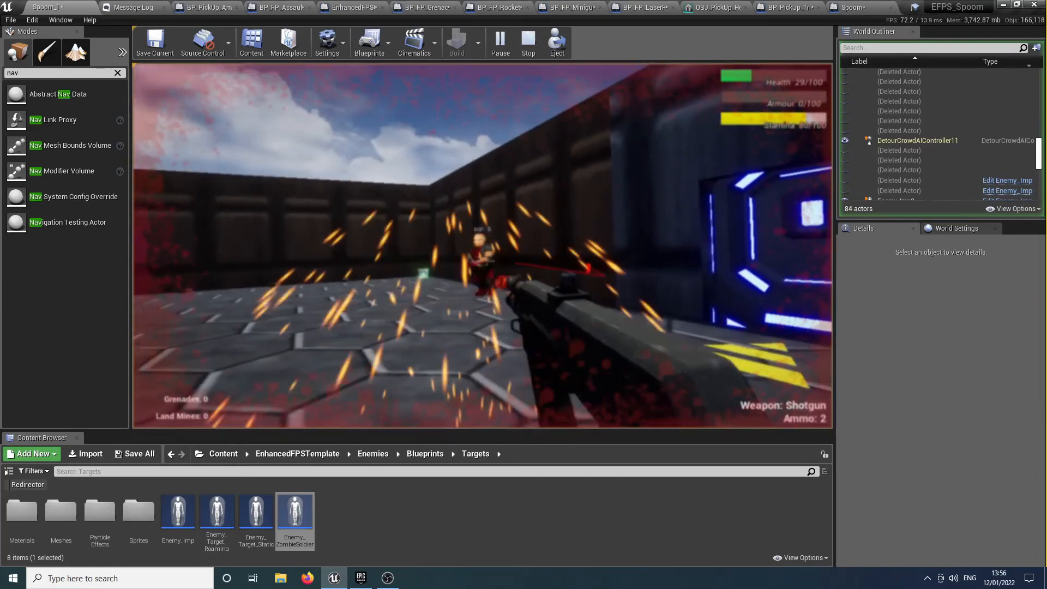
pyautogui.click(482, 260)
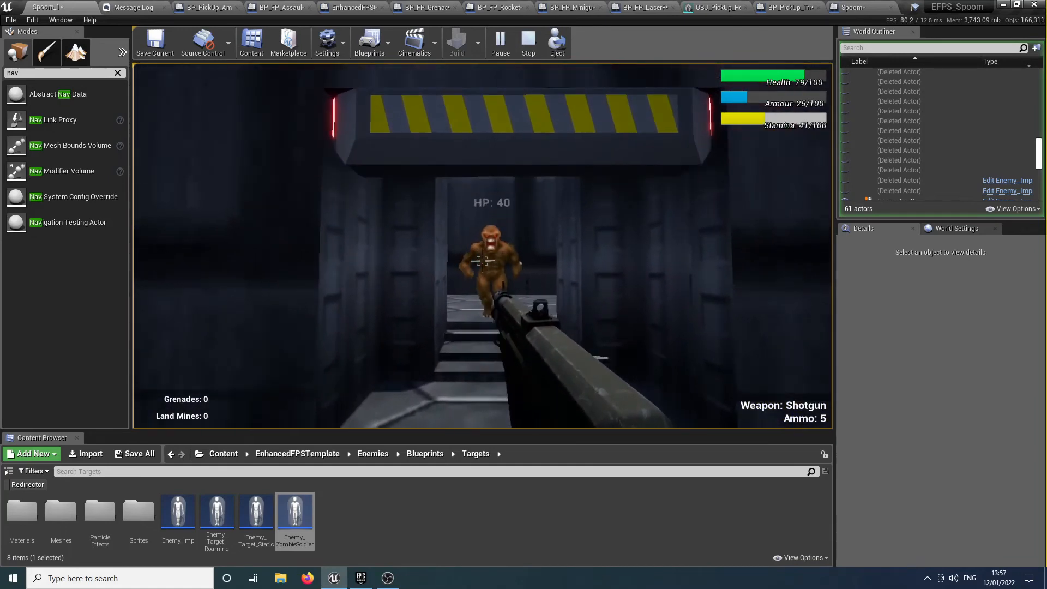
# Shoot the imp in the doorway with the shotgun, run on into the next room and end the playtest
pyautogui.click(482, 261)
pyautogui.press('w')
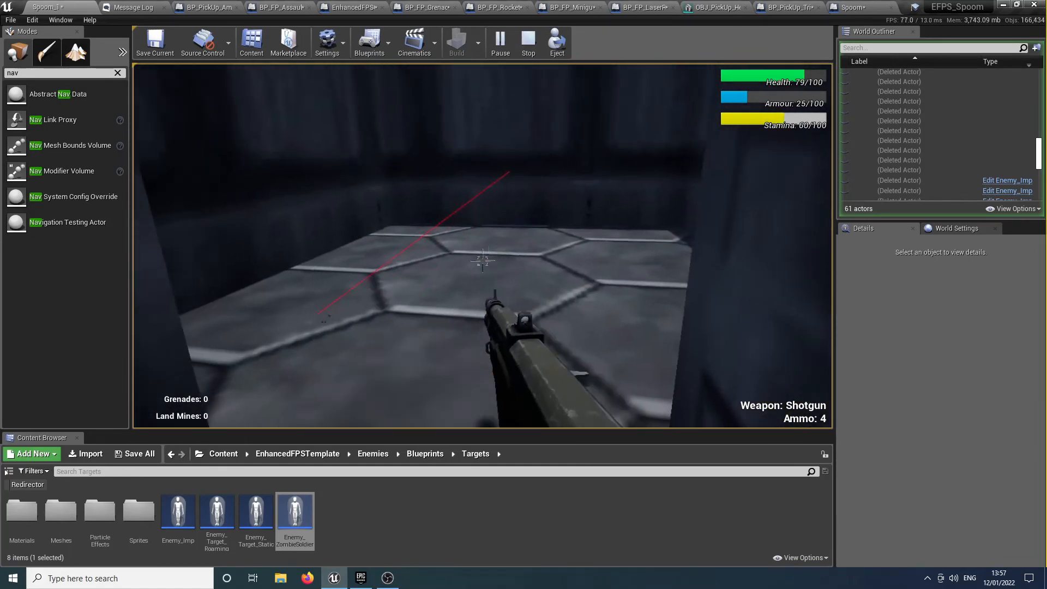
pyautogui.press('Escape')
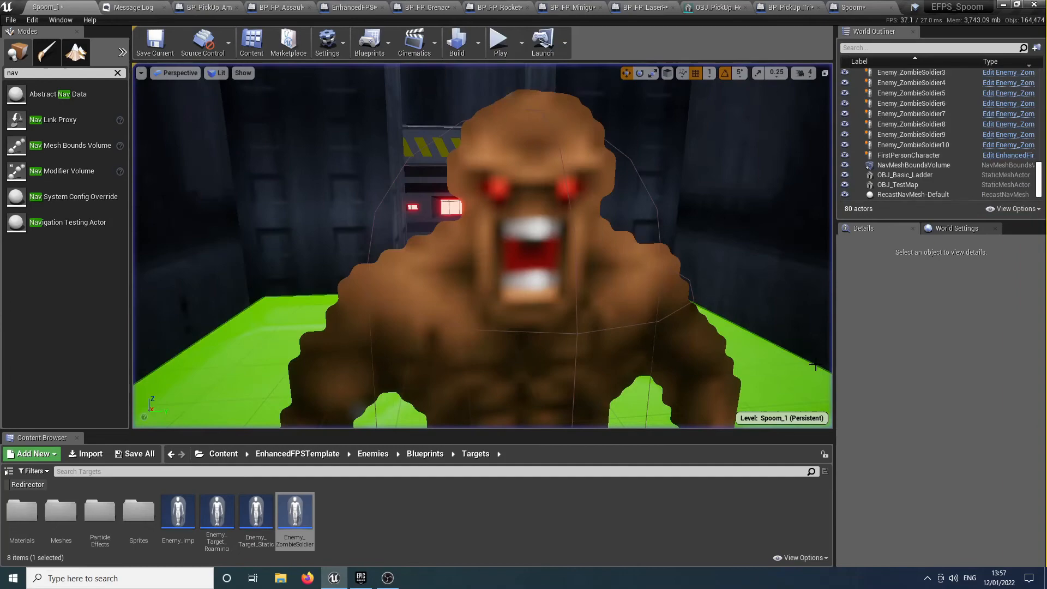
# Place a BP_WinZone from the EnhancedFPSCore Blueprints folder on the green floor beside the imp in the enclosed end room
pyautogui.press('s')
pyautogui.moveTo(581, 303); pyautogui.dragTo(495, 281, button='right')
pyautogui.press('w')
pyautogui.press('s')
pyautogui.press('w')
pyautogui.press('s')
pyautogui.press('w')
pyautogui.press('w')
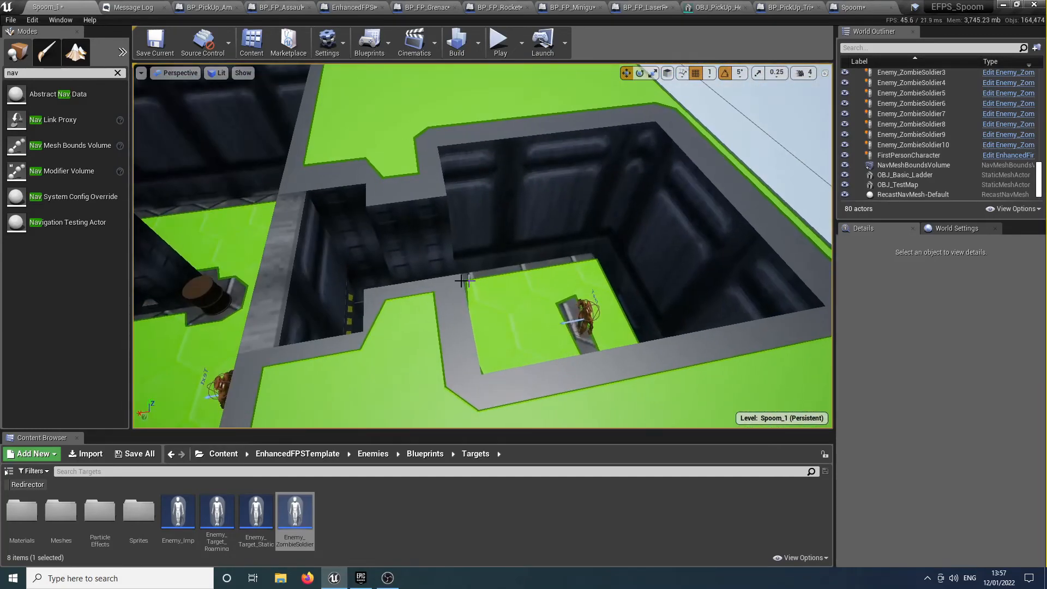
pyautogui.click(291, 454)
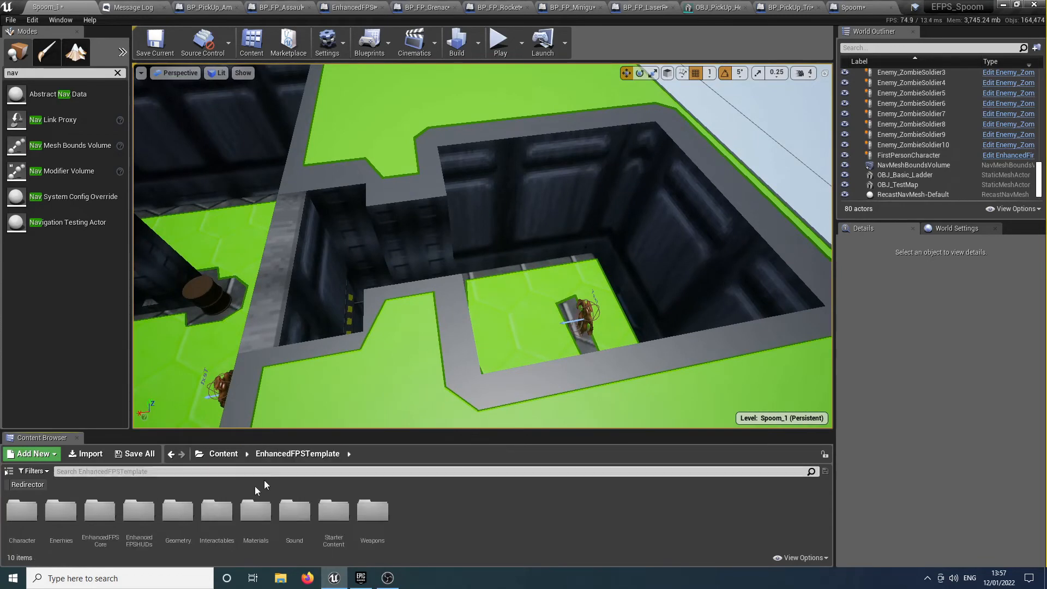
pyautogui.doubleClick(99, 511)
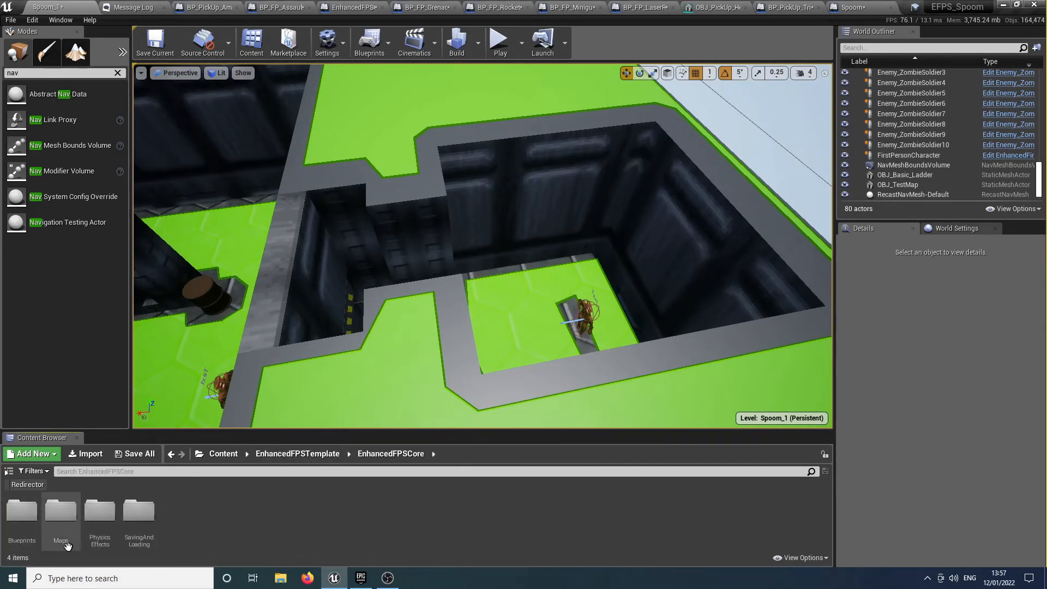
pyautogui.doubleClick(34, 523)
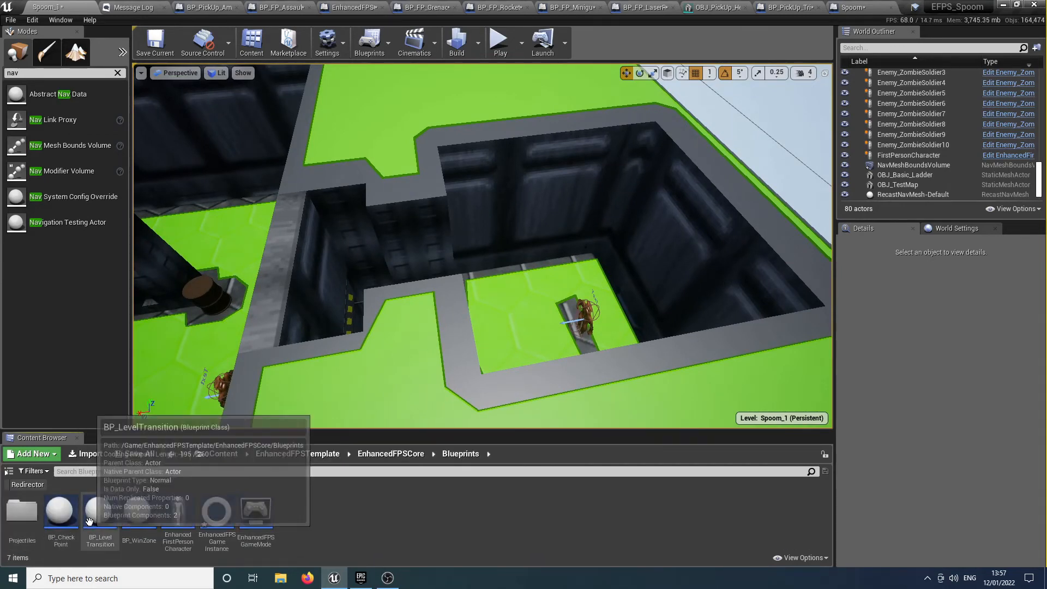
pyautogui.moveTo(139, 516); pyautogui.dragTo(494, 334)
# Scale up the BP_WinZone and shift it into position so it spans the imp's green-floored room
pyautogui.press('r')
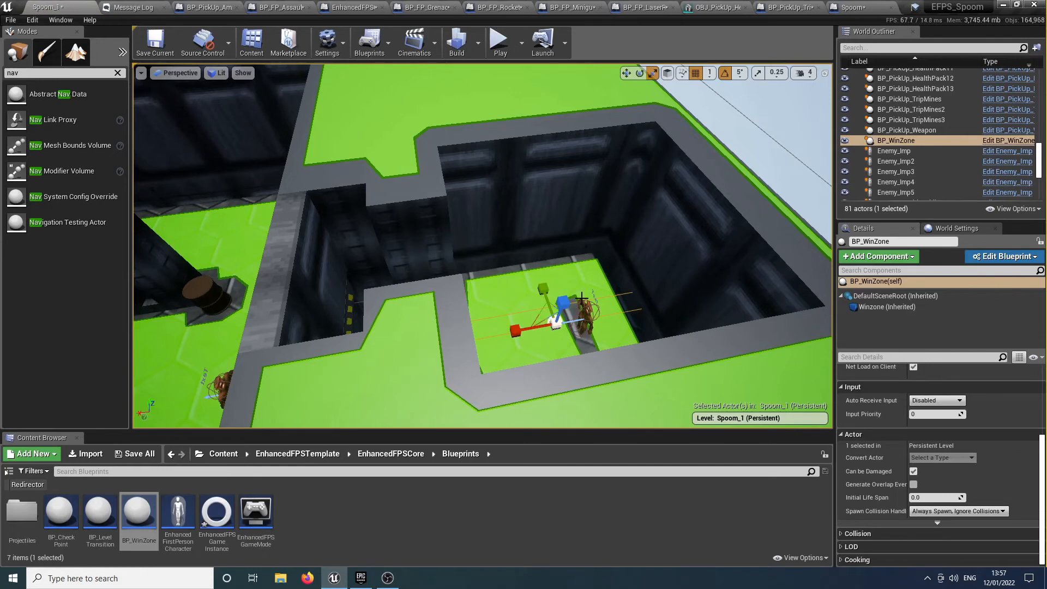
pyautogui.moveTo(543, 289); pyautogui.dragTo(540, 269)
pyautogui.moveTo(483, 295); pyautogui.dragTo(587, 295, button='right')
pyautogui.moveTo(539, 330); pyautogui.dragTo(544, 304)
pyautogui.press('w')
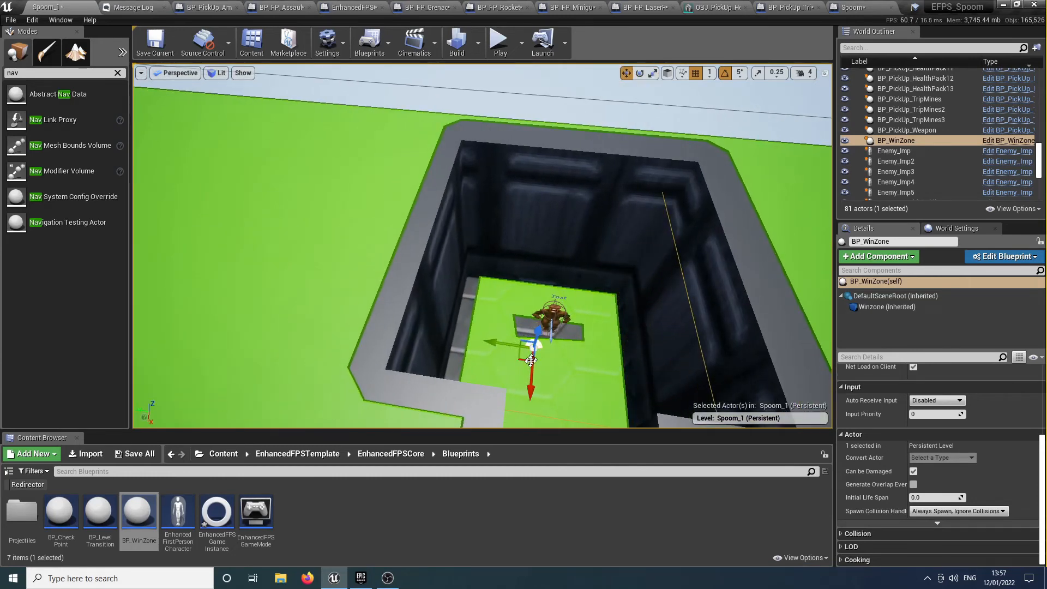
pyautogui.moveTo(504, 345); pyautogui.dragTo(517, 346)
pyautogui.moveTo(516, 347); pyautogui.dragTo(327, 346, button='right')
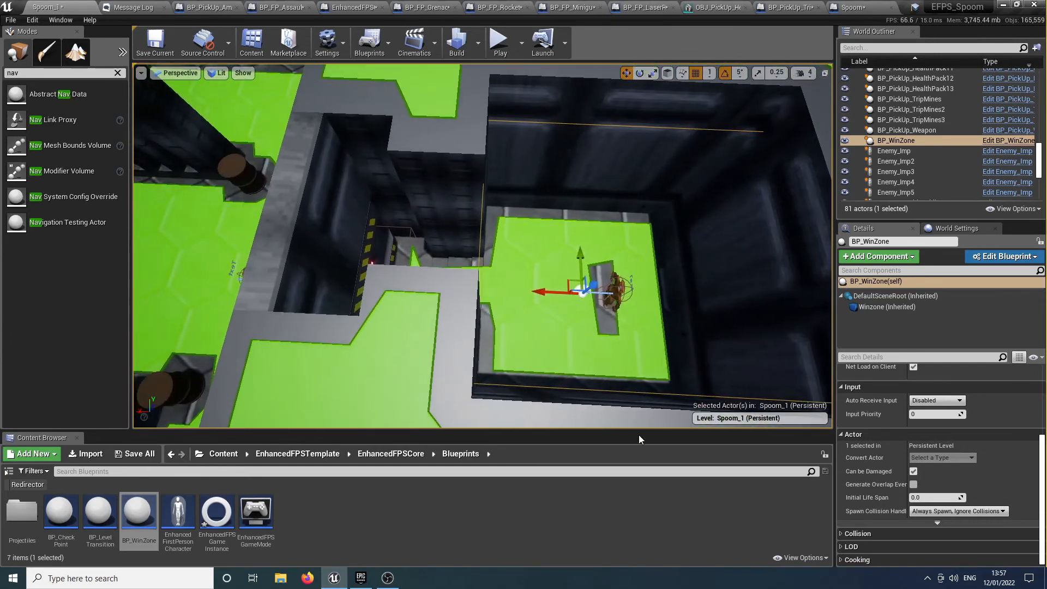
# Start a new playtest and shoot the zombie soldiers around the pillars of the starting room with the pistol
pyautogui.click(501, 44)
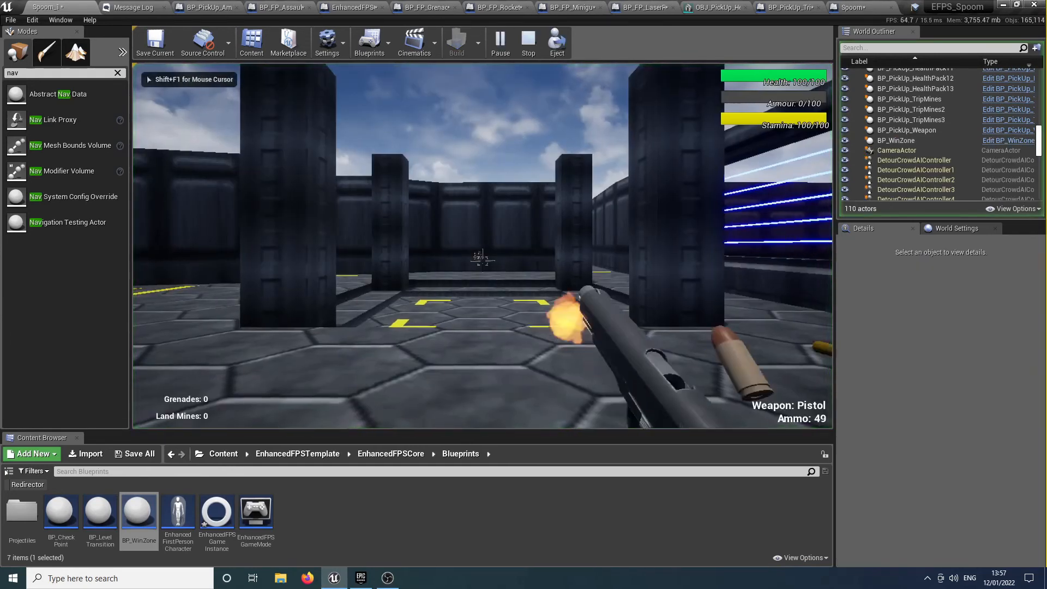
pyautogui.press('w')
pyautogui.press('s')
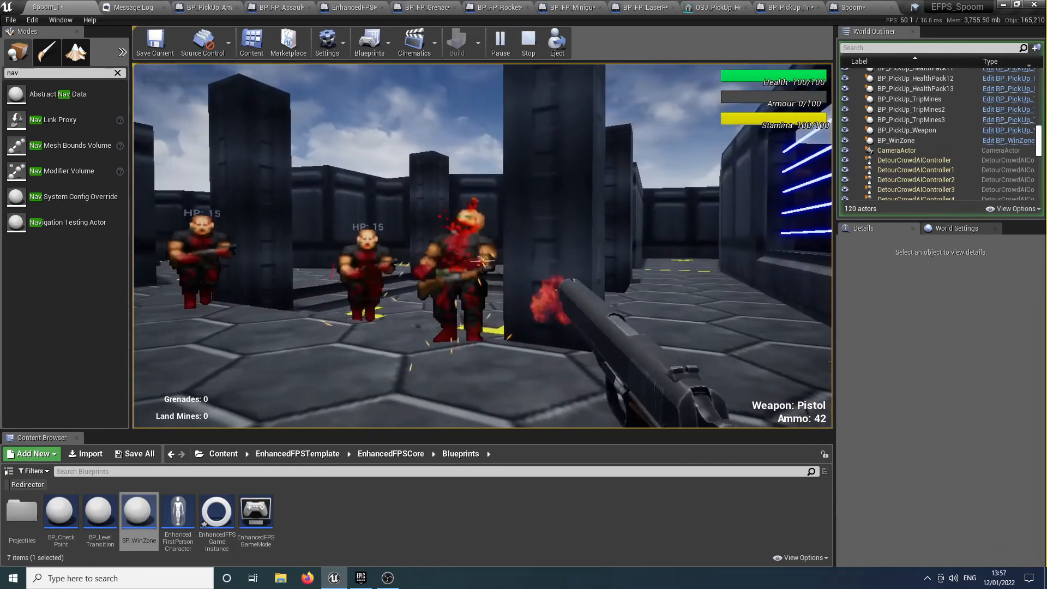
pyautogui.click(483, 261)
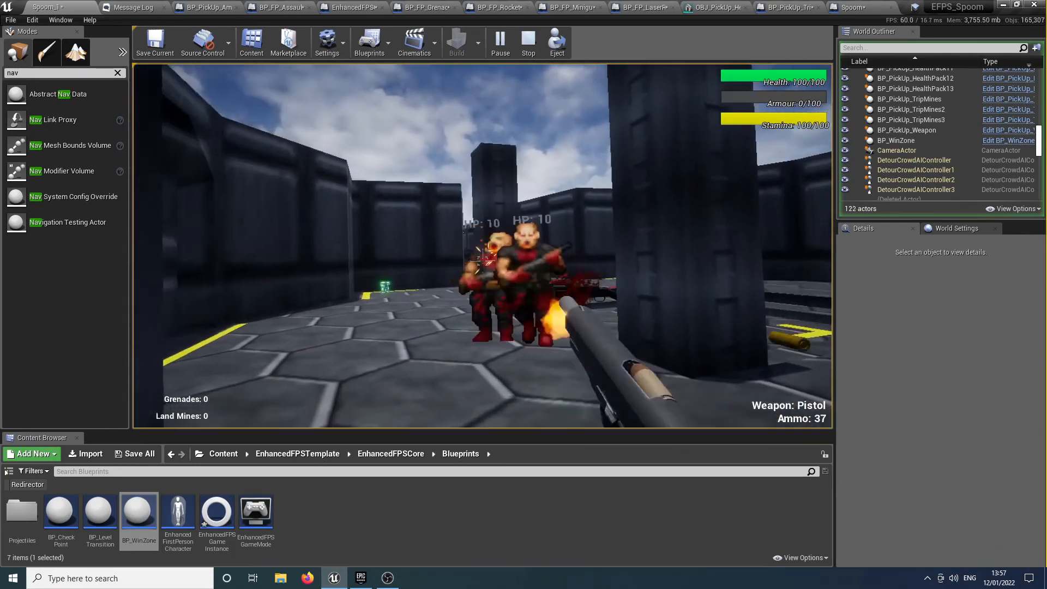
pyautogui.click(483, 262)
pyautogui.click(483, 261)
pyautogui.click(483, 261)
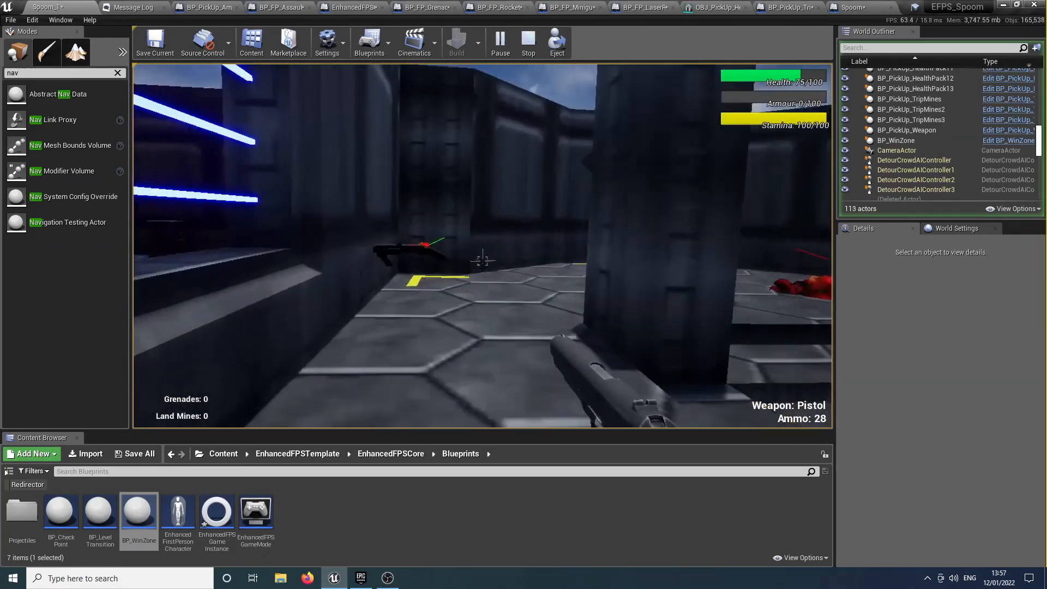
# Collect the dropped shotgun and armour, sprint through the green-lit door and gather the health packs
pyautogui.press('w')
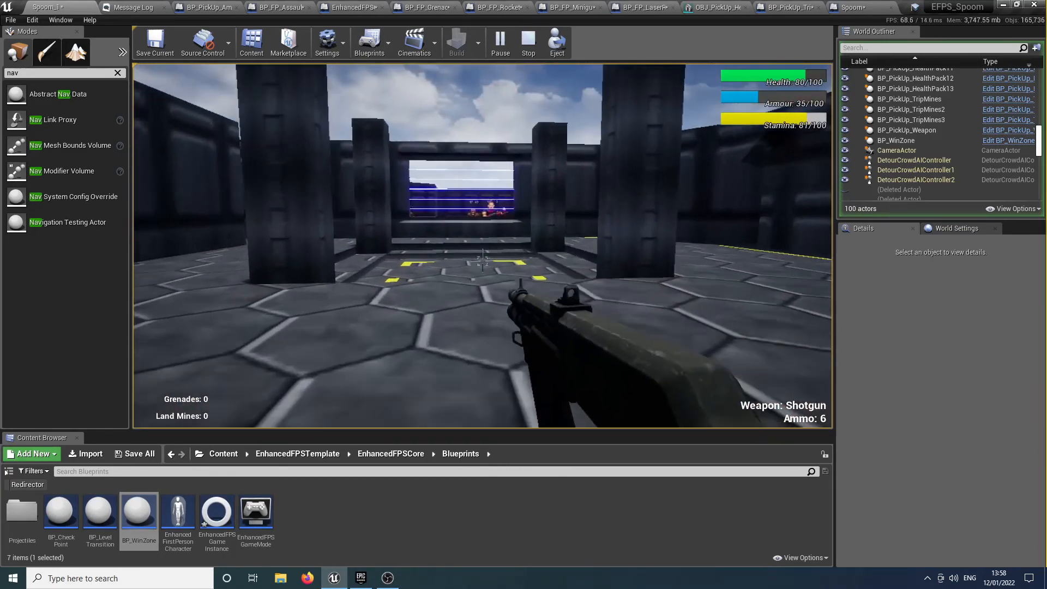
pyautogui.hotkey('shift', 'w')
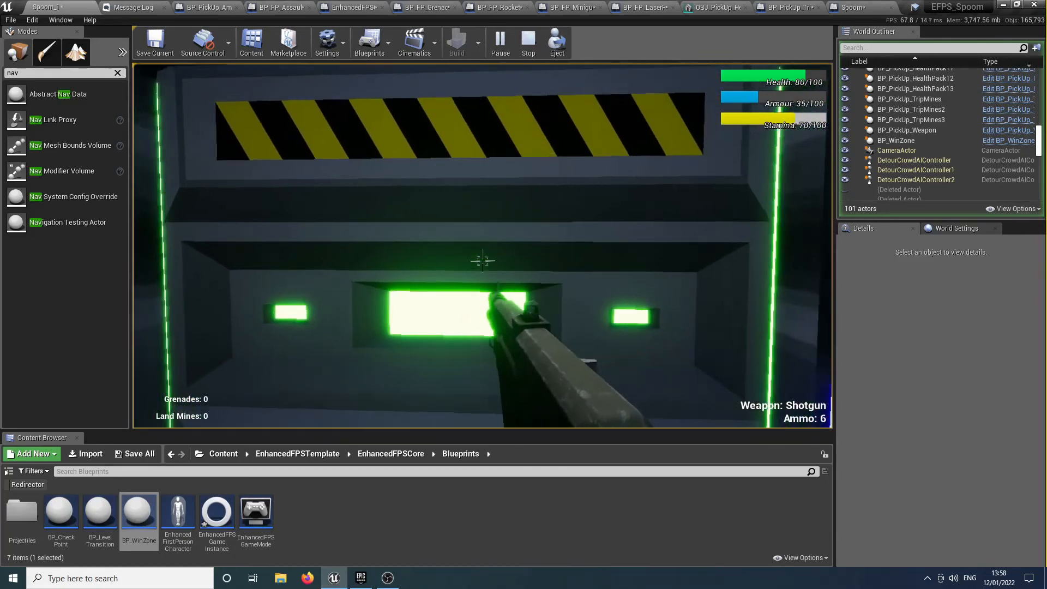
pyautogui.press('w')
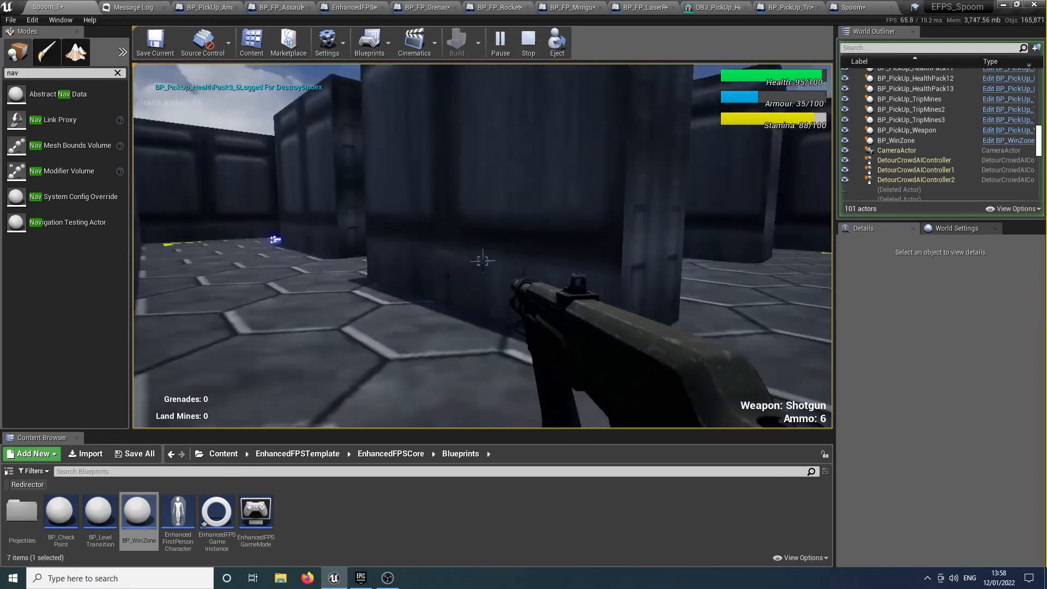
pyautogui.hotkey('shift', 'w')
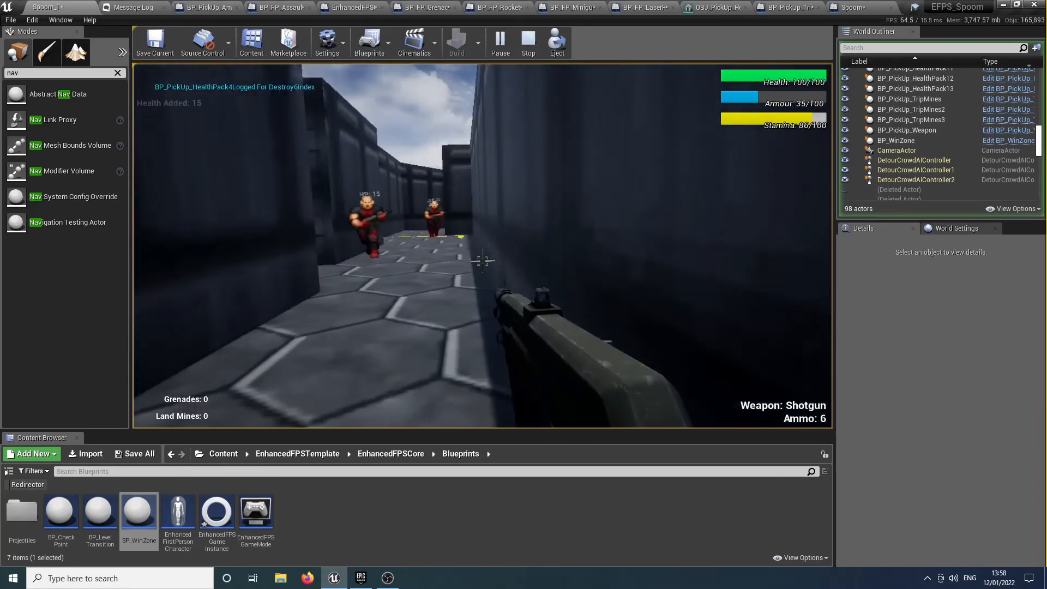
# Fight the zombie soldiers in the corridor with the shotgun, dodging around the wall corner
pyautogui.click(483, 260)
pyautogui.click(483, 260)
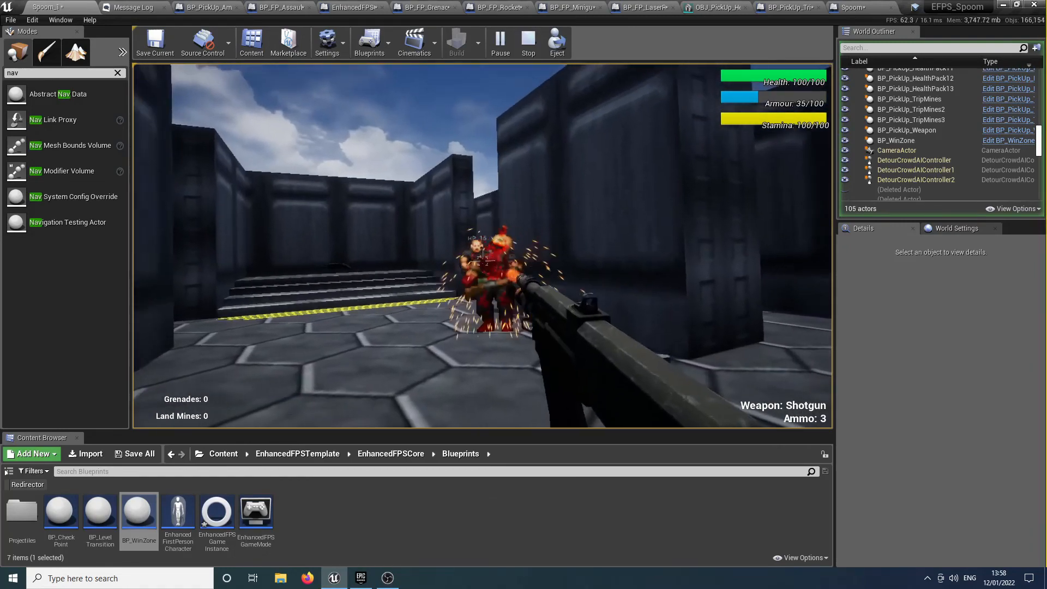
pyautogui.press('d')
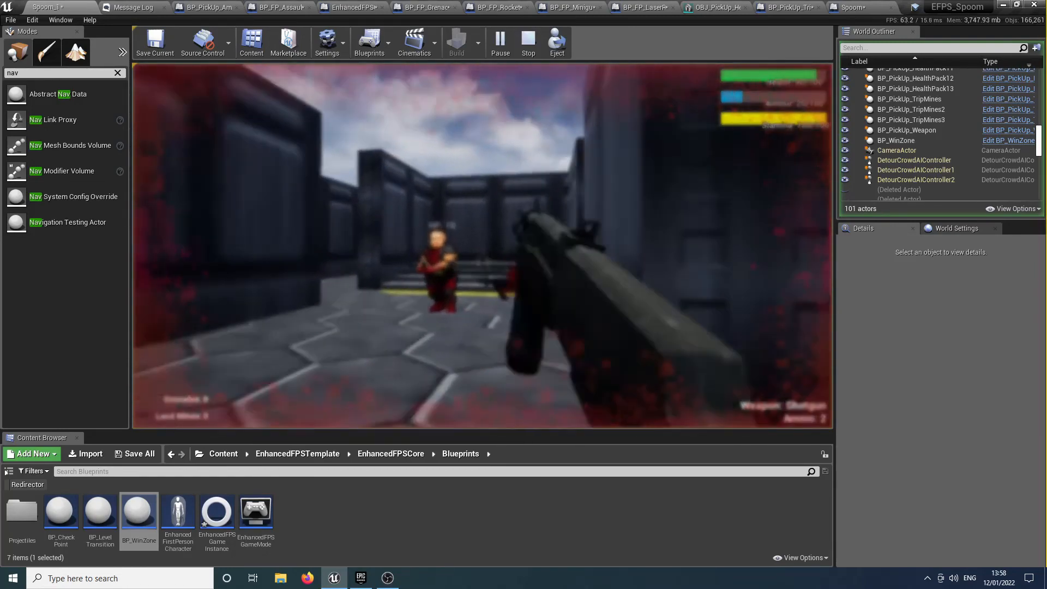
pyautogui.click(483, 261)
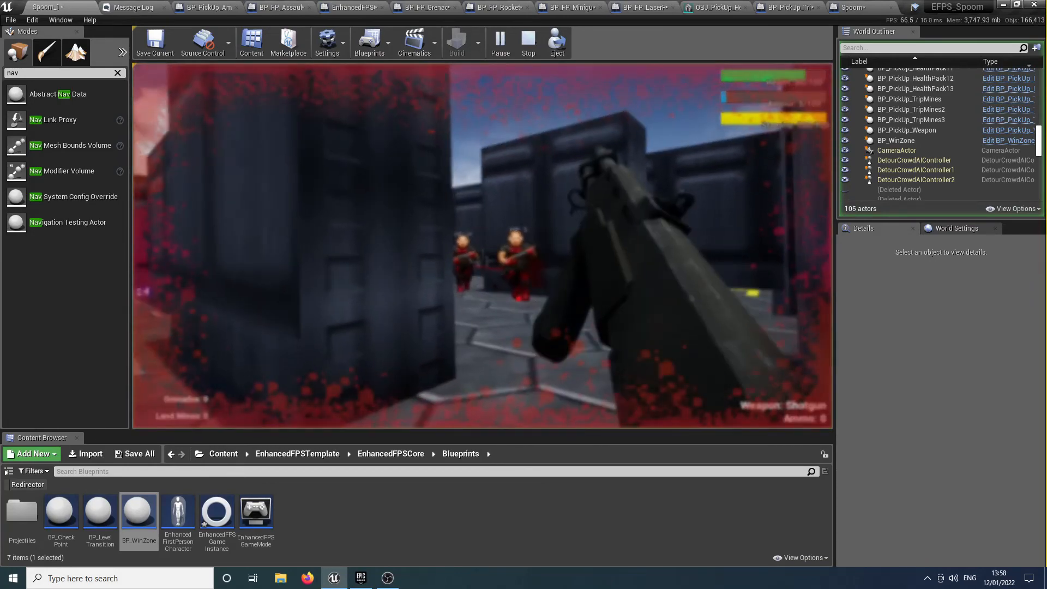
pyautogui.click(483, 260)
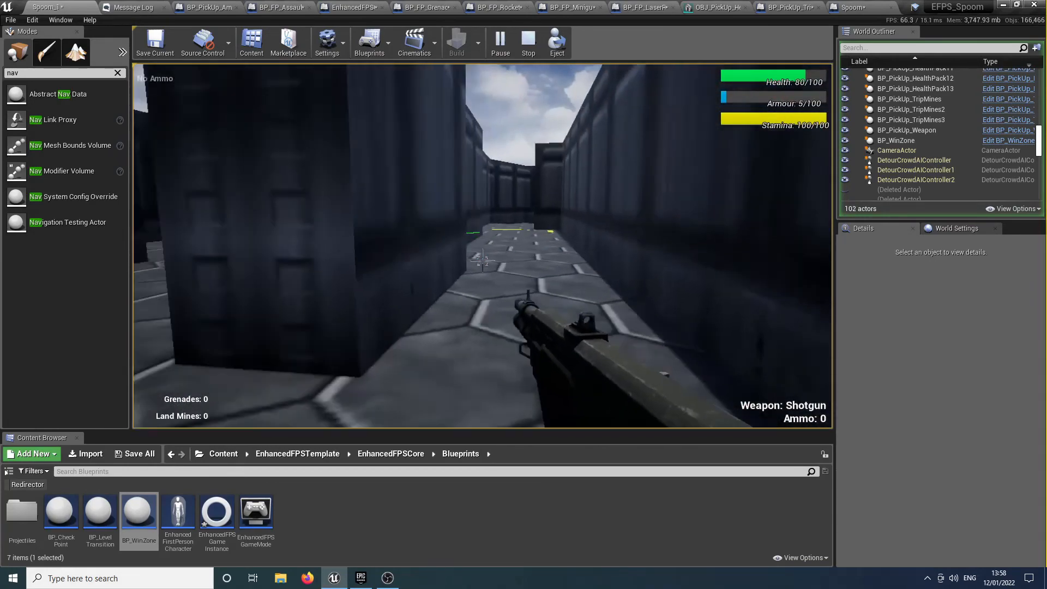
# Shoot the remaining zombie soldiers near the yellow-striped stairs with the pistol and collect their dropped shotguns
pyautogui.press('w')
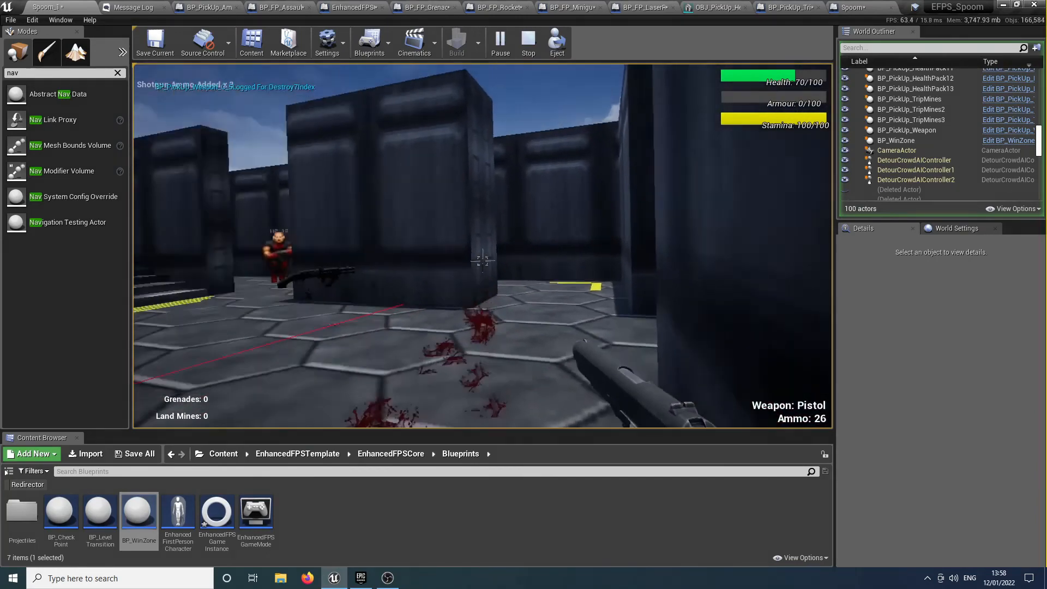
pyautogui.press('w')
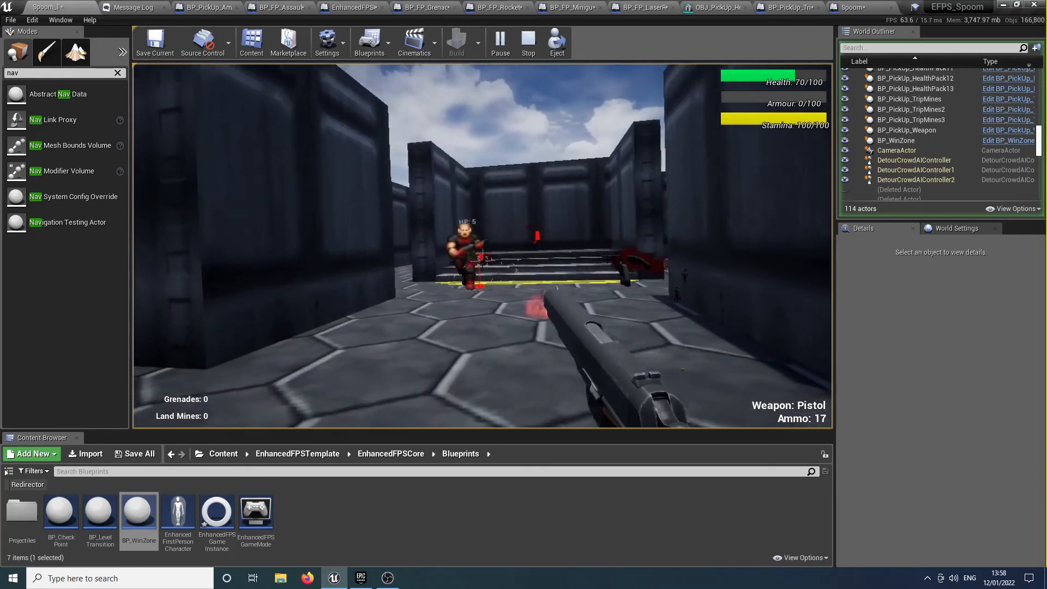
pyautogui.click(480, 261)
pyautogui.press('w')
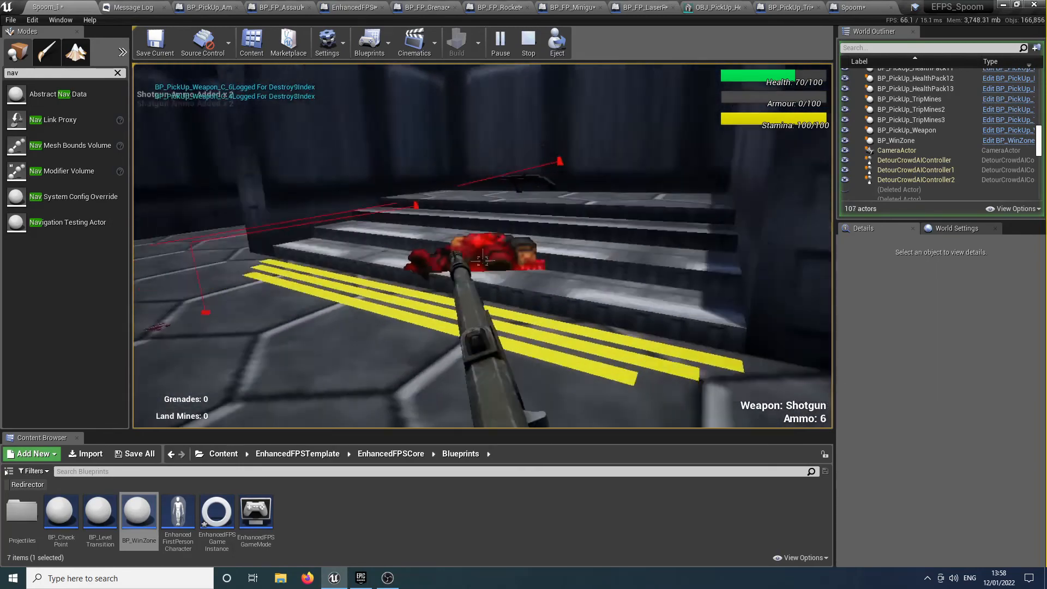
# Collect the small health packs and shotgun ammo beyond the stairs and run on to the green hazard room
pyautogui.press('w')
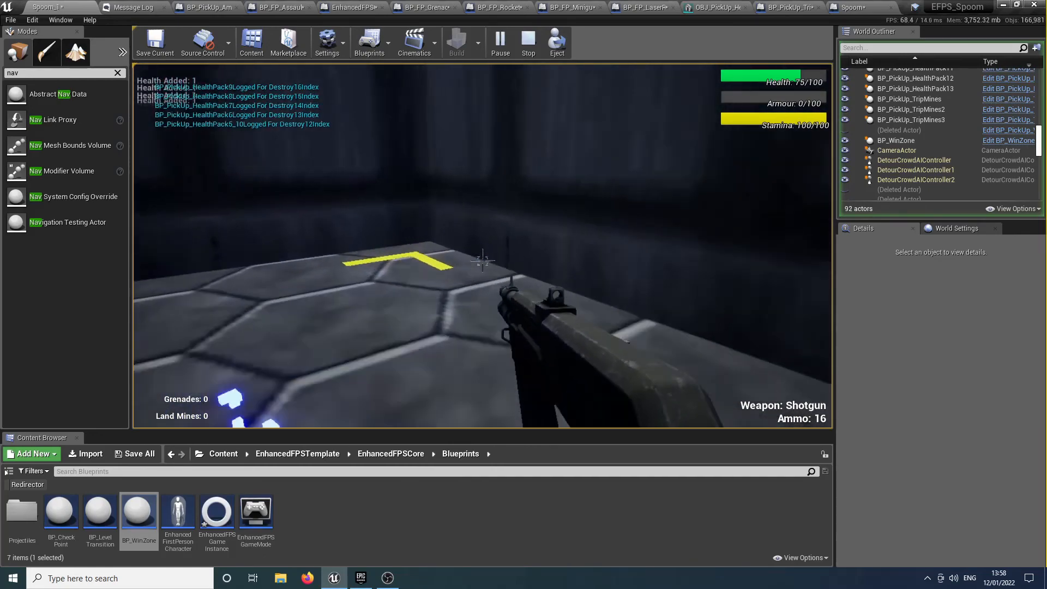
pyautogui.press('w')
pyautogui.press('w')
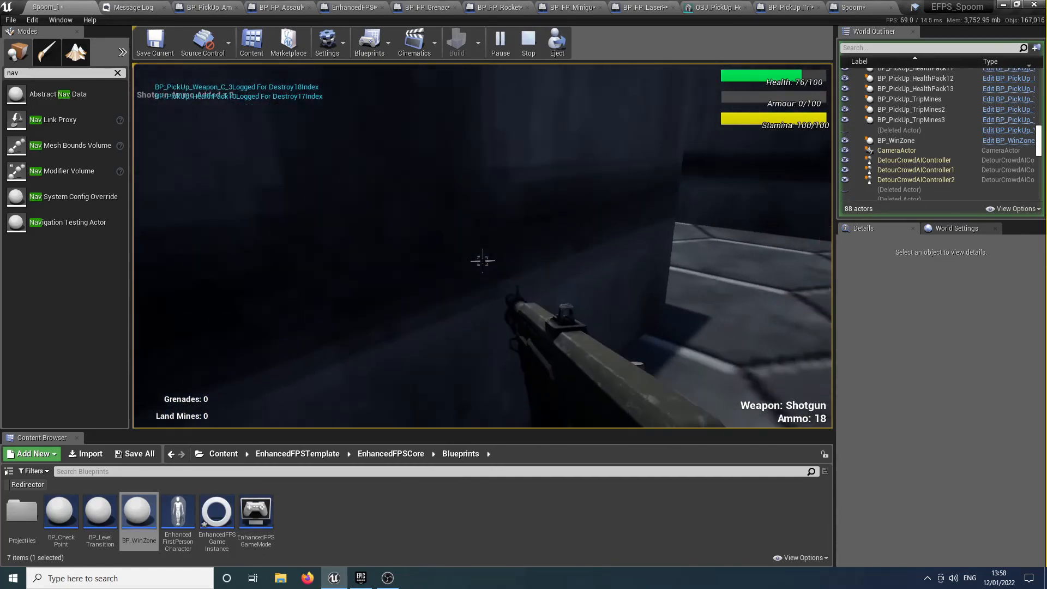
pyautogui.press('w')
pyautogui.press('w')
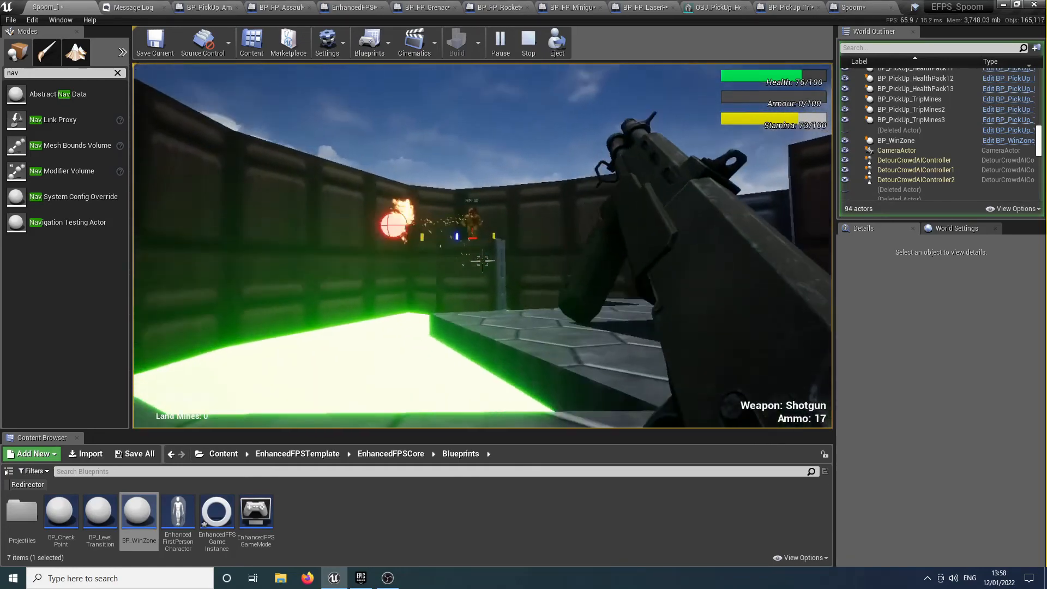
# Shoot the imp on the raised platform with the shotgun and climb the ladder to the pickups
pyautogui.press('w')
pyautogui.click(484, 262)
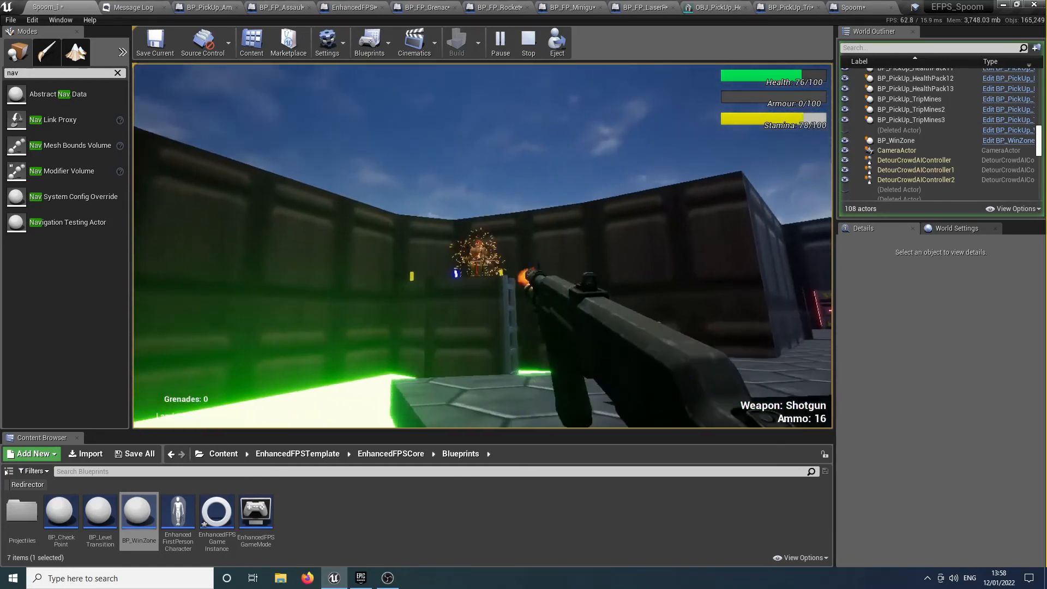
pyautogui.press('w')
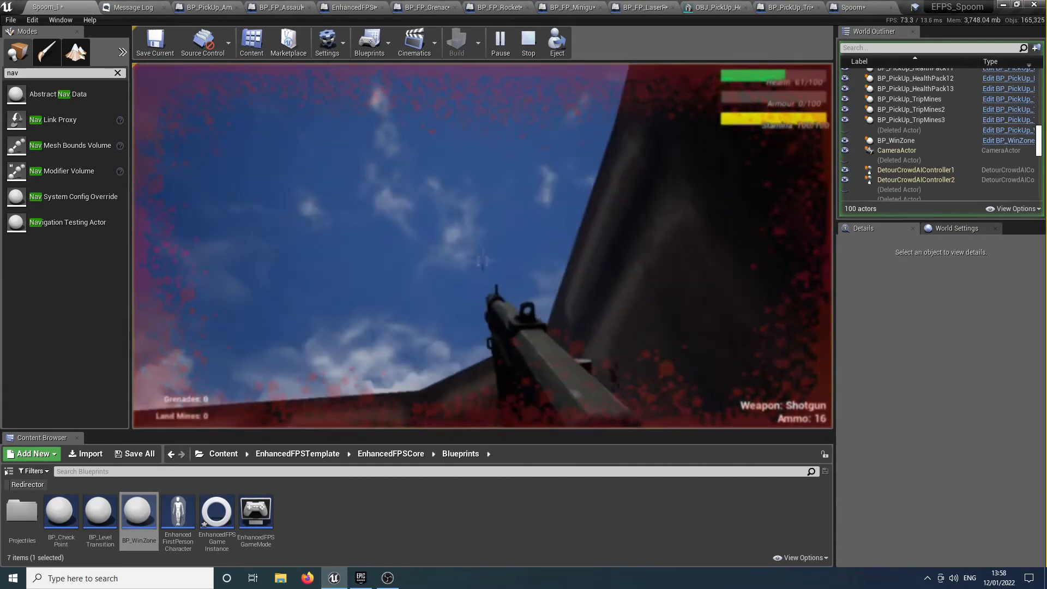
pyautogui.press('w')
pyautogui.press('w')
# Sprint to the room with the red-lit door and shoot the explosive barrel and the imp there
pyautogui.hotkey('shift', 'w')
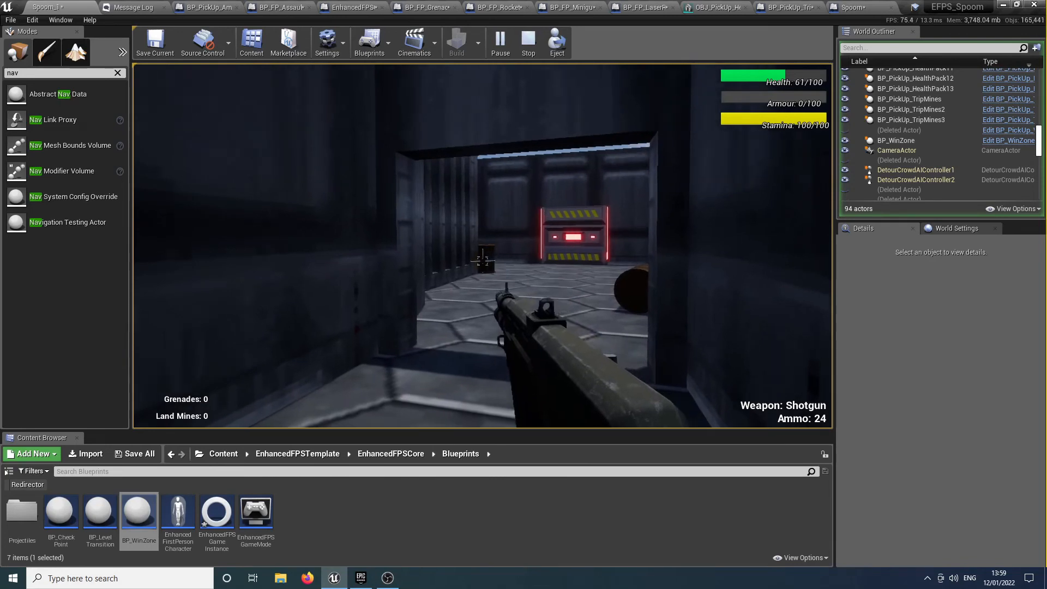
pyautogui.click(483, 262)
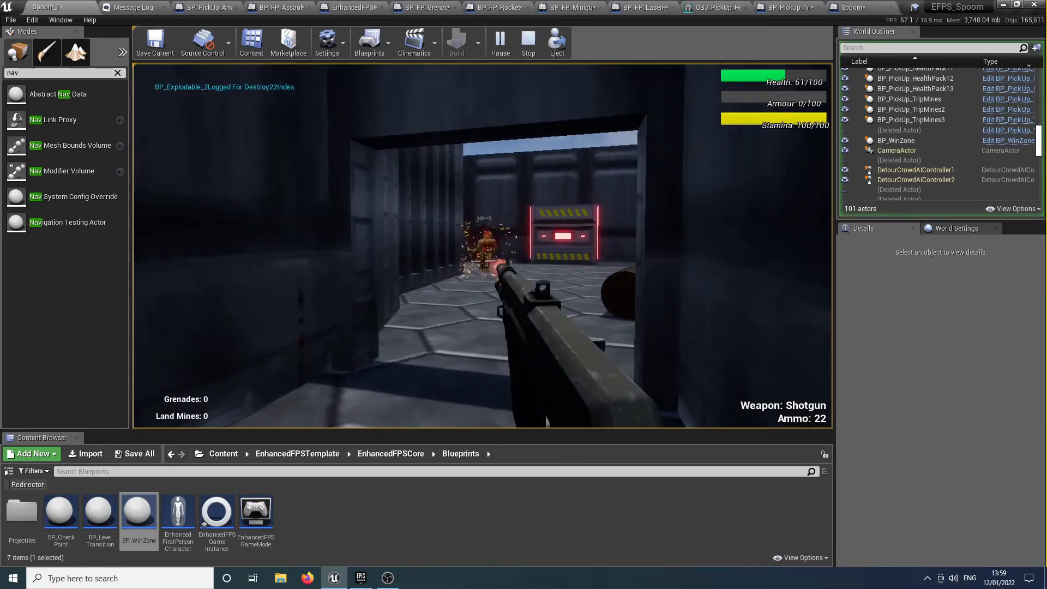
pyautogui.click(483, 261)
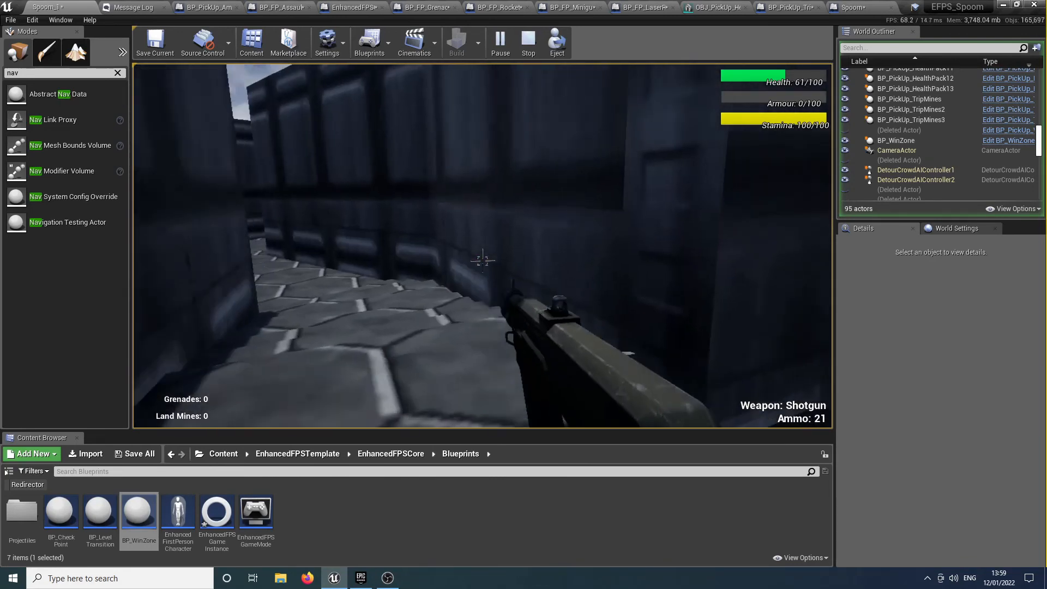
# Sprint up the stairs into the green-pool room and fire the shotgun at the enemies there
pyautogui.hotkey('shift', 'w')
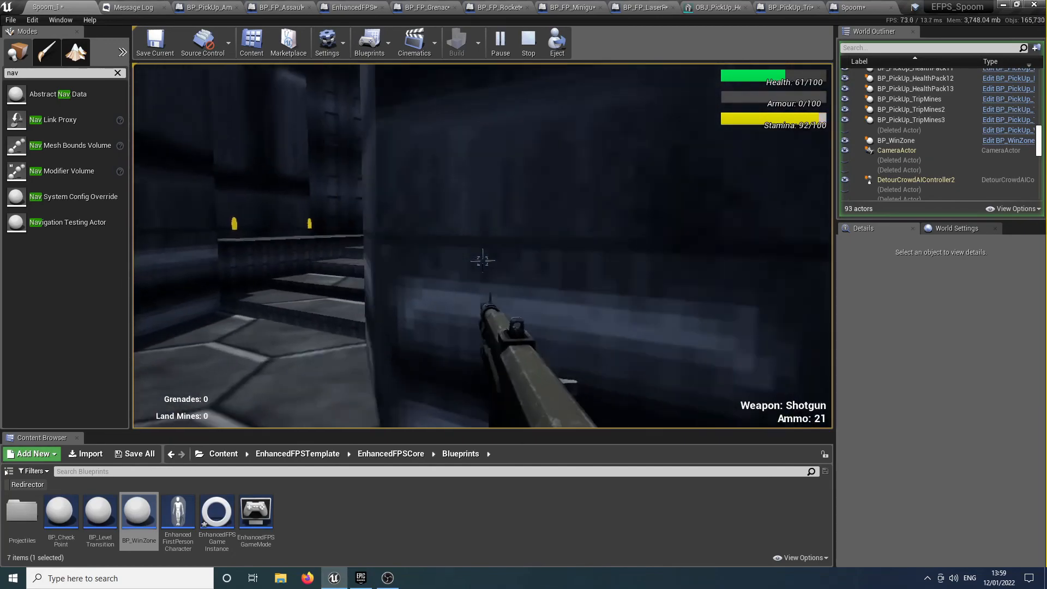
pyautogui.hotkey('shift', 'w')
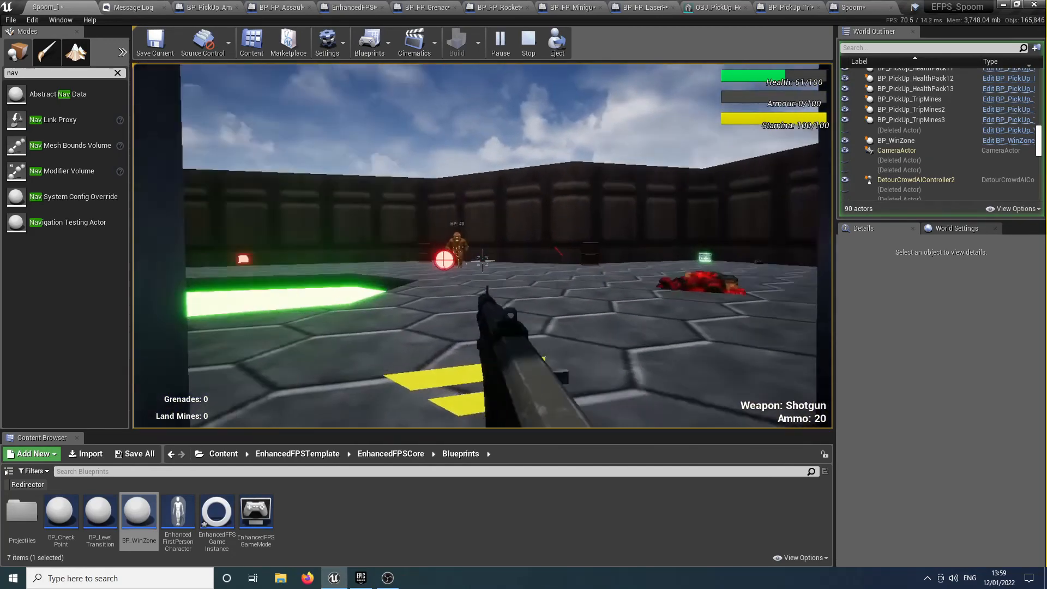
pyautogui.press('s')
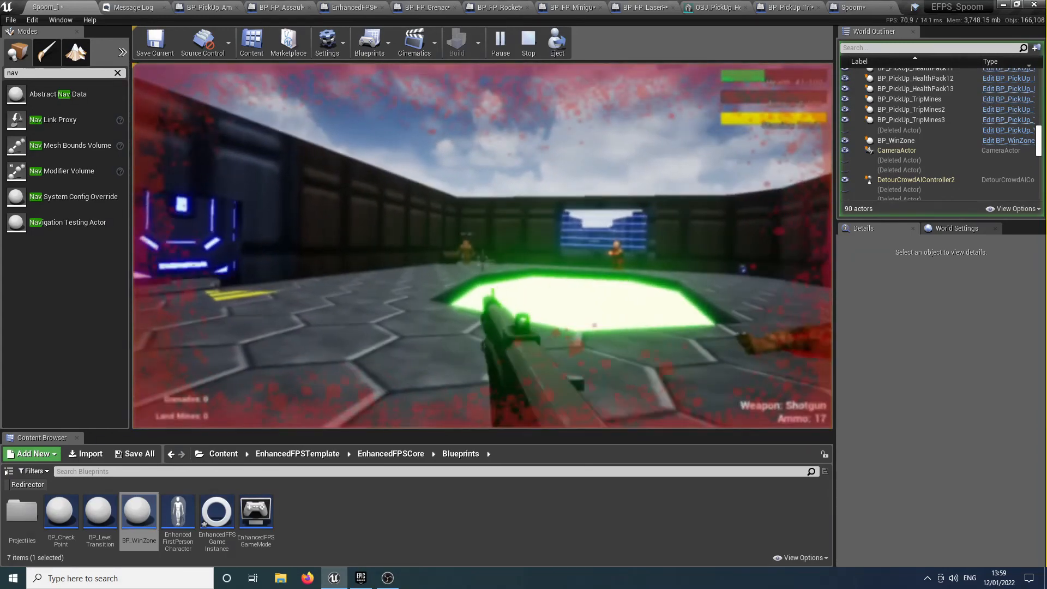
pyautogui.click(483, 261)
pyautogui.click(483, 261)
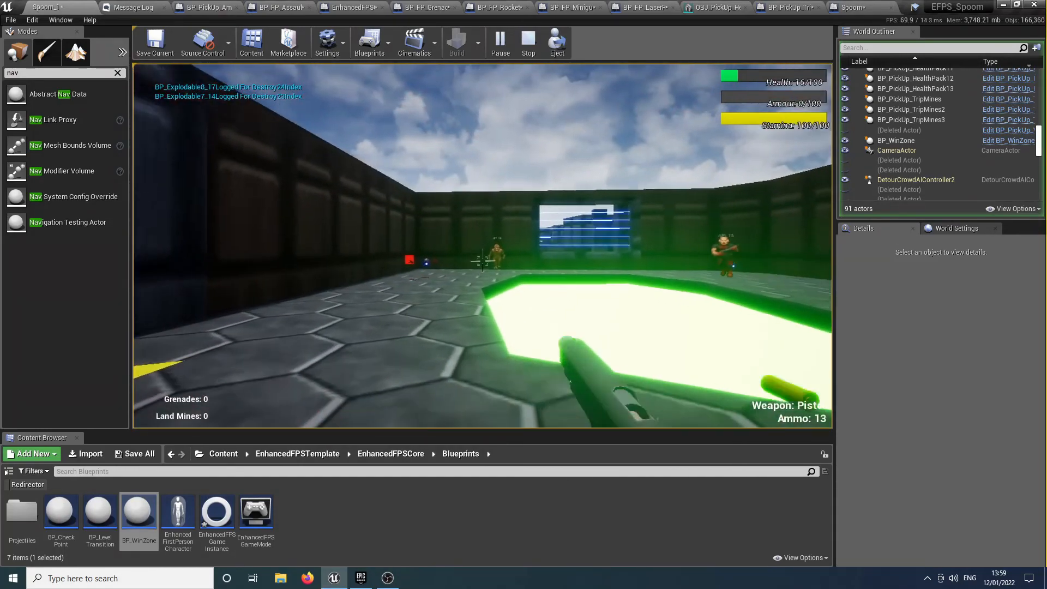
# Shoot the remaining zombie soldiers around the green pool with the pistol and the shotgun
pyautogui.press('w')
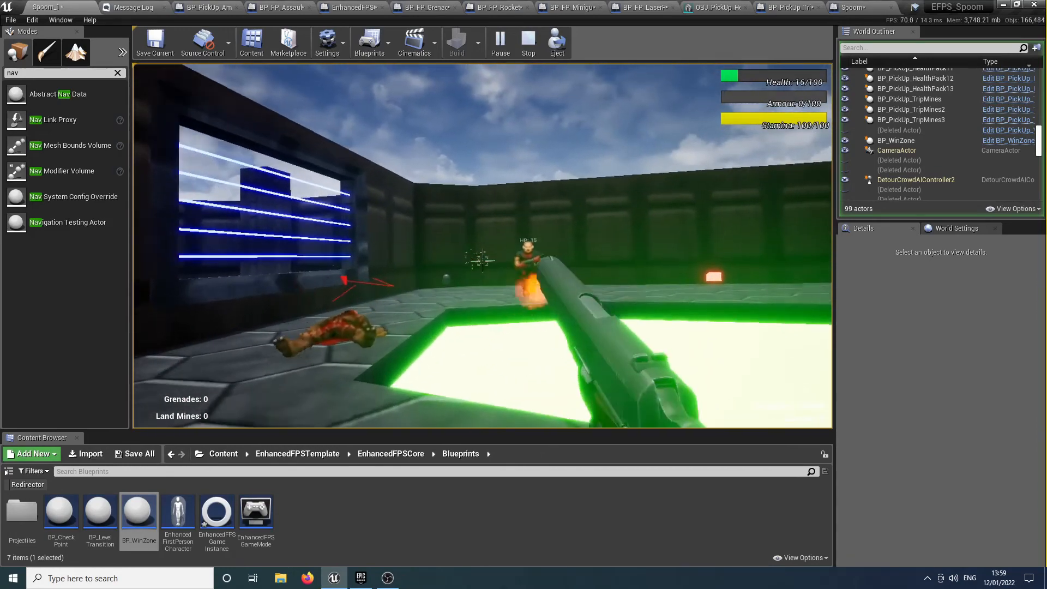
pyautogui.click(483, 261)
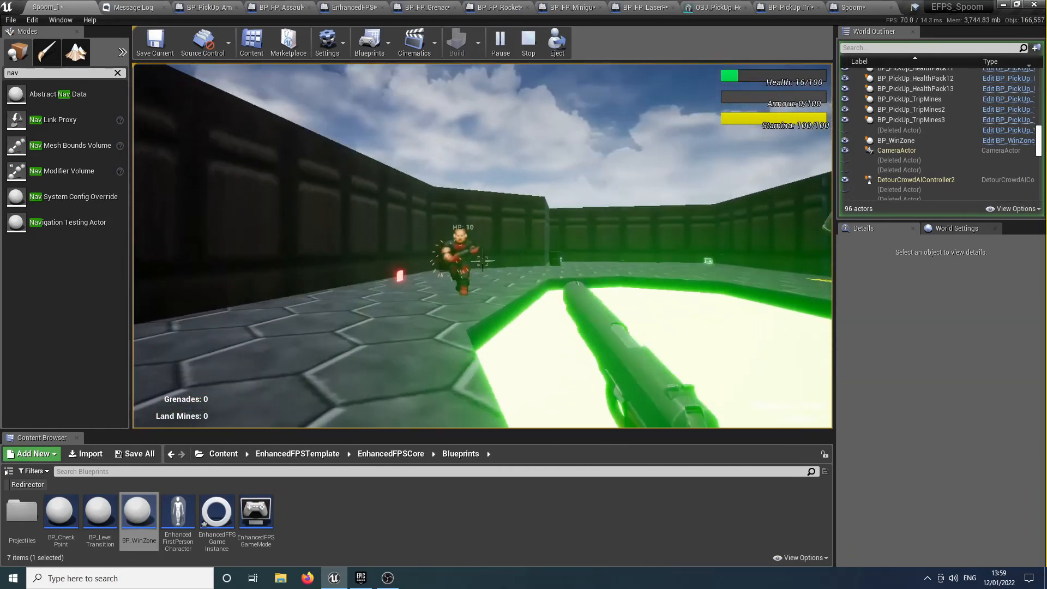
pyautogui.press('s')
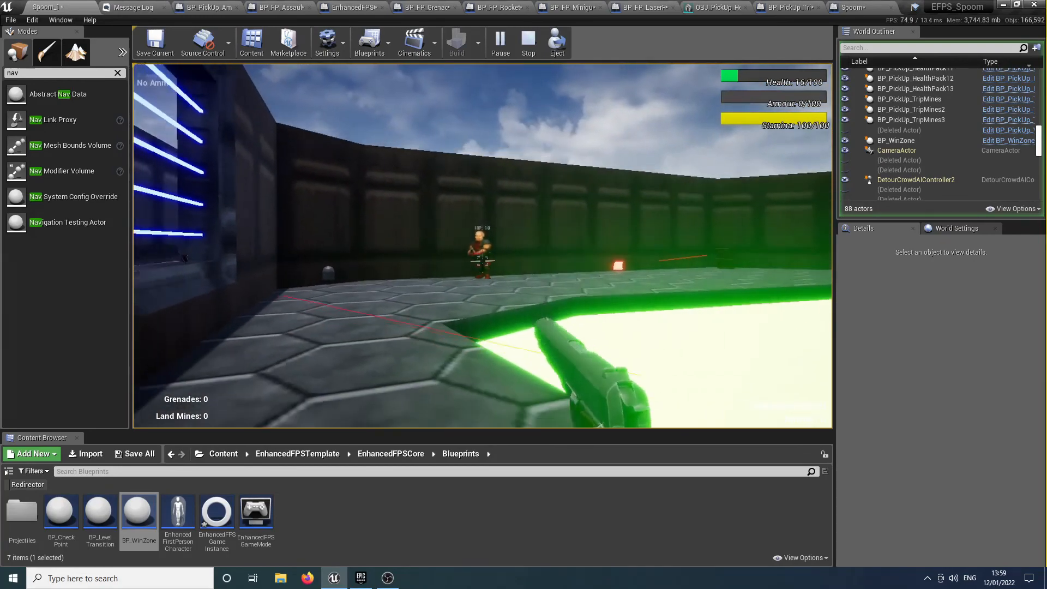
pyautogui.press('2')
pyautogui.click(483, 261)
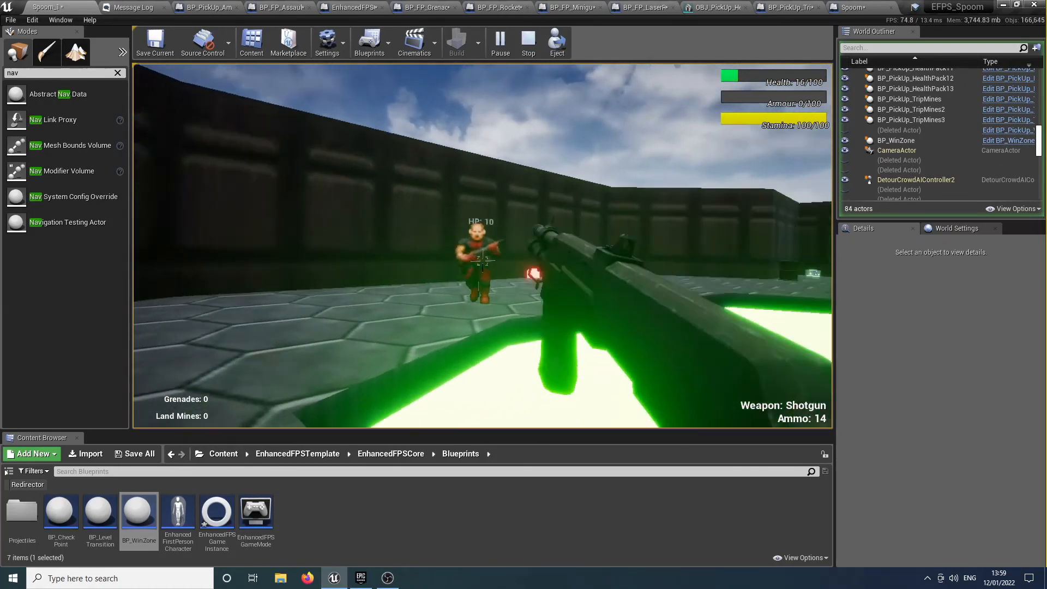
pyautogui.click(484, 260)
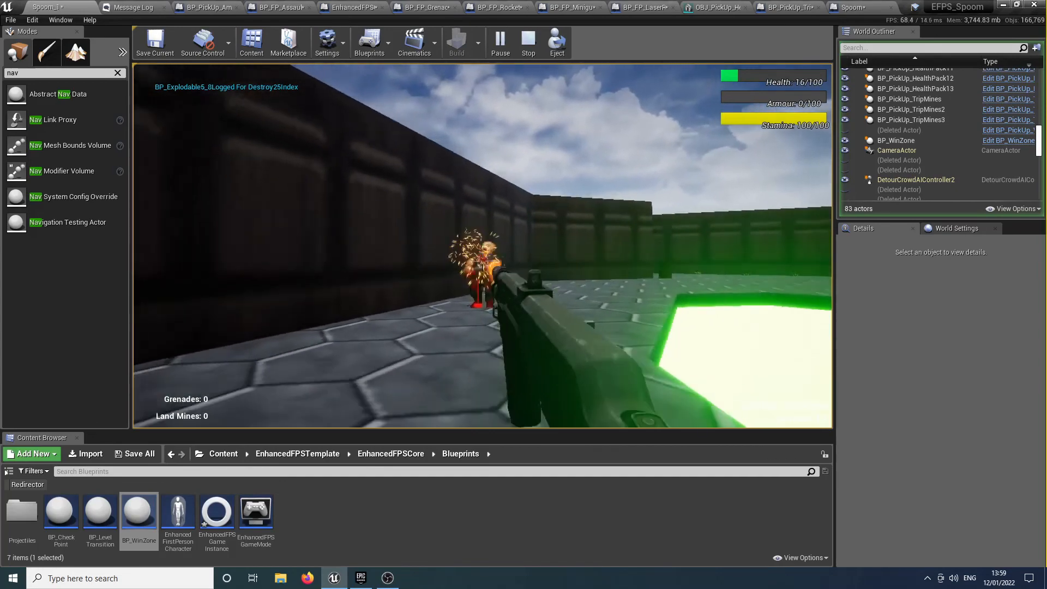
# Collect the armour, keycard, dropped shotguns, health packs and trip mines around the green-pool room
pyautogui.press('w')
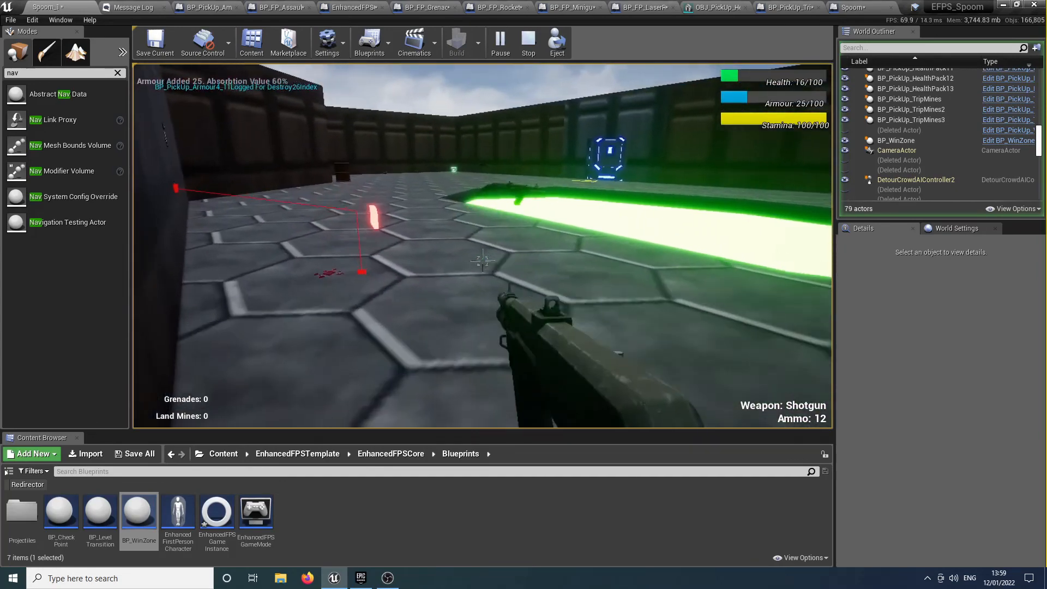
pyautogui.press('w')
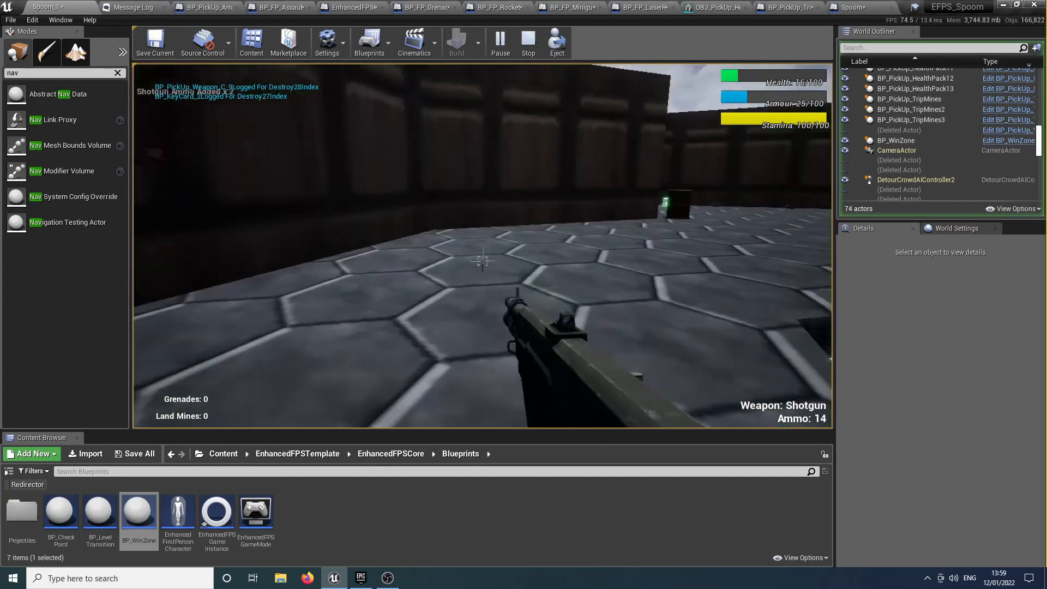
pyautogui.press('w')
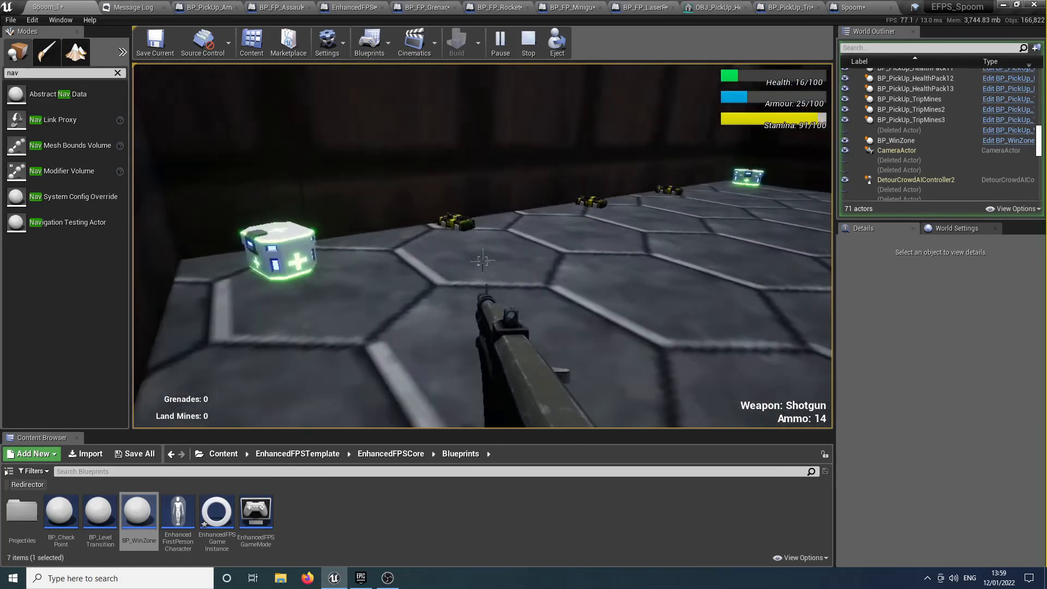
pyautogui.press('w')
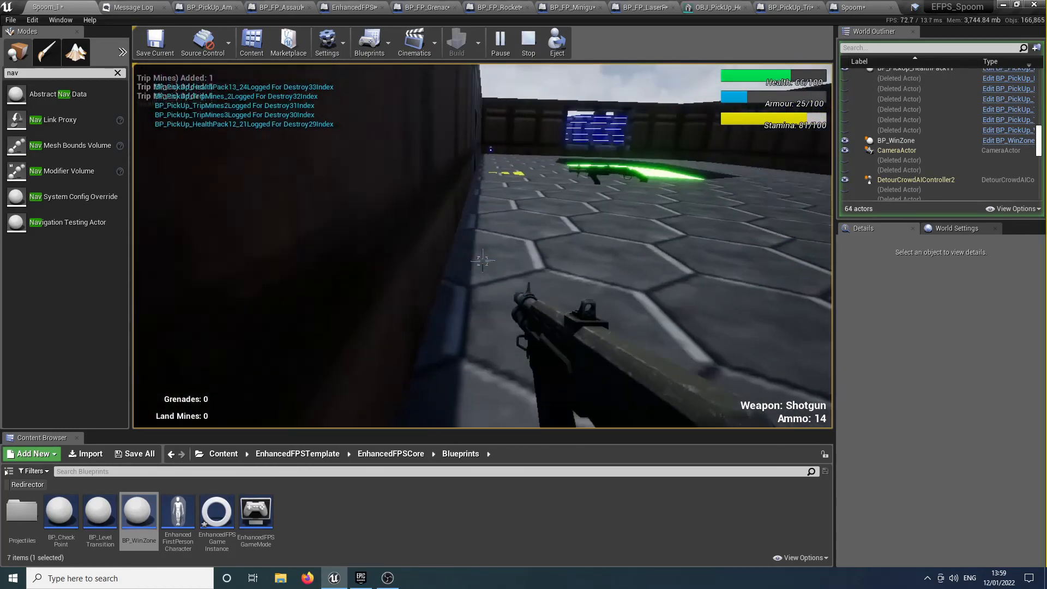
pyautogui.press('w')
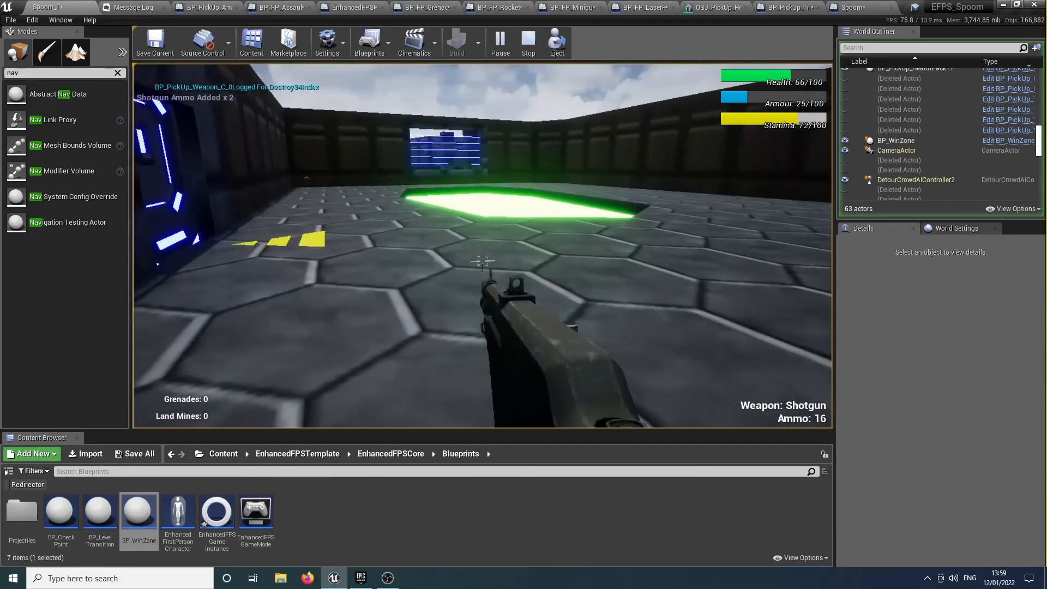
pyautogui.press('w')
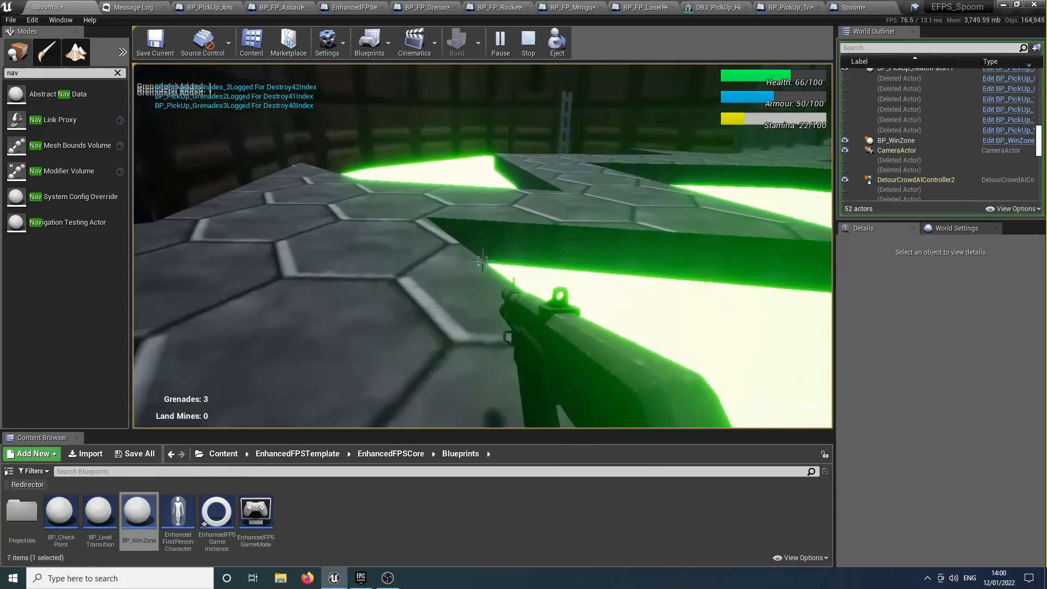
# Sprint past the green hazard and down the corridor to the red-lit door and open it
pyautogui.hotkey('shift', 'w')
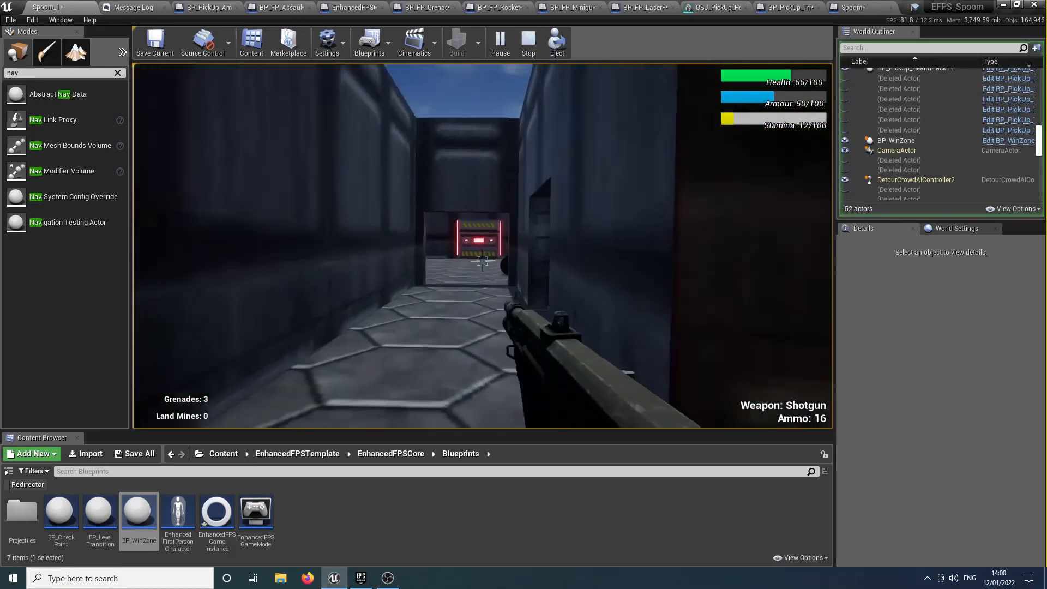
pyautogui.hotkey('shift', 'w')
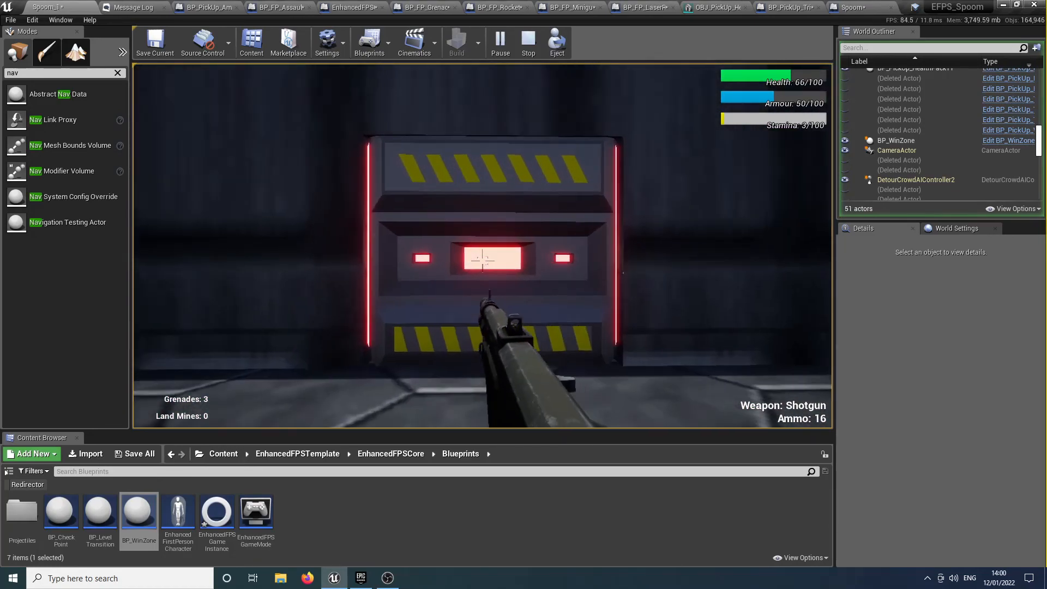
pyautogui.press('w')
pyautogui.press('e')
pyautogui.press('w')
pyautogui.press('s')
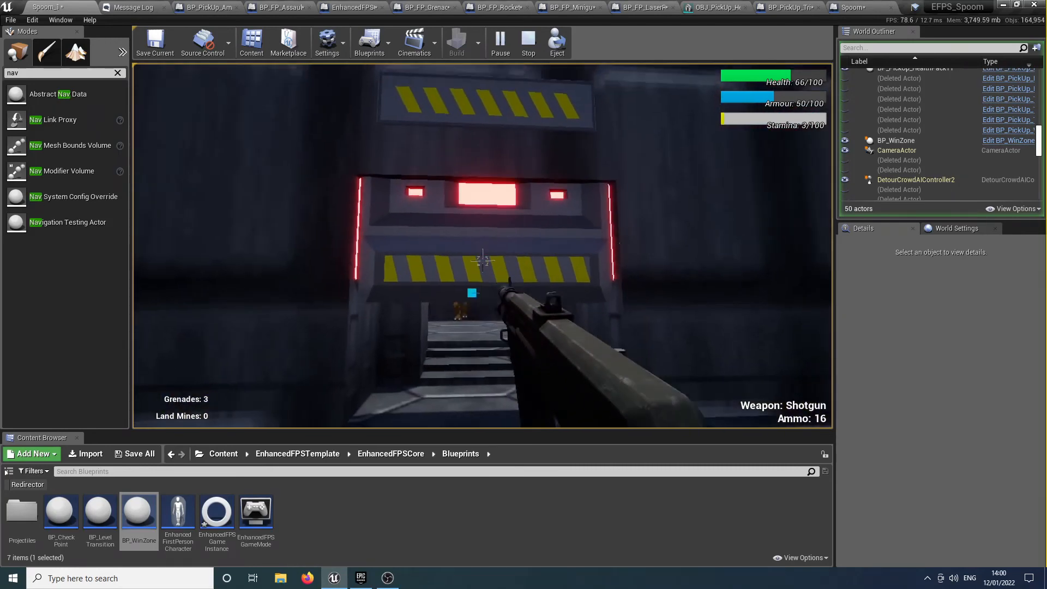
# Throw a grenade through the opened door at the imp on the stairs and back away behind cover
pyautogui.press('s')
pyautogui.press('g')
pyautogui.press('a')
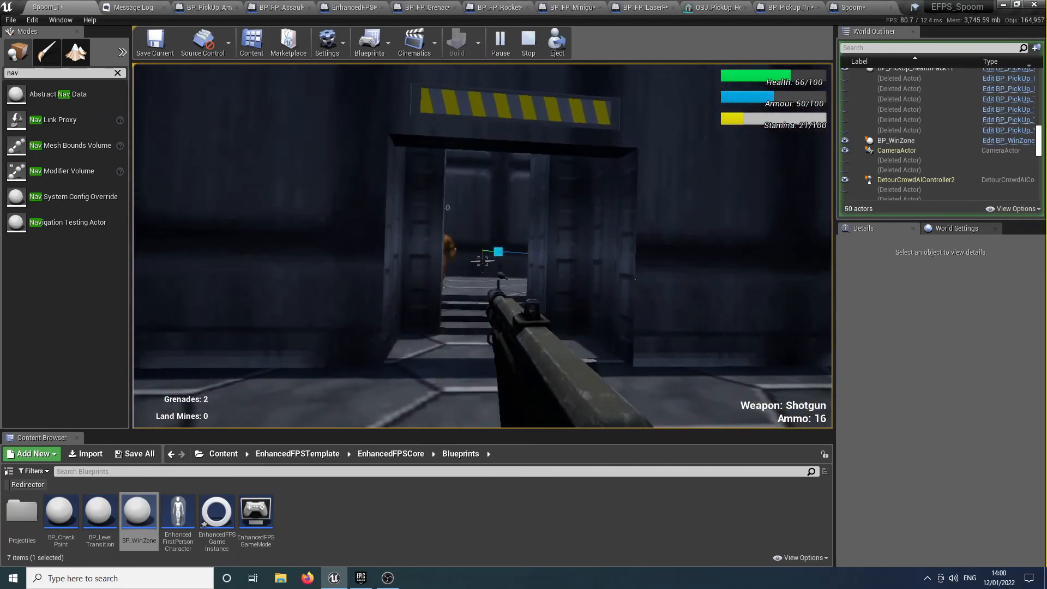
pyautogui.press('s')
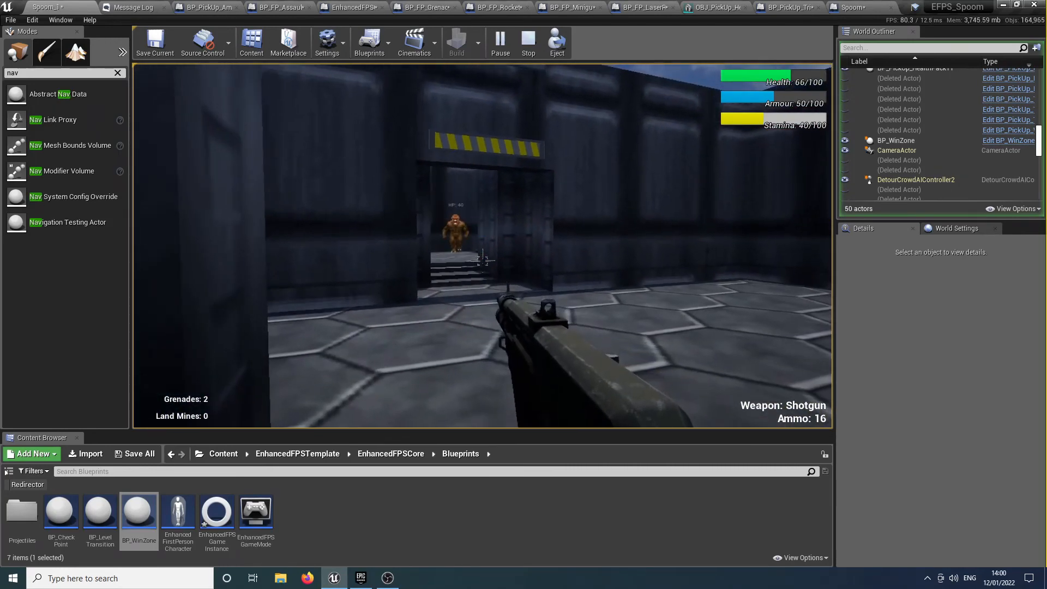
pyautogui.press('s')
pyautogui.press('a')
# Go through the red-lit door into the win zone and continue to the next level
pyautogui.press('w')
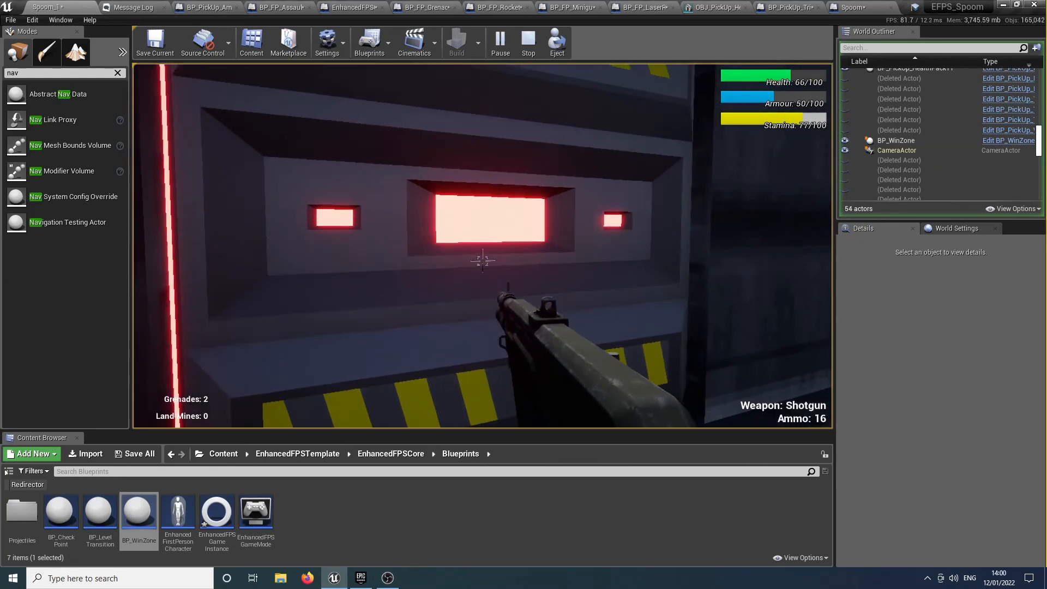
pyautogui.press('w')
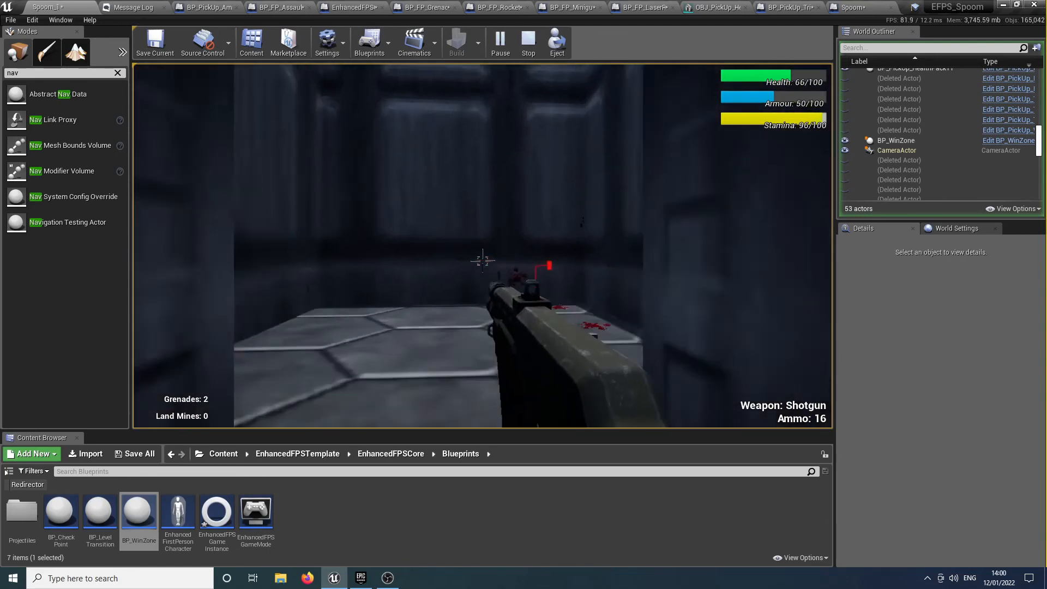
pyautogui.press('w')
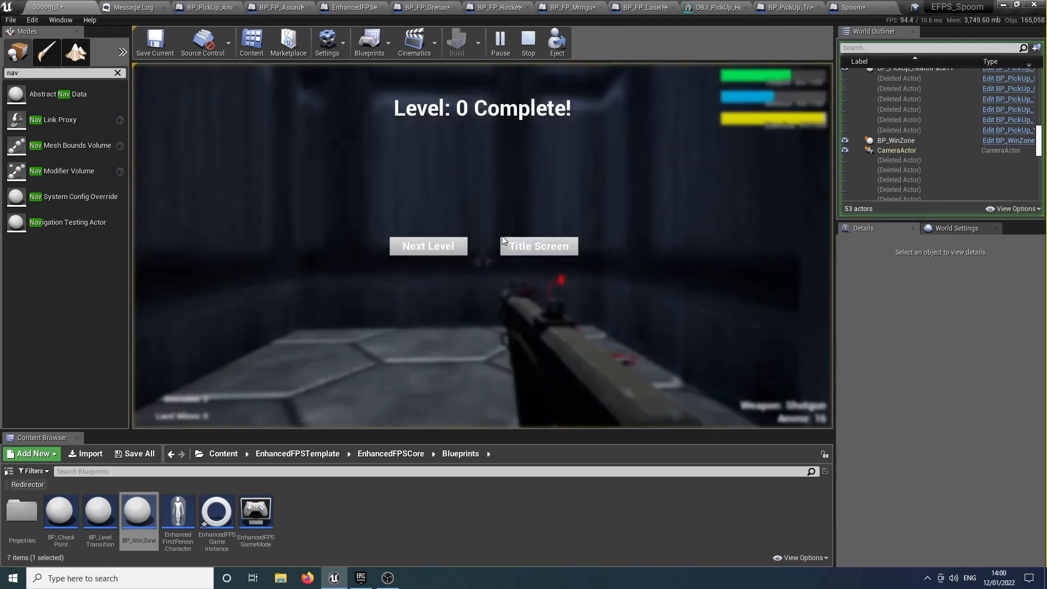
pyautogui.click(446, 247)
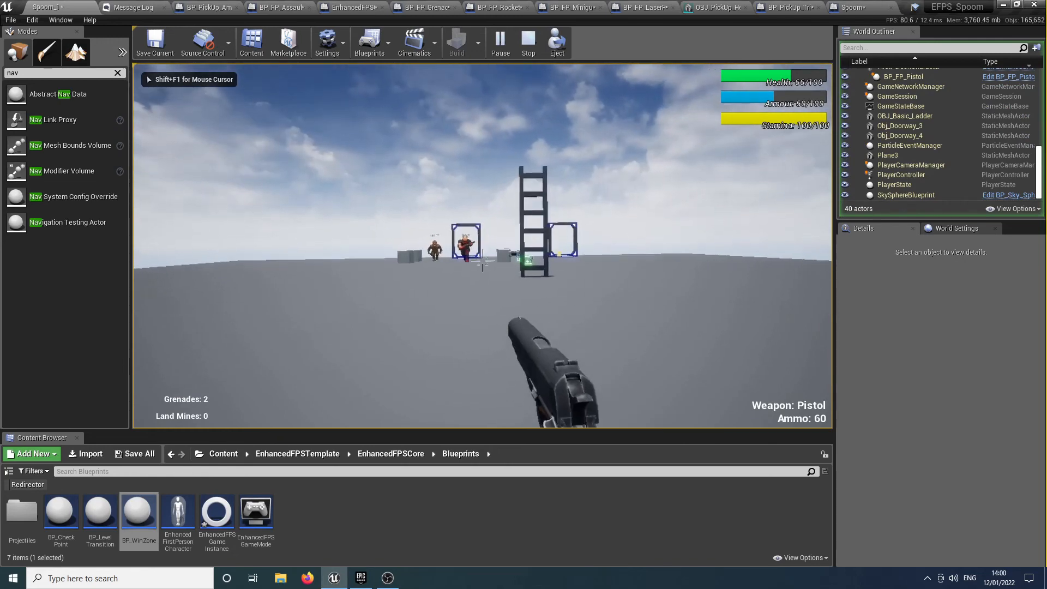
# Shoot the zombie soldier in front of the blue doorway with the pistol in the next level
pyautogui.press('w')
pyautogui.click(483, 262)
pyautogui.click(483, 261)
pyautogui.click(483, 261)
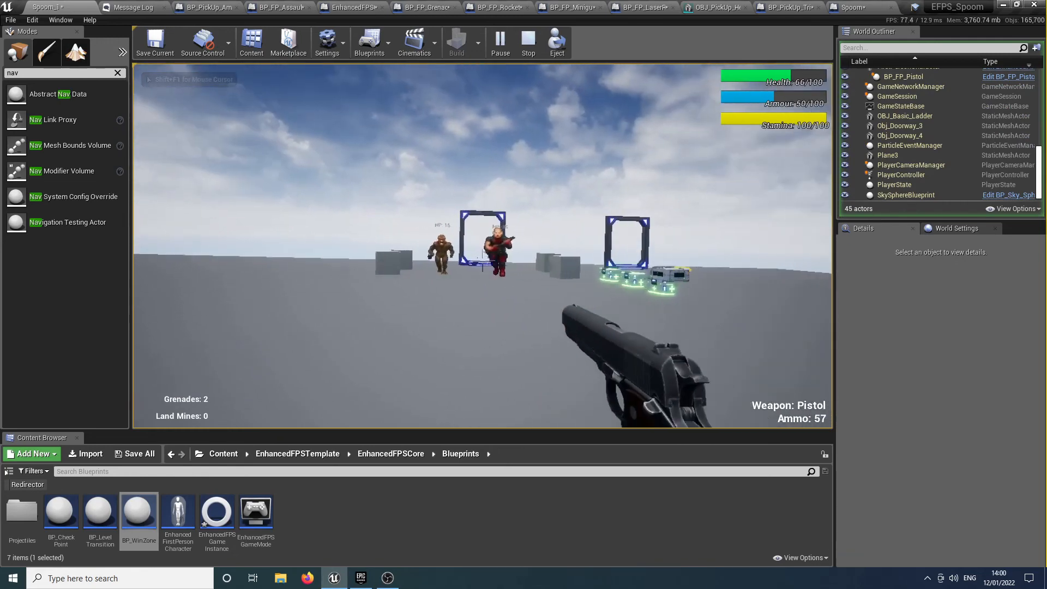
pyautogui.click(482, 261)
pyautogui.click(483, 261)
pyautogui.click(483, 261)
pyautogui.click(483, 261)
pyautogui.click(485, 261)
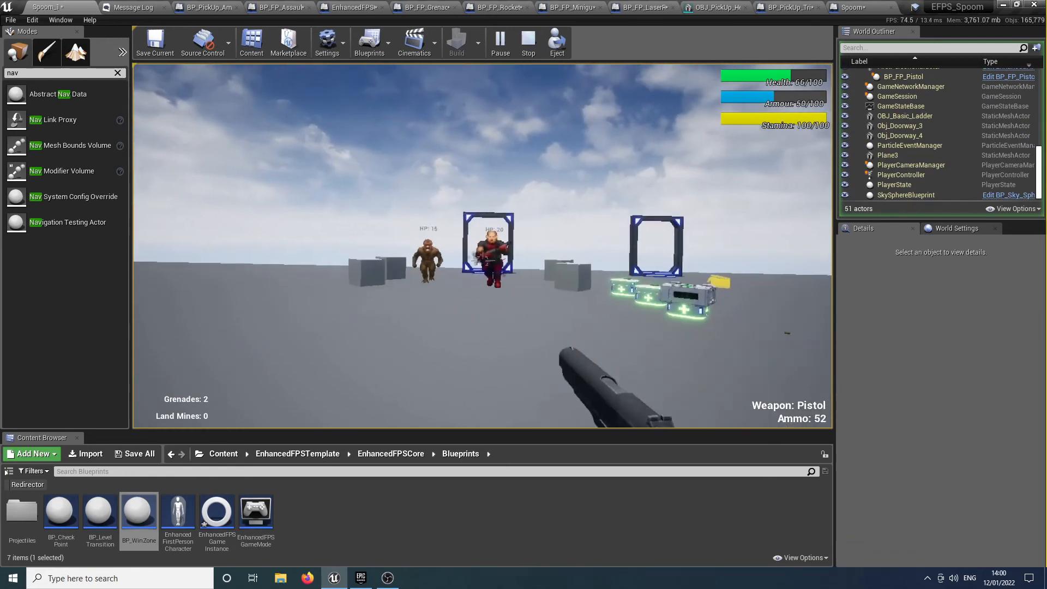
pyautogui.click(483, 261)
pyautogui.click(483, 261)
pyautogui.click(483, 261)
pyautogui.press('w')
pyautogui.click(483, 261)
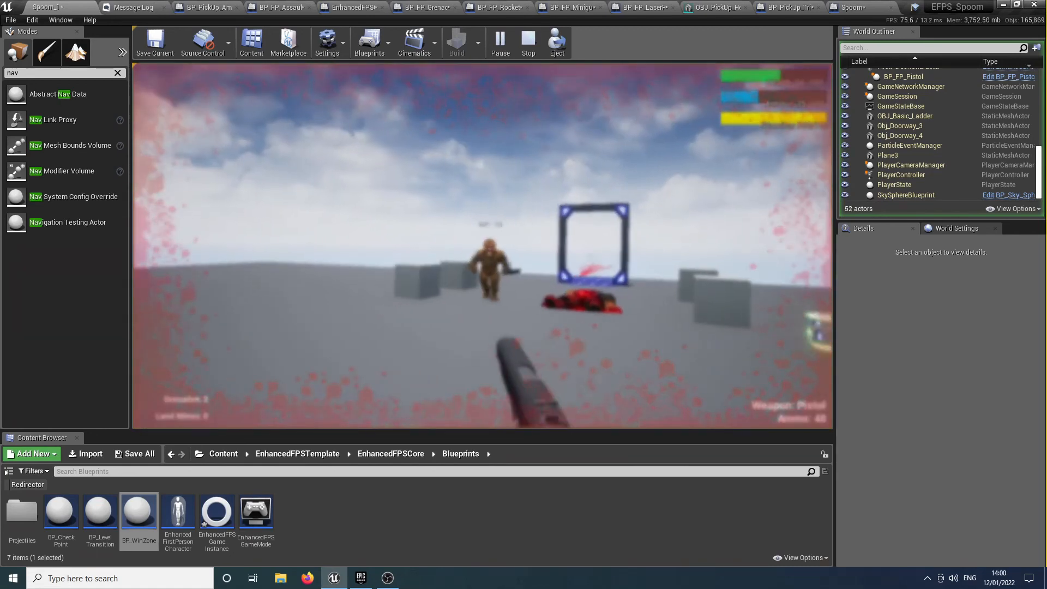
# Shoot the imp beside the grey cubes with the pistol
pyautogui.press('a')
pyautogui.click(483, 261)
pyautogui.click(483, 261)
pyautogui.click(482, 261)
pyautogui.click(483, 261)
pyautogui.click(483, 261)
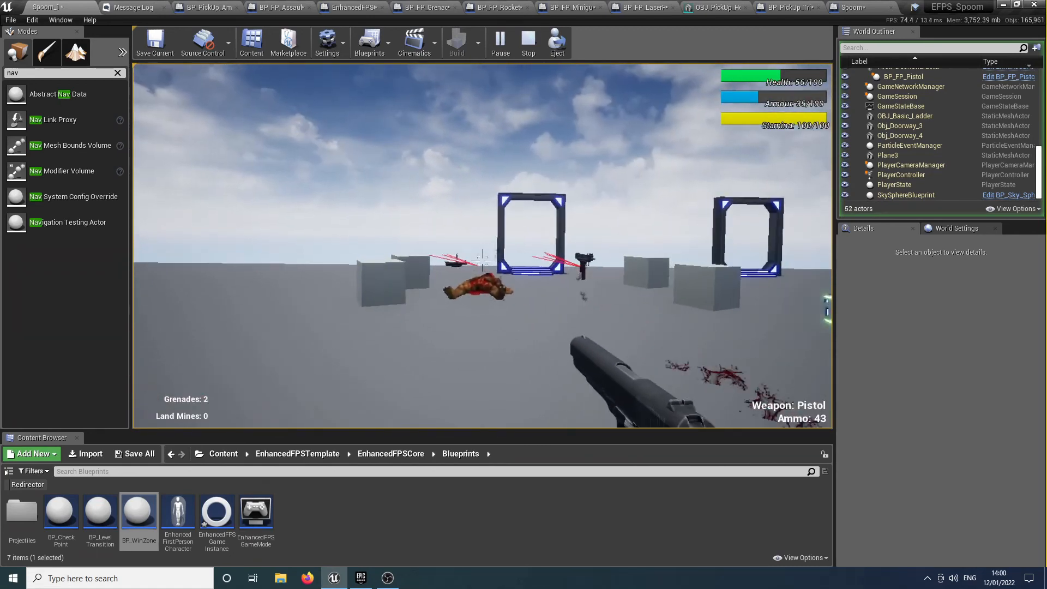
# Pick up the SMG, the yellow example pickup, the health packs and the ammo, and switch to the shotgun
pyautogui.press('w')
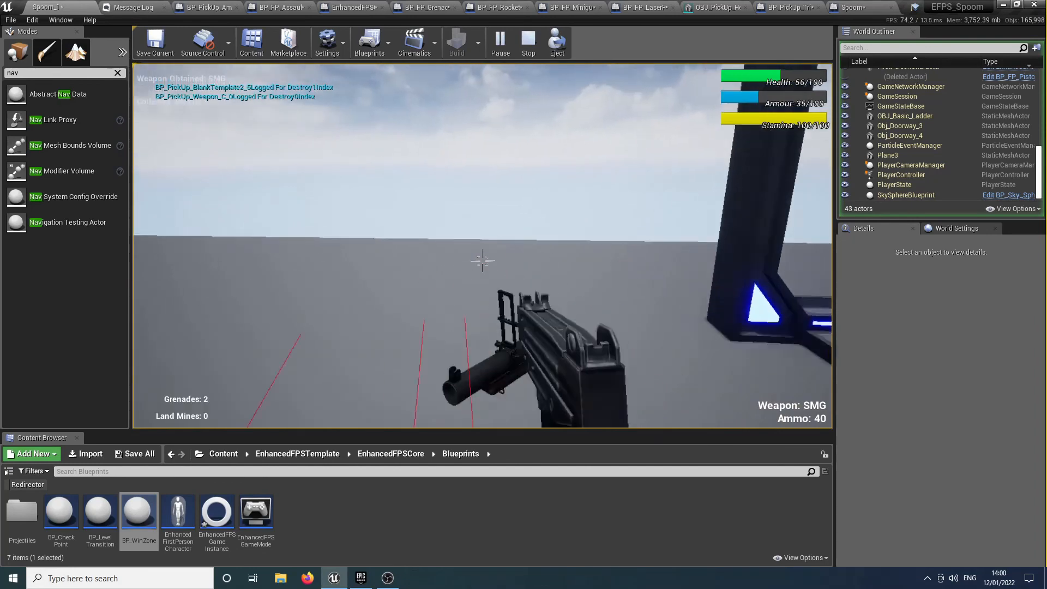
pyautogui.press('w')
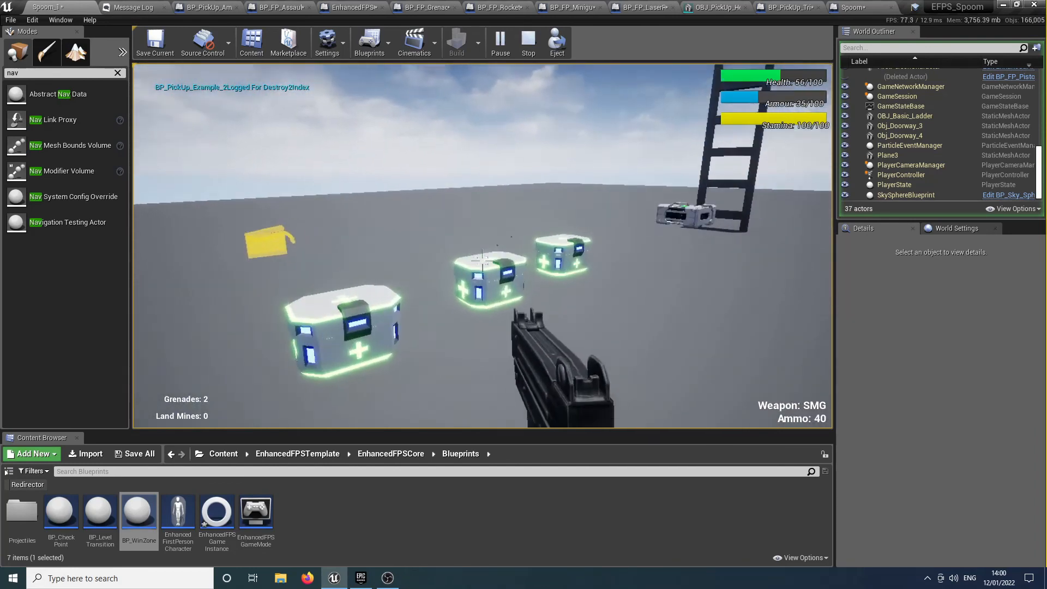
pyautogui.press('w')
pyautogui.scroll(1, 483, 262)
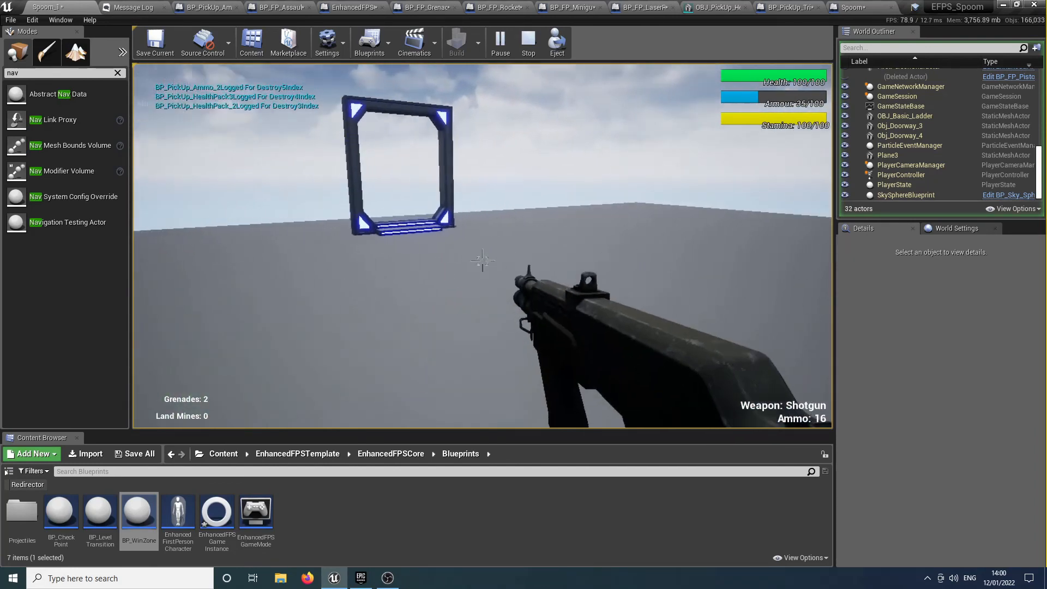
# Pick up the Double Barrel weapon near the grey cubes and the ammo box by the ladder
pyautogui.press('w')
pyautogui.scroll(1, 484, 262)
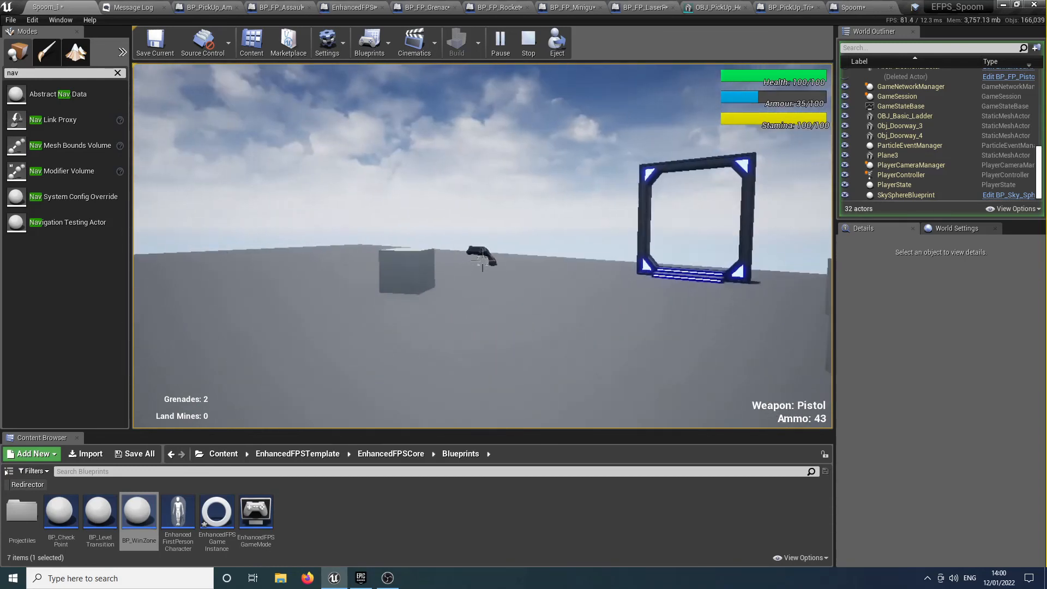
pyautogui.press('w')
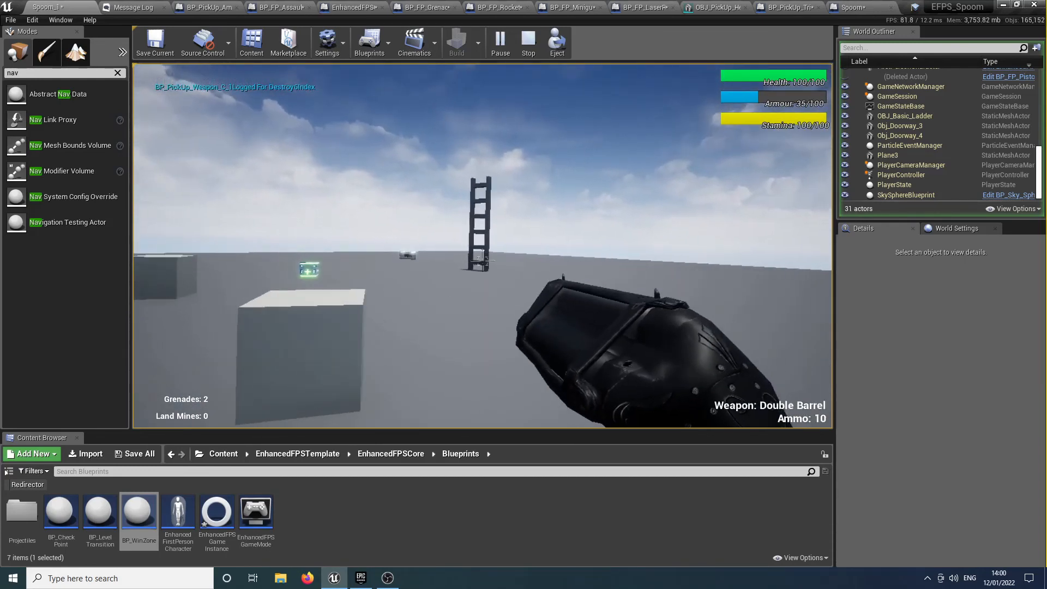
pyautogui.press('w')
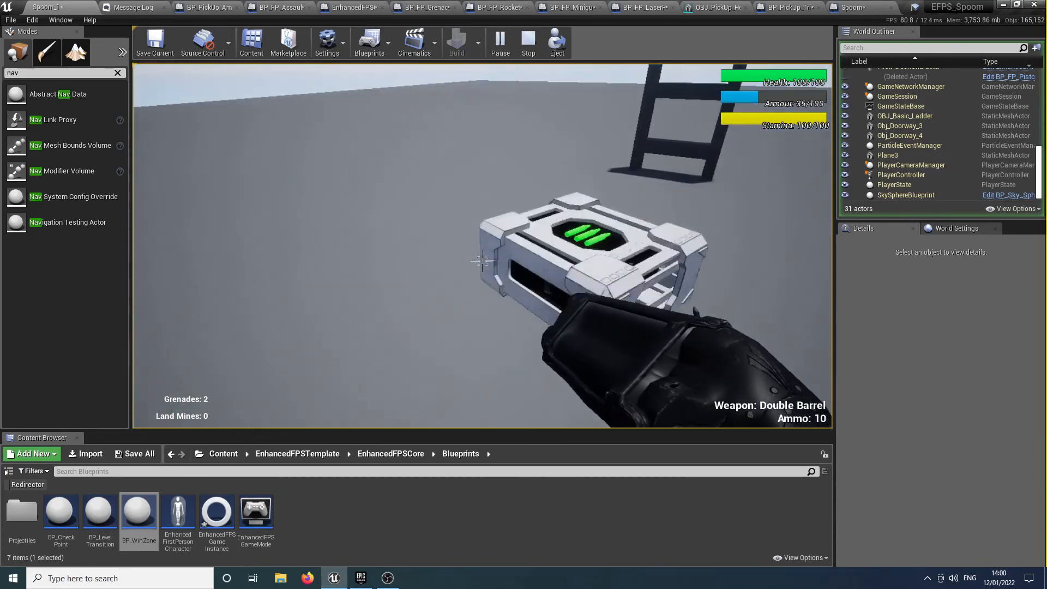
pyautogui.press('w')
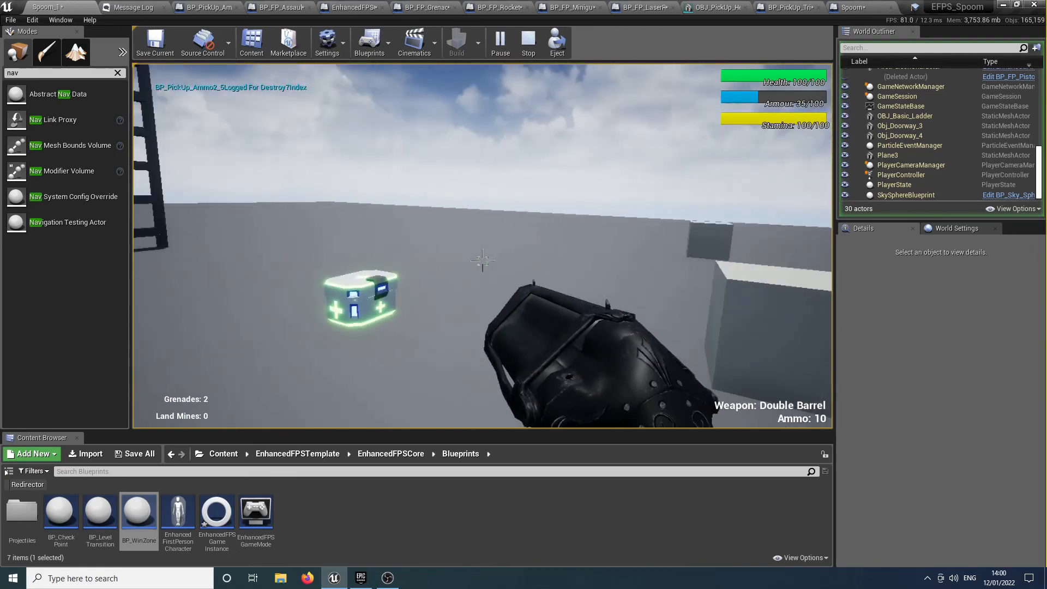
pyautogui.press('w')
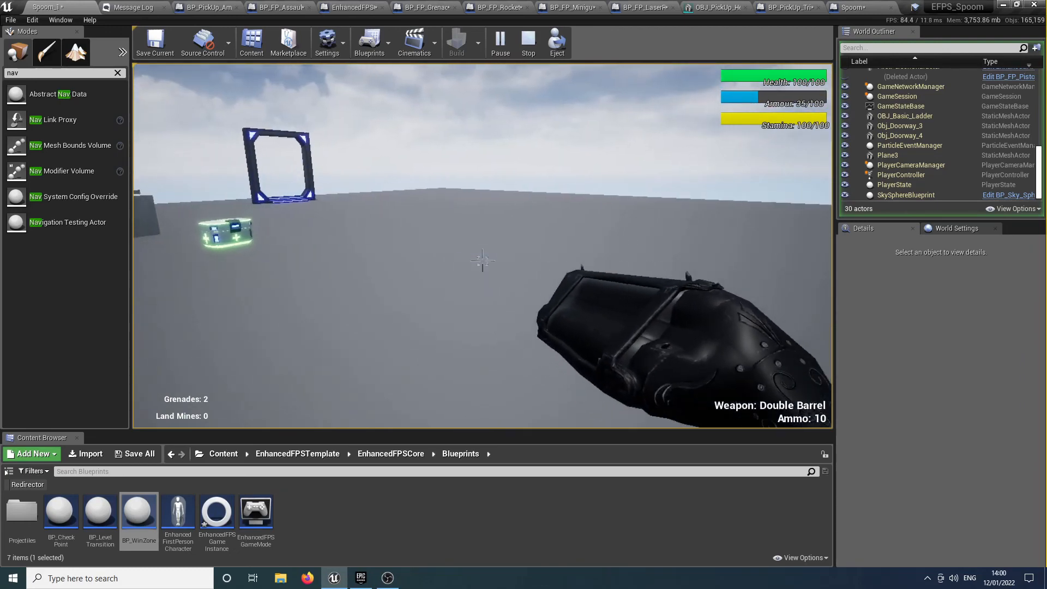
# End the playtest and examine the layout of the Spoom_1 level from above
pyautogui.press('Escape')
pyautogui.moveTo(387, 204); pyautogui.dragTo(681, 222, button='right')
pyautogui.press('a')
pyautogui.press('w')
pyautogui.press('d')
pyautogui.press('w')
pyautogui.press('e')
pyautogui.press('s')
pyautogui.press('w')
pyautogui.moveTo(211, 216); pyautogui.dragTo(336, 217, button='right')
pyautogui.press('s')
pyautogui.press('w')
pyautogui.press('s')
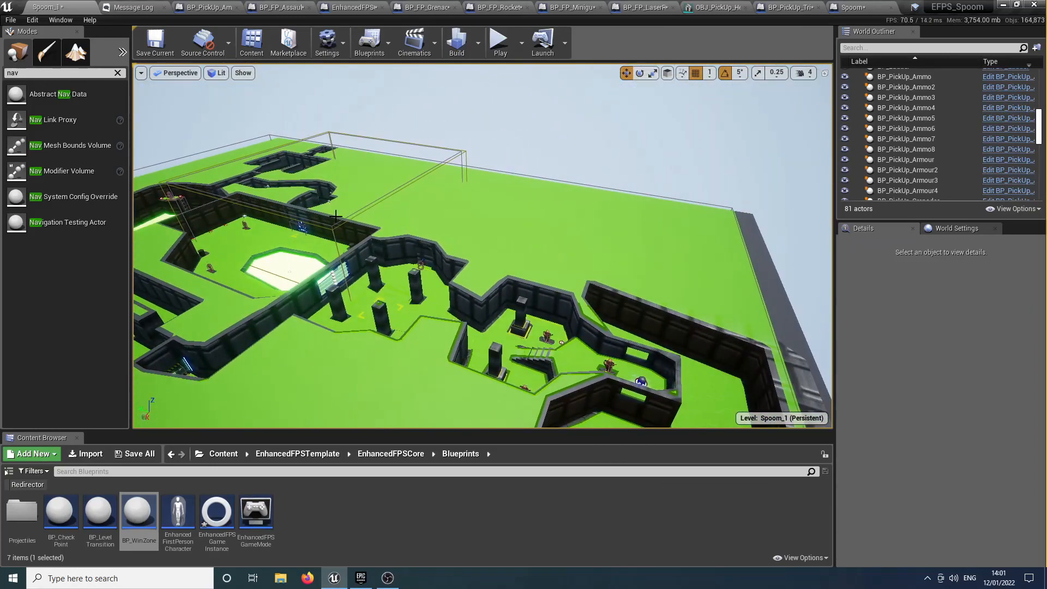